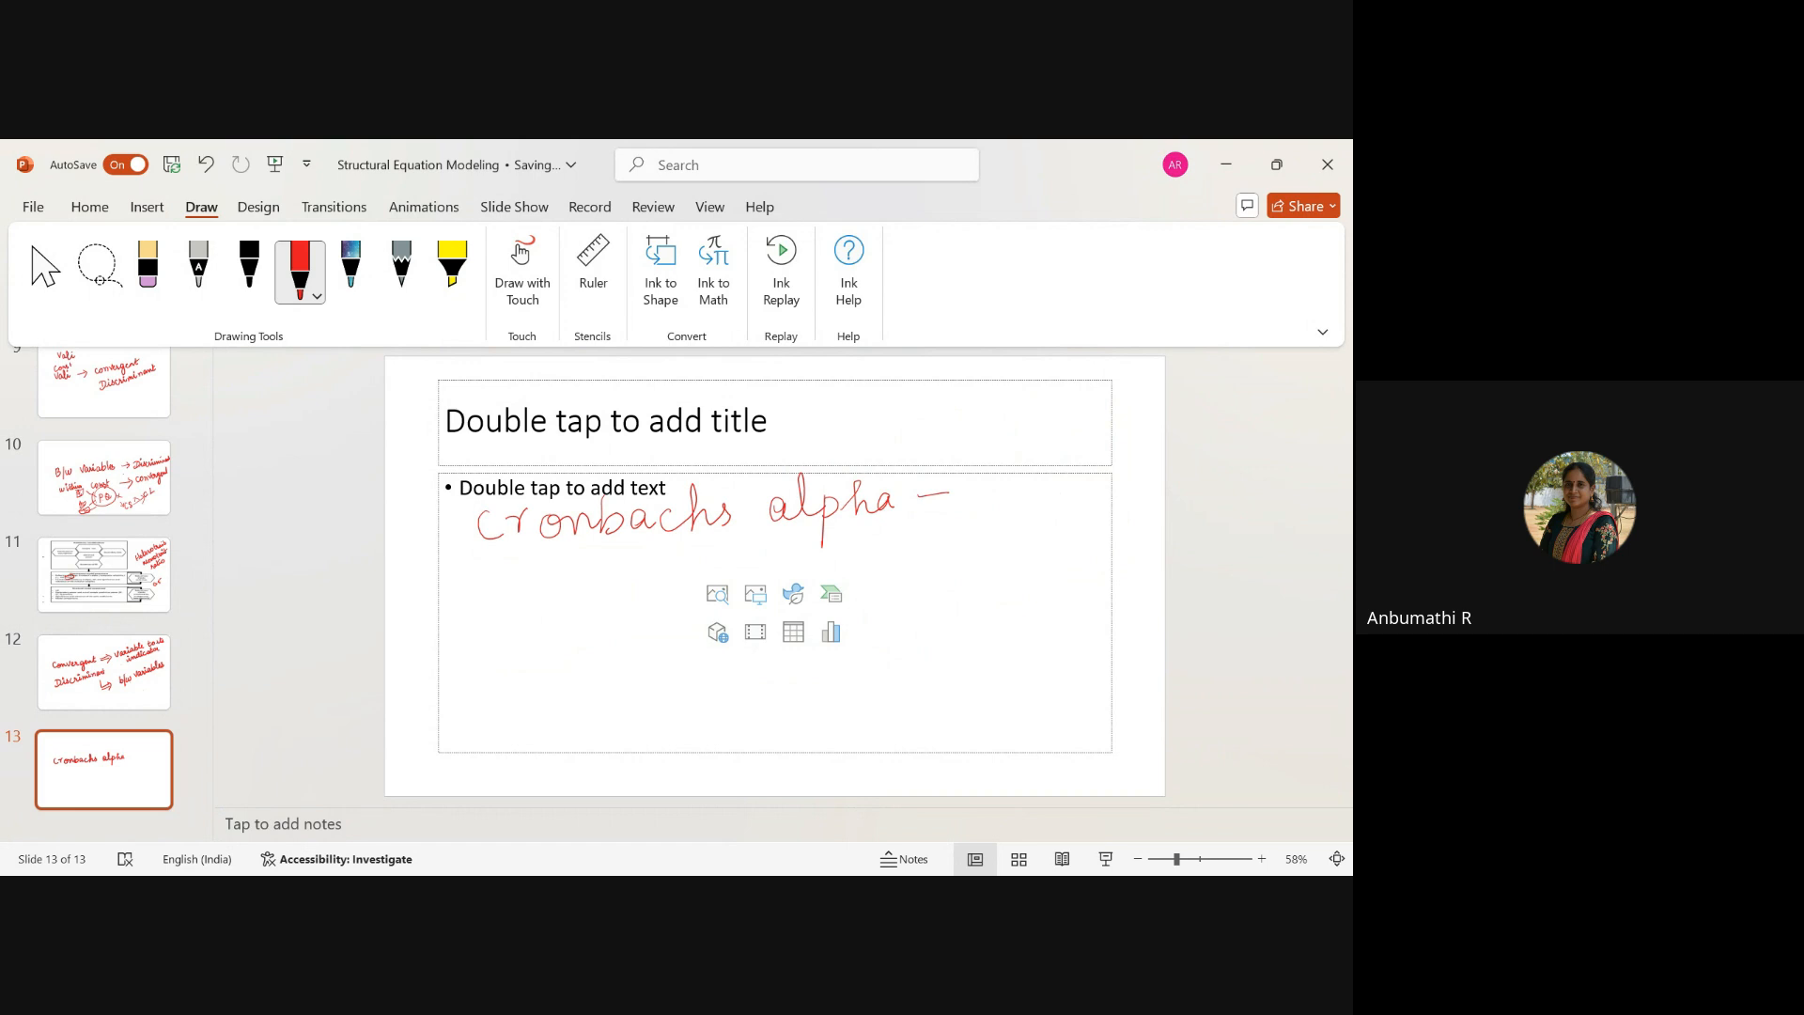
# Handwrite "⇒ reliability of the scale" in red ink after "Cronbachs alpha" on slide 13
pyautogui.moveTo(923, 508); pyautogui.dragTo(951, 507)
pyautogui.moveTo(940, 482)
pyautogui.mouseDown()
pyautogui.moveTo(941, 519)
pyautogui.moveTo(1010, 488)
pyautogui.mouseUp()
pyautogui.moveTo(1015, 496)
pyautogui.mouseDown()
pyautogui.moveTo(1134, 500)
pyautogui.moveTo(1148, 522)
pyautogui.mouseUp()
pyautogui.moveTo(830, 565)
pyautogui.mouseDown()
pyautogui.moveTo(852, 555)
pyautogui.moveTo(862, 592)
pyautogui.moveTo(932, 562)
pyautogui.moveTo(899, 549)
pyautogui.moveTo(1015, 562)
pyautogui.moveTo(1038, 531)
pyautogui.moveTo(1051, 554)
pyautogui.mouseUp()
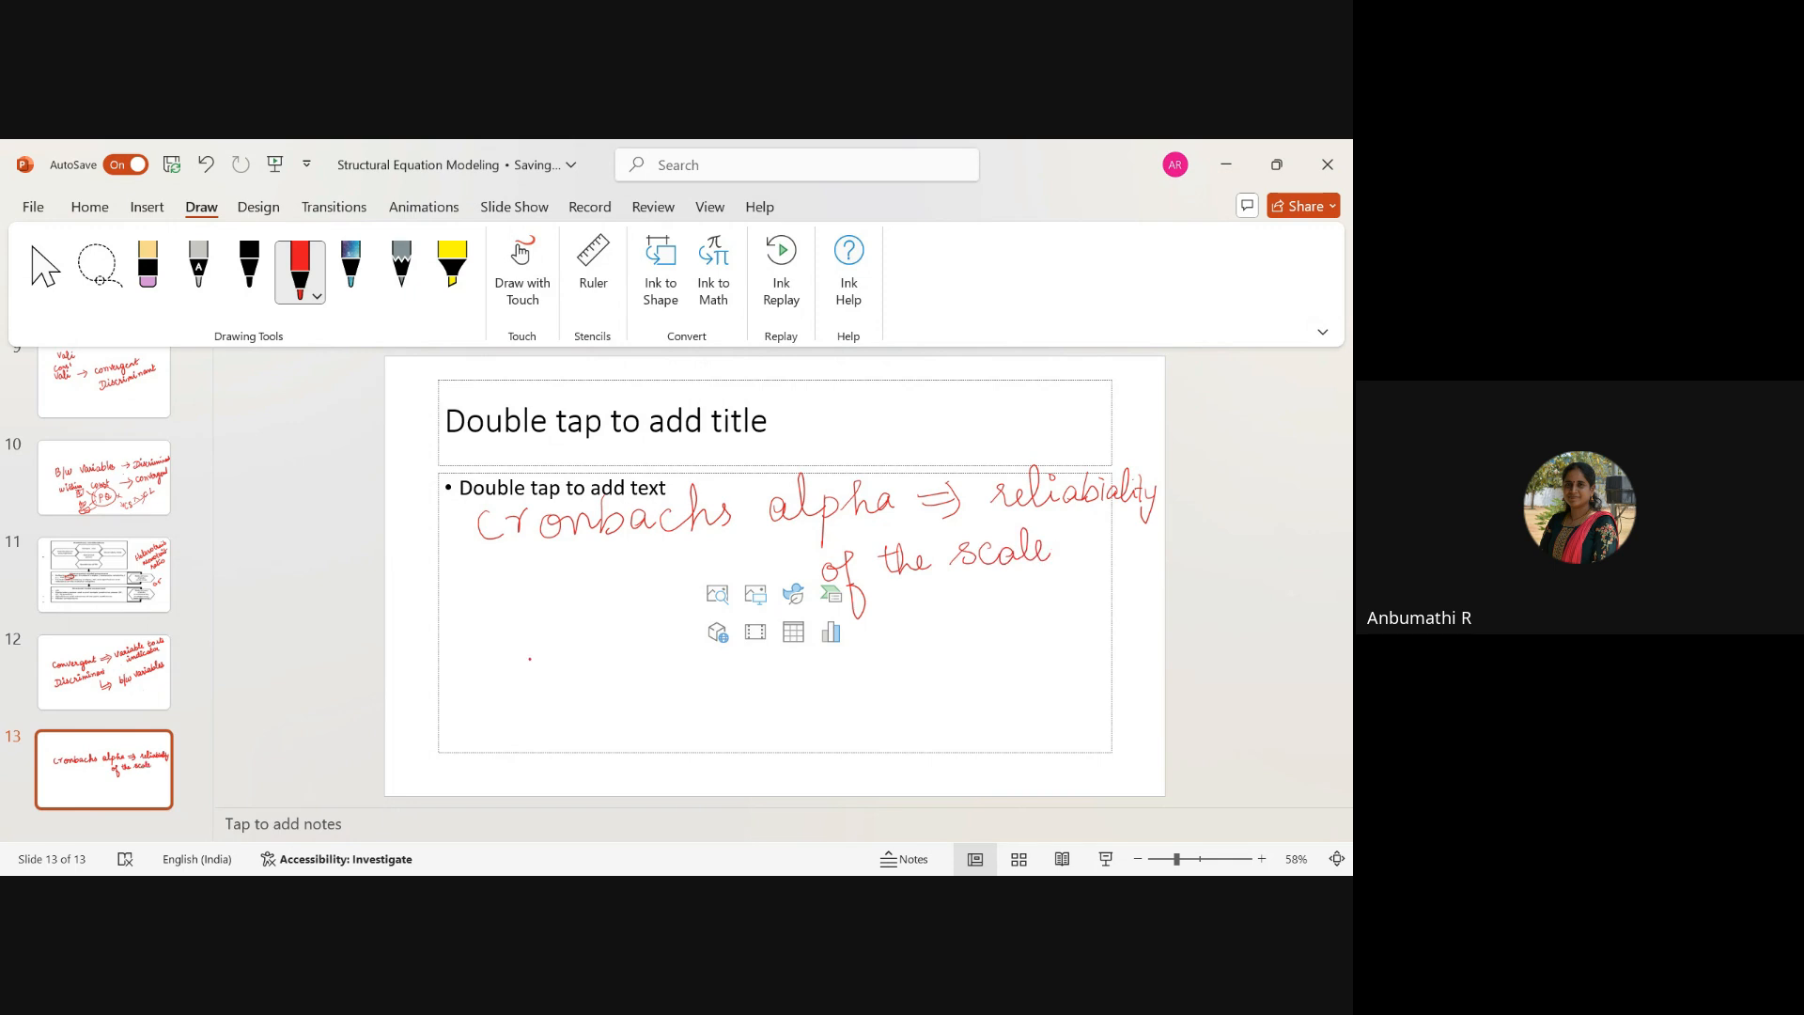
# Handwrite "Composite reliability ⇒ Internal consistency reliability" in red ink below the Cronbachs alpha note
pyautogui.moveTo(530, 659)
pyautogui.mouseDown()
pyautogui.moveTo(534, 692)
pyautogui.moveTo(556, 672)
pyautogui.moveTo(601, 684)
pyautogui.moveTo(626, 720)
pyautogui.moveTo(628, 678)
pyautogui.moveTo(749, 652)
pyautogui.moveTo(715, 704)
pyautogui.moveTo(785, 700)
pyautogui.moveTo(799, 678)
pyautogui.moveTo(879, 661)
pyautogui.moveTo(912, 691)
pyautogui.mouseUp()
pyautogui.click(619, 669)
pyautogui.click(690, 643)
pyautogui.click(779, 667)
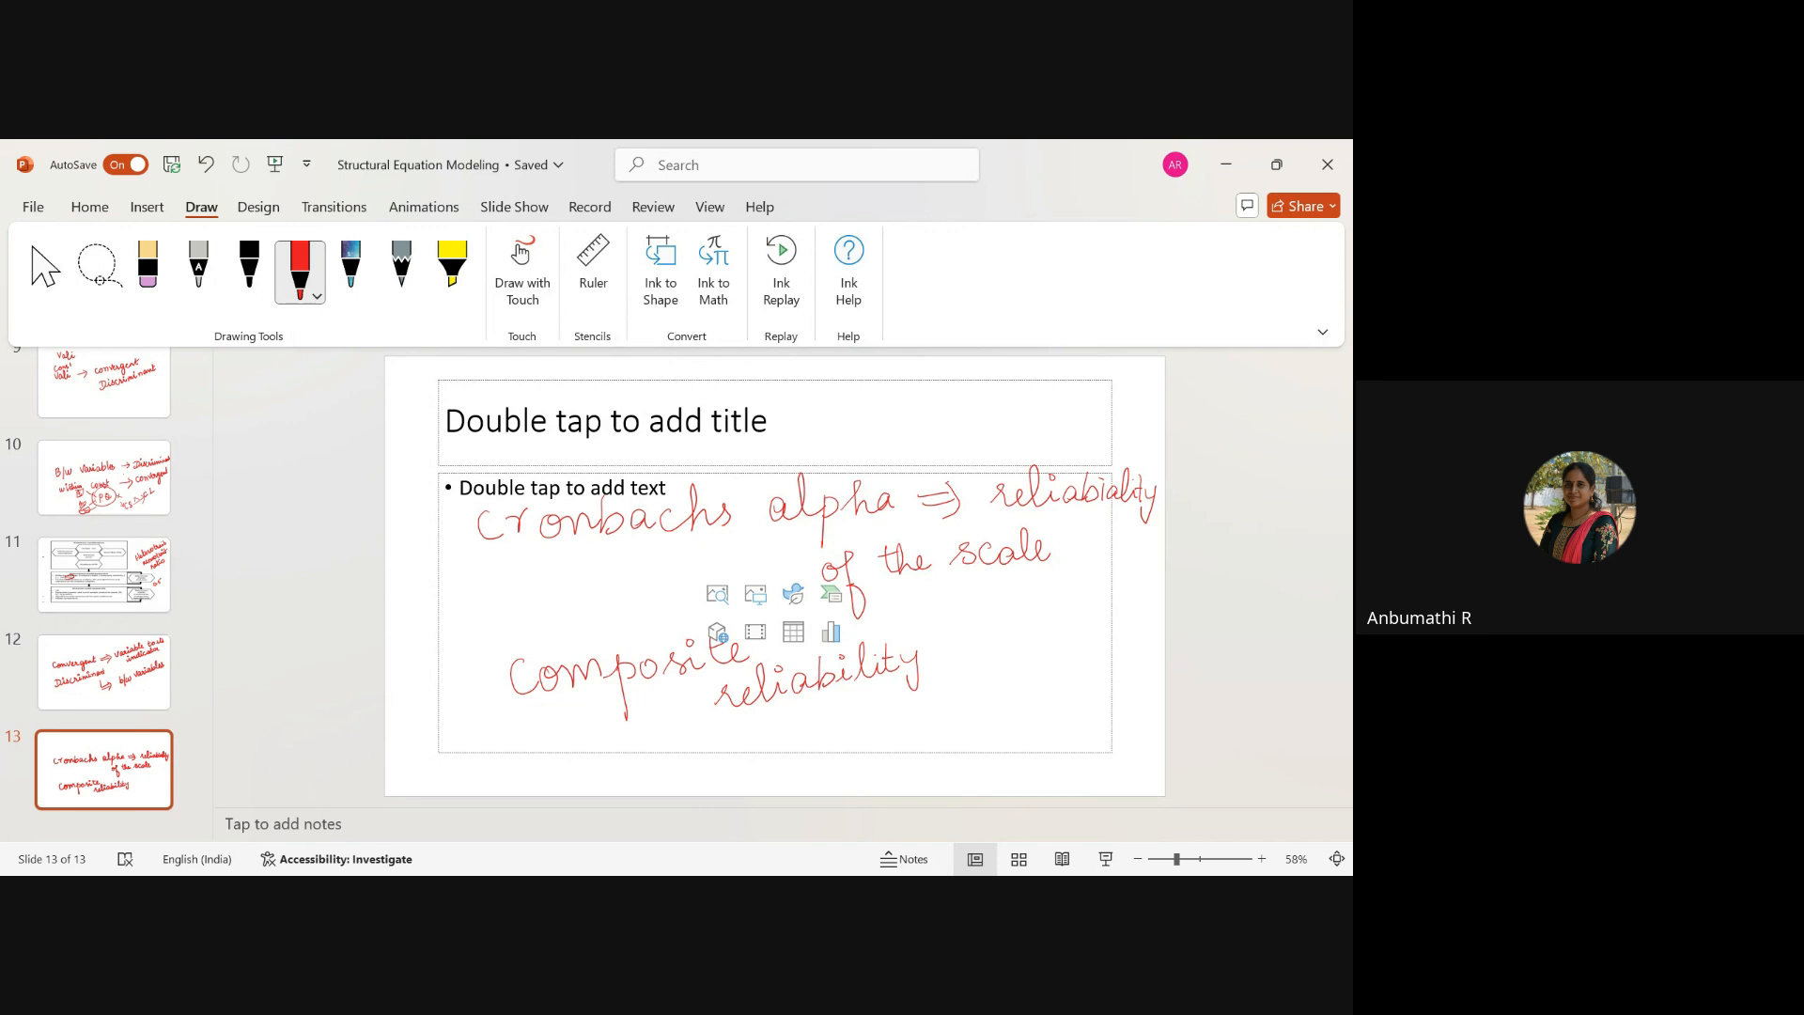
pyautogui.moveTo(917, 642); pyautogui.dragTo(945, 636)
pyautogui.moveTo(939, 609)
pyautogui.mouseDown()
pyautogui.moveTo(943, 647)
pyautogui.moveTo(1047, 584)
pyautogui.moveTo(1052, 620)
pyautogui.moveTo(1137, 602)
pyautogui.moveTo(1145, 554)
pyautogui.mouseUp()
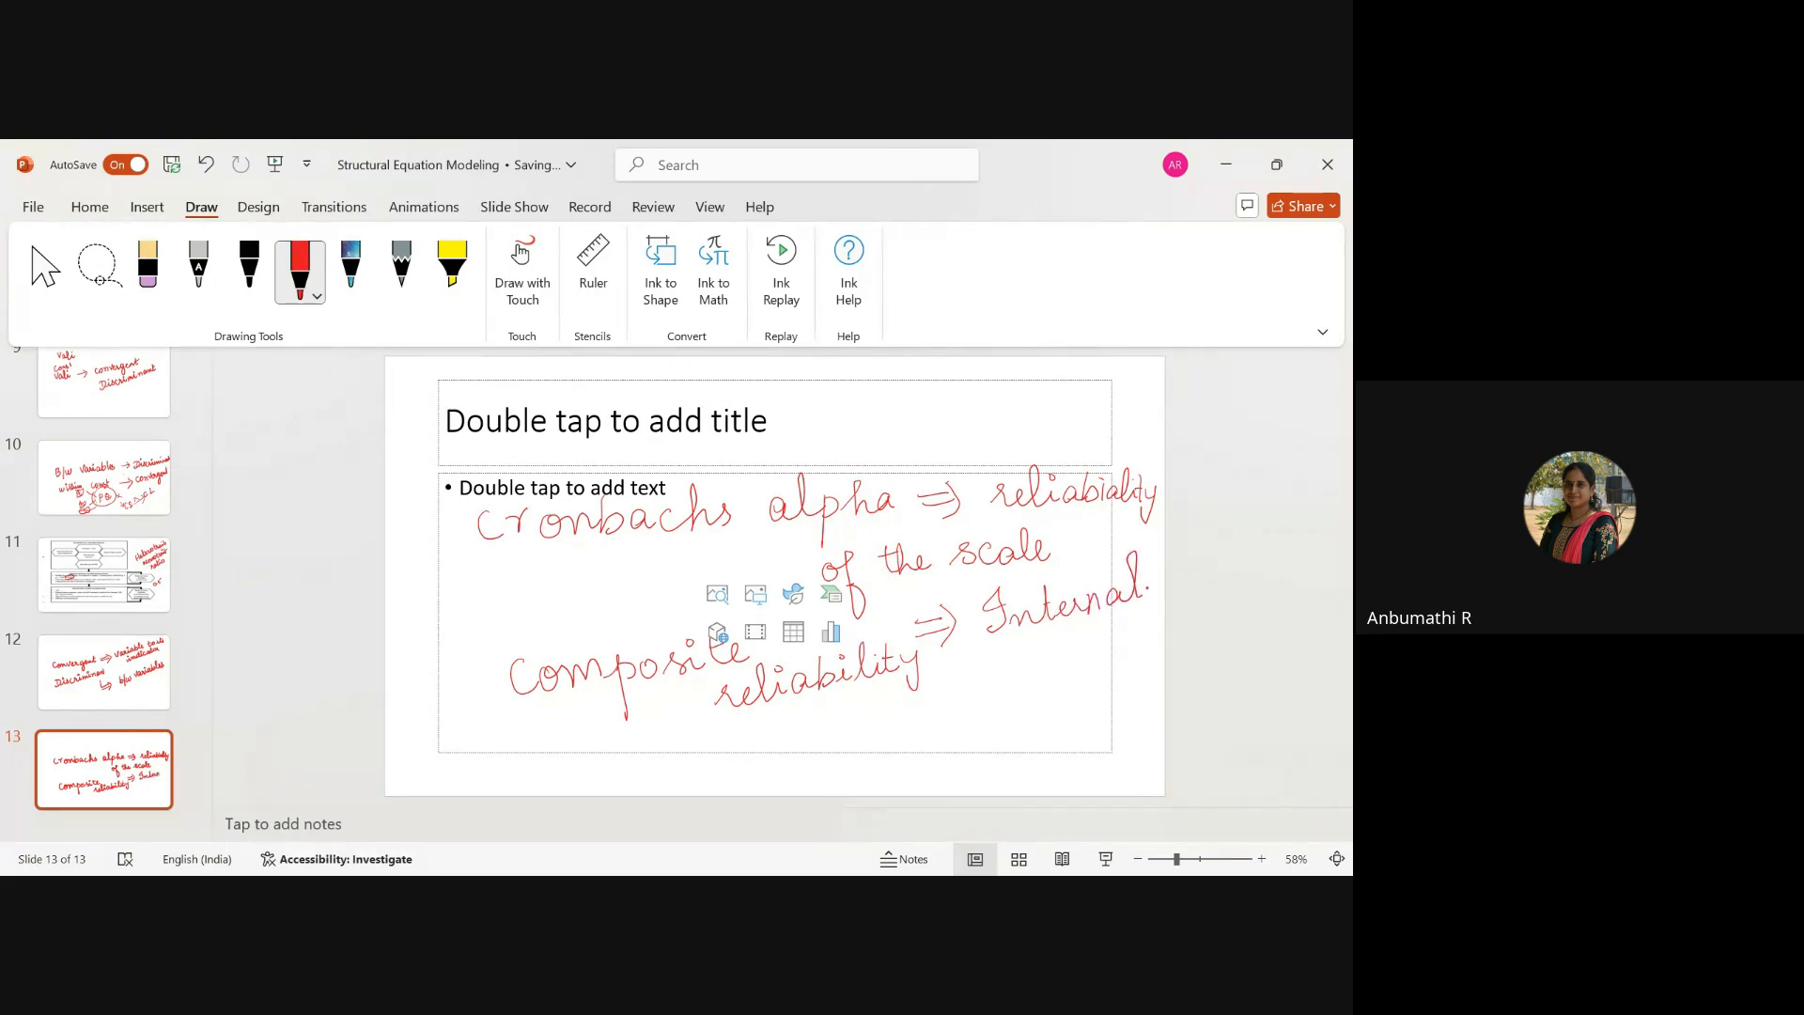
pyautogui.moveTo(960, 687)
pyautogui.mouseDown()
pyautogui.moveTo(951, 714)
pyautogui.moveTo(1141, 646)
pyautogui.moveTo(1132, 688)
pyautogui.mouseUp()
pyautogui.moveTo(991, 763)
pyautogui.mouseDown()
pyautogui.moveTo(1150, 704)
pyautogui.moveTo(1149, 754)
pyautogui.mouseUp()
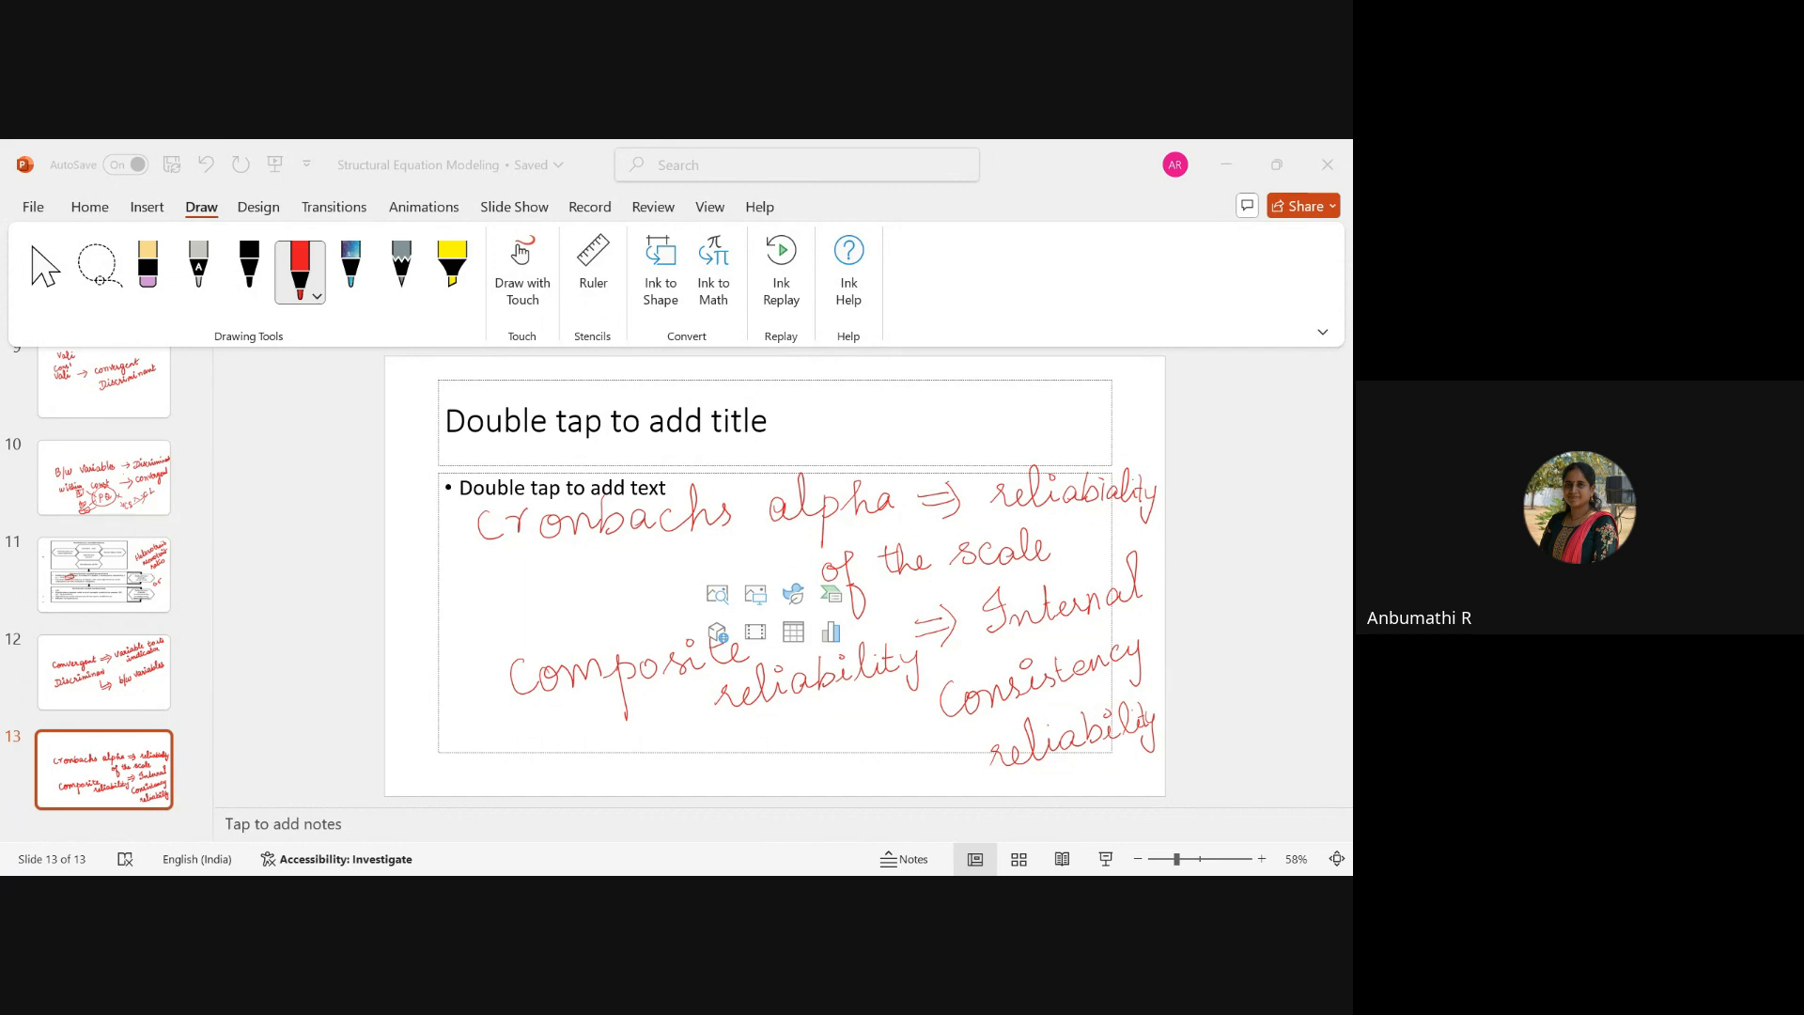
# Switch to SmartPLS and examine the constructs, indicators and paths of the Restaurant Loyalty1 model
pyautogui.hotkey('alt', 'Tab')
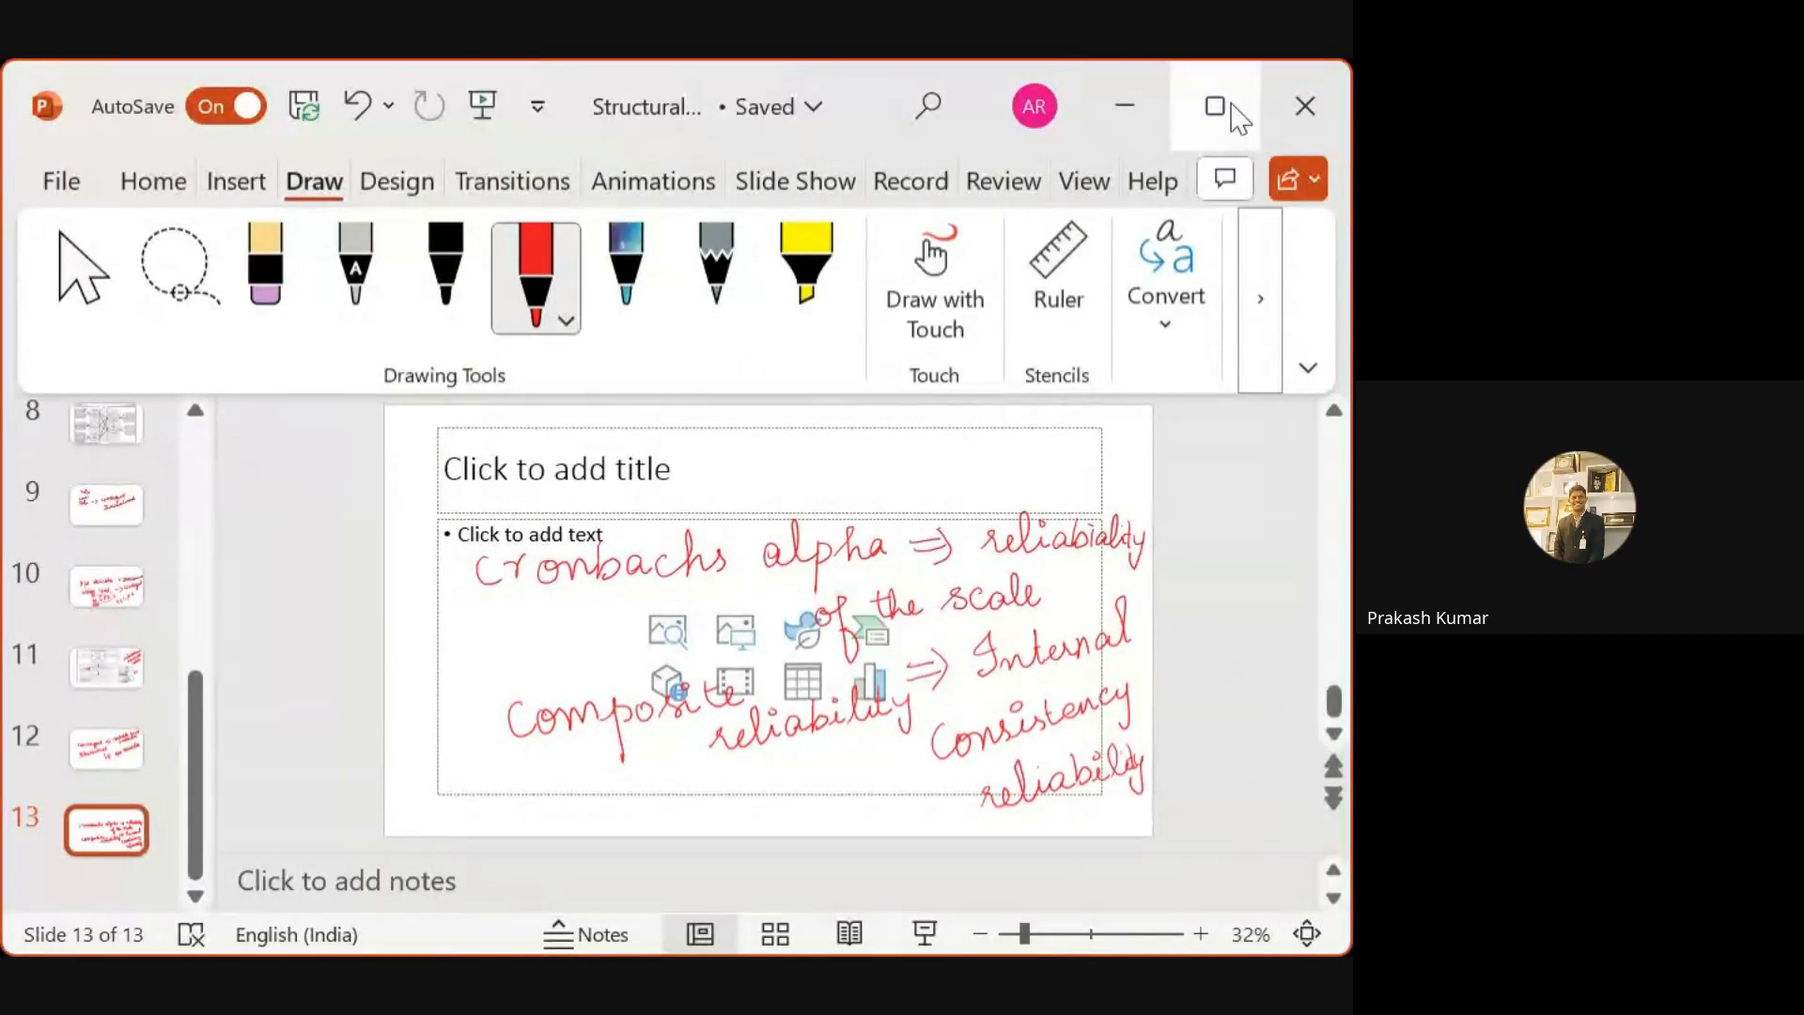
pyautogui.click(1244, 105)
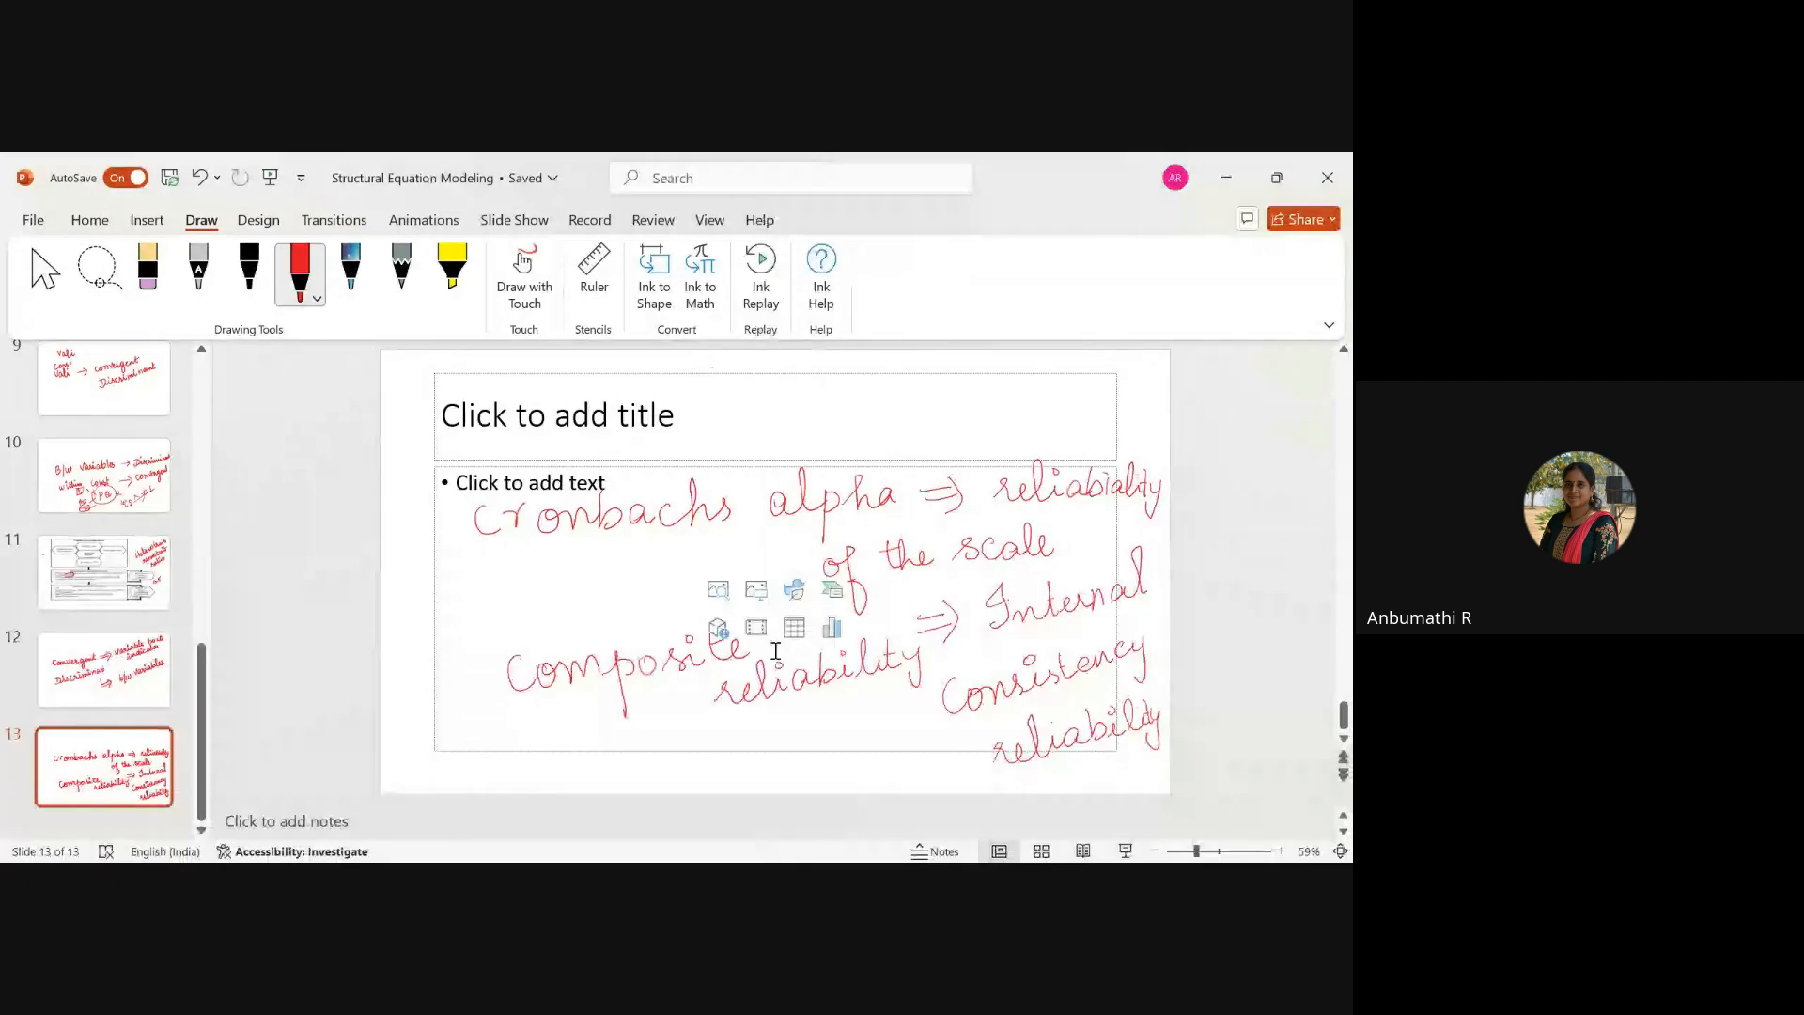
pyautogui.hotkey('alt', 'Tab')
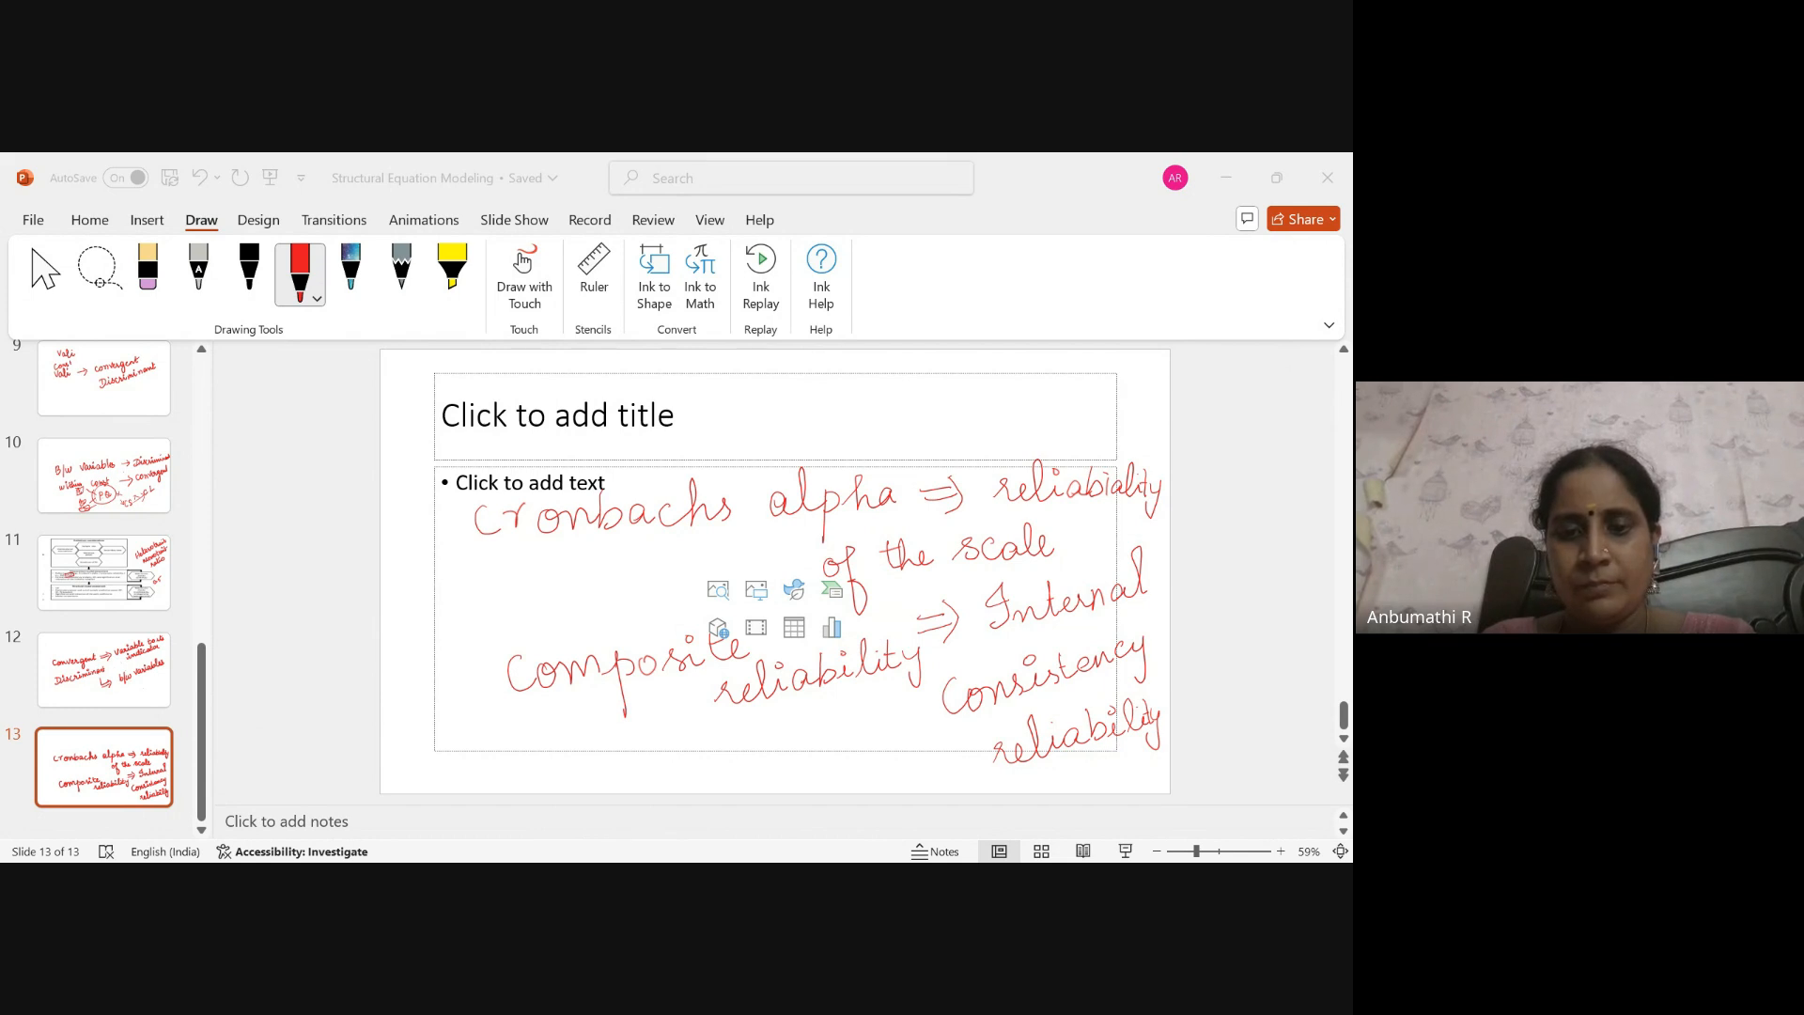
pyautogui.click(823, 799)
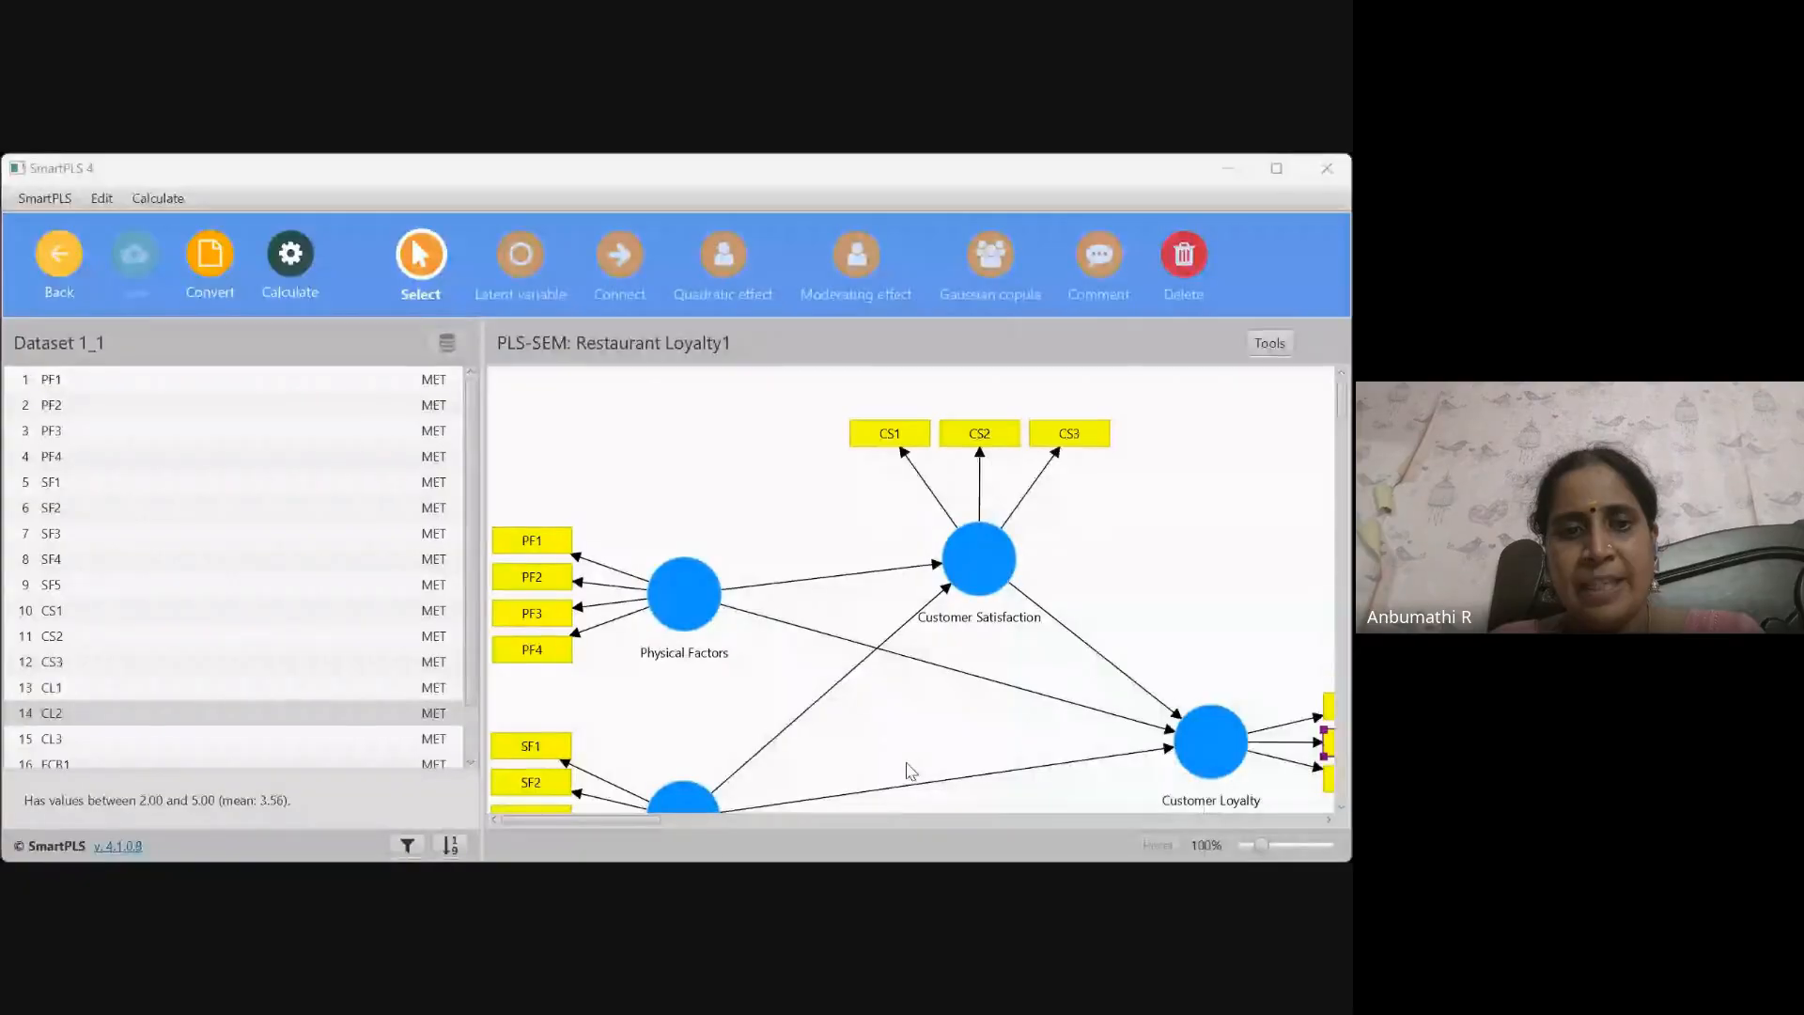
pyautogui.click(768, 781)
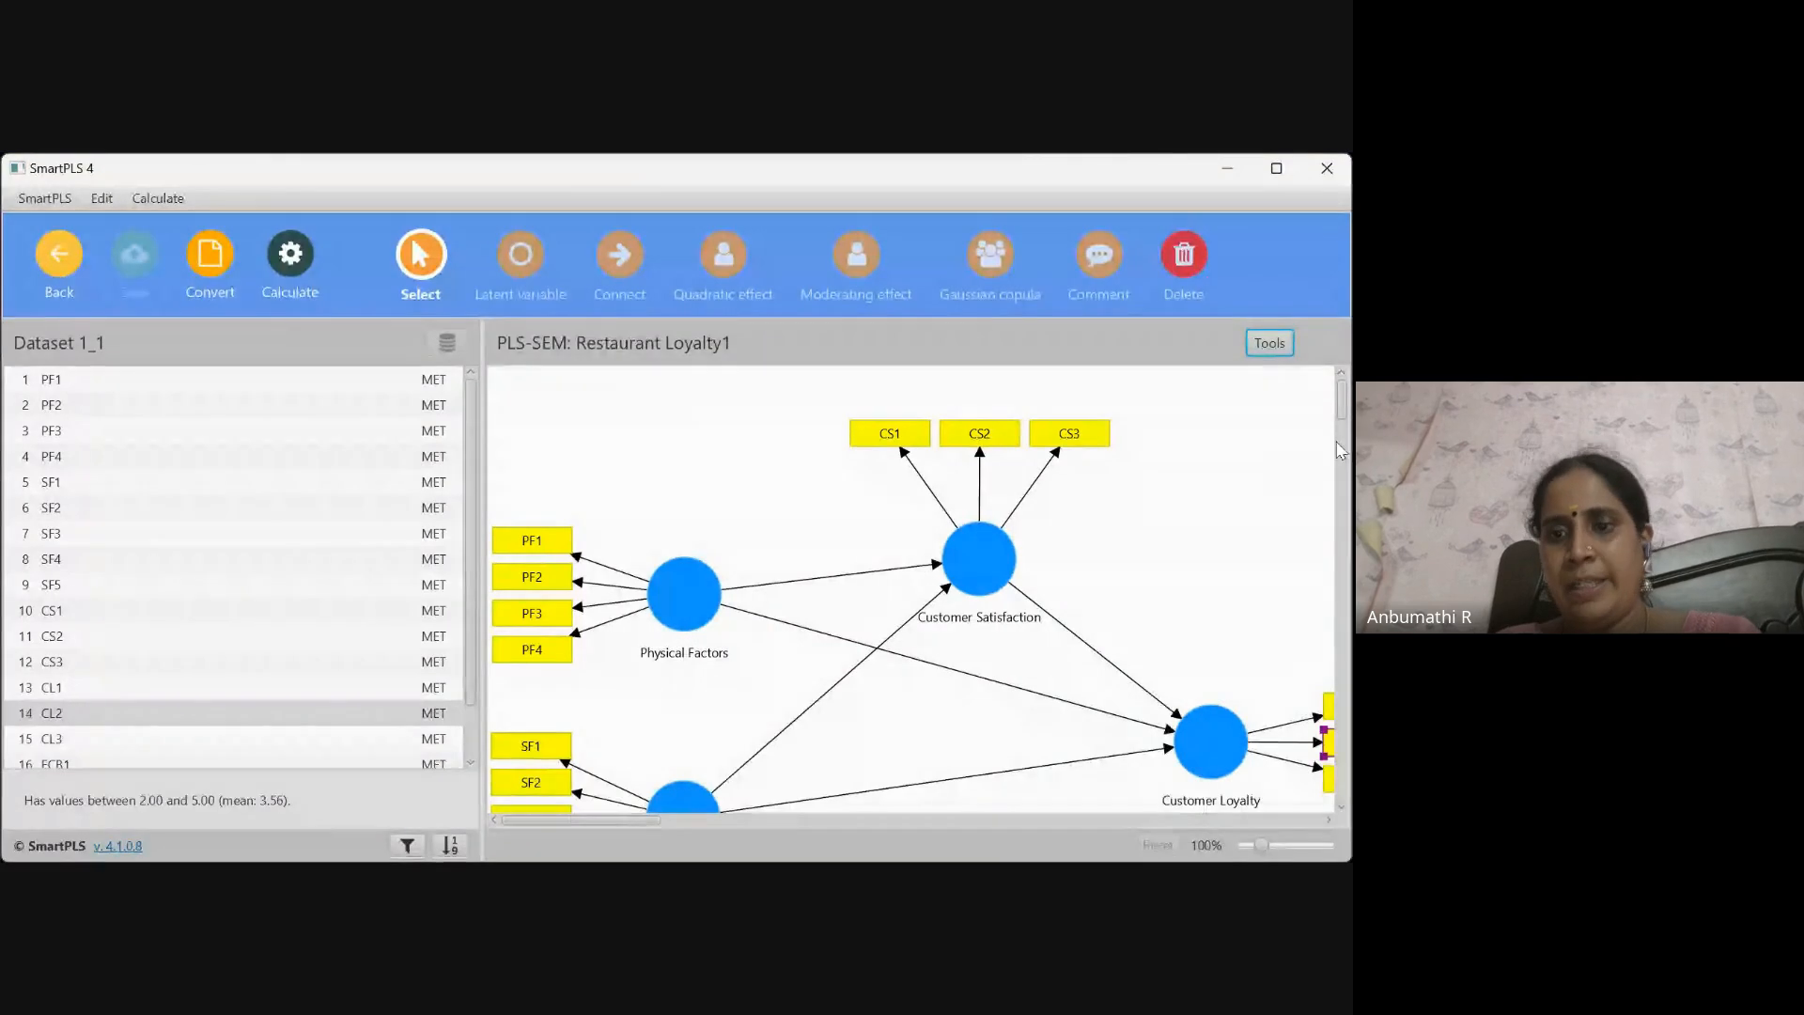
pyautogui.scroll(-3, 1338, 434)
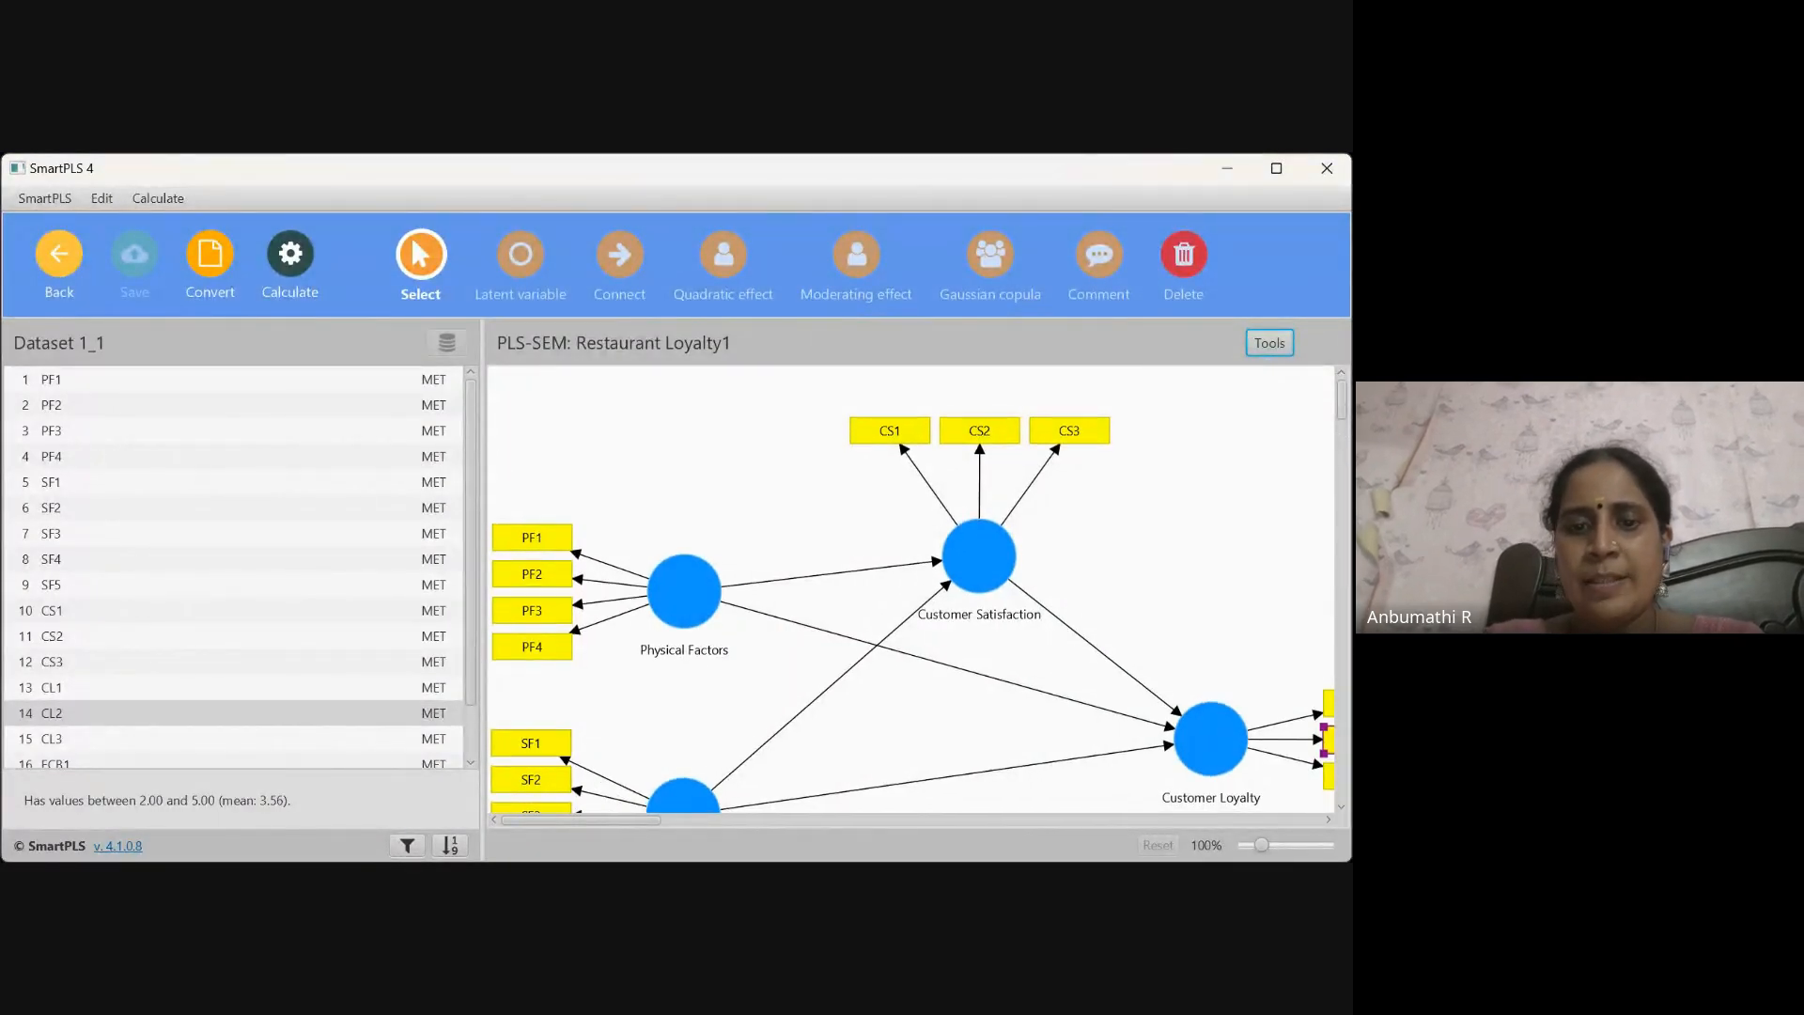
pyautogui.moveTo(937, 569); pyautogui.dragTo(955, 583)
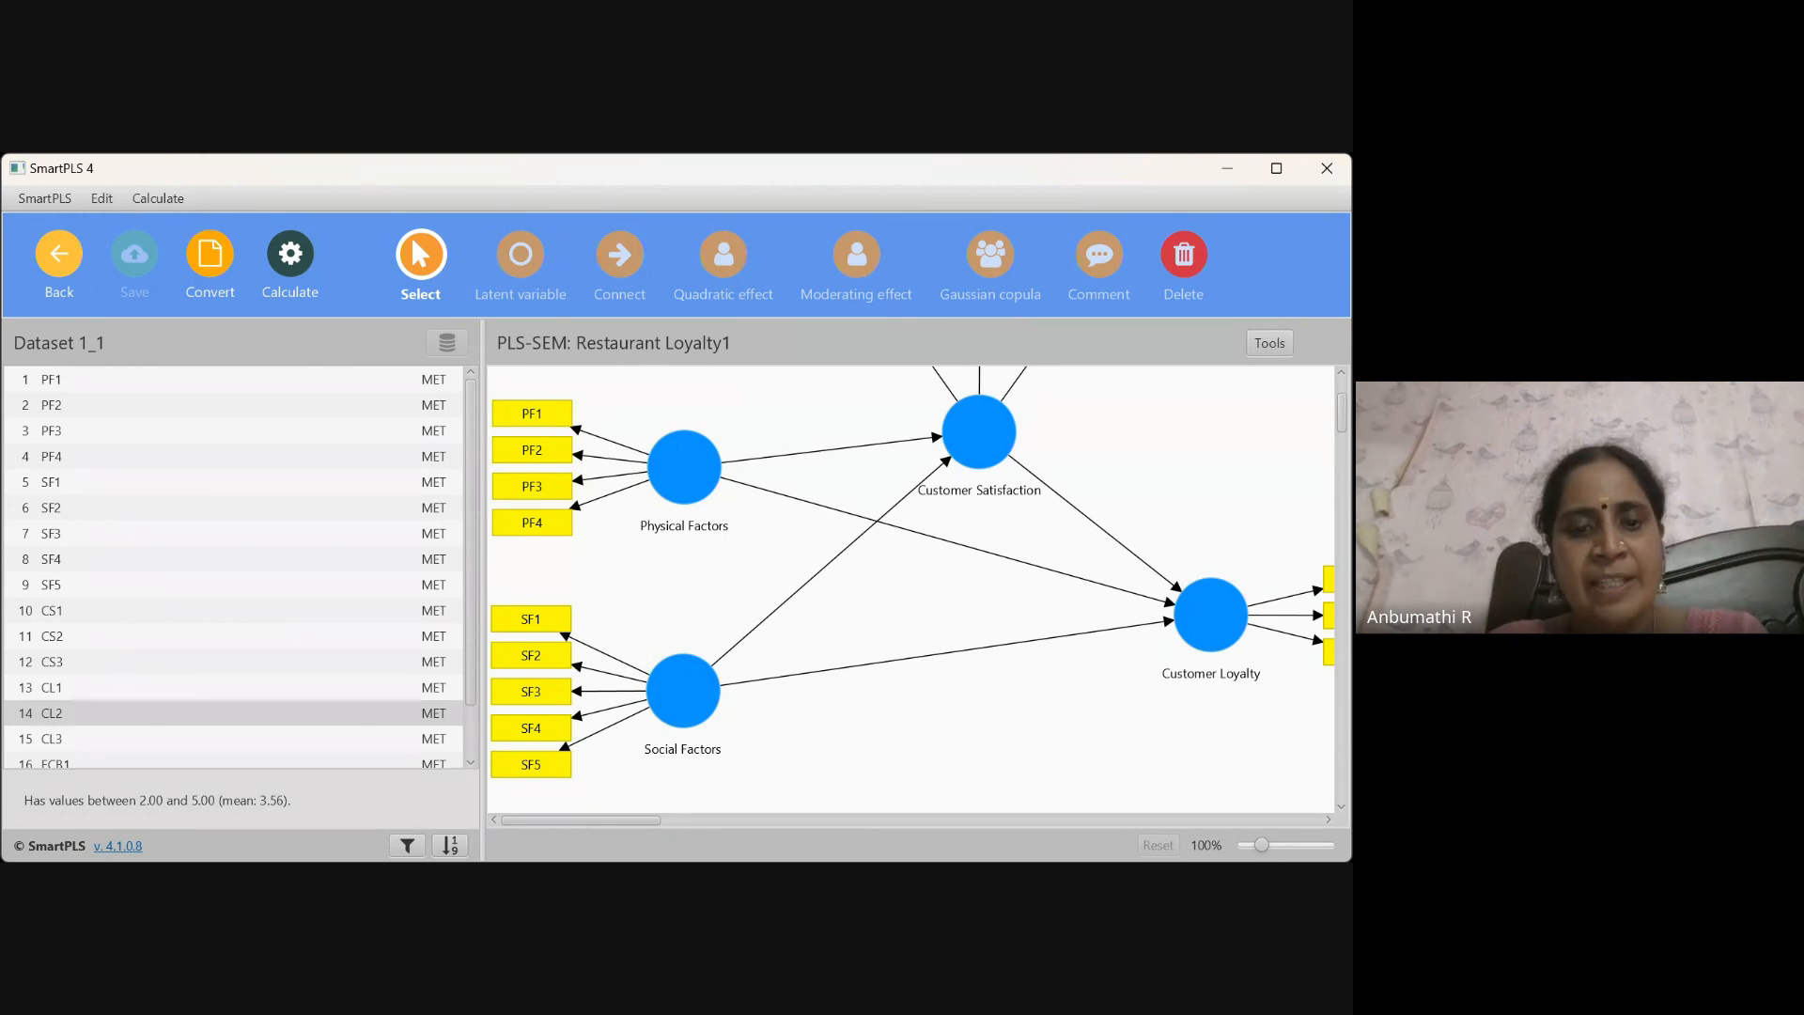
pyautogui.click(466, 803)
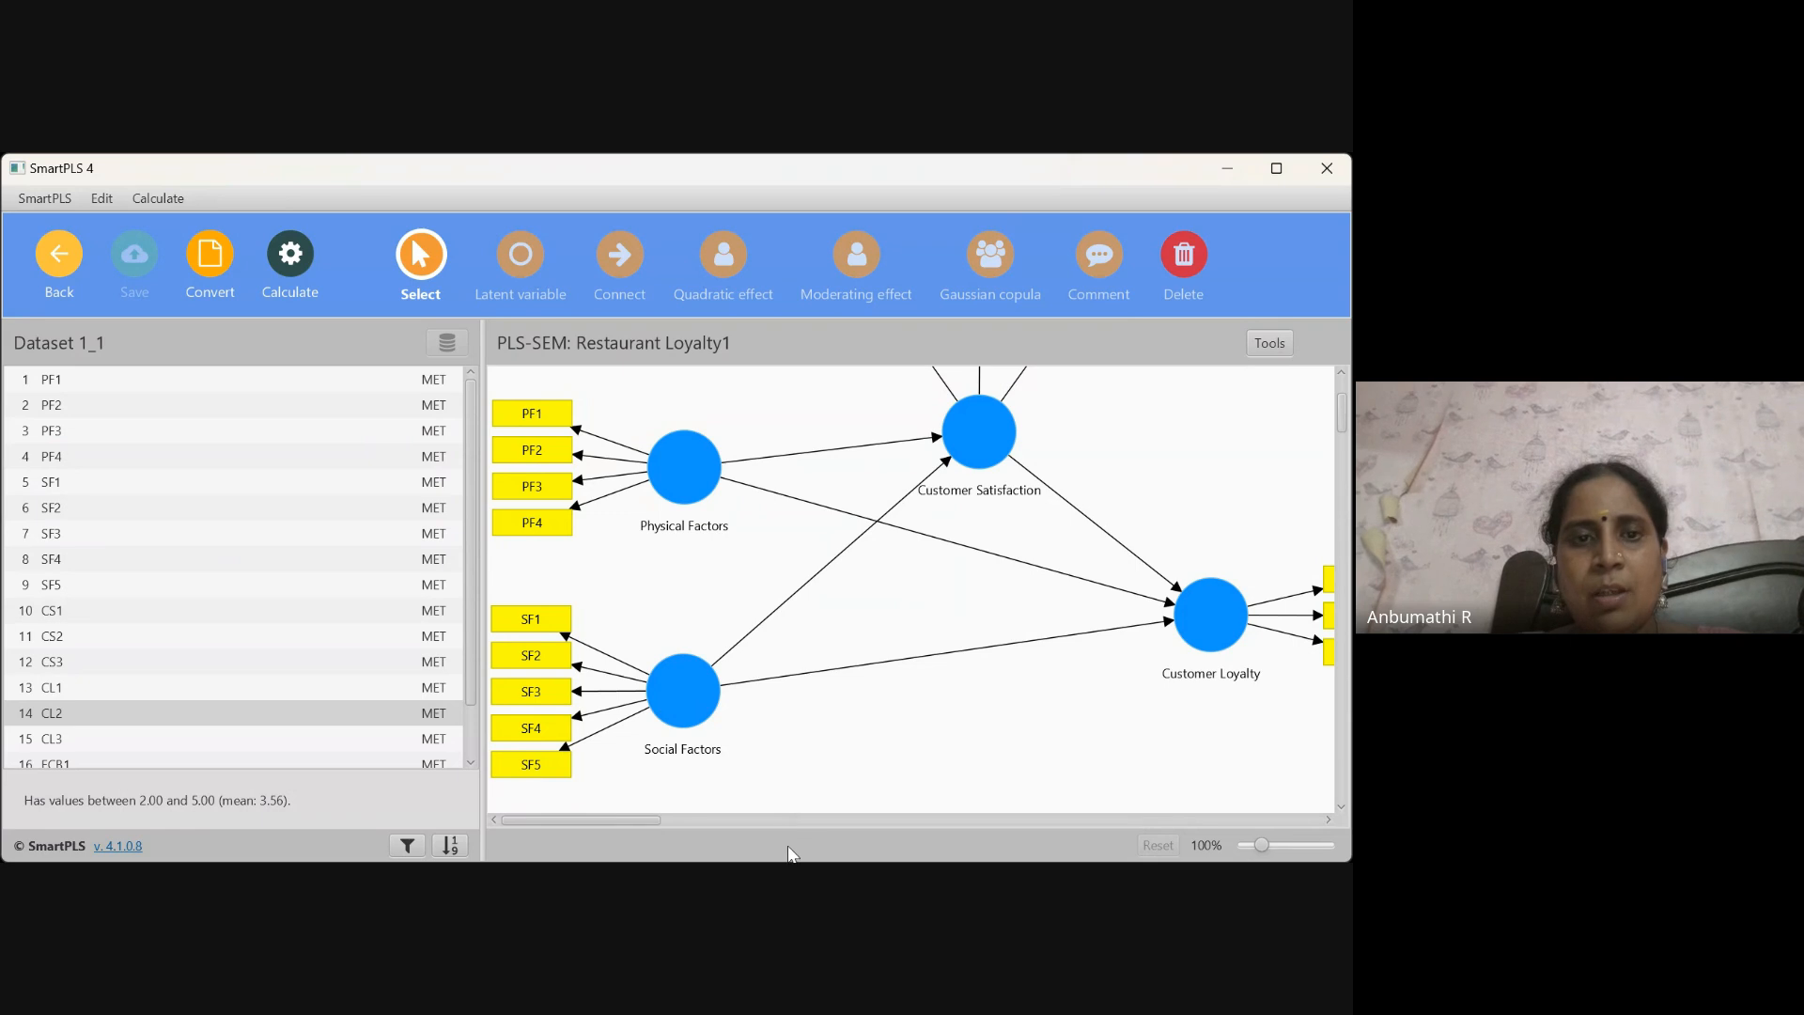
# Return to the workspace, create a project named Shop loyalty and locate it among the projects
pyautogui.click(58, 256)
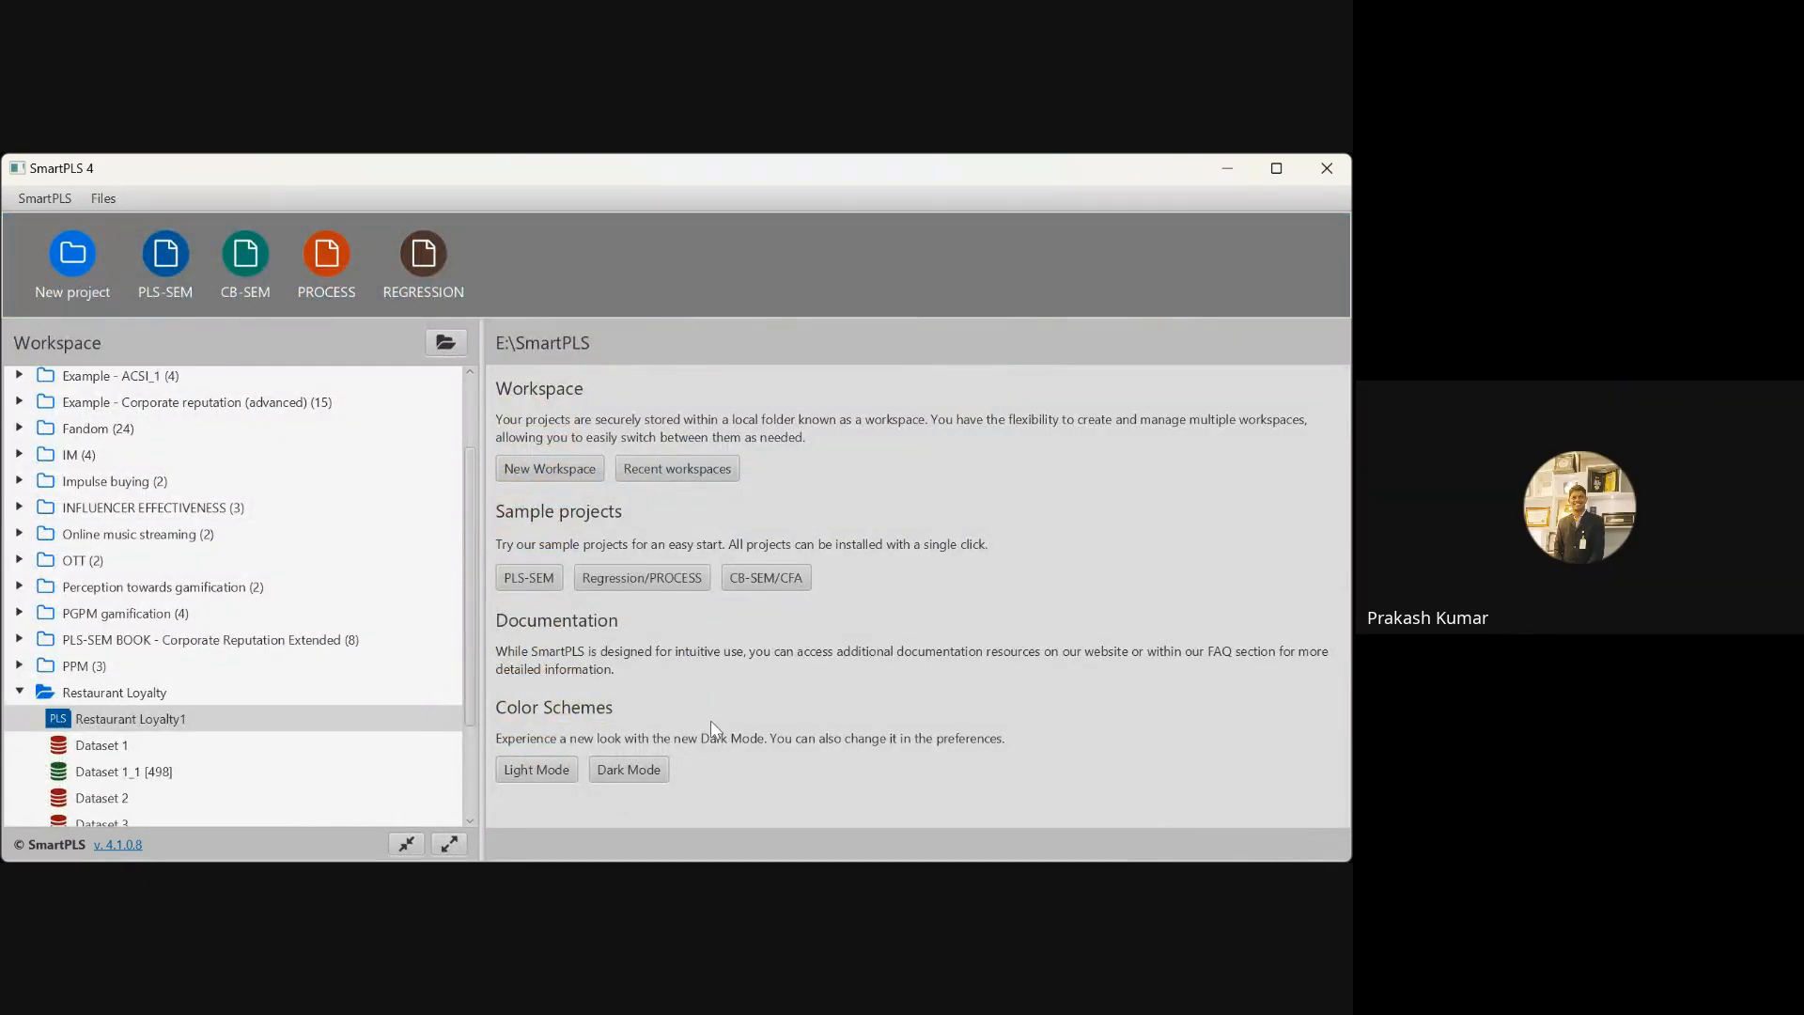
pyautogui.click(81, 264)
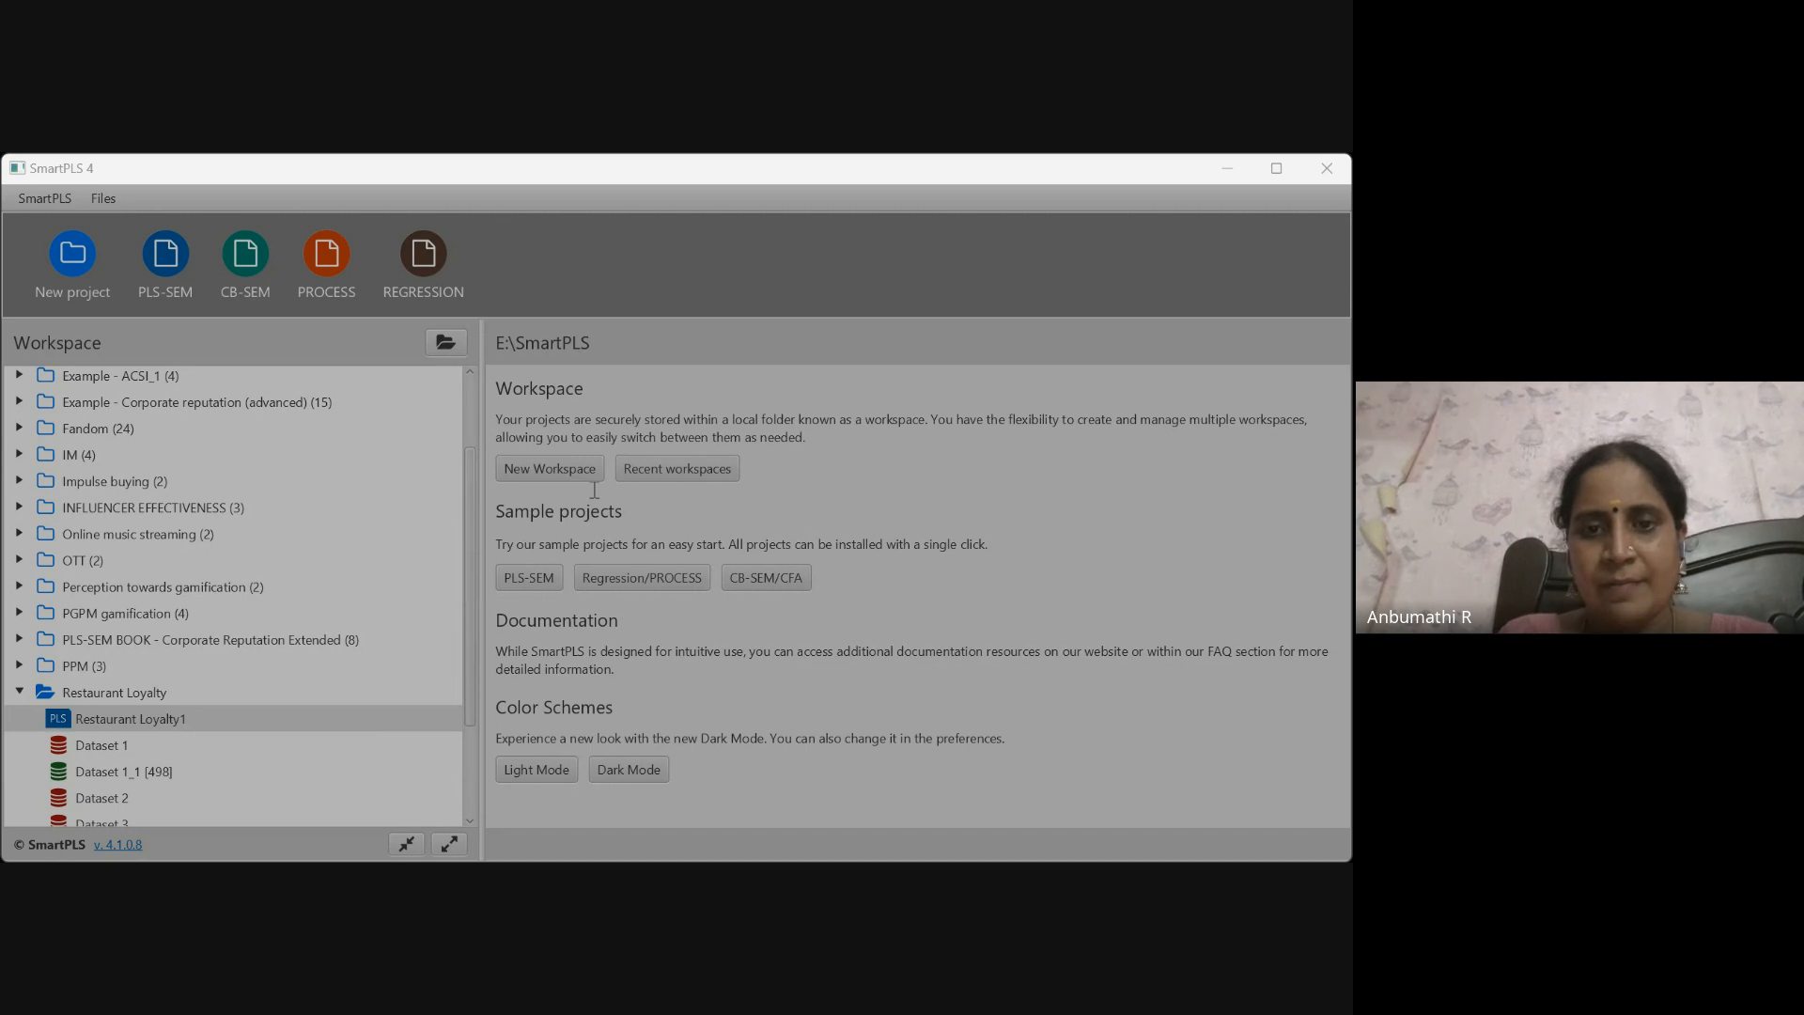
pyautogui.click(839, 616)
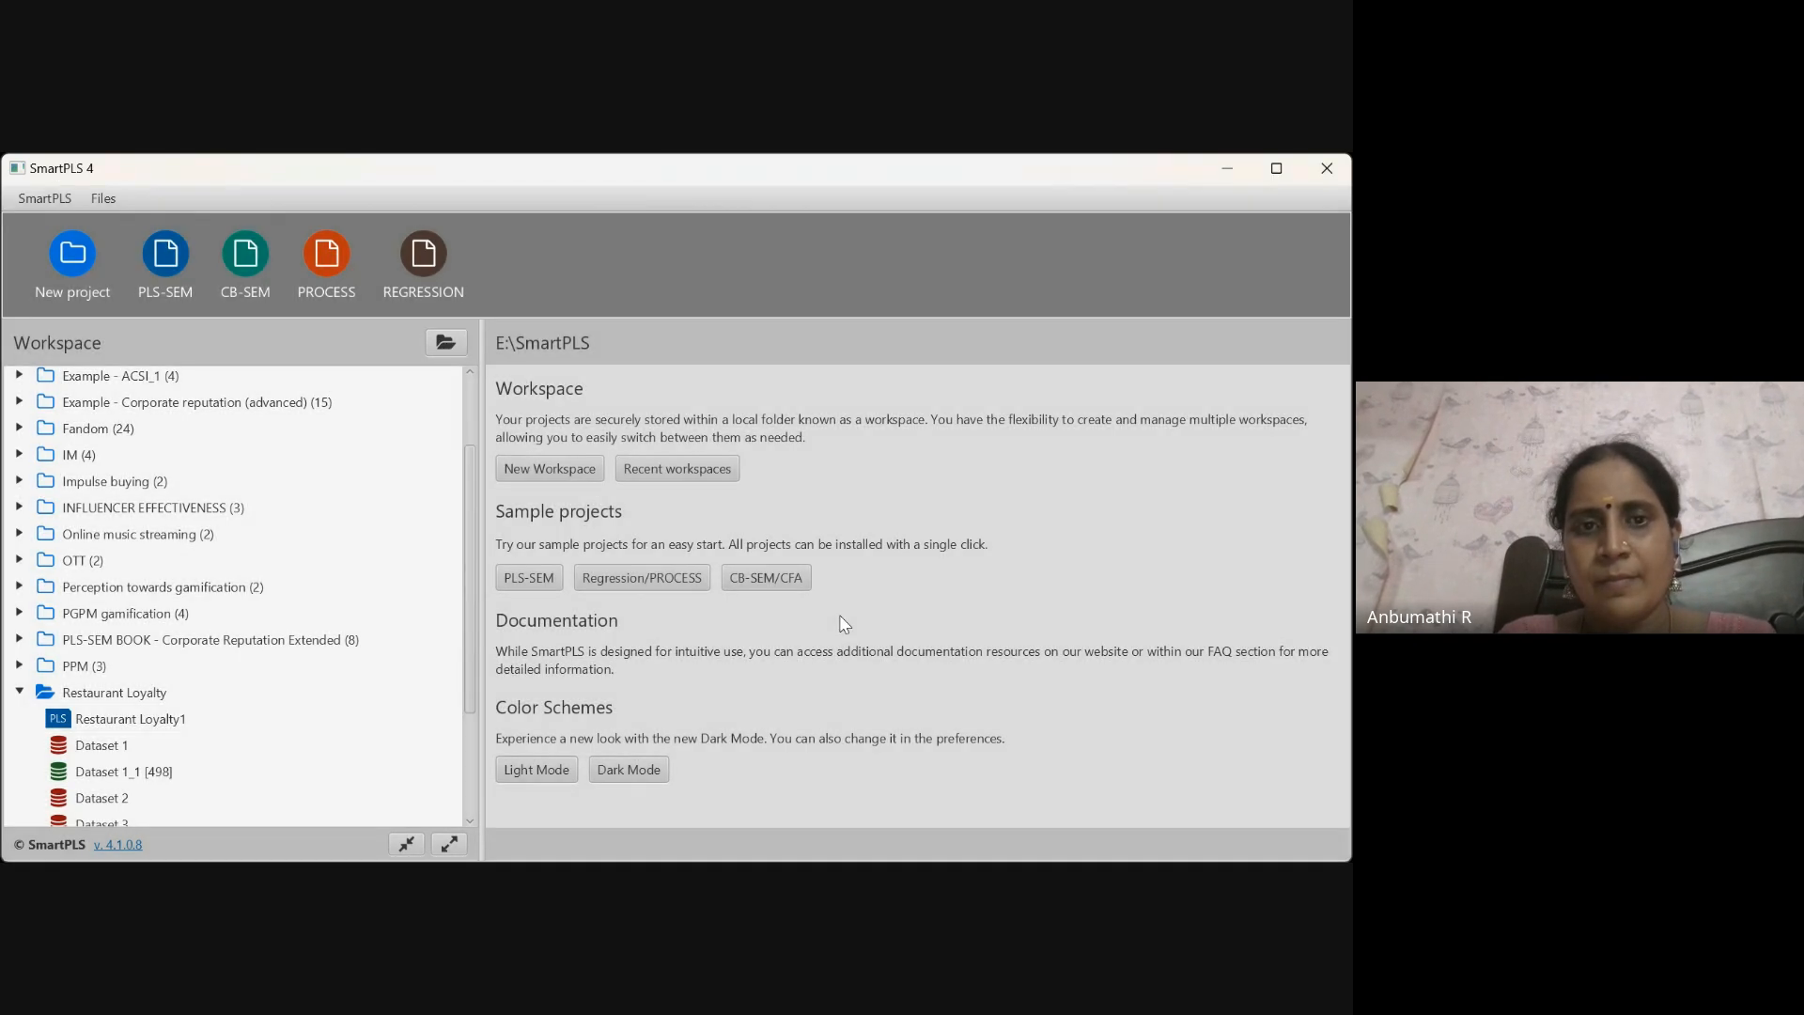
pyautogui.click(471, 645)
pyautogui.moveTo(472, 645); pyautogui.dragTo(465, 827)
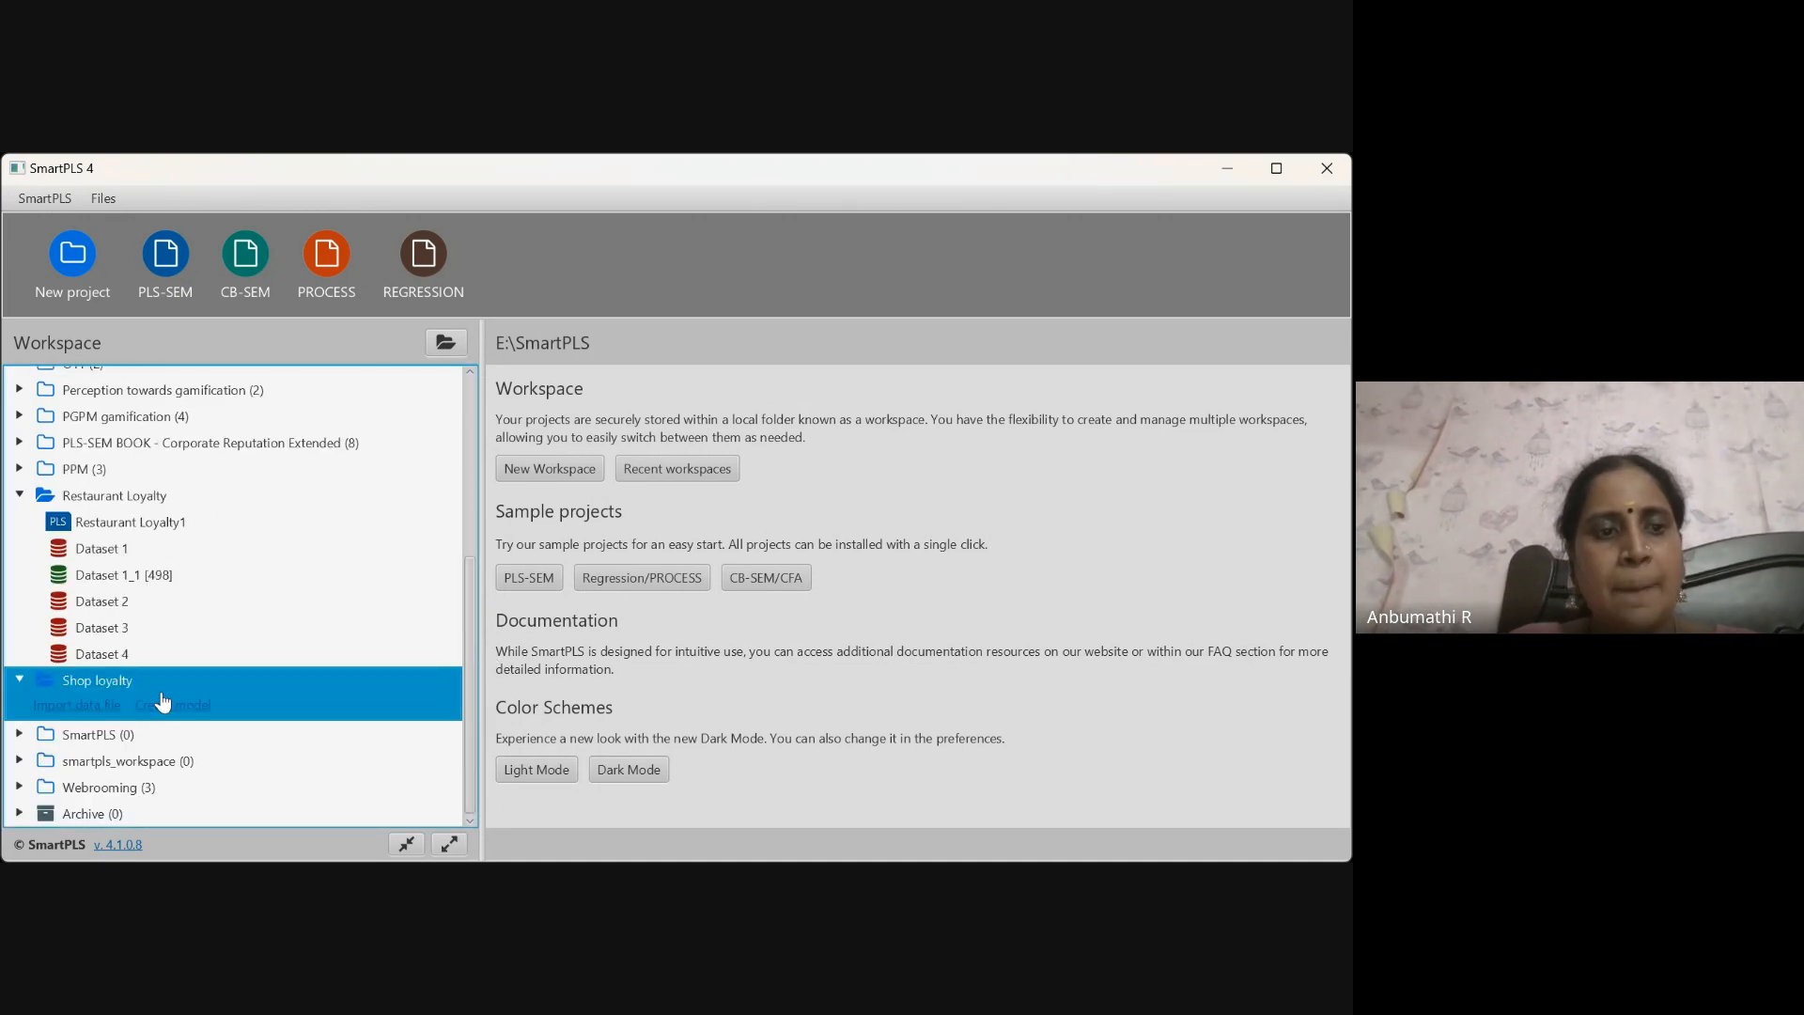
pyautogui.click(75, 250)
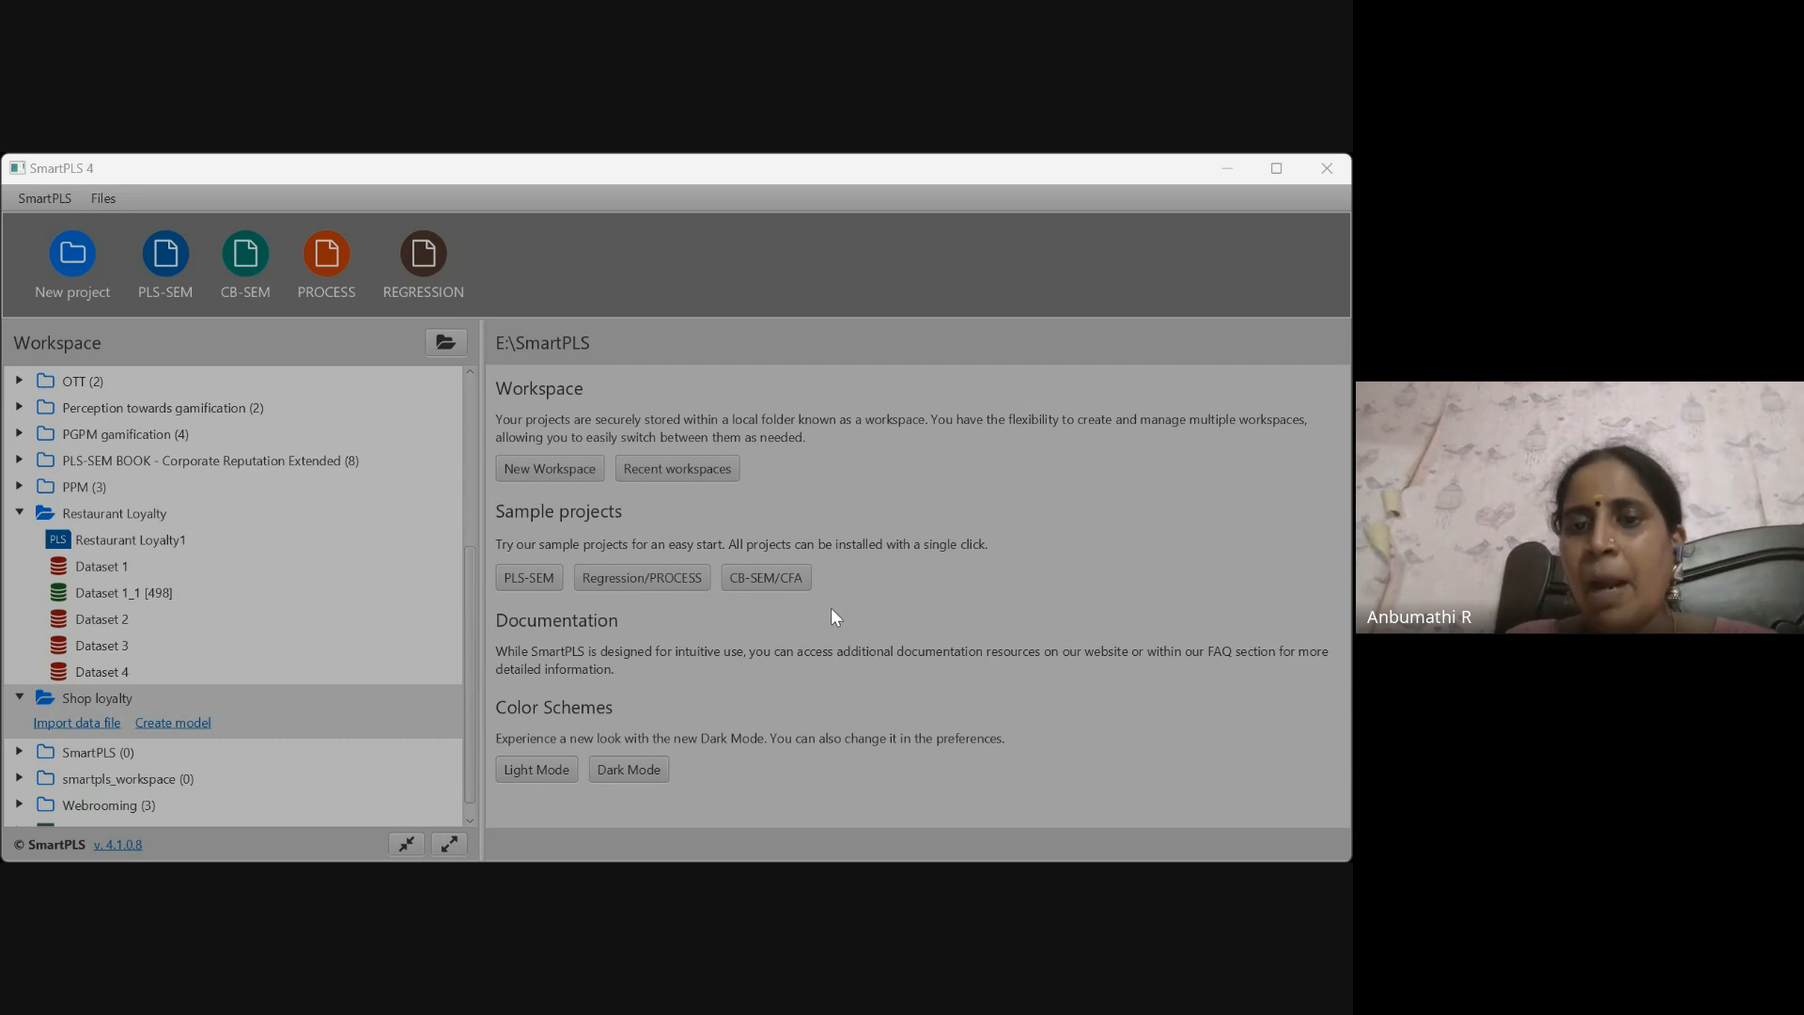
pyautogui.click(861, 419)
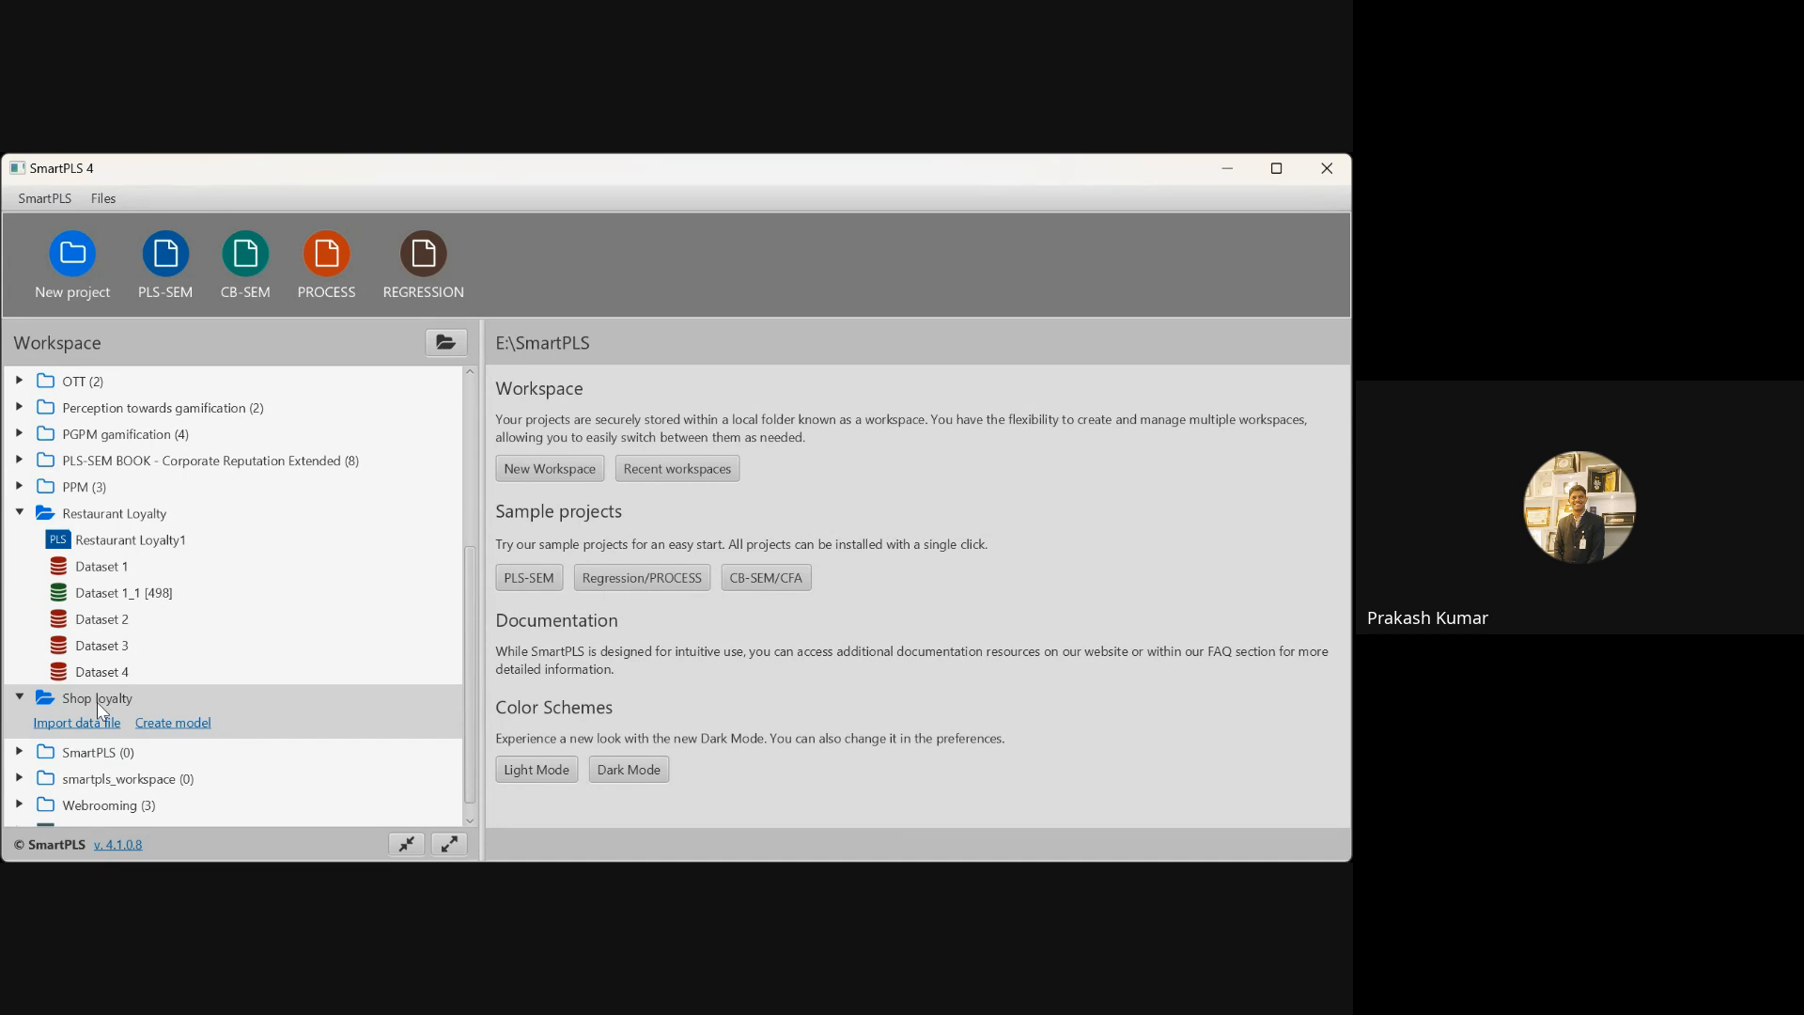
pyautogui.click(71, 268)
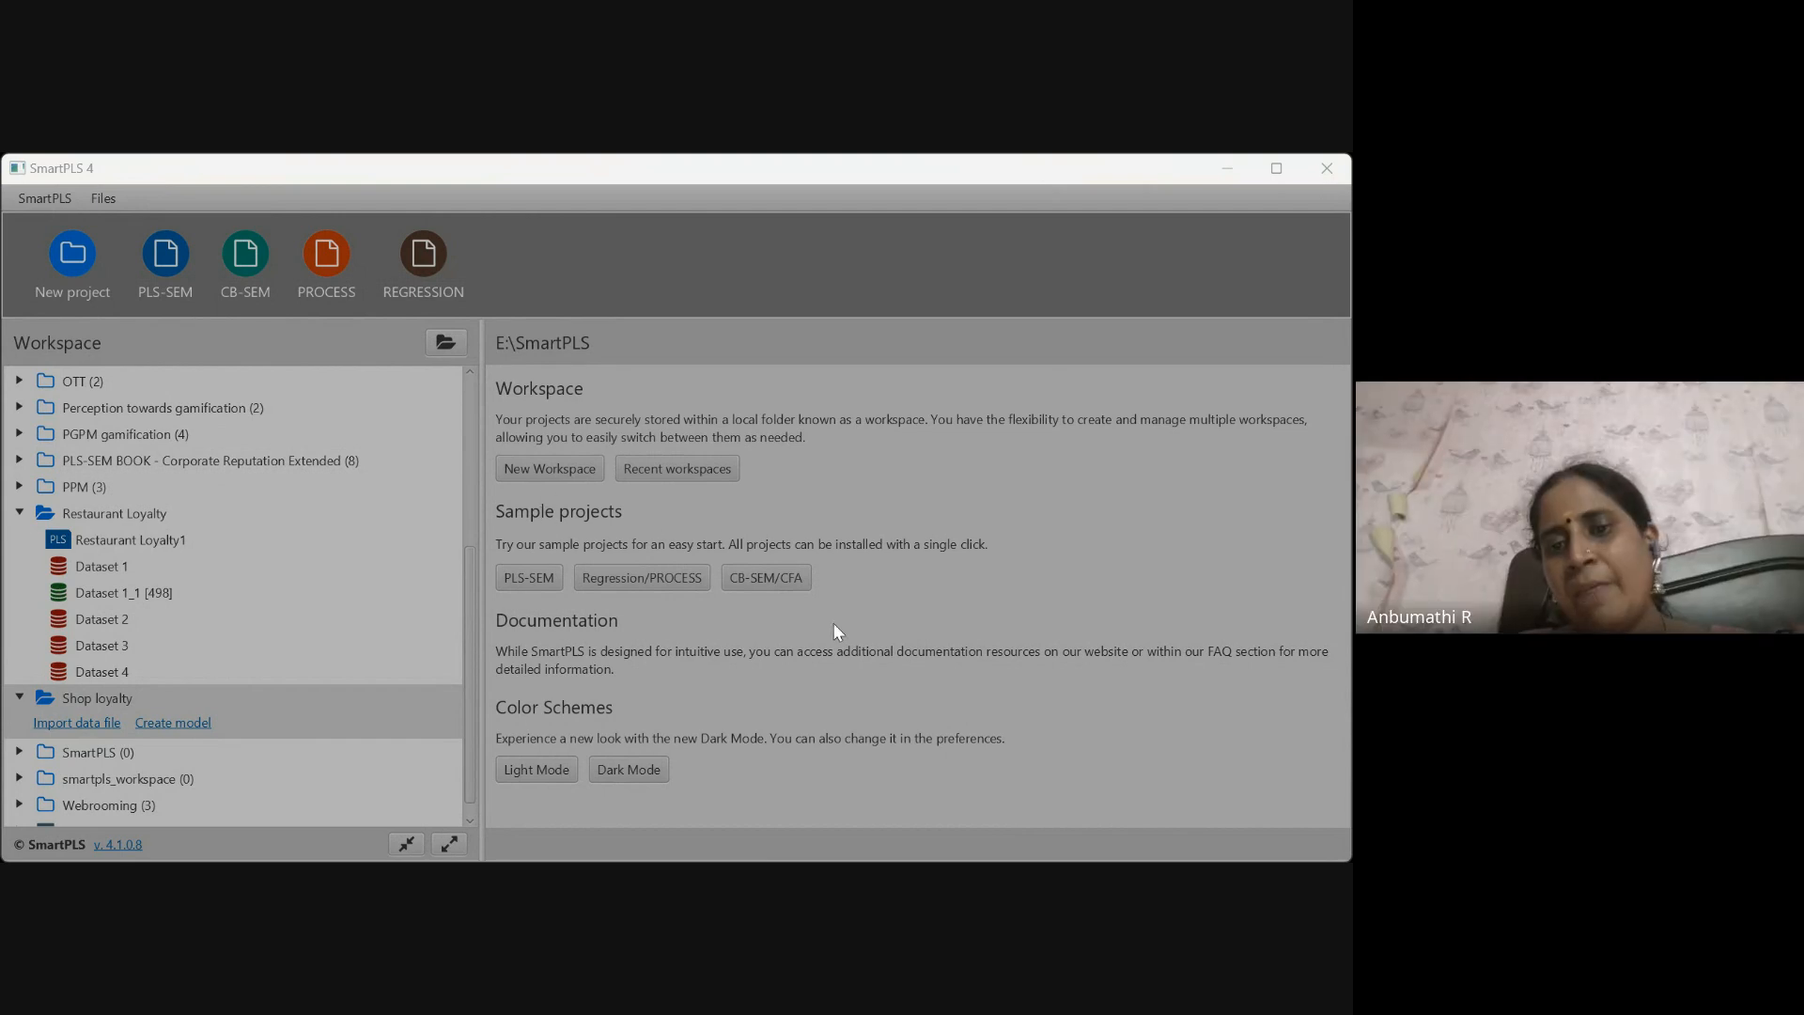
pyautogui.click(862, 428)
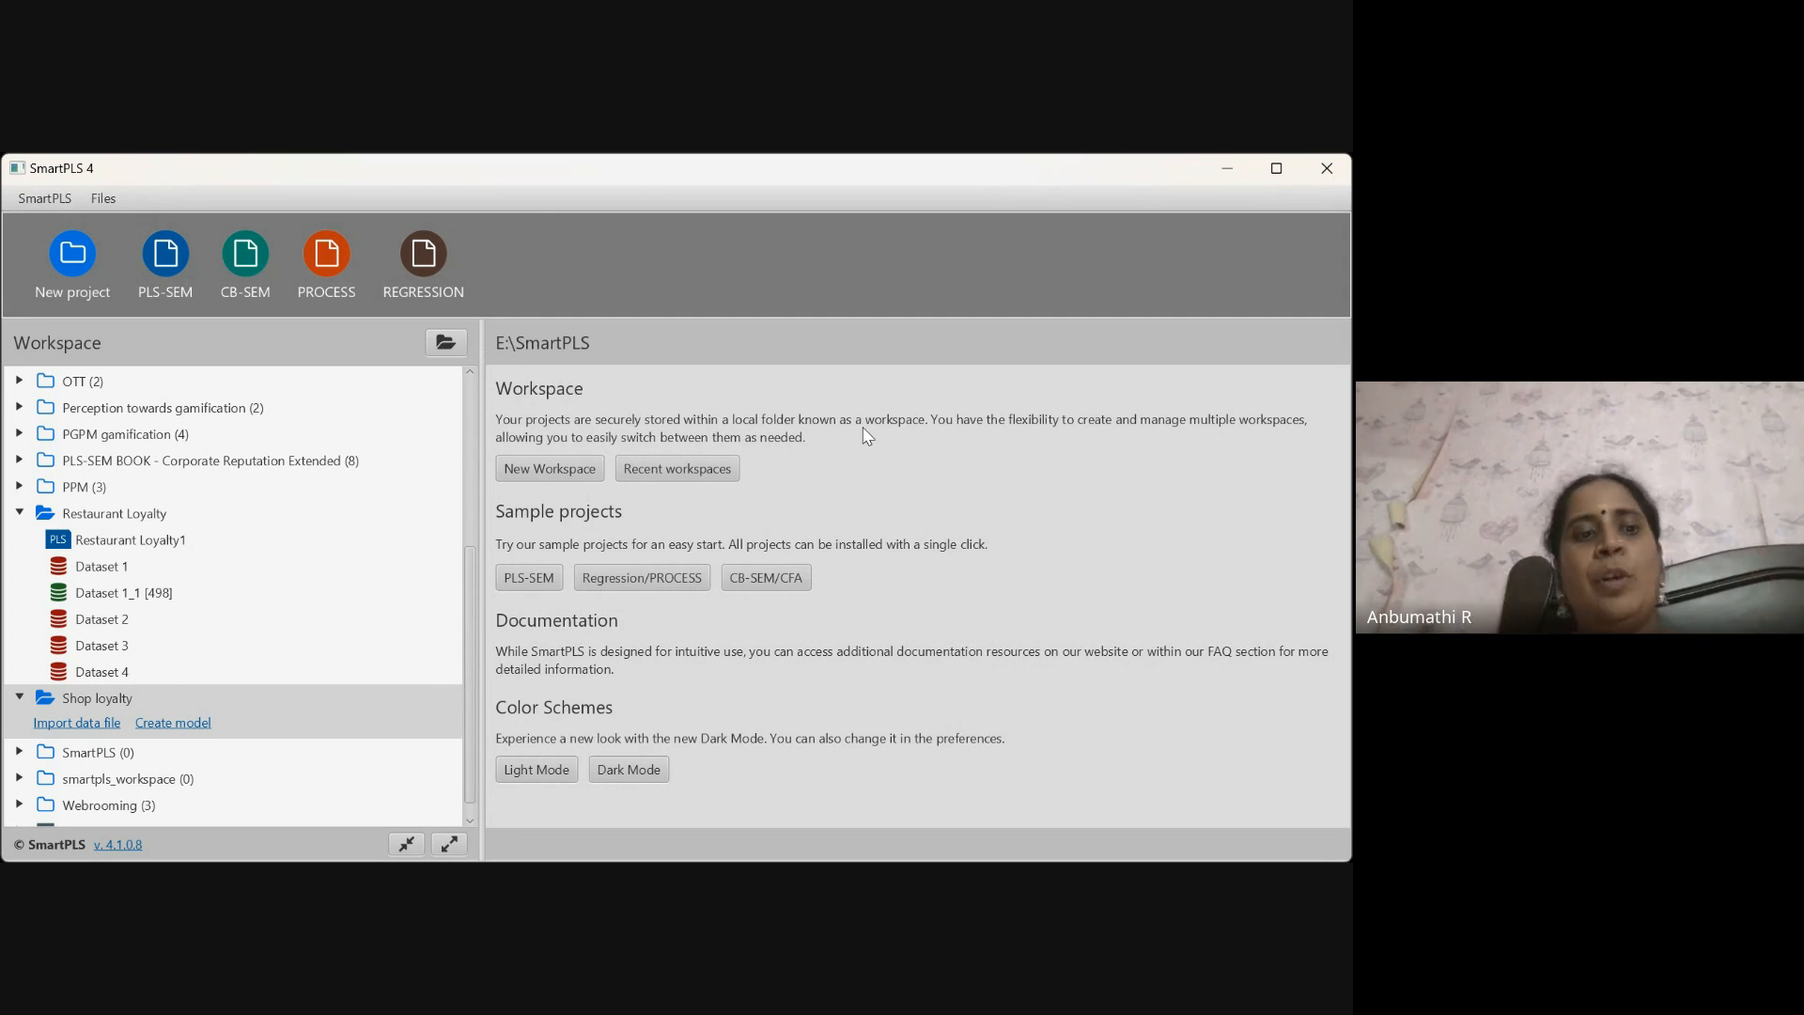
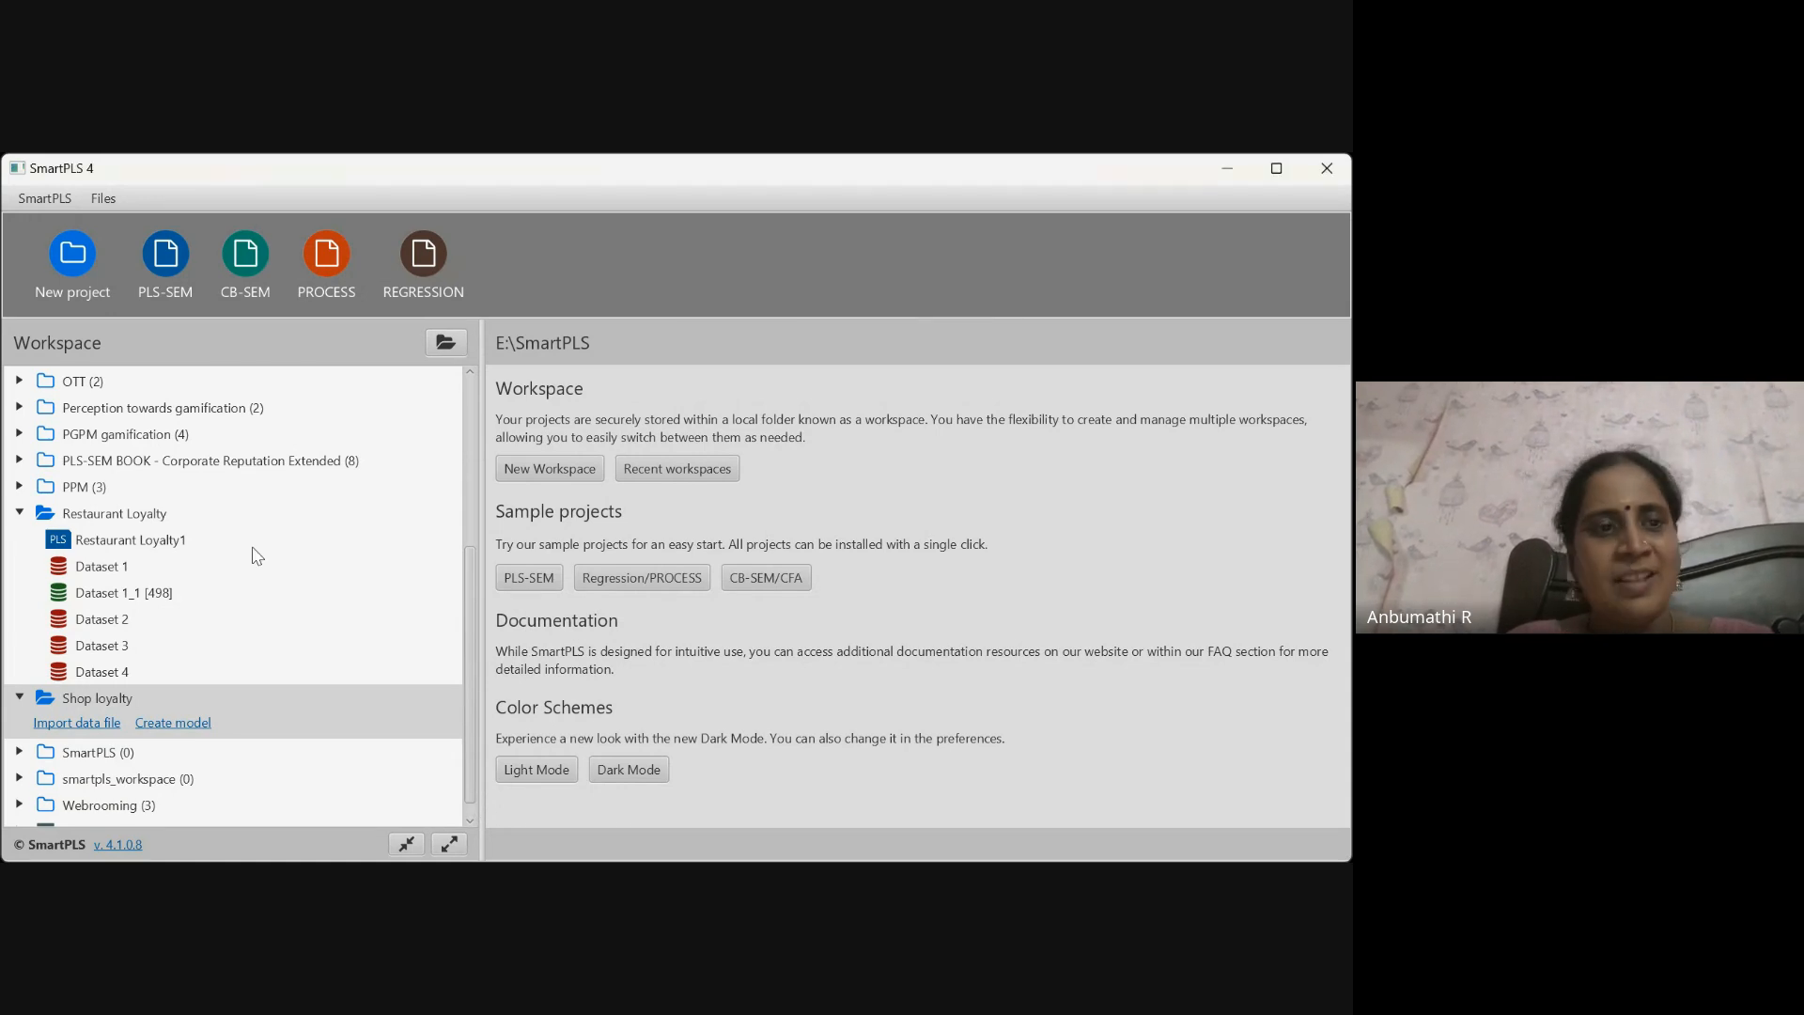
# Collapse the Restaurant Loyalty project and import the data file Dataset 1 into the Shop loyalty project
pyautogui.click(19, 513)
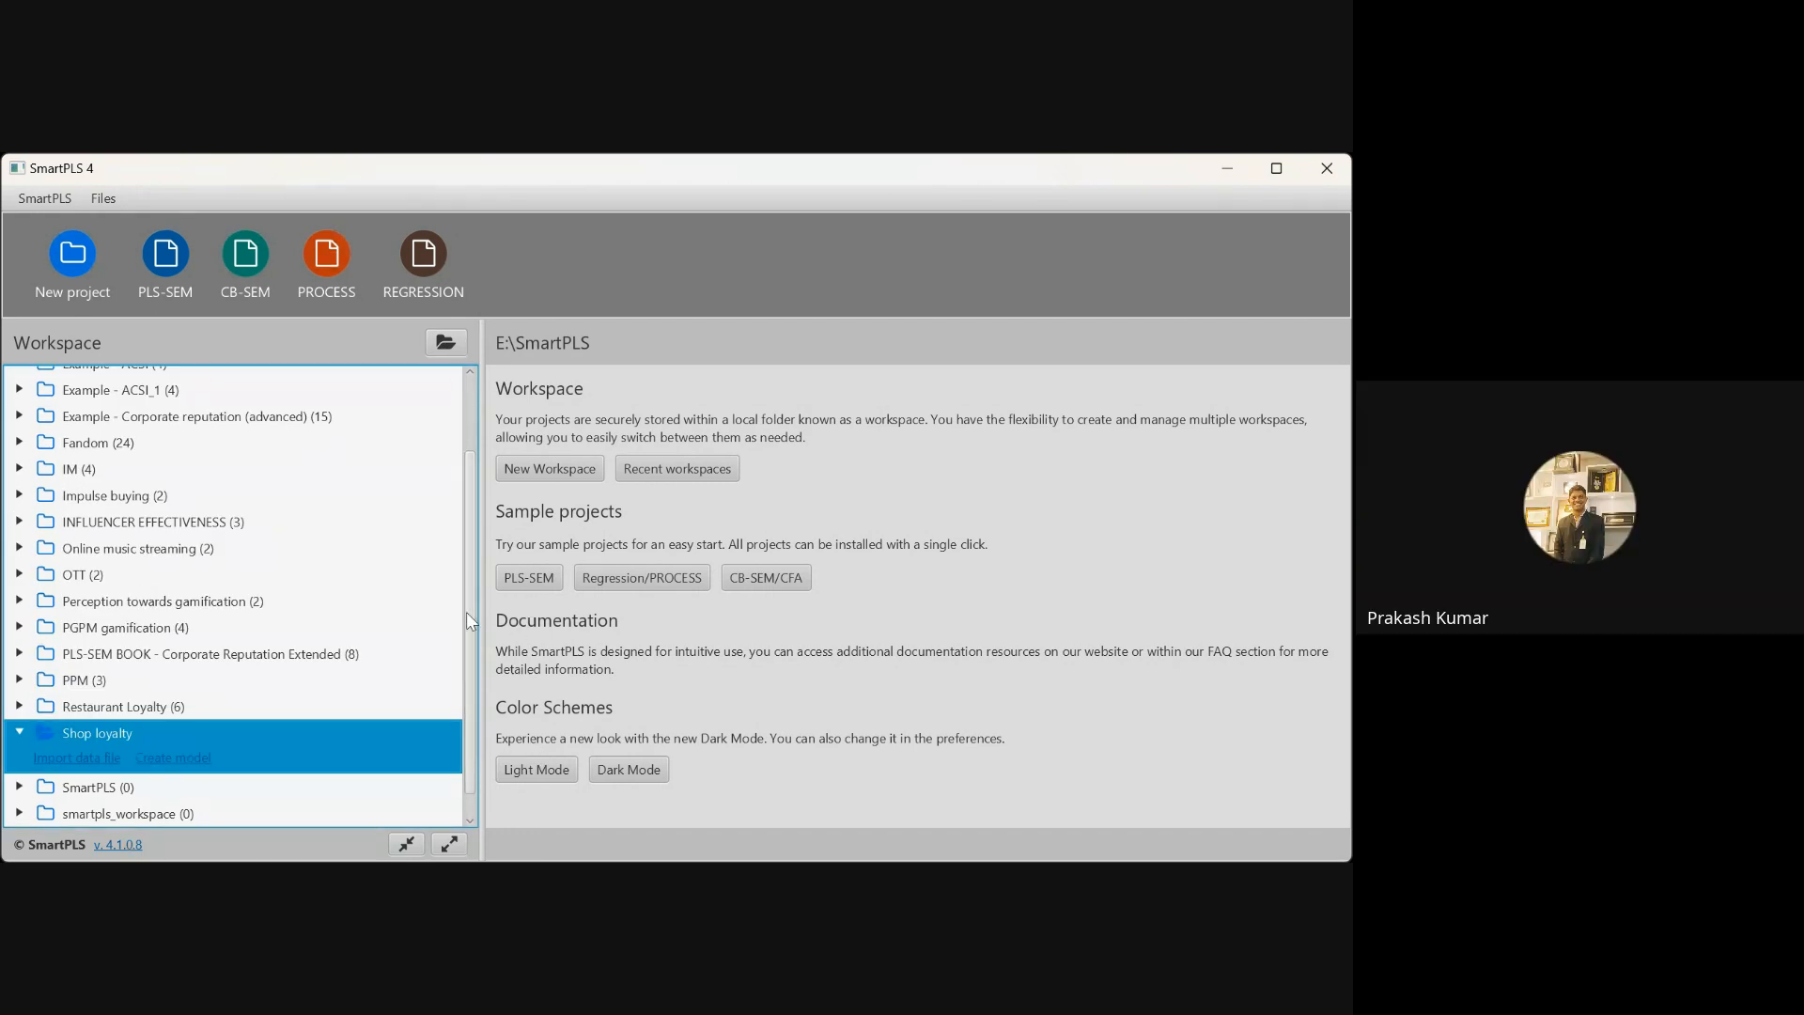
pyautogui.scroll(-2, 476, 663)
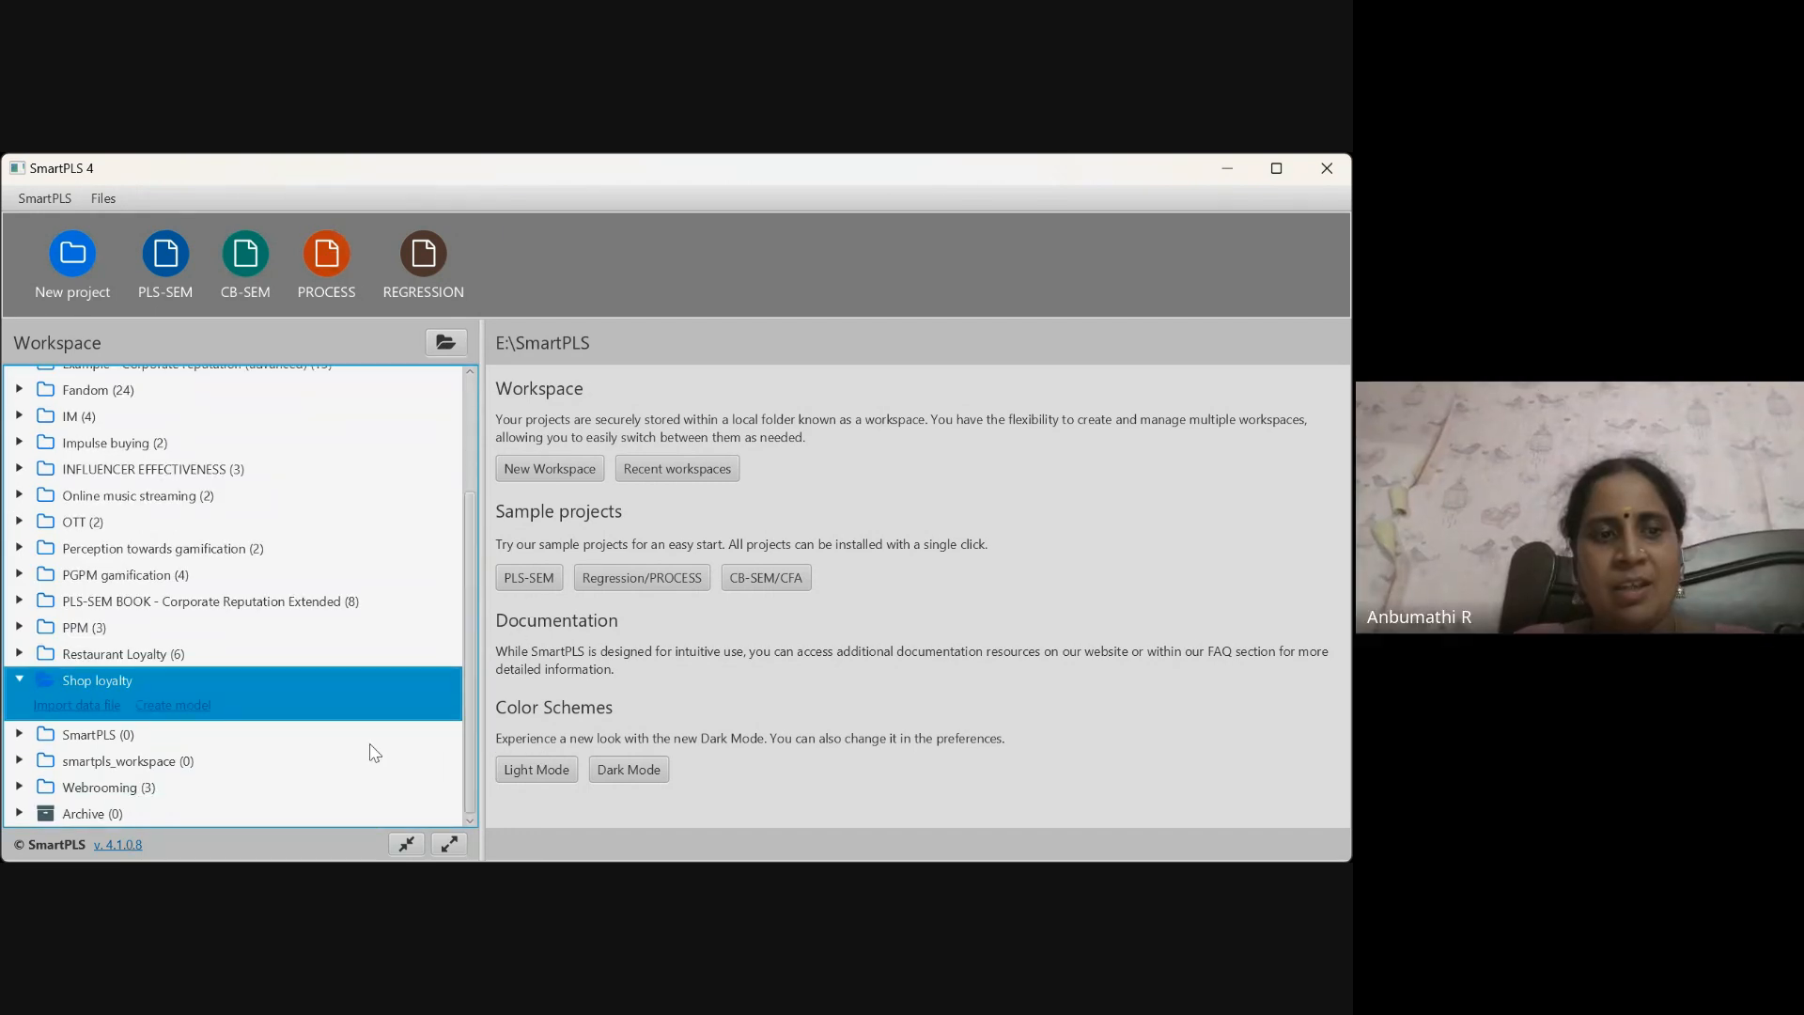
pyautogui.click(82, 711)
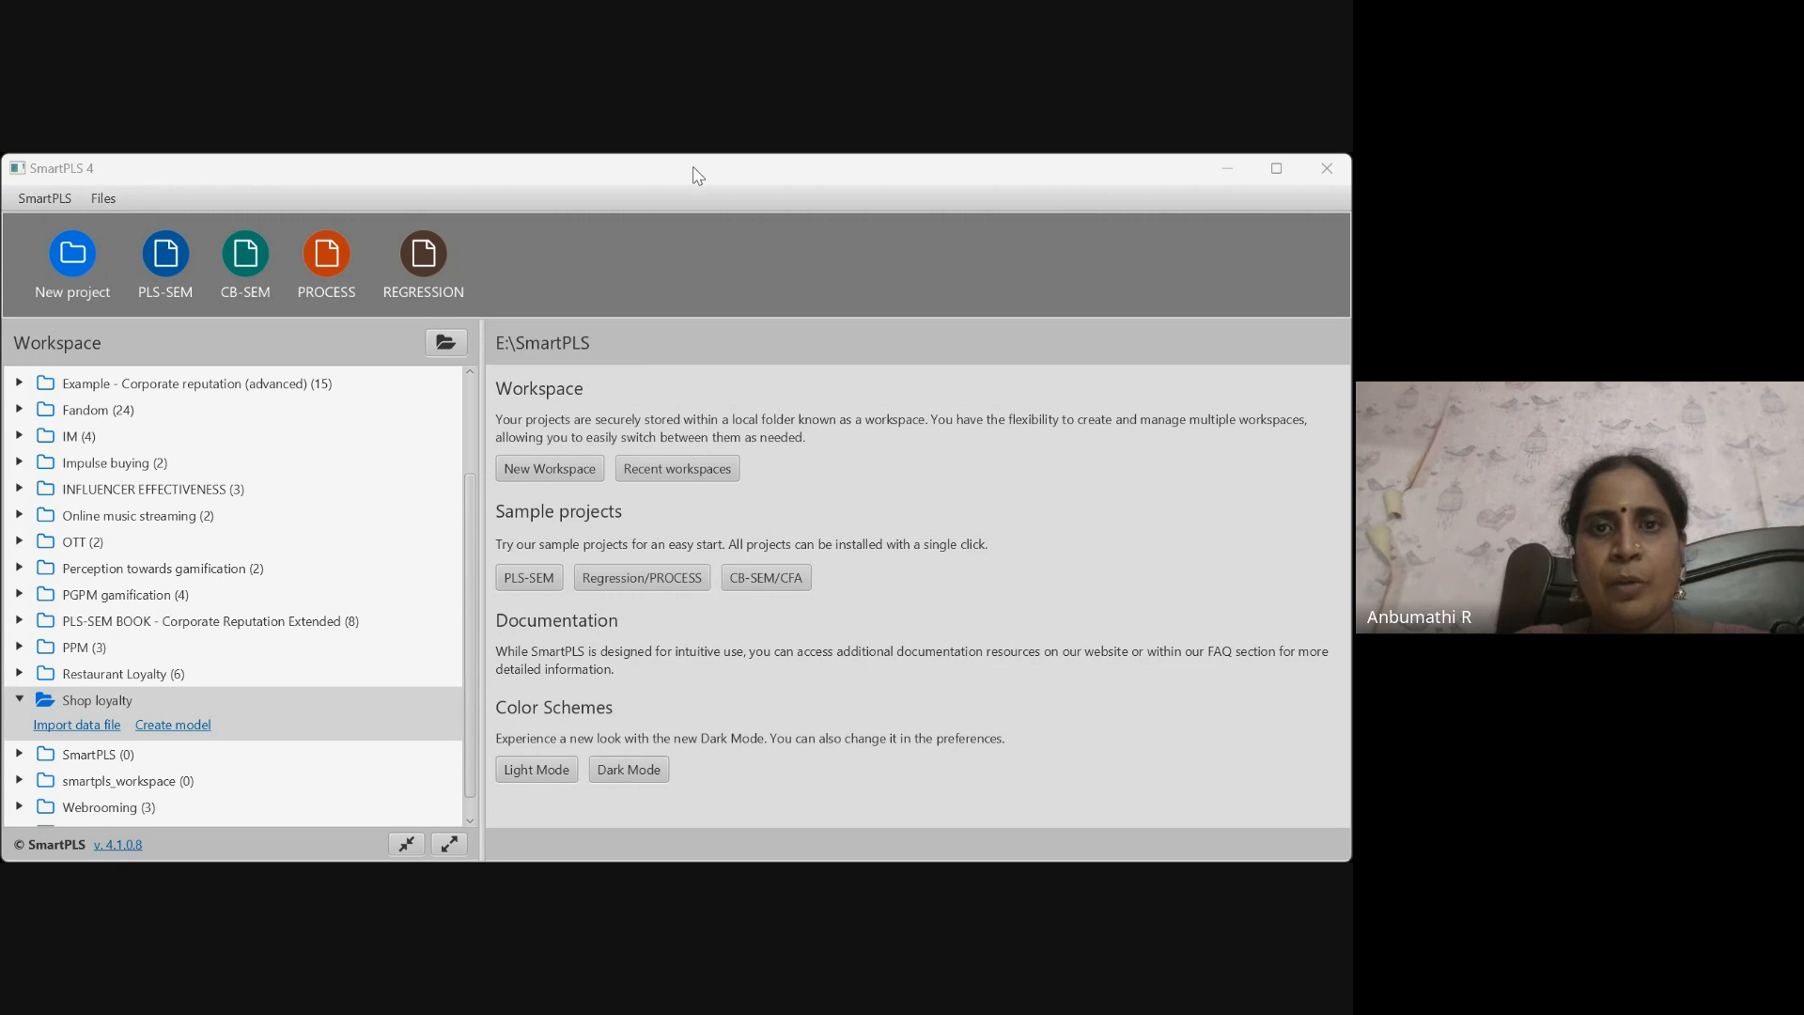
pyautogui.click(611, 717)
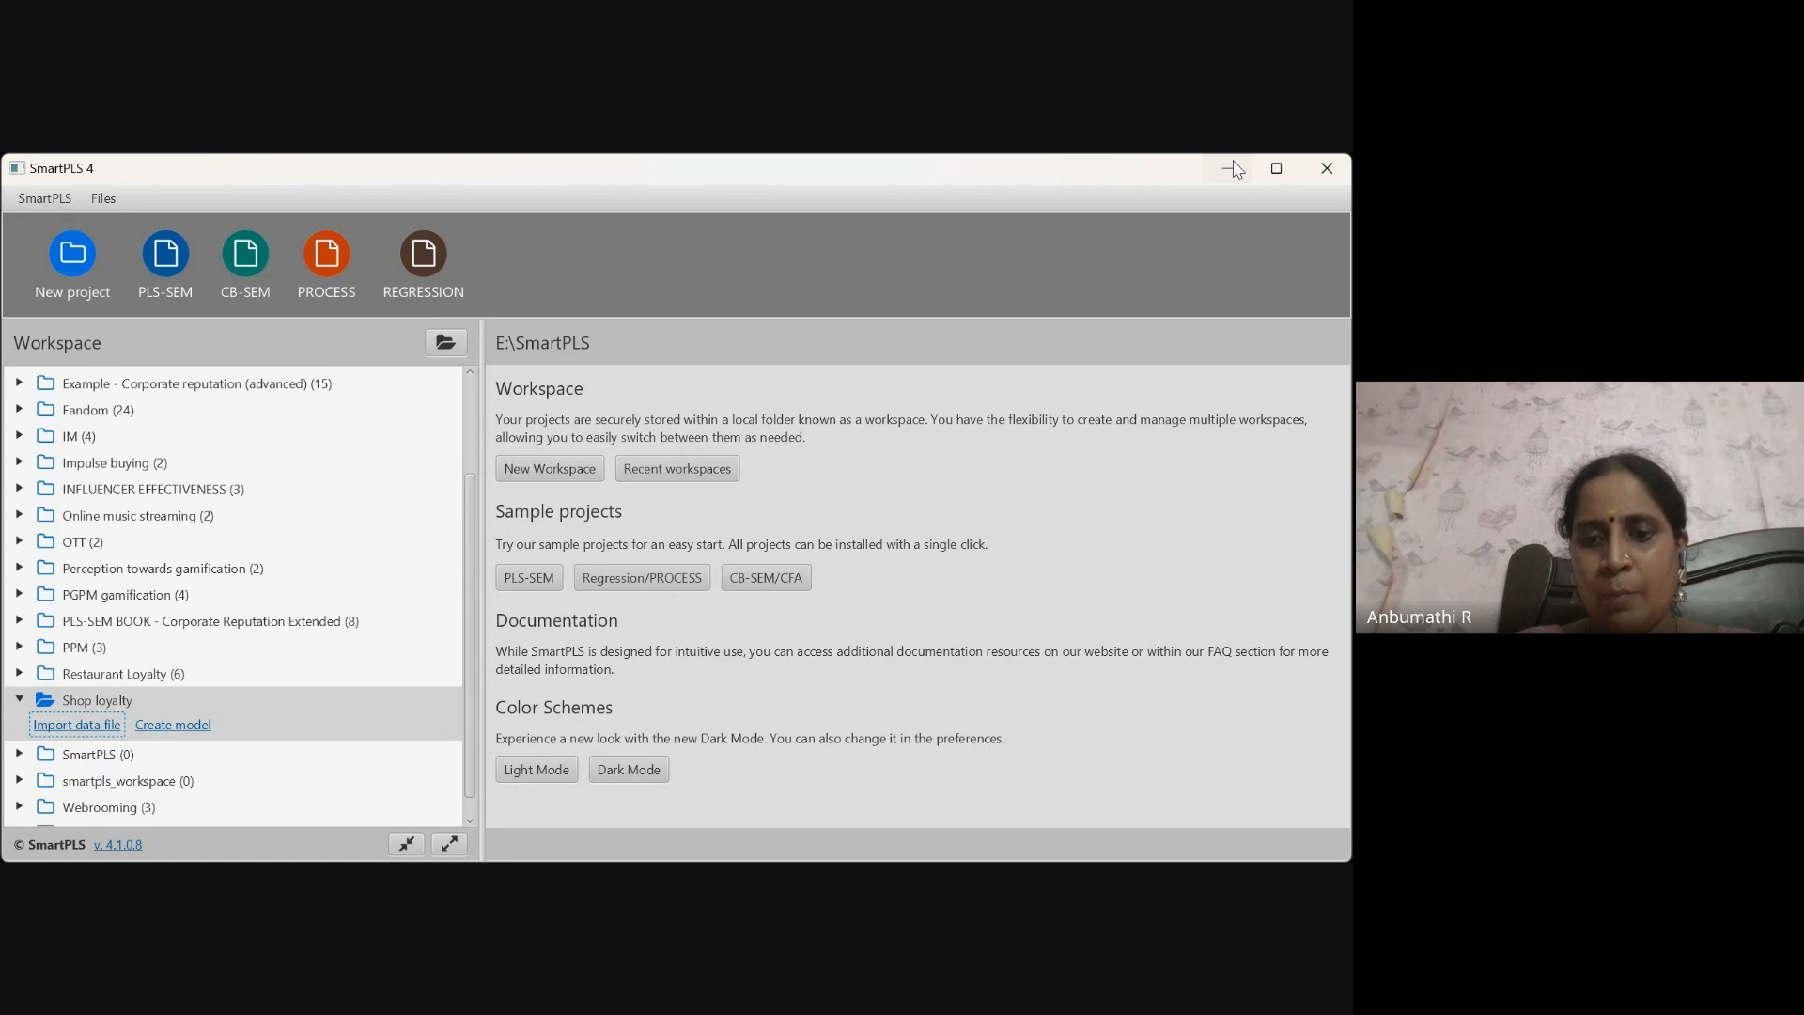
pyautogui.click(78, 727)
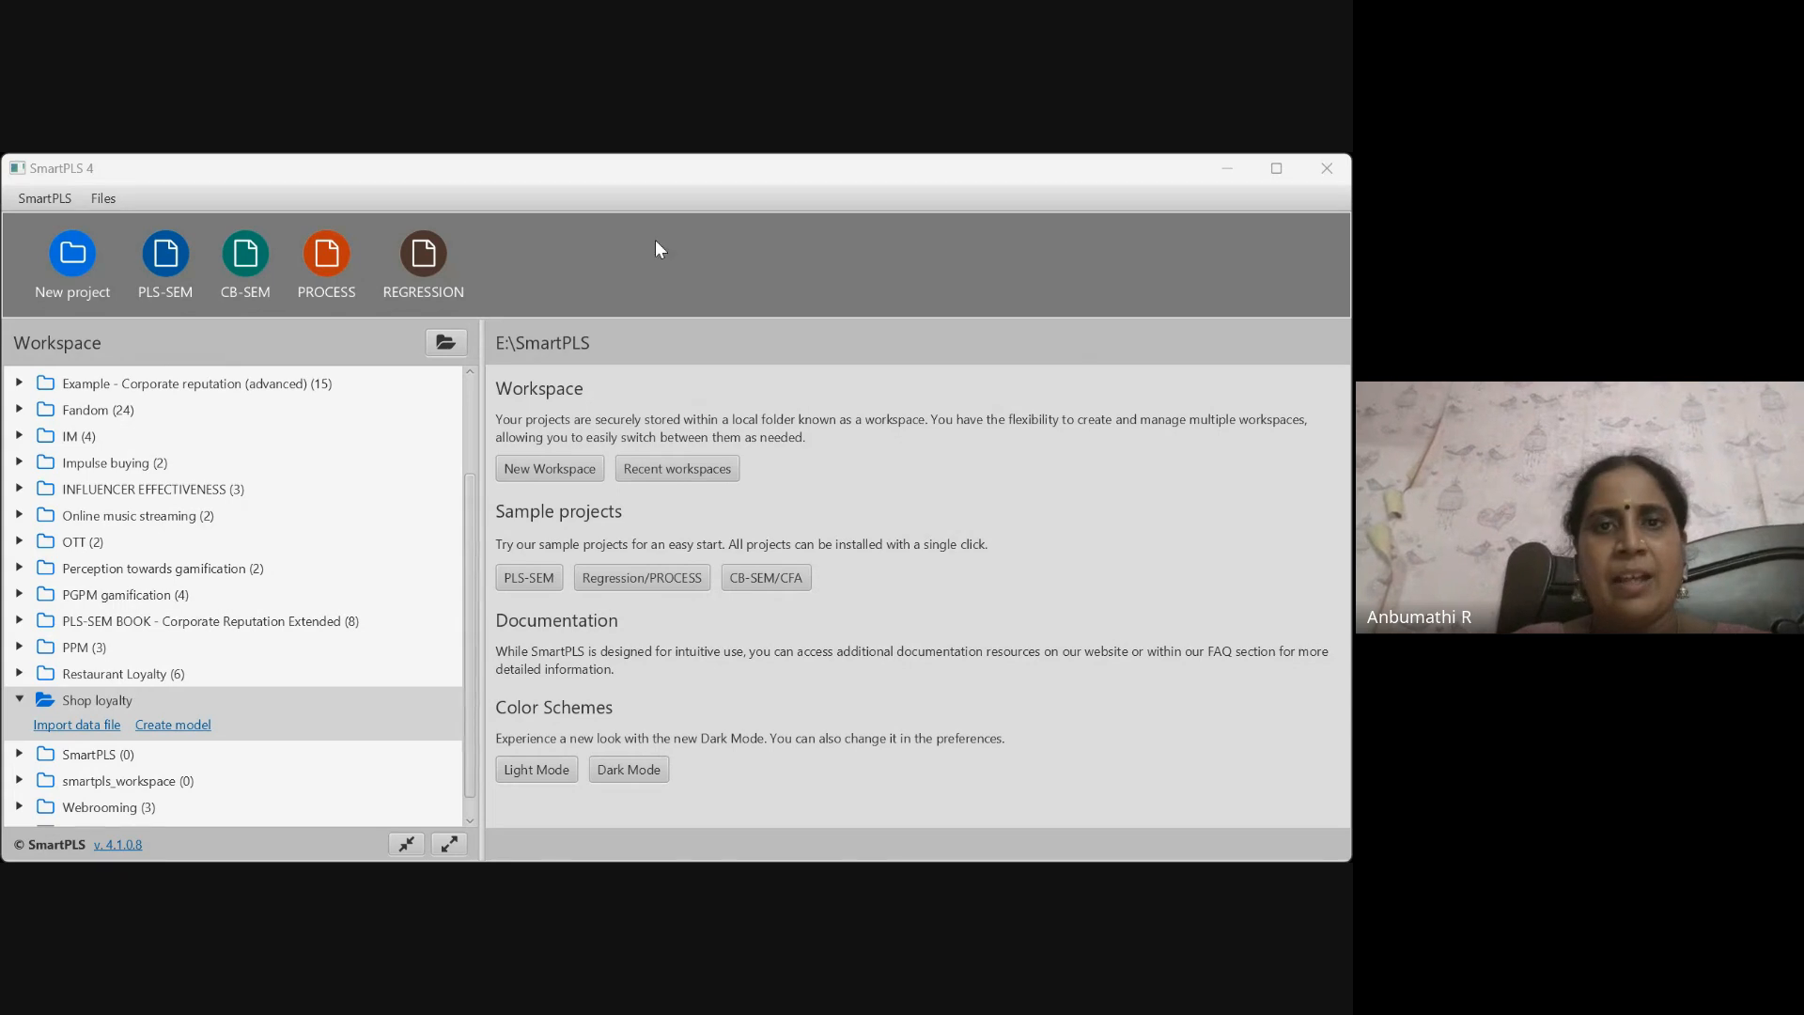
pyautogui.click(101, 725)
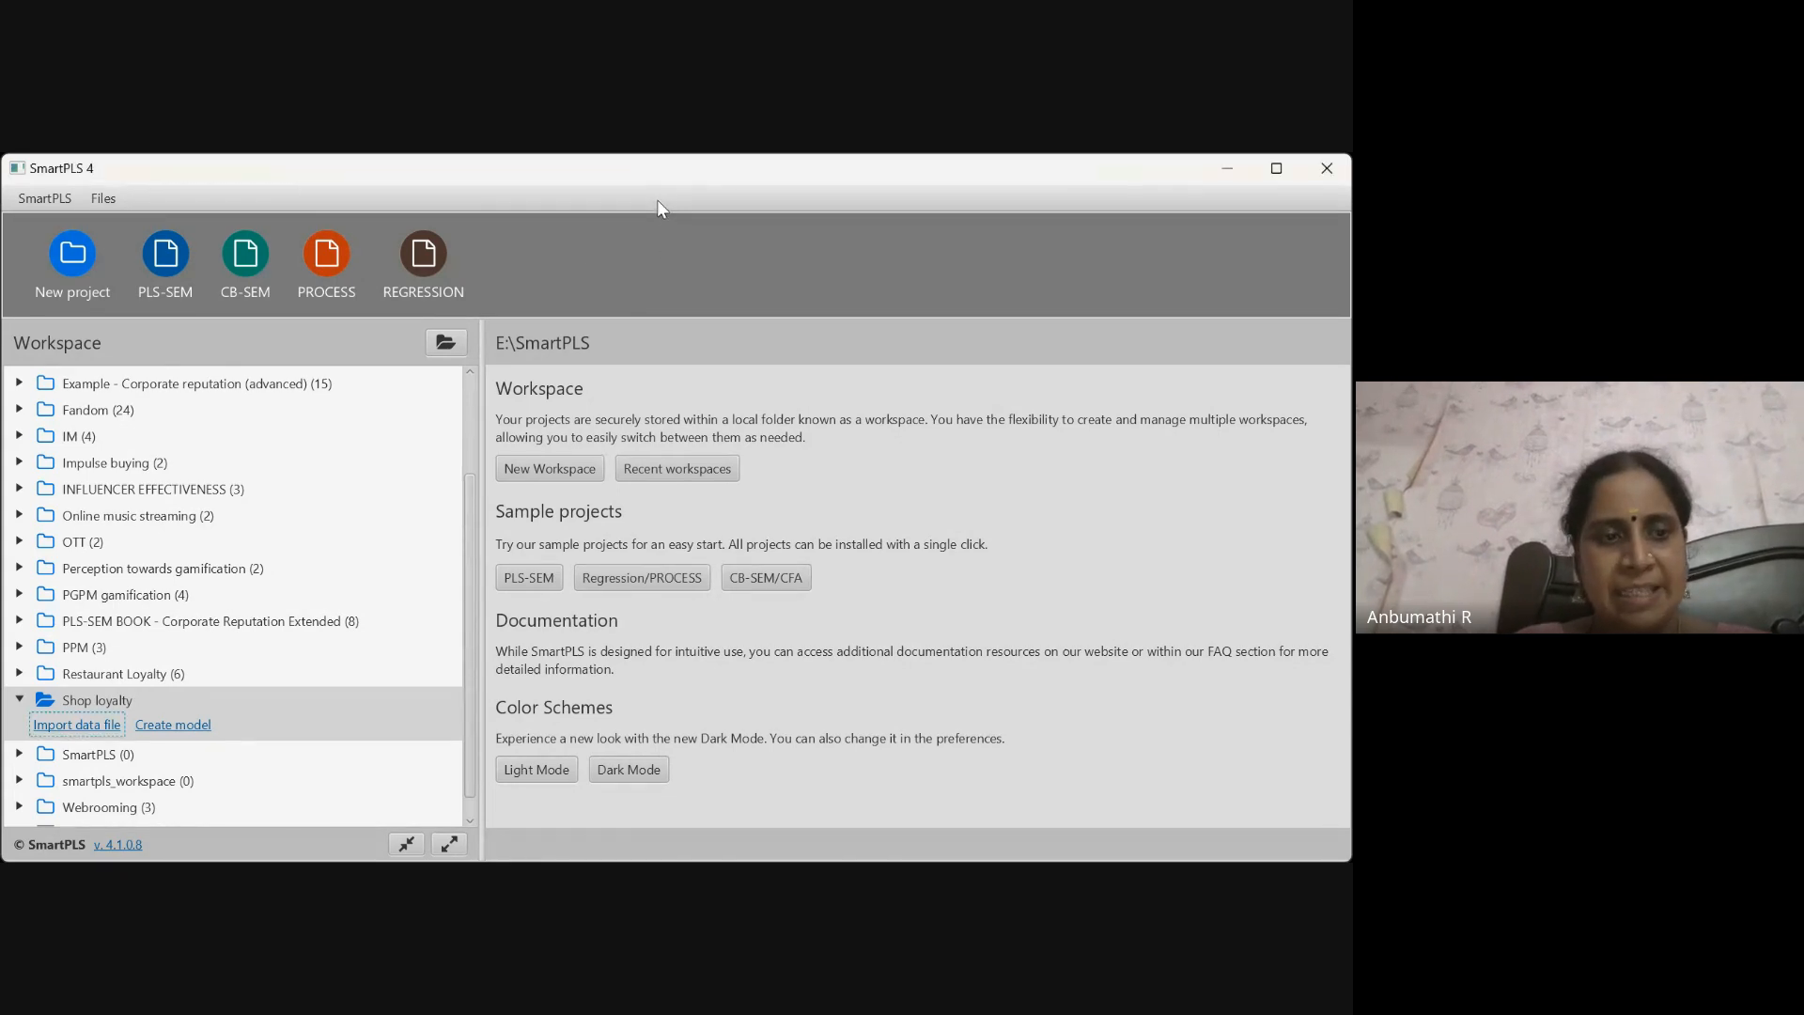
pyautogui.click(66, 731)
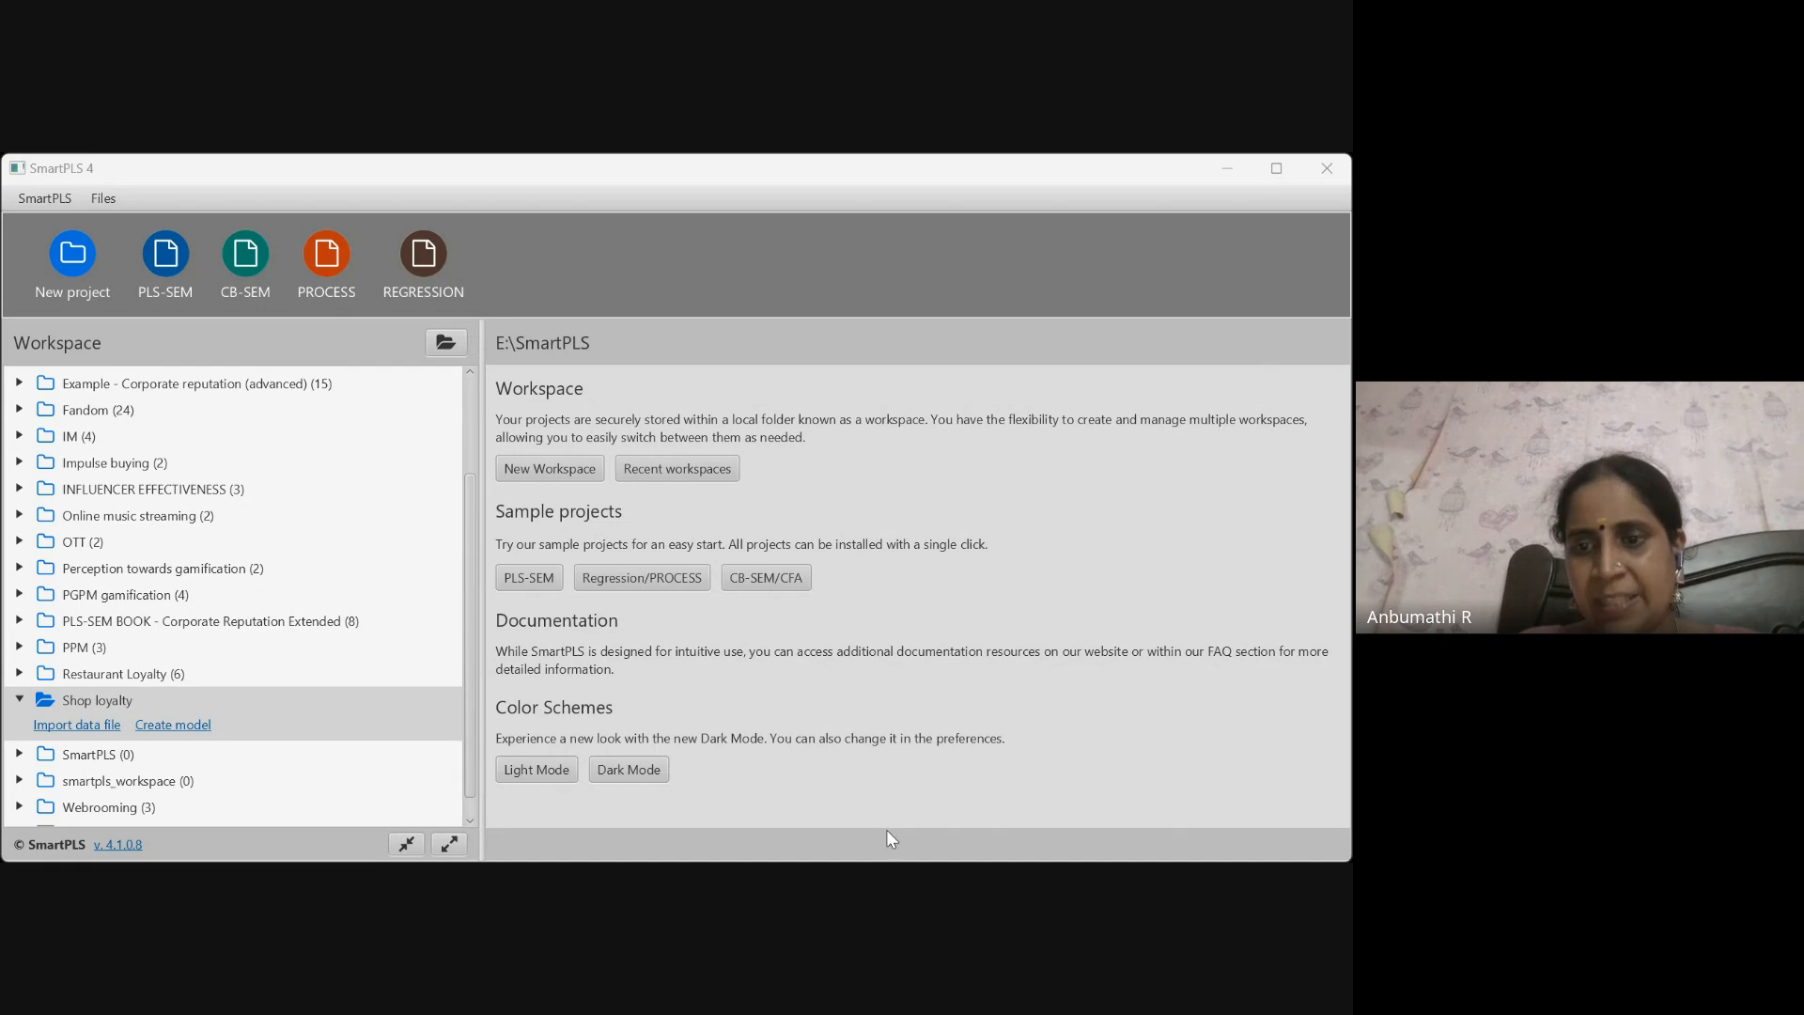
pyautogui.click(1067, 846)
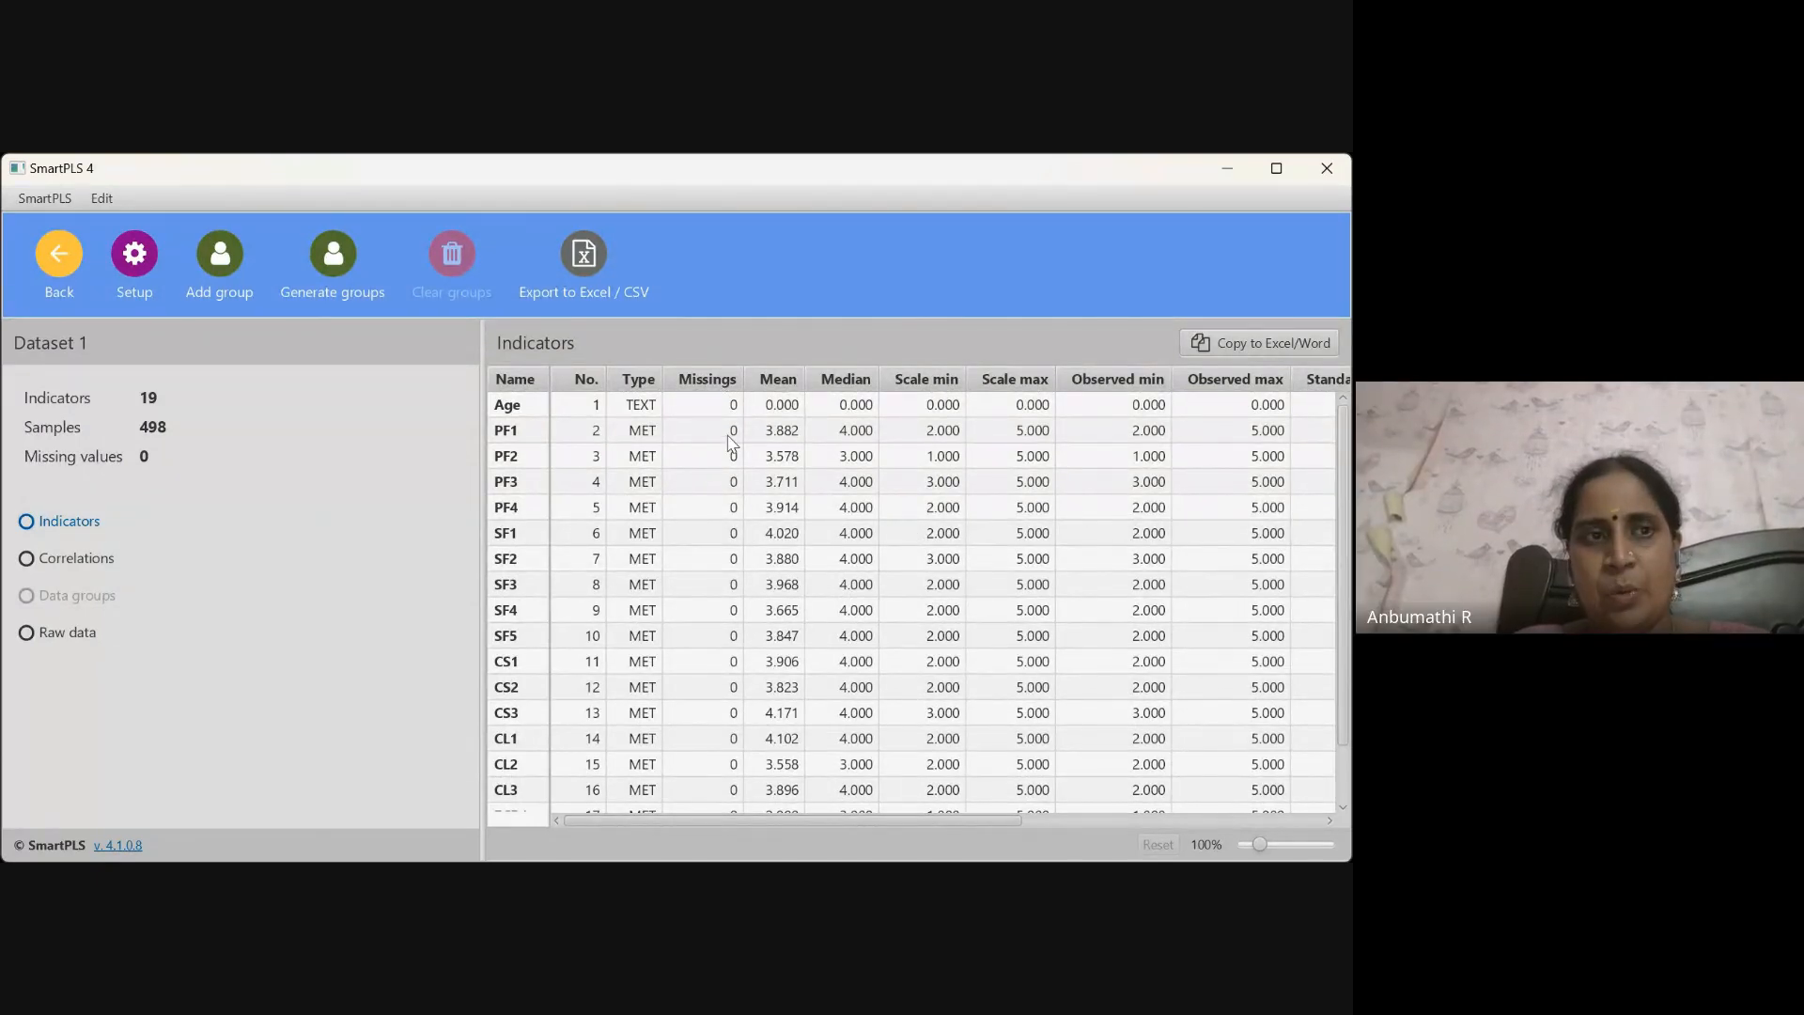
# Return to the workspace and check which model and data file the OTT project contains
pyautogui.click(58, 263)
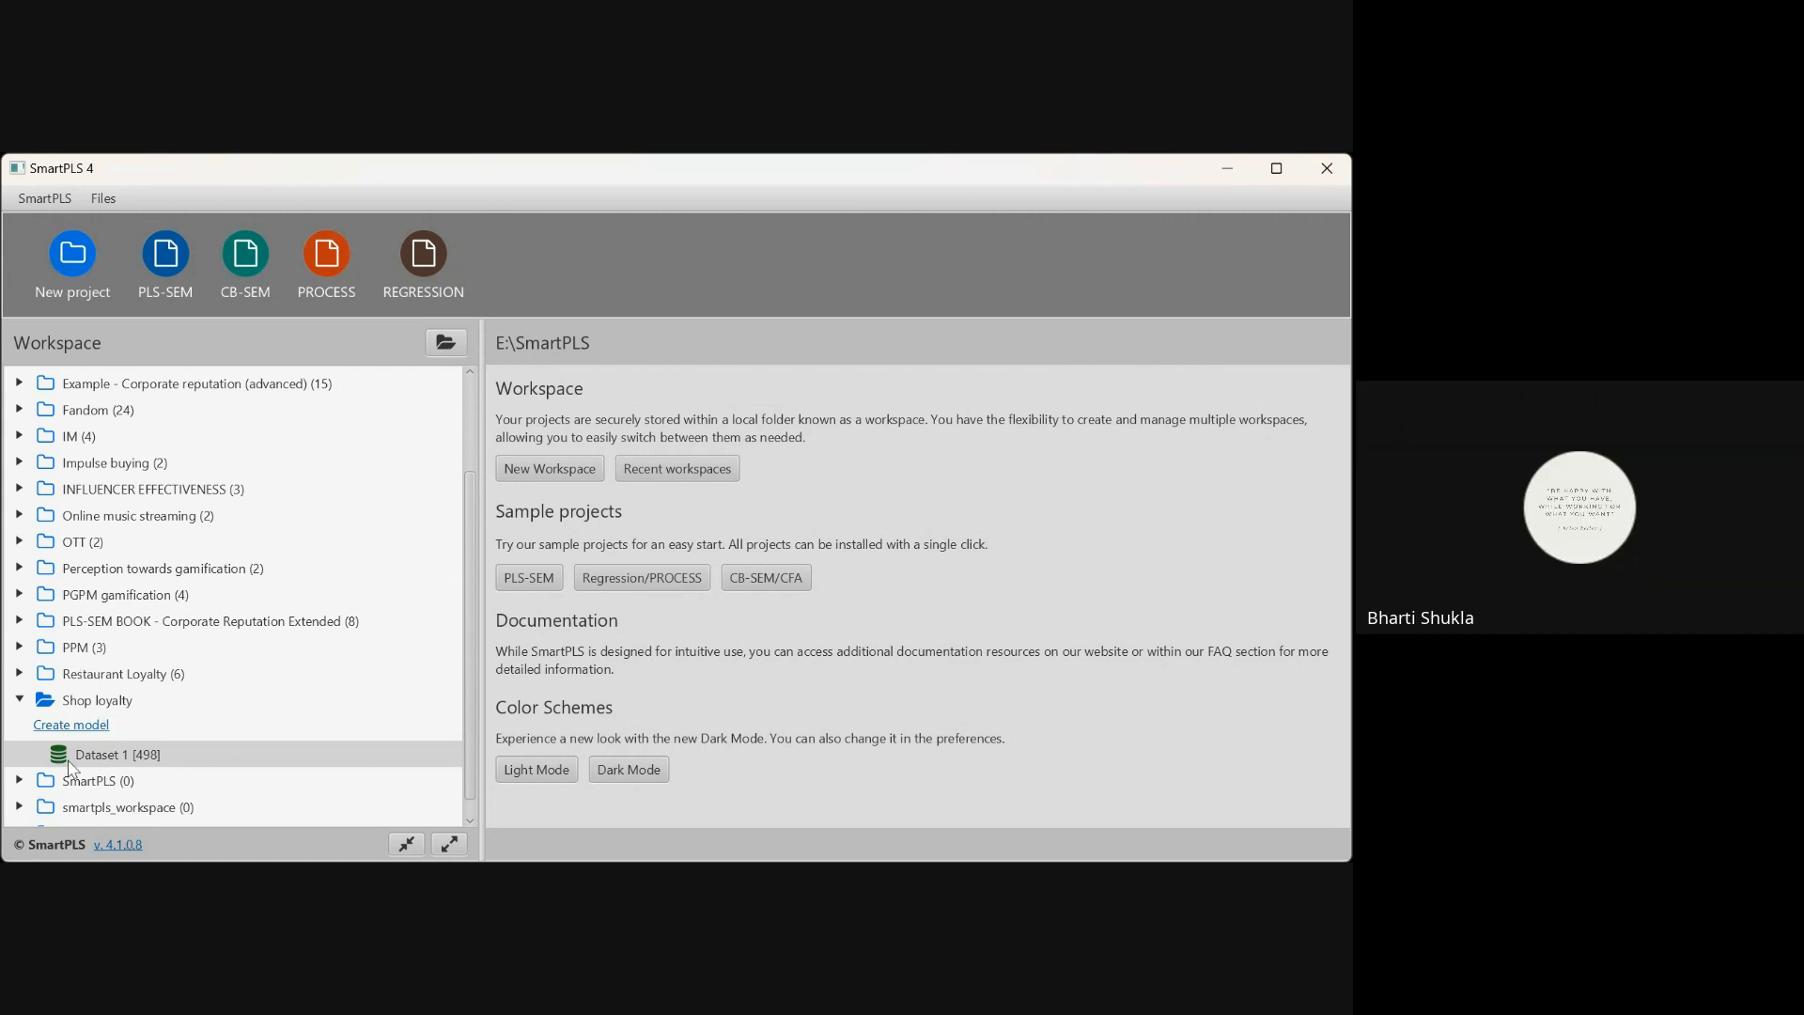
pyautogui.click(20, 541)
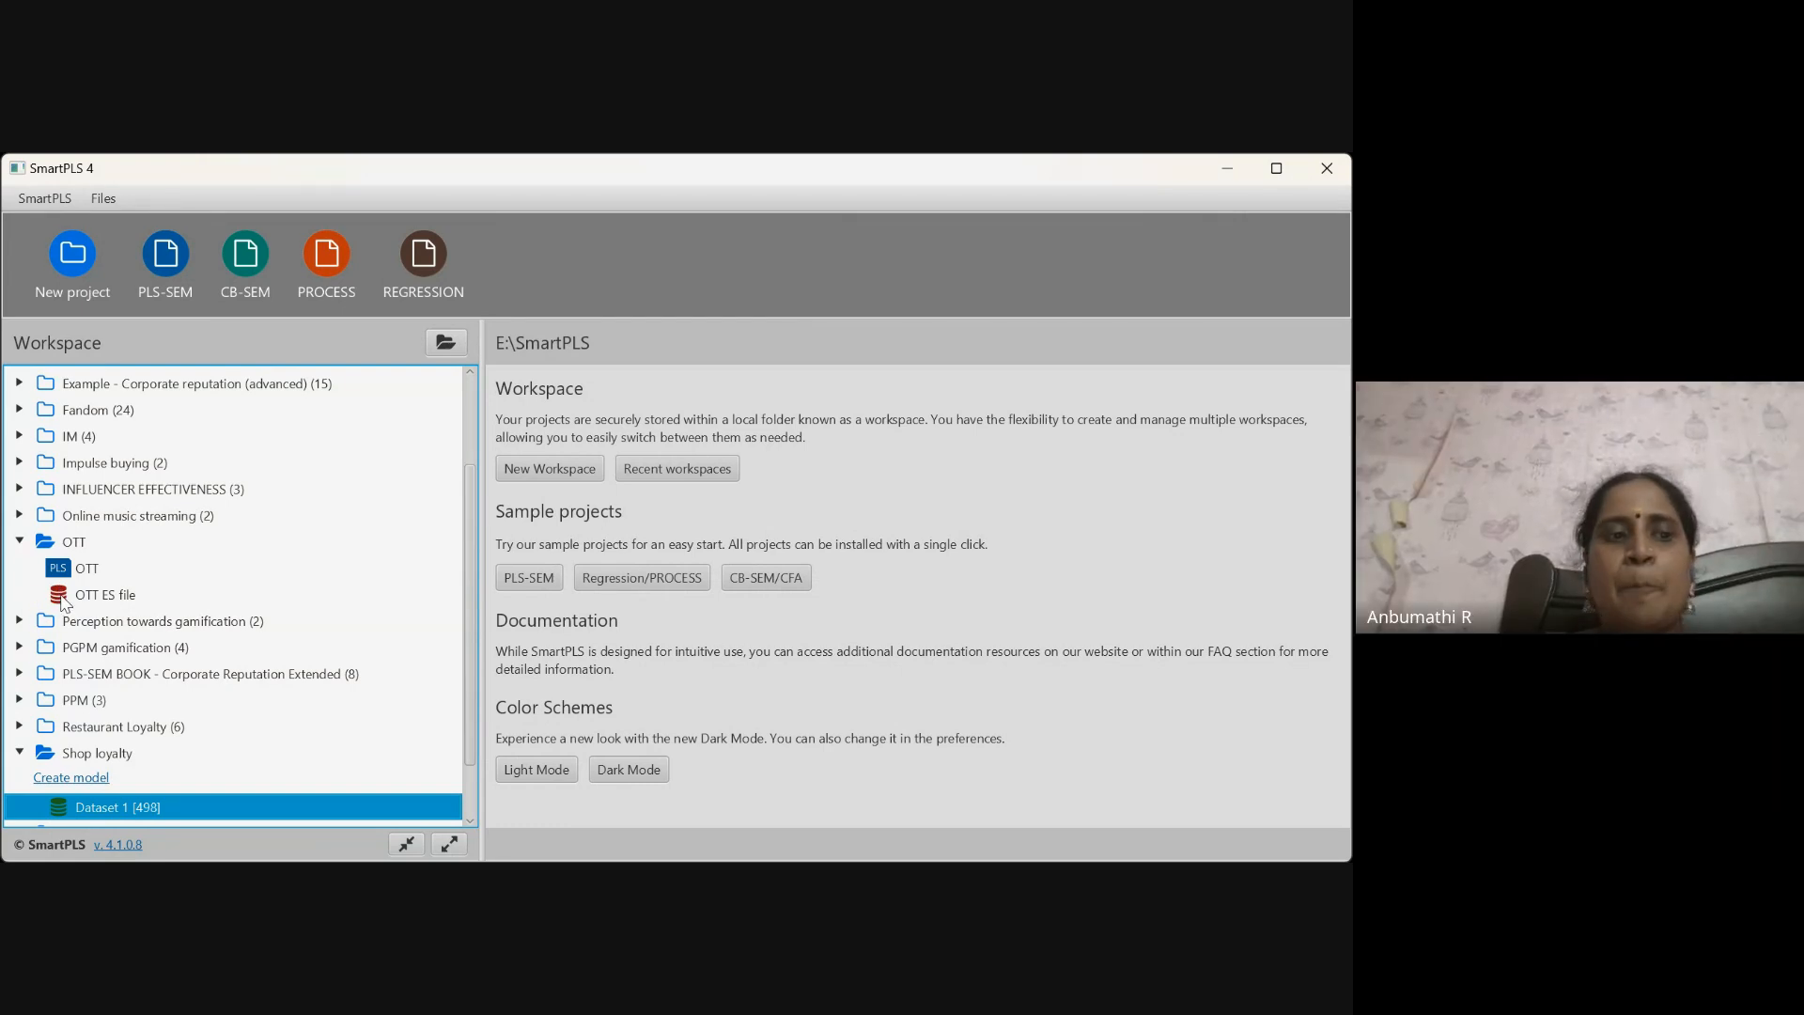
pyautogui.click(20, 543)
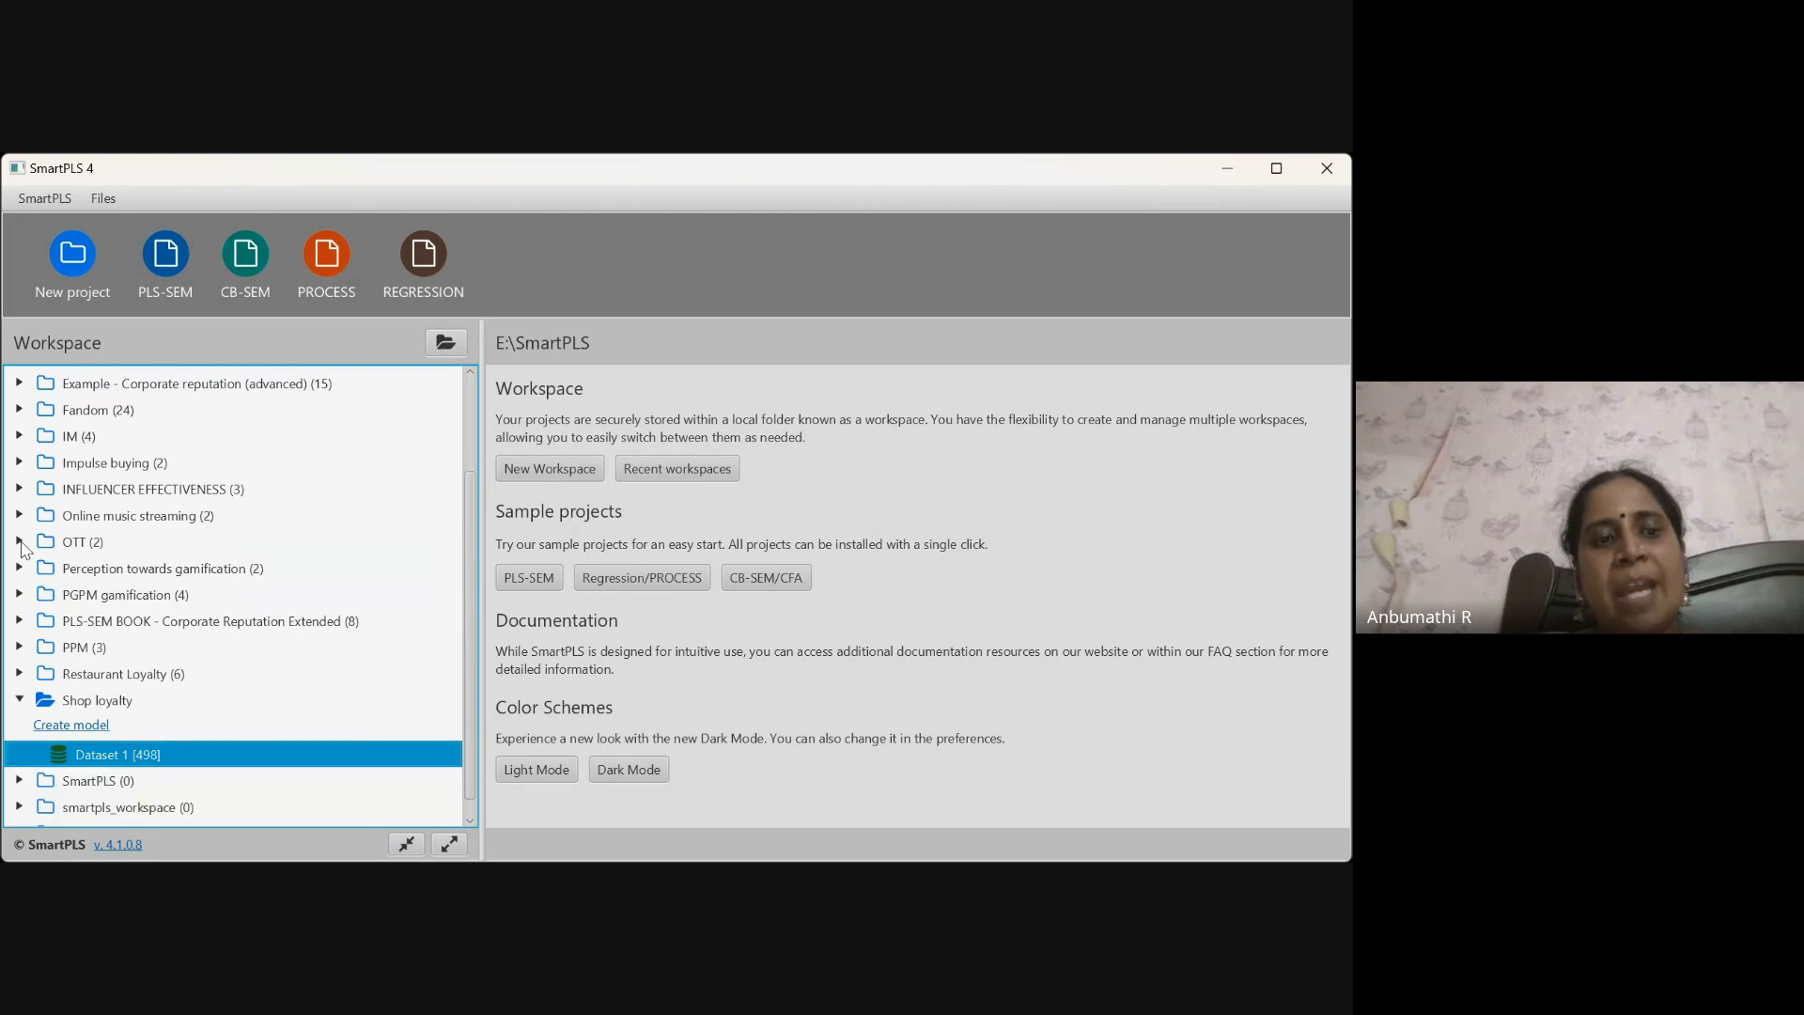
# Create a PLS-SEM model named Shop_Loyalty model in the Shop loyalty project and return to the workspace
pyautogui.click(87, 725)
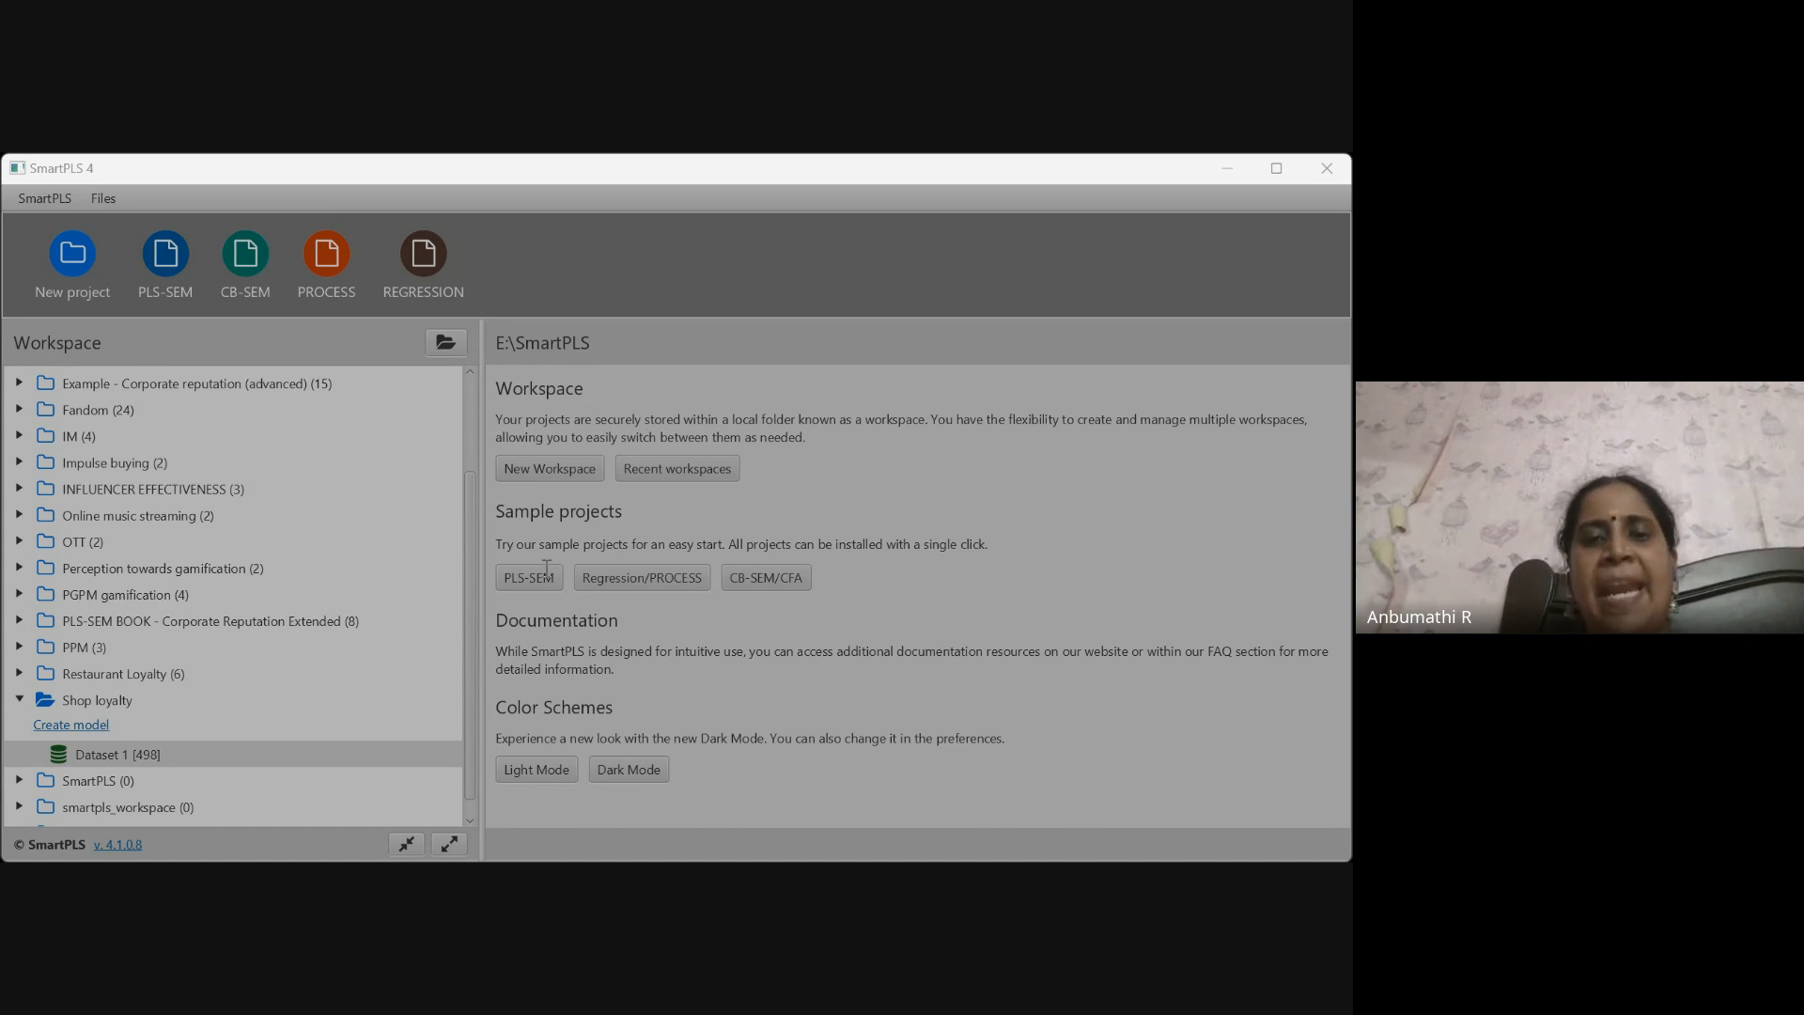
pyautogui.click(810, 660)
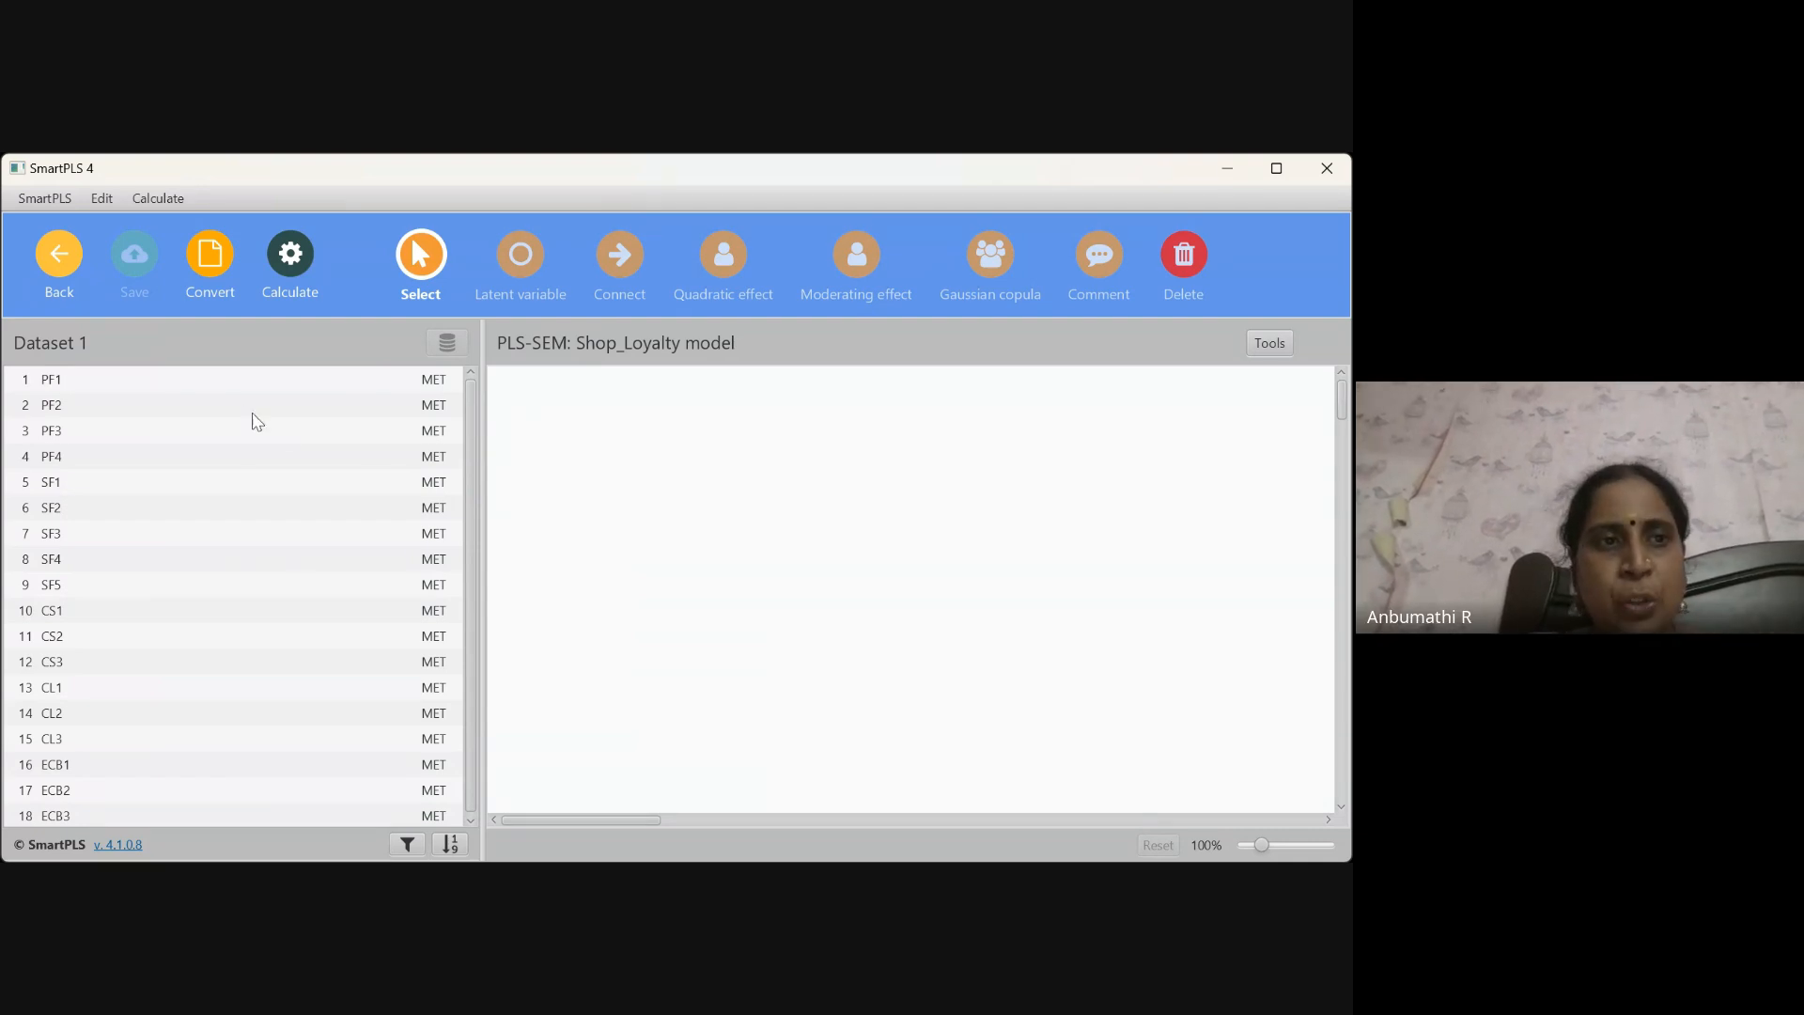
pyautogui.click(51, 267)
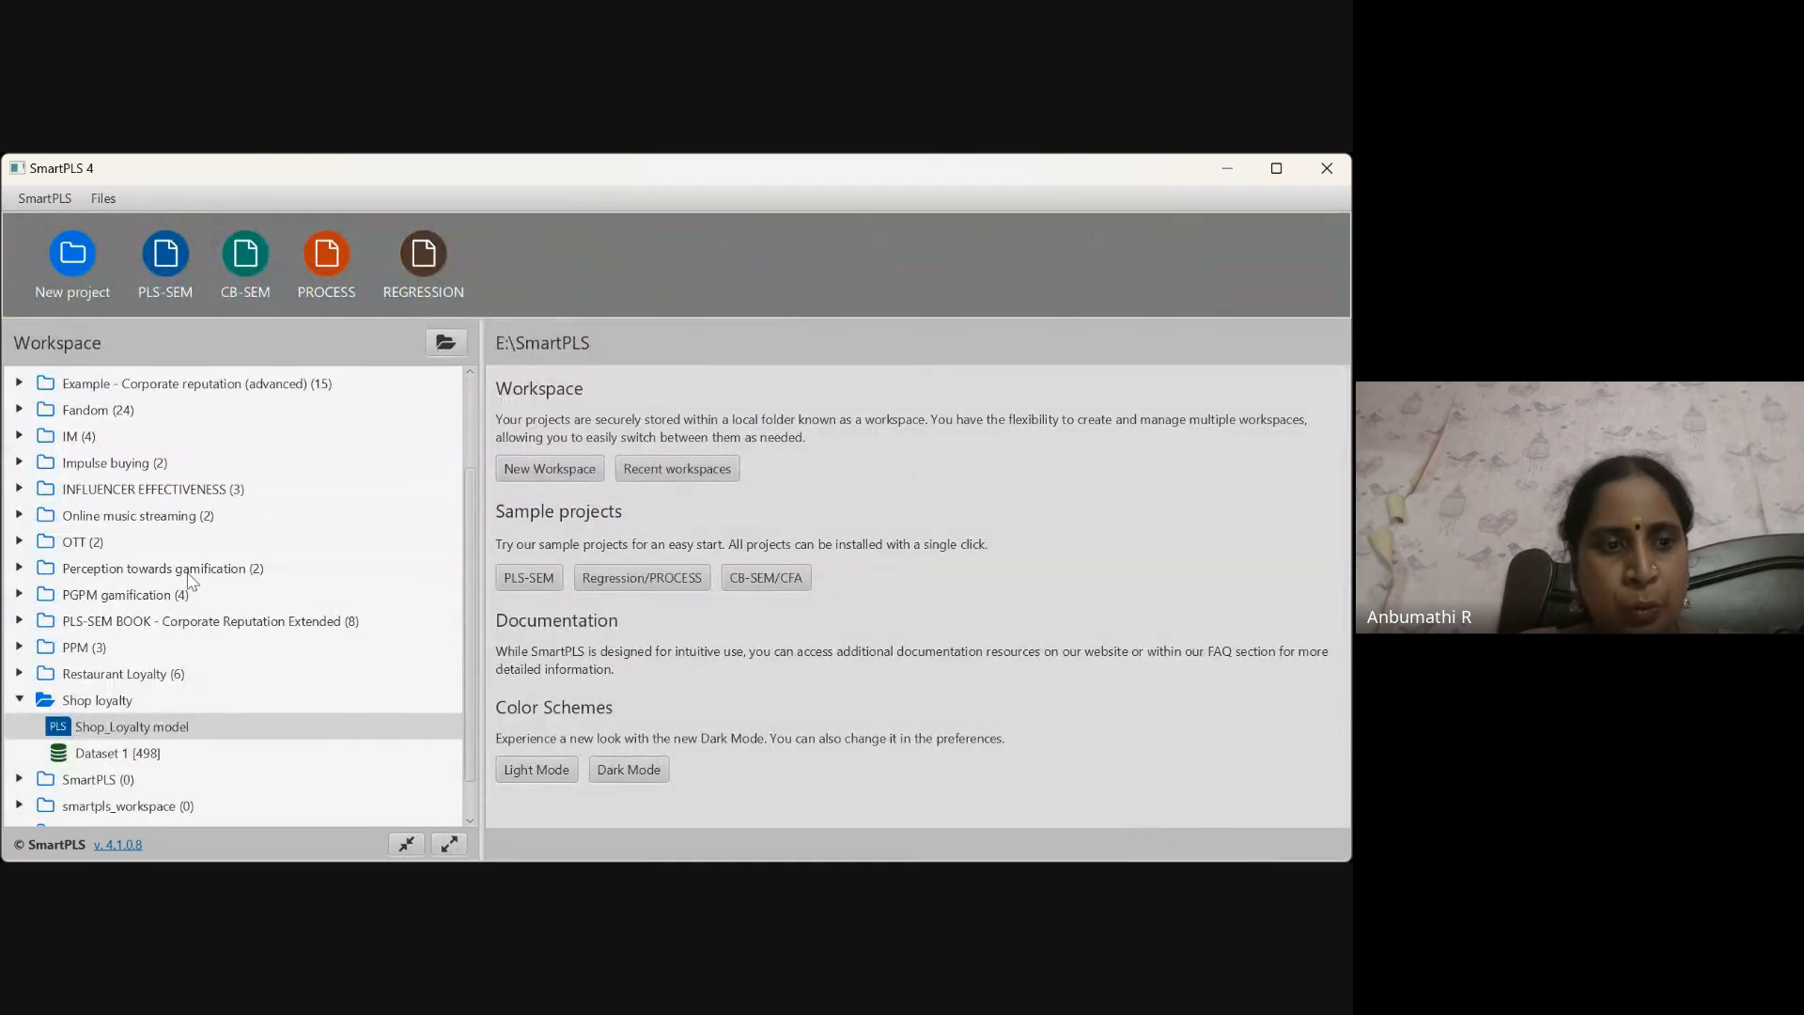
# Open the Restaurant Loyalty1 model in the Restaurant Loyalty project and examine its constructs, indicators and paths
pyautogui.click(20, 674)
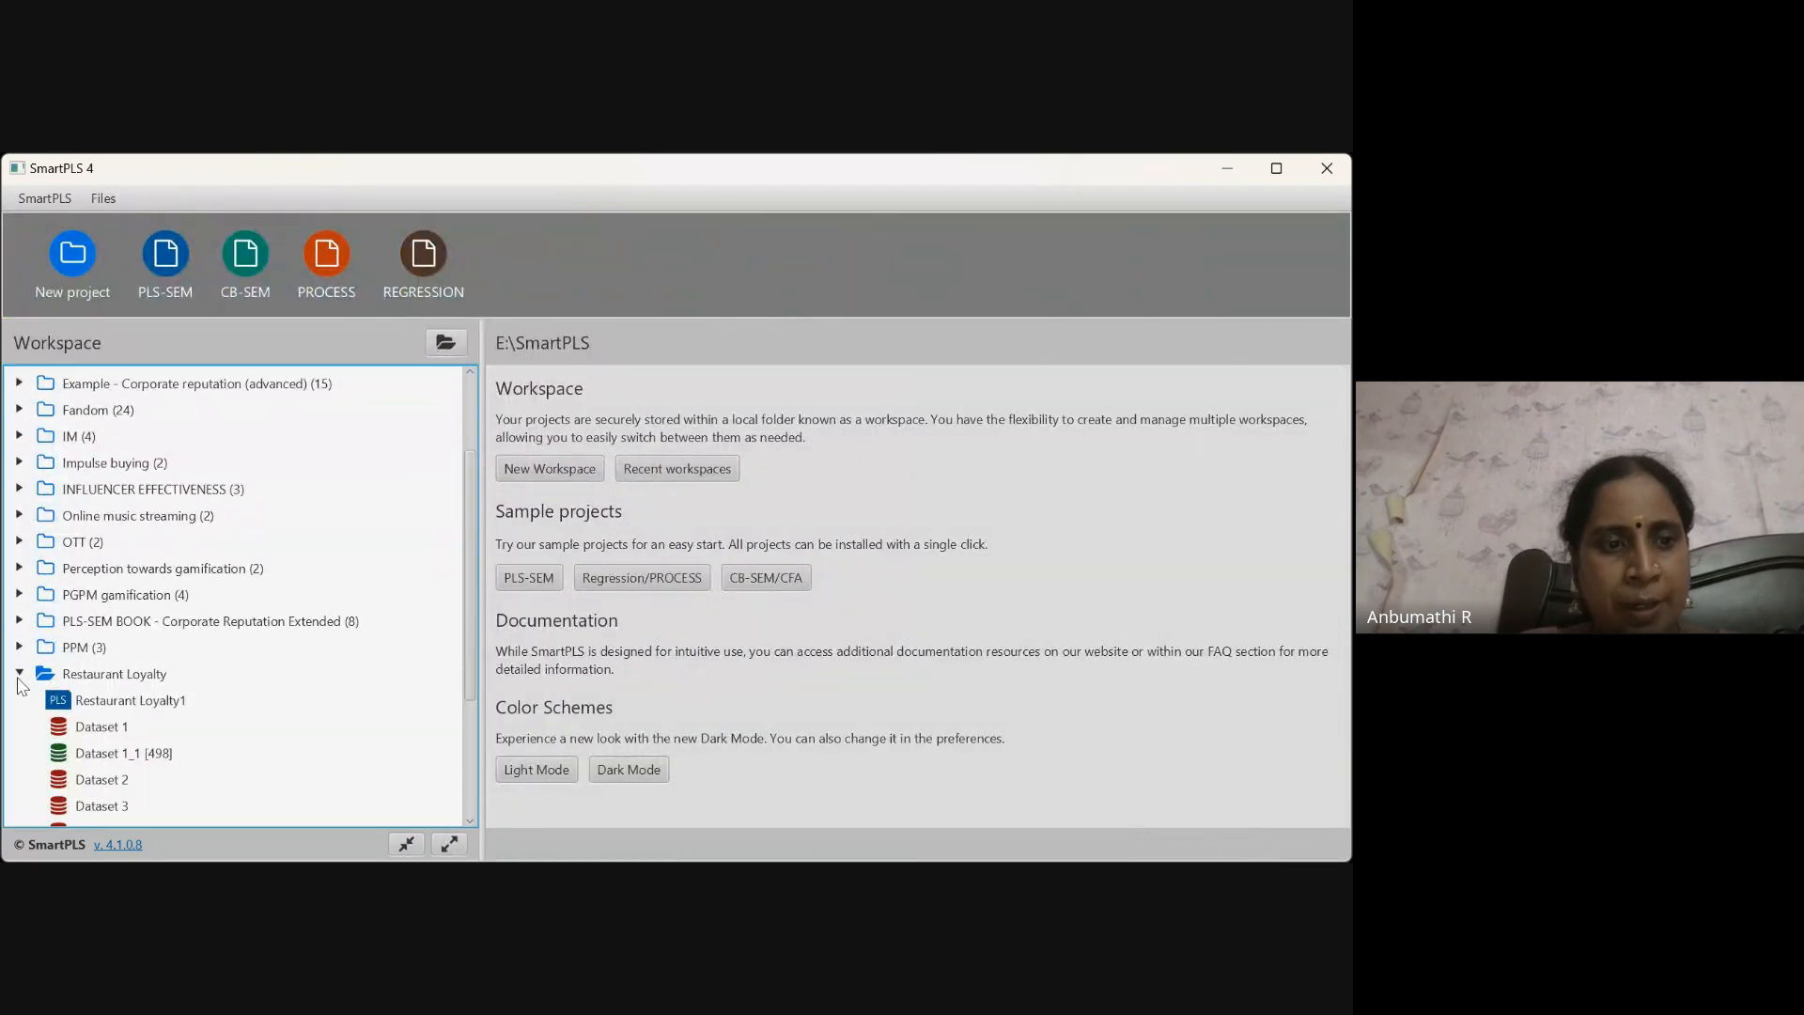
pyautogui.click(107, 705)
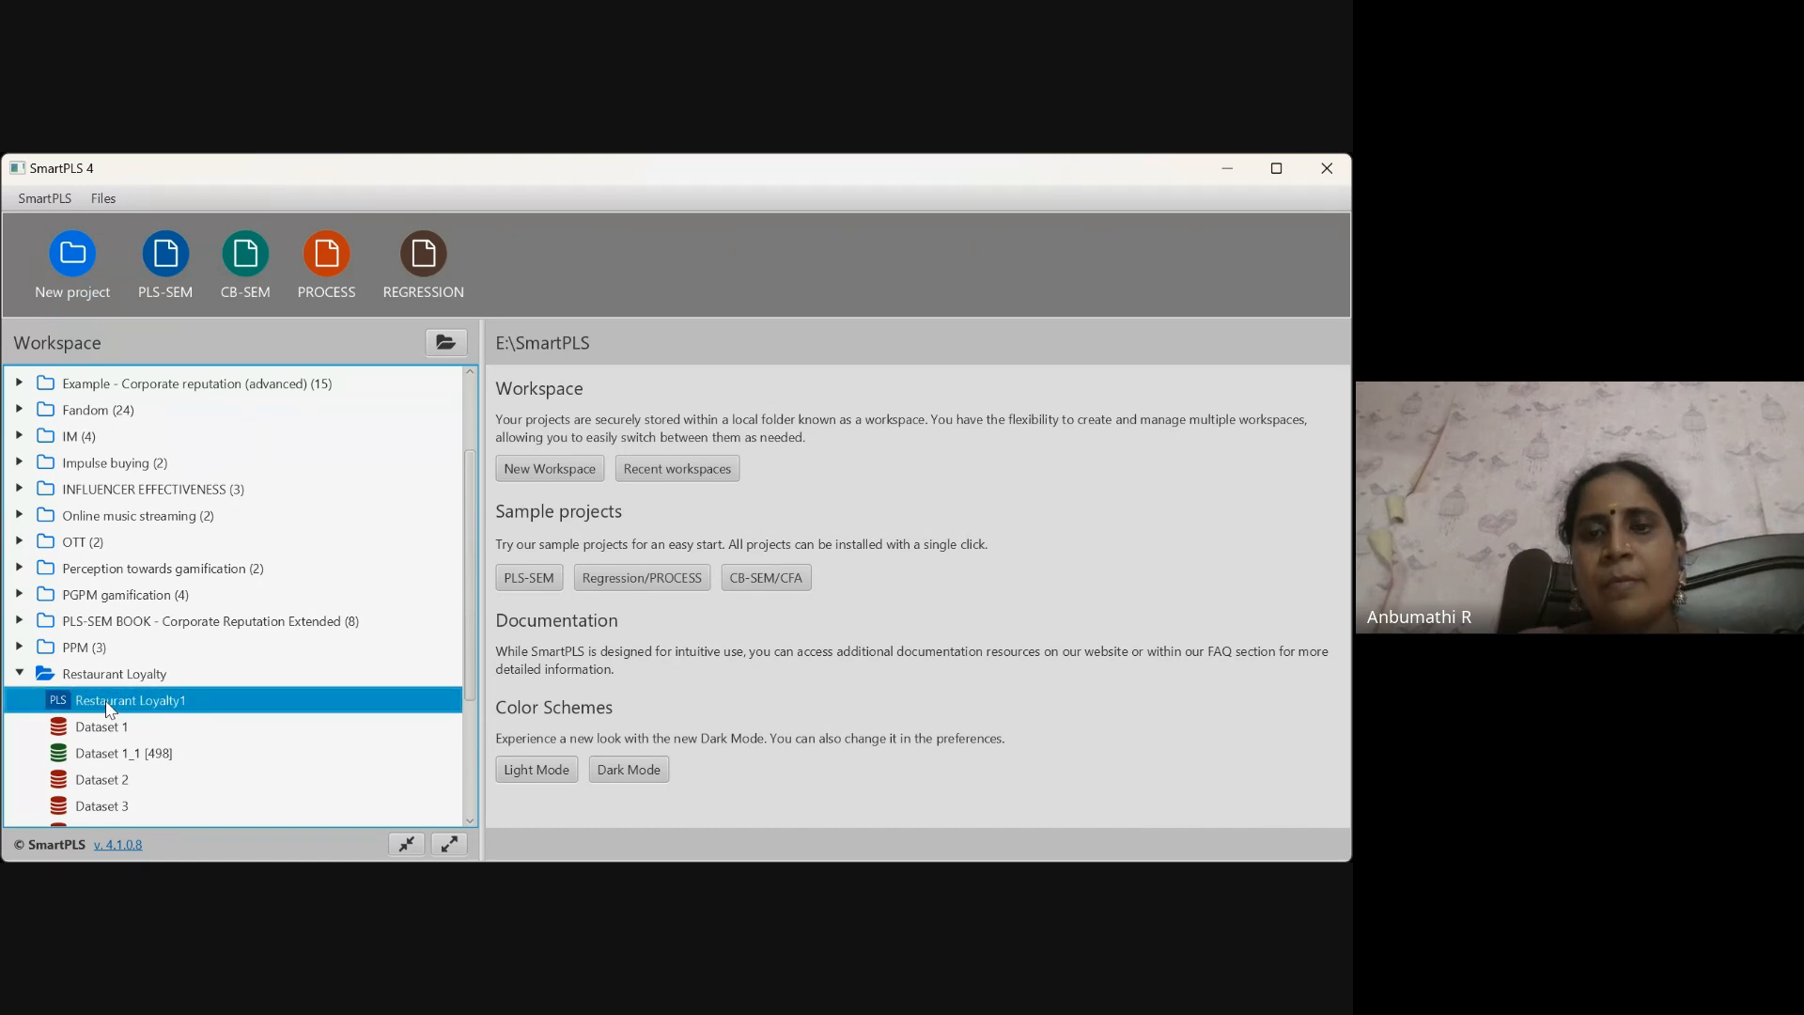
pyautogui.doubleClick(107, 705)
pyautogui.scroll(-1, 929, 698)
pyautogui.scroll(-3, 929, 698)
pyautogui.scroll(1, 940, 676)
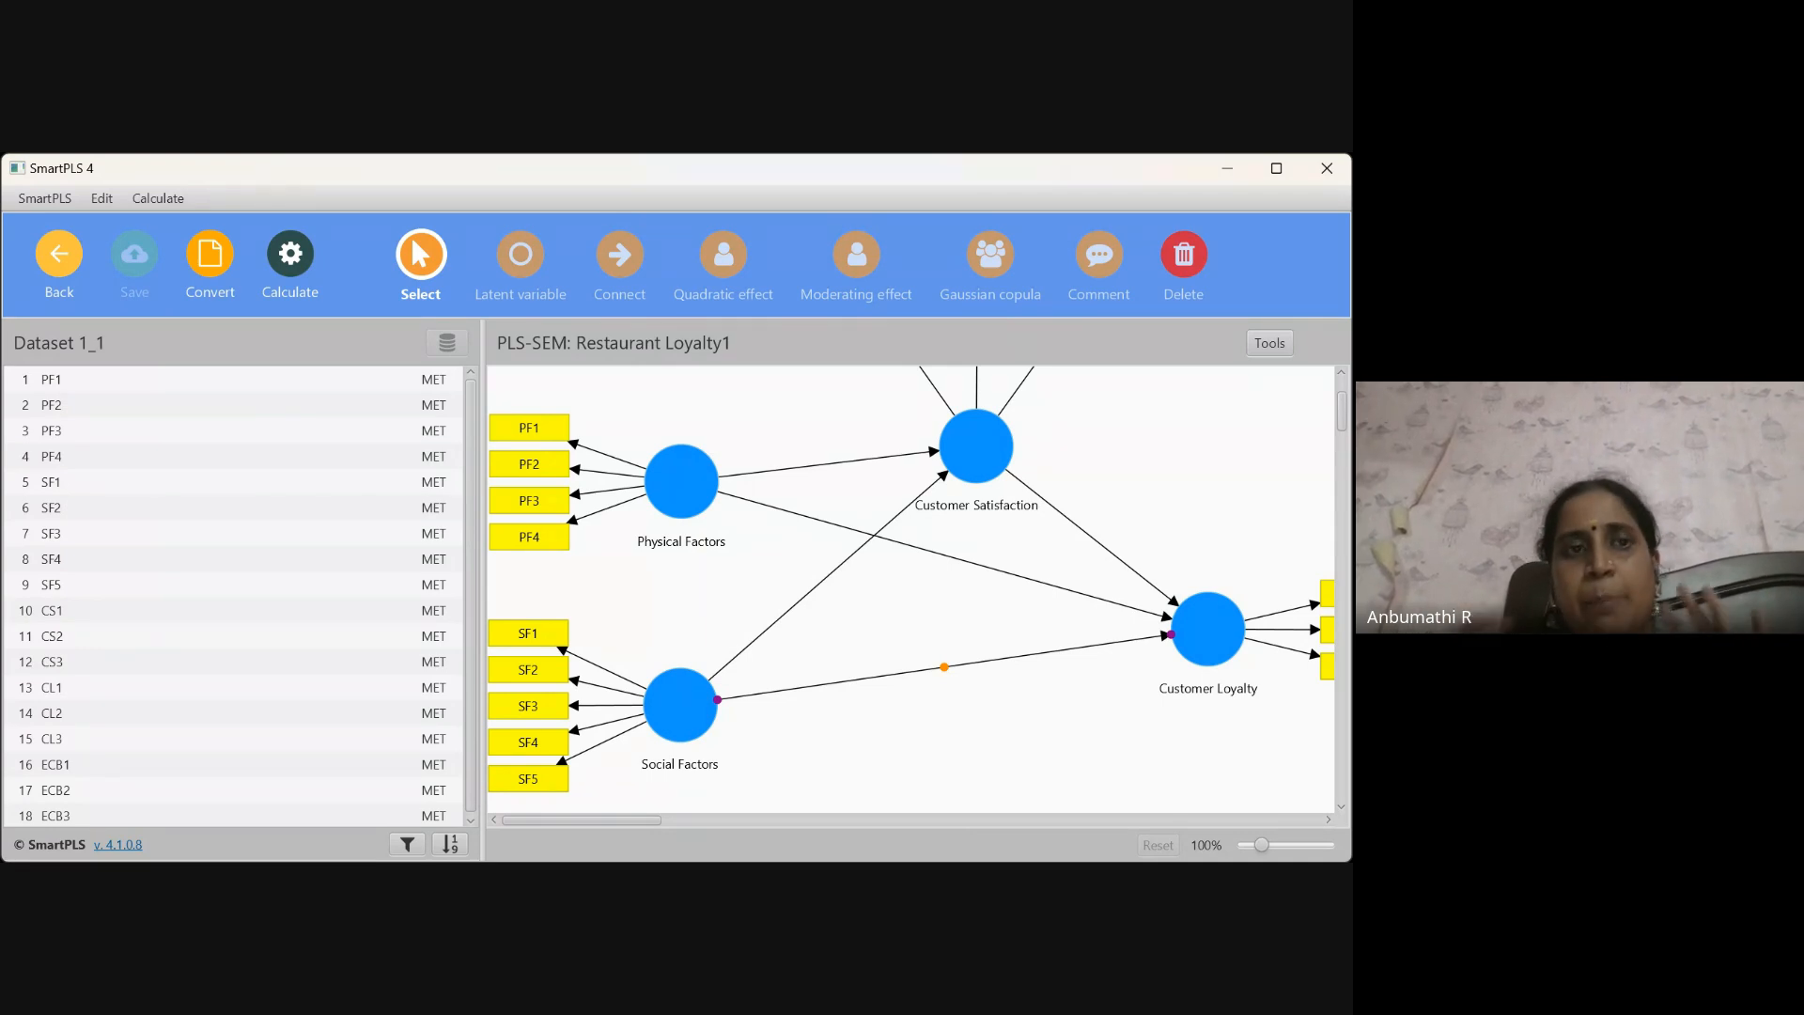
# Return to the workspace and open the Shop_Loyalty model in the Shop loyalty project
pyautogui.click(59, 268)
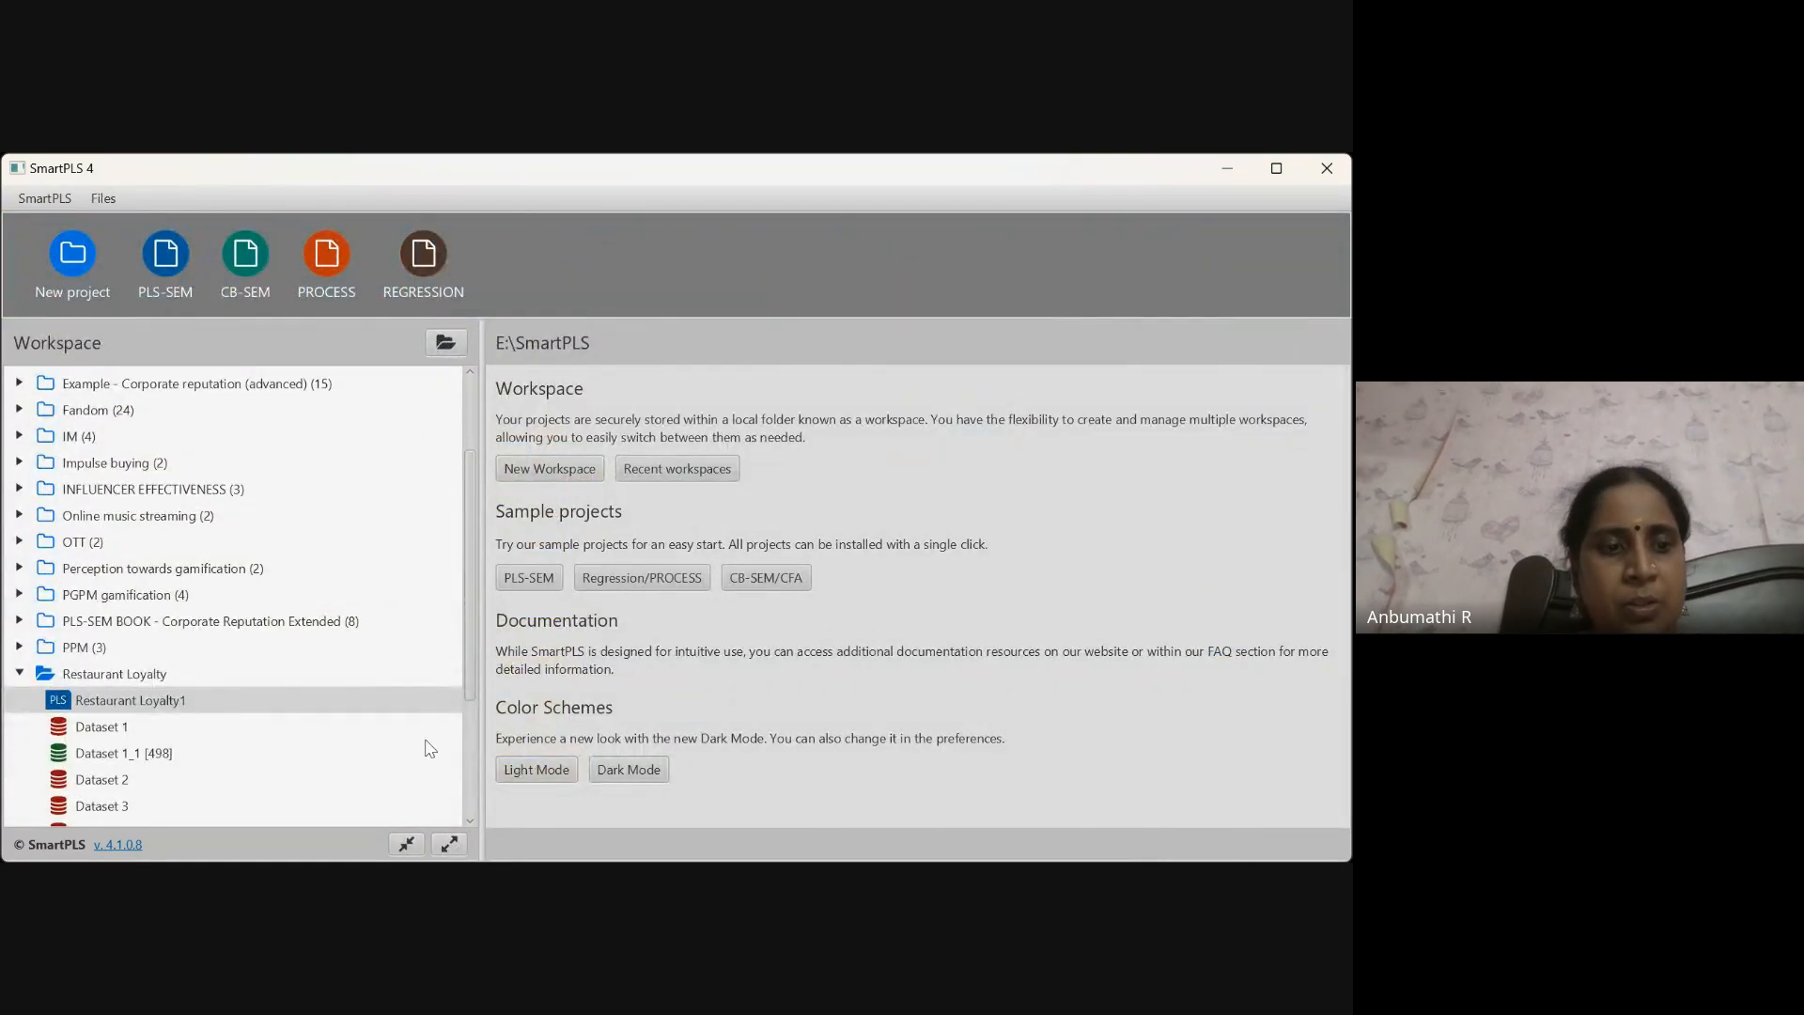
pyautogui.moveTo(470, 671); pyautogui.dragTo(470, 753)
pyautogui.scroll(-2, 235, 601)
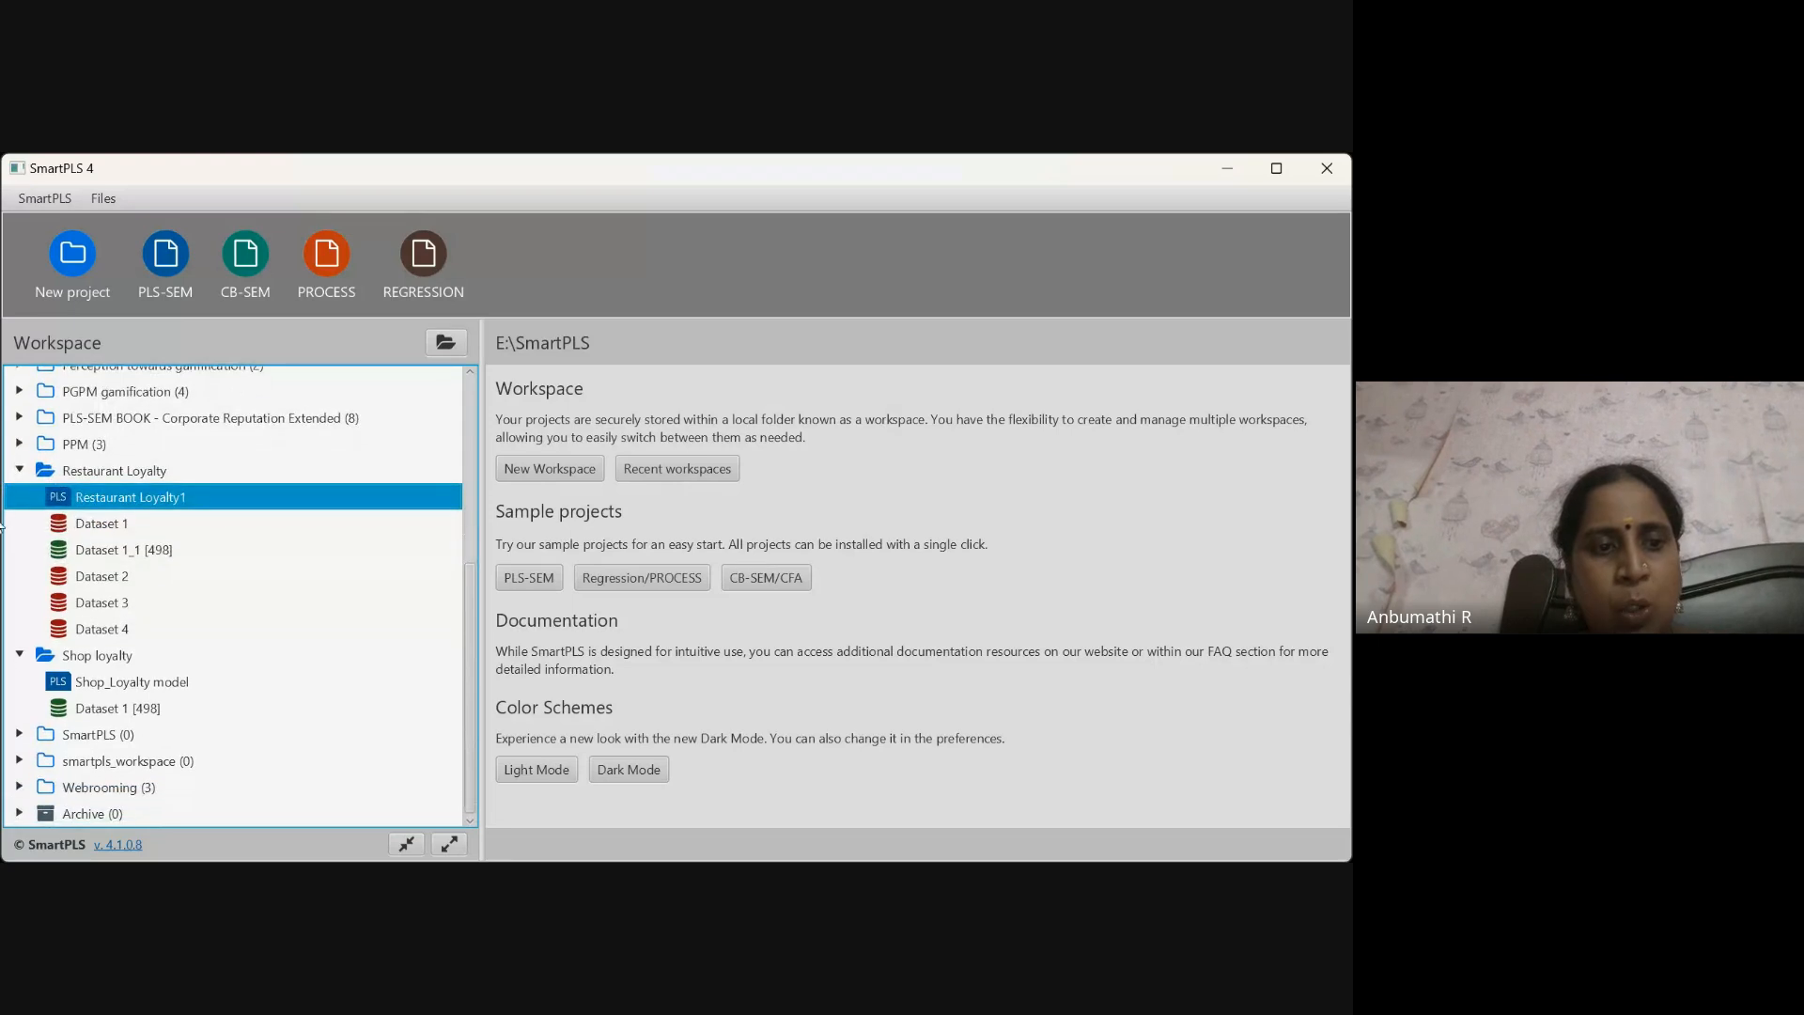
pyautogui.click(149, 685)
pyautogui.doubleClick(150, 685)
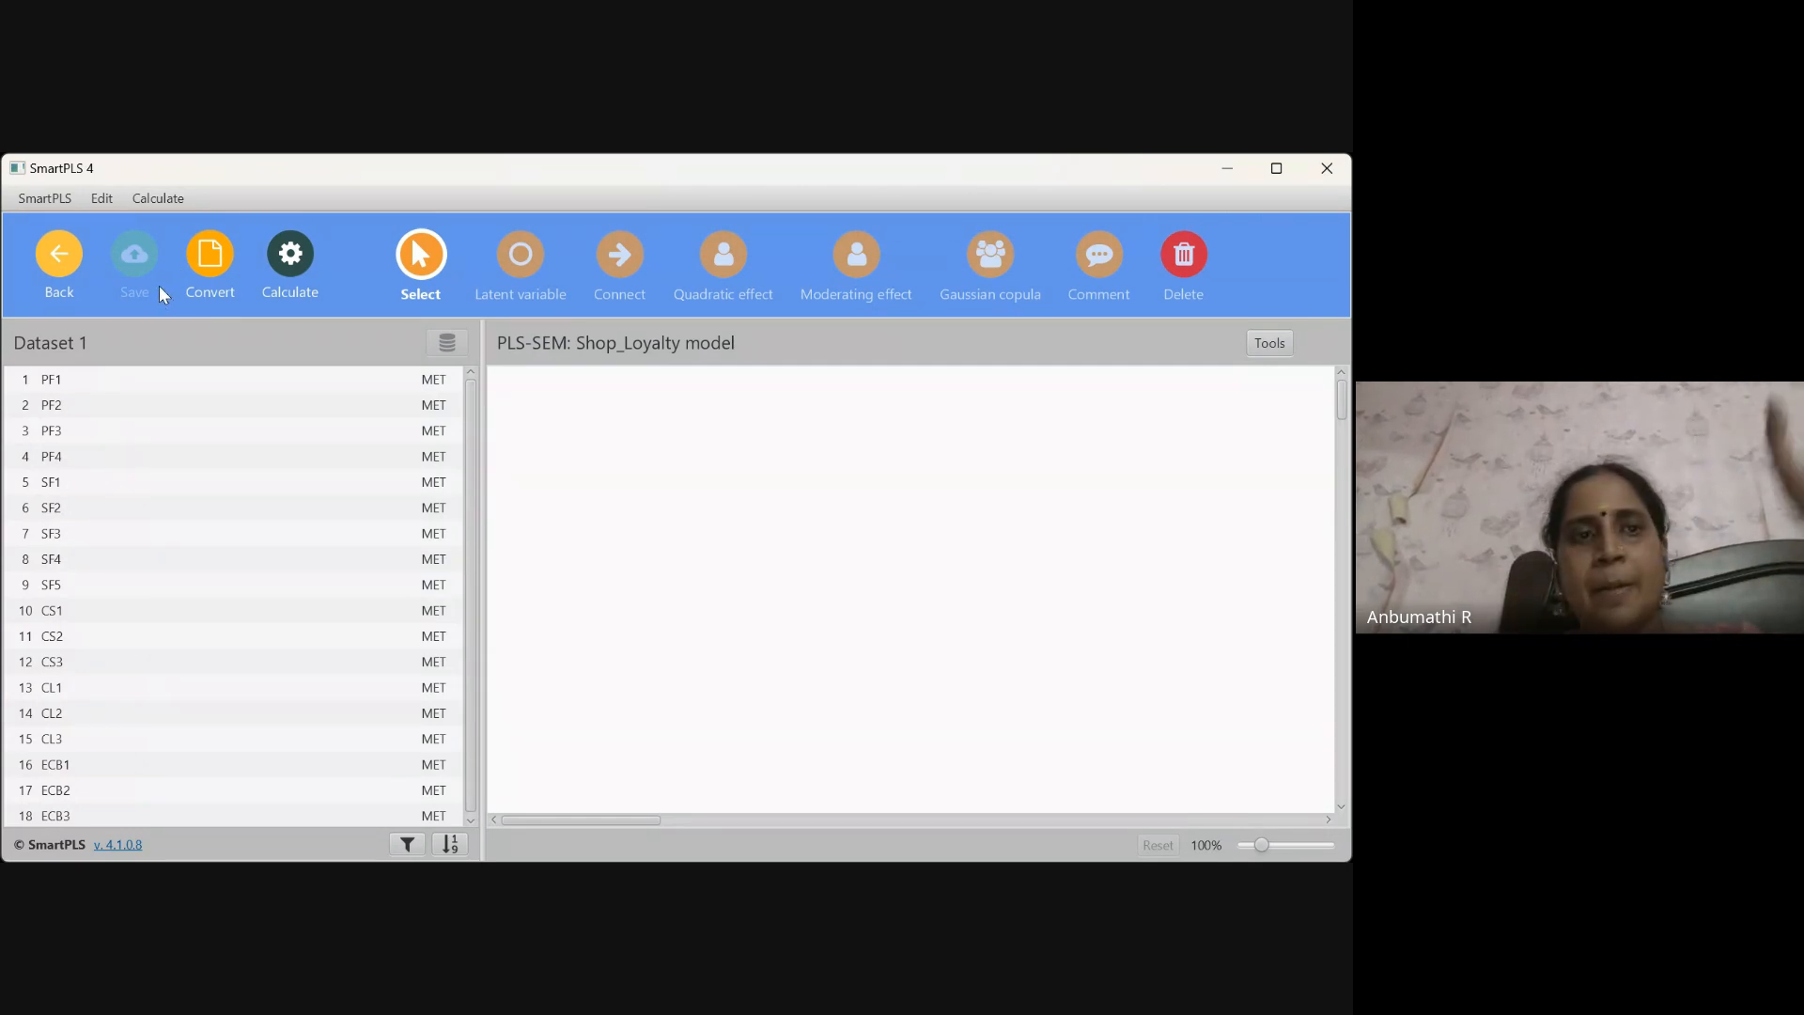
# Place a latent variable named Physical Factors on the empty model canvas and delete it again
pyautogui.click(524, 258)
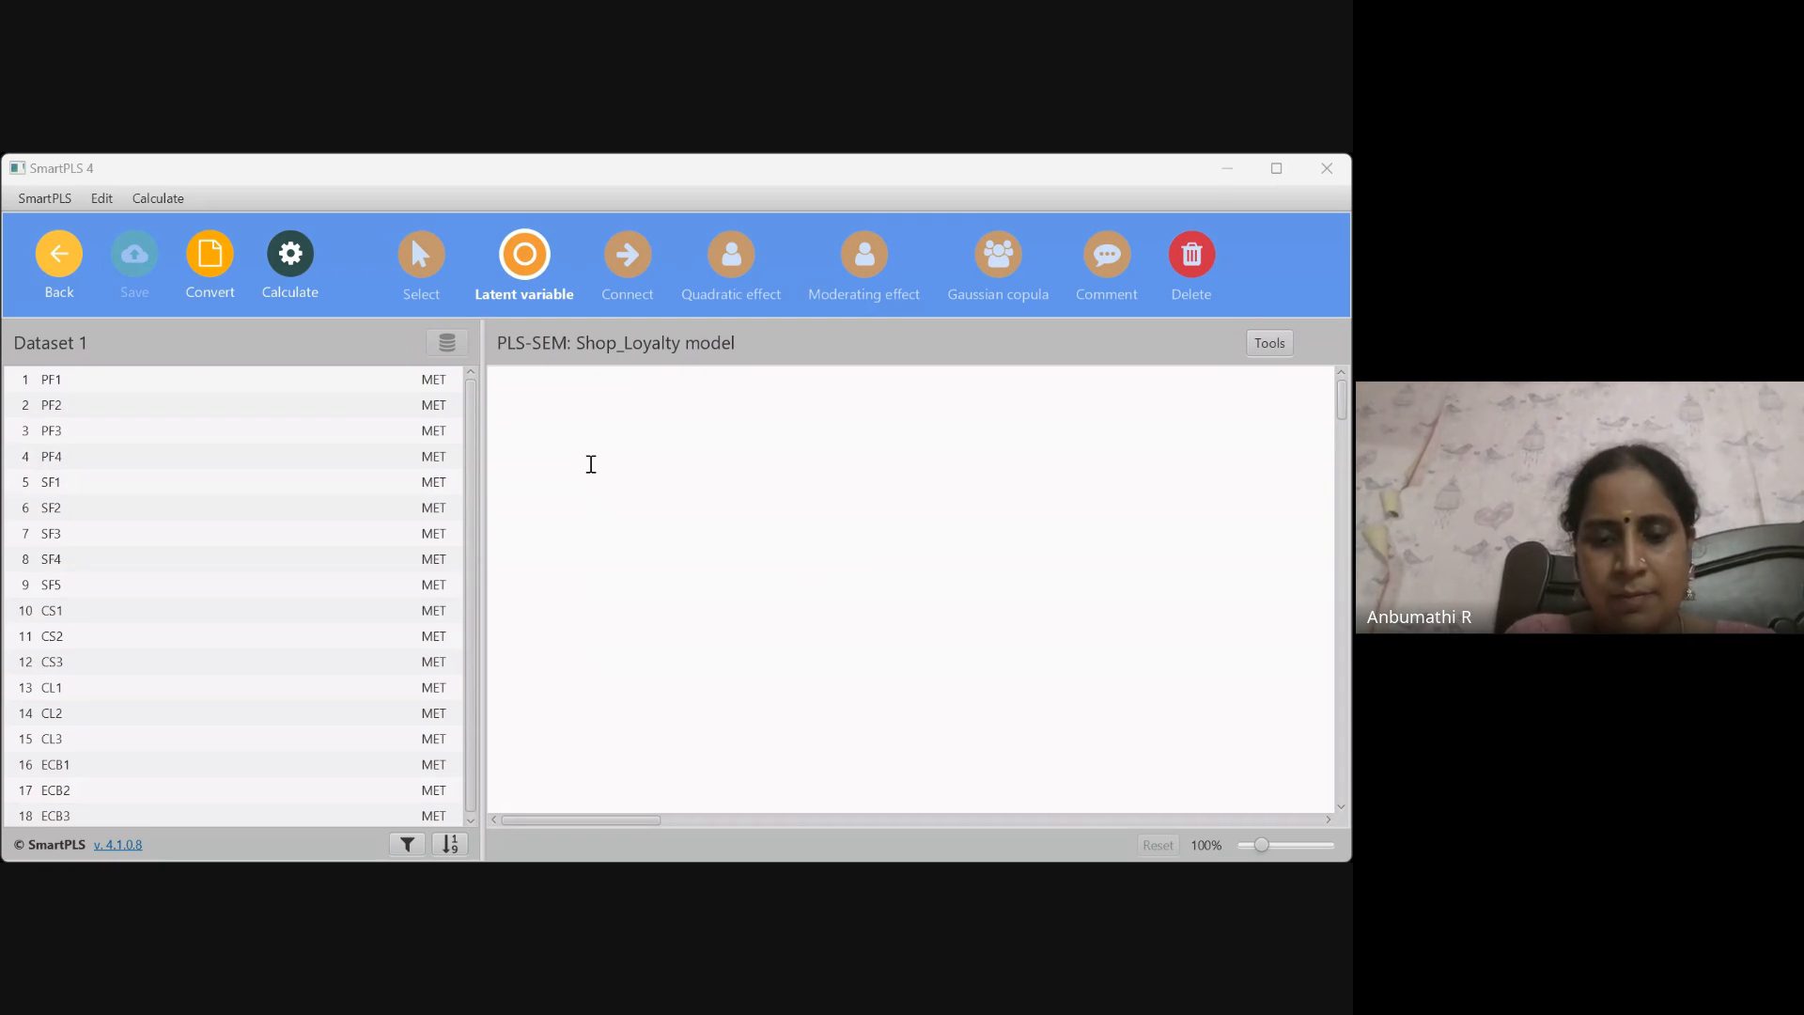
pyautogui.click(591, 465)
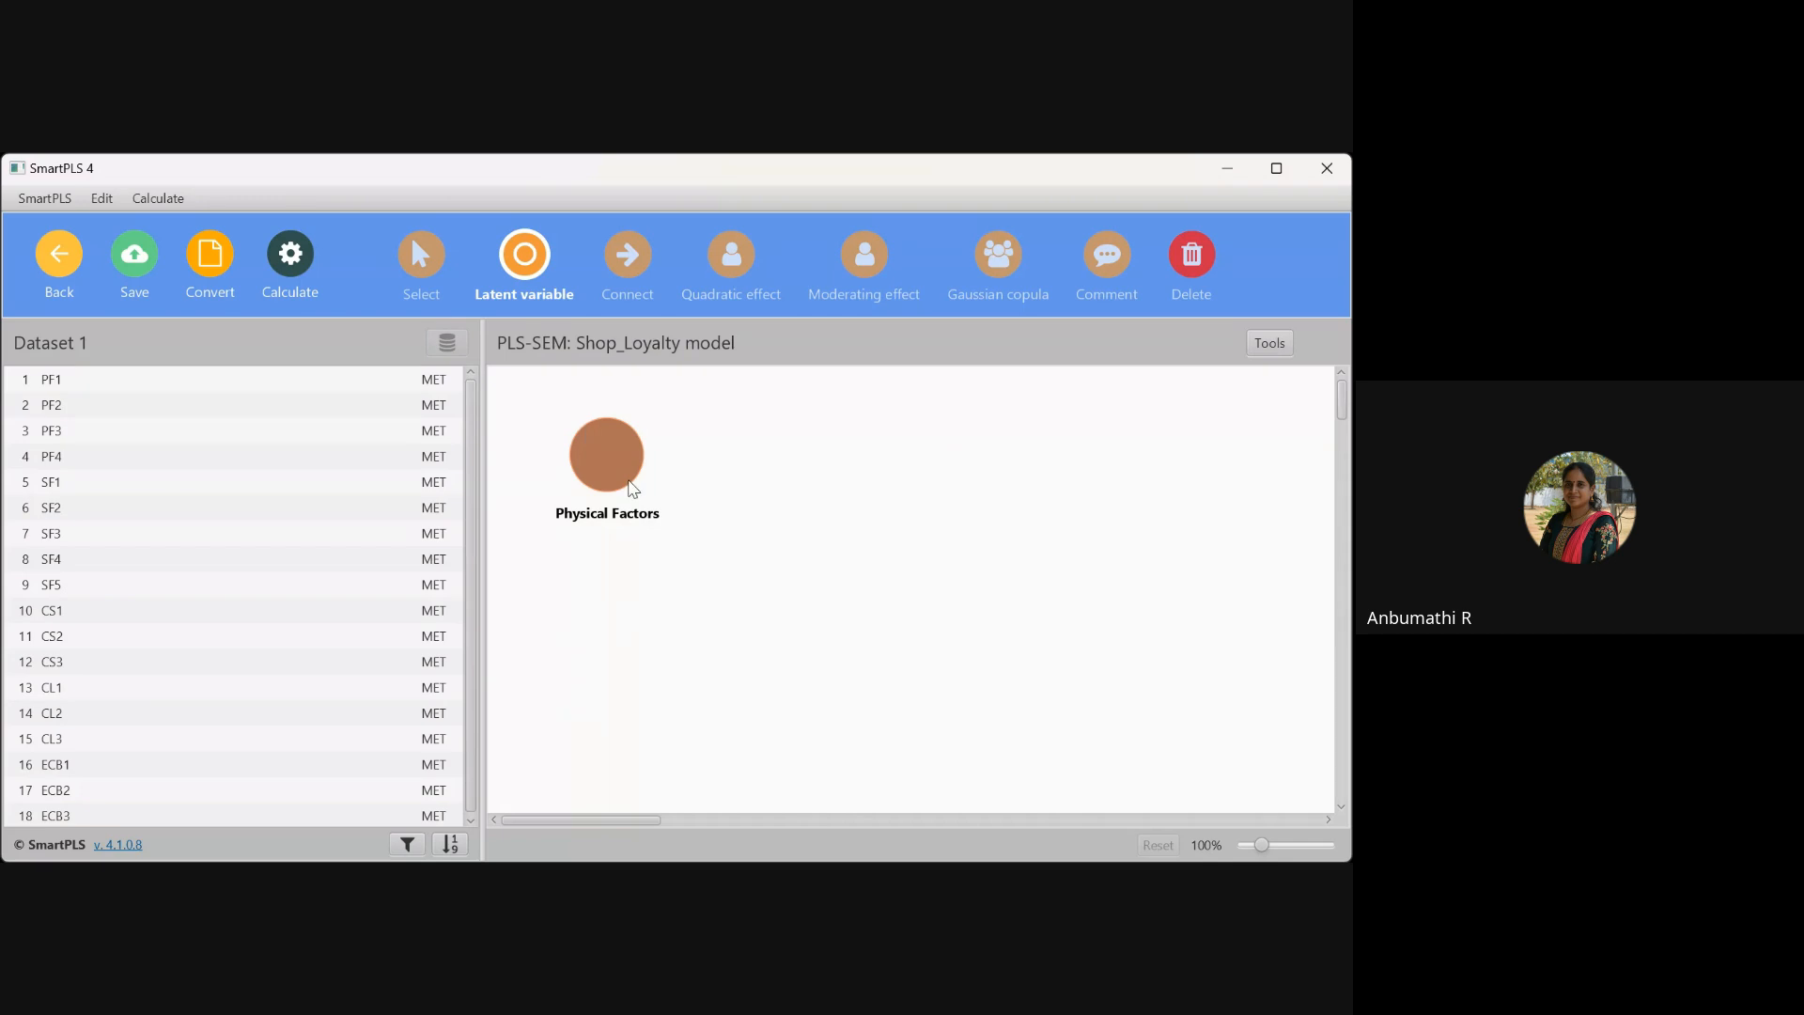
pyautogui.click(420, 256)
pyautogui.click(593, 449)
pyautogui.press('Delete')
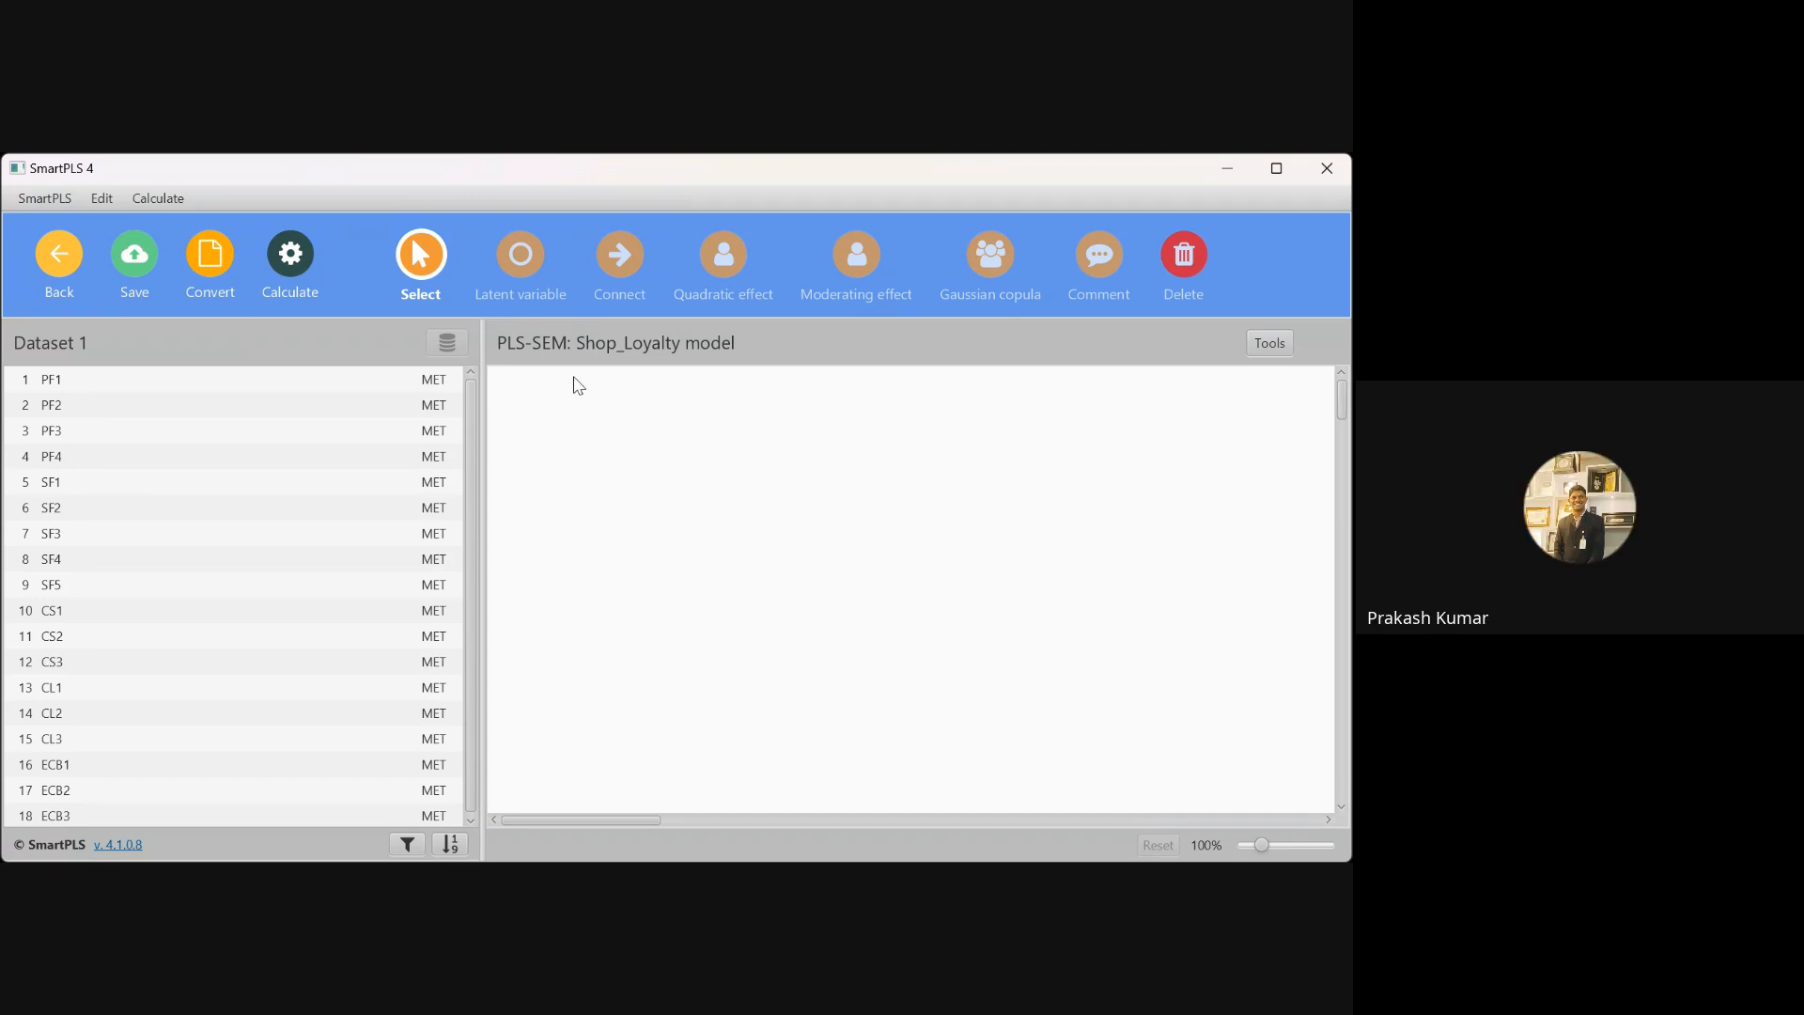
# Place a latent variable named Alpha on the model canvas and delete it again
pyautogui.click(516, 269)
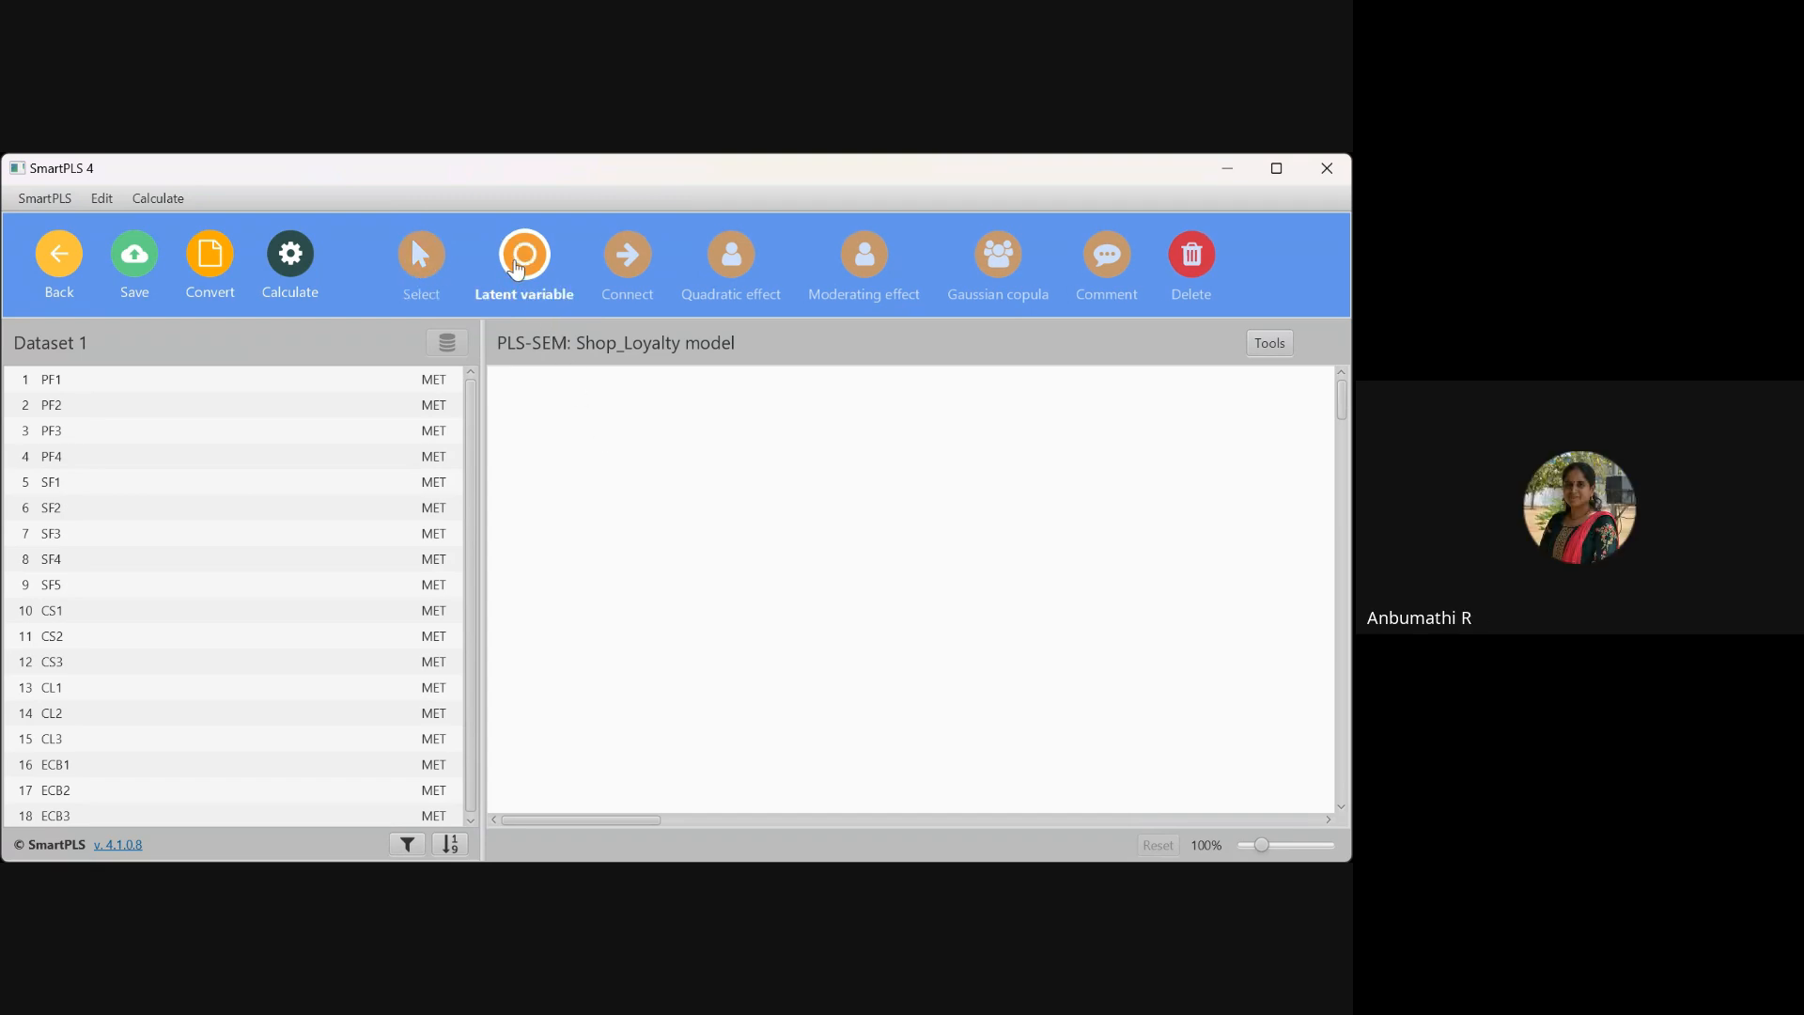
pyautogui.click(637, 465)
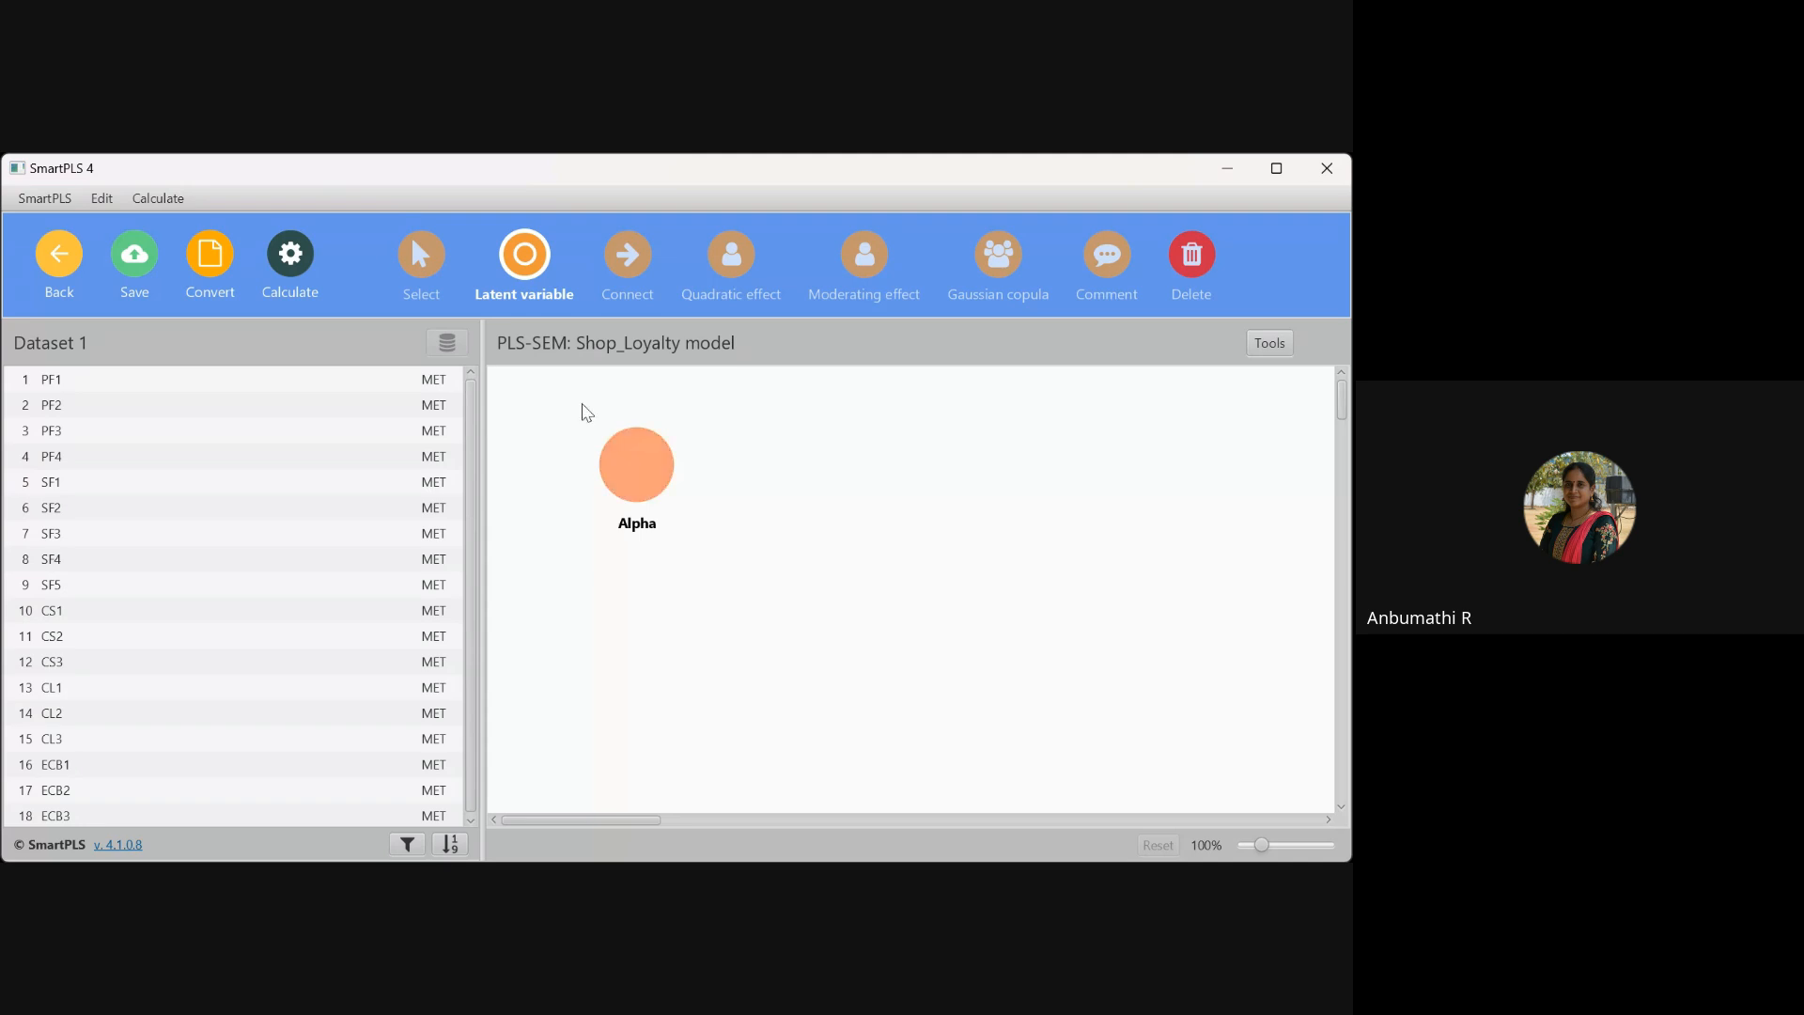
pyautogui.click(419, 268)
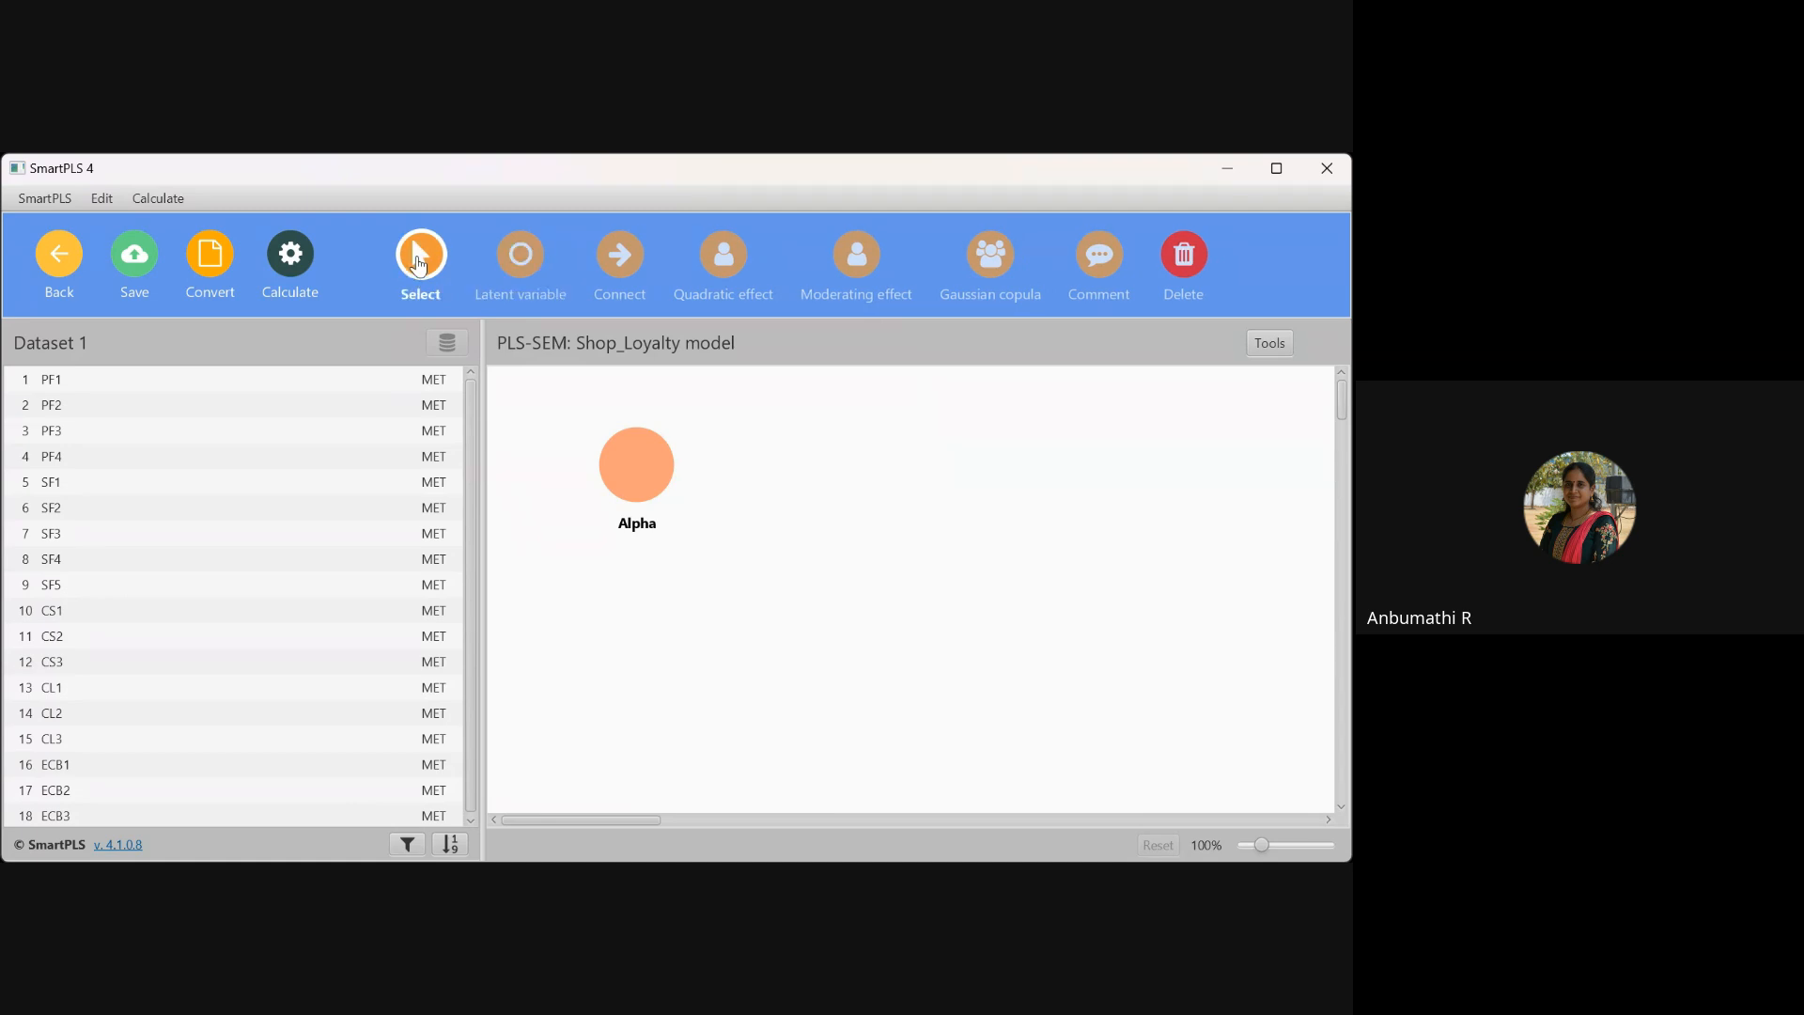
pyautogui.click(658, 487)
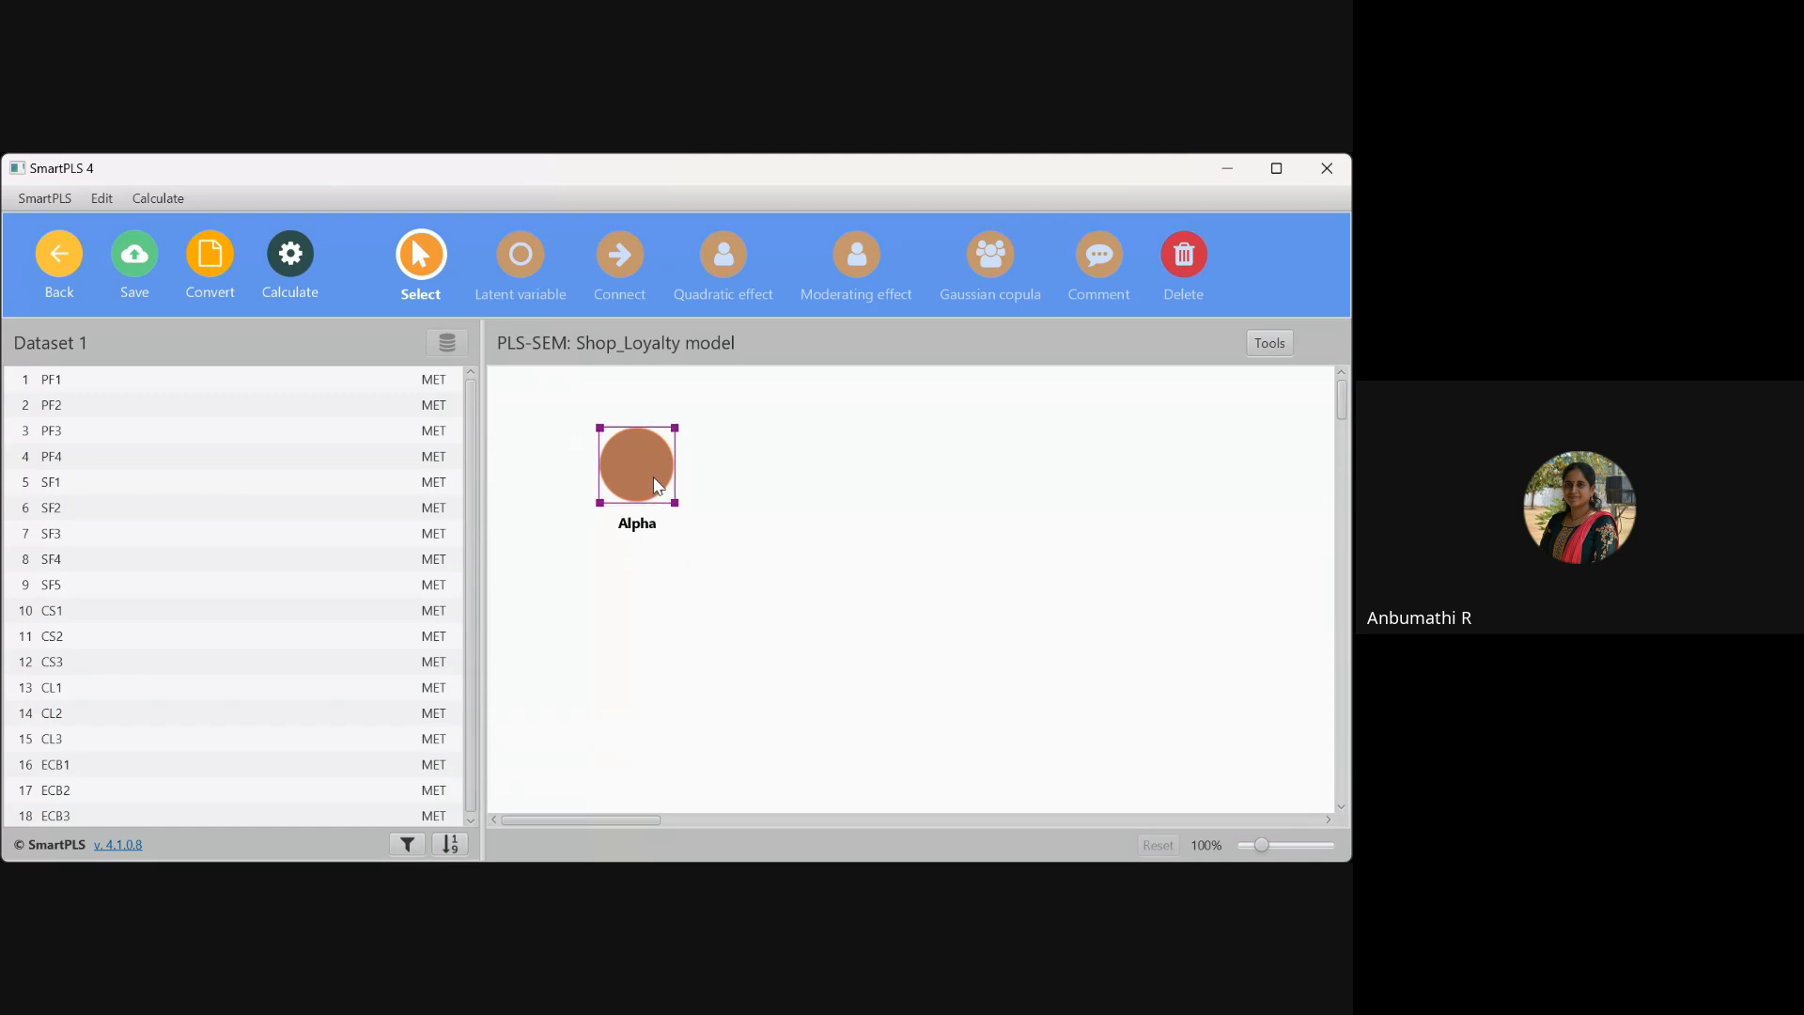
pyautogui.press('Delete')
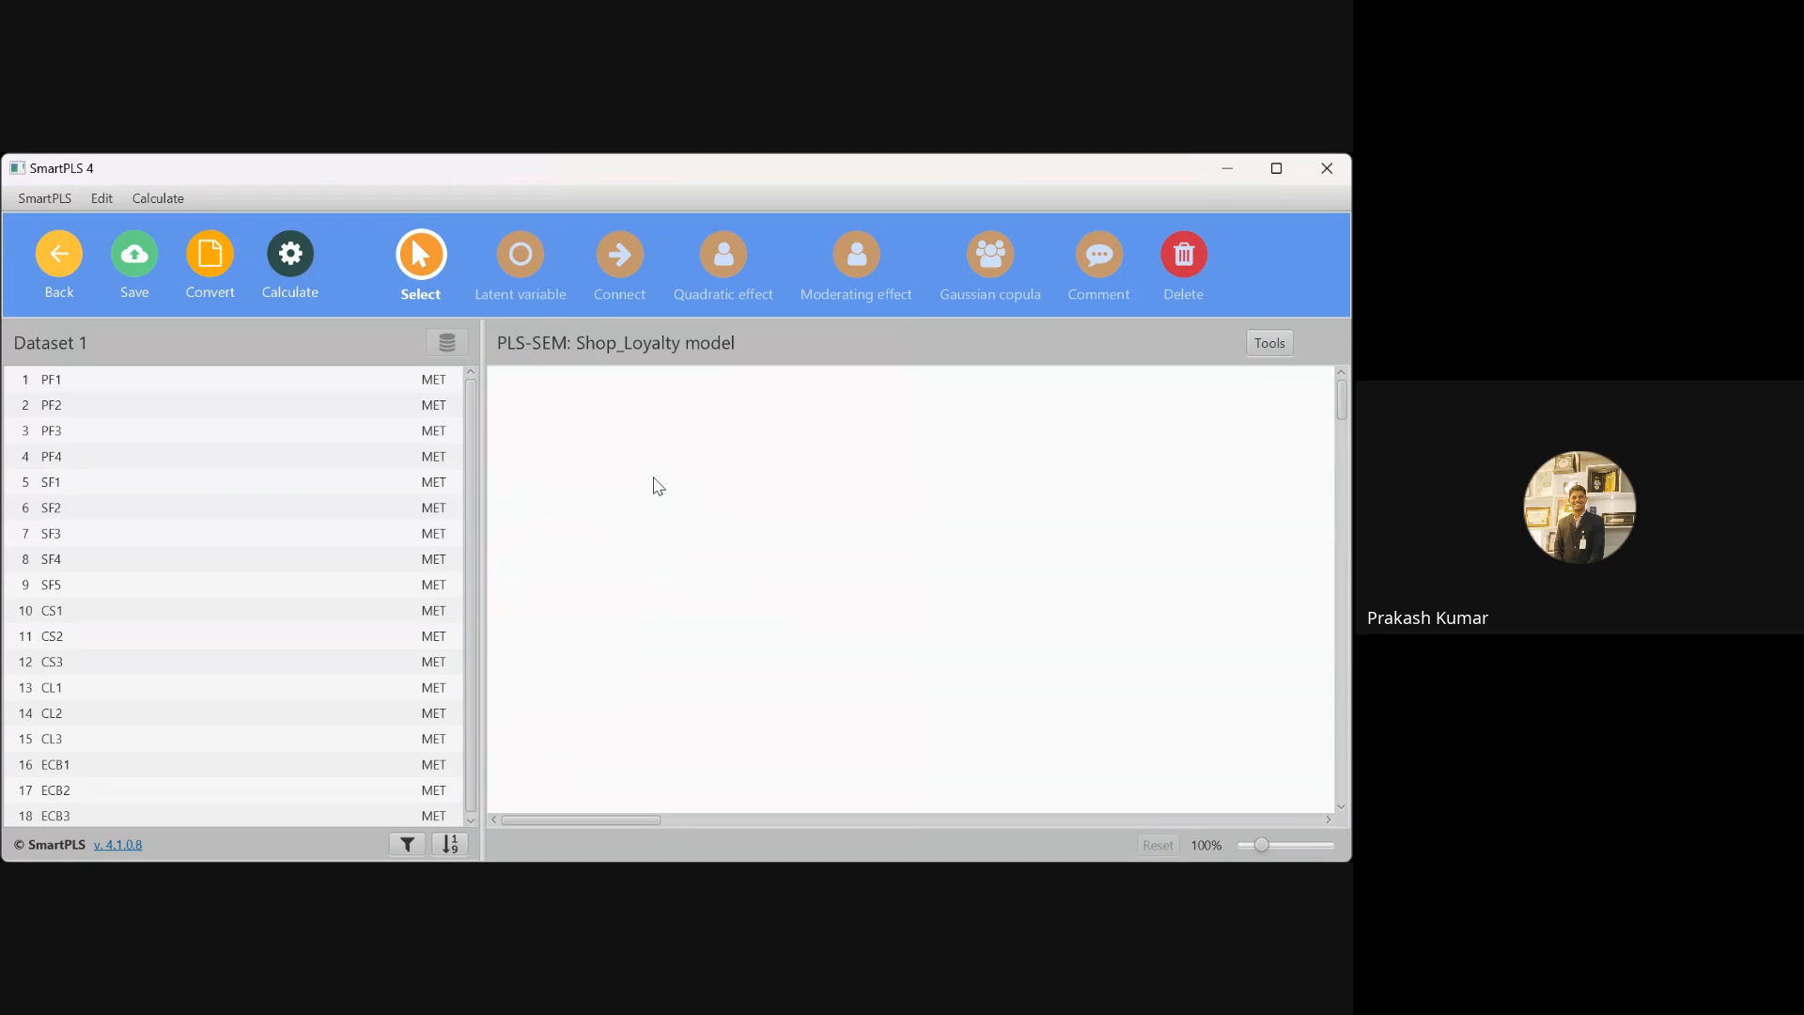
# Place a latent variable named Physical factors using the Latent variable tool and remove it from the canvas
pyautogui.press('l')
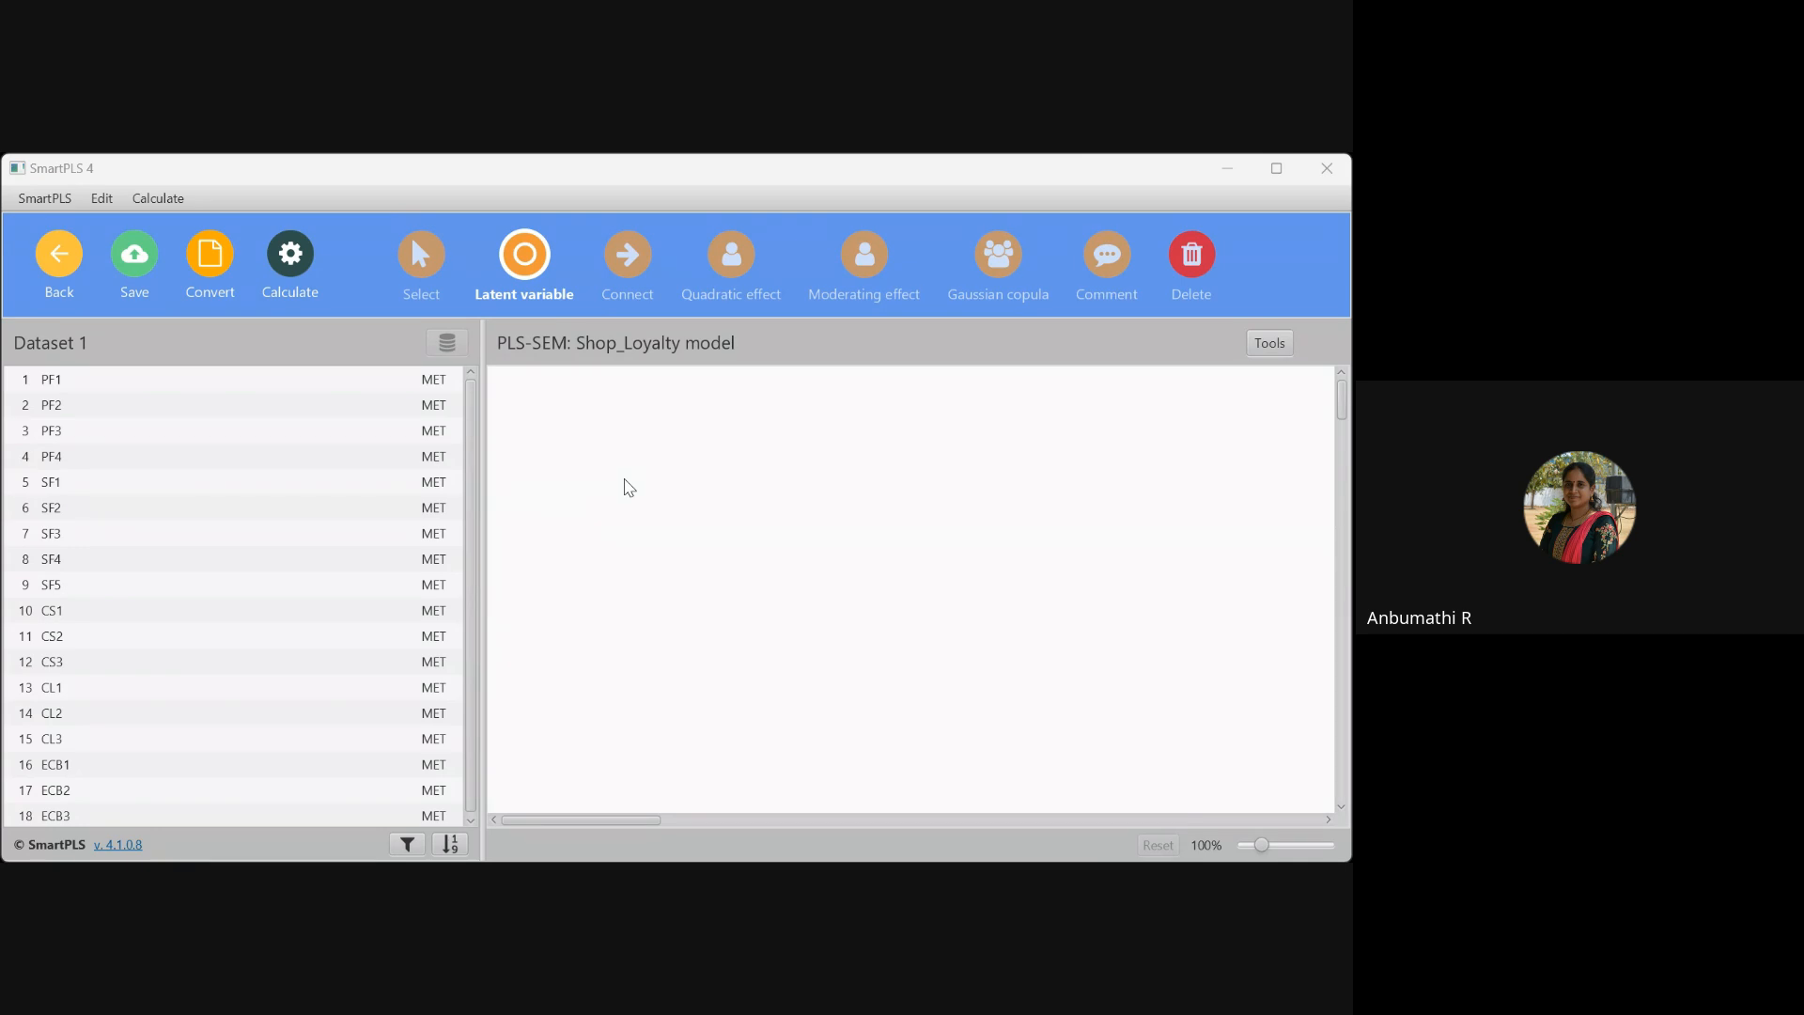
pyautogui.click(624, 477)
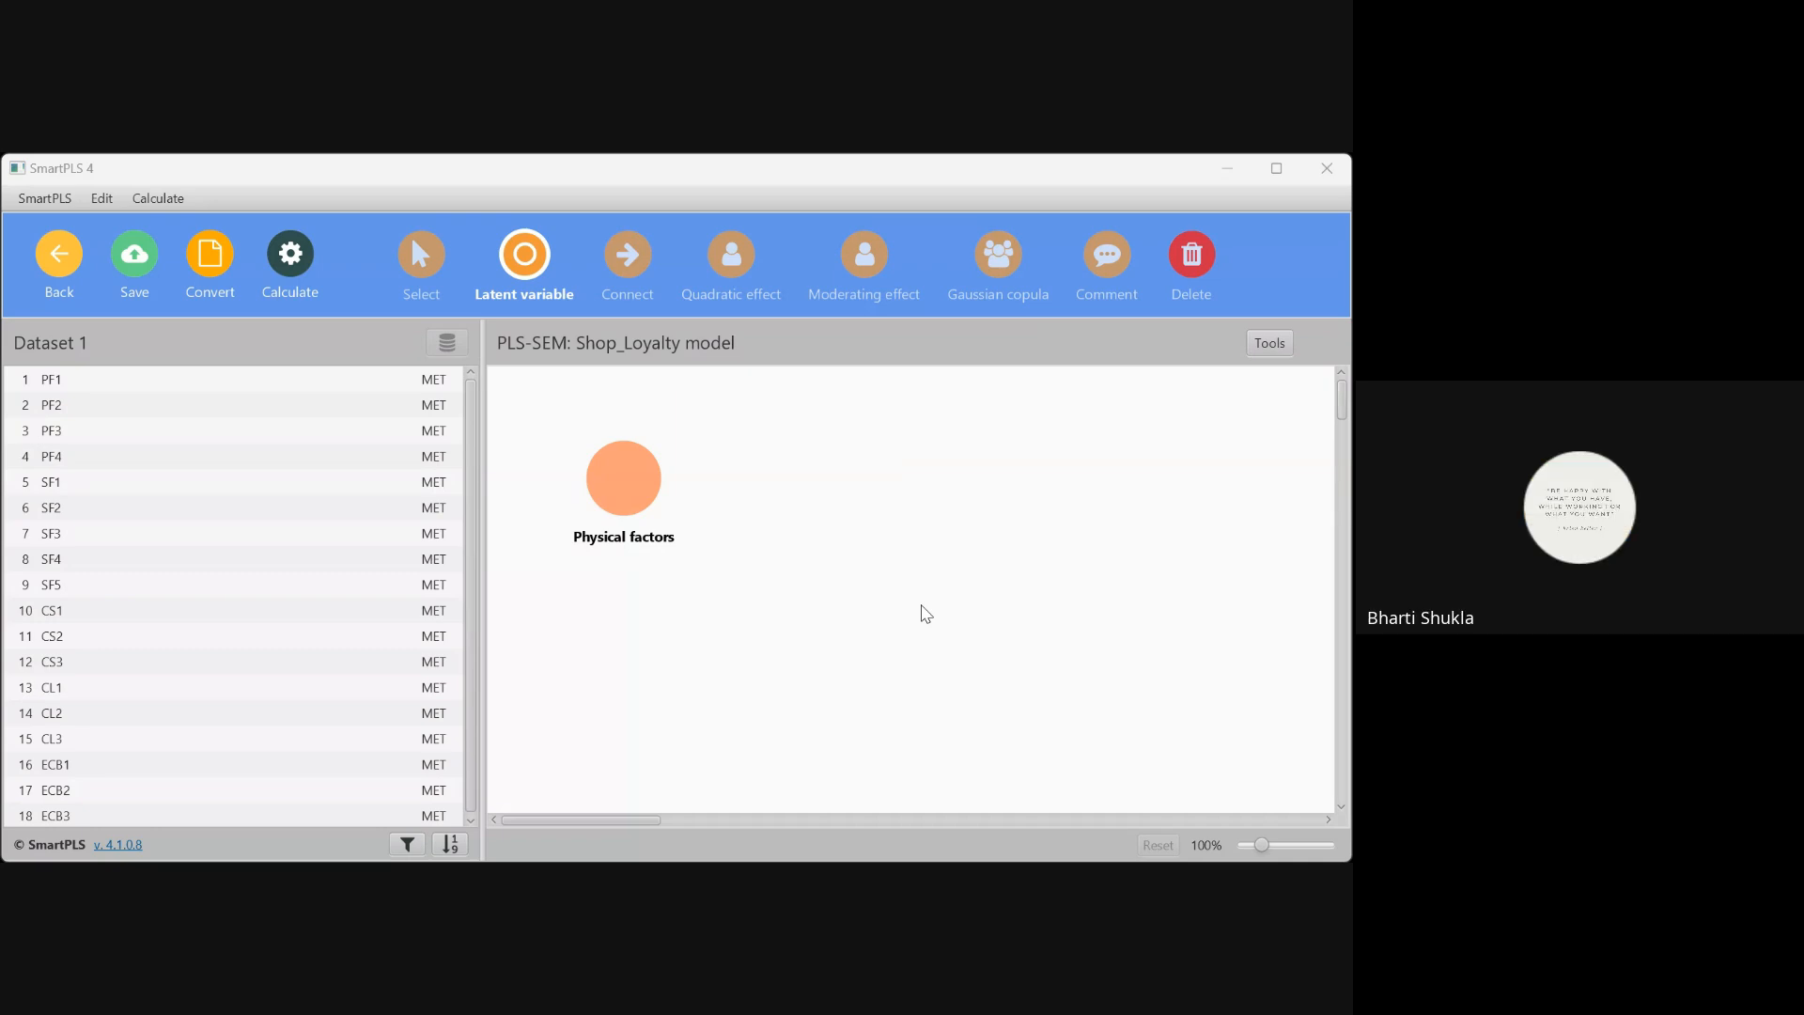
pyautogui.click(926, 613)
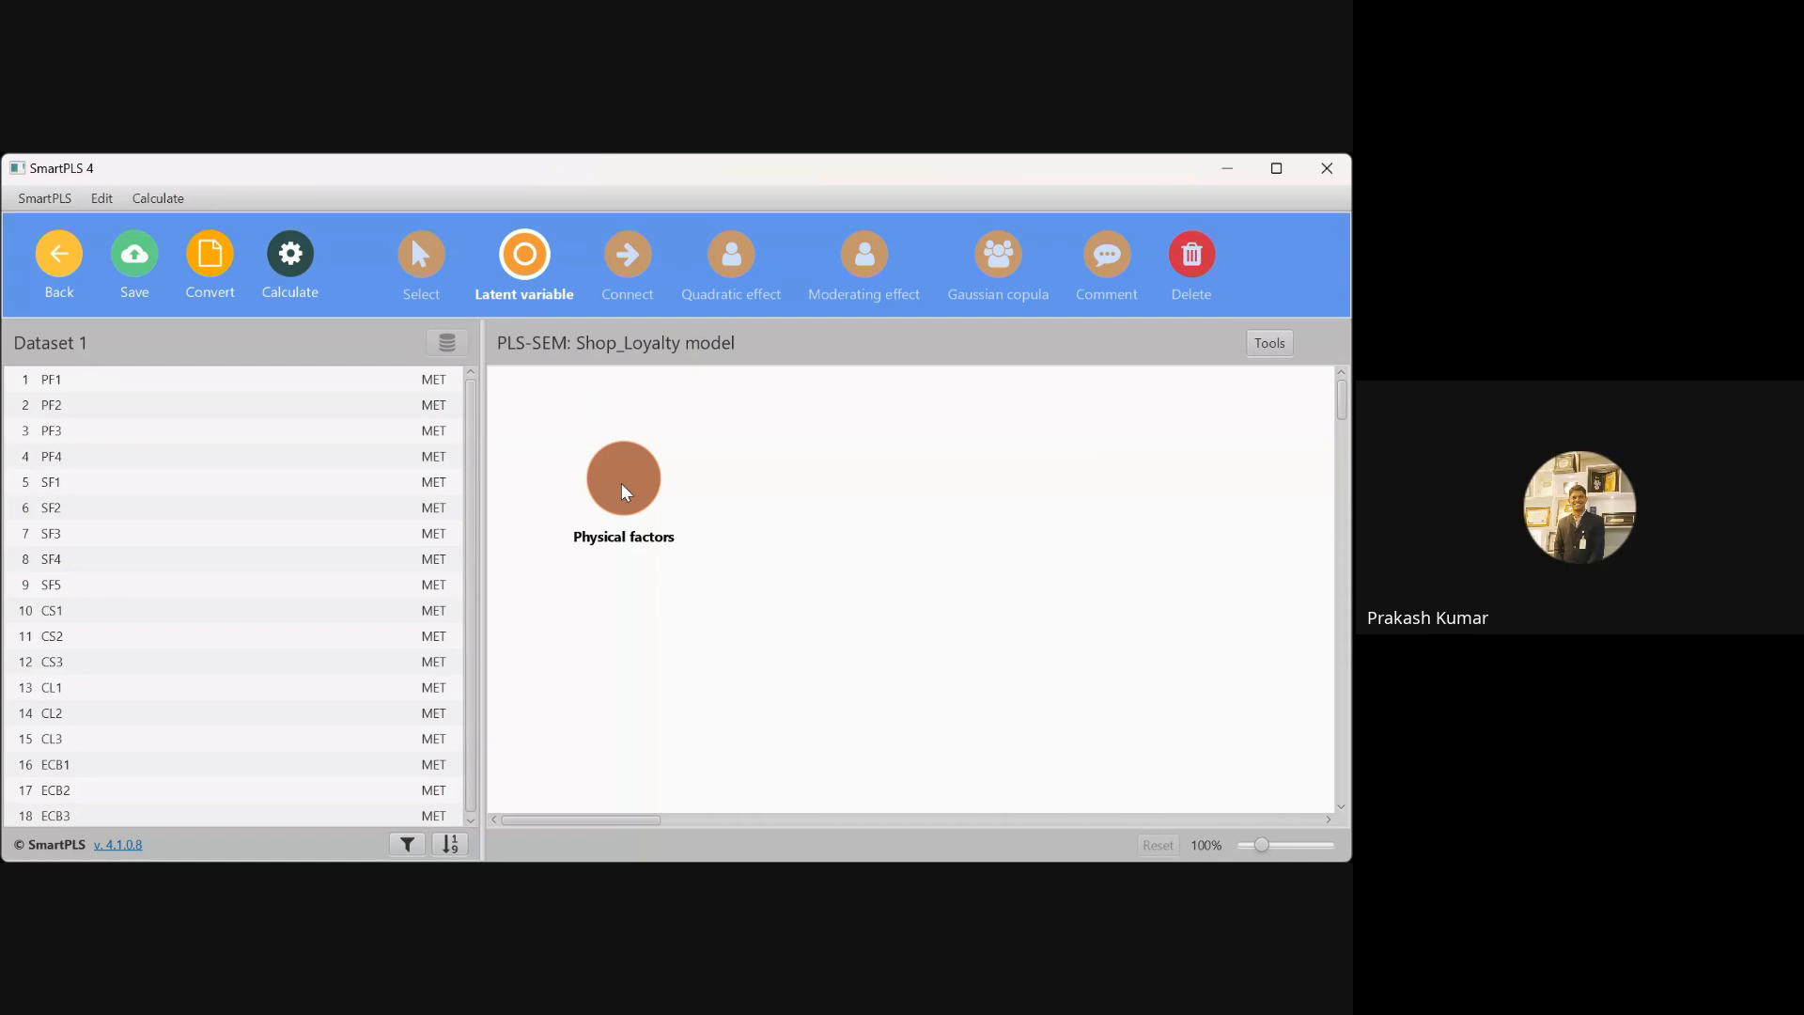
pyautogui.click(423, 267)
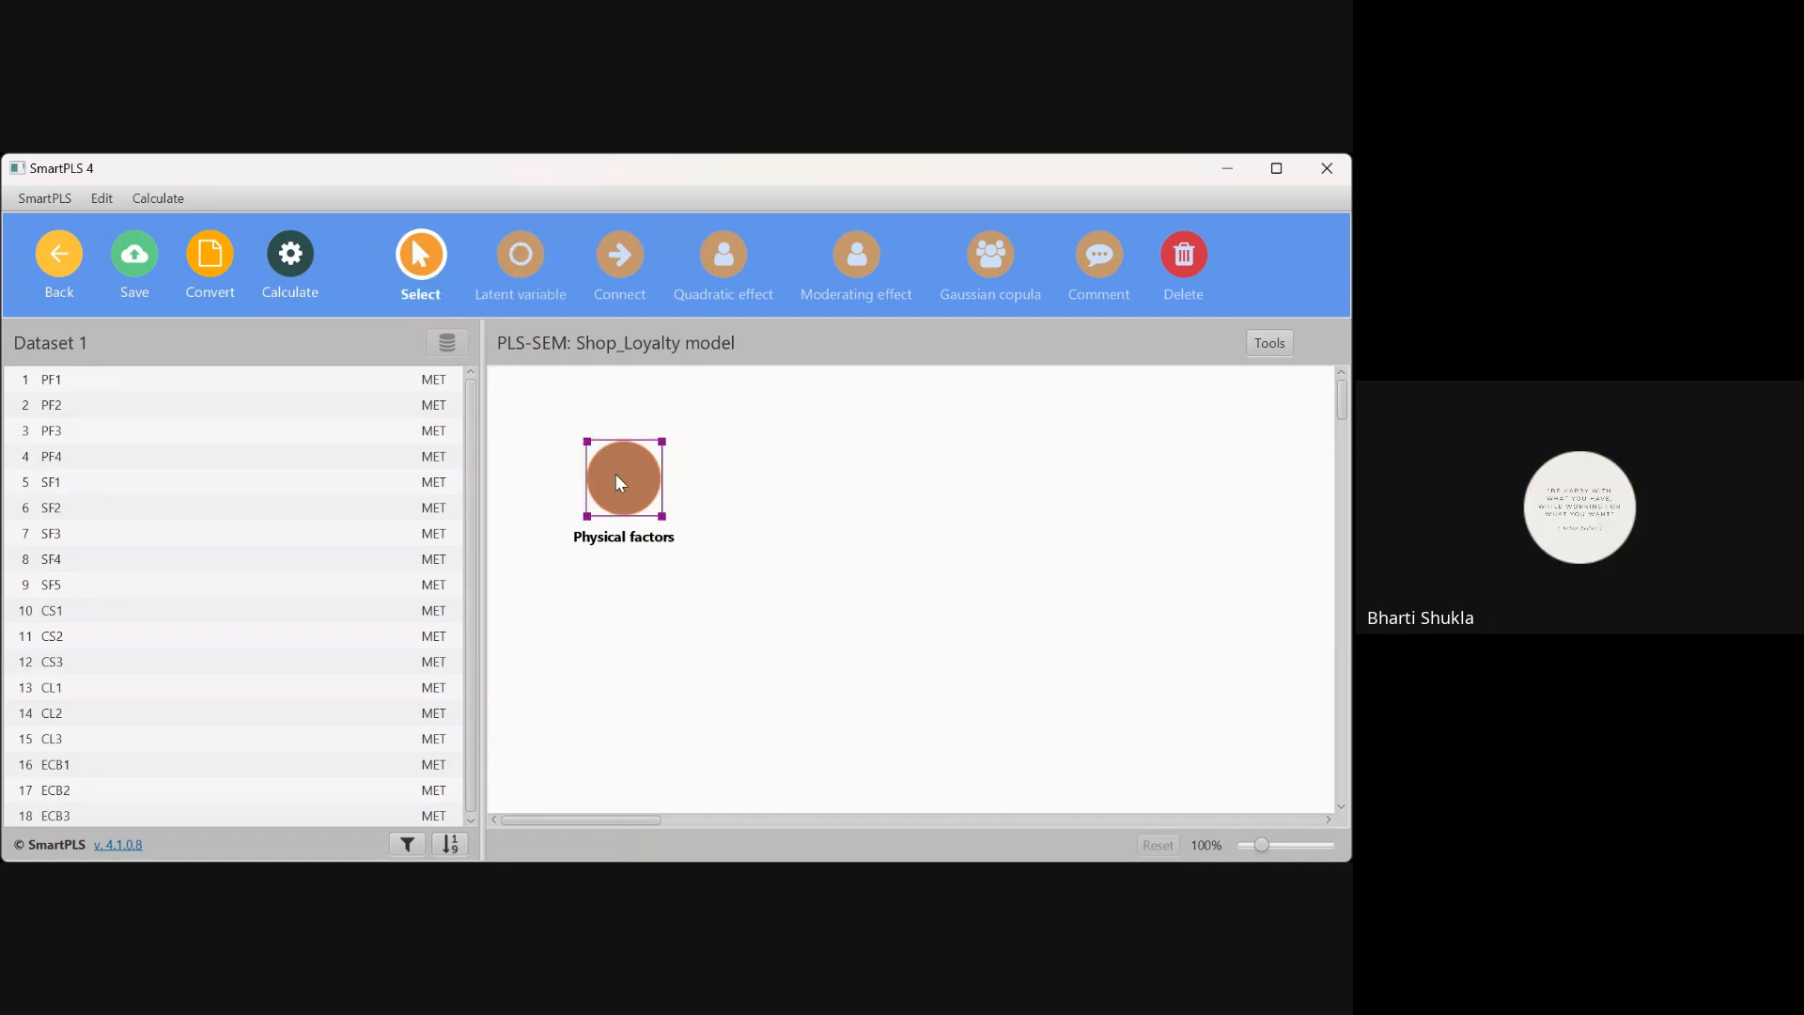
pyautogui.press('Delete')
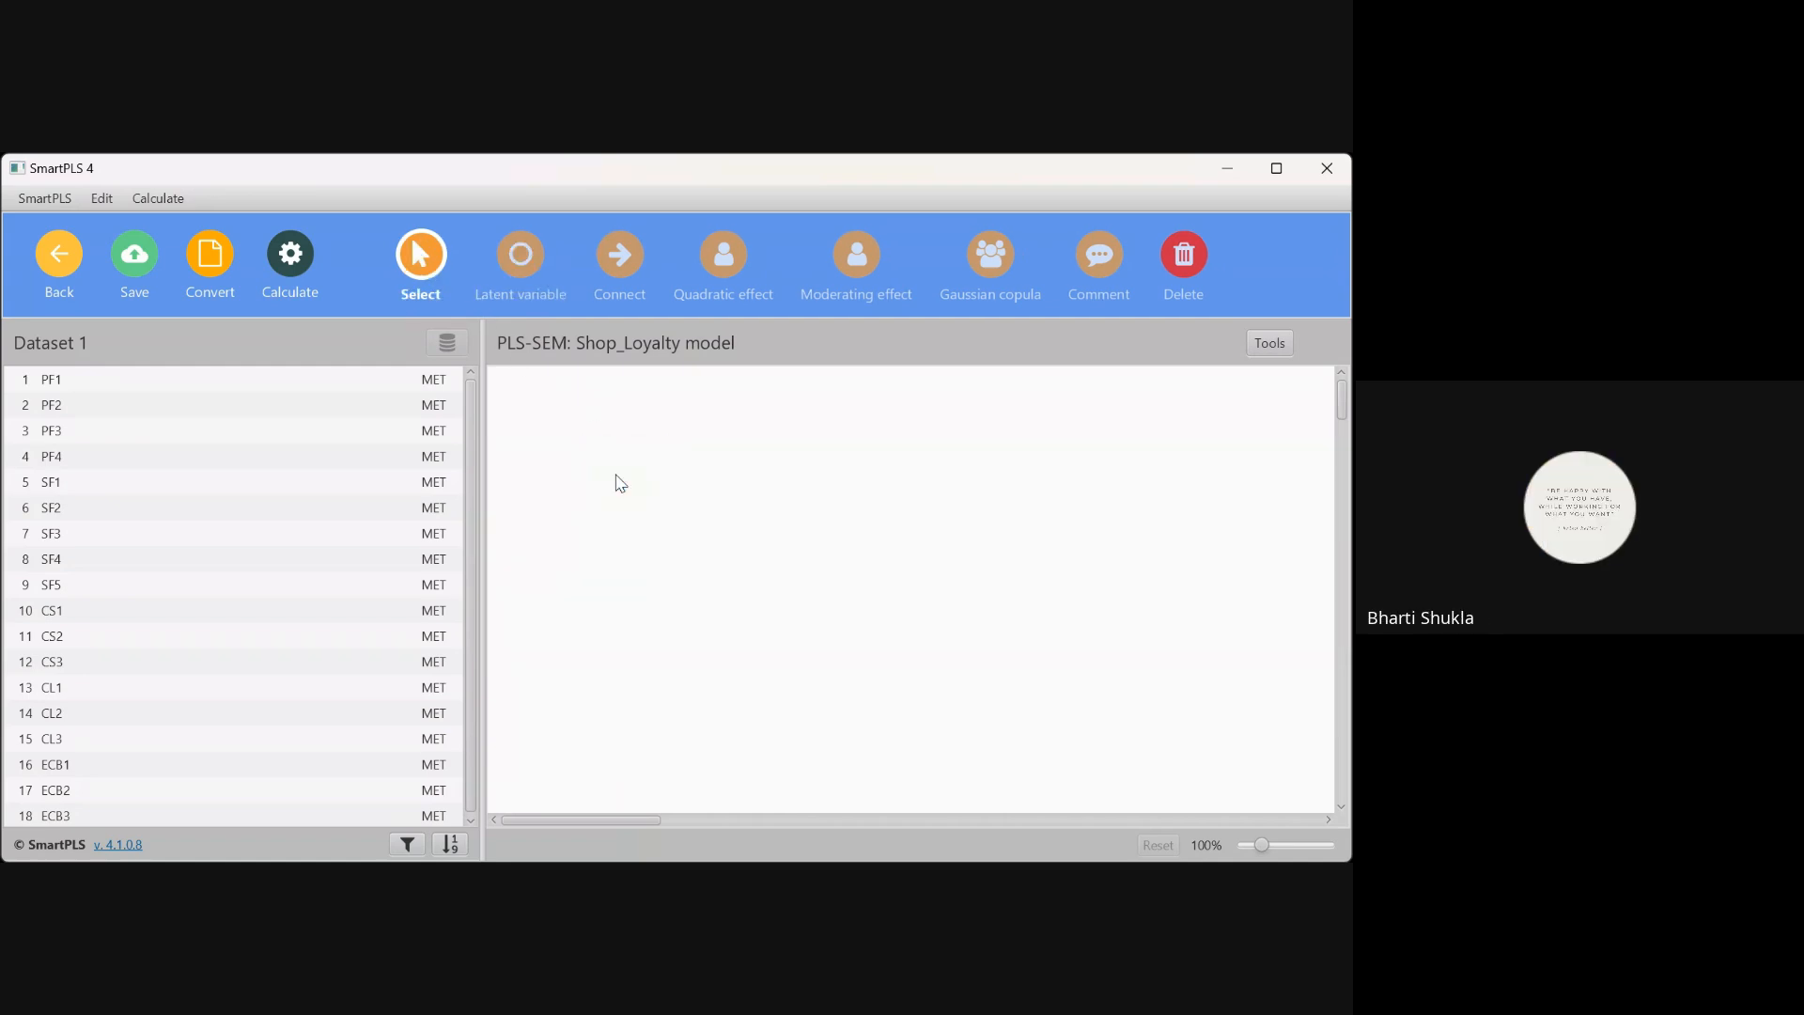
# Add four latent variables named Physical factors, Social factors, Customer satisfaction and Customer loyalty to the model
pyautogui.click(527, 266)
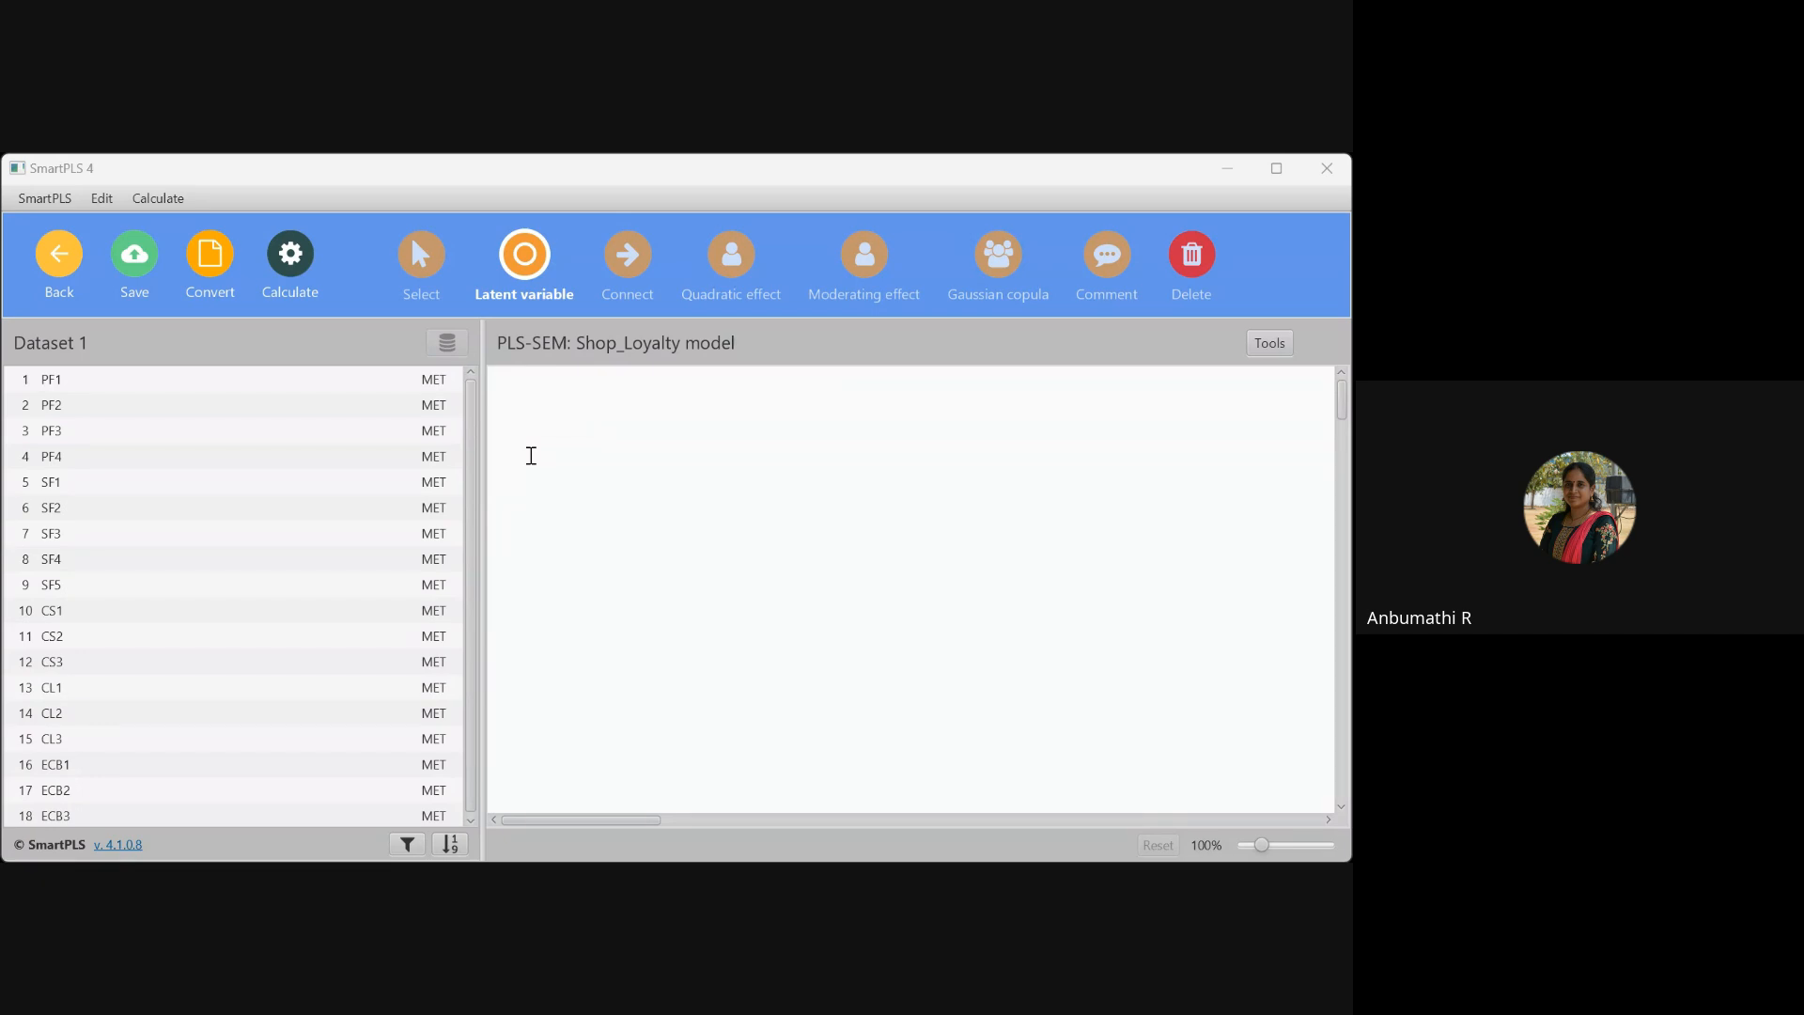
pyautogui.press('Return')
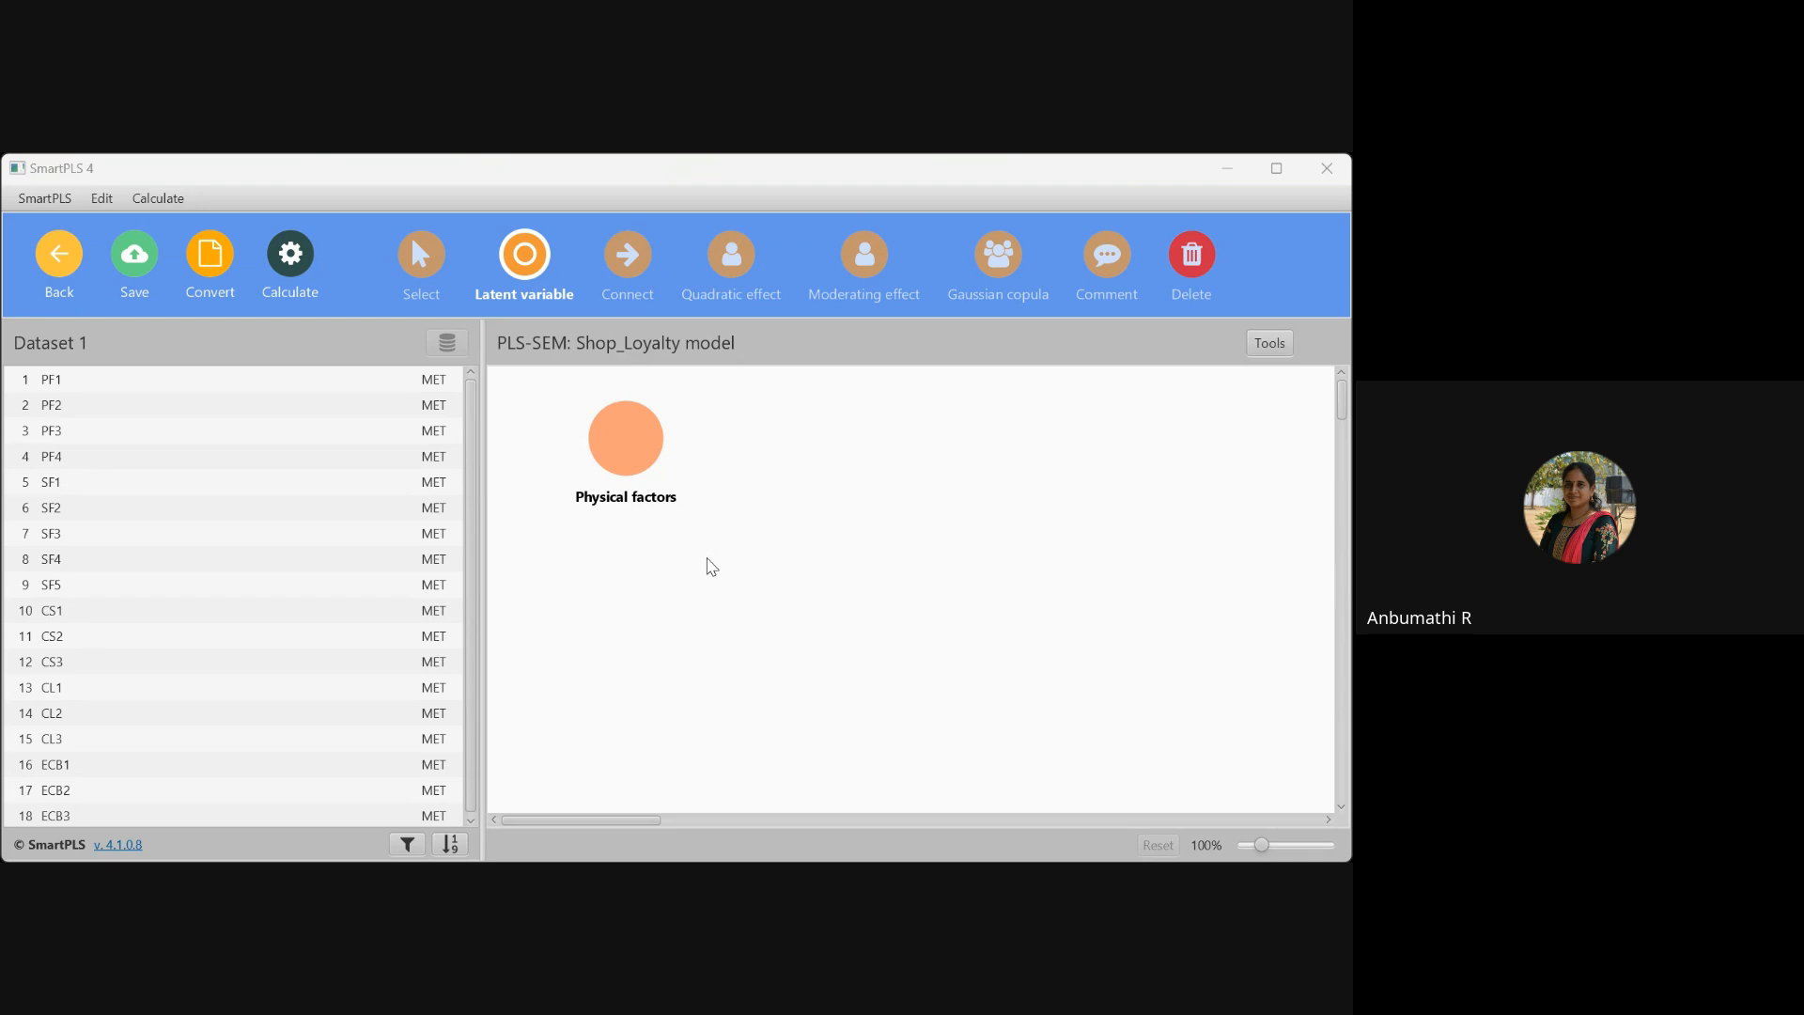
pyautogui.click(708, 558)
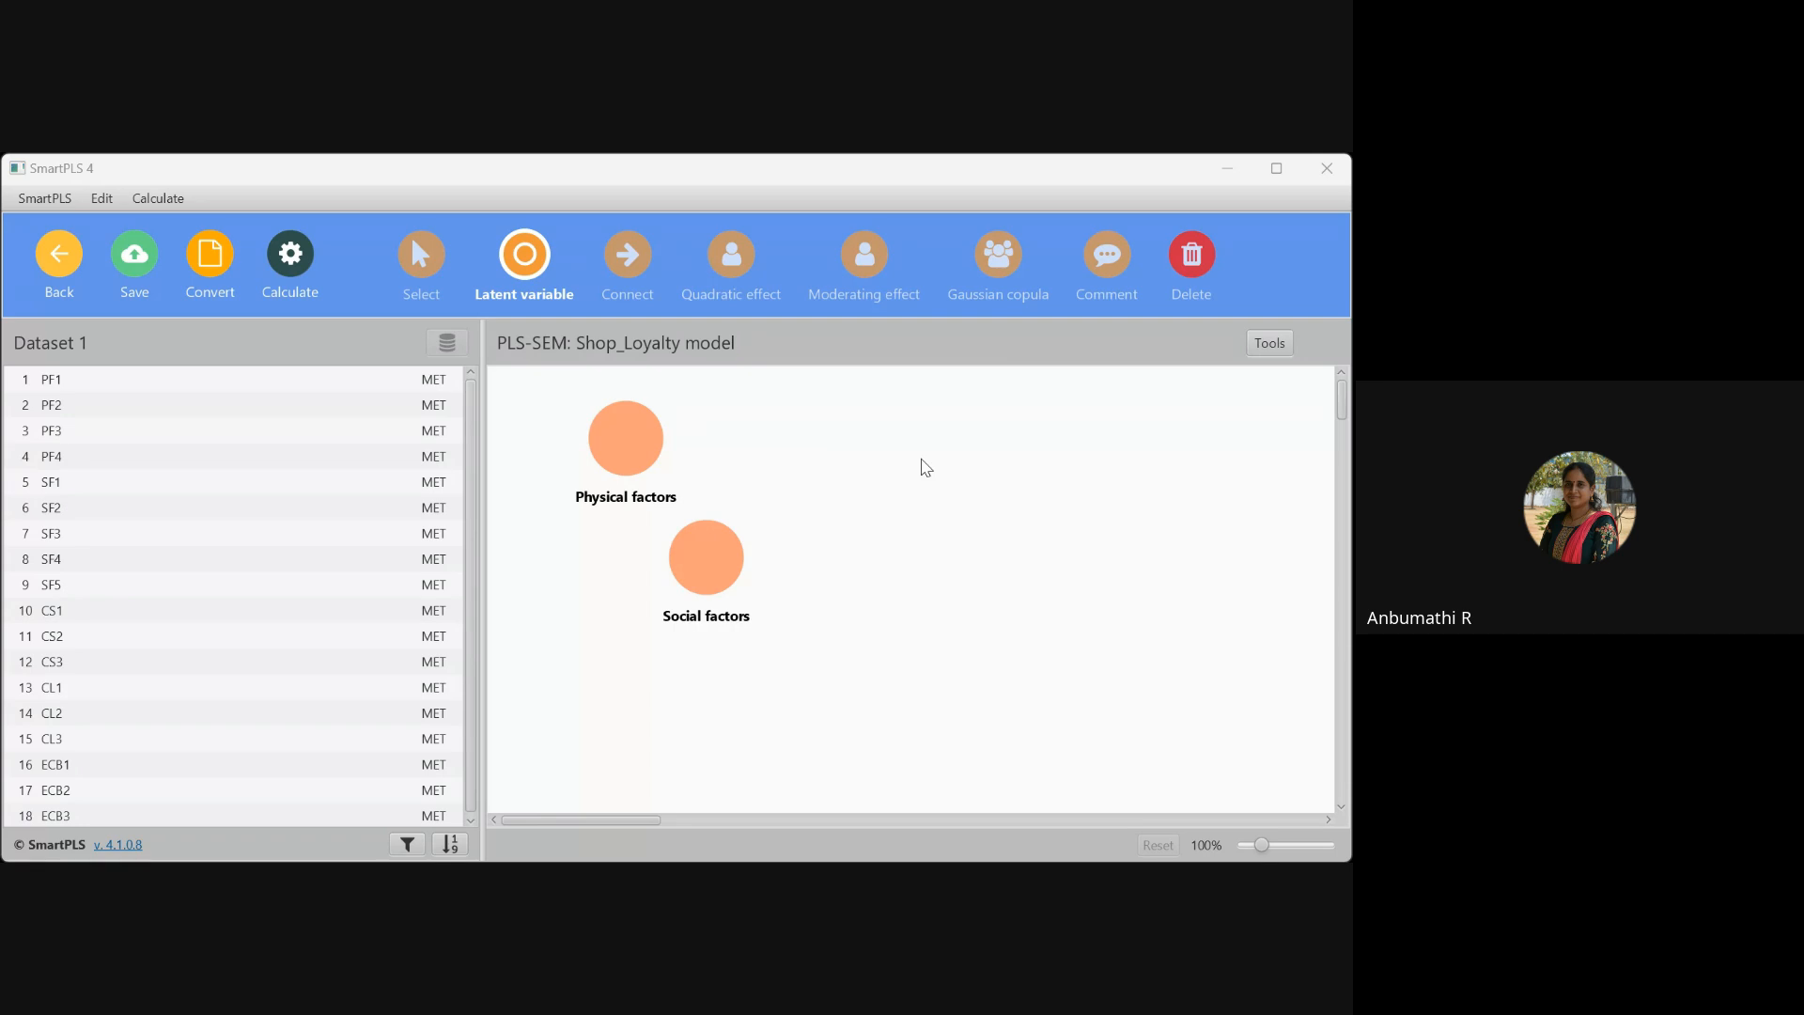
pyautogui.click(925, 467)
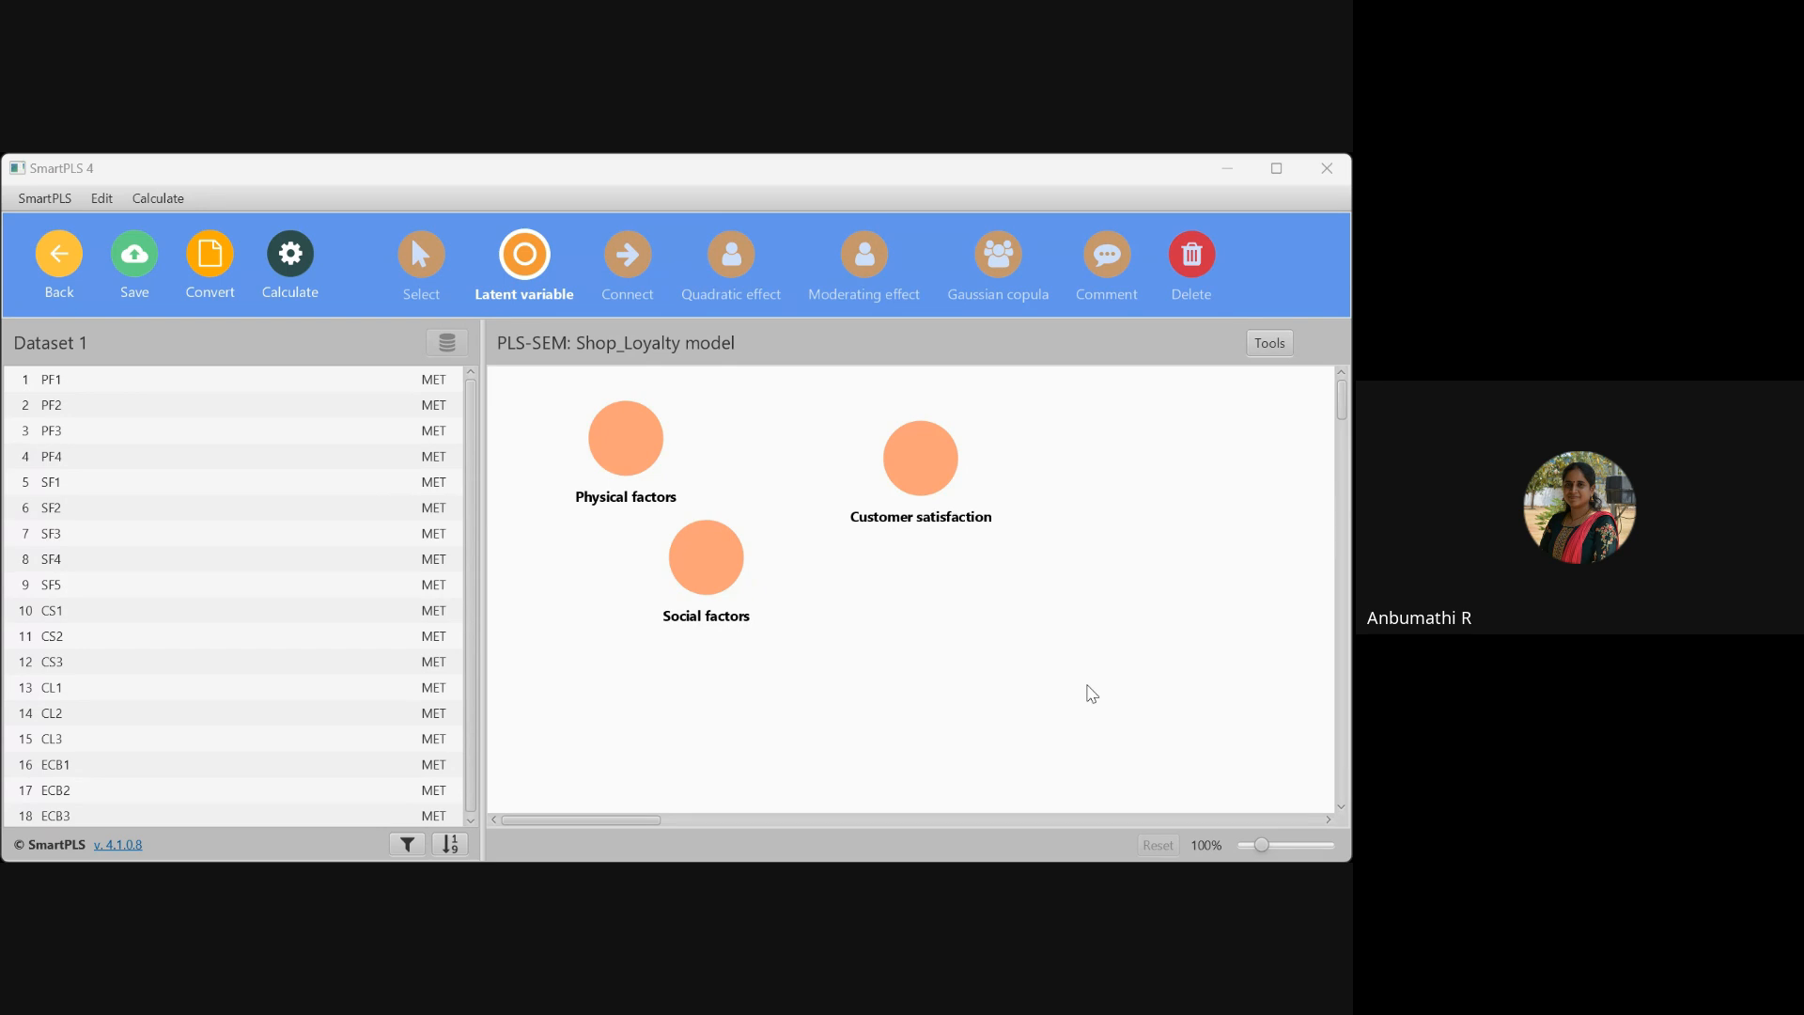
pyautogui.press('Return')
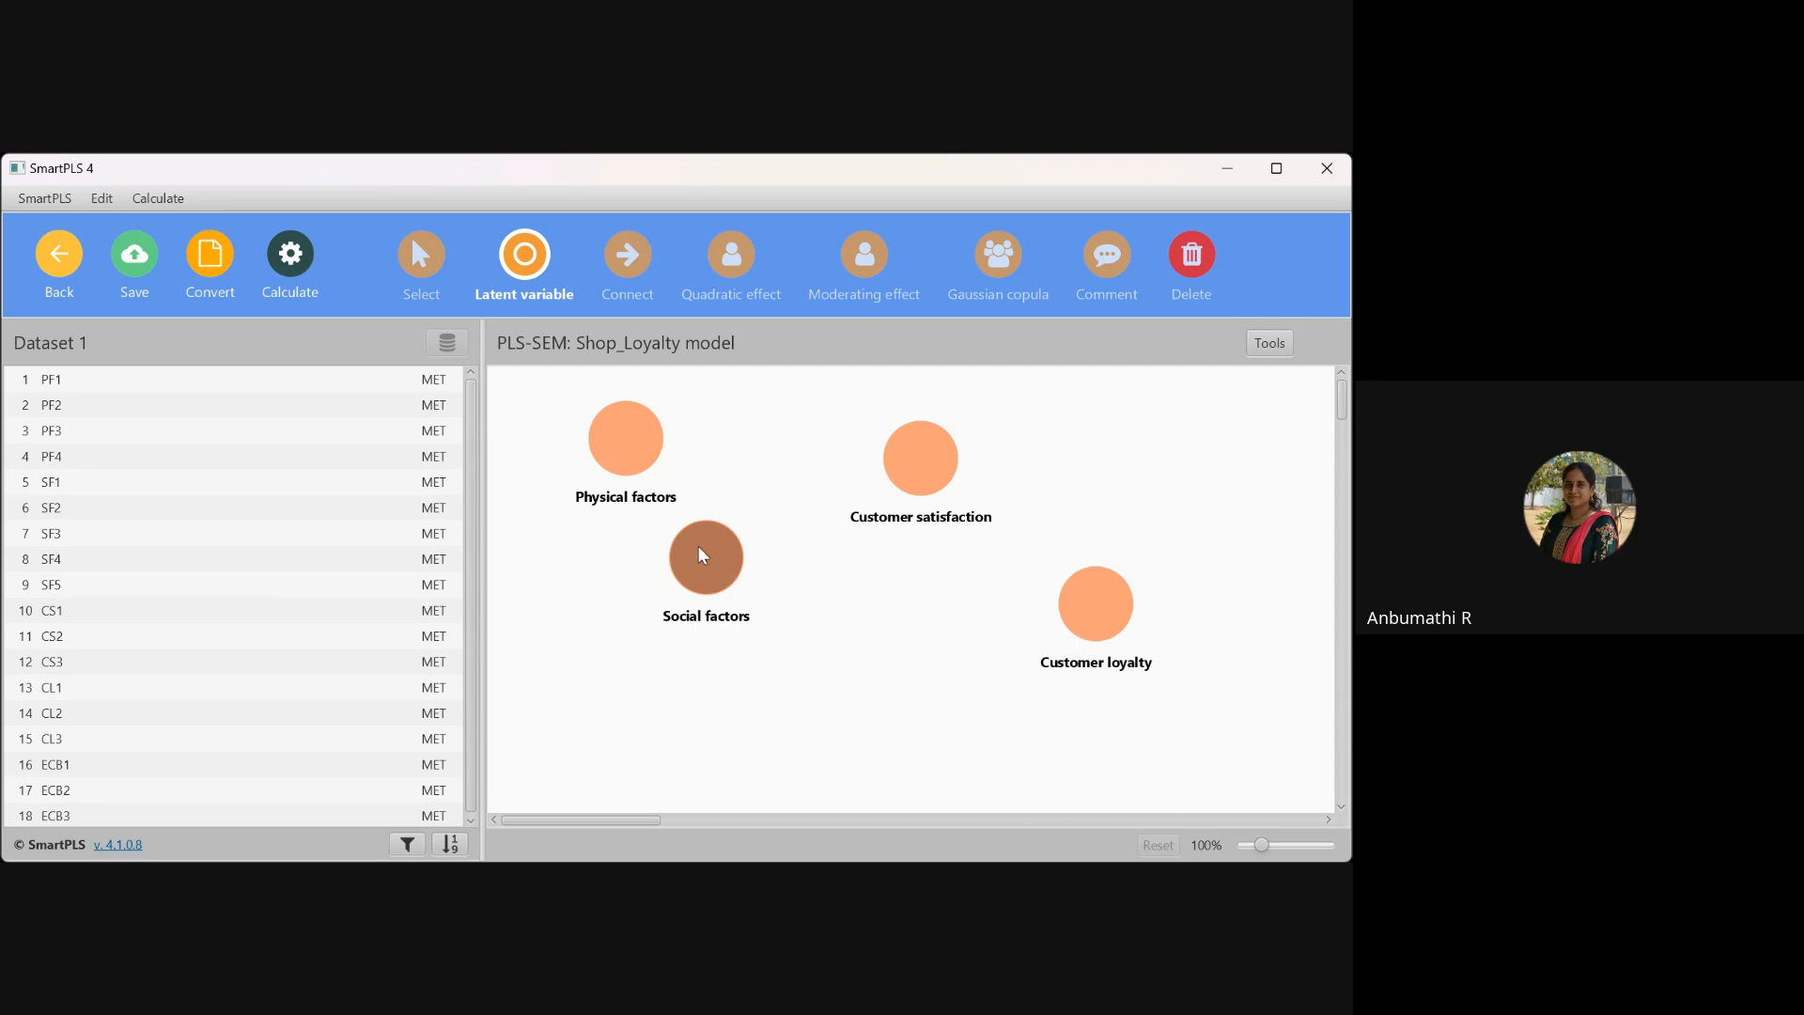
# Rename the Social factors latent variable as Social_factors and move it further below Physical factors
pyautogui.click(423, 264)
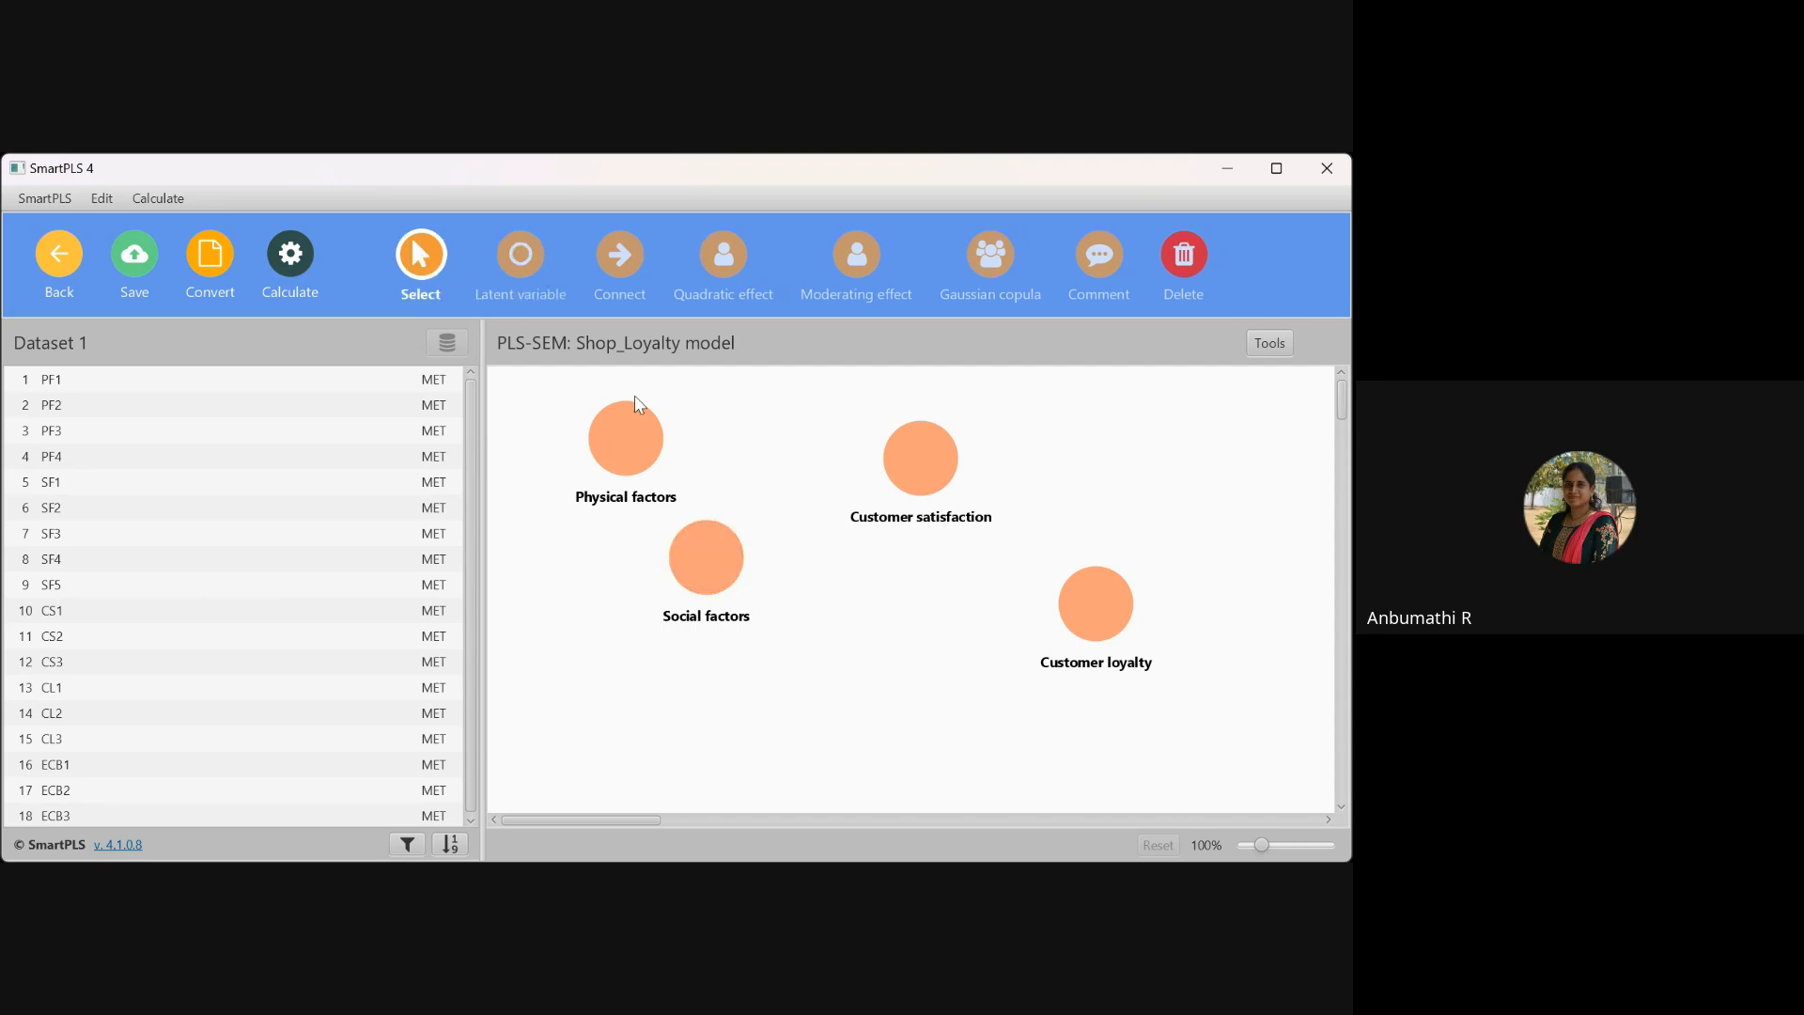
pyautogui.click(712, 570)
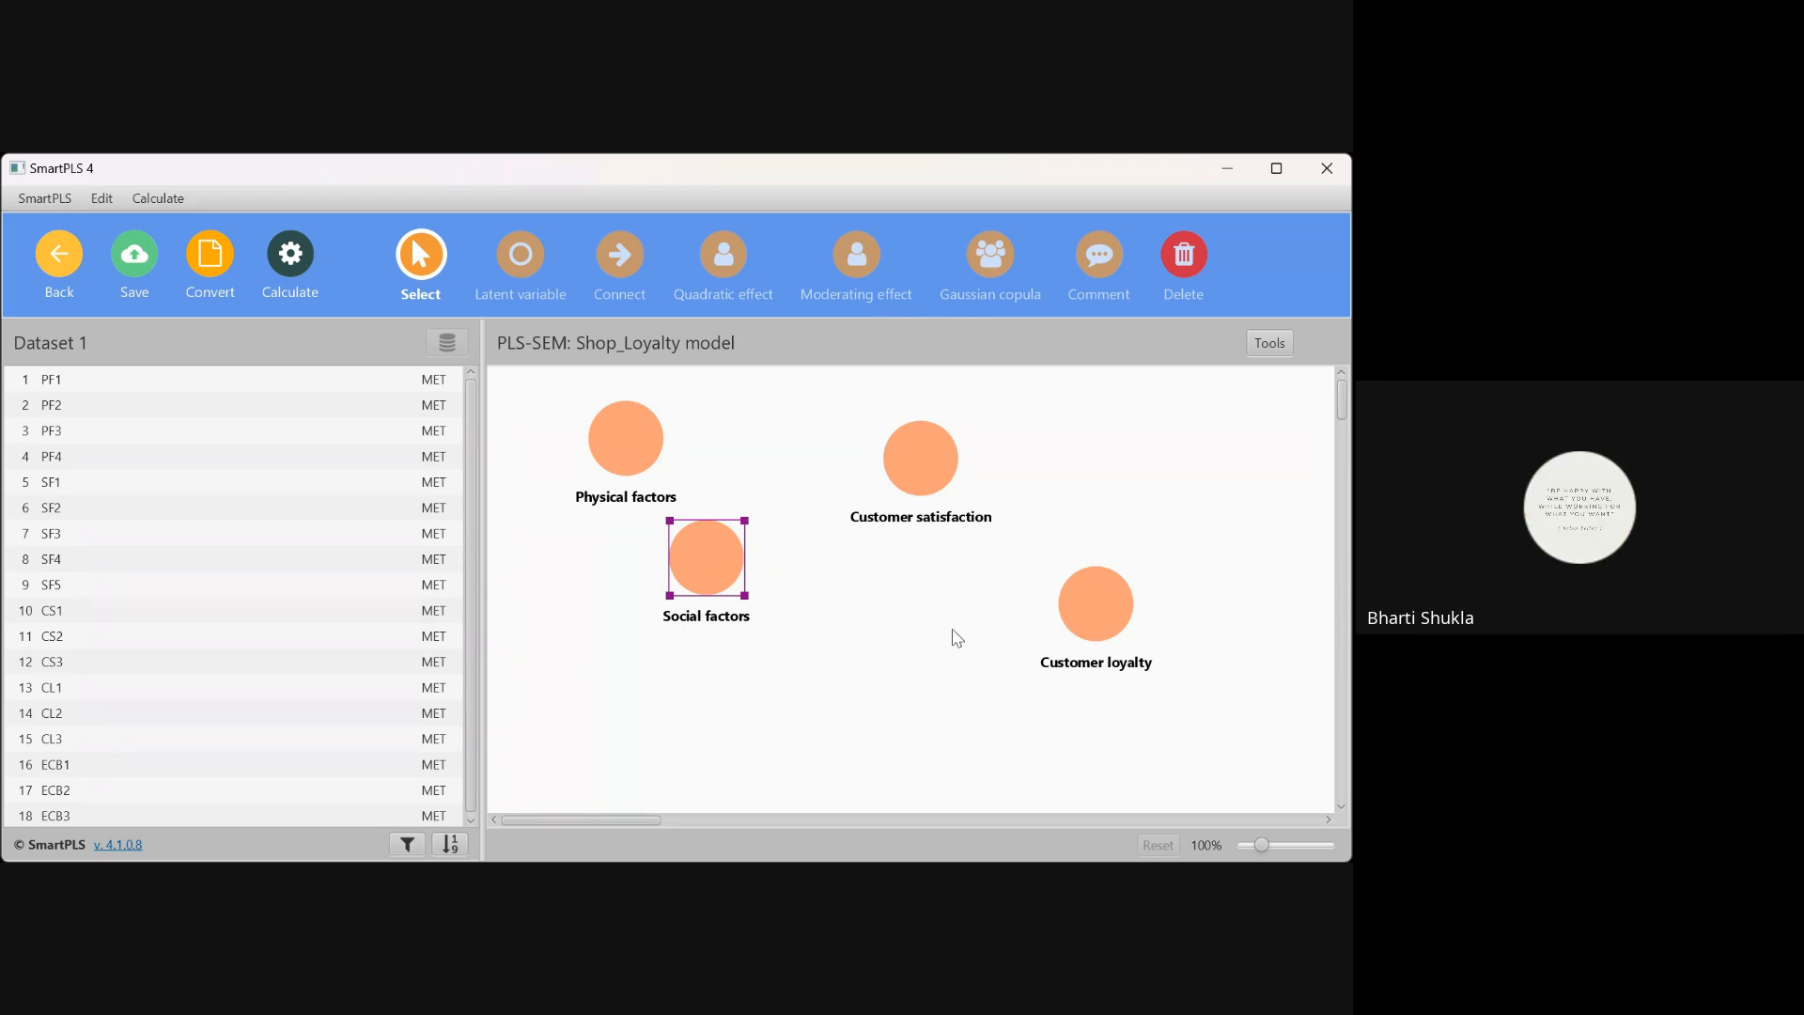
pyautogui.click(898, 596)
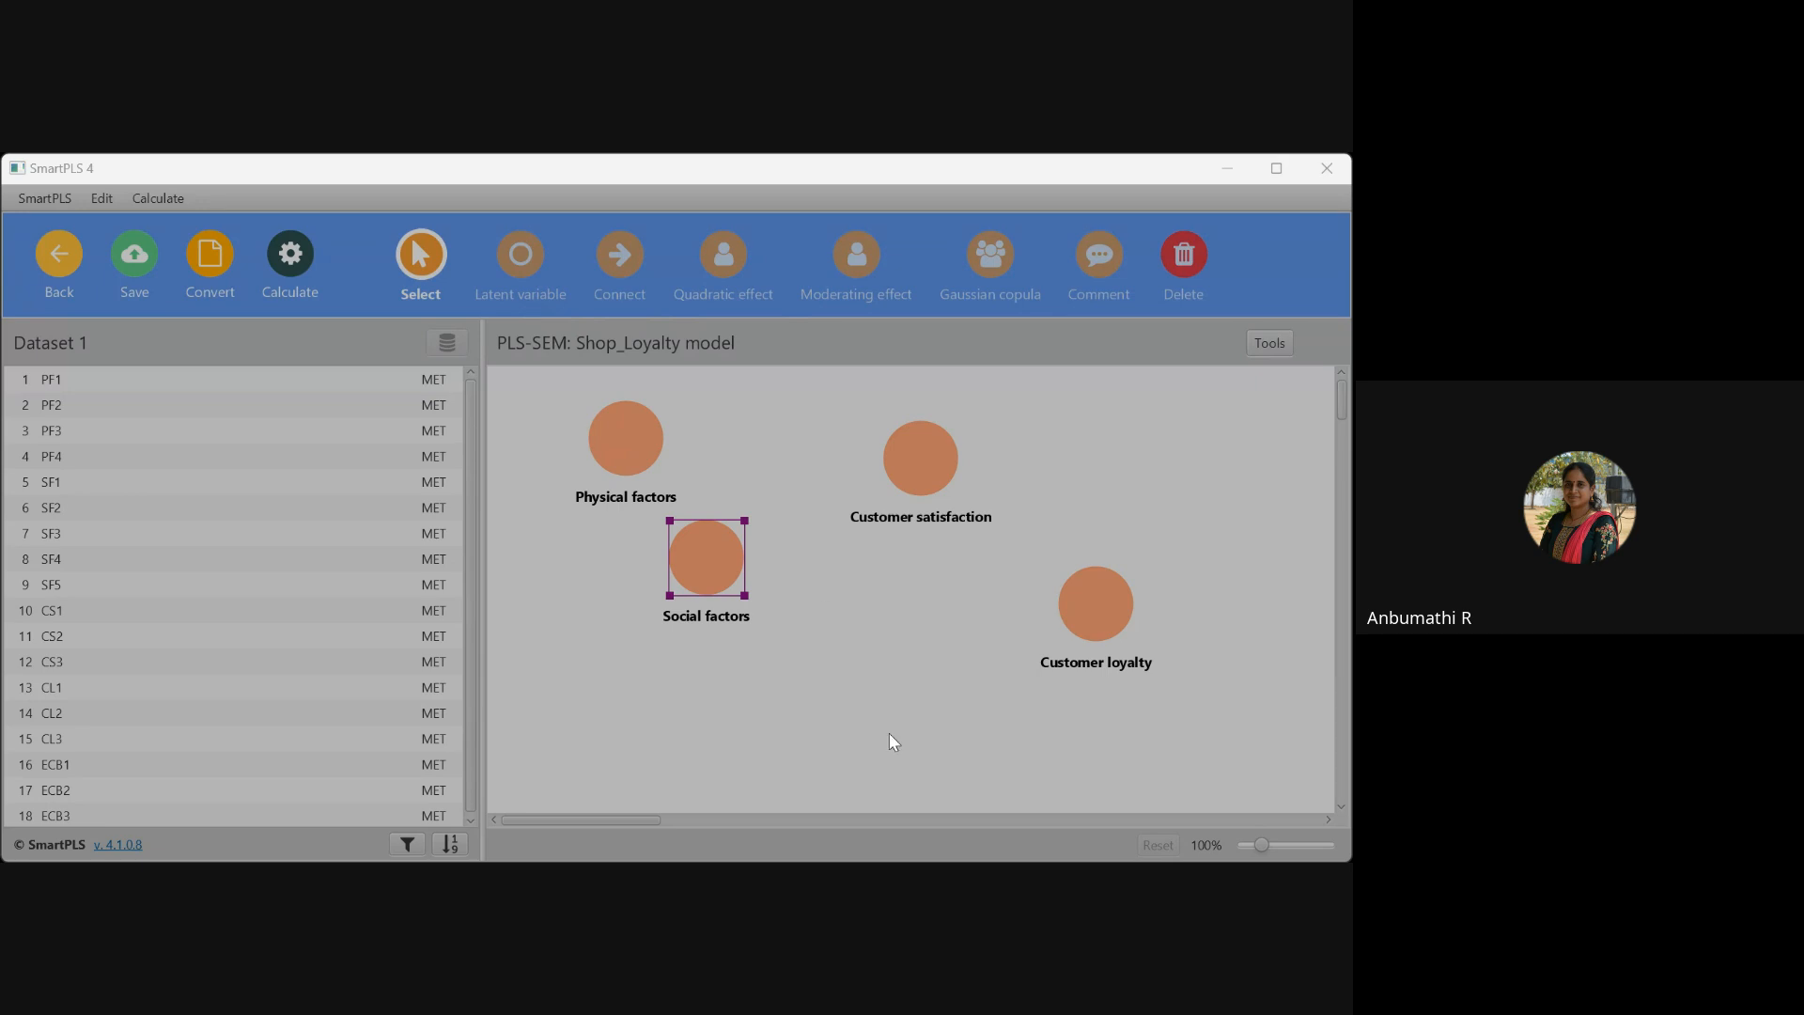
pyautogui.press('Return')
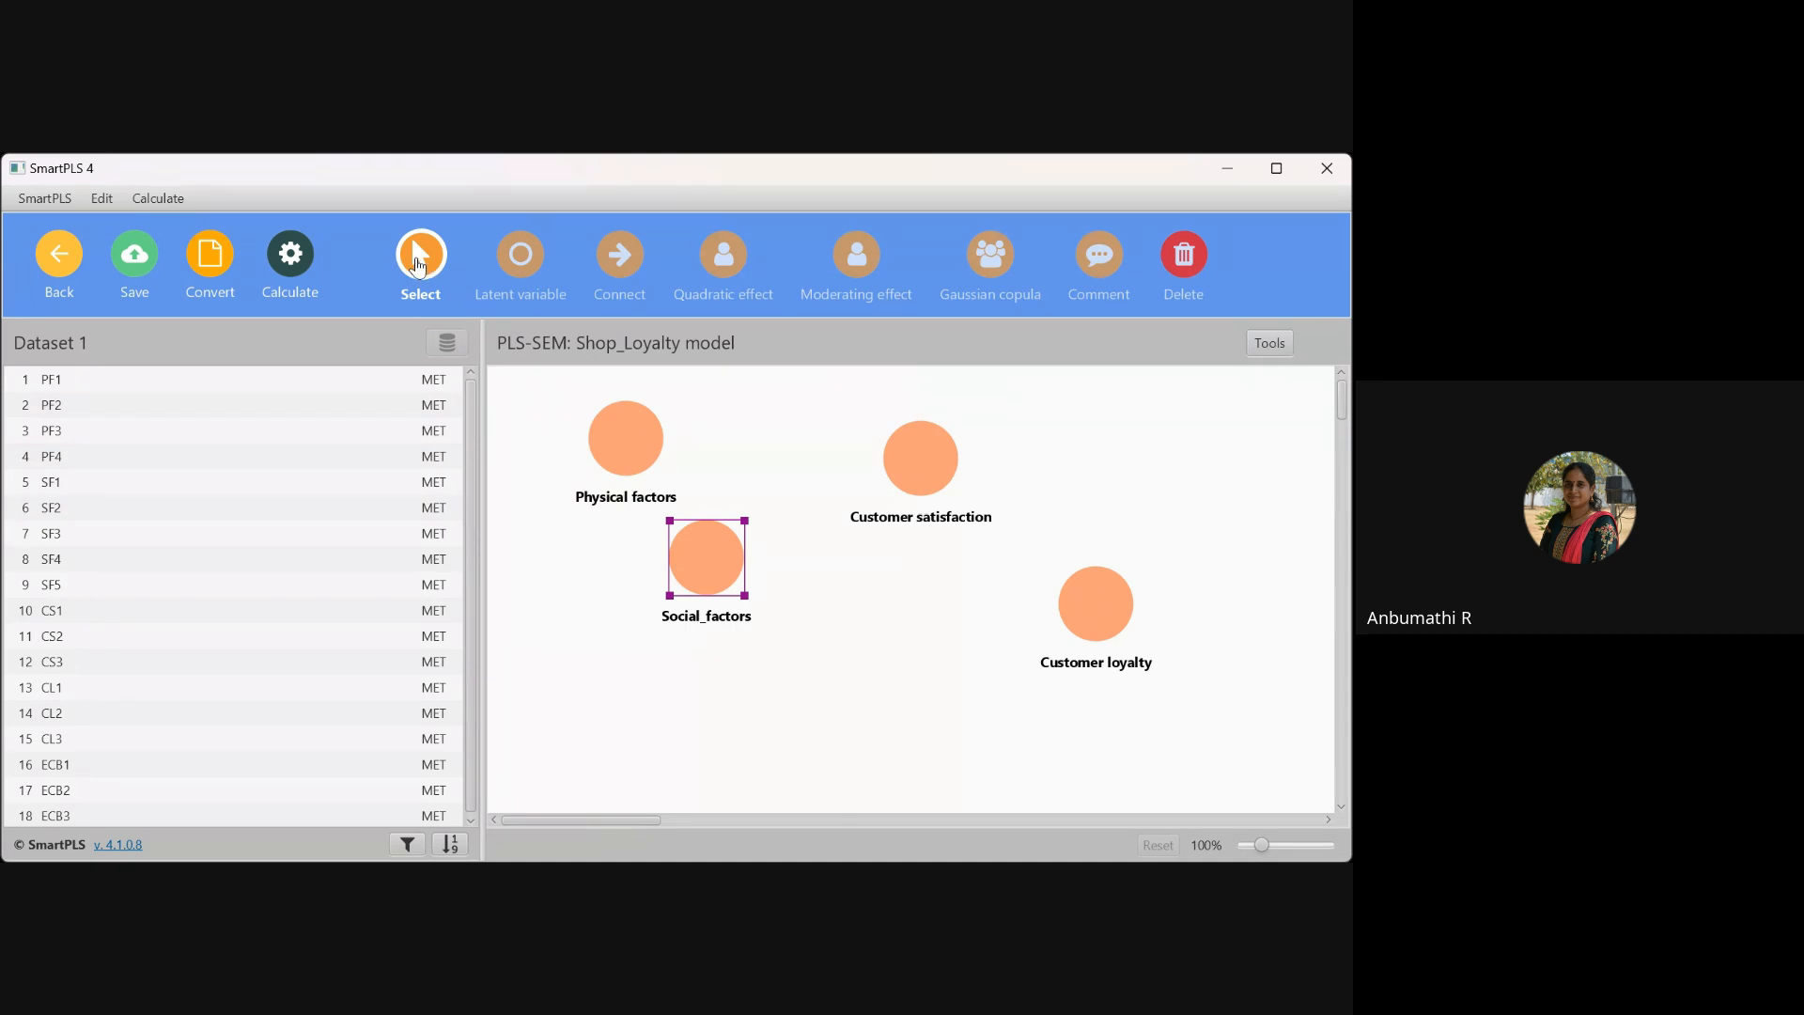
pyautogui.moveTo(697, 566); pyautogui.dragTo(675, 635)
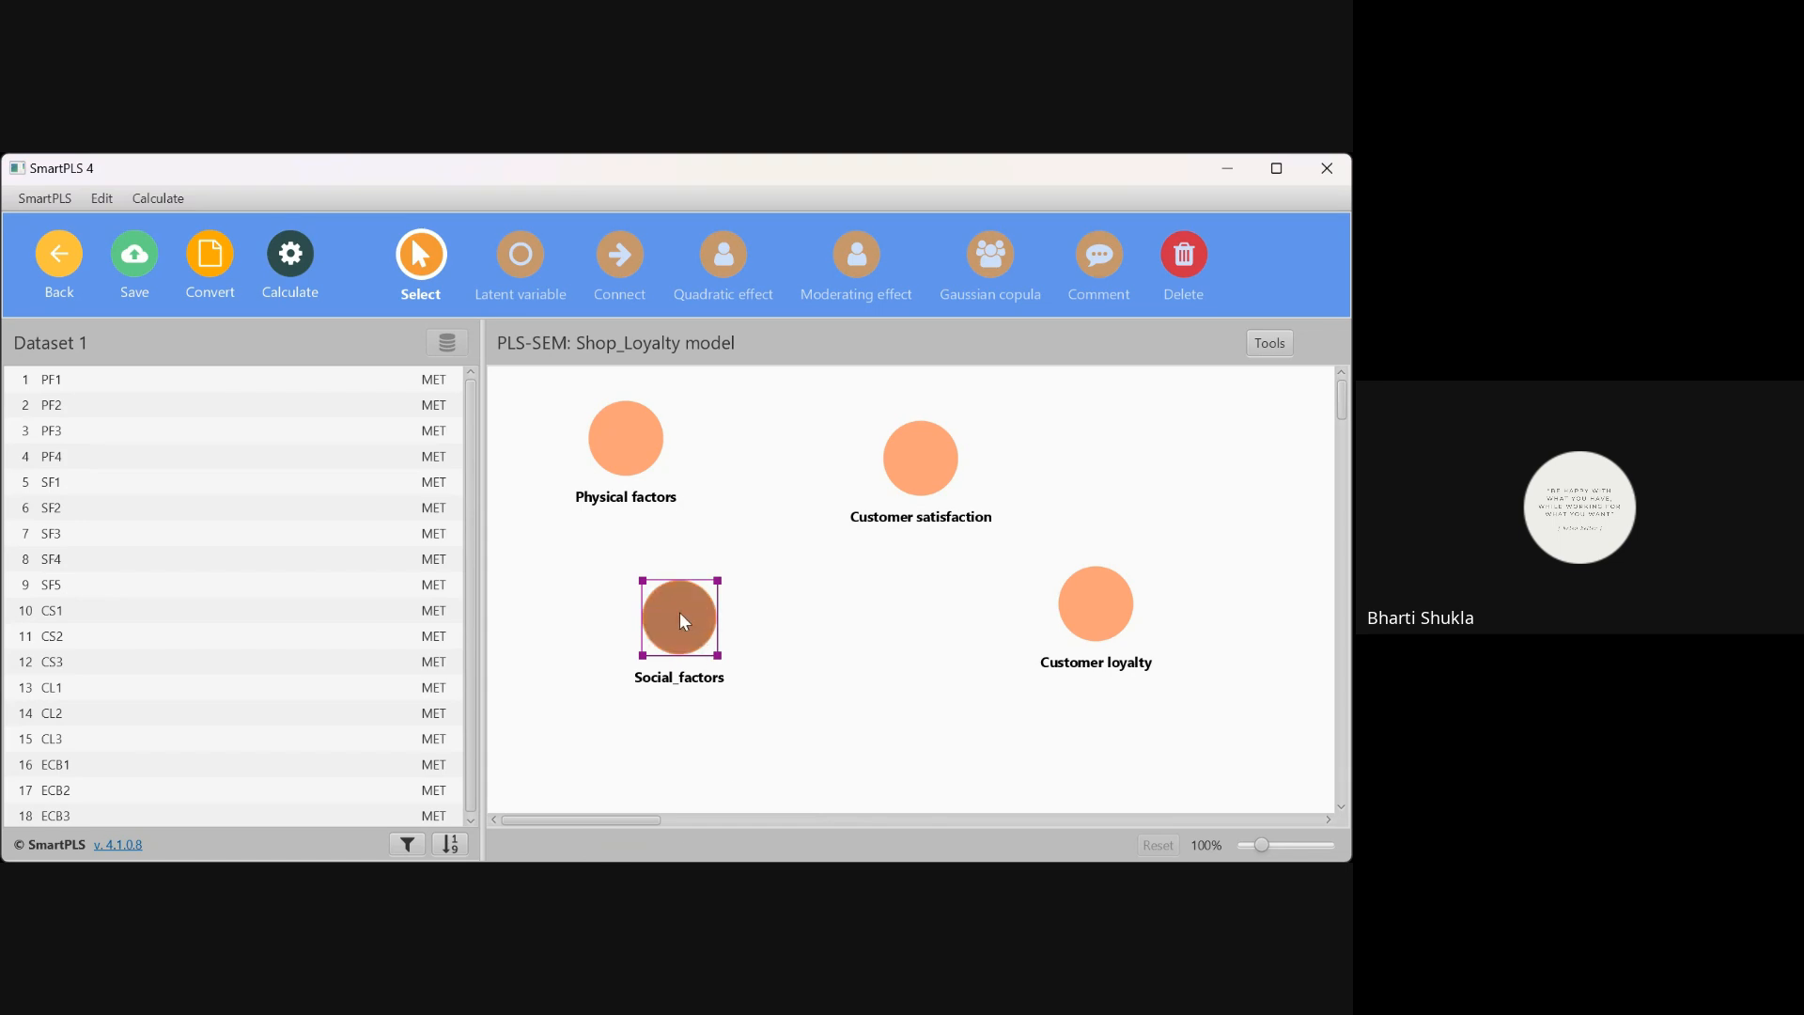
pyautogui.click(787, 590)
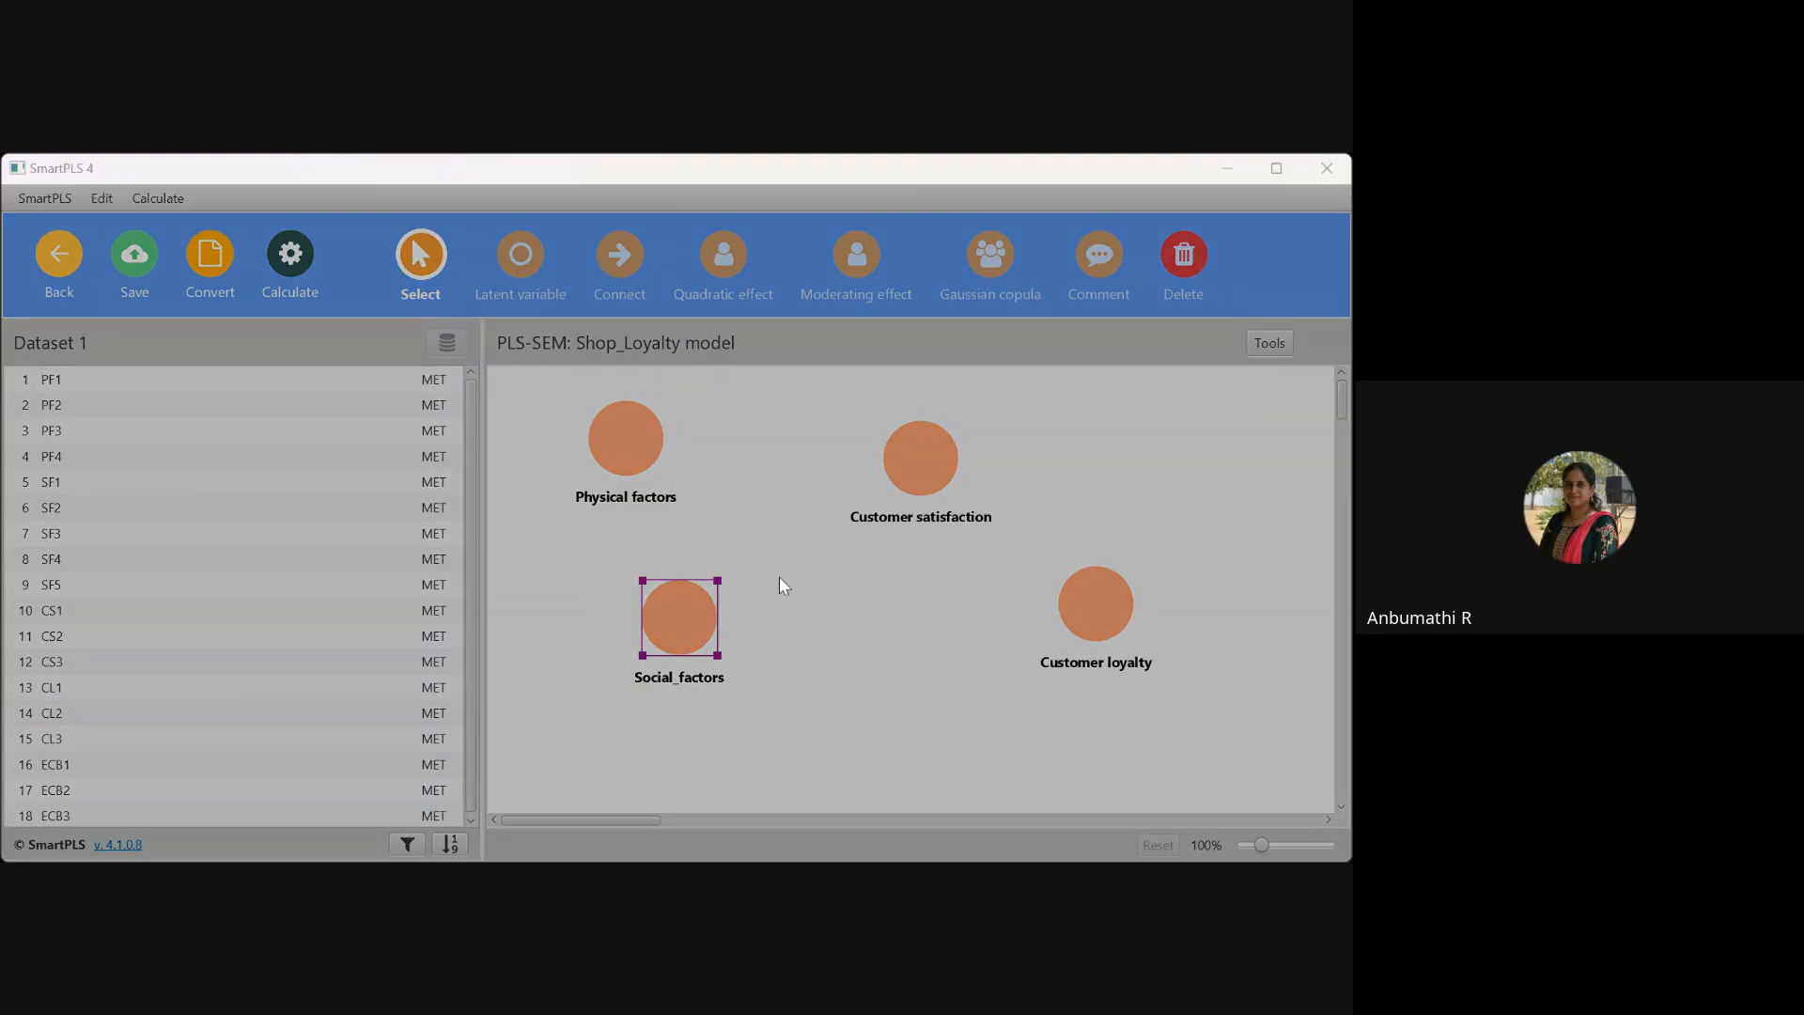
pyautogui.click(856, 249)
pyautogui.click(765, 663)
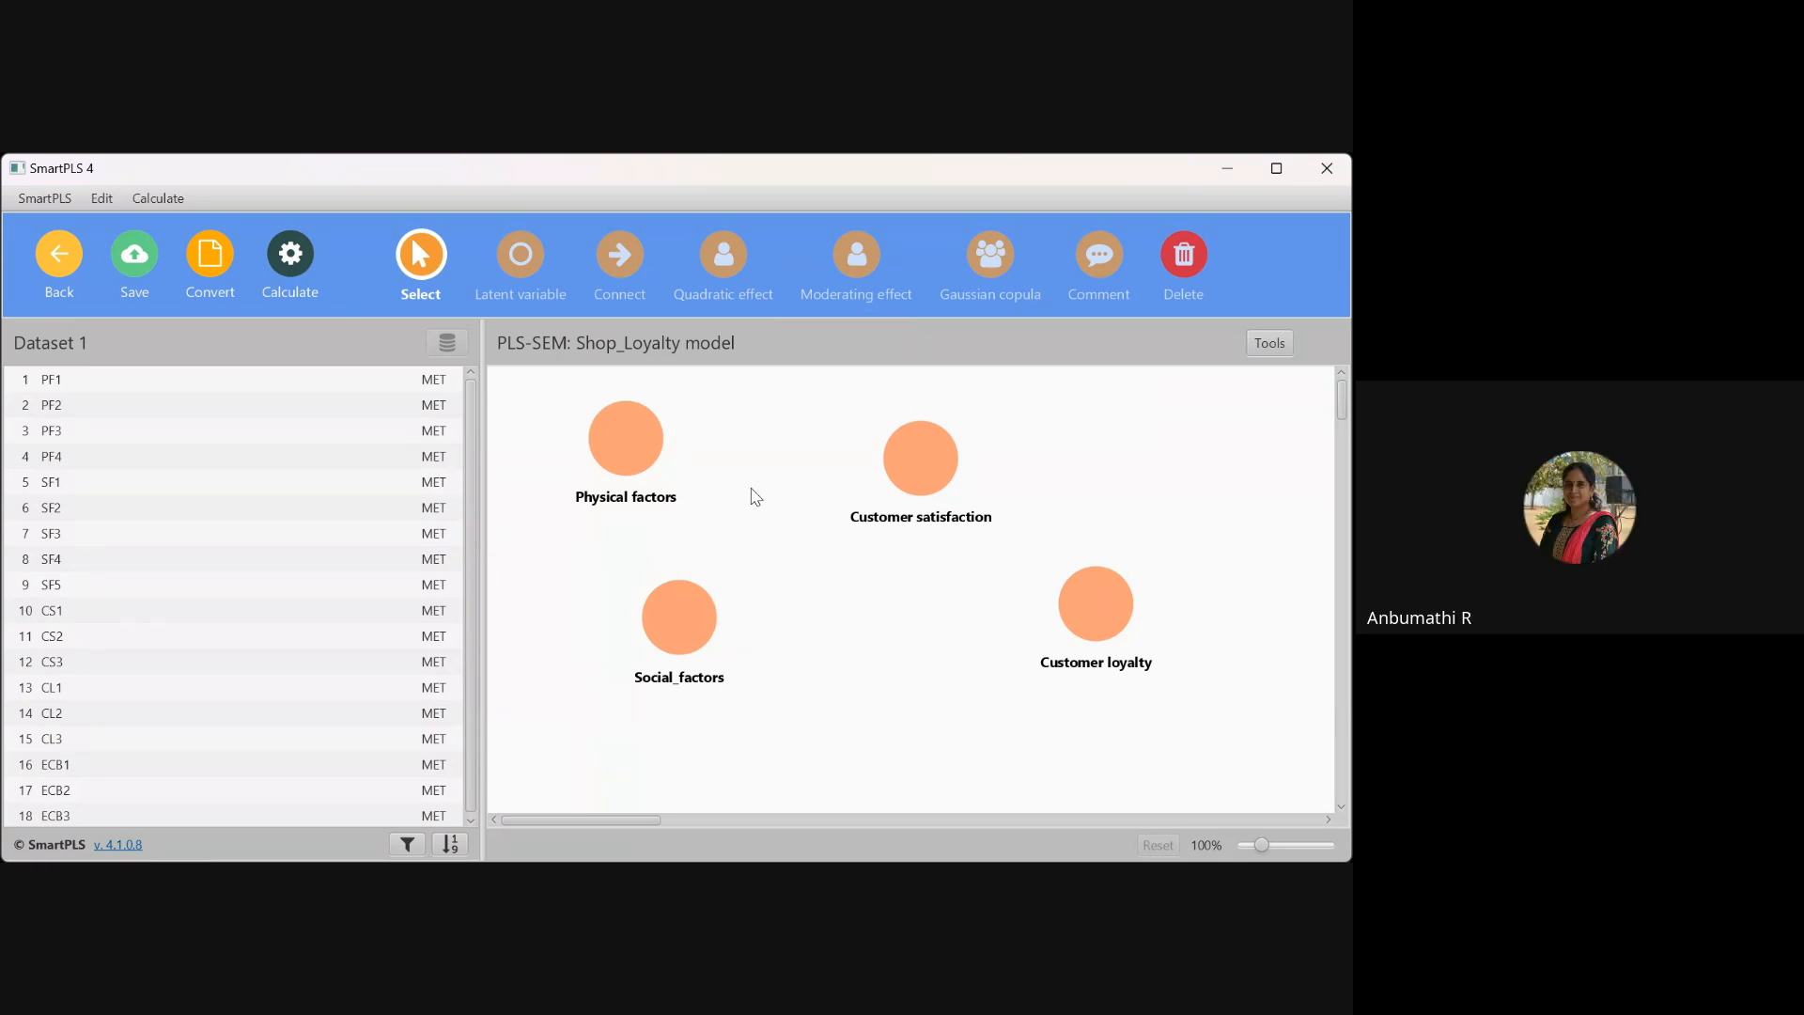
pyautogui.click(680, 628)
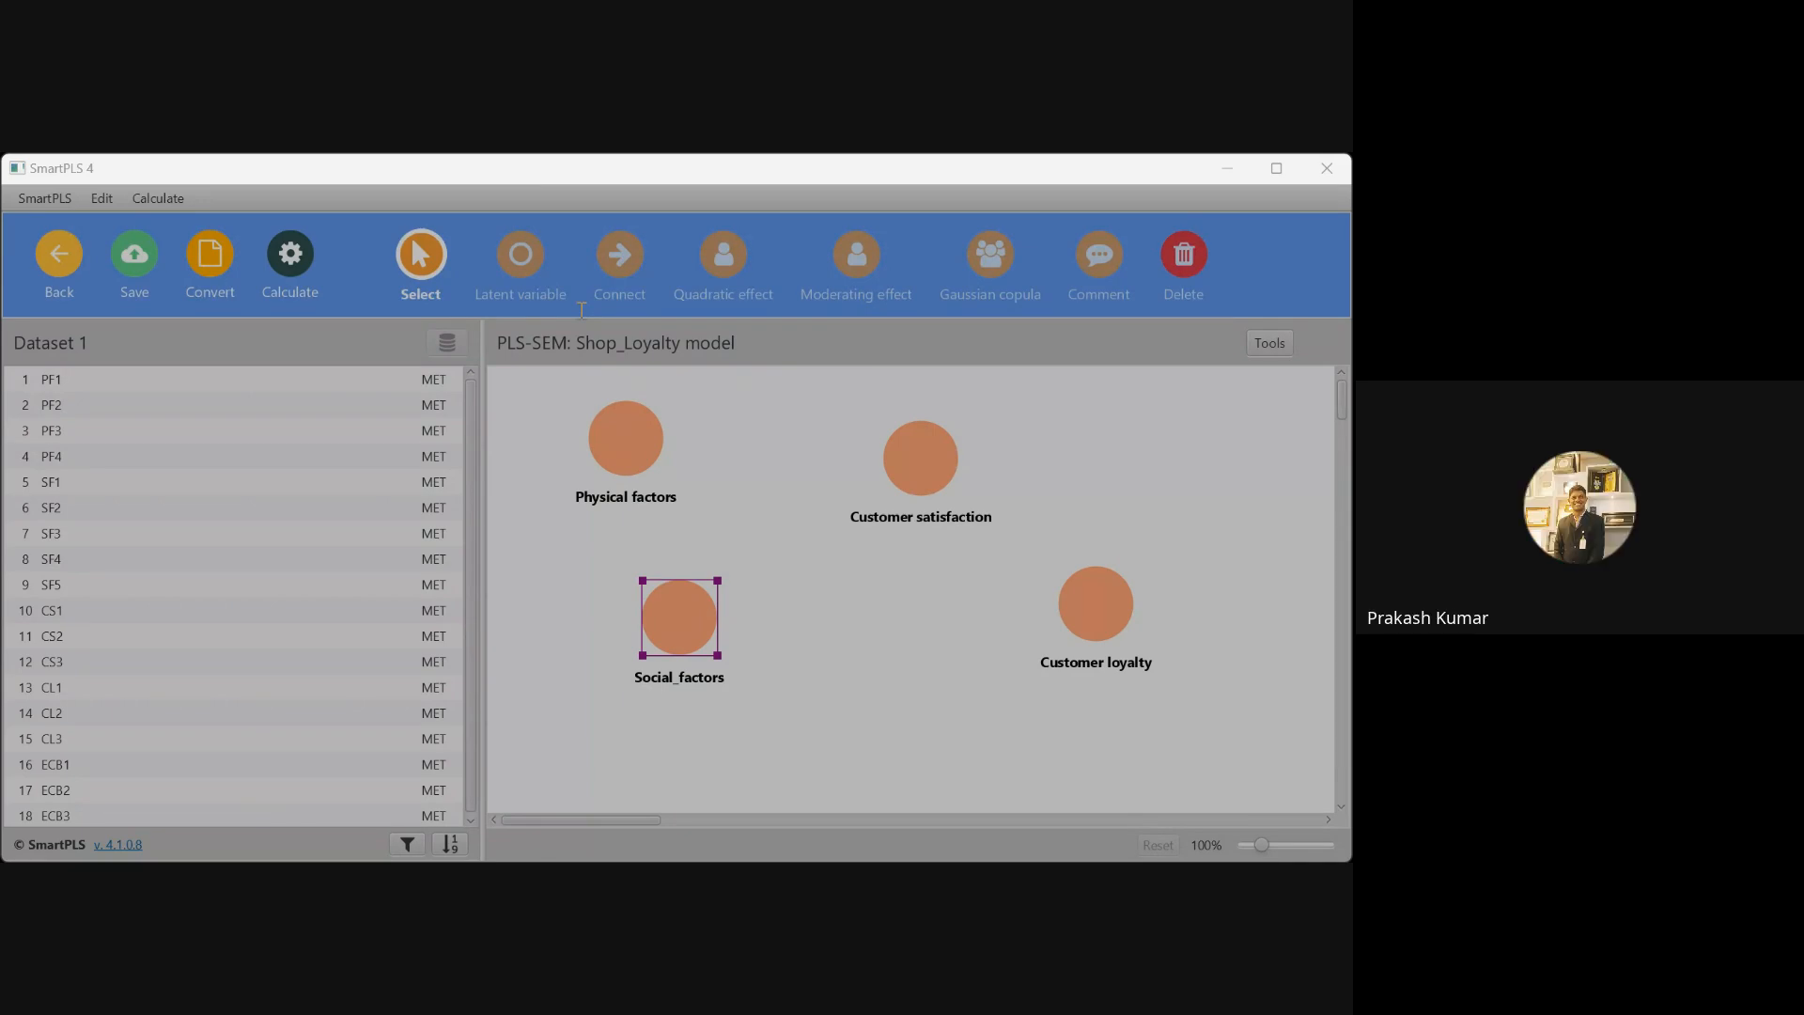
pyautogui.click(808, 790)
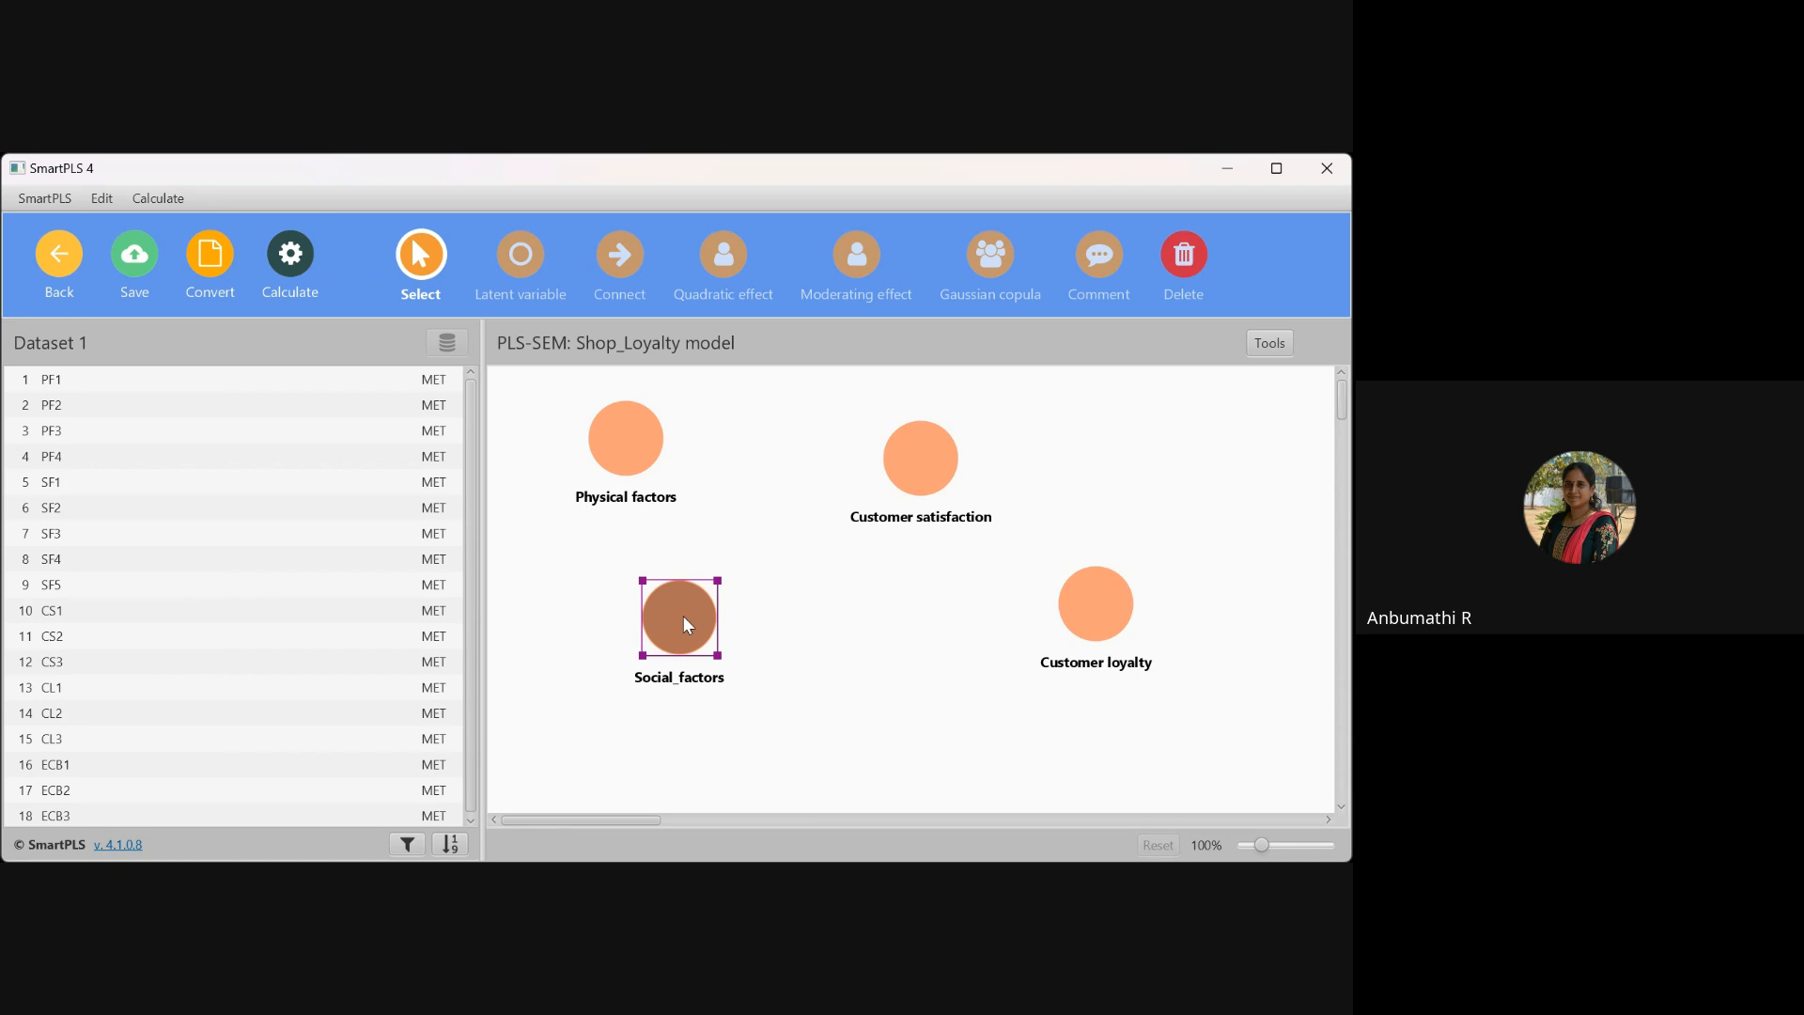
# Align Social_factors beneath Physical factors, lower Physical factors, and move Customer satisfaction level with it between the other constructs
pyautogui.moveTo(688, 625); pyautogui.dragTo(638, 707)
pyautogui.moveTo(635, 440); pyautogui.dragTo(634, 509)
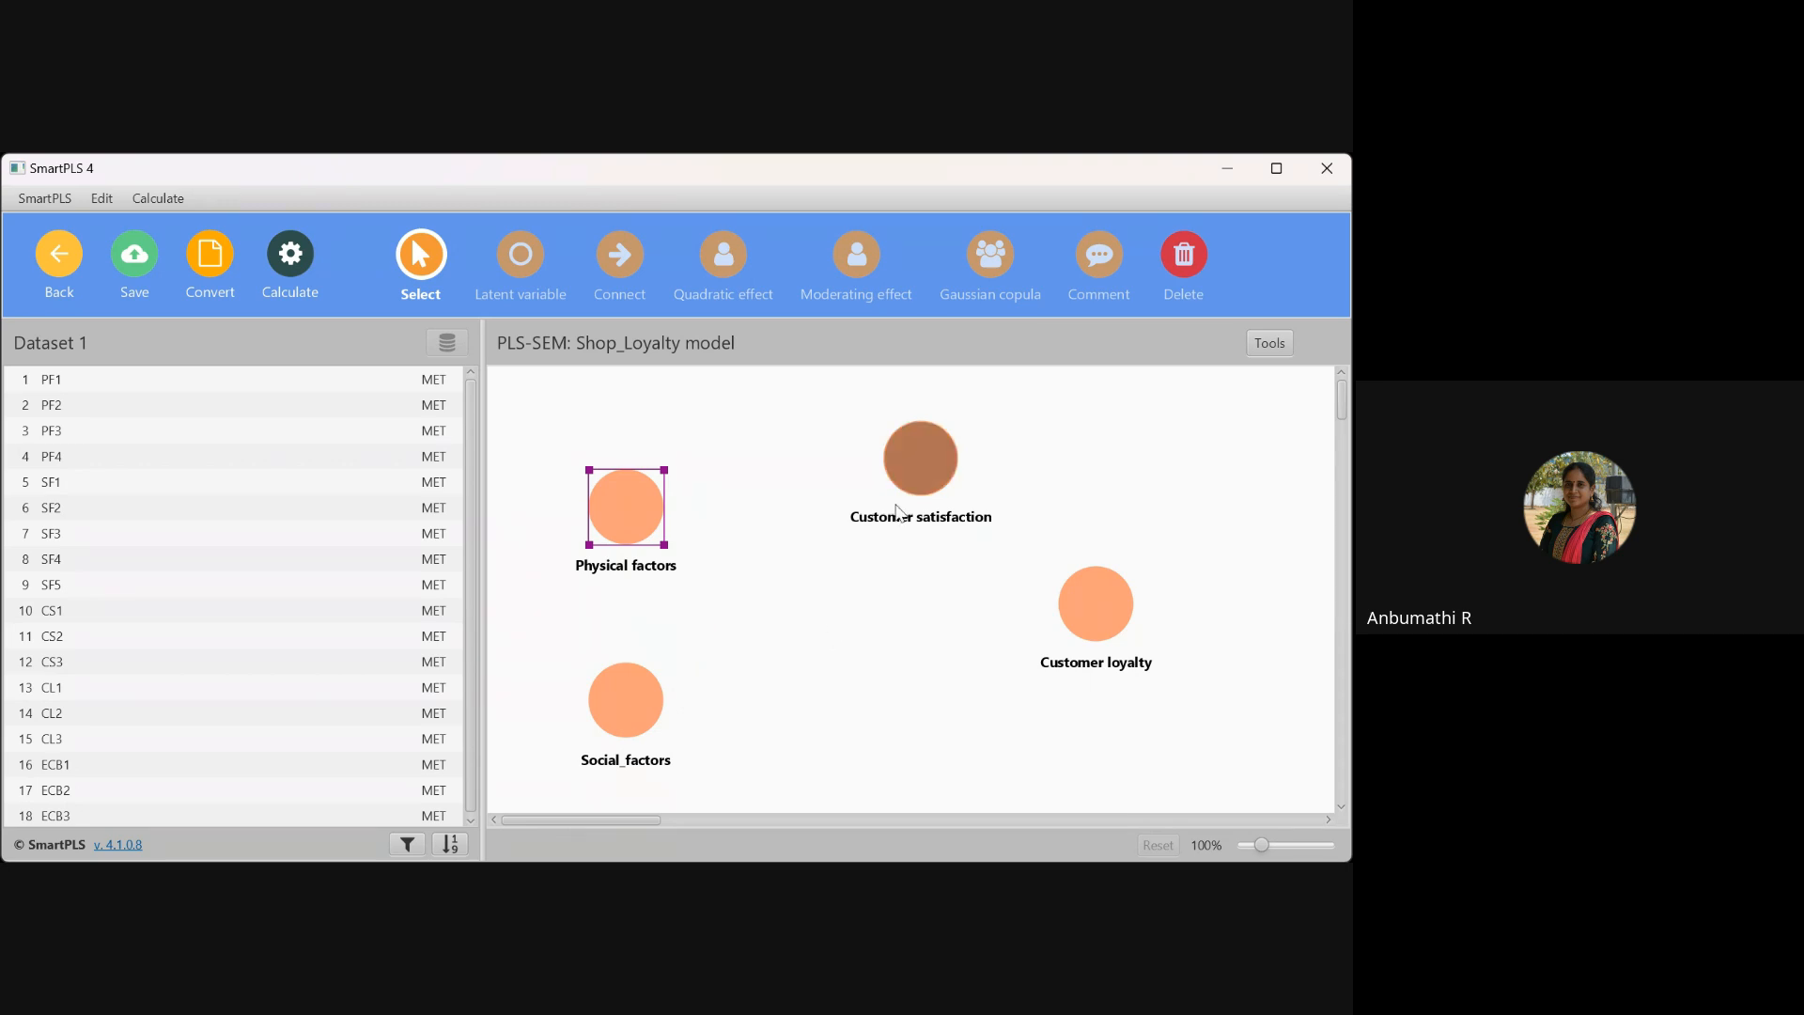
pyautogui.moveTo(917, 470); pyautogui.dragTo(872, 526)
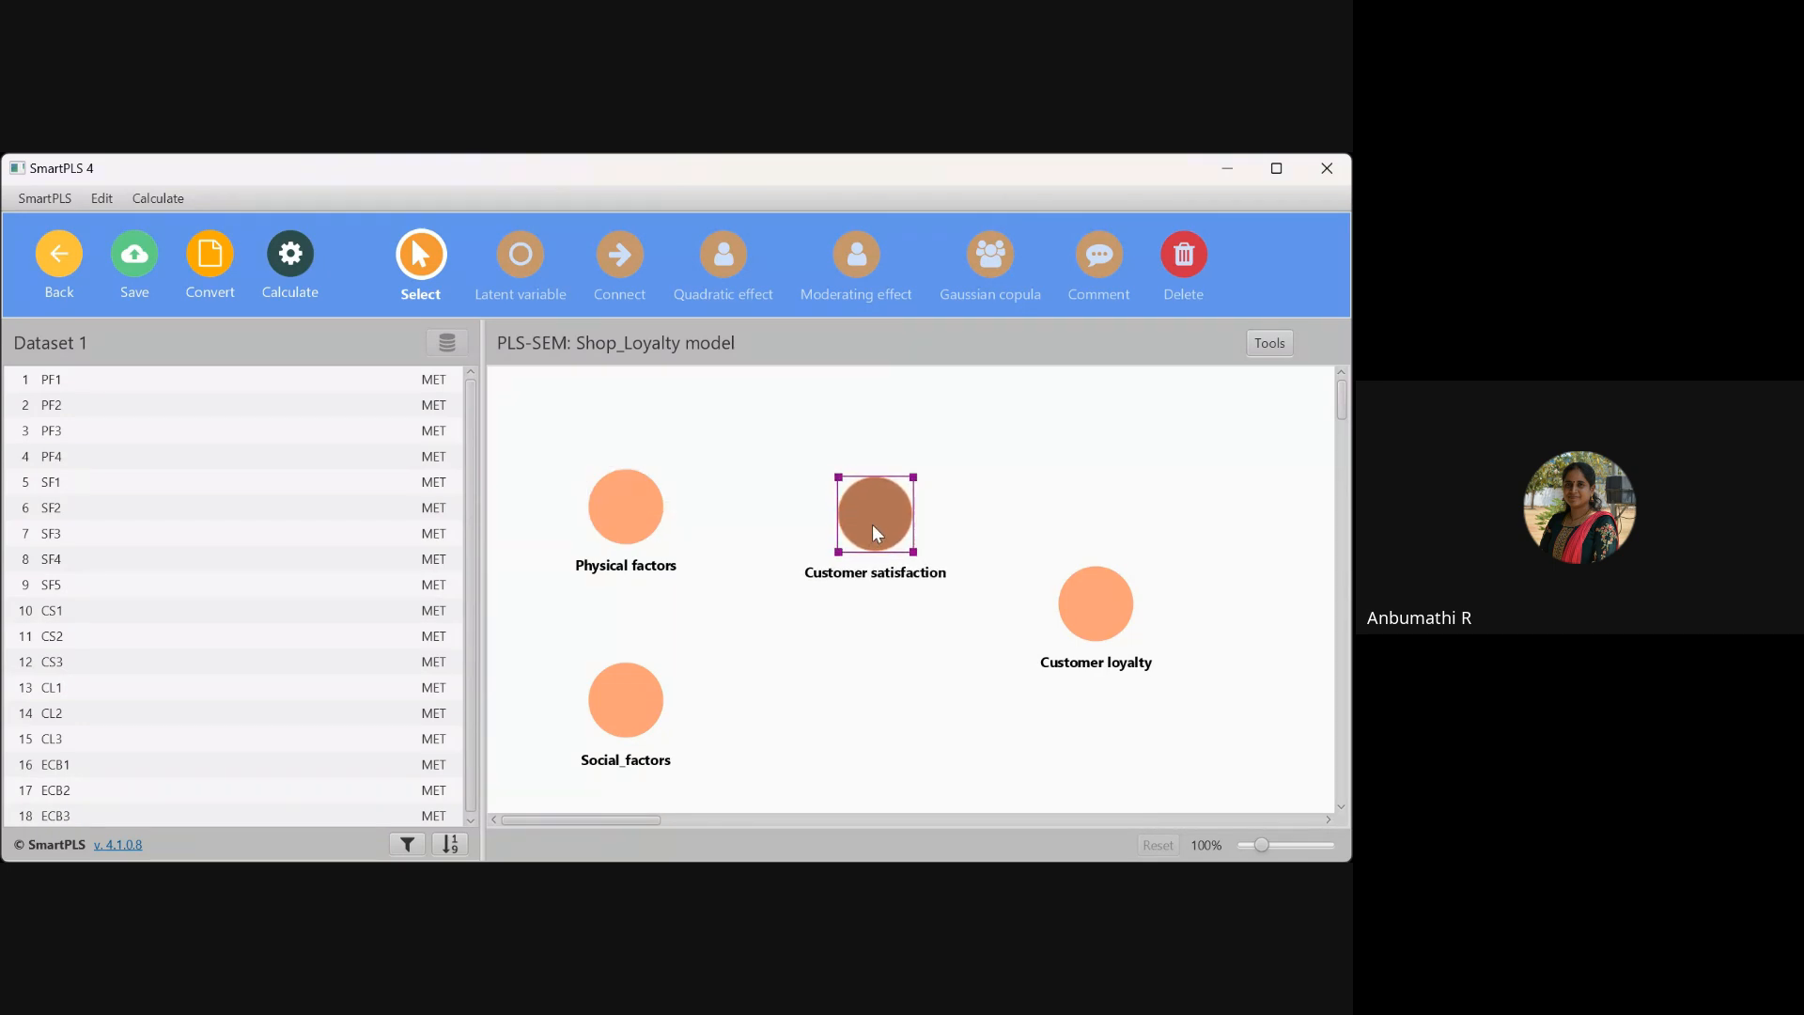
# Lower Customer loyalty and connect Physical factors and Social_factors to Customer satisfaction, and Customer satisfaction to Customer loyalty
pyautogui.moveTo(1080, 609); pyautogui.dragTo(1141, 670)
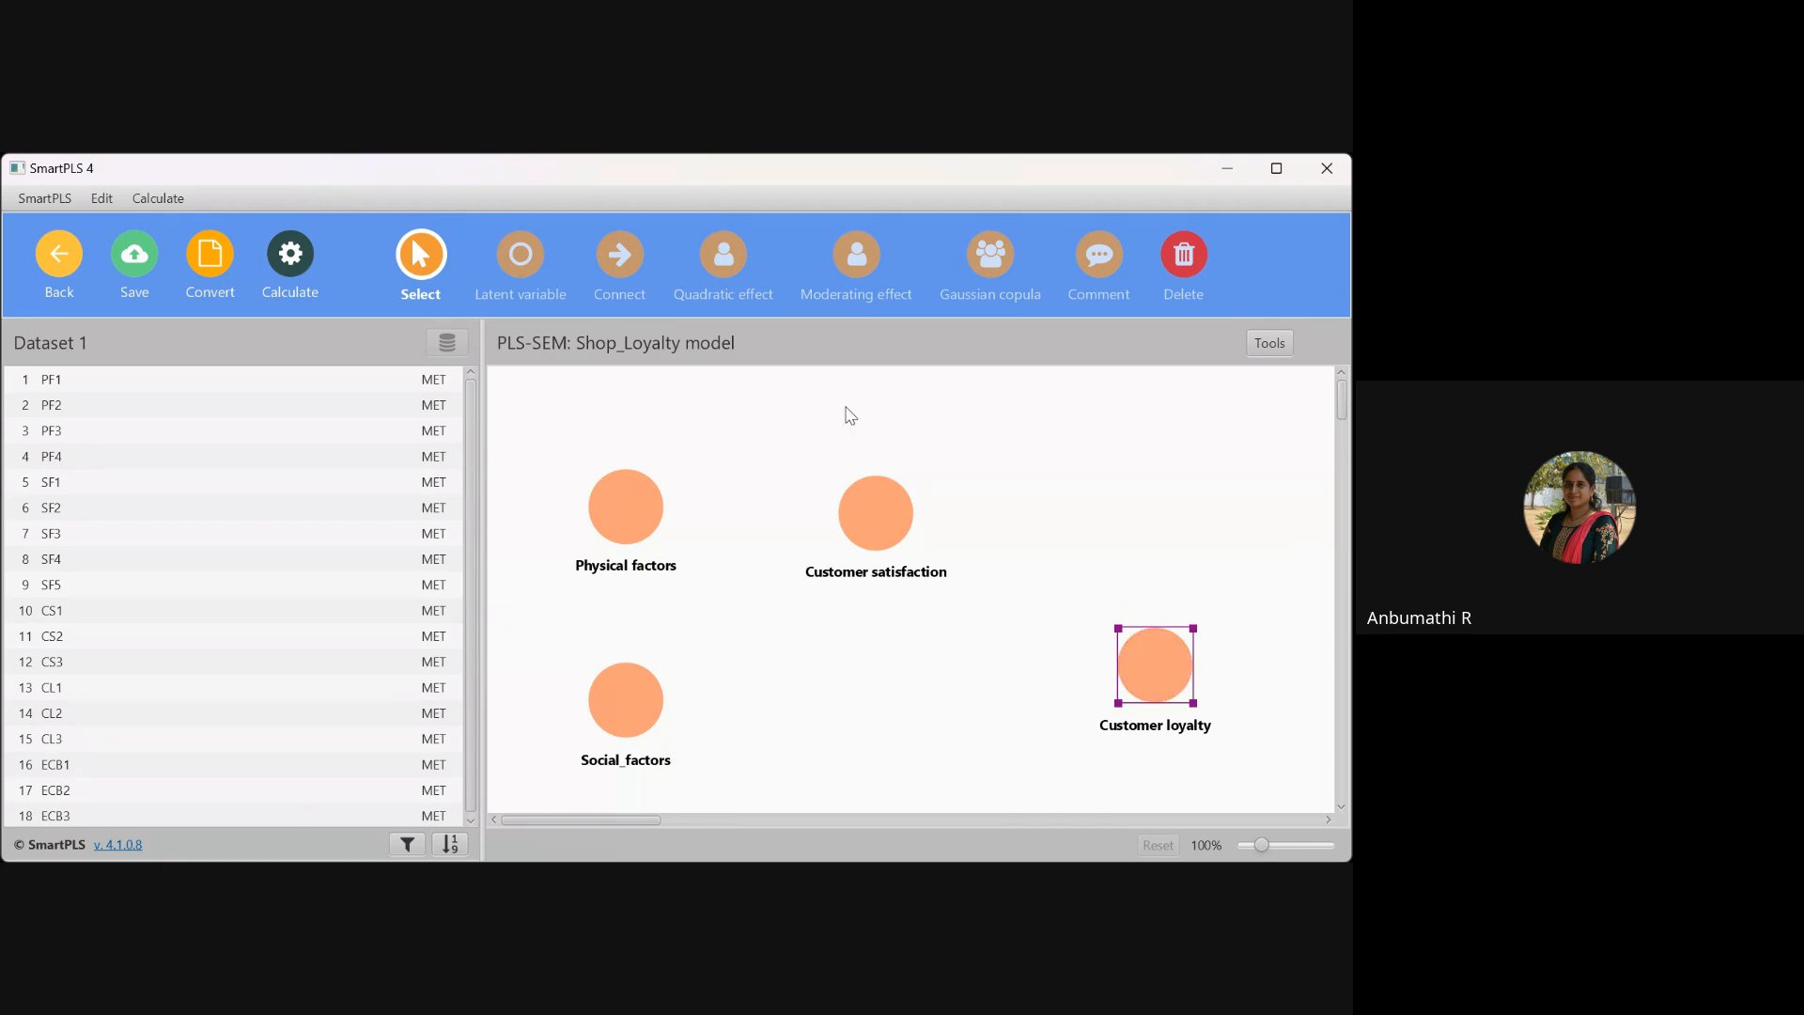
pyautogui.click(620, 270)
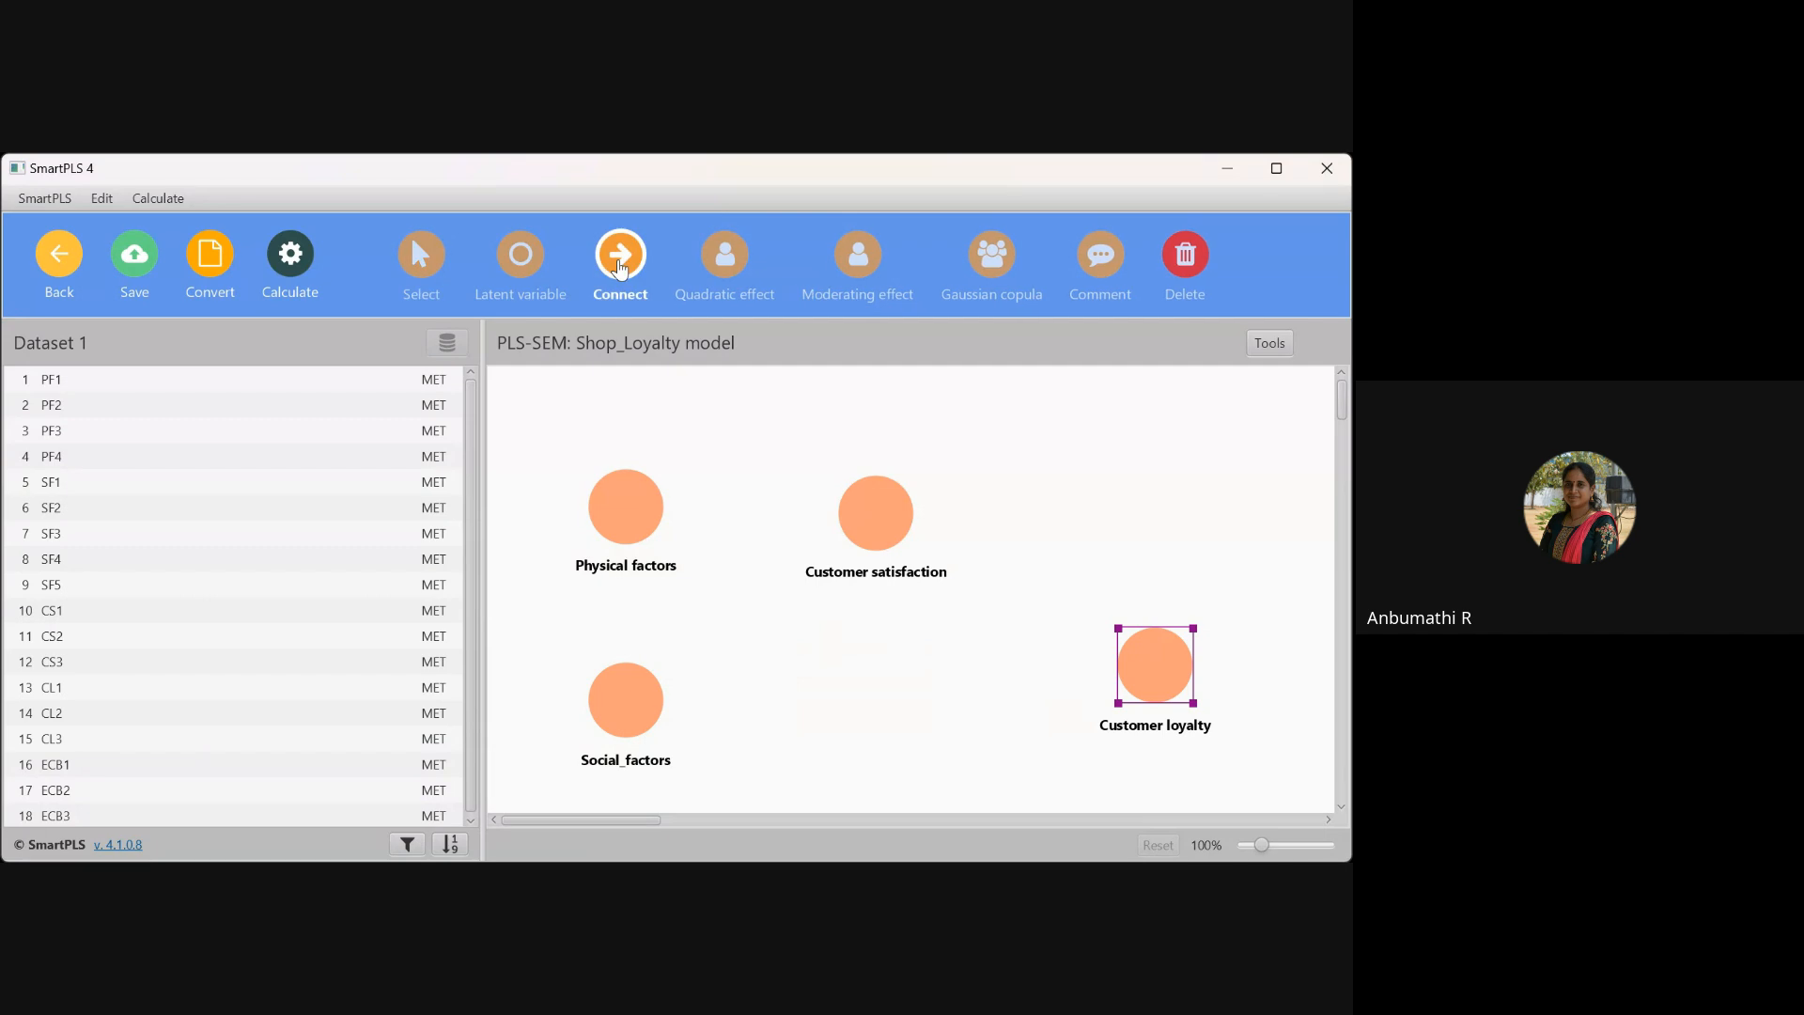
pyautogui.click(627, 511)
pyautogui.click(874, 524)
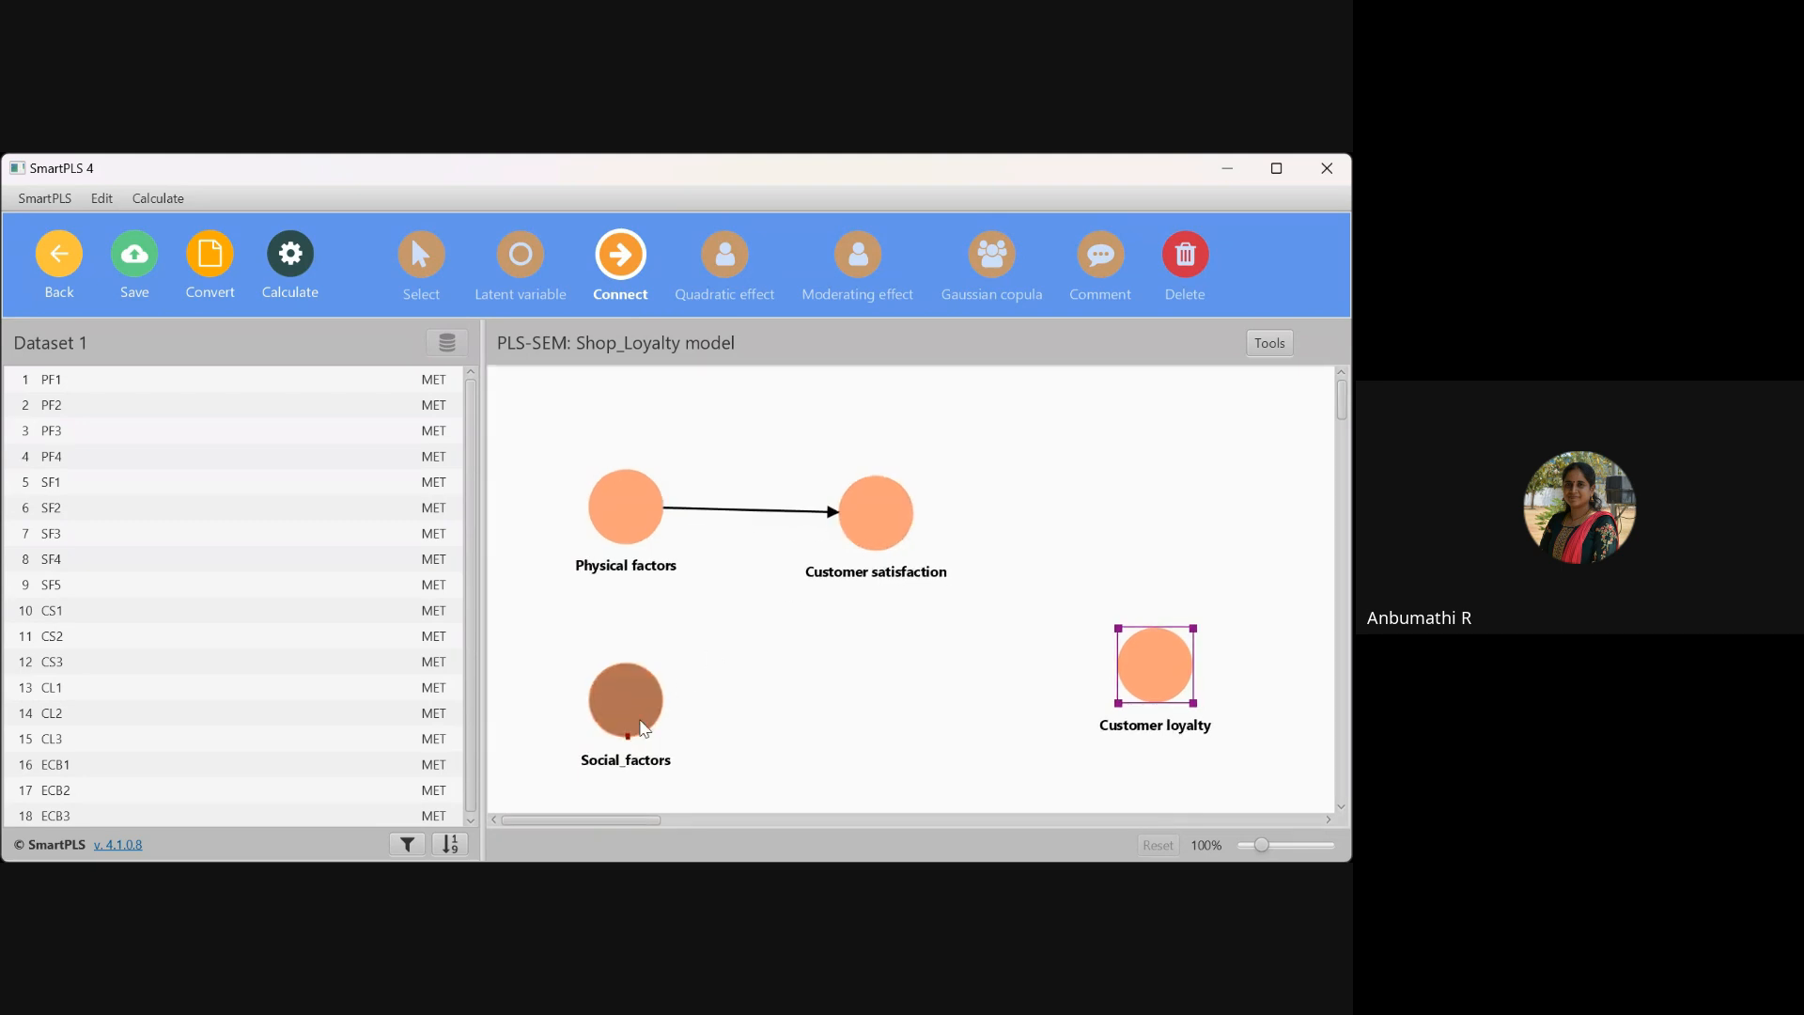
pyautogui.click(629, 739)
pyautogui.click(861, 545)
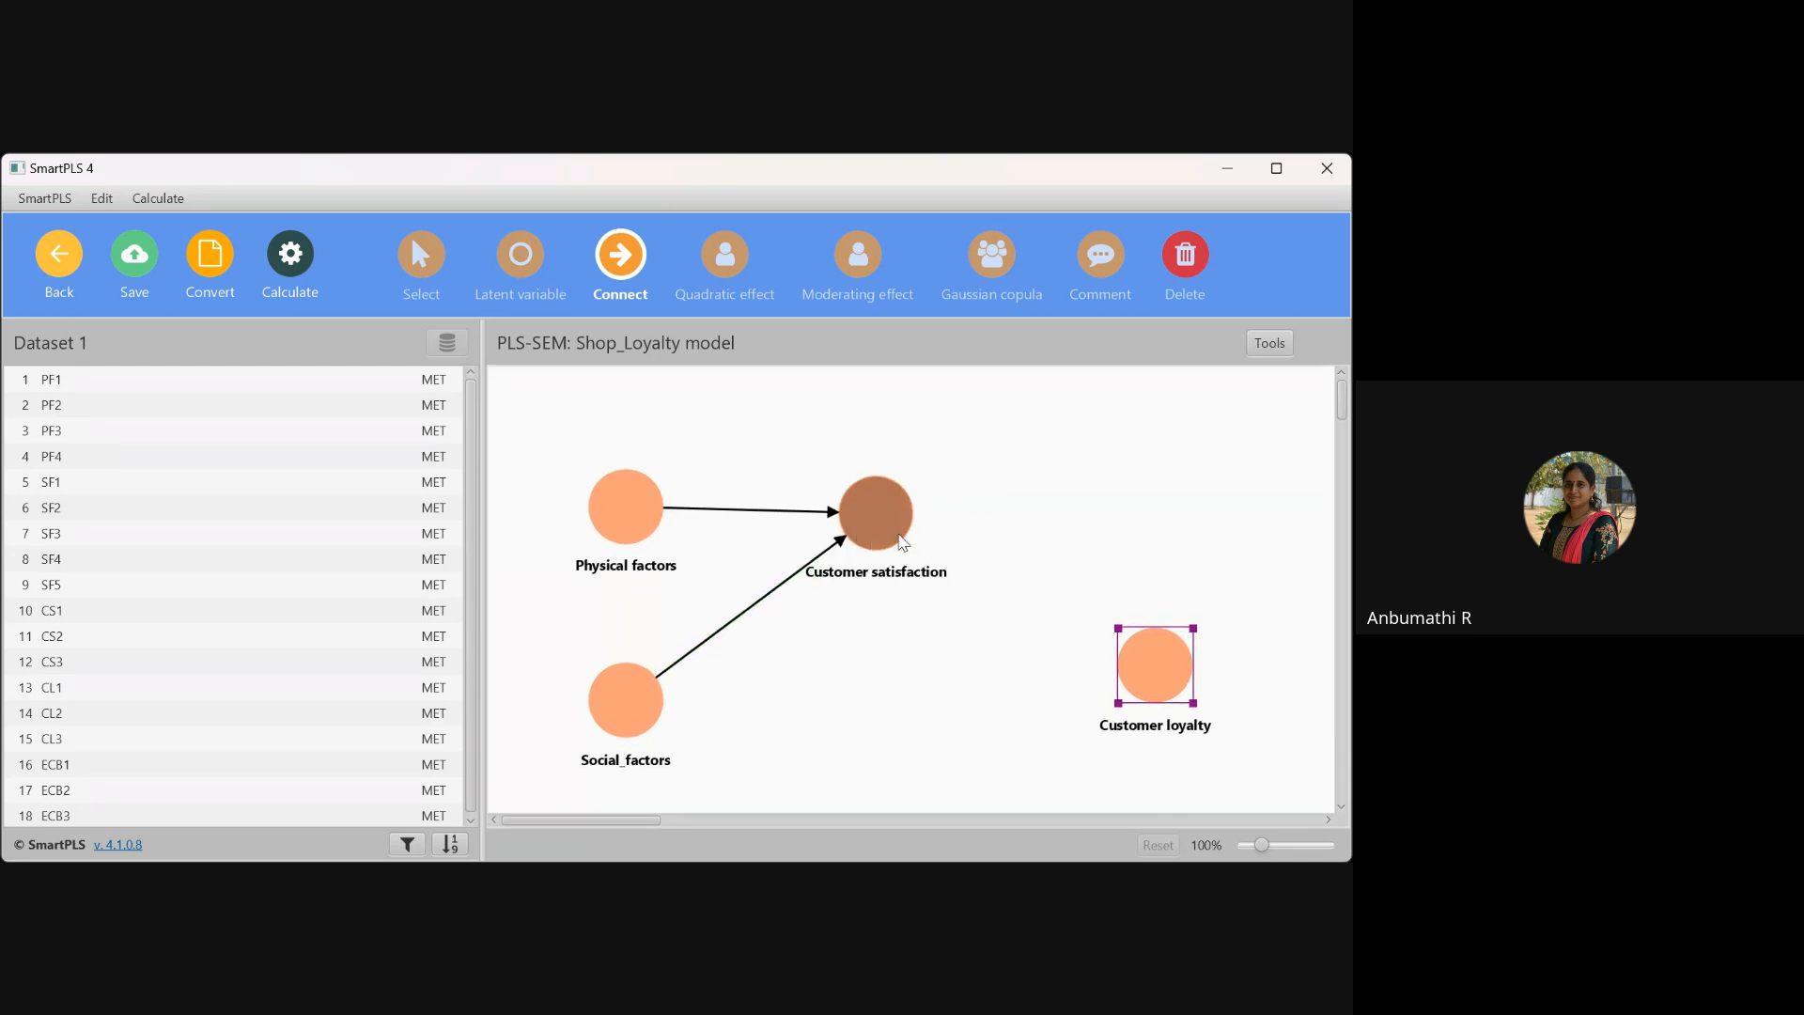
pyautogui.click(908, 526)
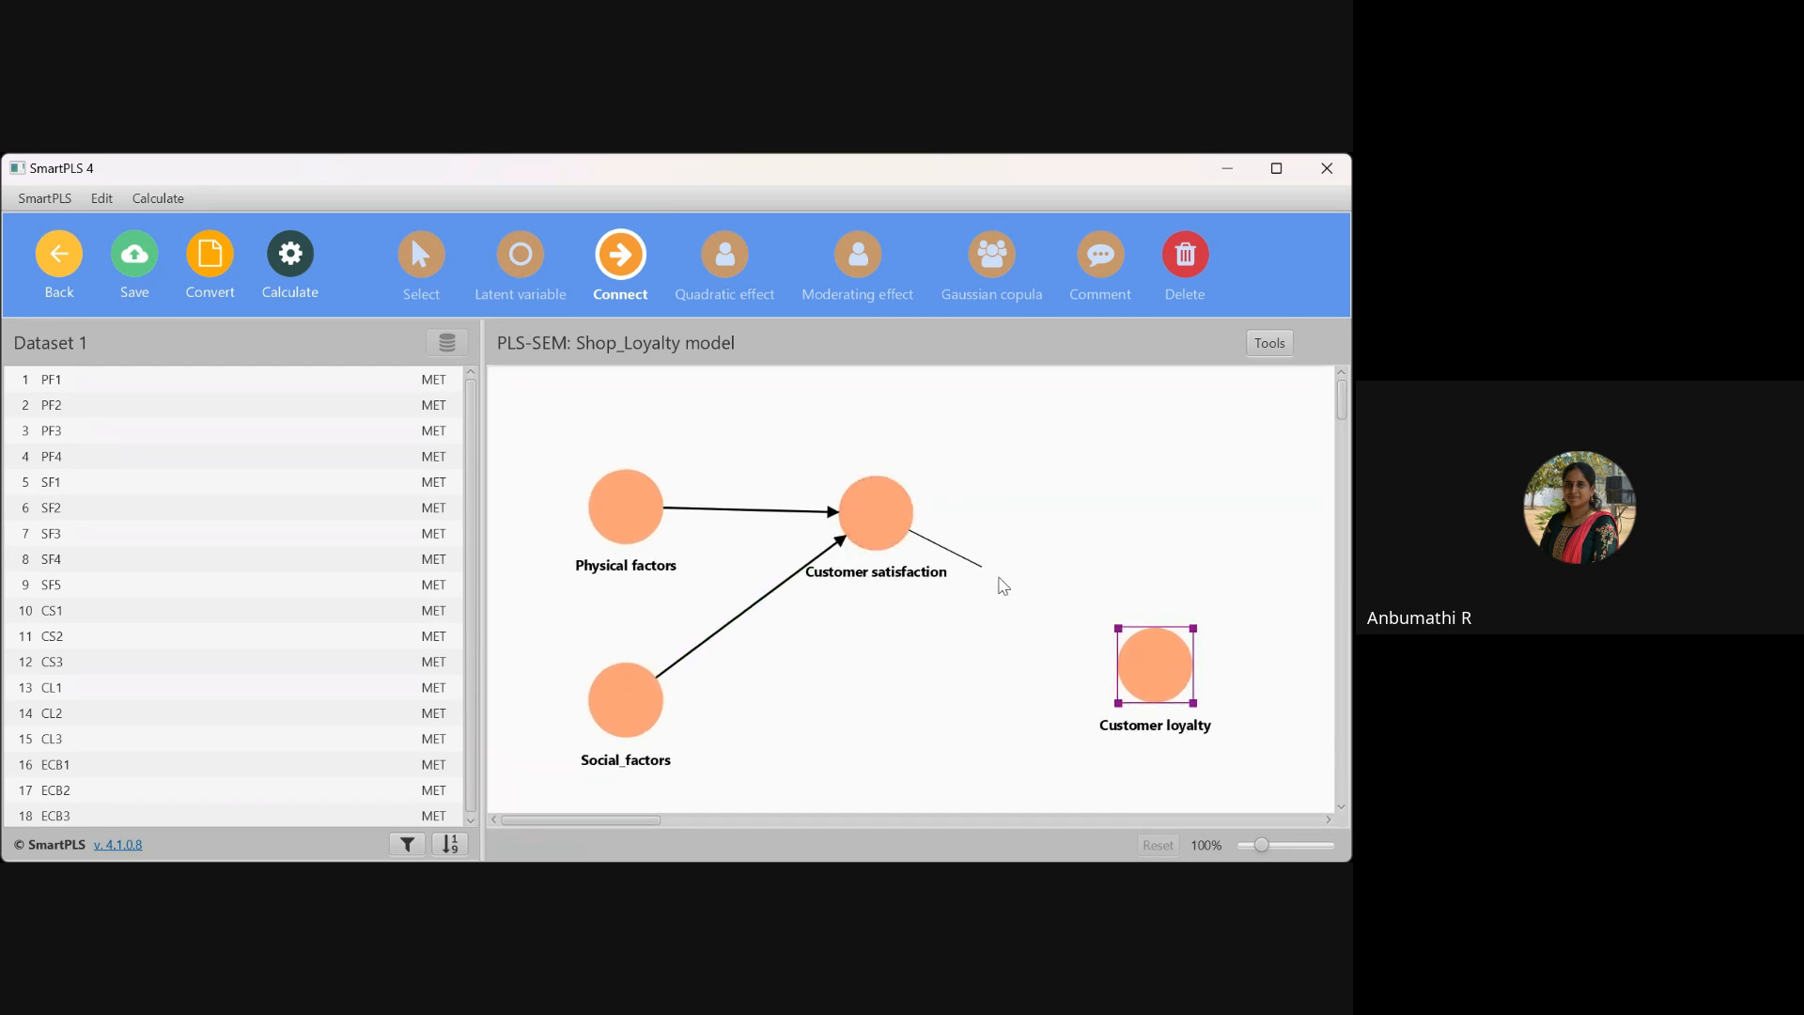
pyautogui.click(1156, 666)
# Move Physical factors and Social_factors farther left and slightly lower, away from Customer satisfaction
pyautogui.click(420, 255)
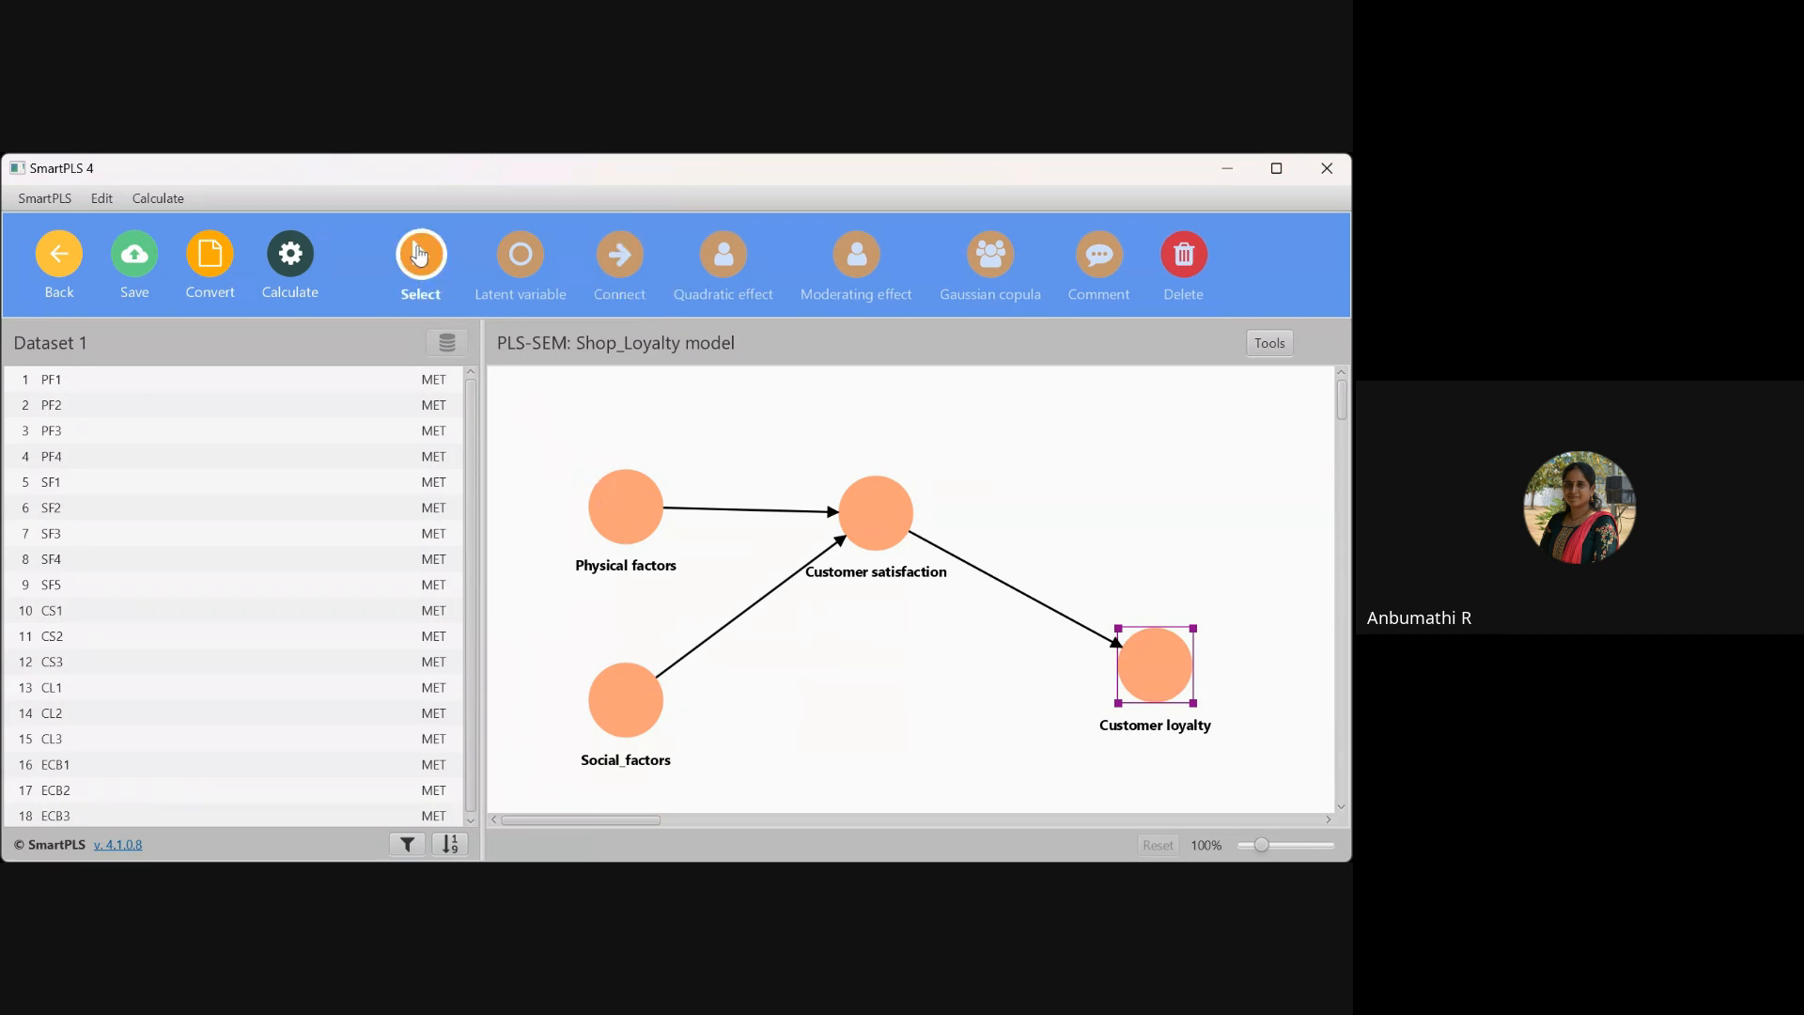
pyautogui.moveTo(622, 511); pyautogui.dragTo(573, 526)
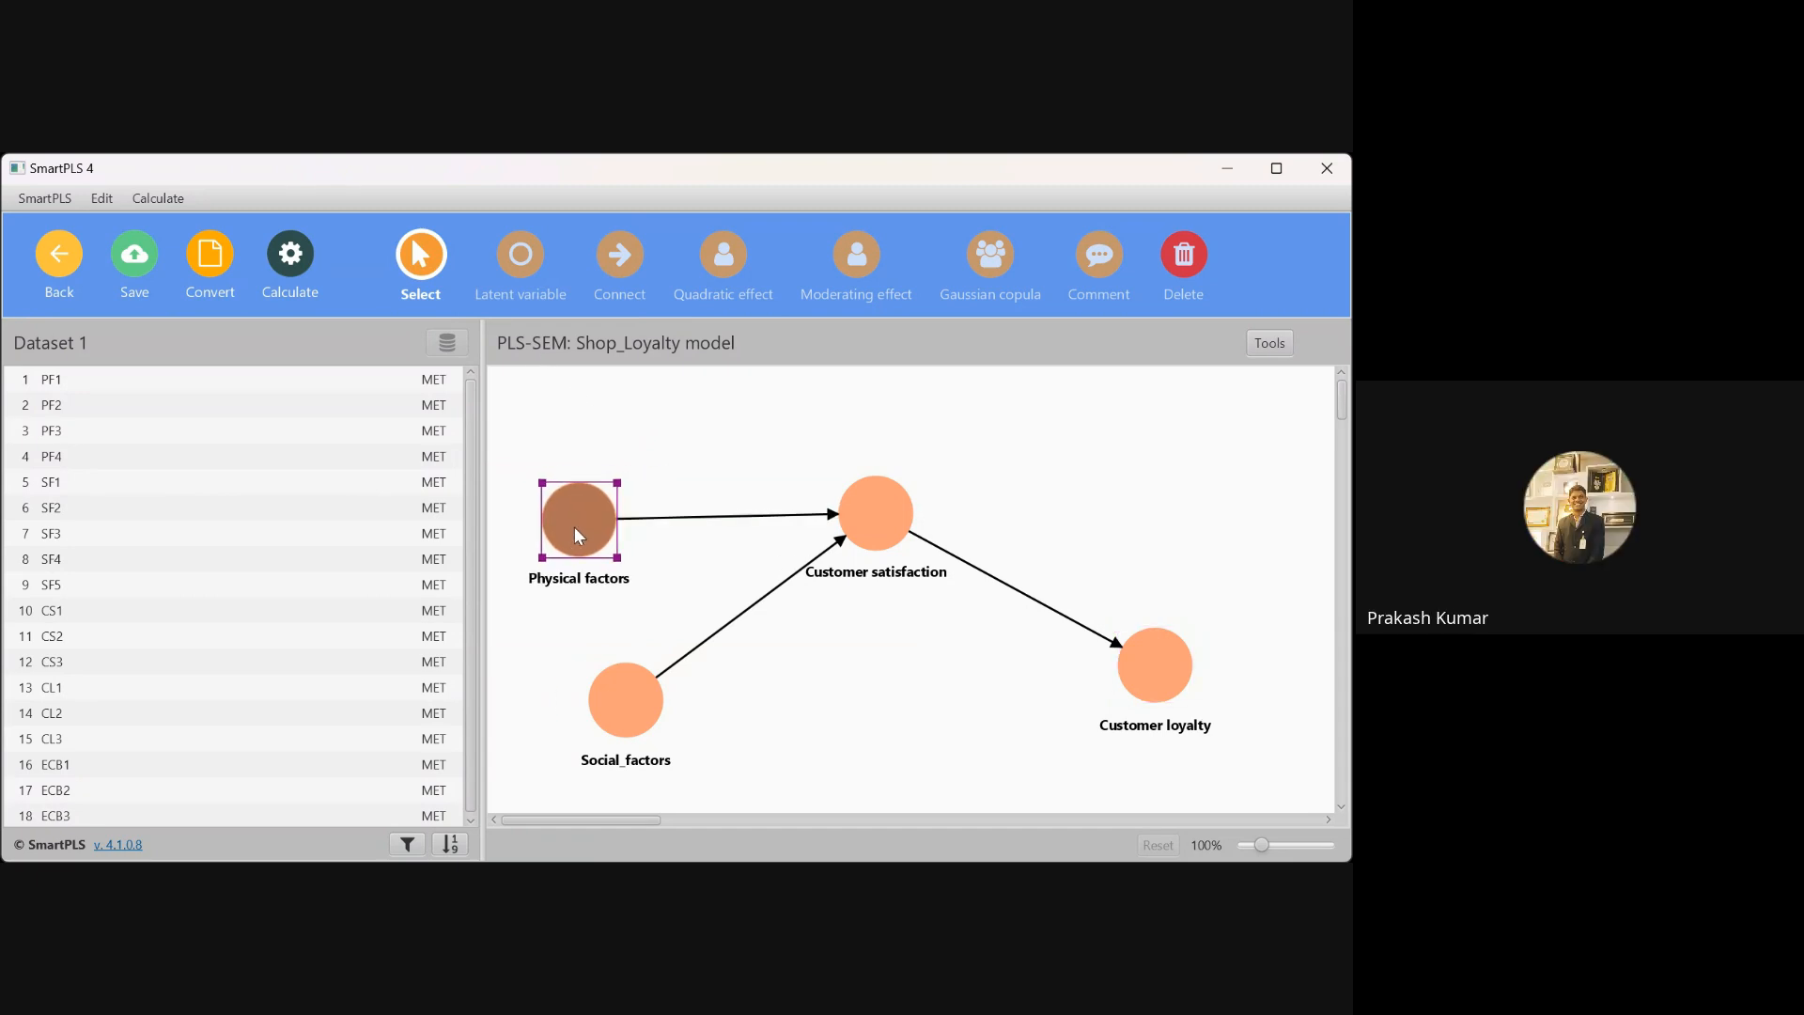
pyautogui.moveTo(627, 722); pyautogui.dragTo(601, 751)
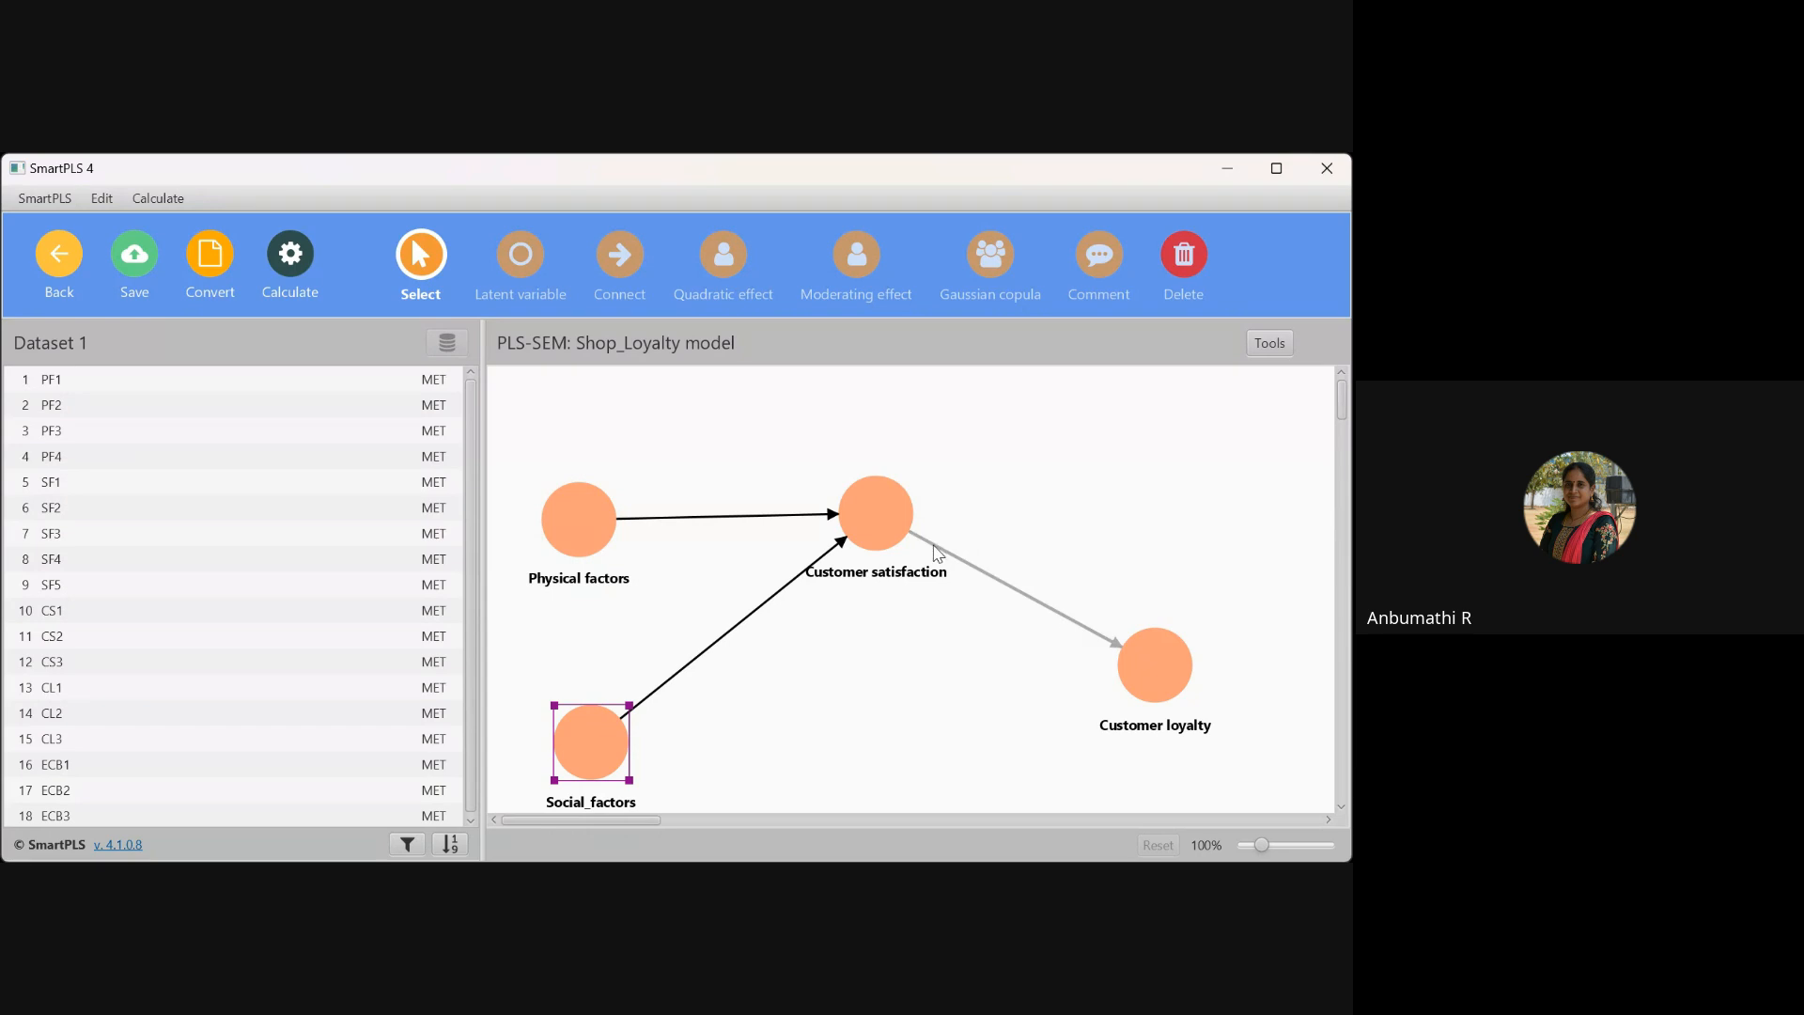
# Delete the path from Customer satisfaction to Customer loyalty and draw it again
pyautogui.click(1000, 588)
pyautogui.press('Delete')
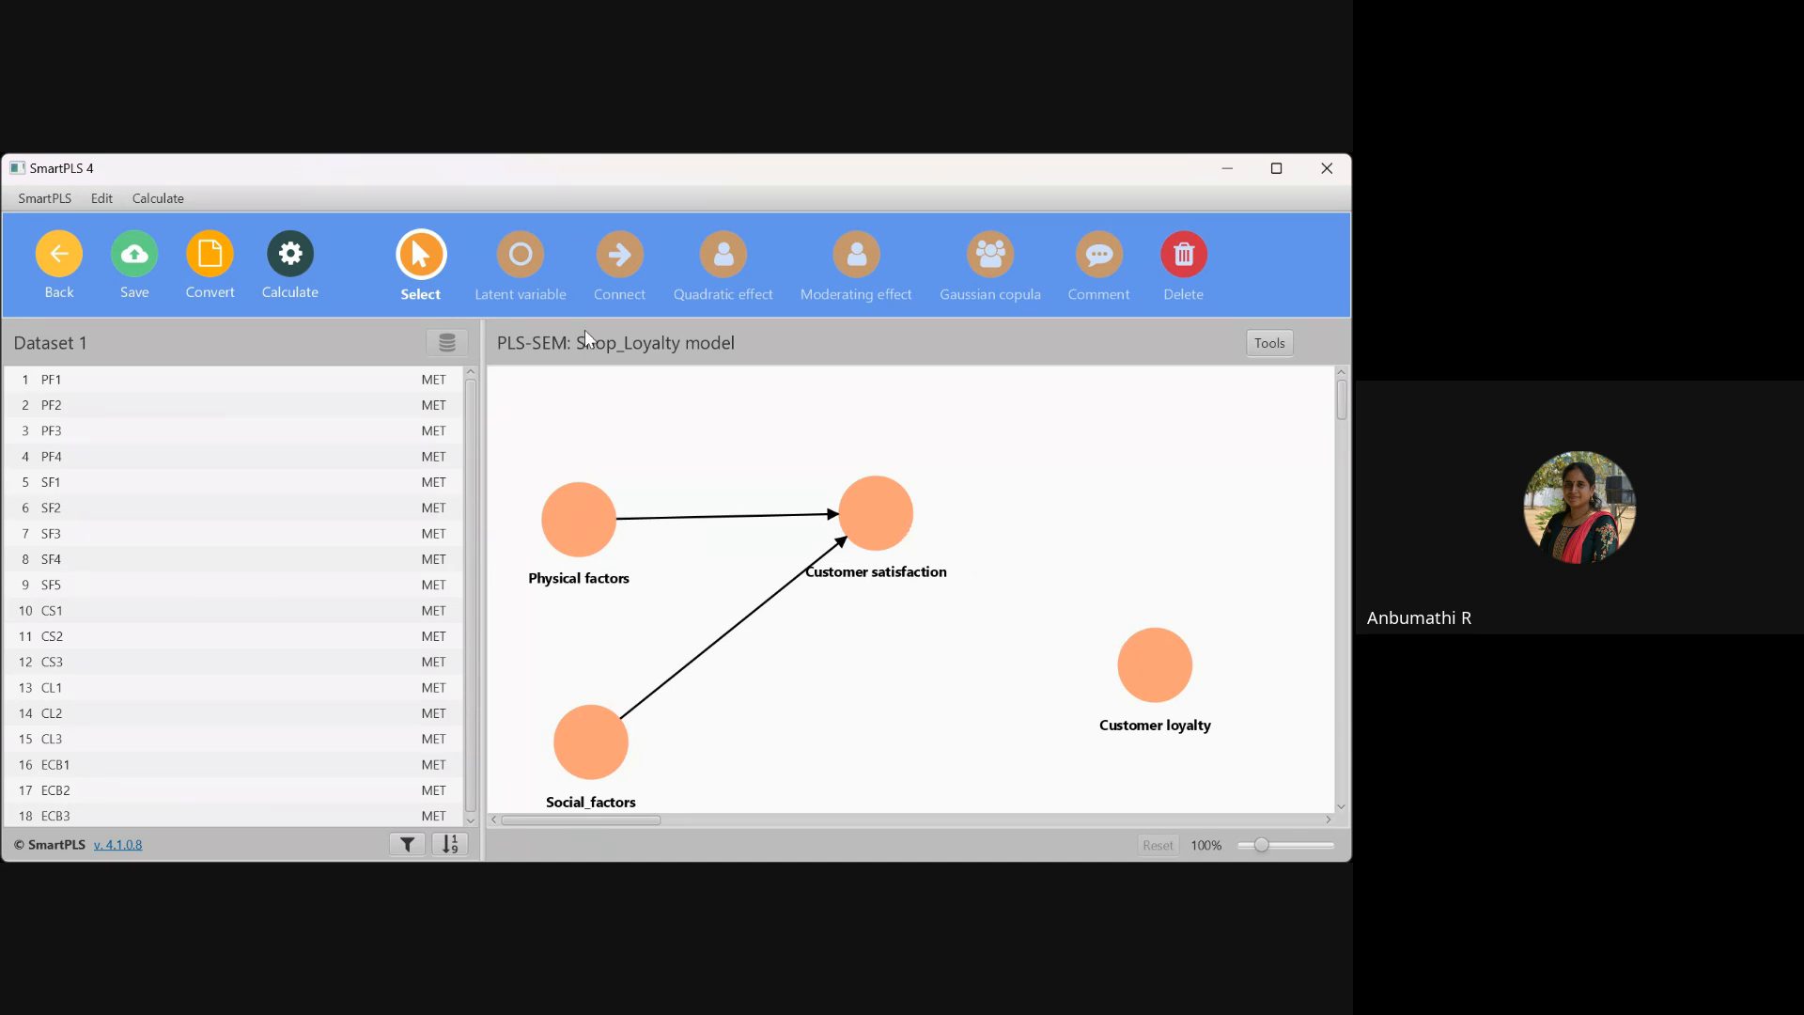
pyautogui.click(619, 265)
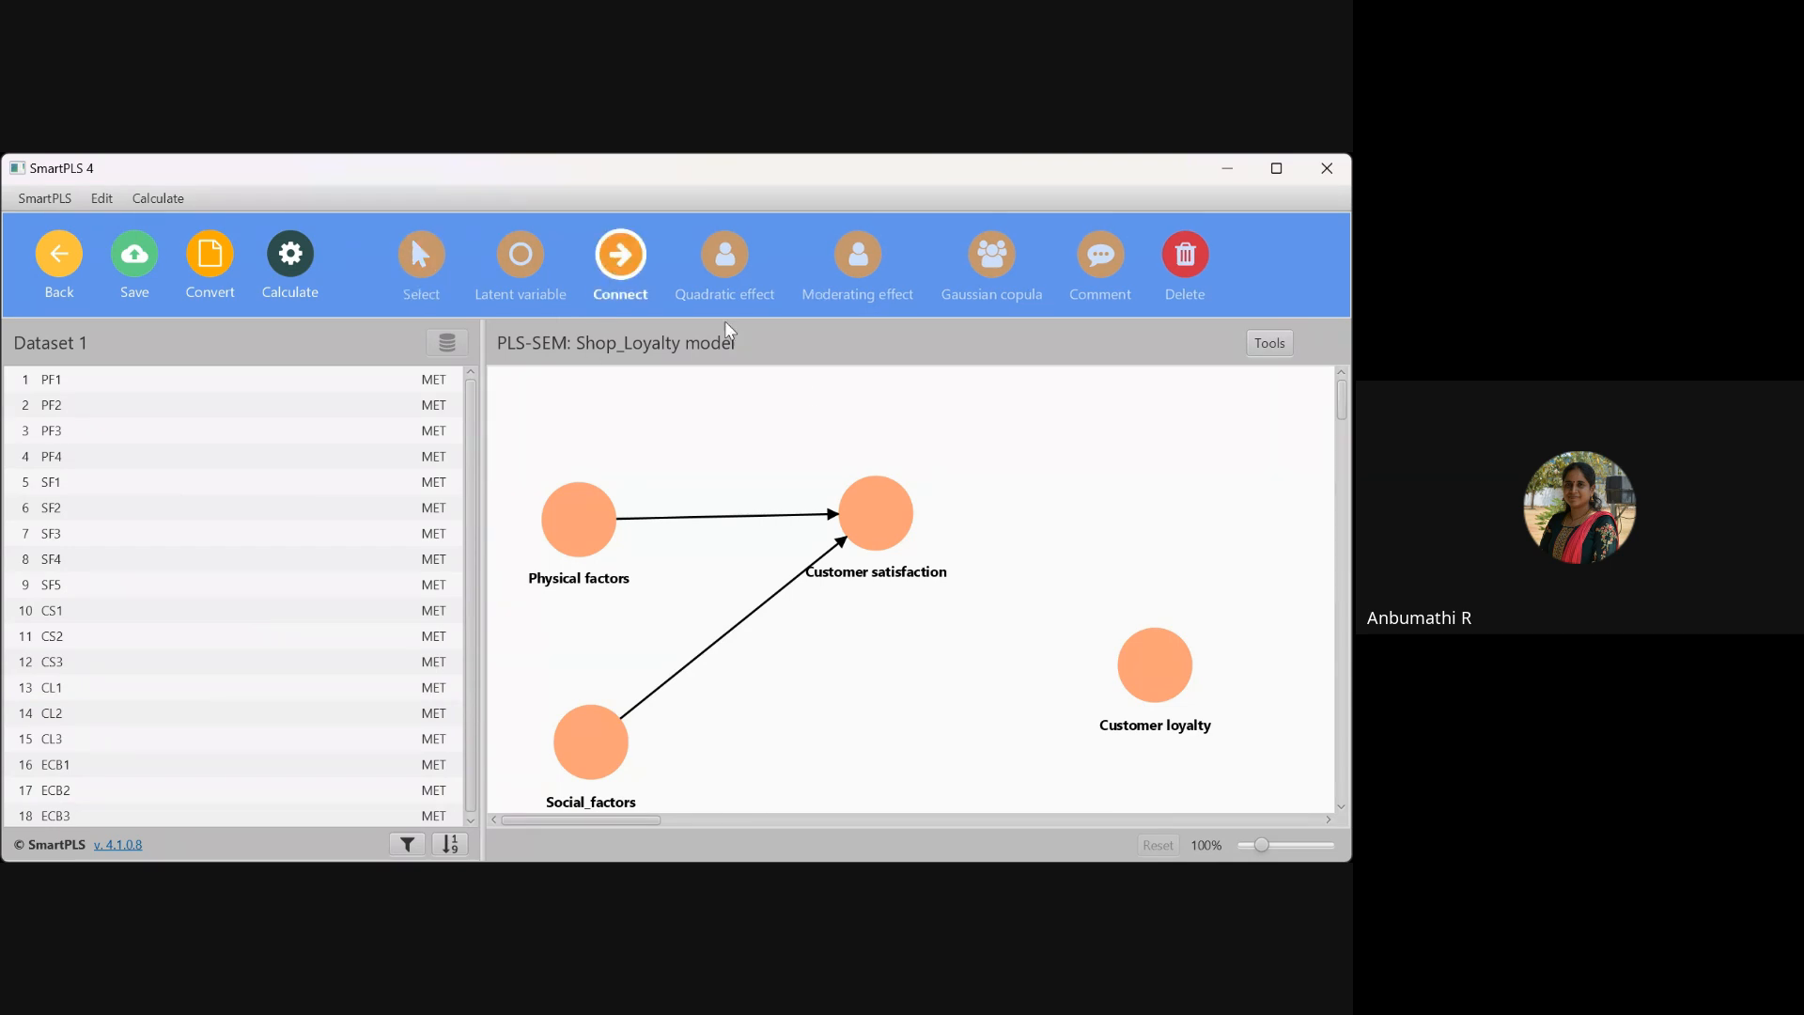
pyautogui.click(876, 519)
pyautogui.click(1129, 663)
# Raise Customer satisfaction above the other latent variables, lower Physical factors, and shift Social_factors slightly right
pyautogui.click(432, 259)
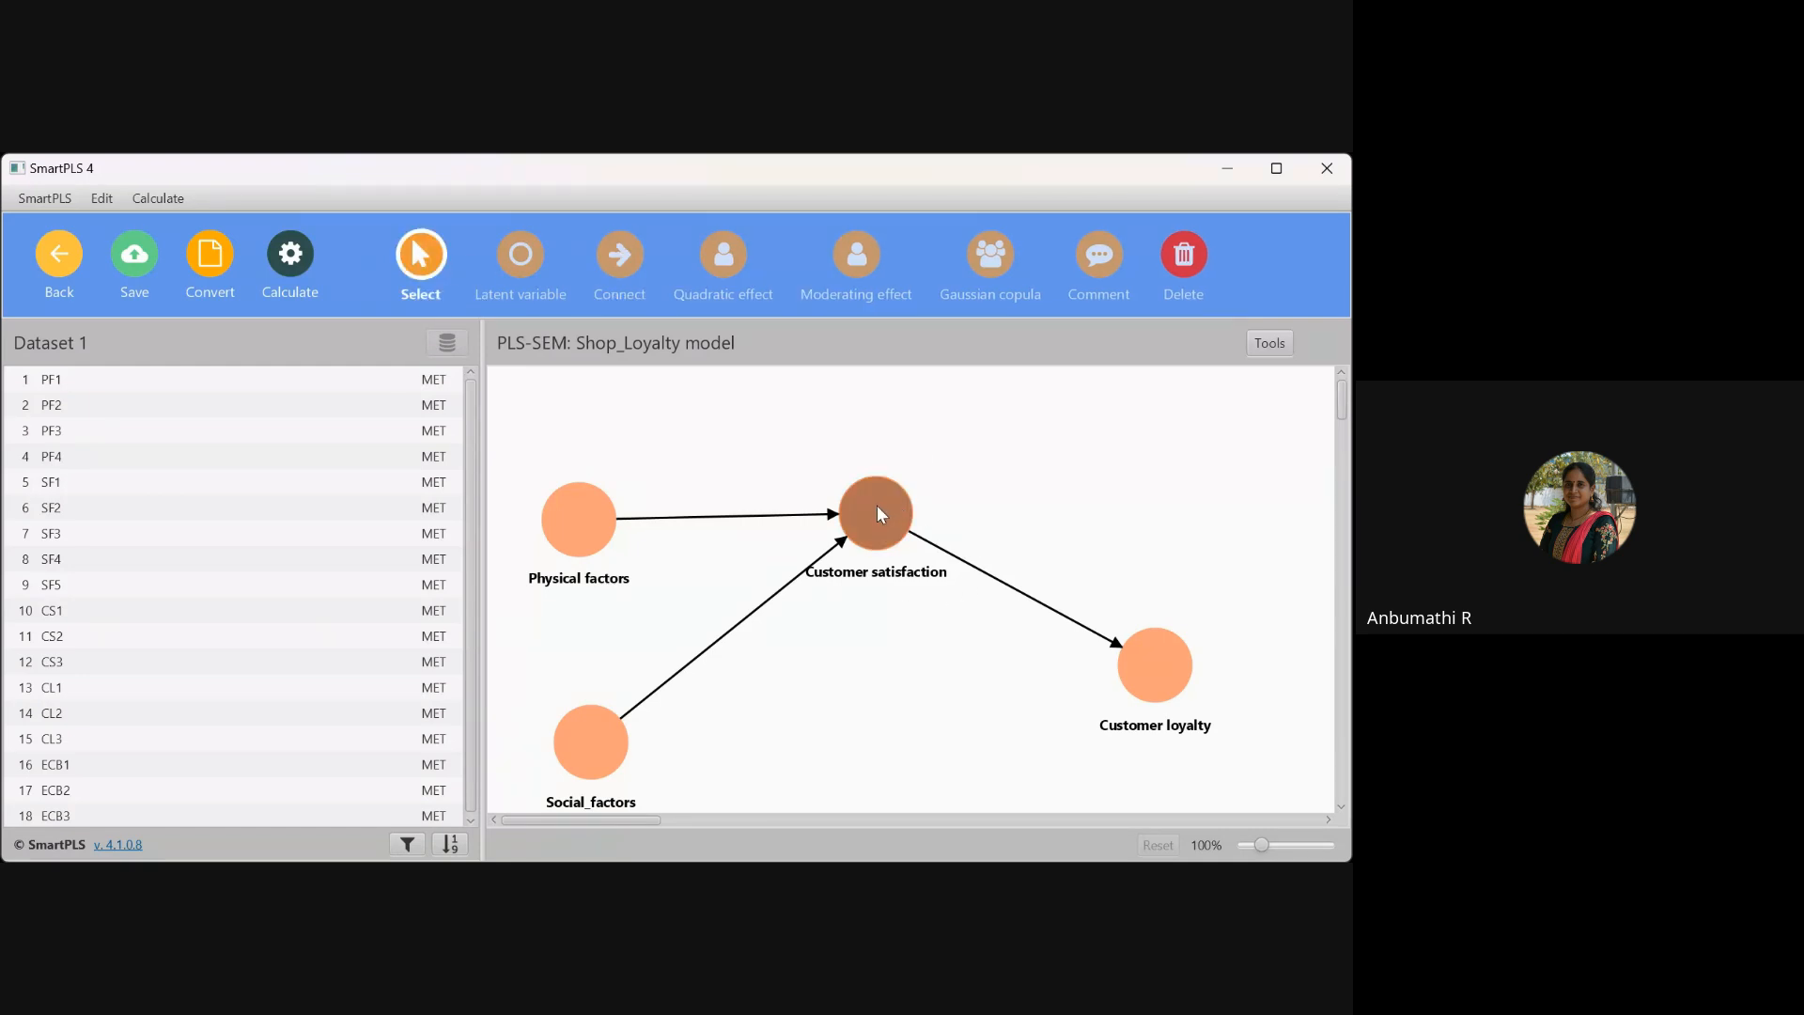
pyautogui.moveTo(877, 504); pyautogui.dragTo(866, 440)
pyautogui.moveTo(608, 734); pyautogui.dragTo(623, 744)
pyautogui.moveTo(591, 523); pyautogui.dragTo(579, 589)
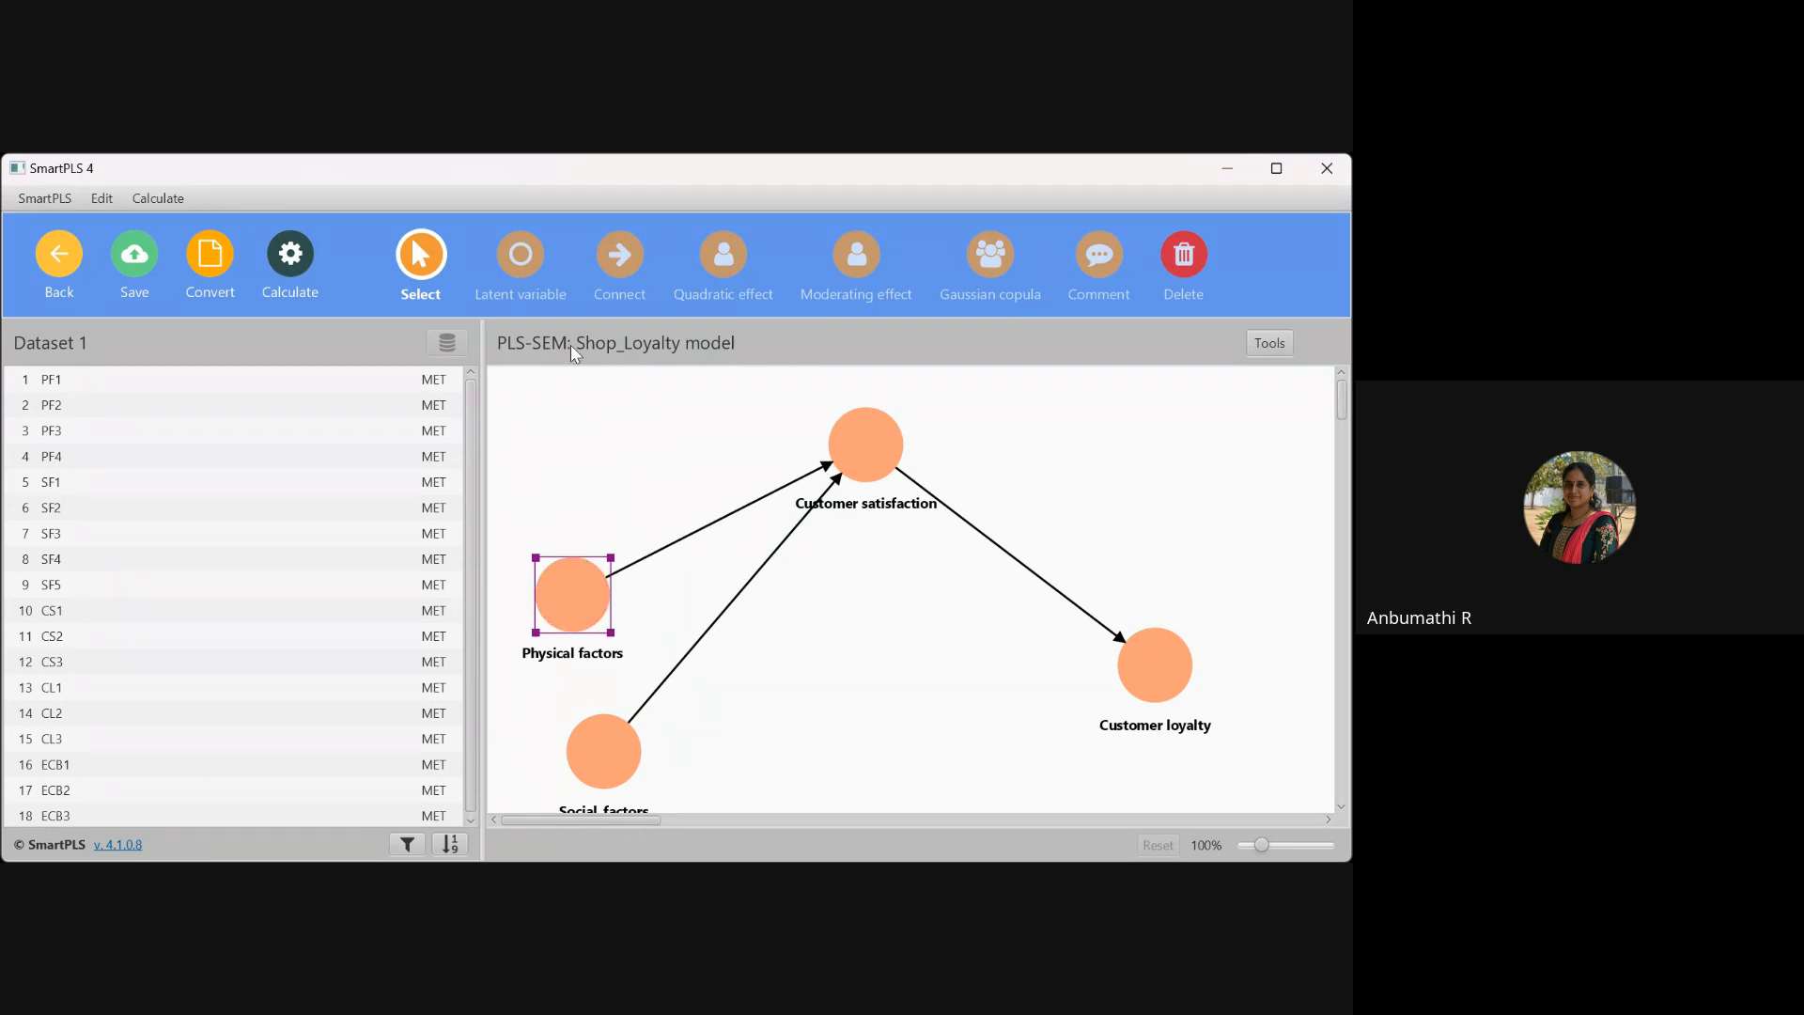
# Connect Physical factors and Social_factors directly to Customer loyalty
pyautogui.click(620, 268)
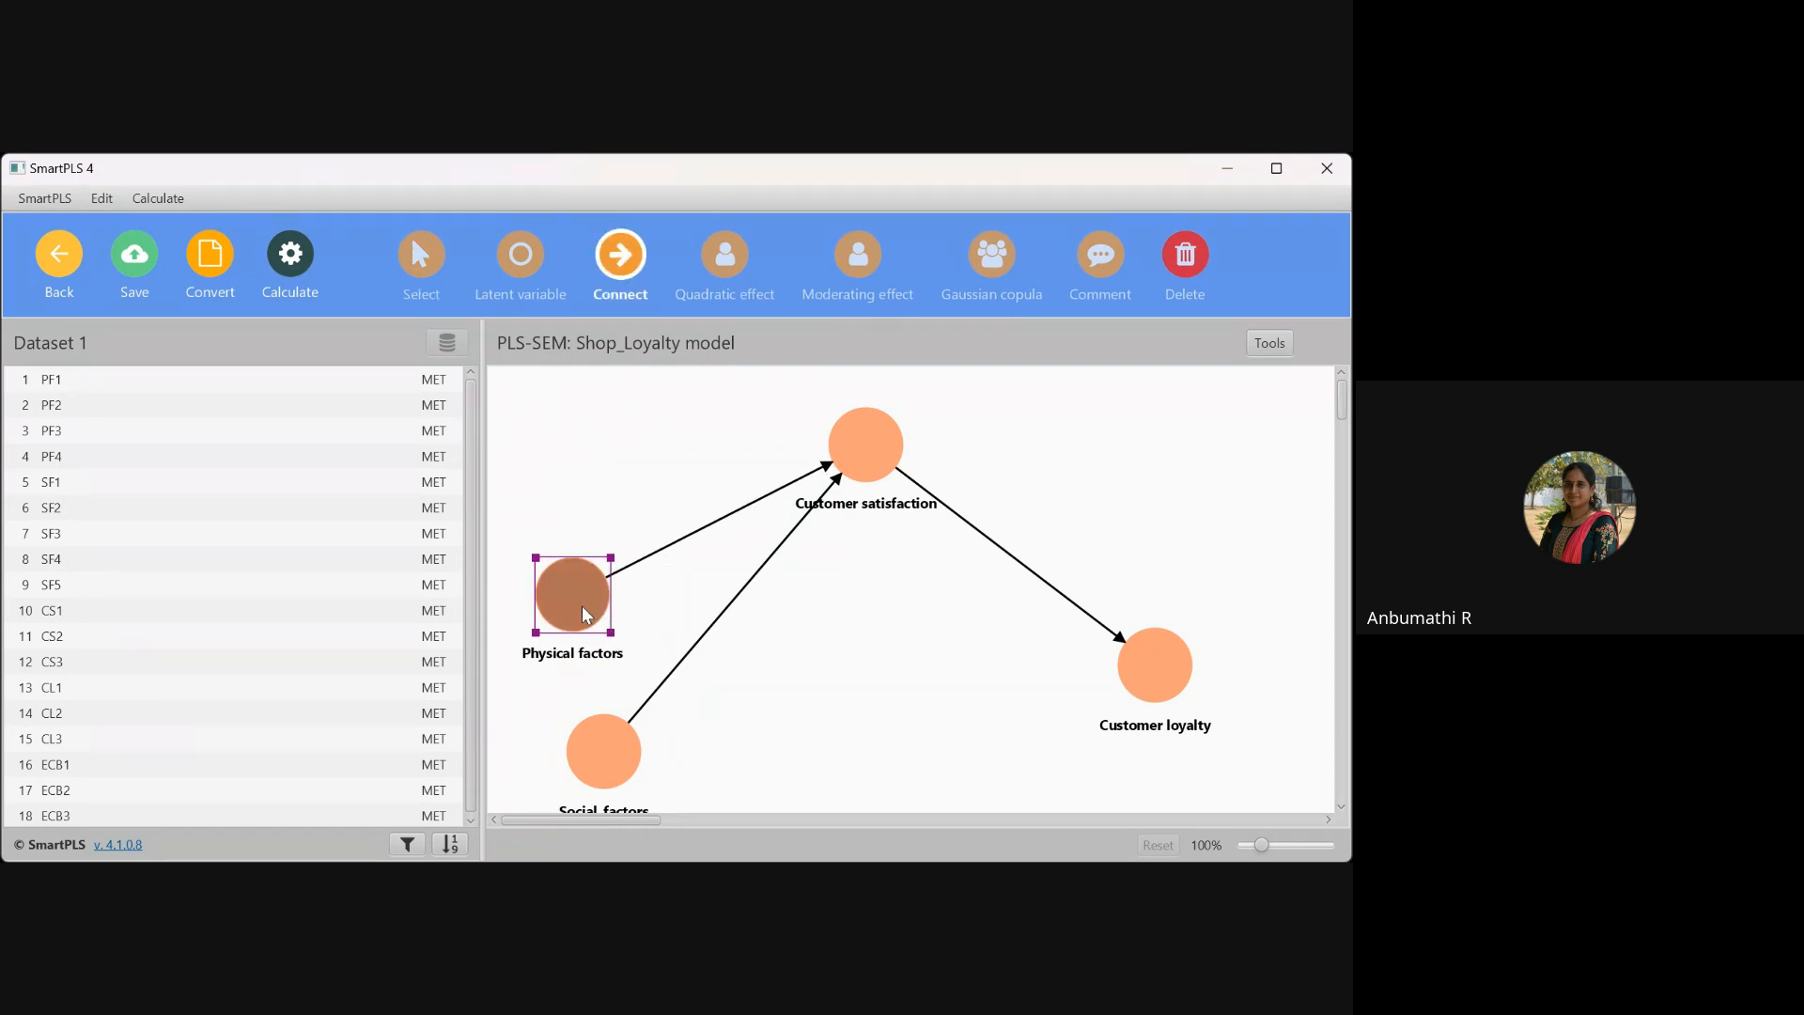
pyautogui.moveTo(602, 592); pyautogui.dragTo(1162, 688)
pyautogui.moveTo(612, 761); pyautogui.dragTo(1131, 669)
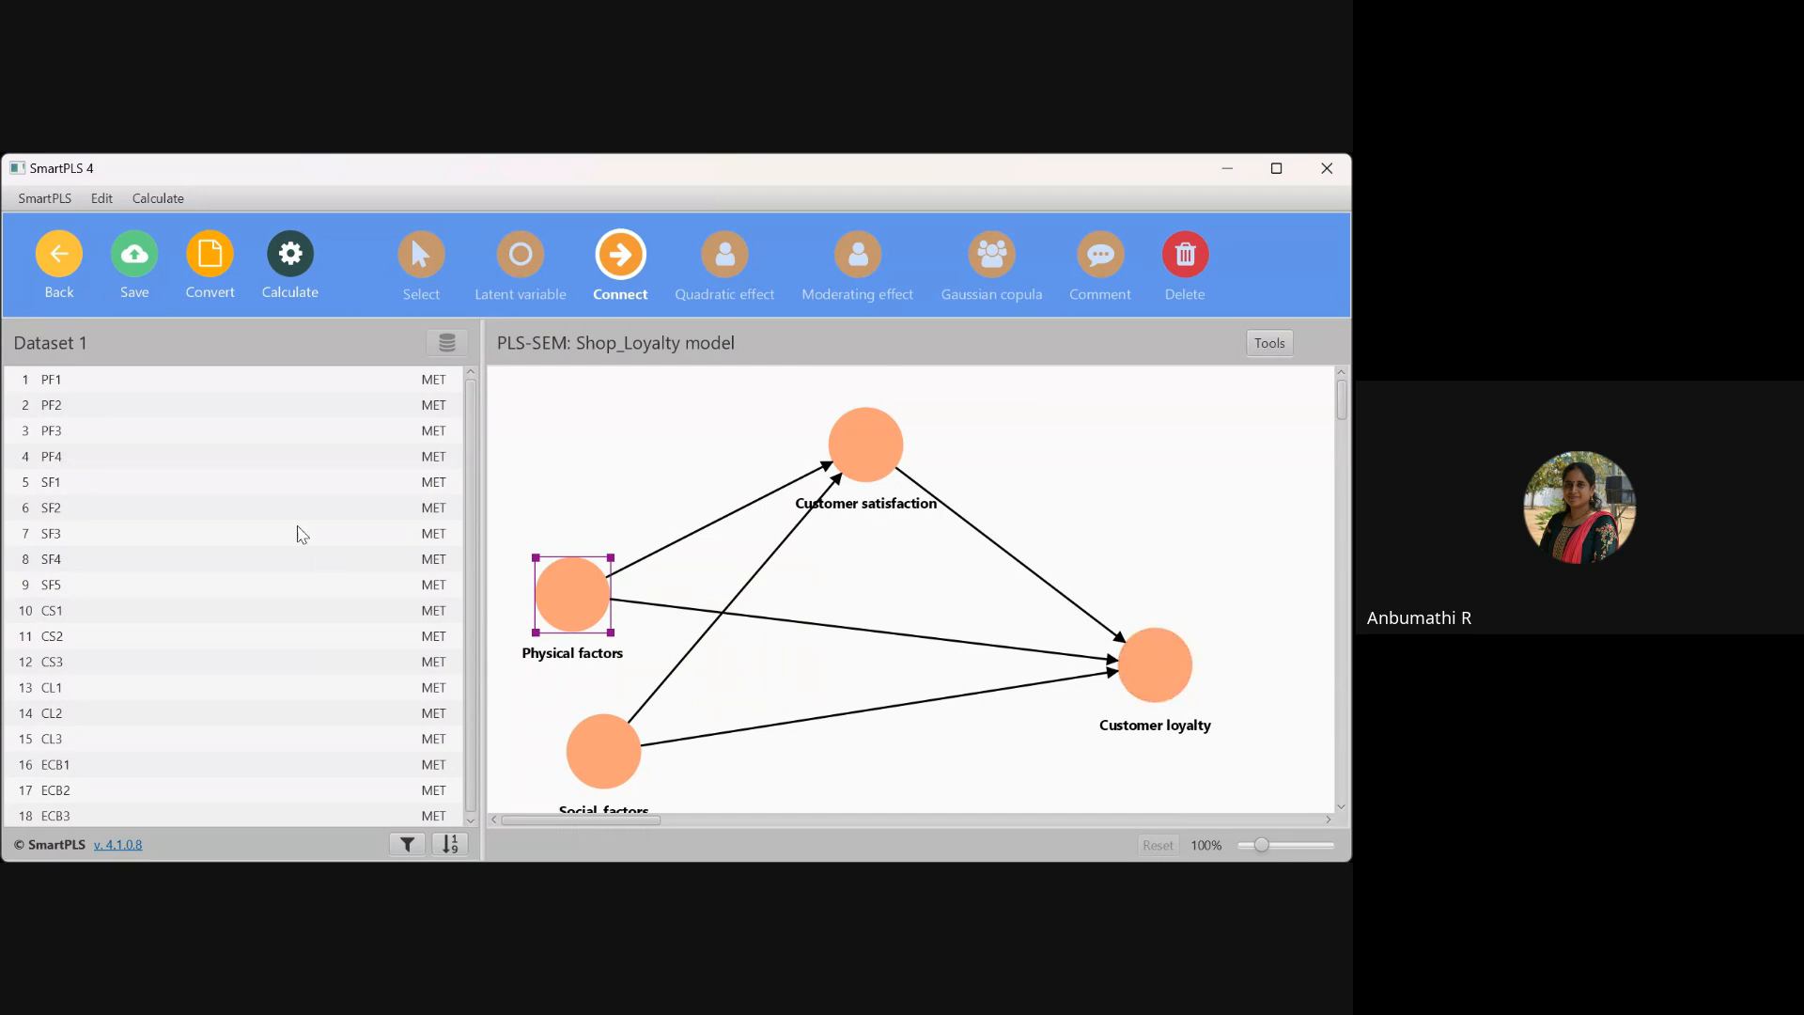
# Try assigning the indicators PF1 to PF4 to the Physical factors latent variable, and undo the assignment
pyautogui.click(54, 381)
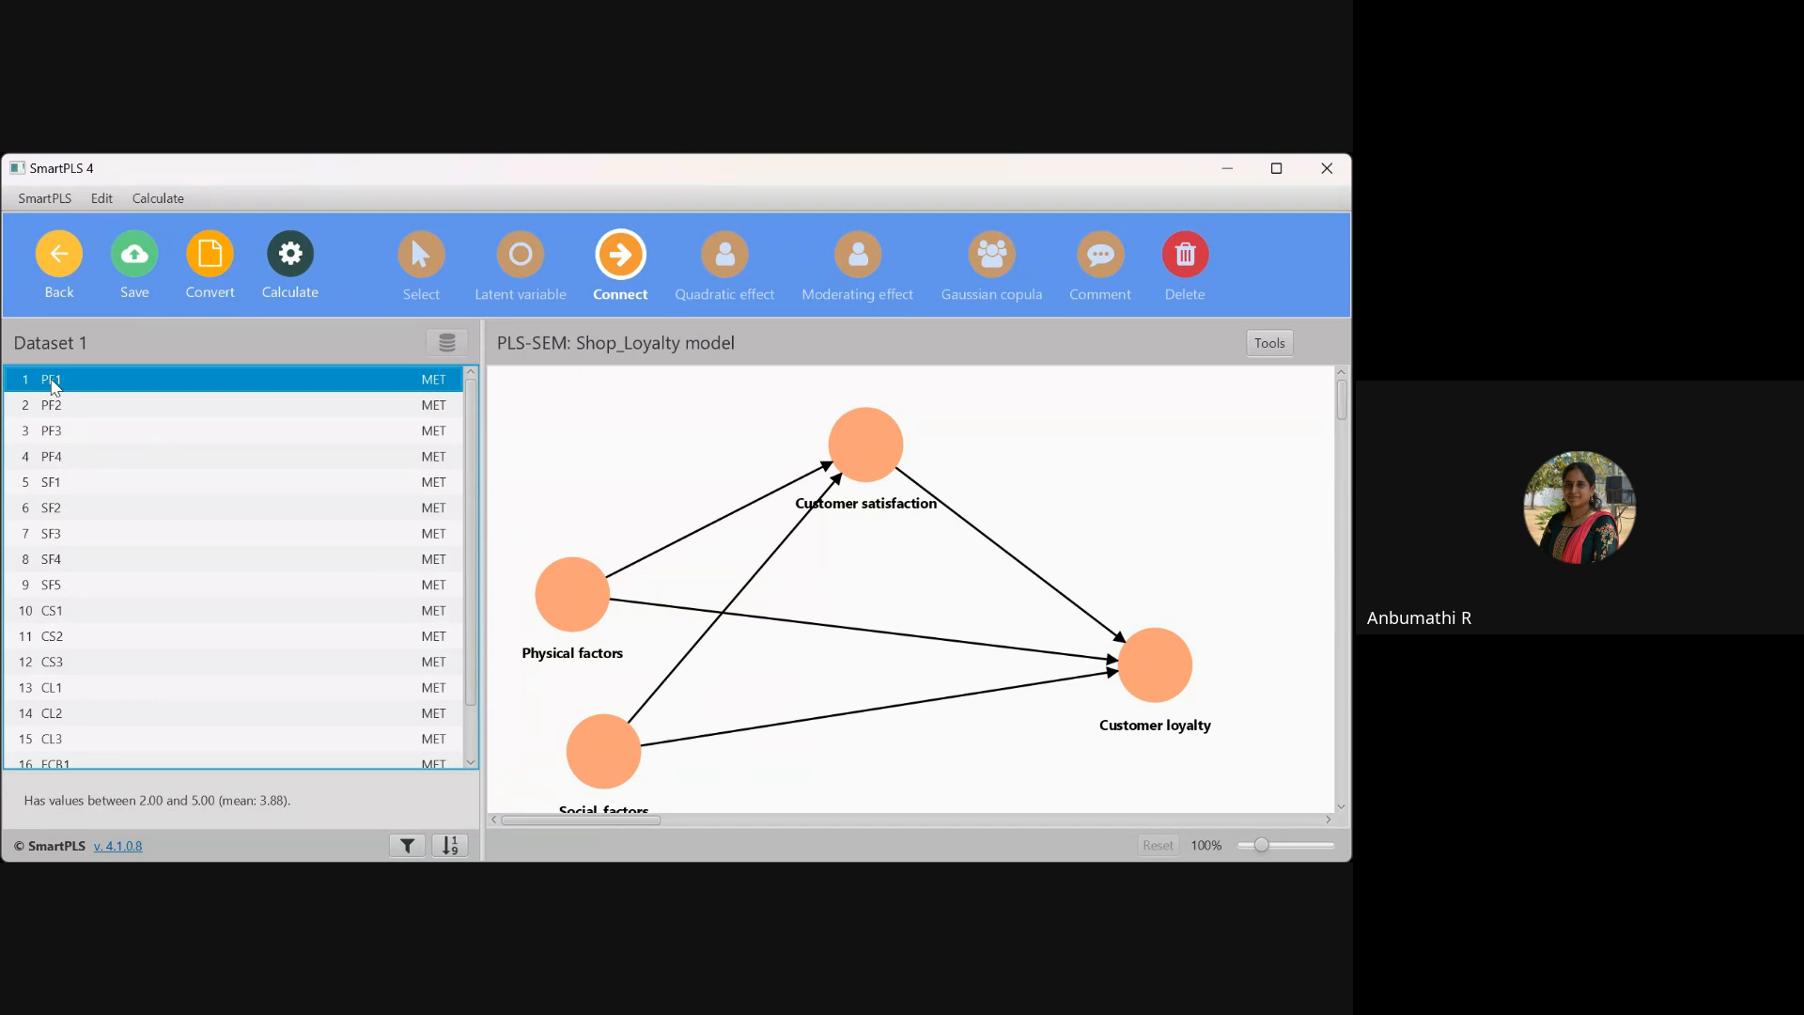
pyautogui.hotkey('shift', 'Down')
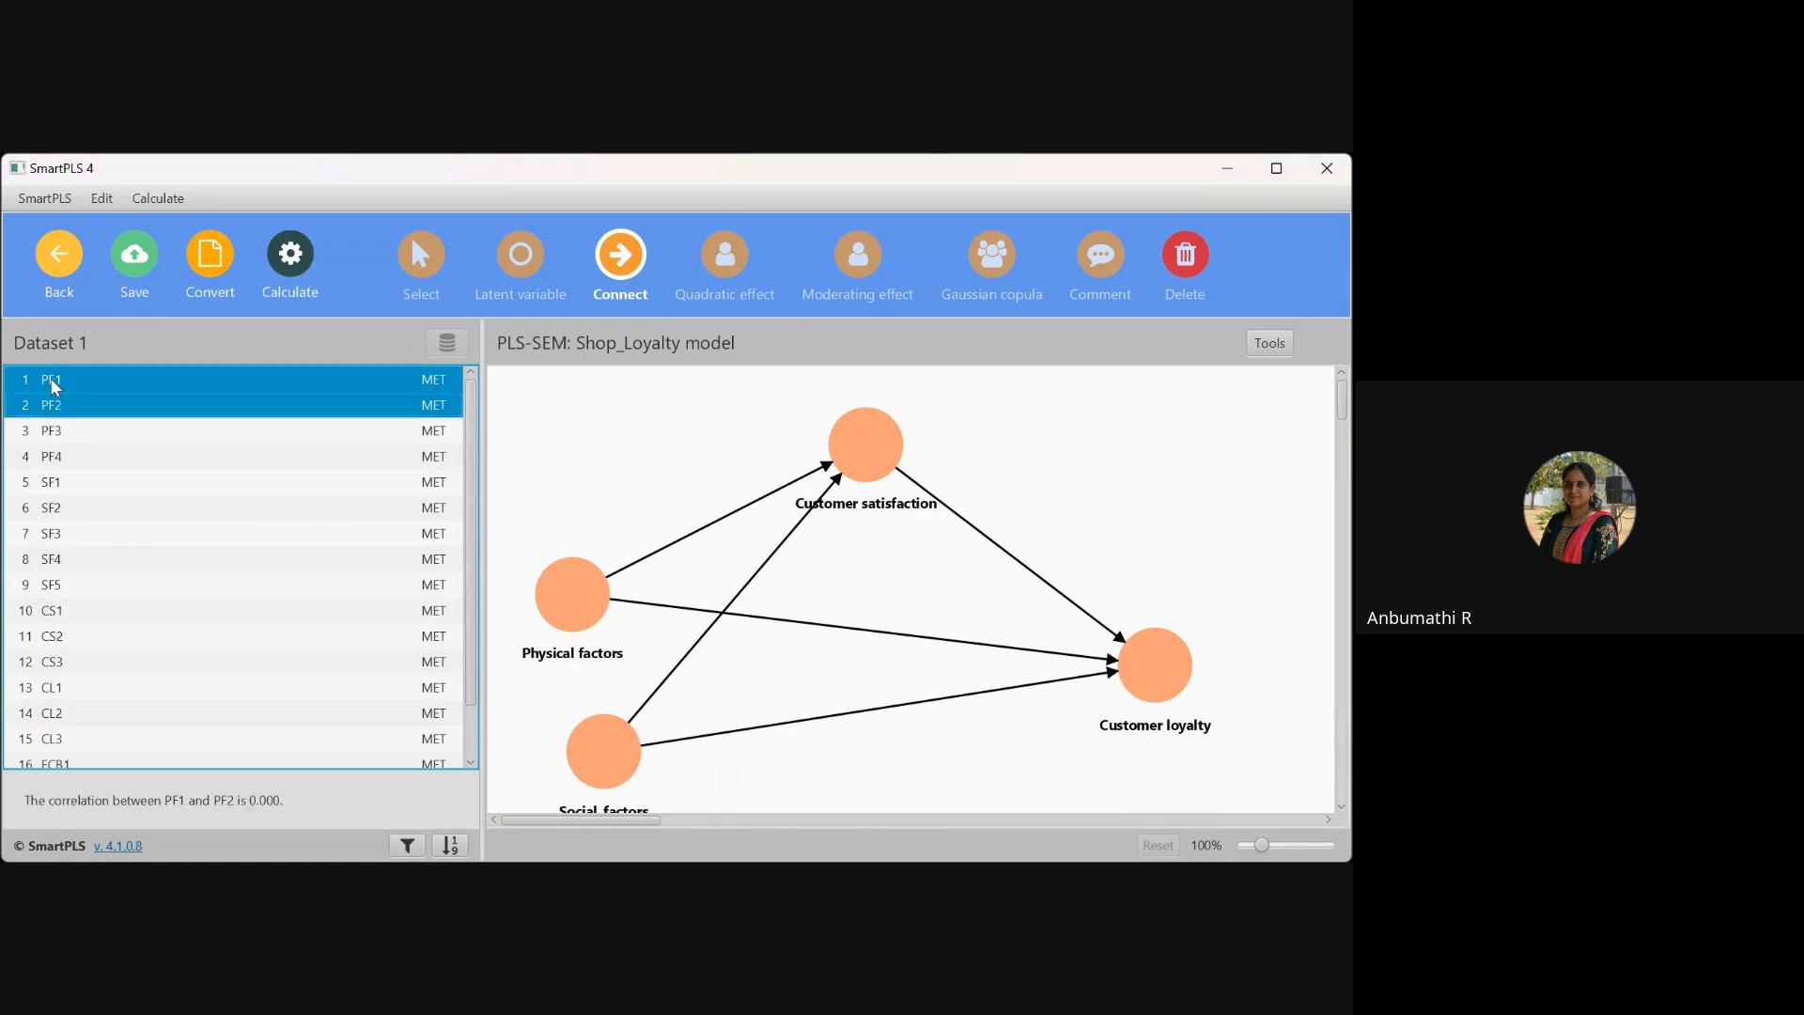
pyautogui.hotkey('shift', 'Down')
pyautogui.hotkey('shift', 'Down')
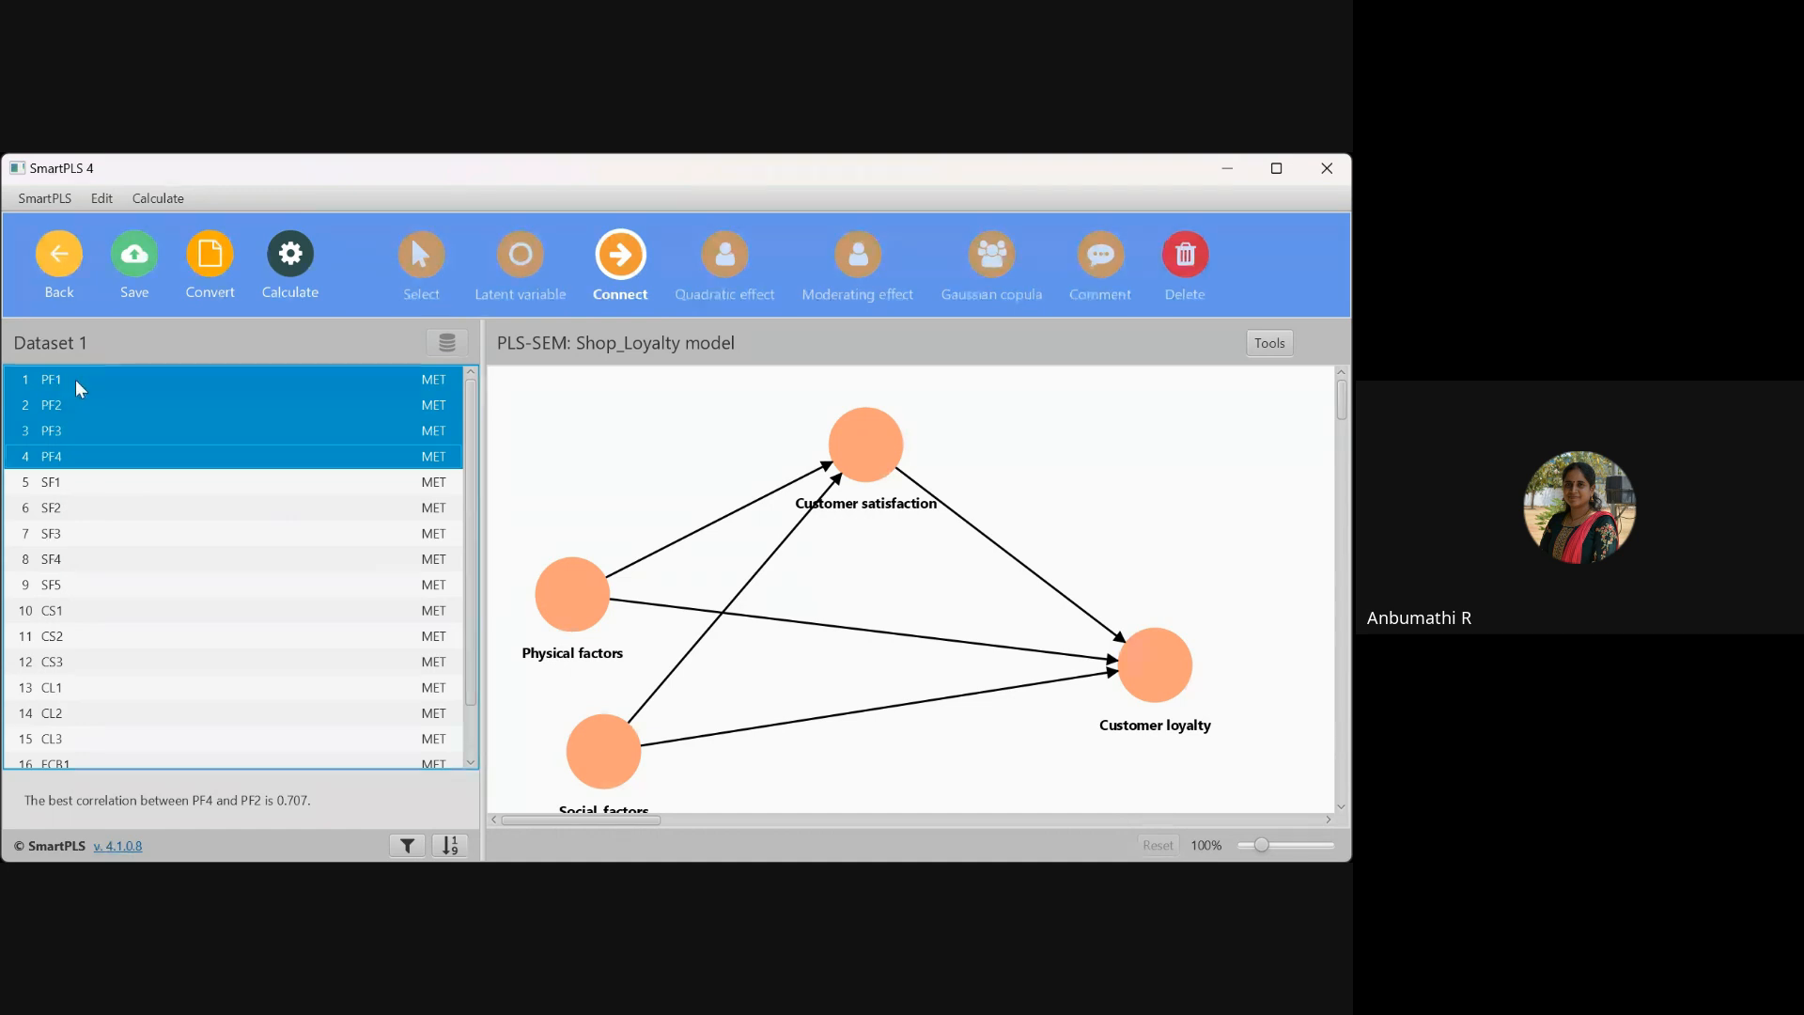
pyautogui.moveTo(75, 380); pyautogui.dragTo(578, 595)
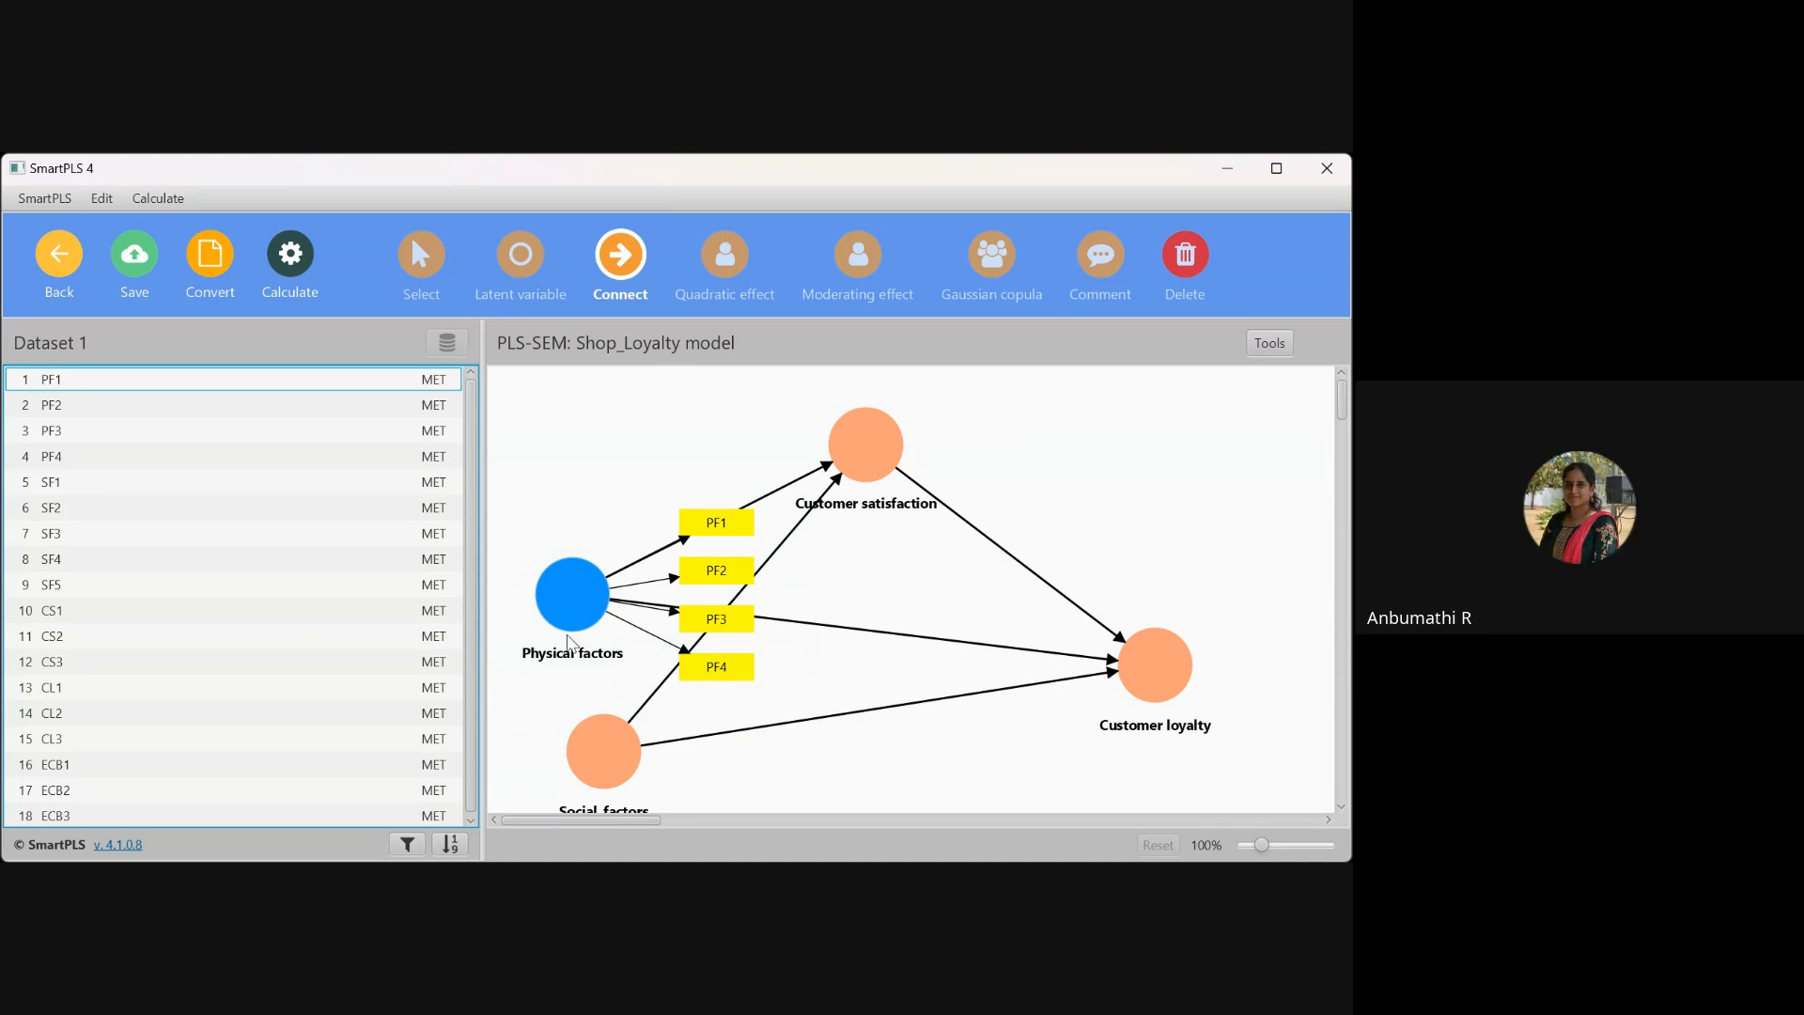
pyautogui.click(584, 601)
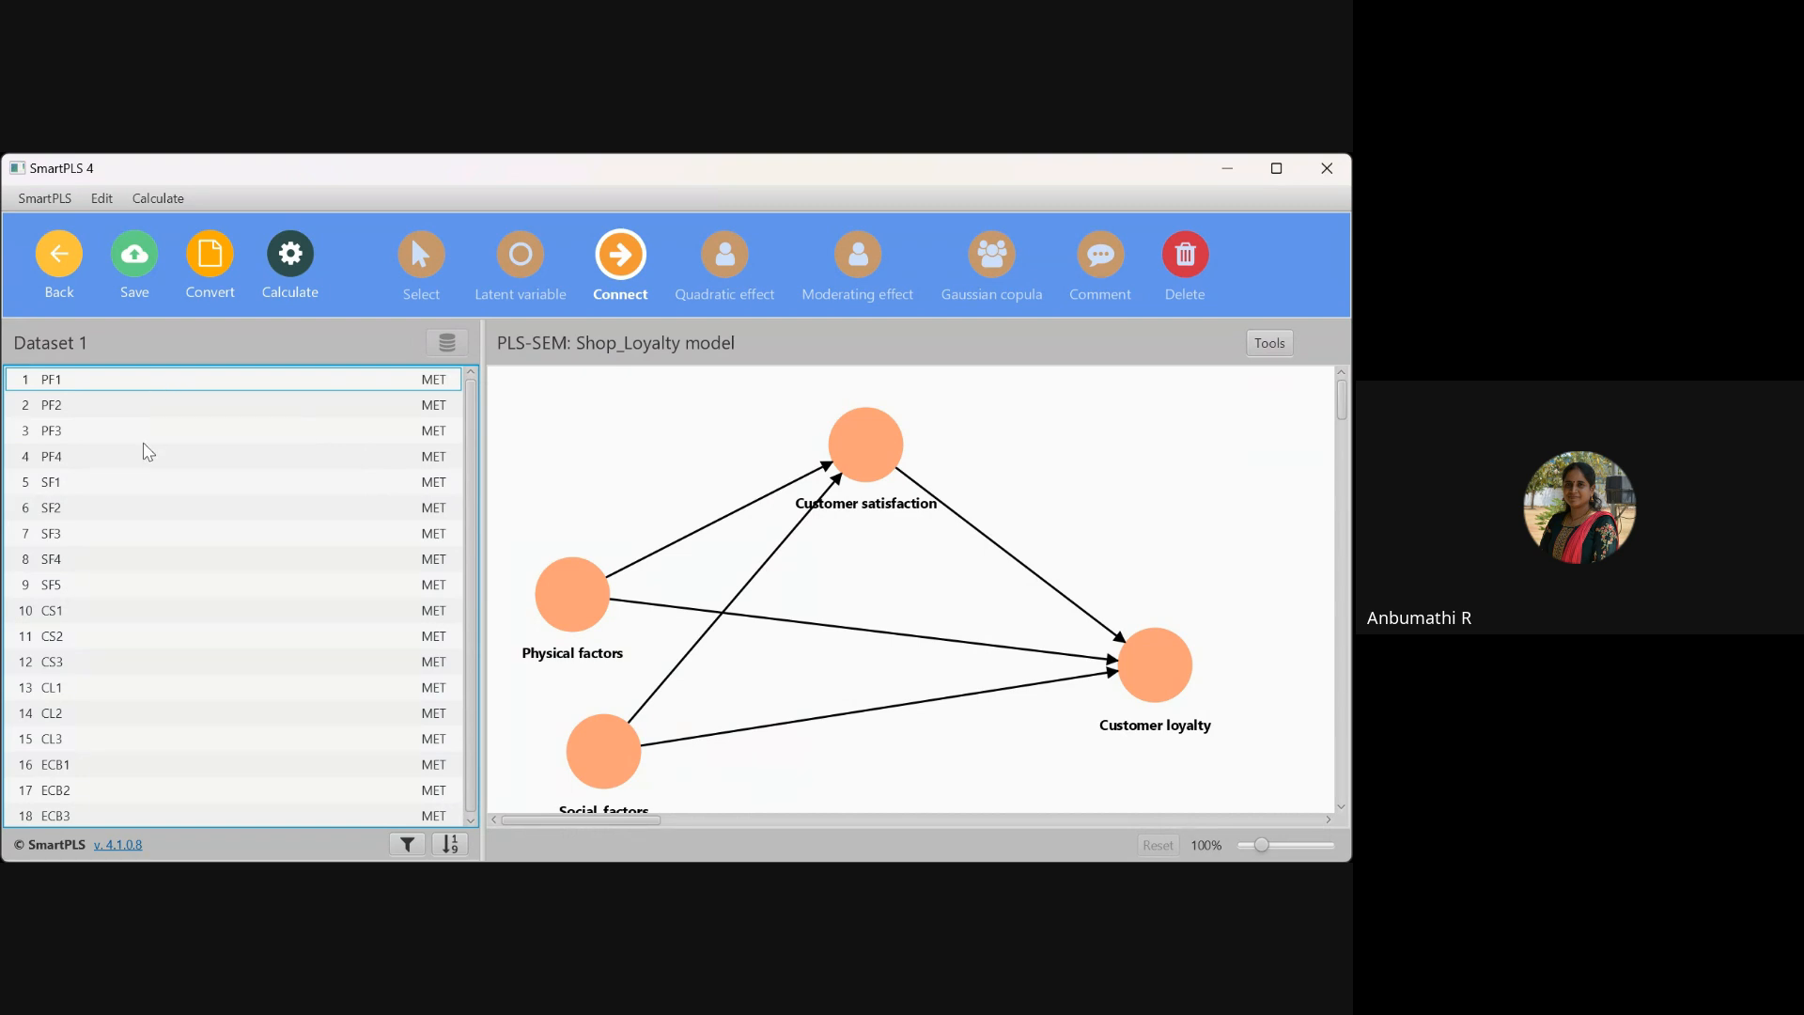
# Assign the dataset indicators PF1, PF2, PF3 and PF4 to the Physical factors latent variable
pyautogui.click(45, 381)
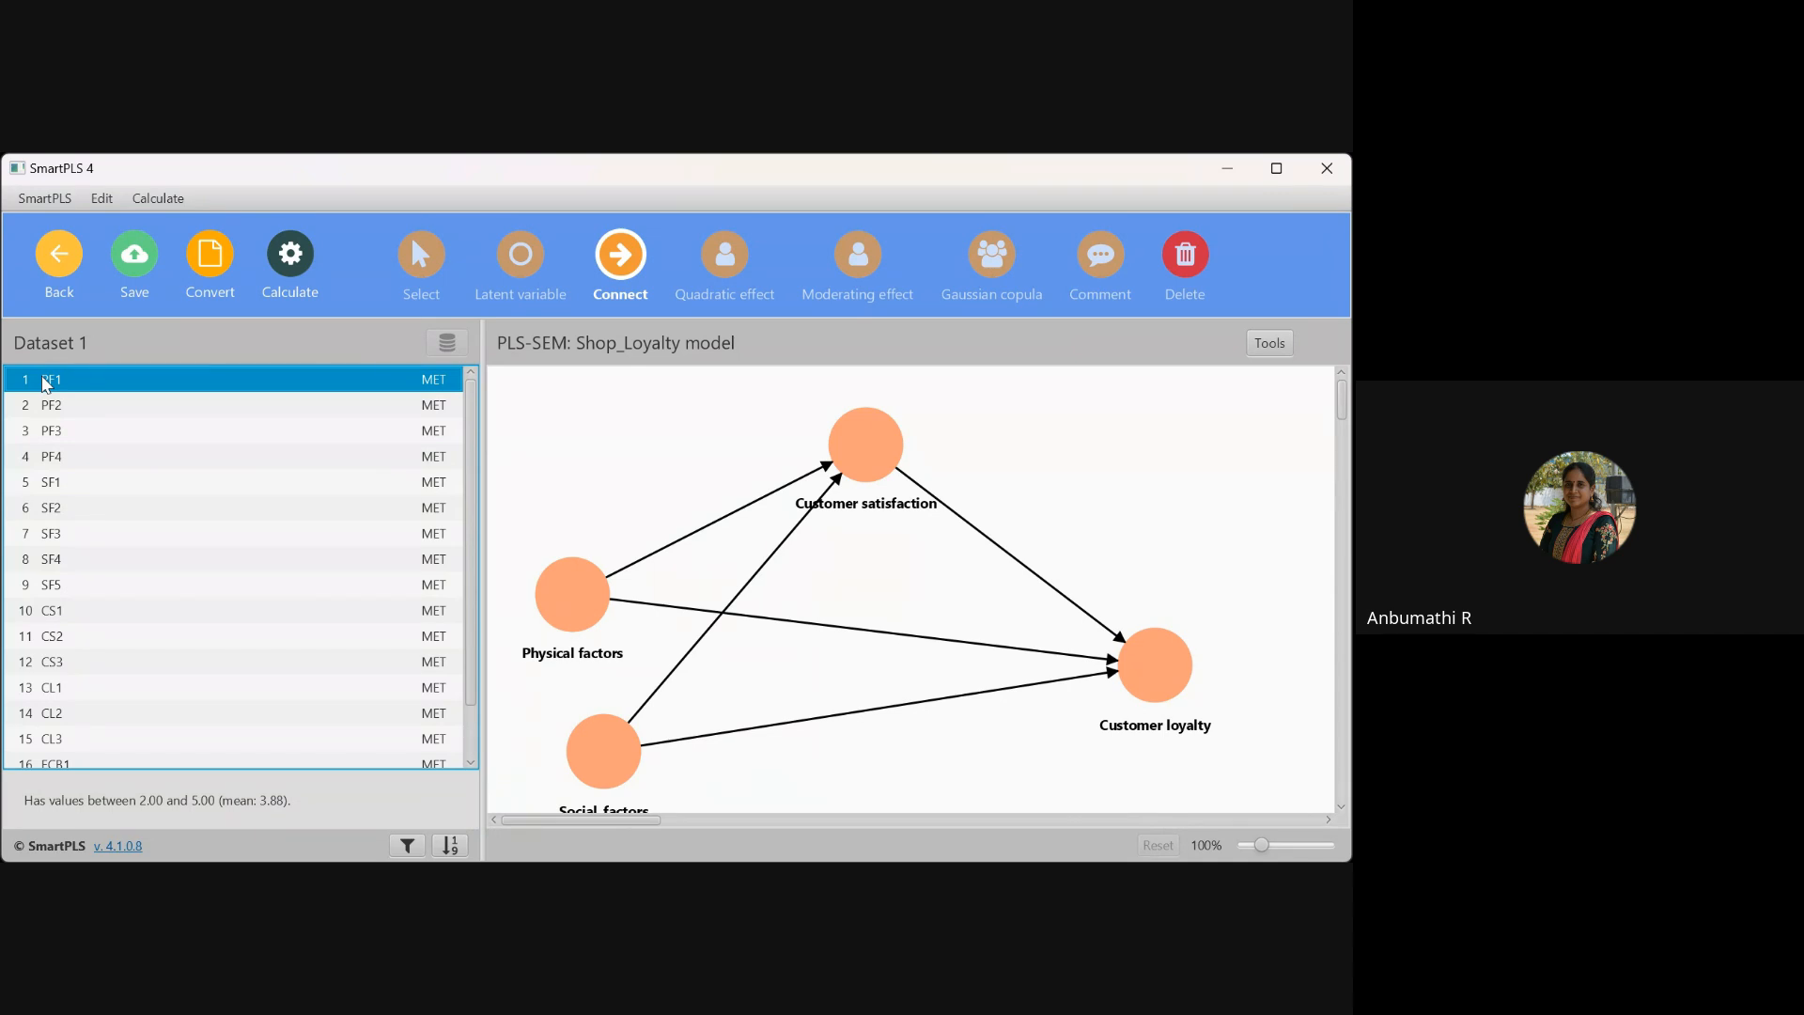
pyautogui.hotkey('shift', 'Down')
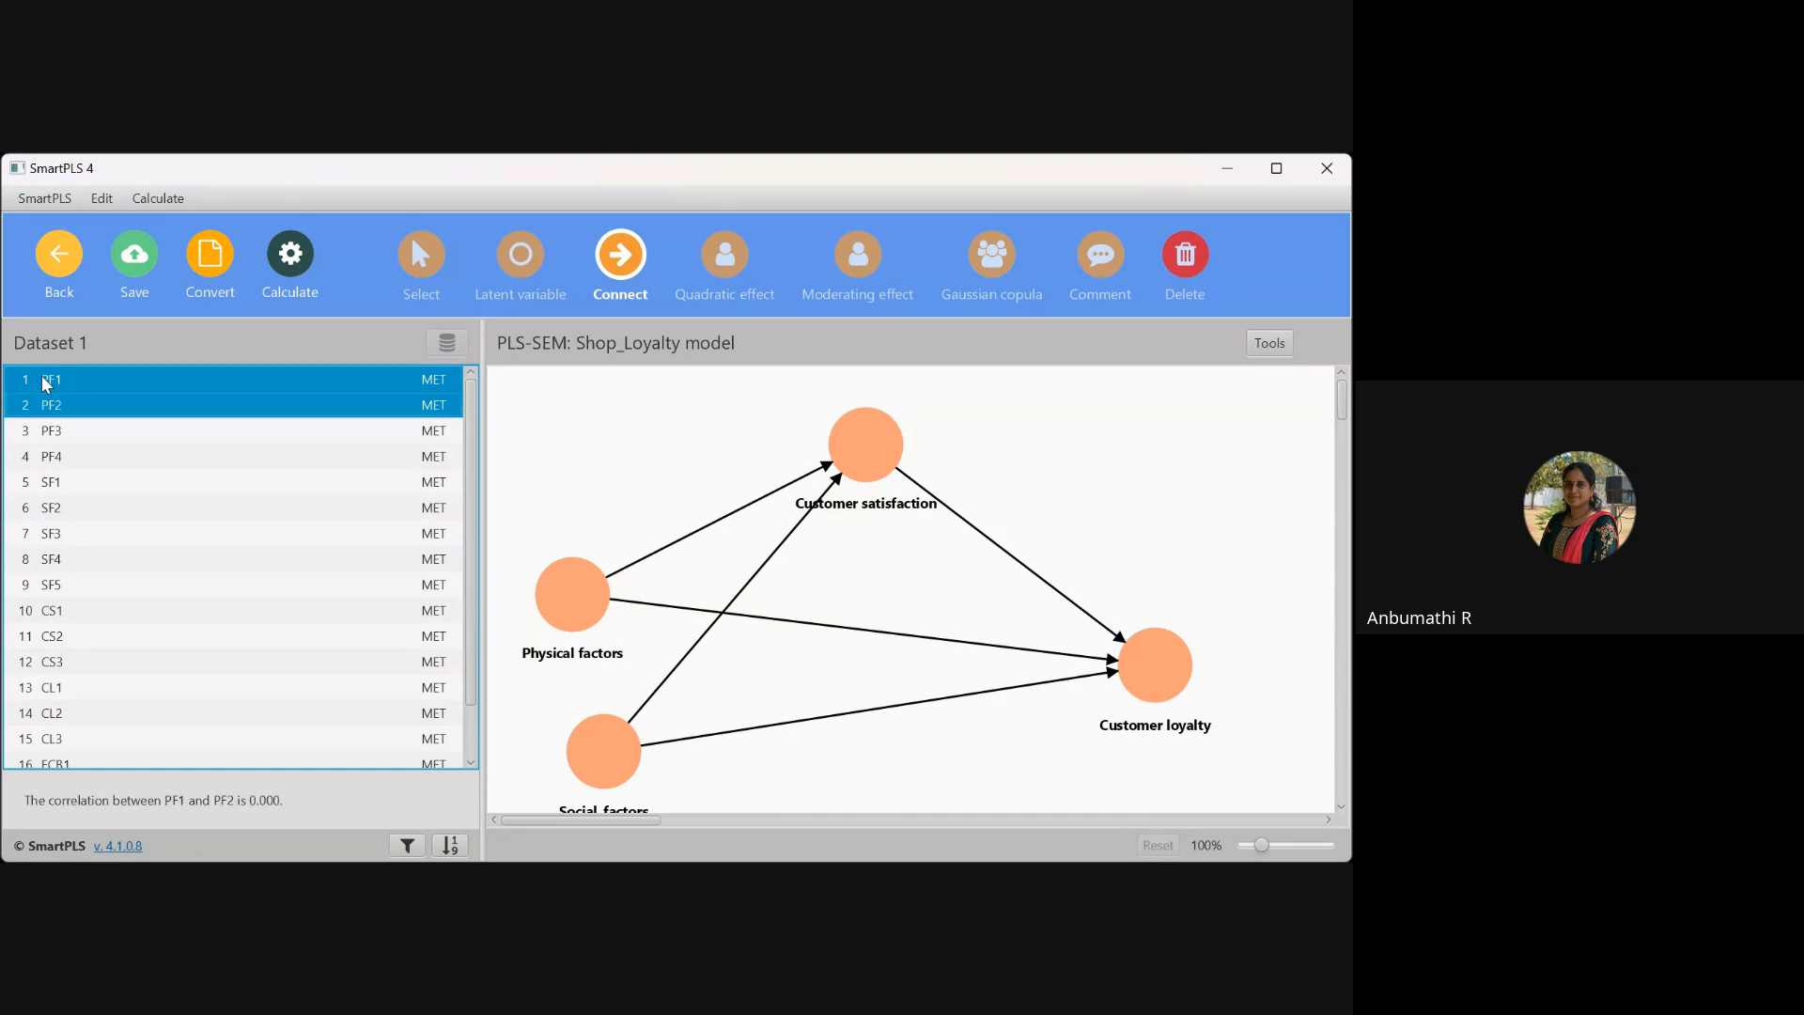
pyautogui.hotkey('shift', 'Down')
pyautogui.hotkey('shift', 'Down')
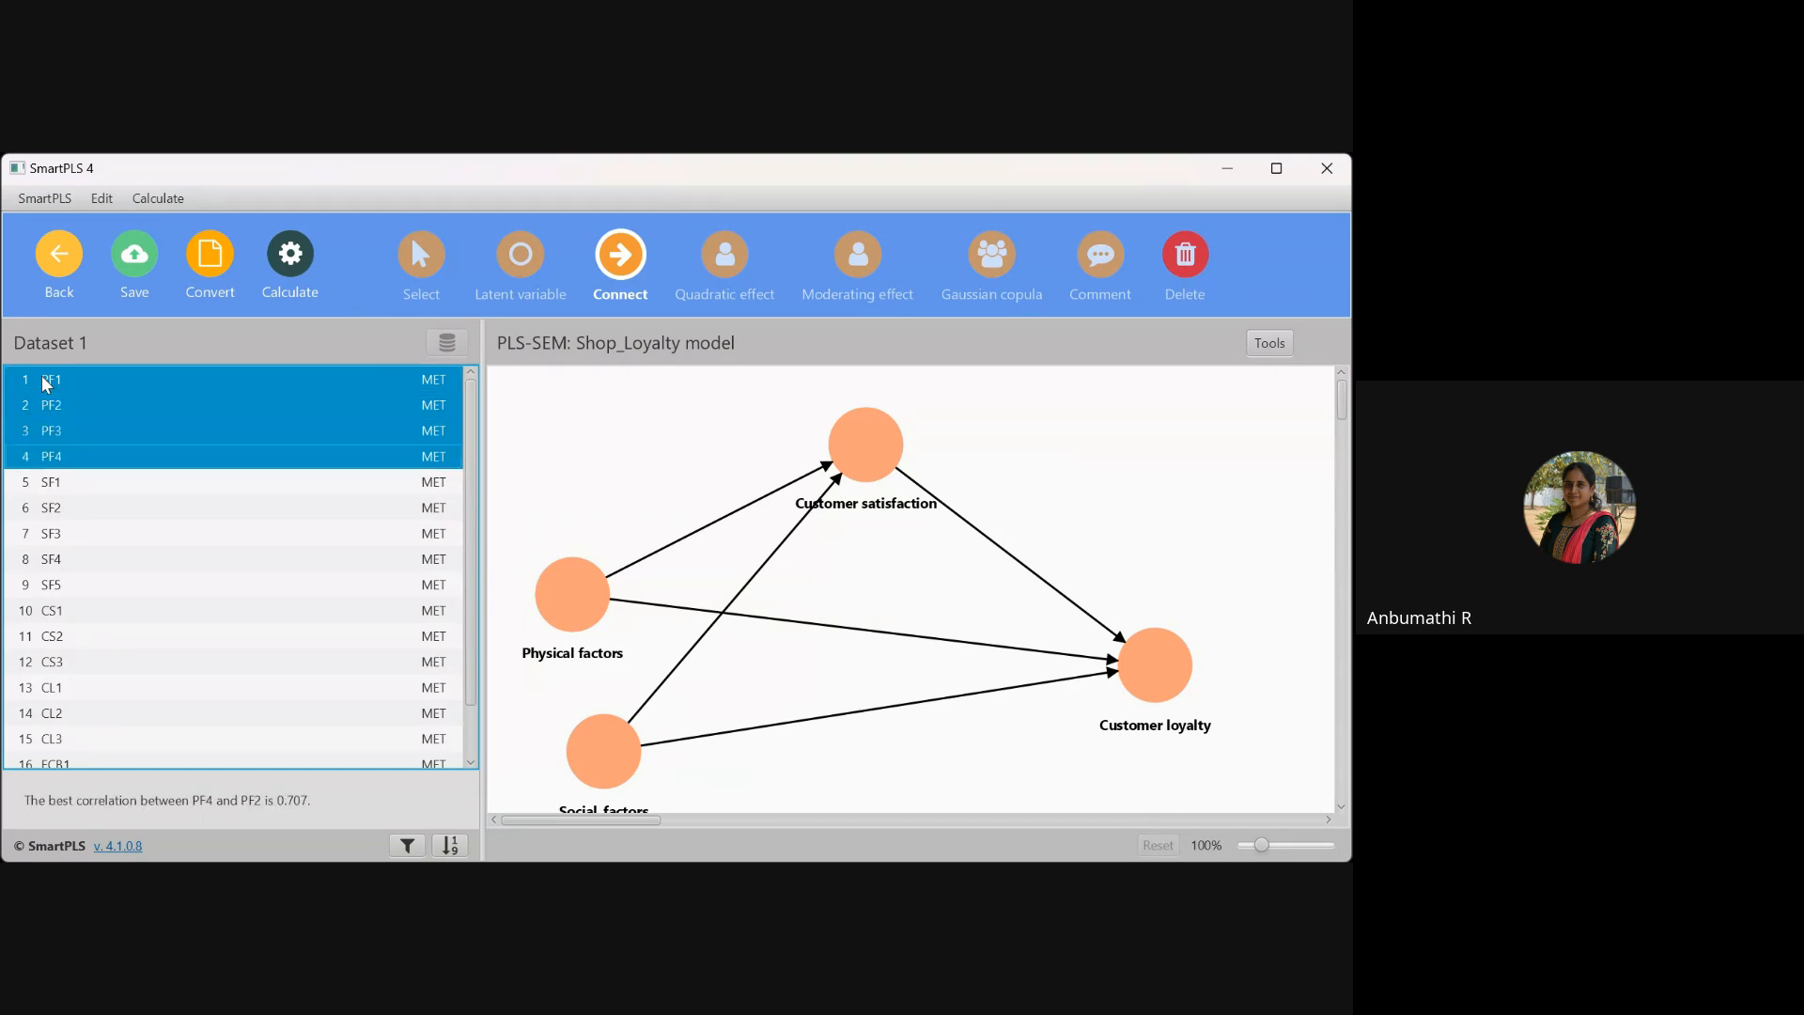
pyautogui.moveTo(98, 385); pyautogui.dragTo(574, 598)
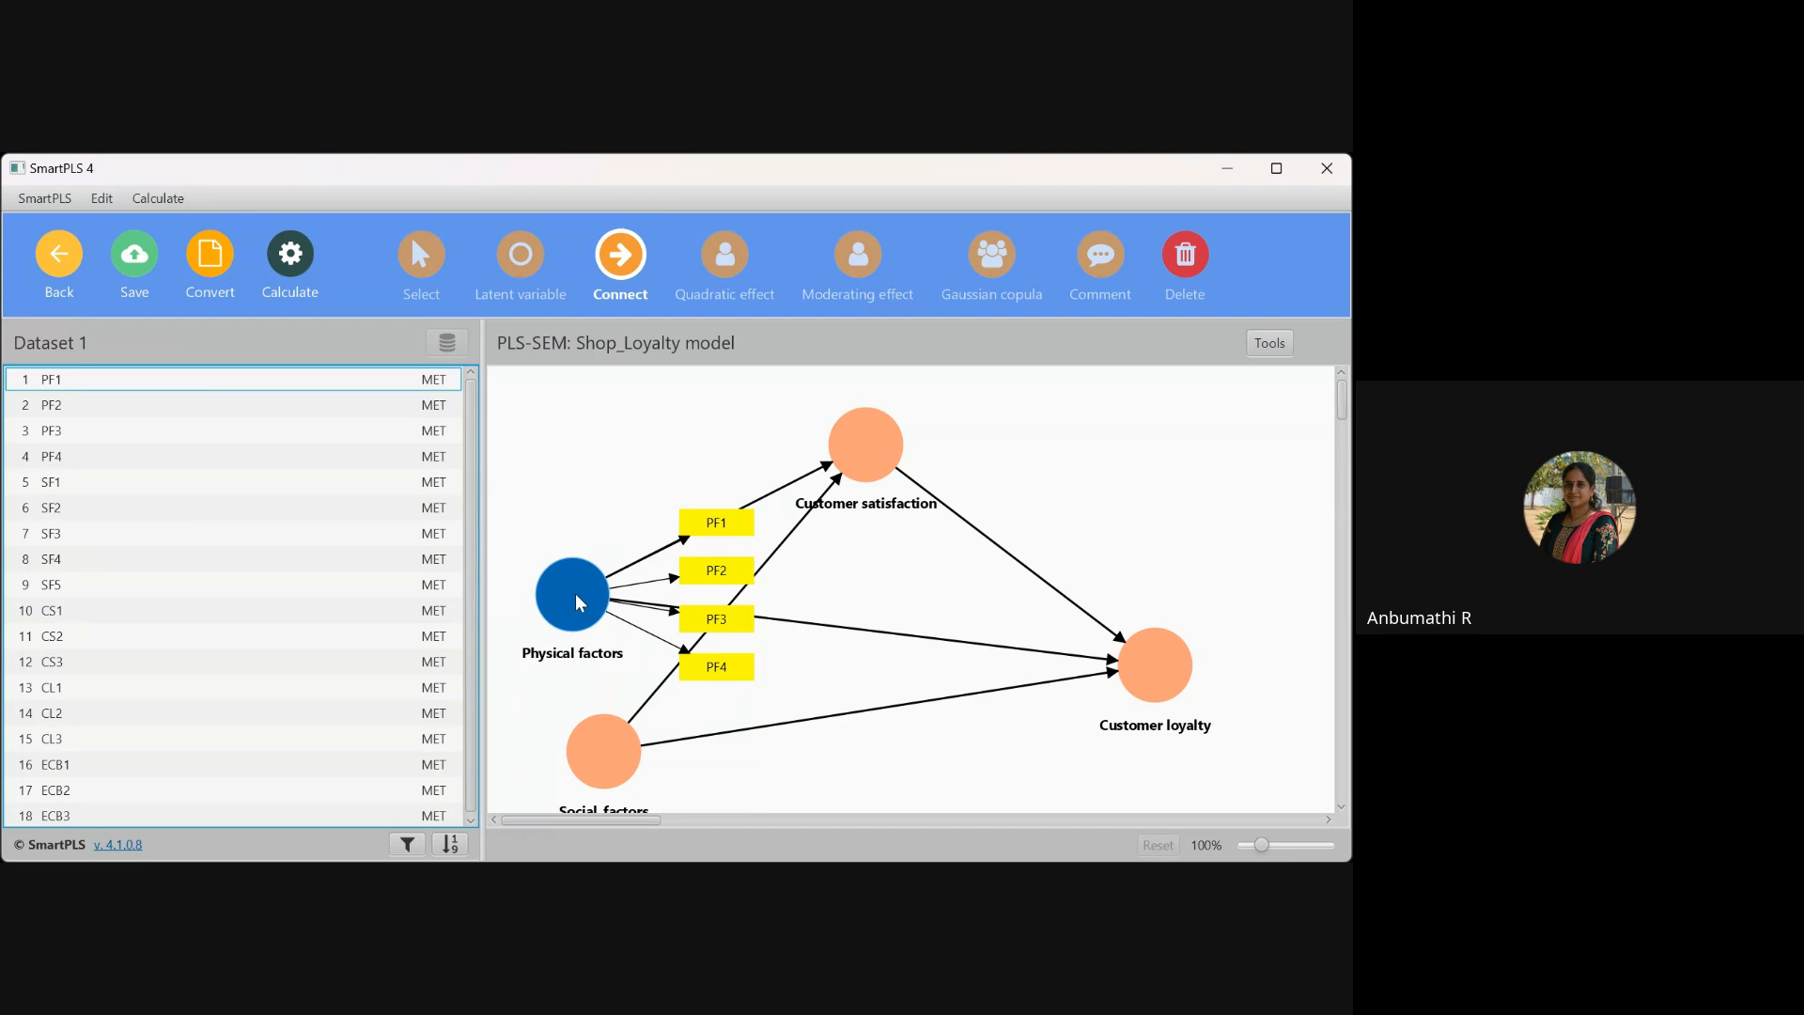
pyautogui.click(576, 596)
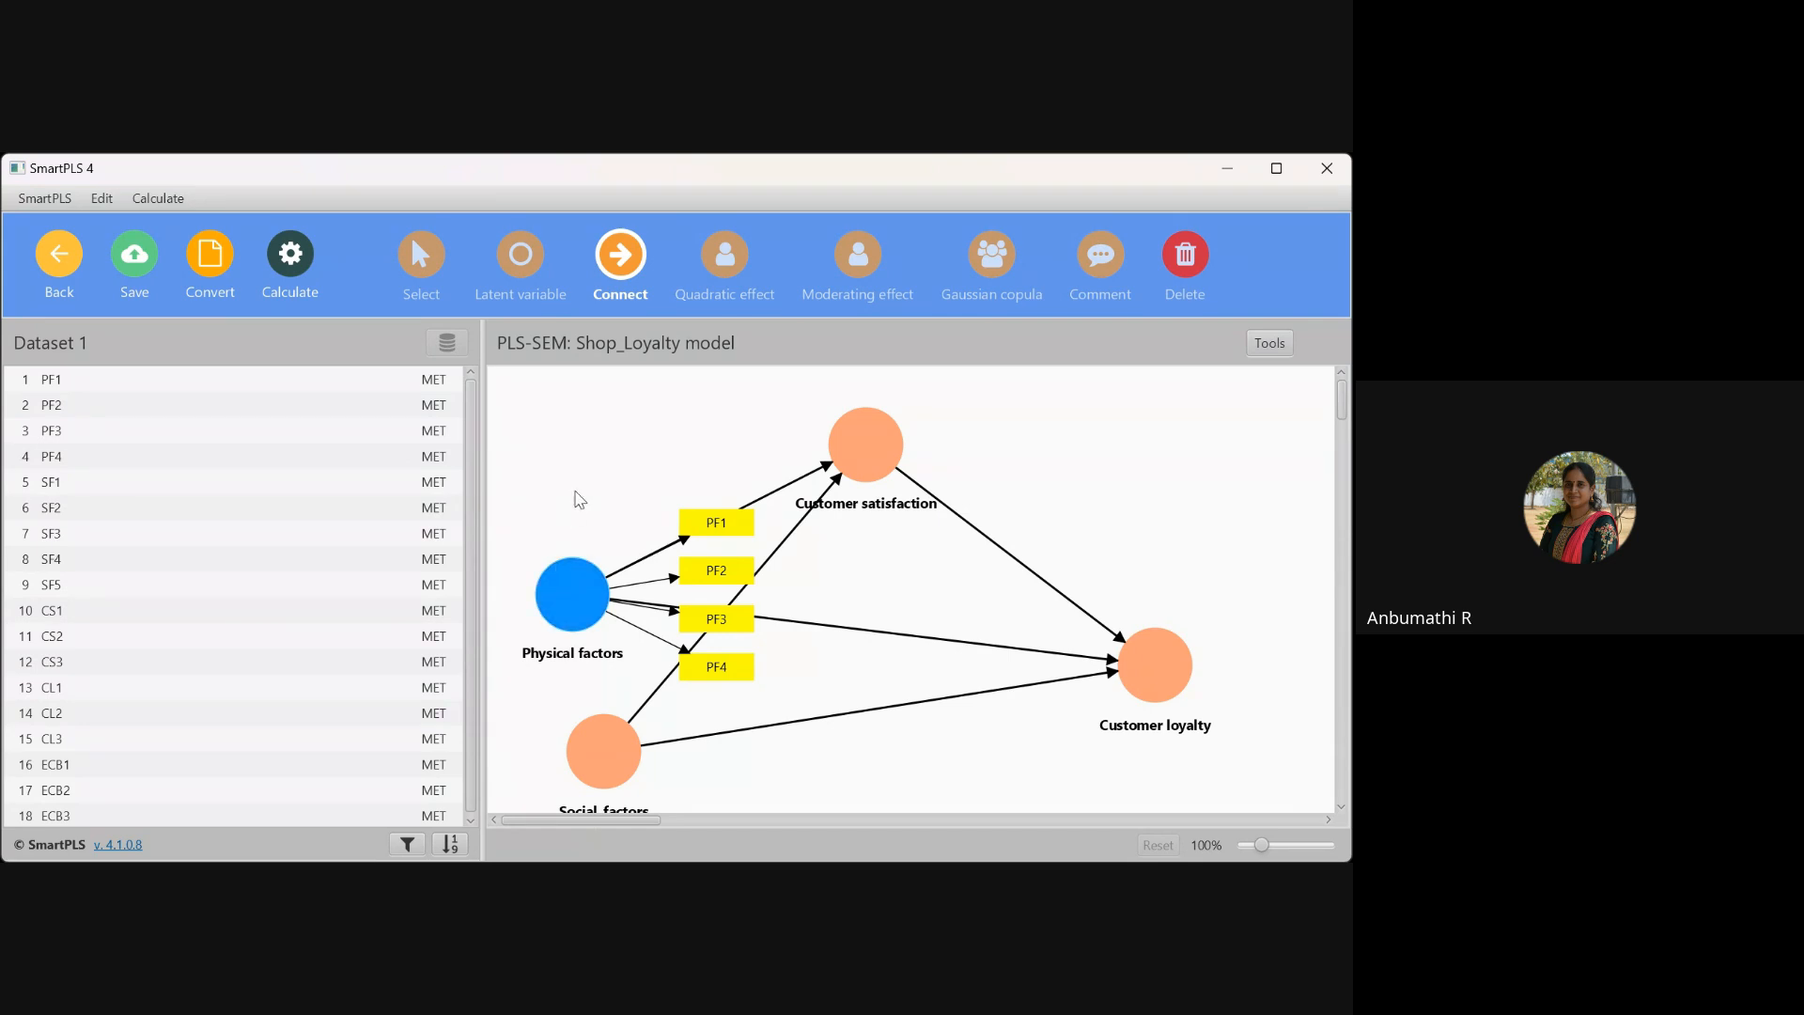
# Place the indicators of Physical factors on its left side and shift the variable with its indicators to the right
pyautogui.click(420, 254)
pyautogui.click(569, 584)
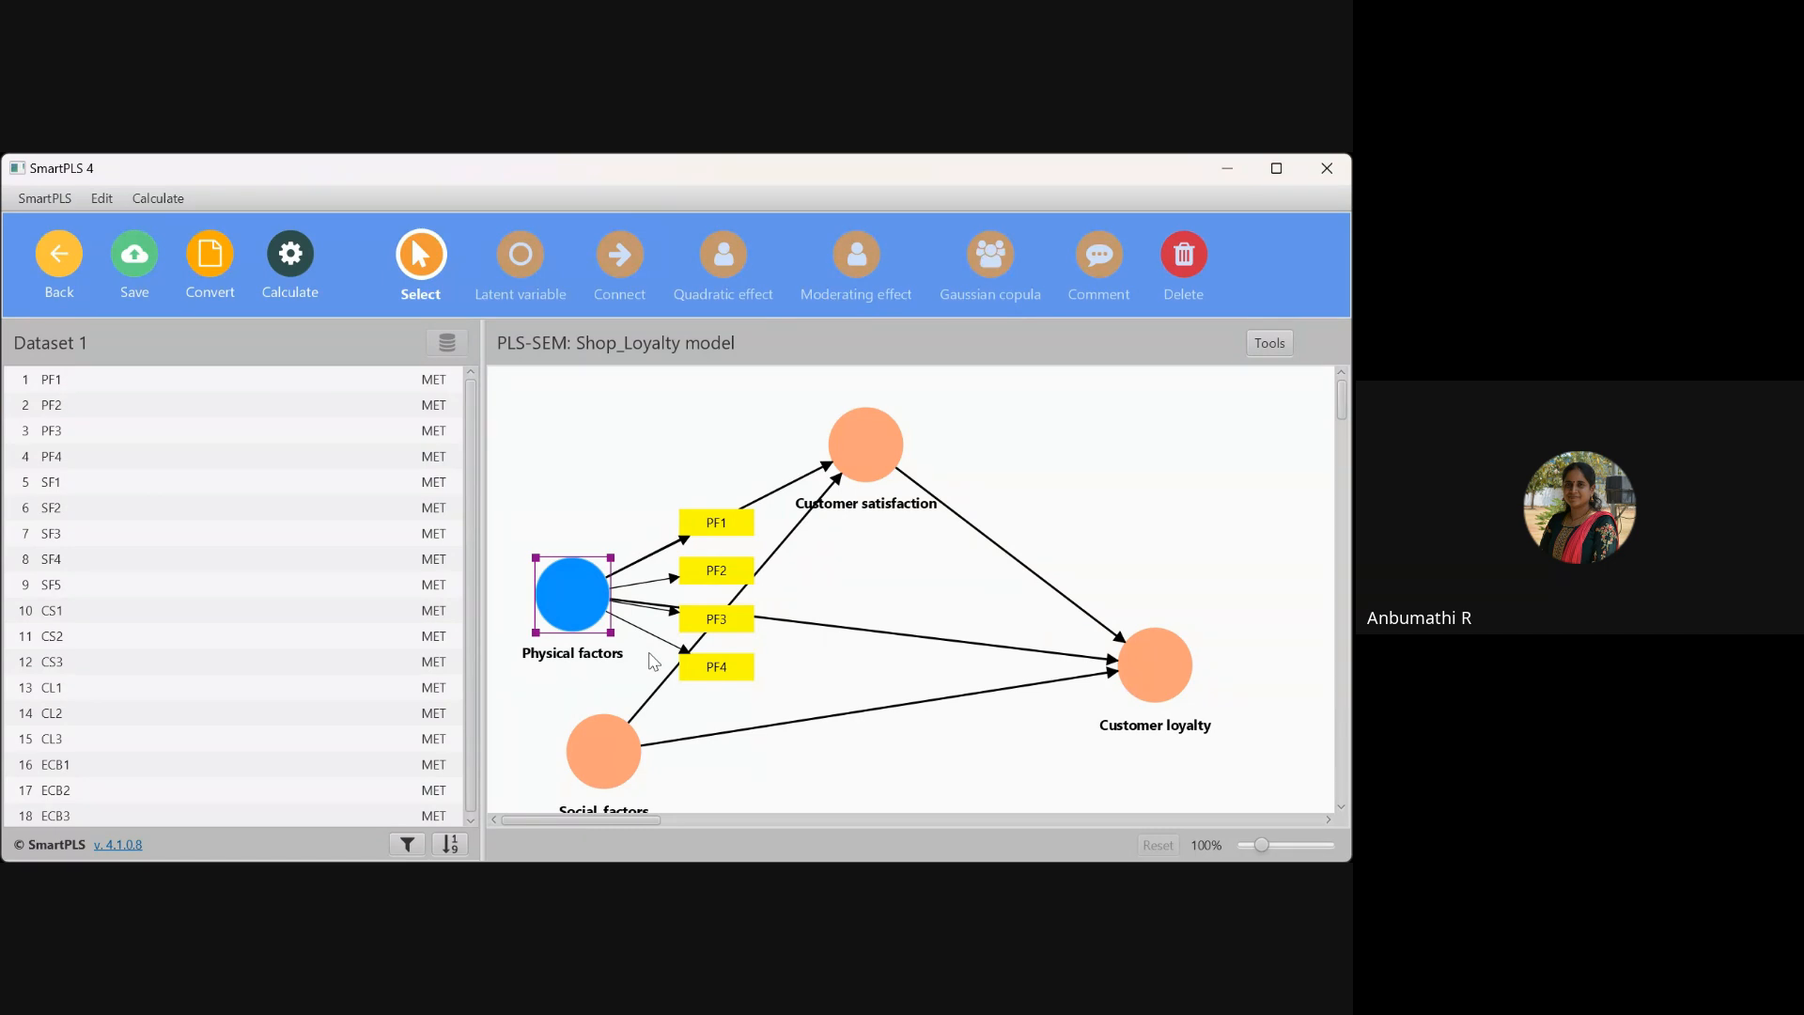
pyautogui.click(658, 744)
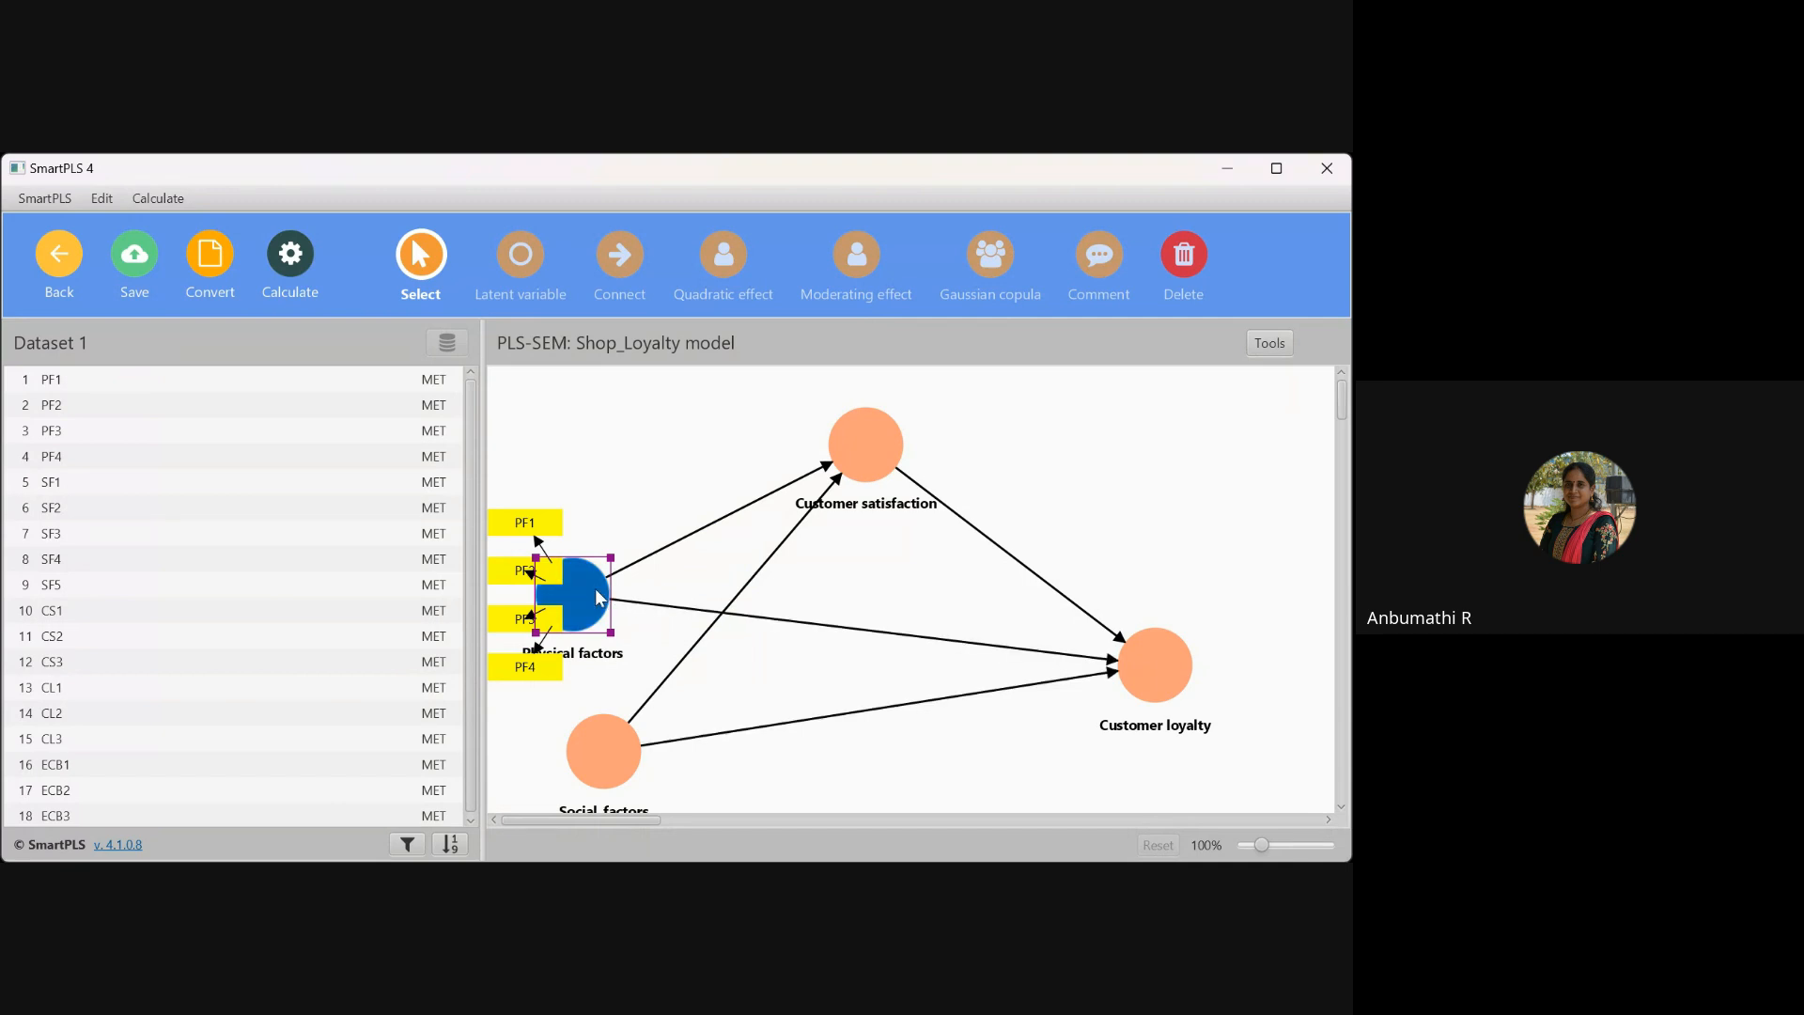
pyautogui.moveTo(595, 590); pyautogui.dragTo(673, 588)
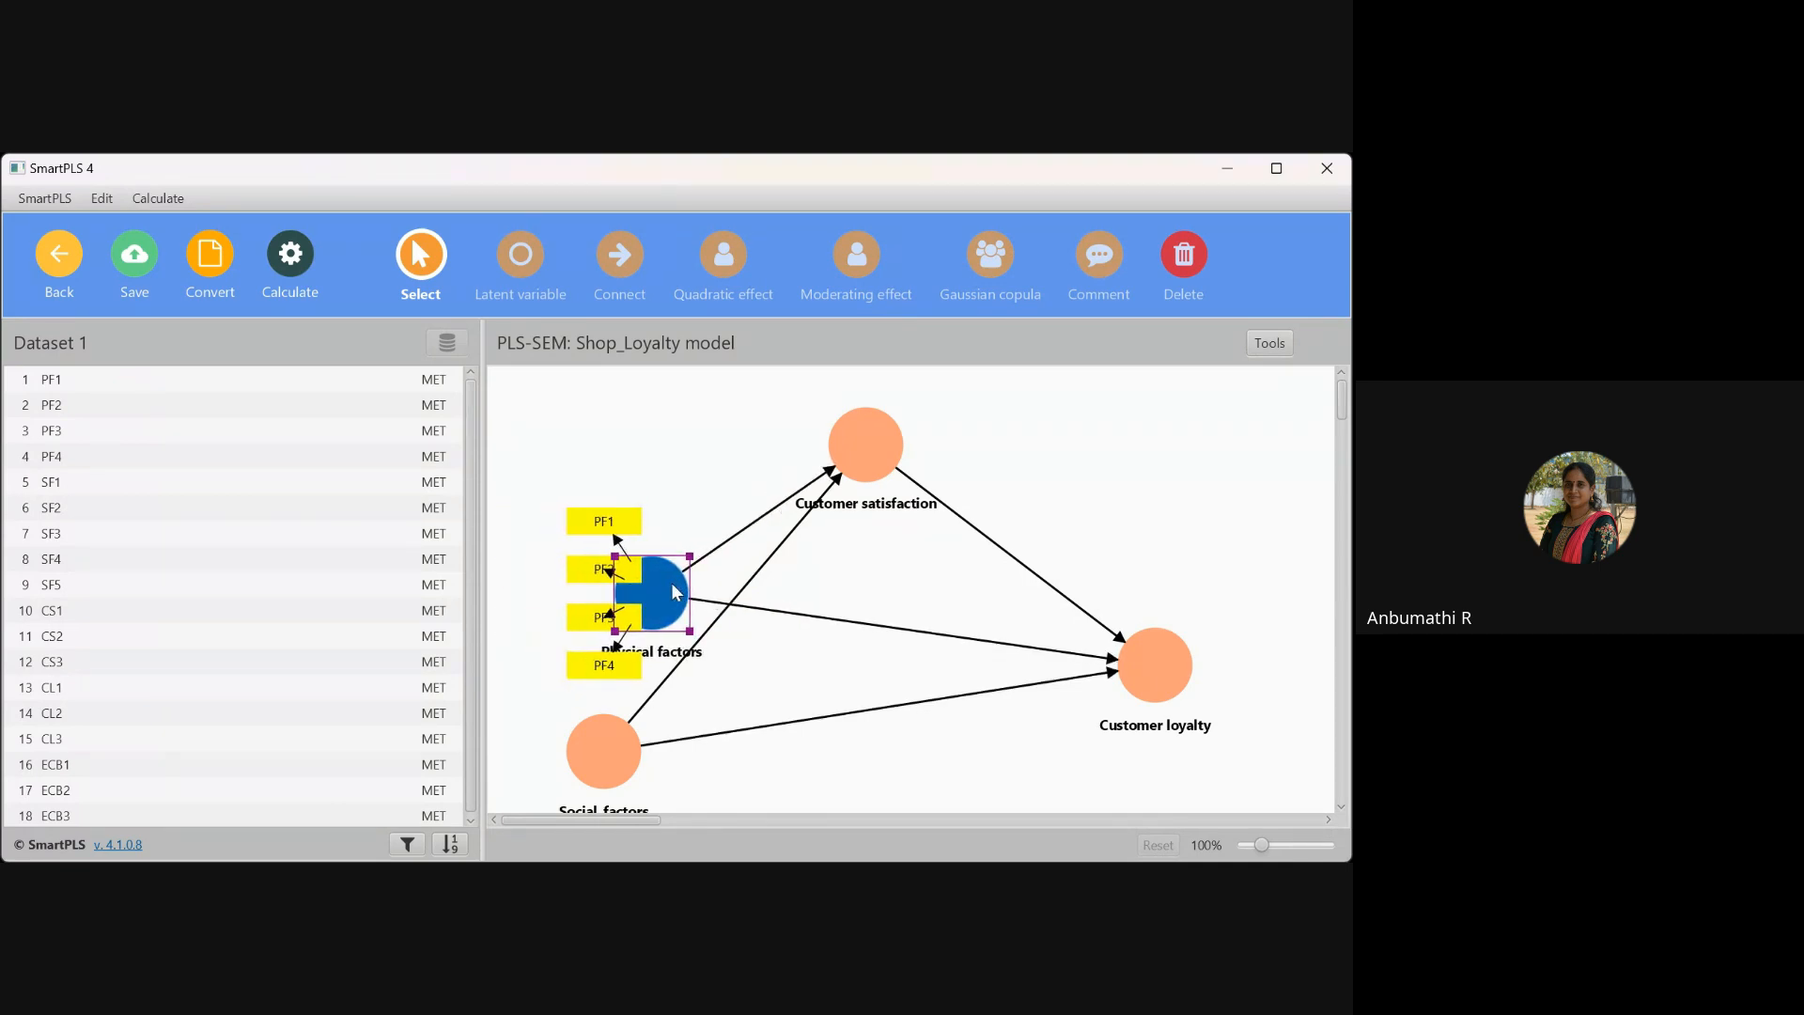
# Move the indicators PF1 to PF4 away from Physical factors and realign them in a column on its left side
pyautogui.moveTo(607, 534); pyautogui.dragTo(516, 575)
pyautogui.click(584, 573)
pyautogui.moveTo(588, 623); pyautogui.dragTo(532, 627)
pyautogui.moveTo(598, 677); pyautogui.dragTo(523, 664)
pyautogui.click(541, 628)
pyautogui.click(536, 669)
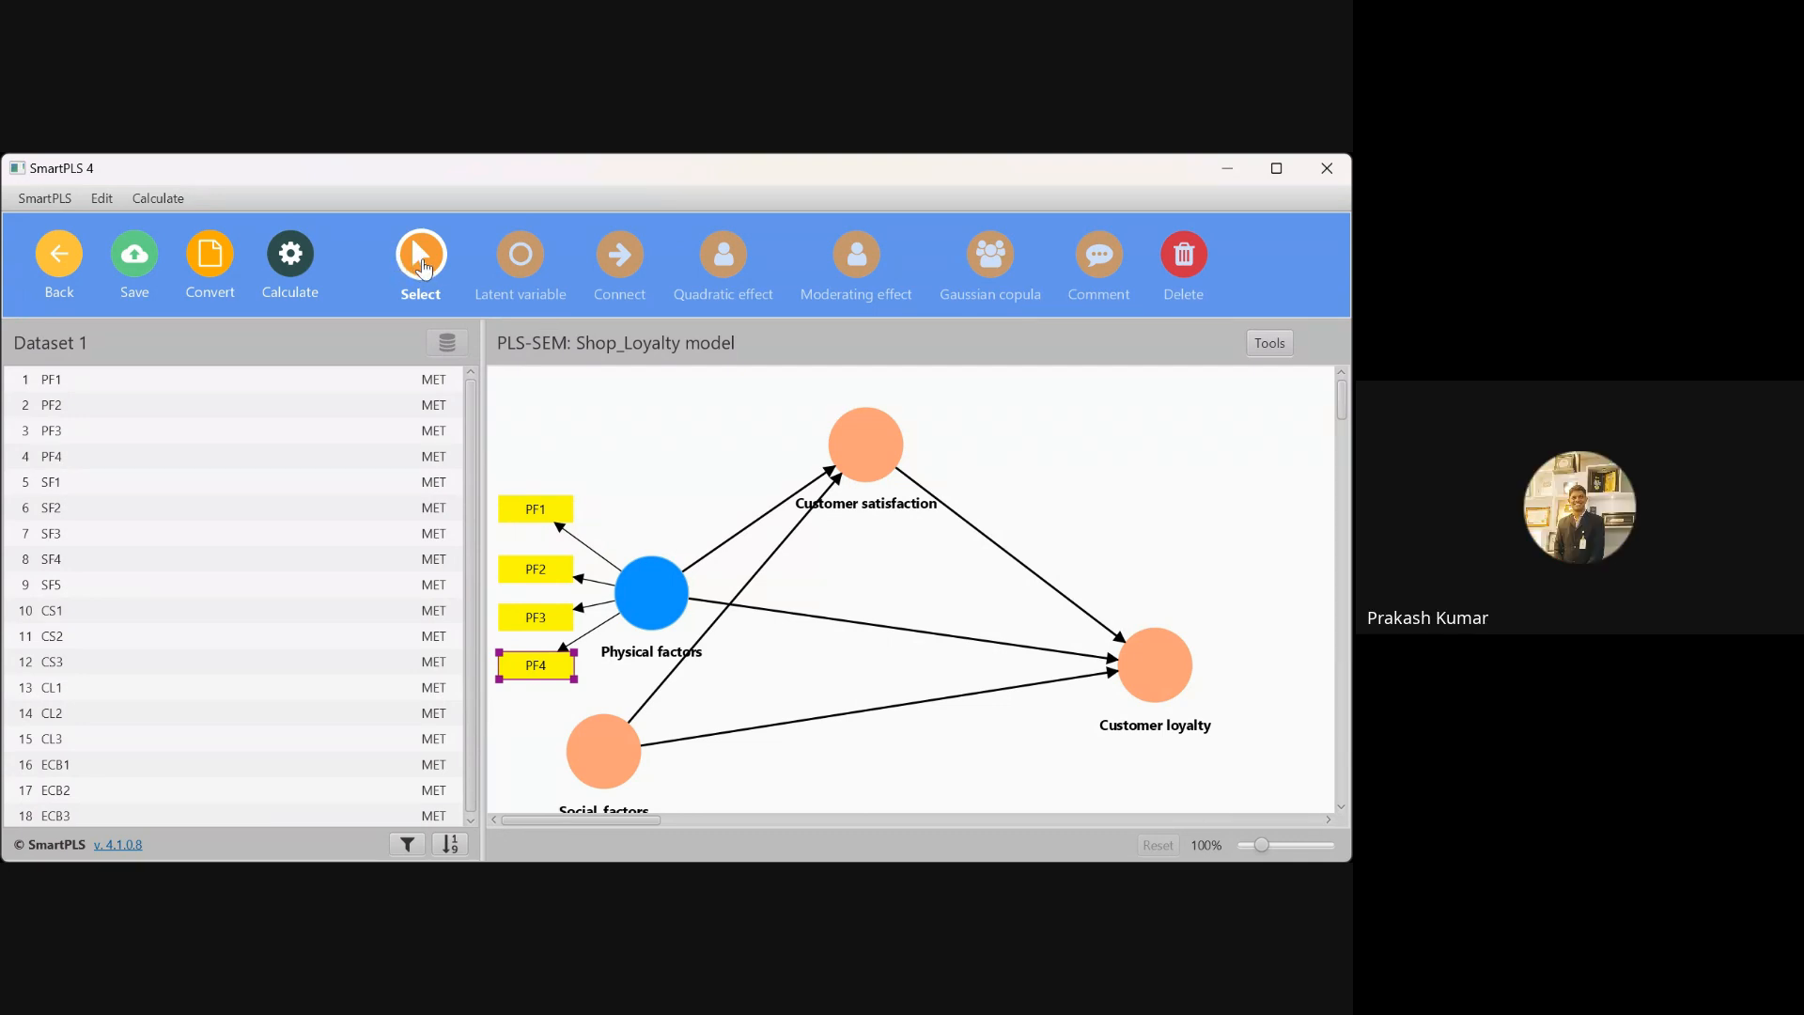
pyautogui.click(646, 598)
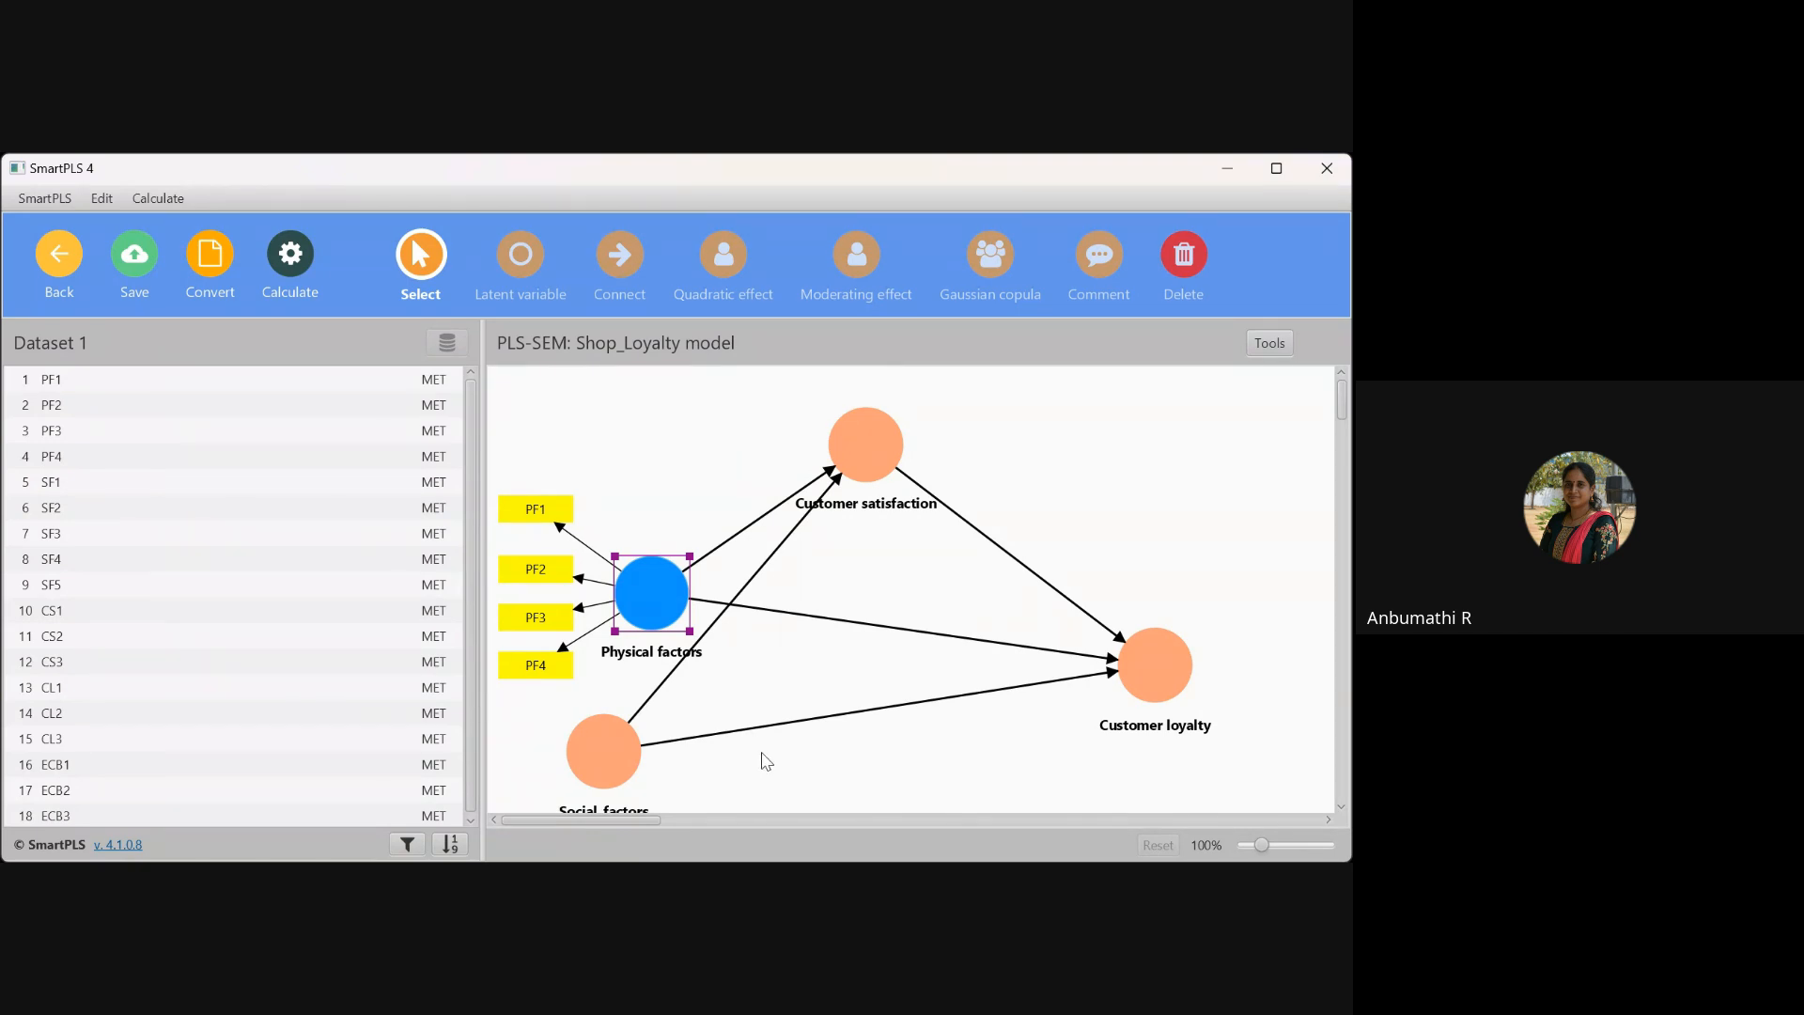
pyautogui.press('a')
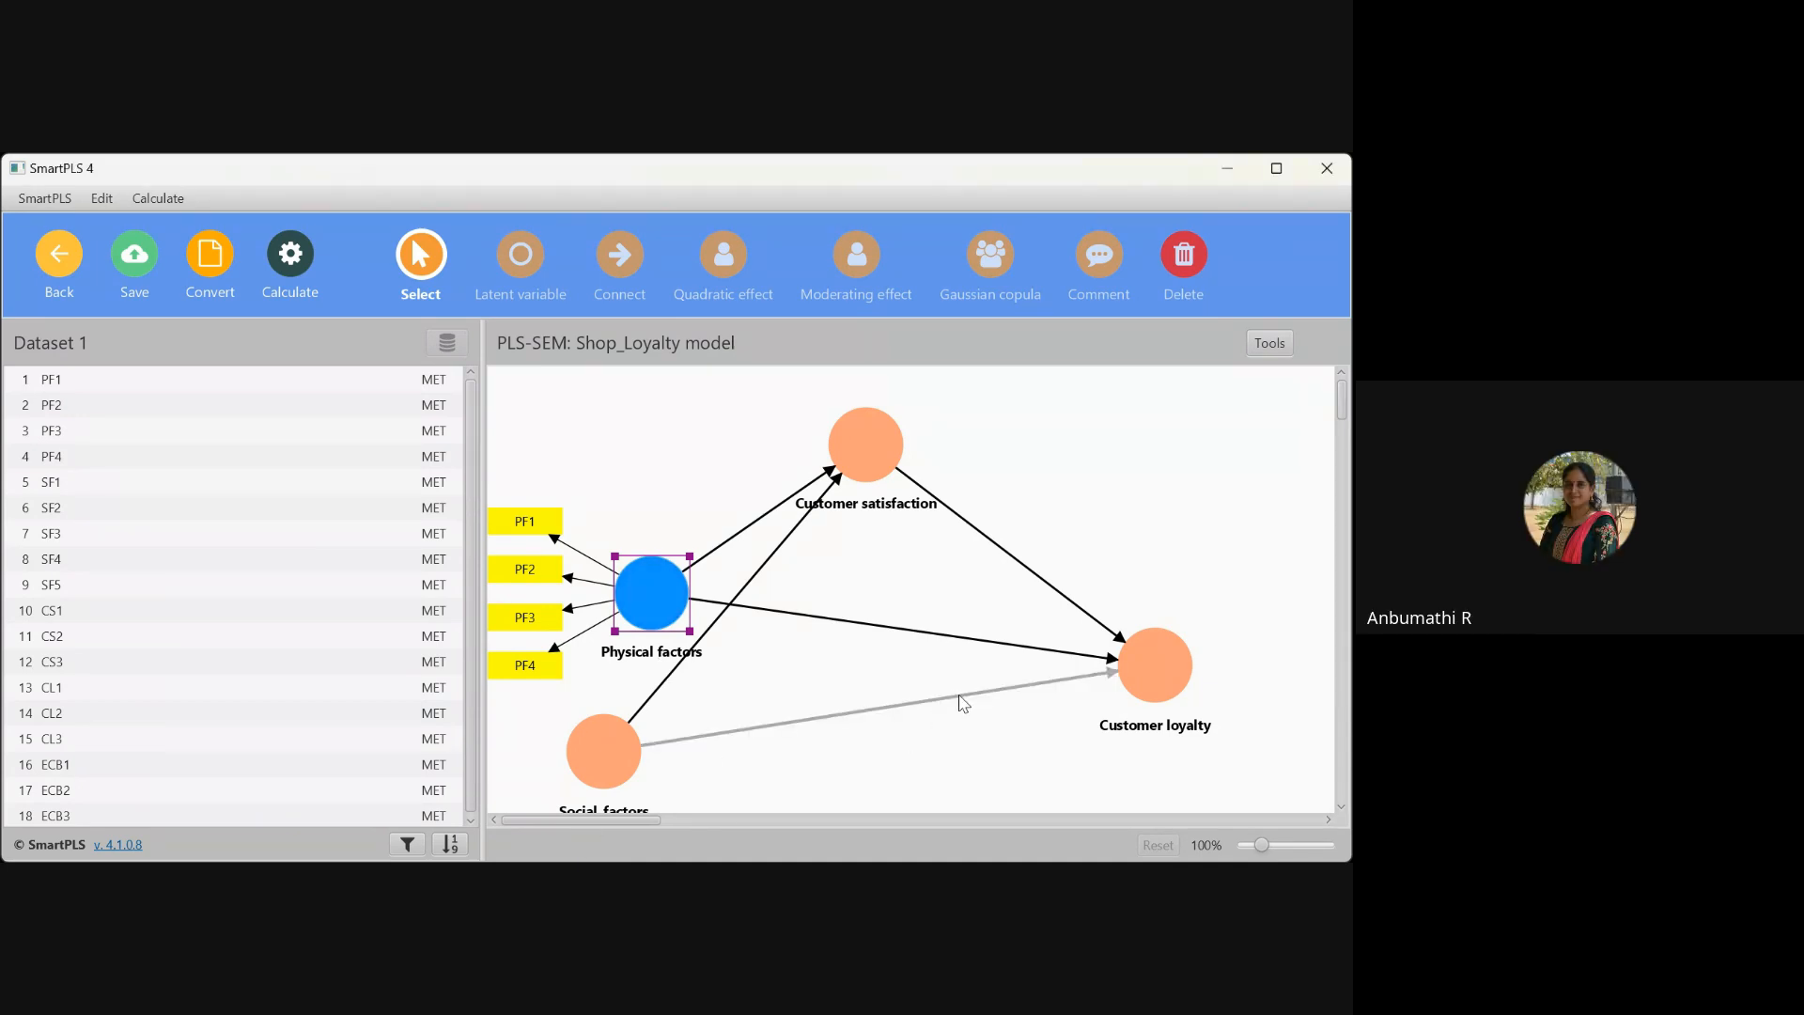
# Assign the indicators SF1 to SF5 to Social_factors and align them on its left side
pyautogui.scroll(-2, 1206, 402)
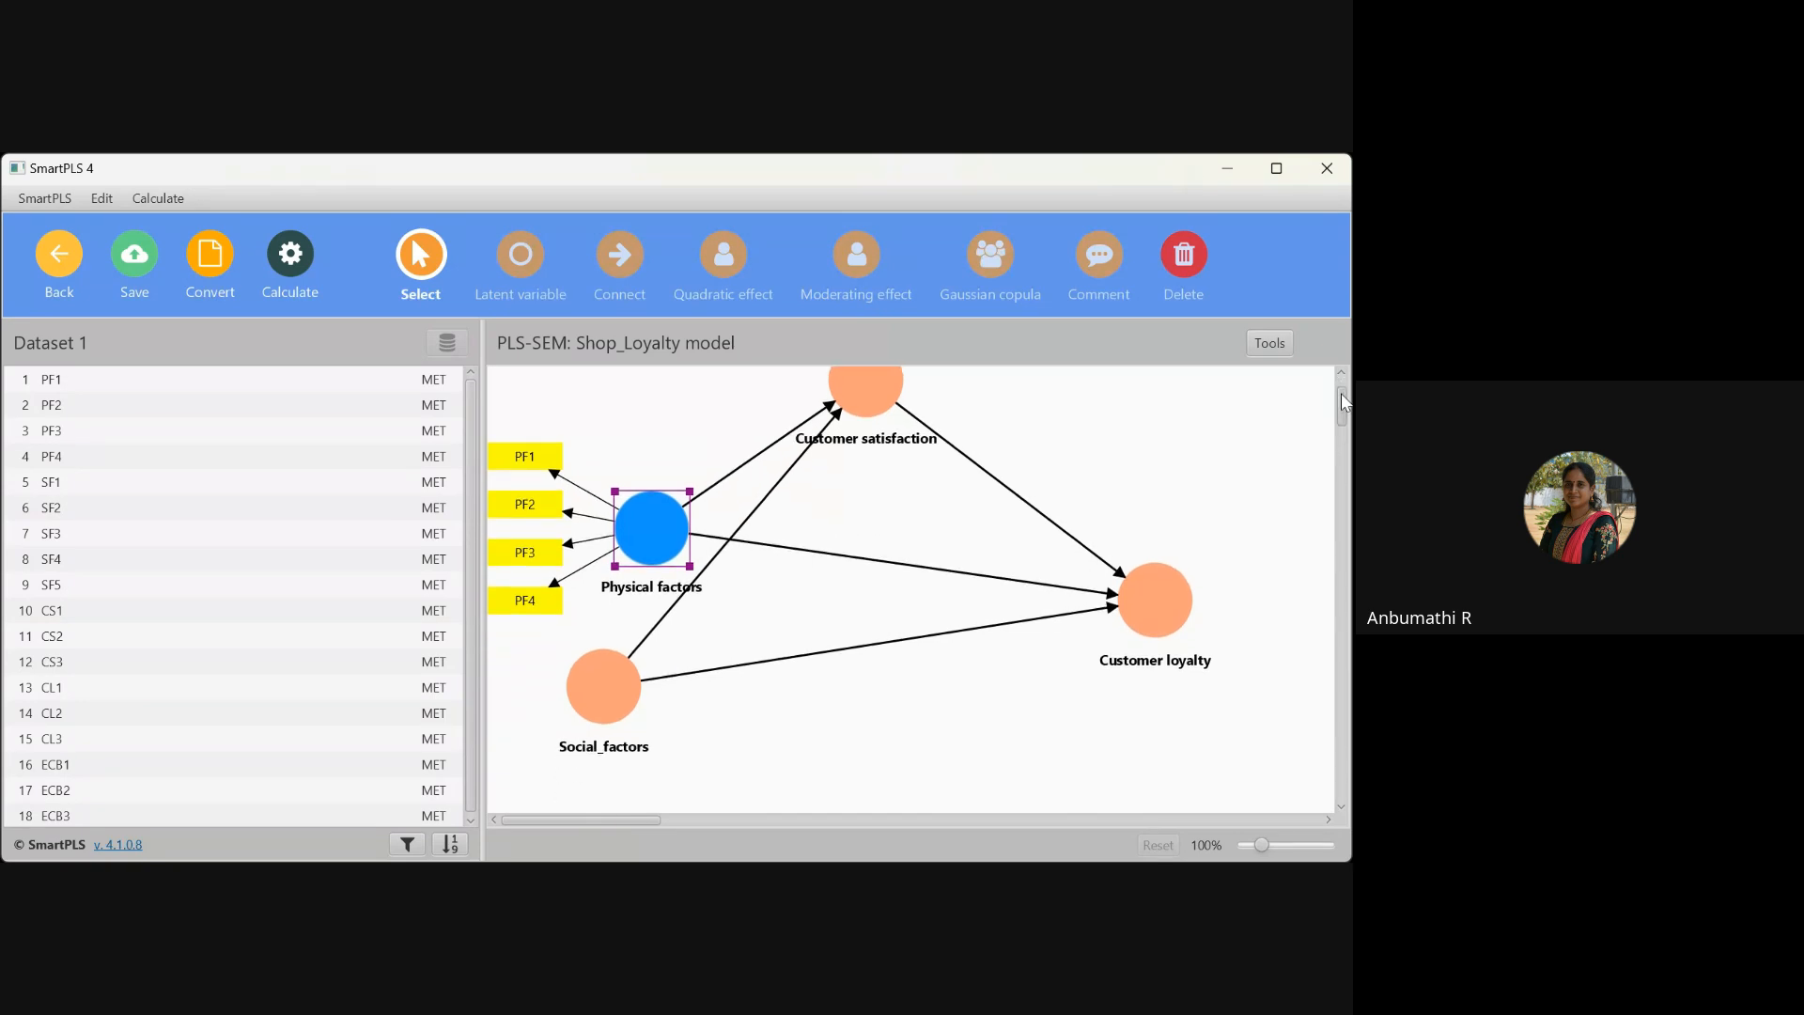
pyautogui.click(58, 491)
pyautogui.hotkey('shift', 'Down')
pyautogui.hotkey('shift', 'Down')
pyautogui.hotkey('shift', 'Down')
pyautogui.hotkey('shift', 'Down')
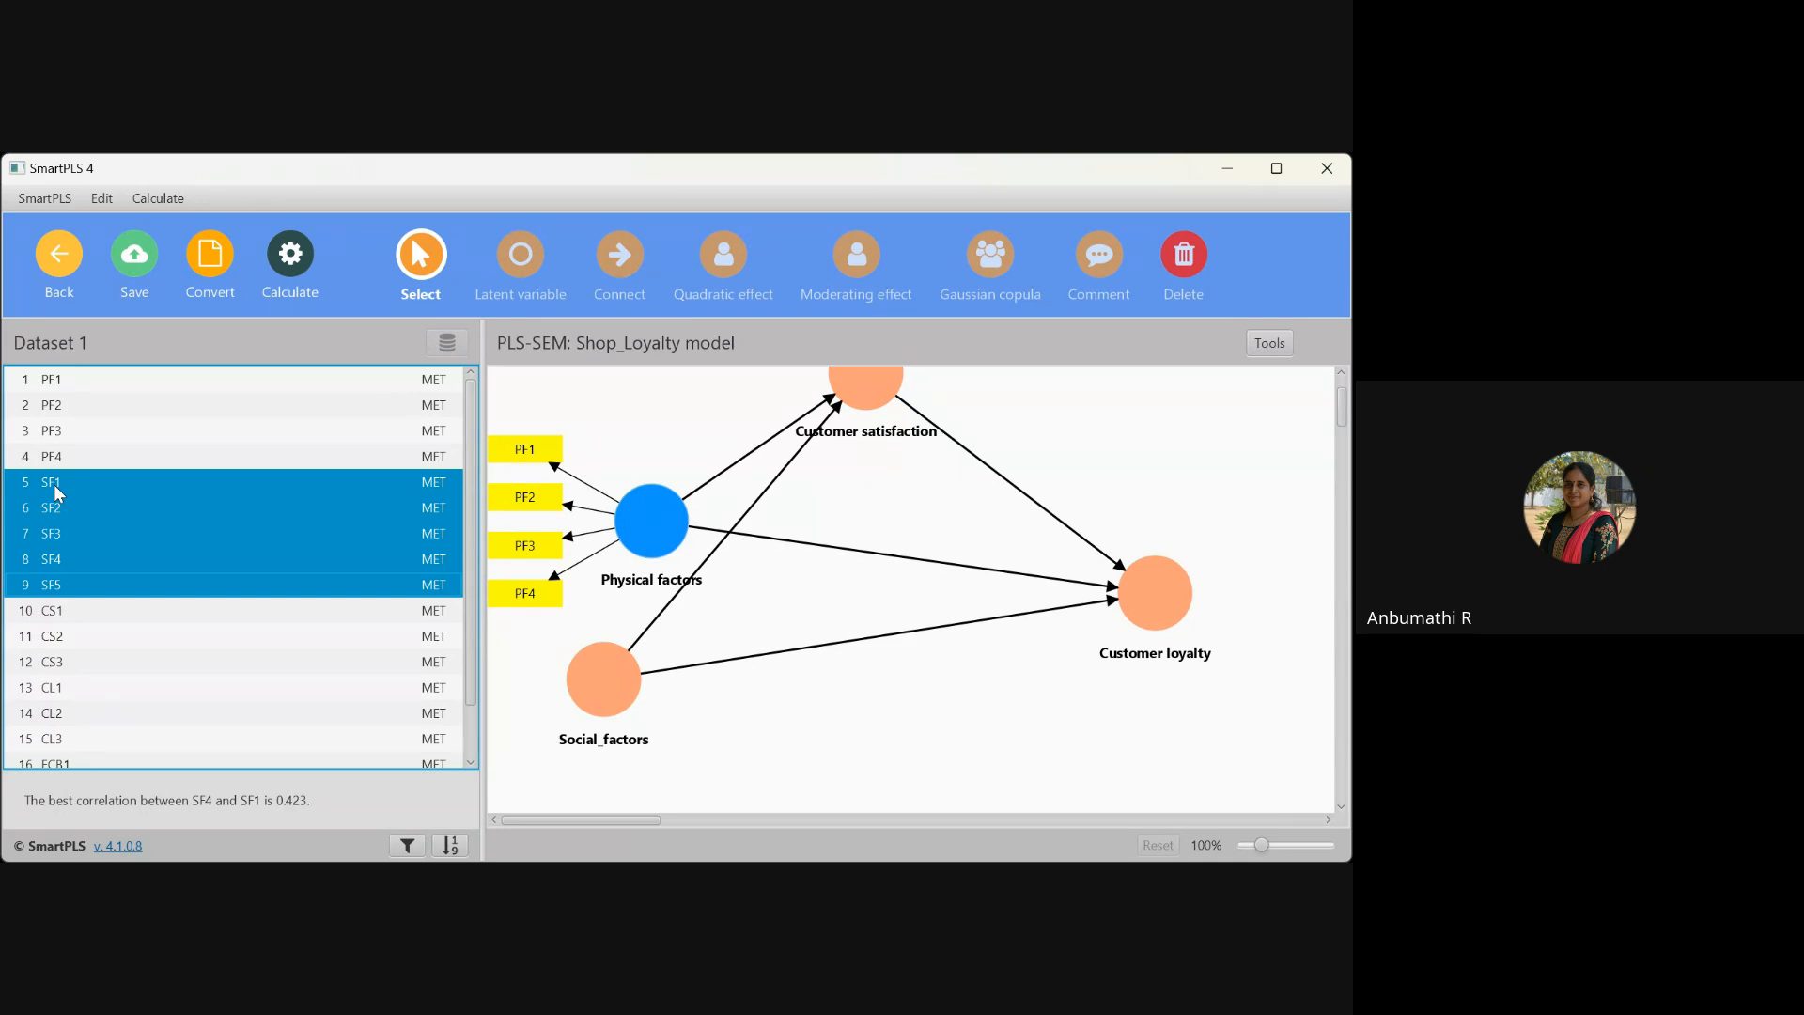
pyautogui.moveTo(91, 477); pyautogui.dragTo(606, 671)
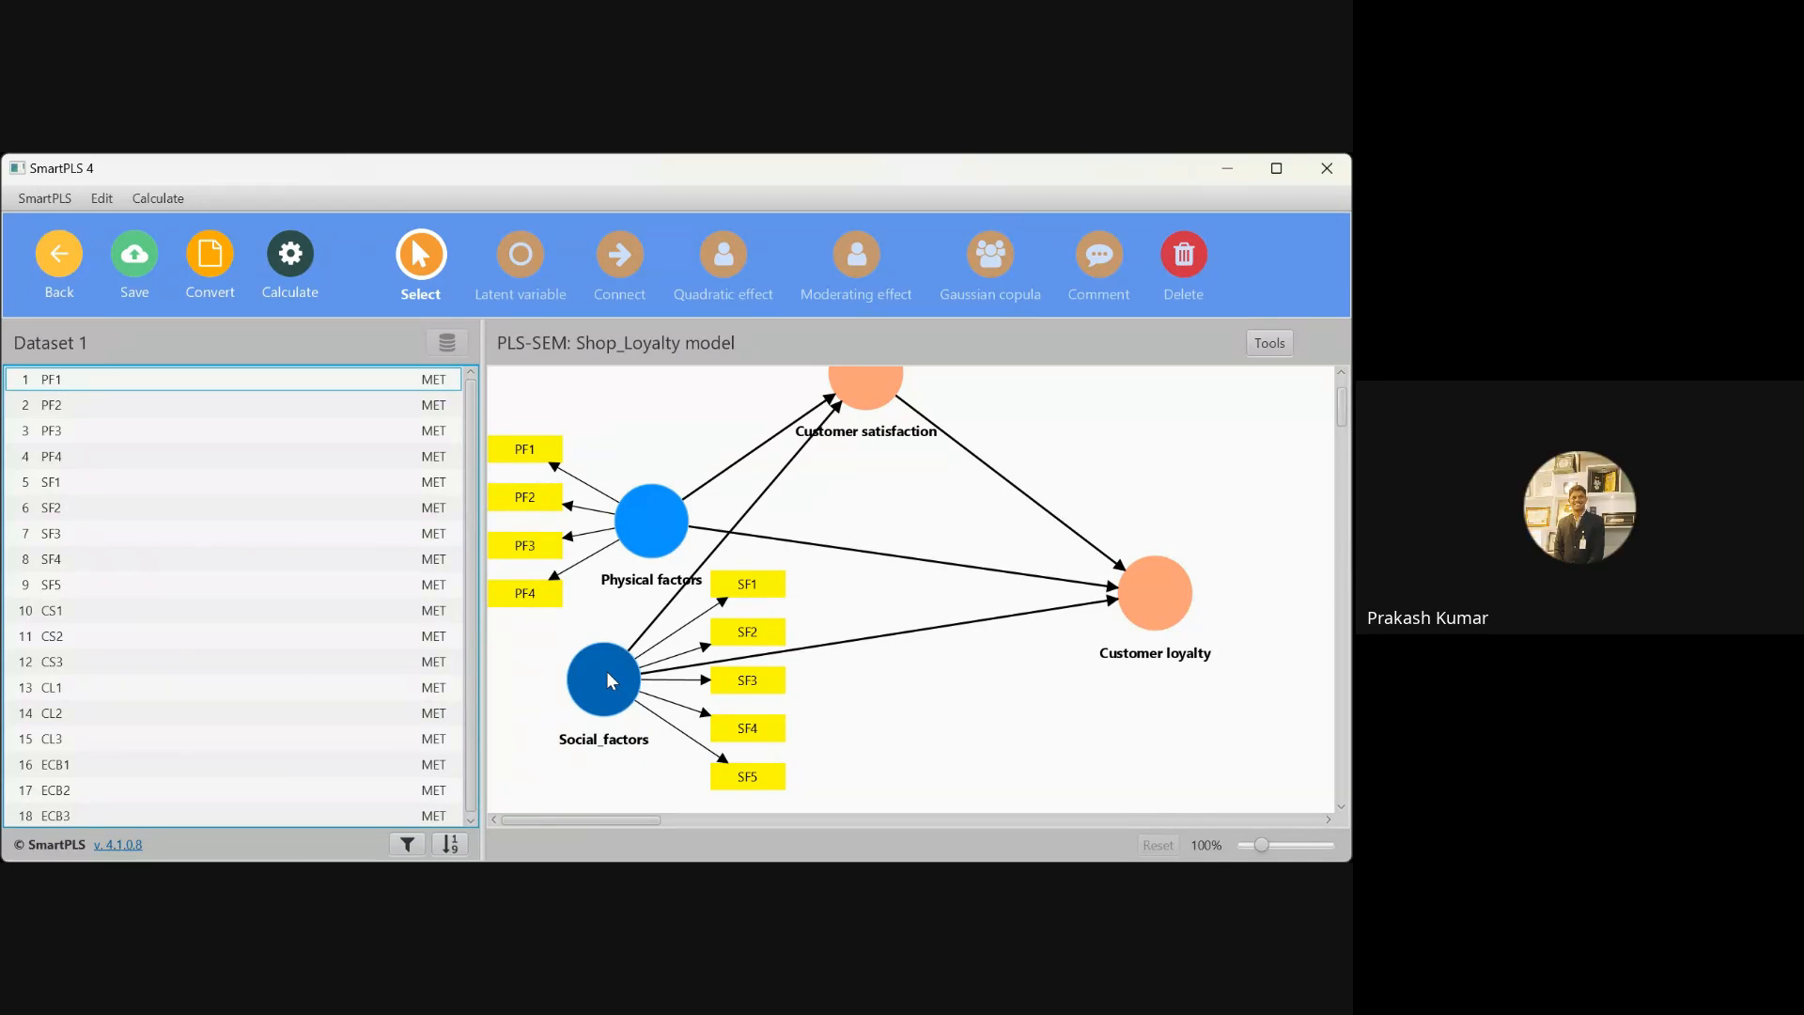
pyautogui.click(608, 673)
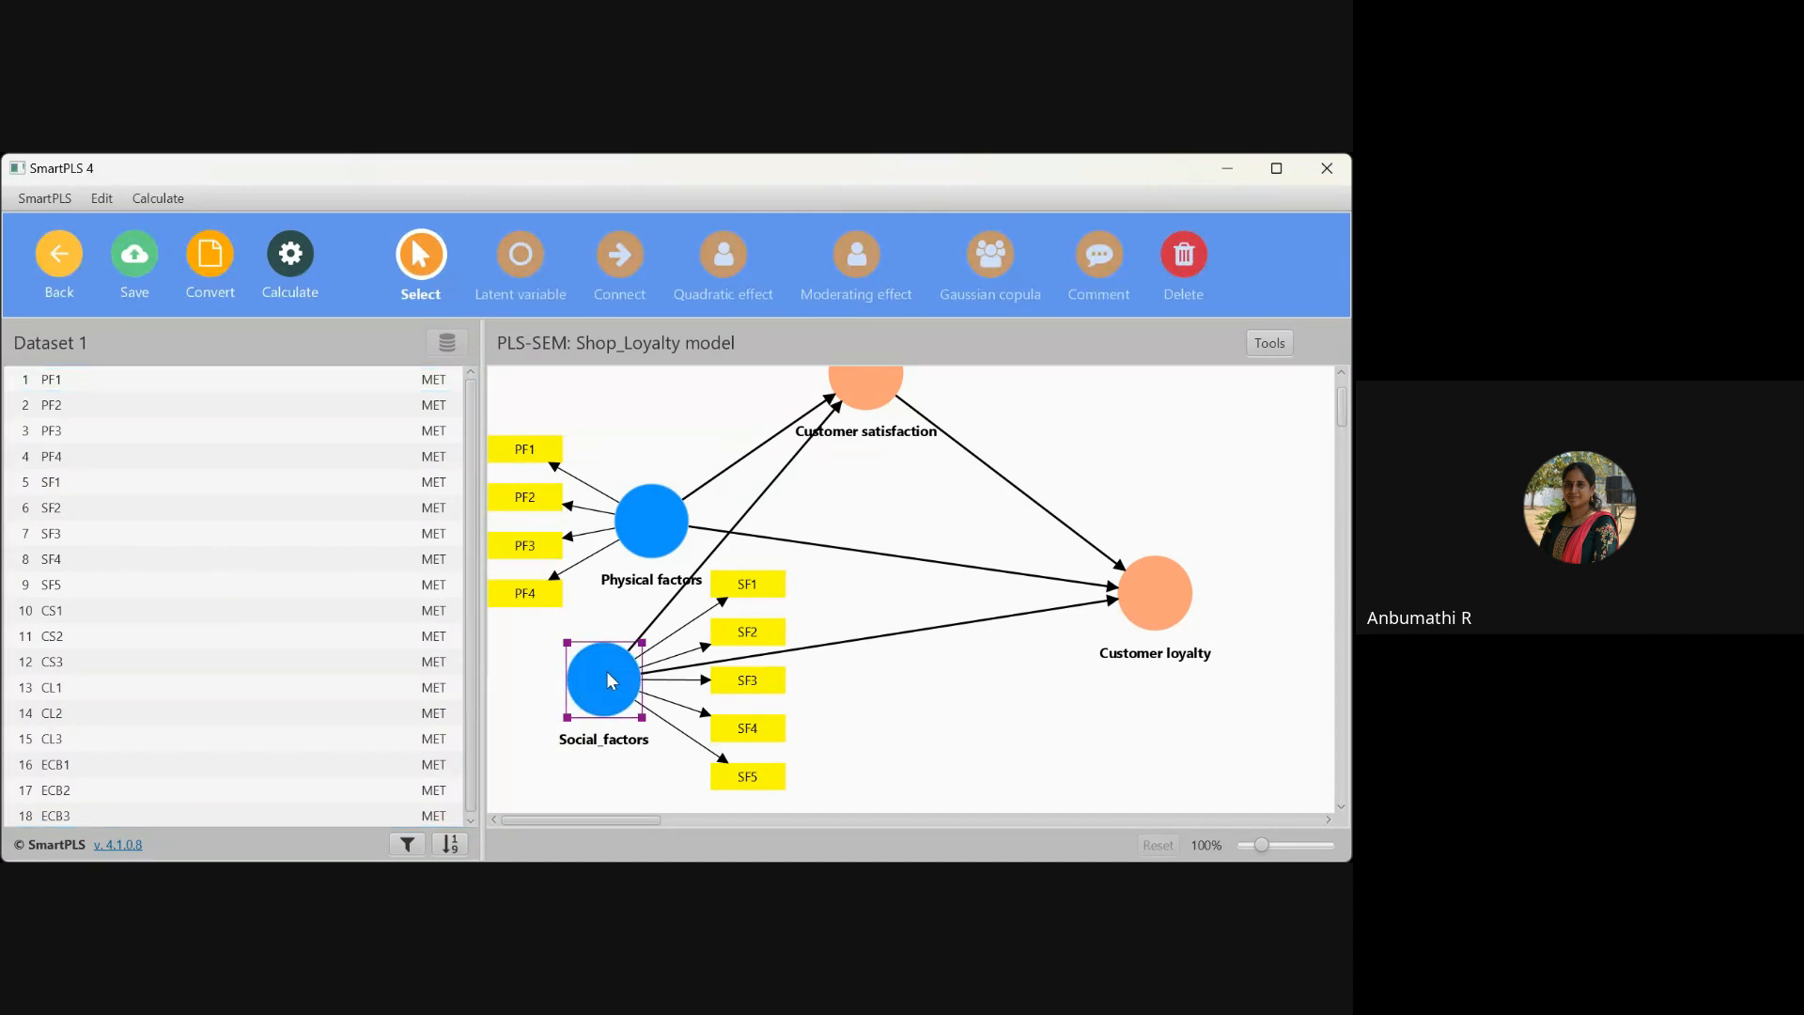
pyautogui.press('a')
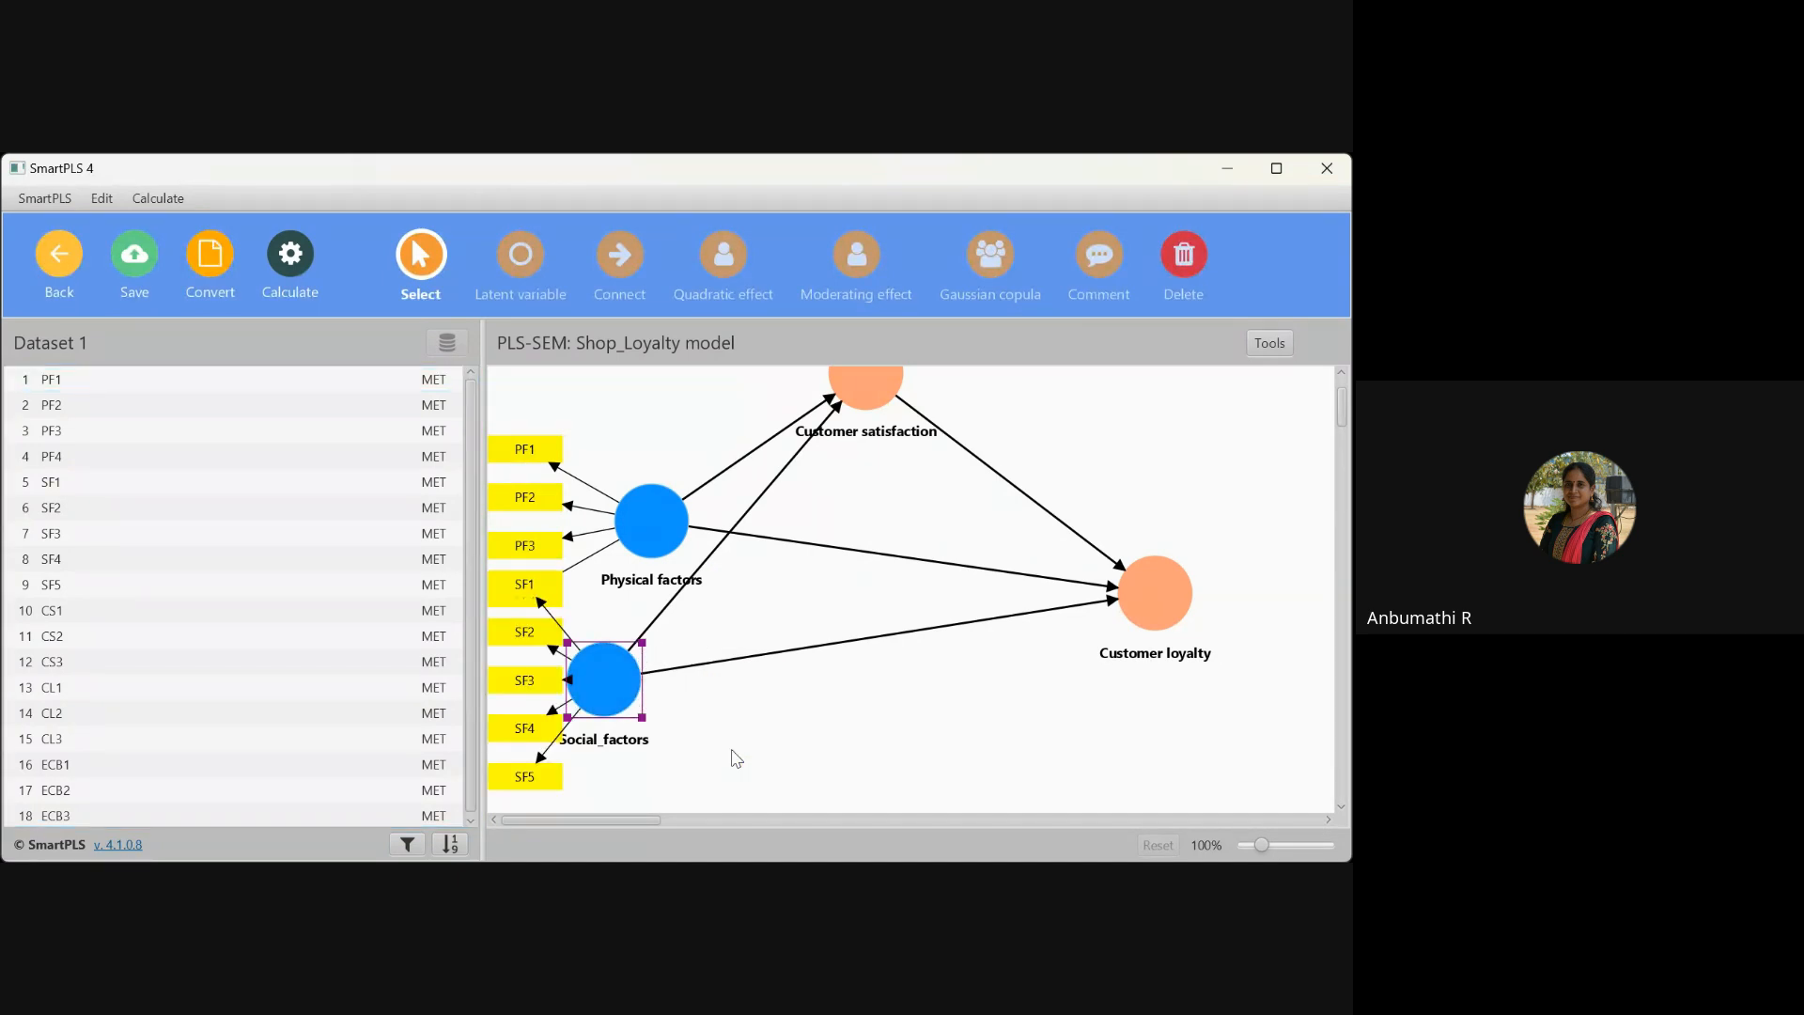
# Shift Social_factors to the right and realign its indicators SF1 to SF5 in a column on its left side
pyautogui.moveTo(602, 700); pyautogui.dragTo(676, 739)
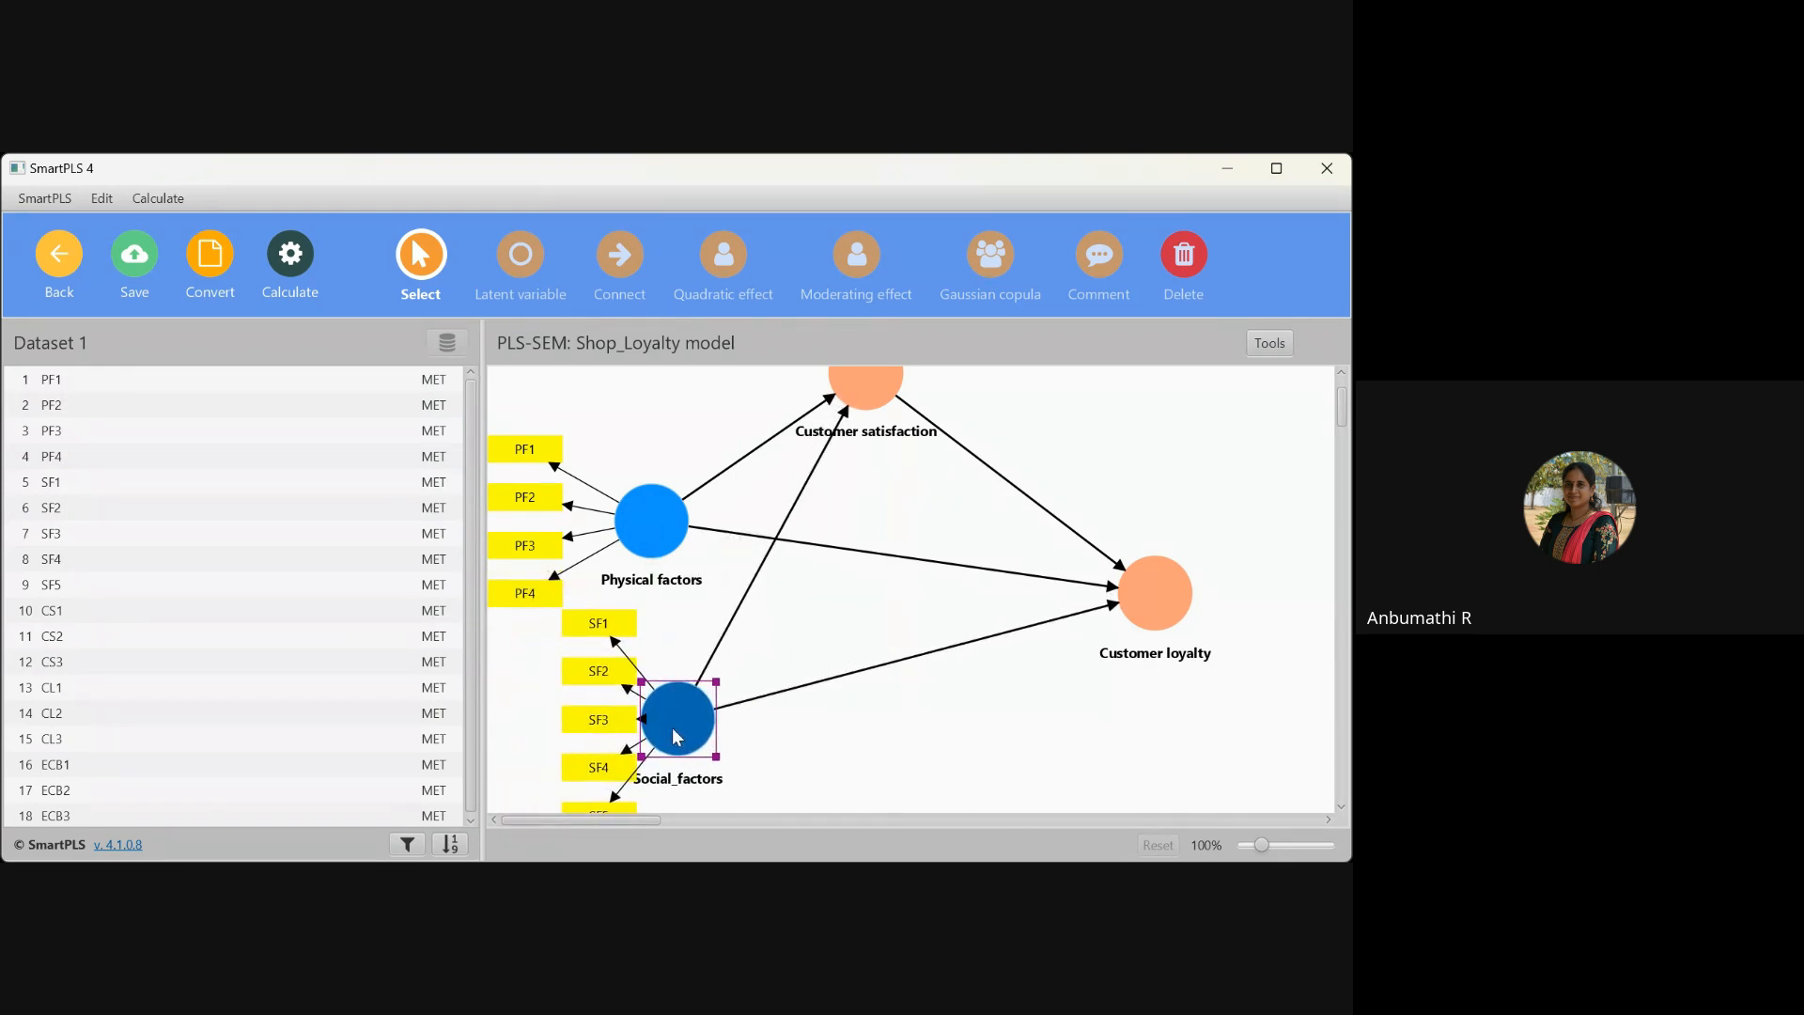
pyautogui.click(581, 628)
pyautogui.moveTo(580, 628); pyautogui.dragTo(533, 801)
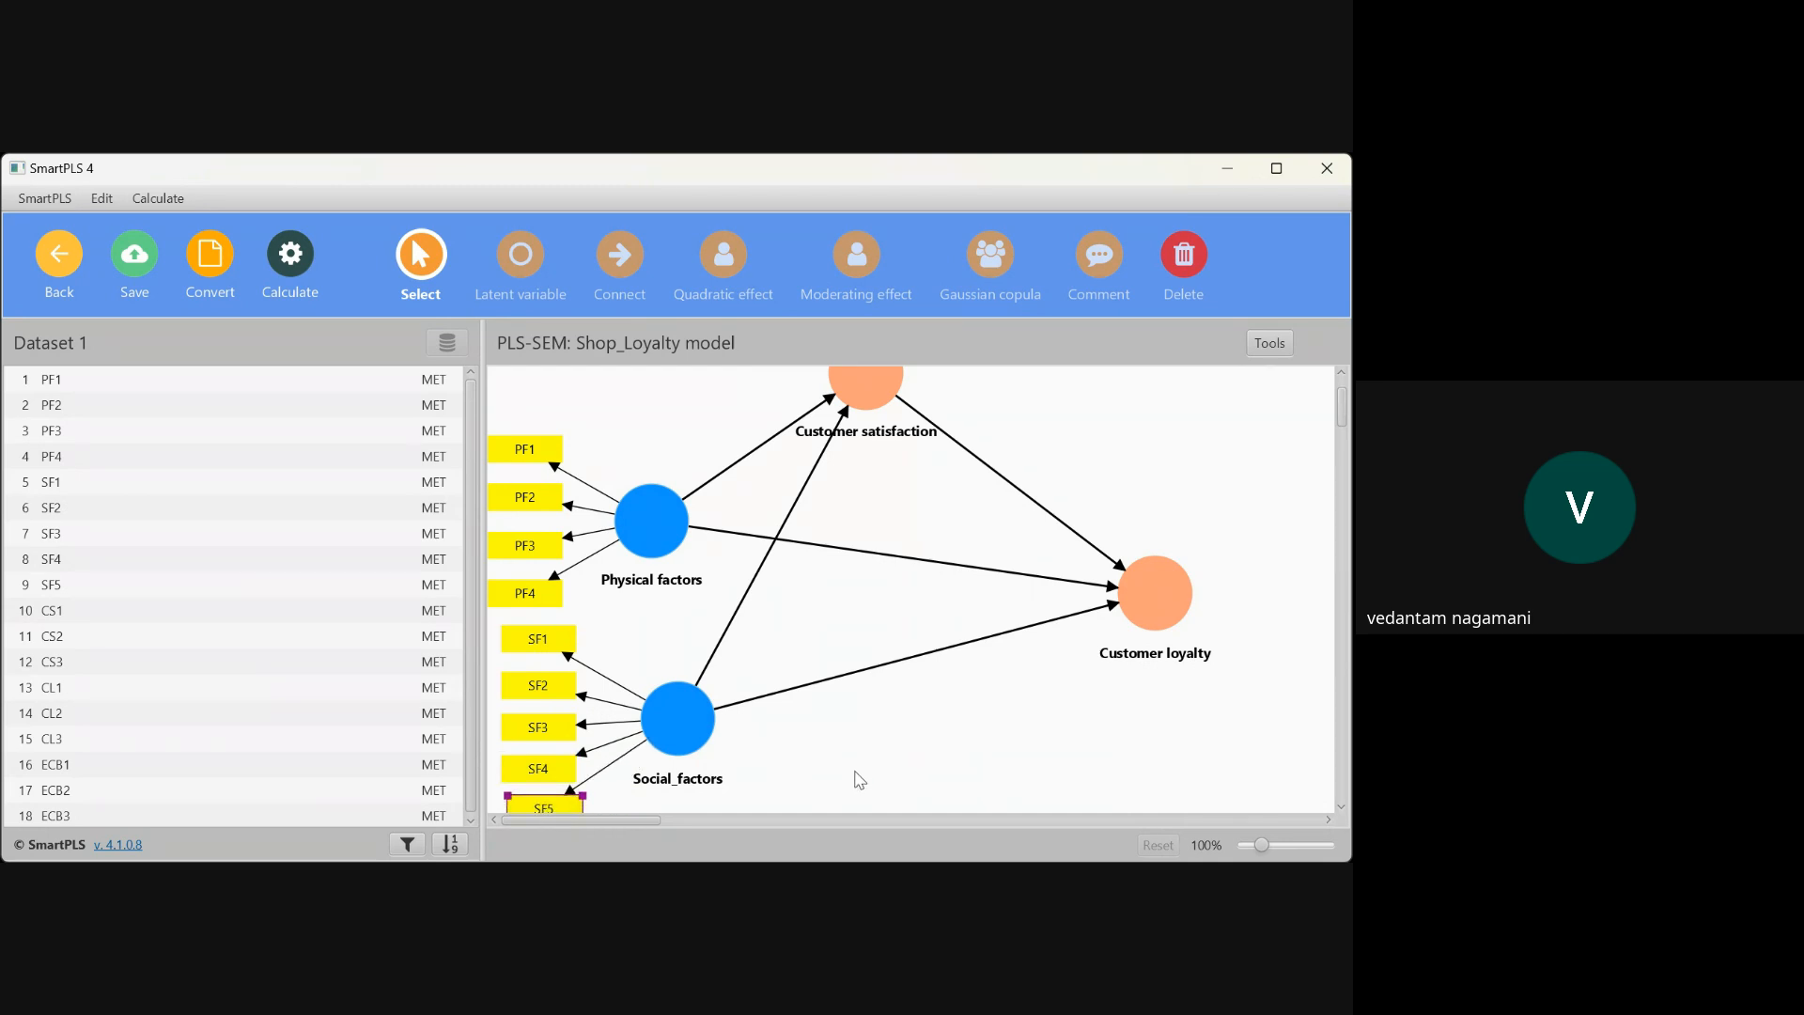
pyautogui.click(635, 517)
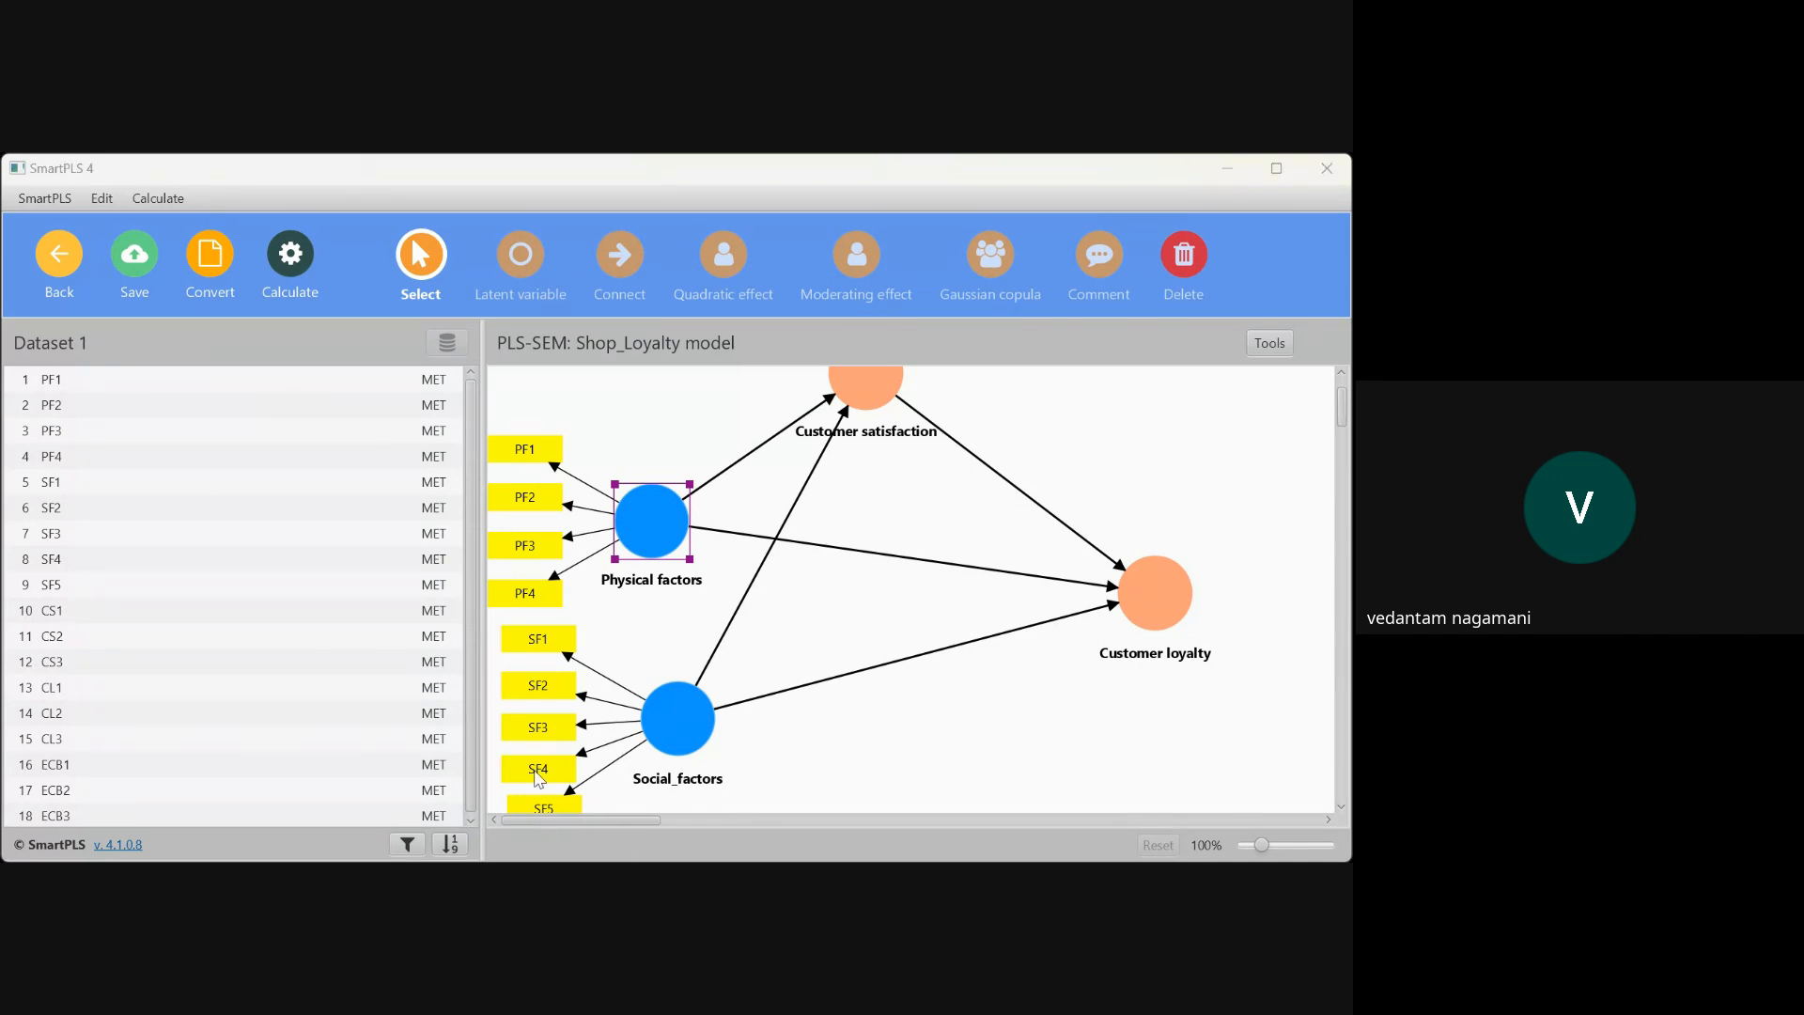
pyautogui.click(777, 806)
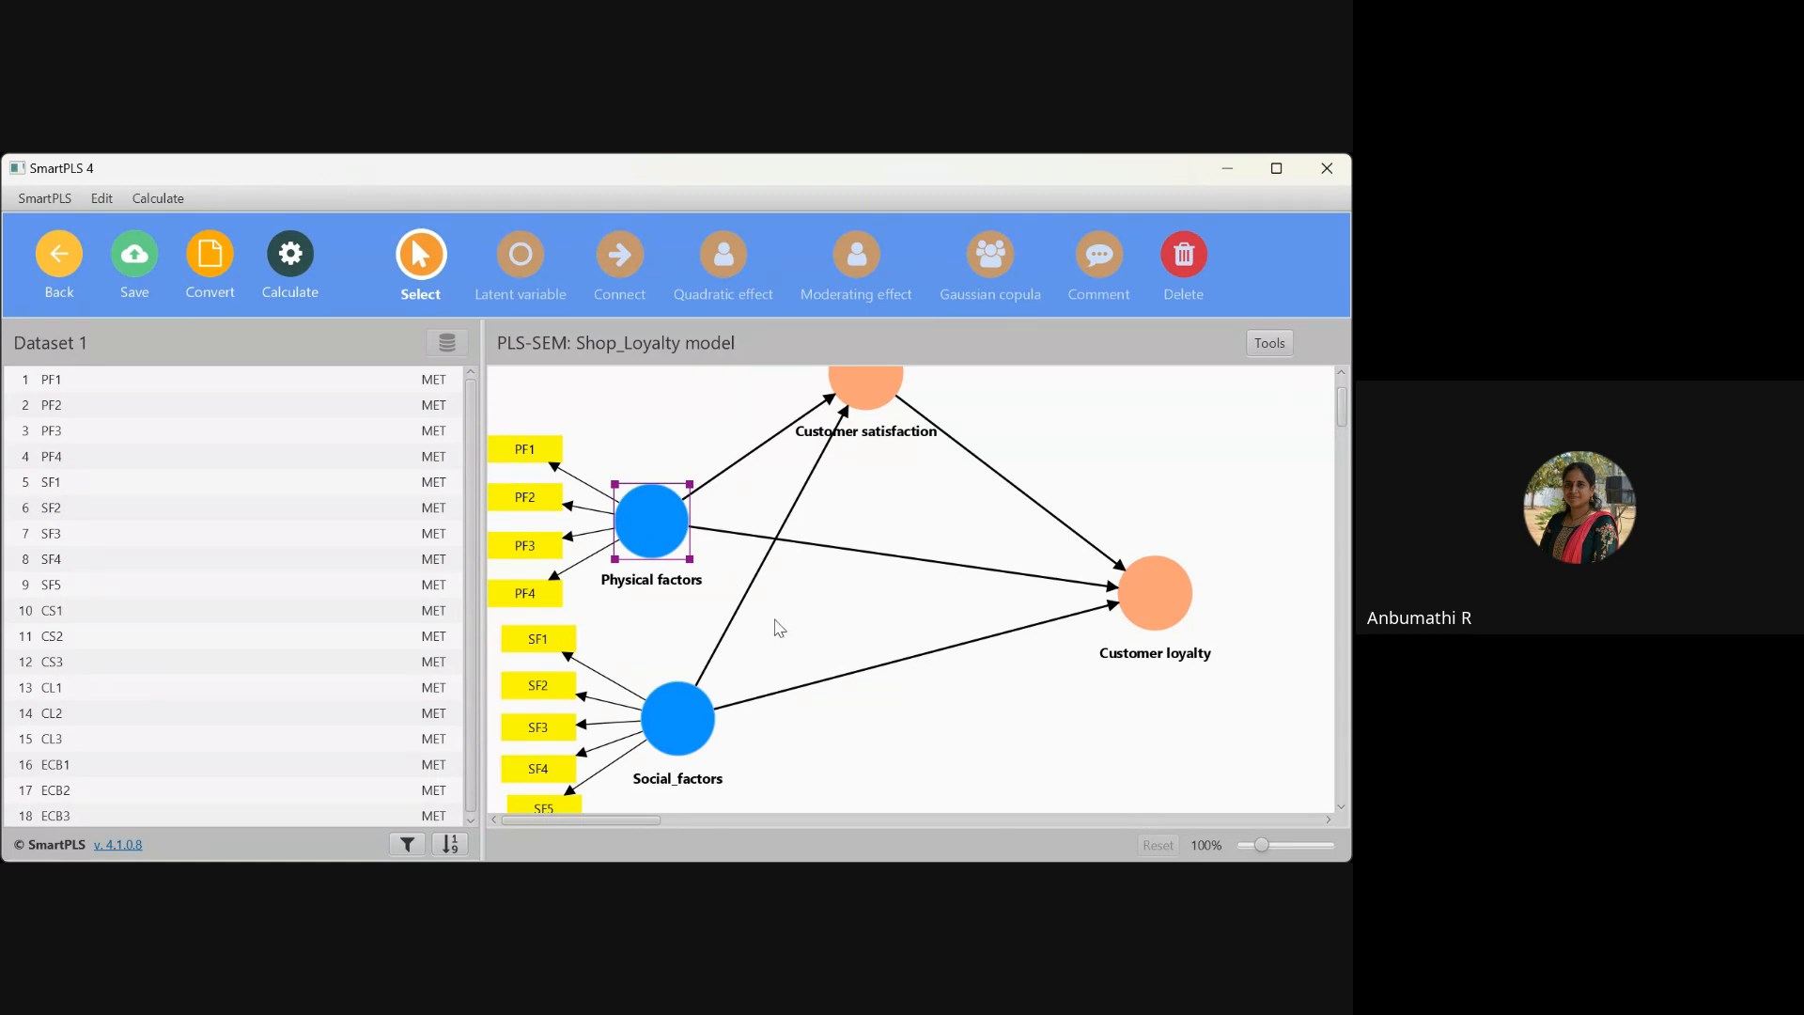
pyautogui.press('i')
pyautogui.hotkey('ctrl', 'z')
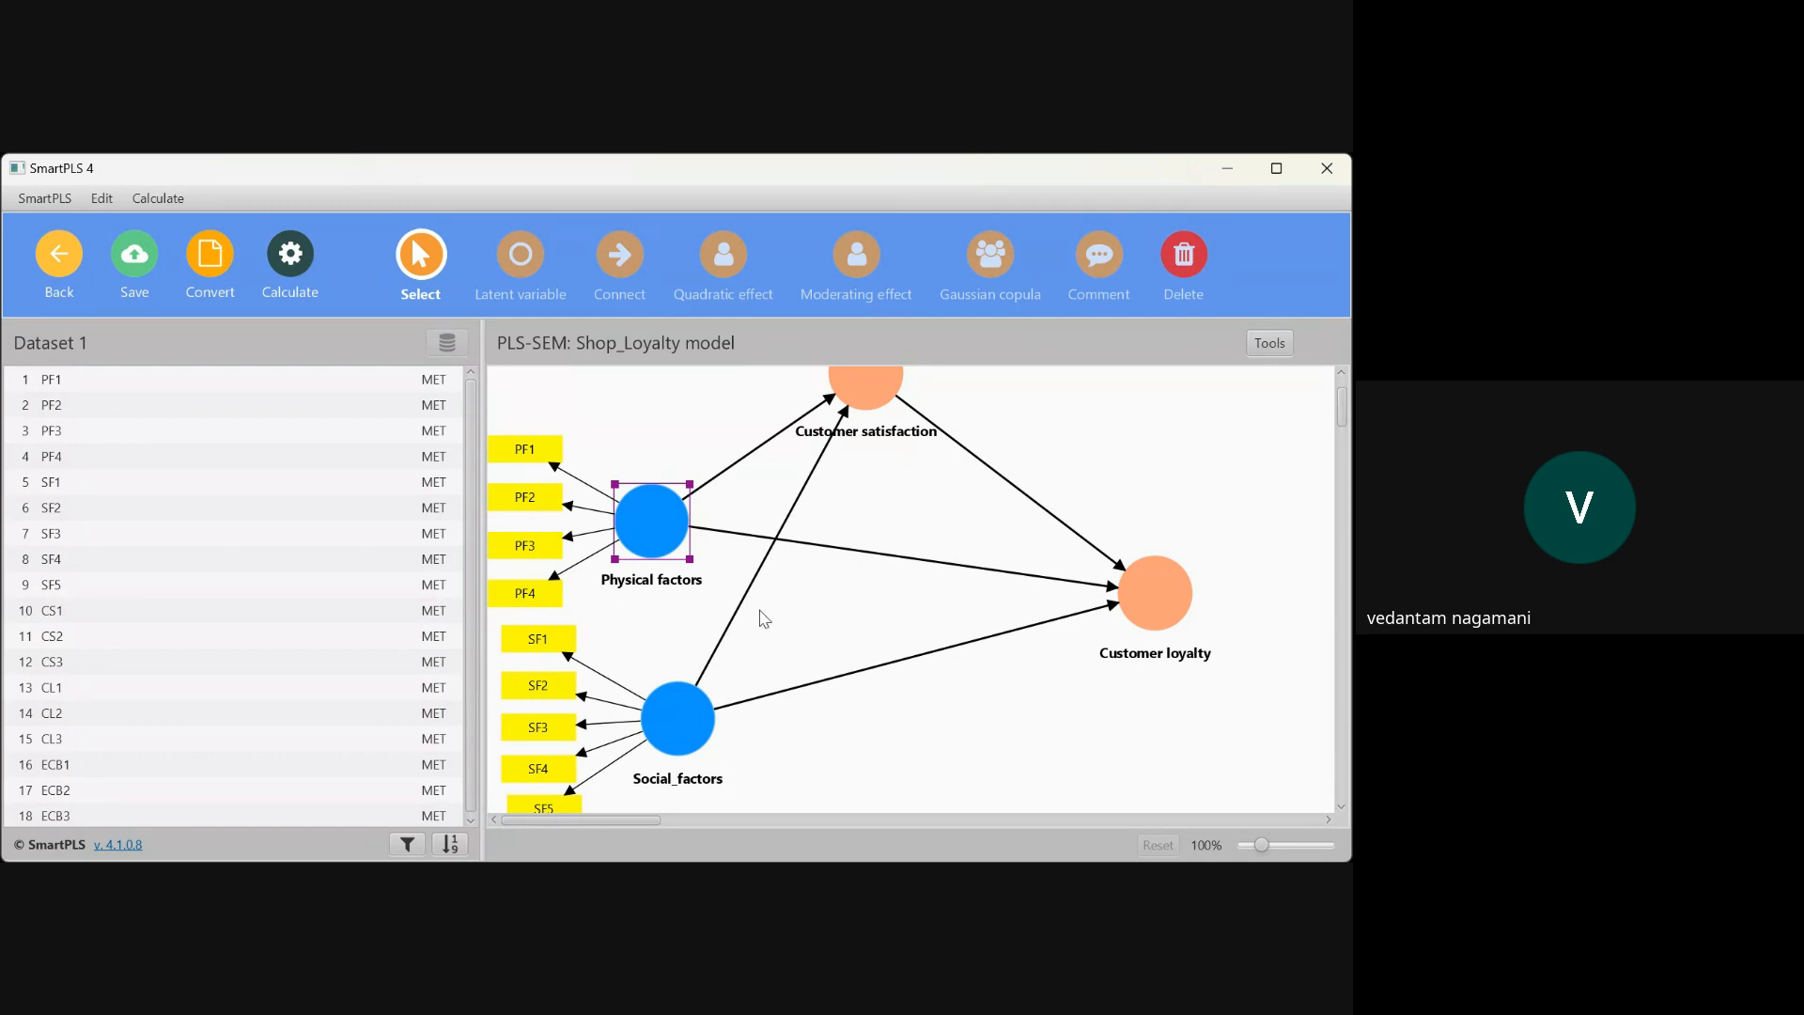
# Assign the dataset indicators CS1, CS2 and CS3 to the Customer satisfaction latent variable
pyautogui.moveTo(1342, 414); pyautogui.dragTo(1343, 398)
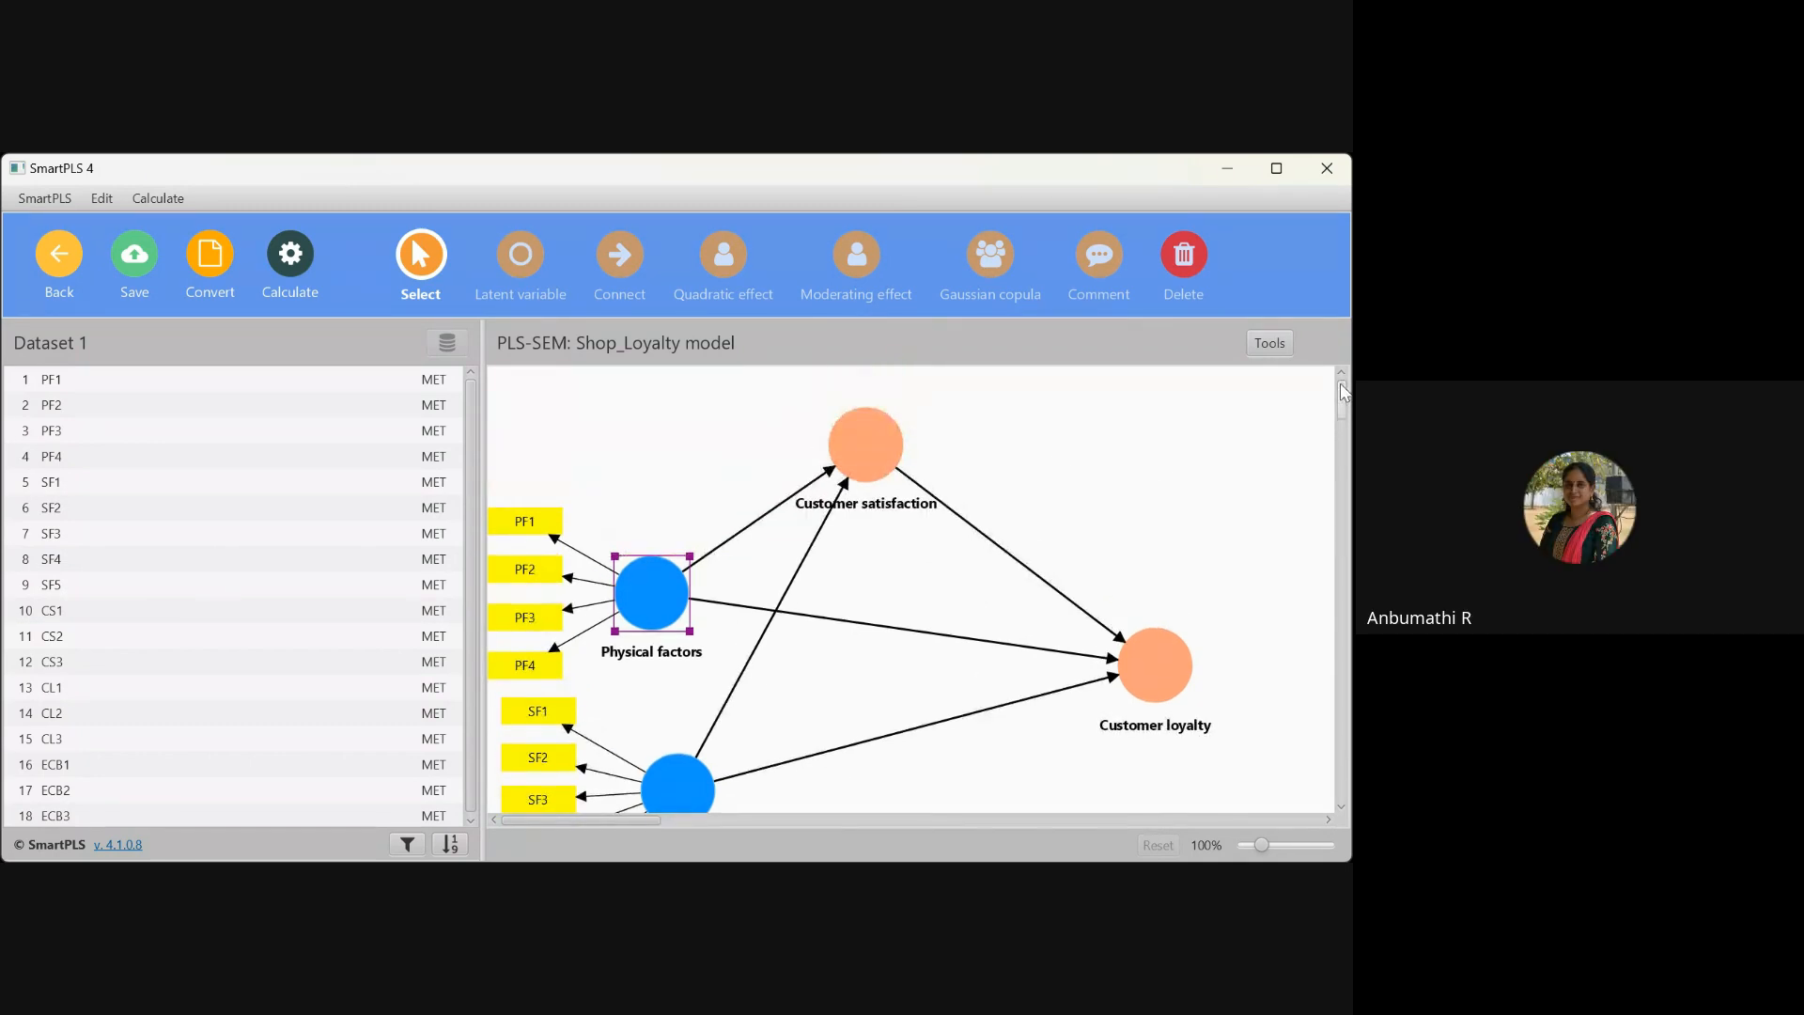
pyautogui.click(58, 612)
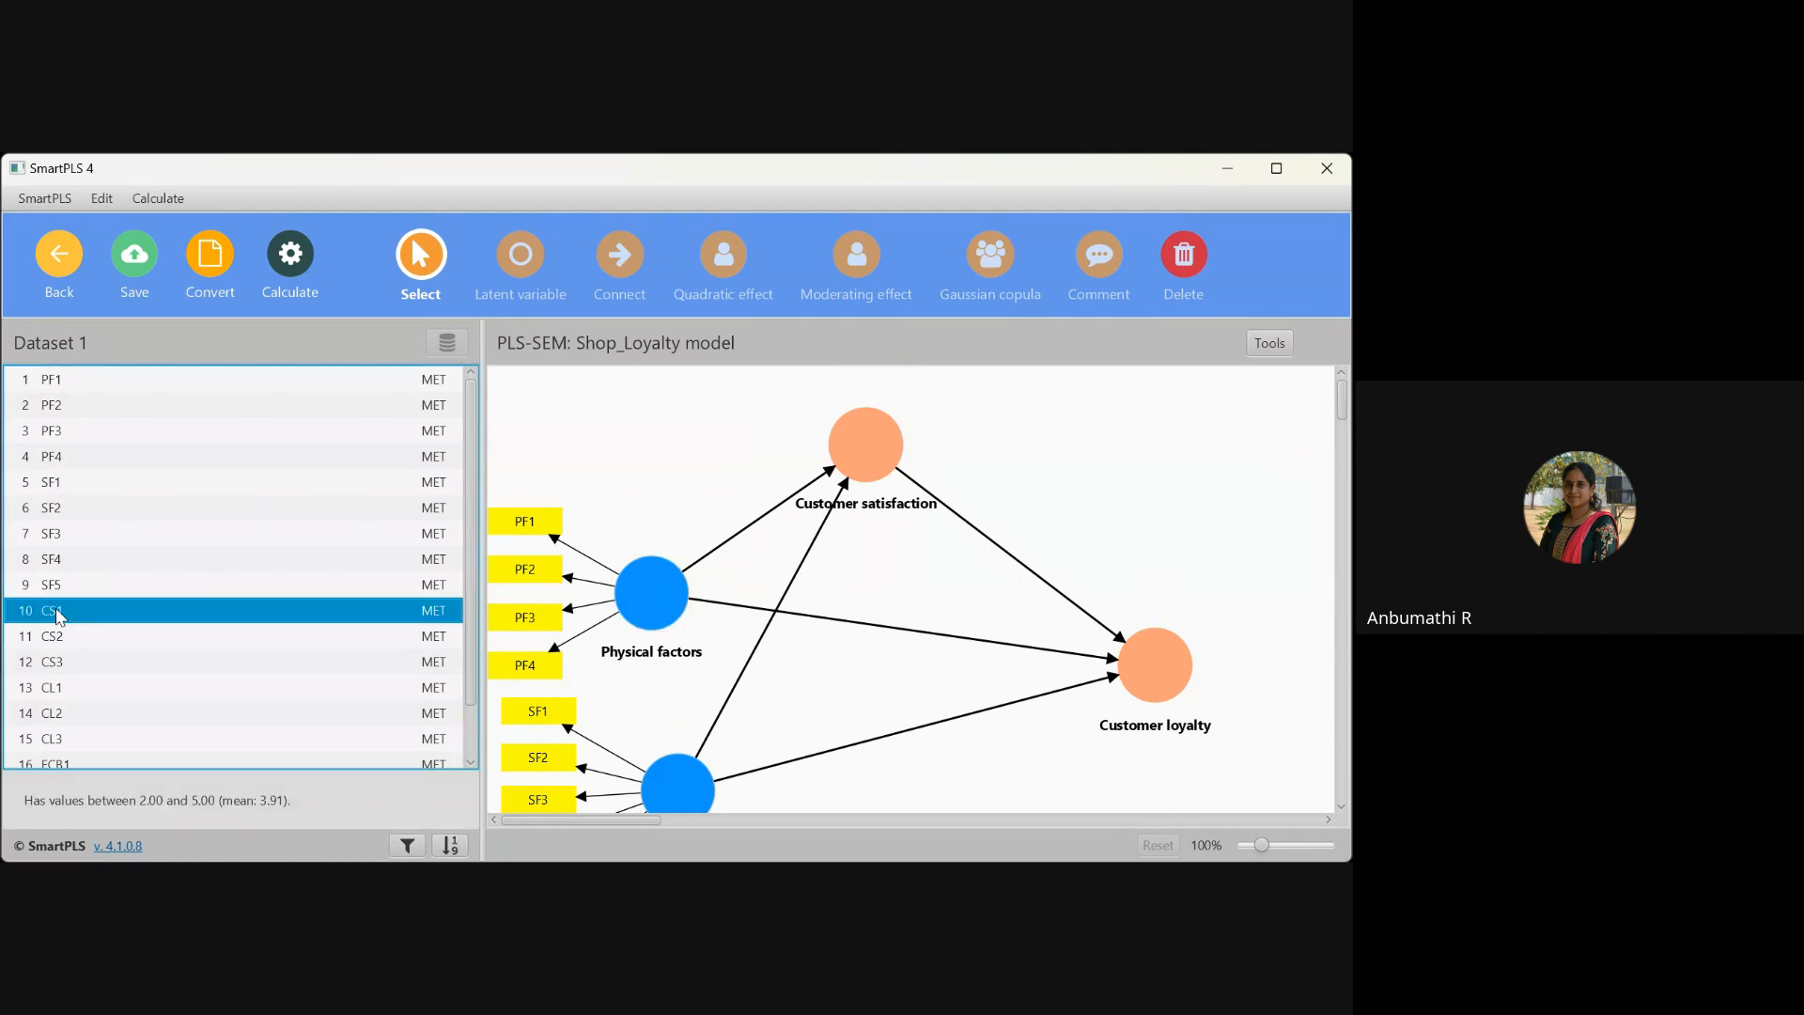
pyautogui.hotkey('shift', 'Down')
pyautogui.hotkey('shift', 'Down')
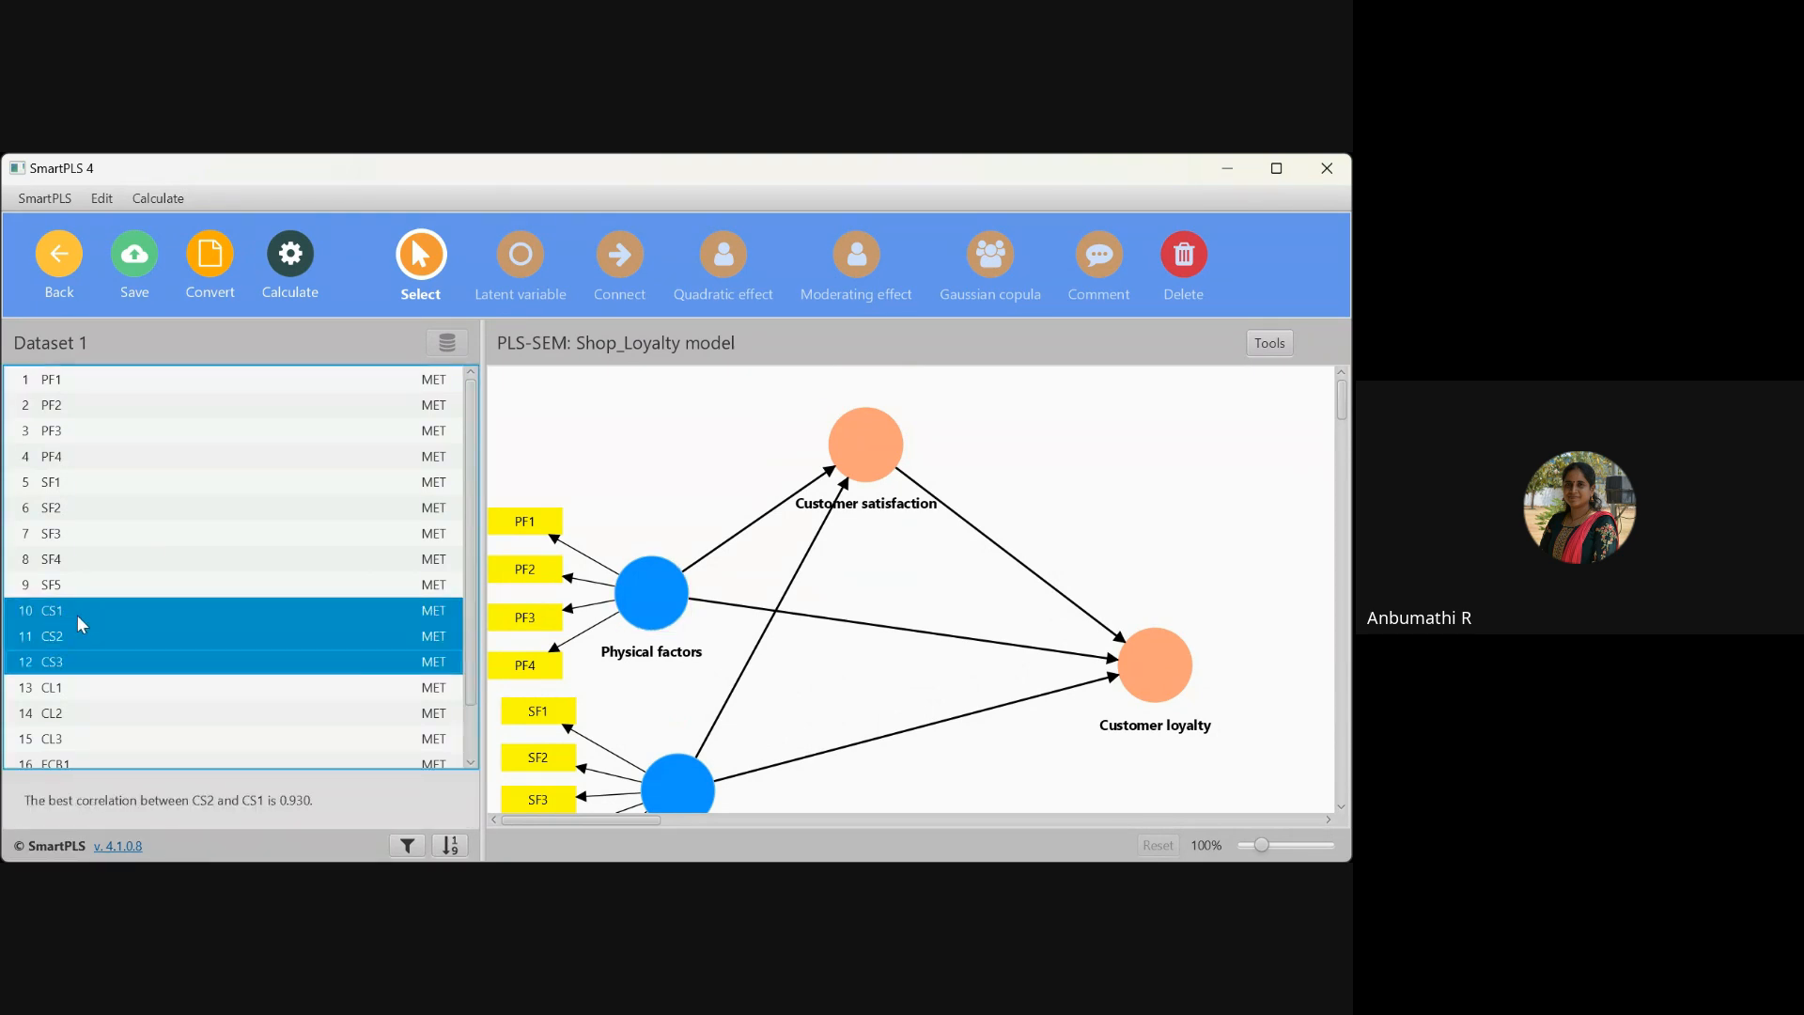
pyautogui.moveTo(56, 607); pyautogui.dragTo(858, 448)
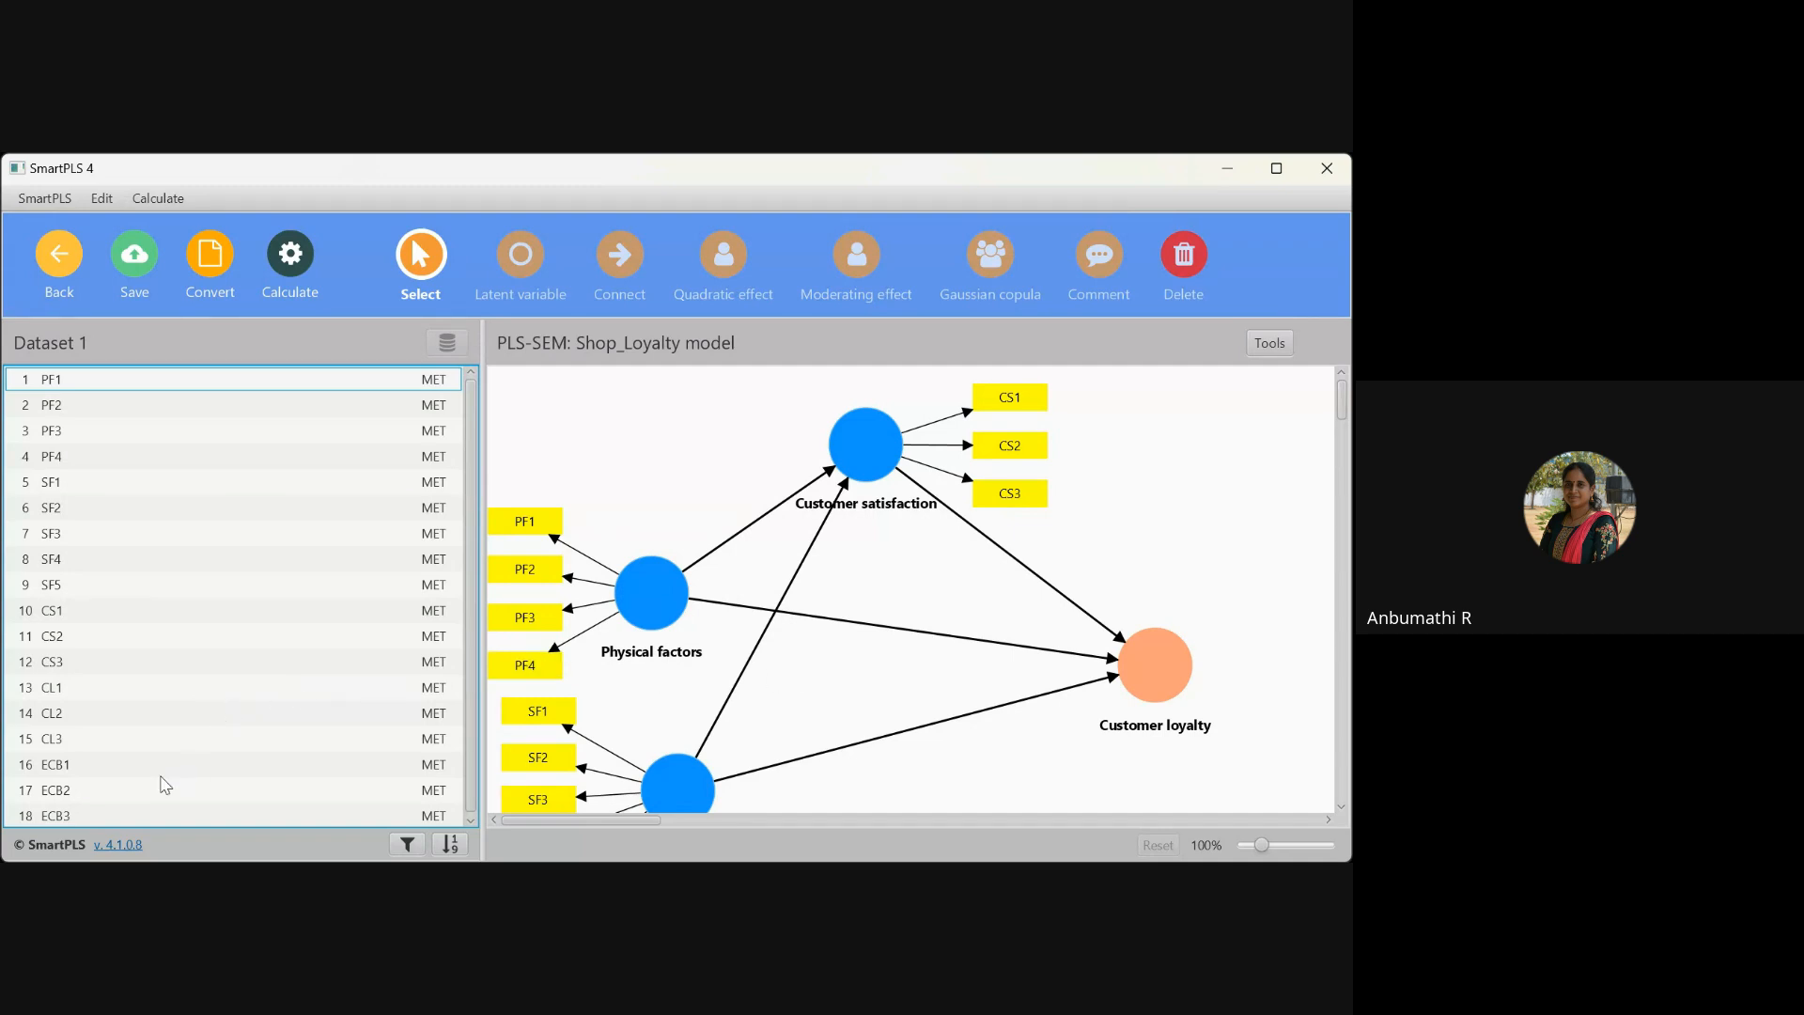
# Assign the dataset indicators CL1, CL2 and CL3 to the Customer loyalty latent variable
pyautogui.moveTo(471, 608); pyautogui.dragTo(467, 656)
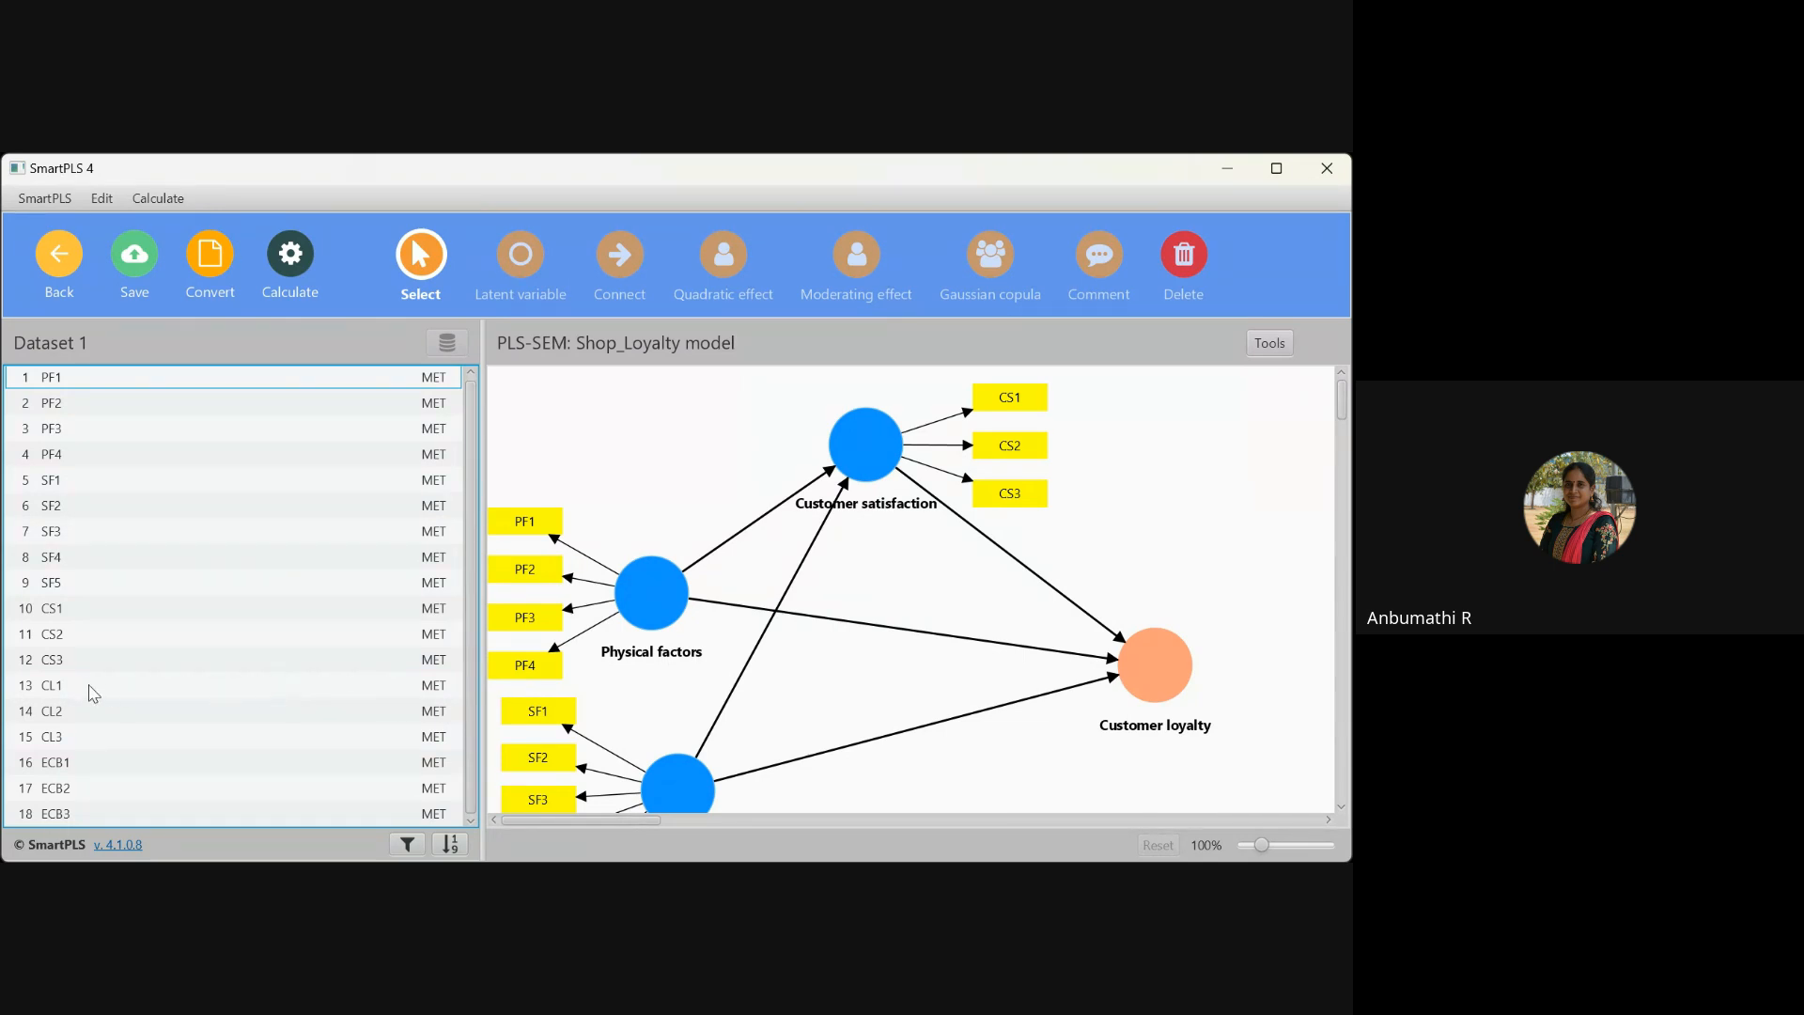
pyautogui.click(58, 687)
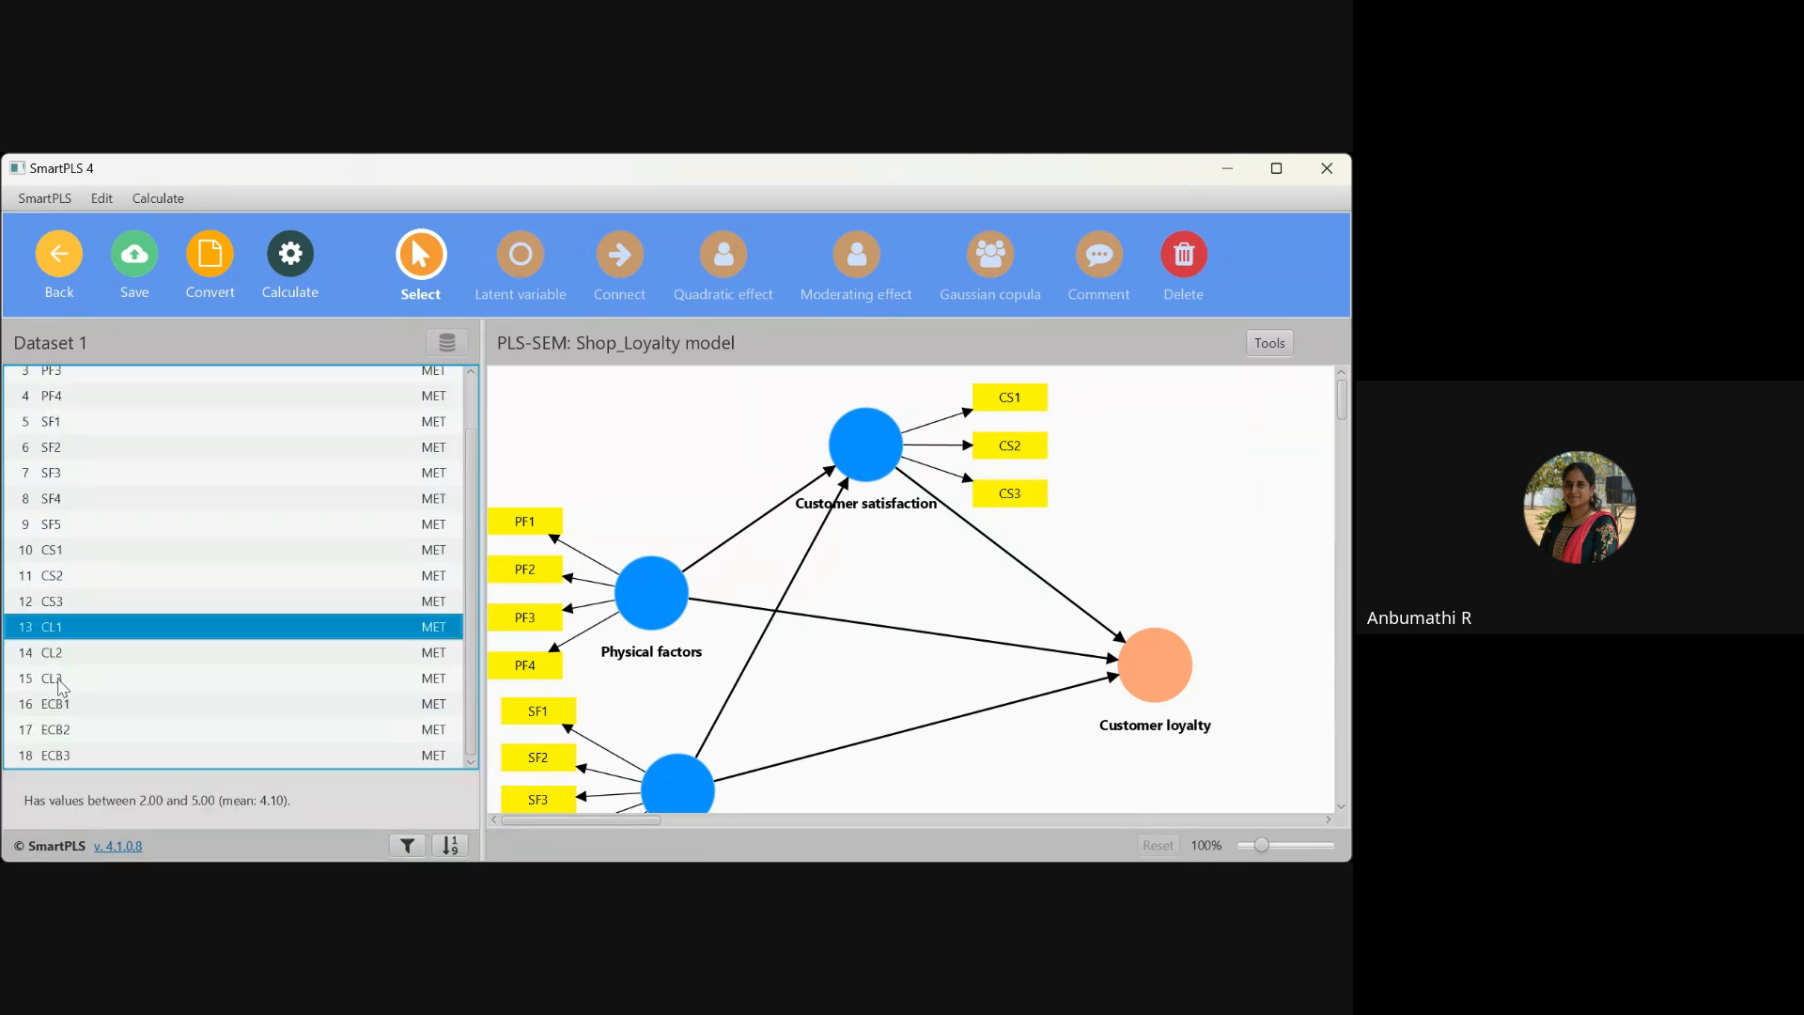
pyautogui.hotkey('shift', 'Down')
pyautogui.hotkey('shift', 'Down')
pyautogui.moveTo(58, 639); pyautogui.dragTo(1142, 673)
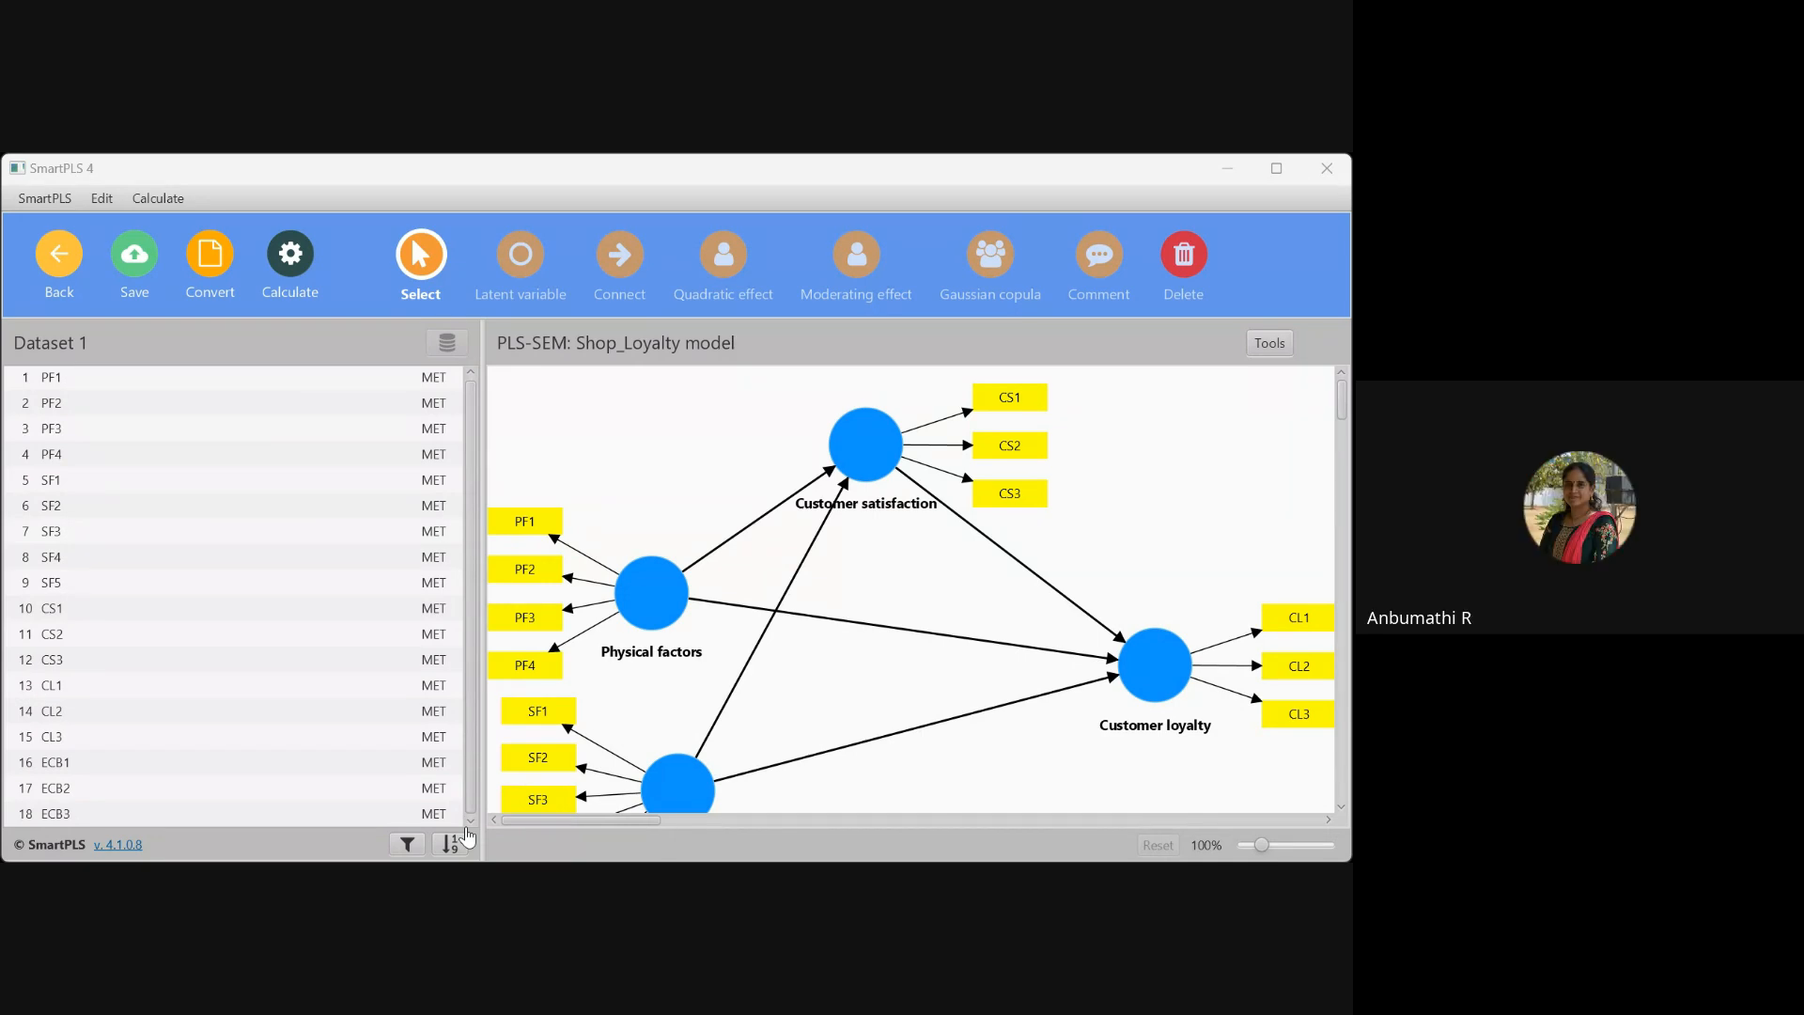
pyautogui.hotkey('alt', 'Tab')
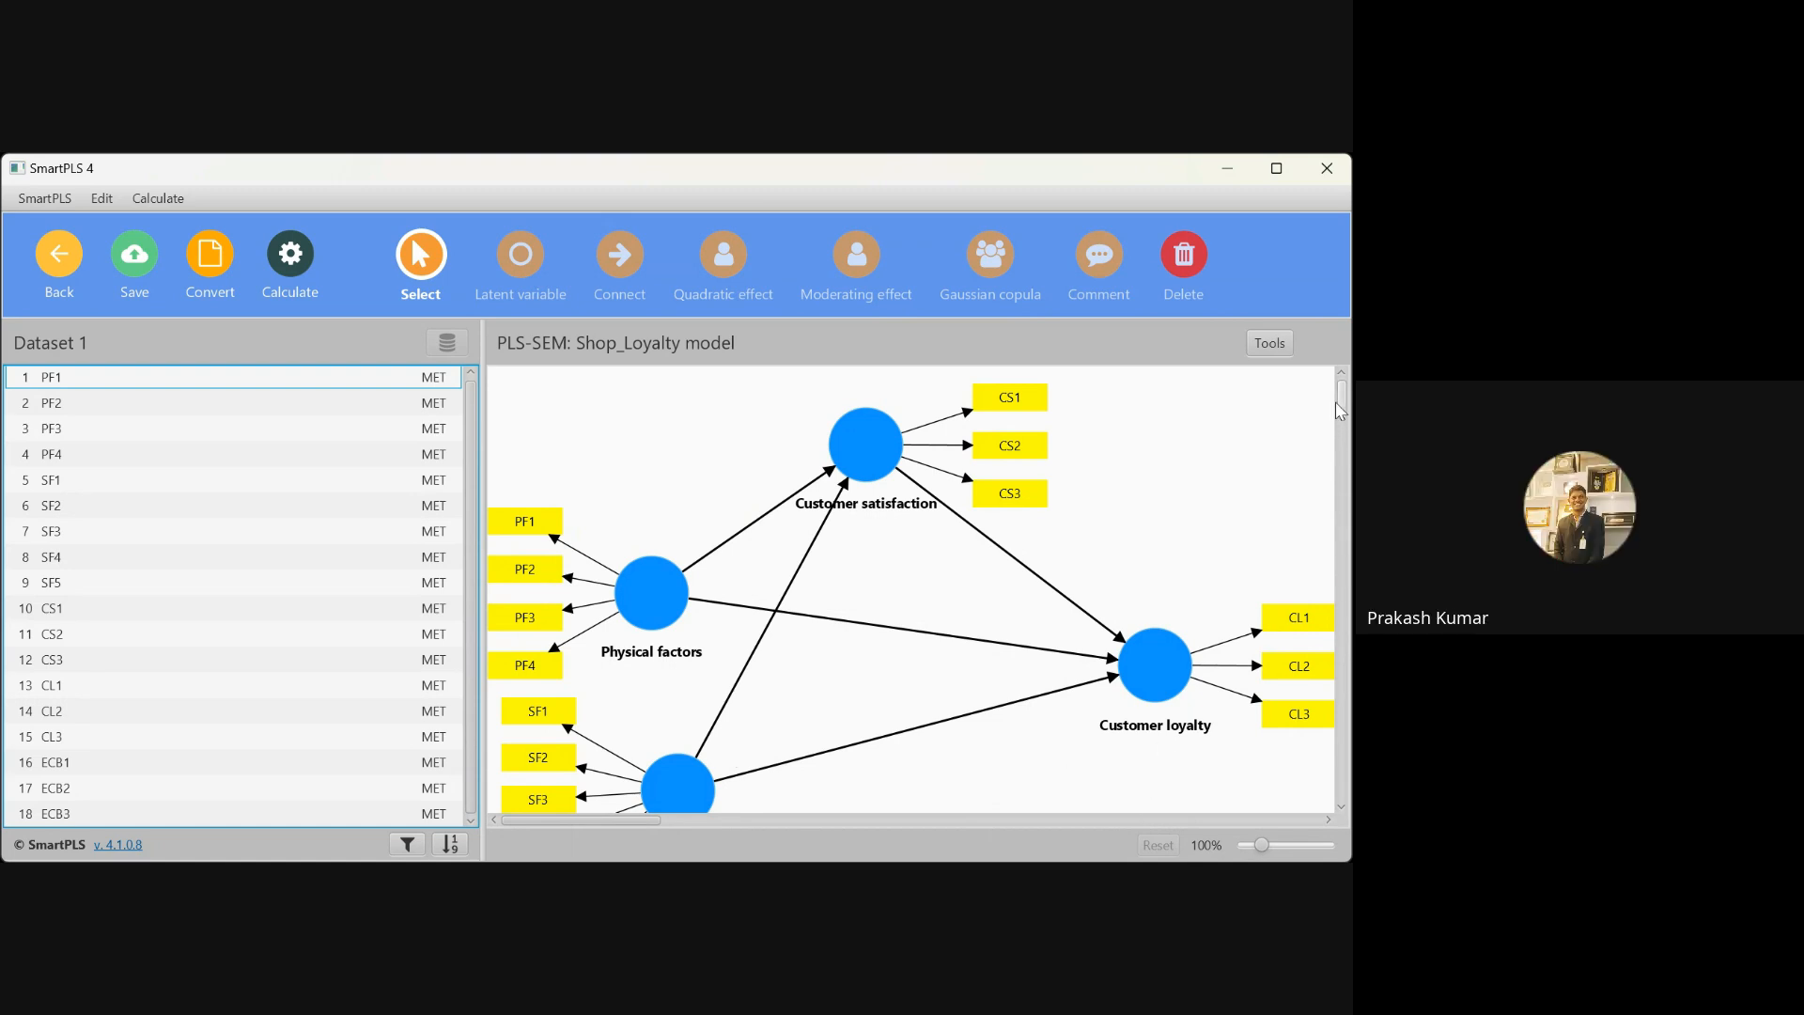
pyautogui.moveTo(1340, 400); pyautogui.dragTo(1342, 384)
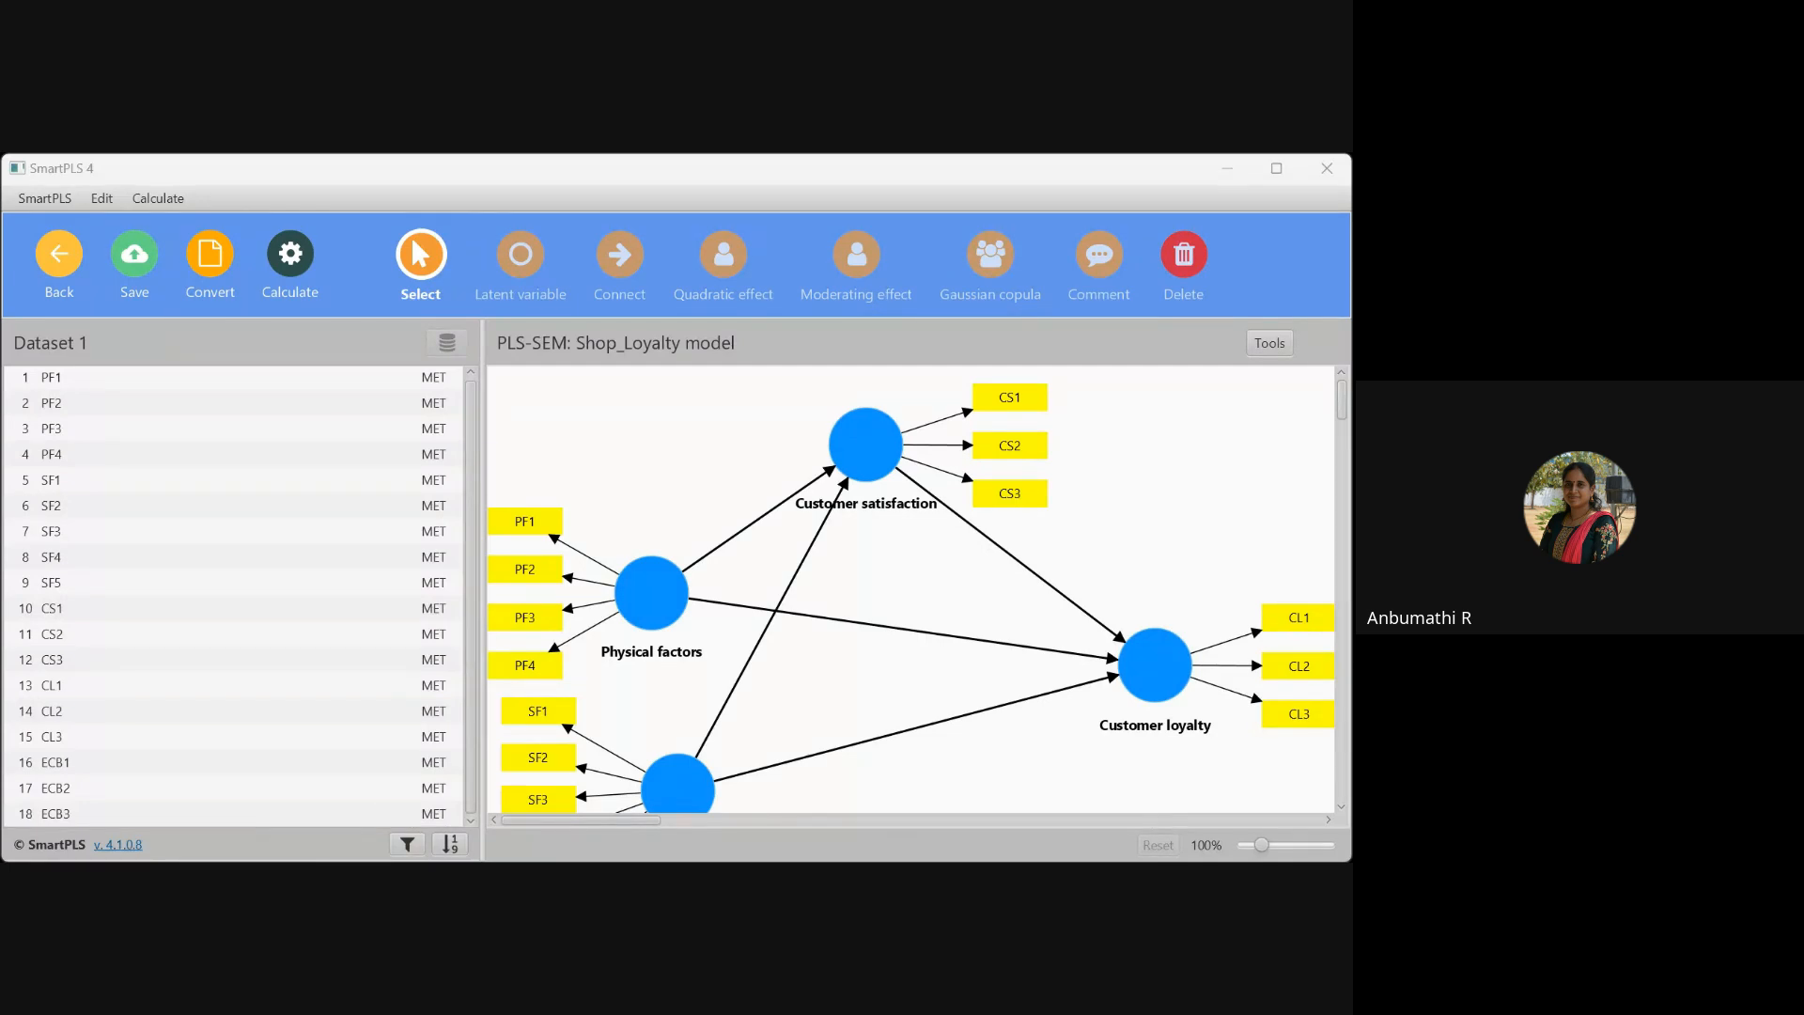
pyautogui.hotkey('alt', 'Tab')
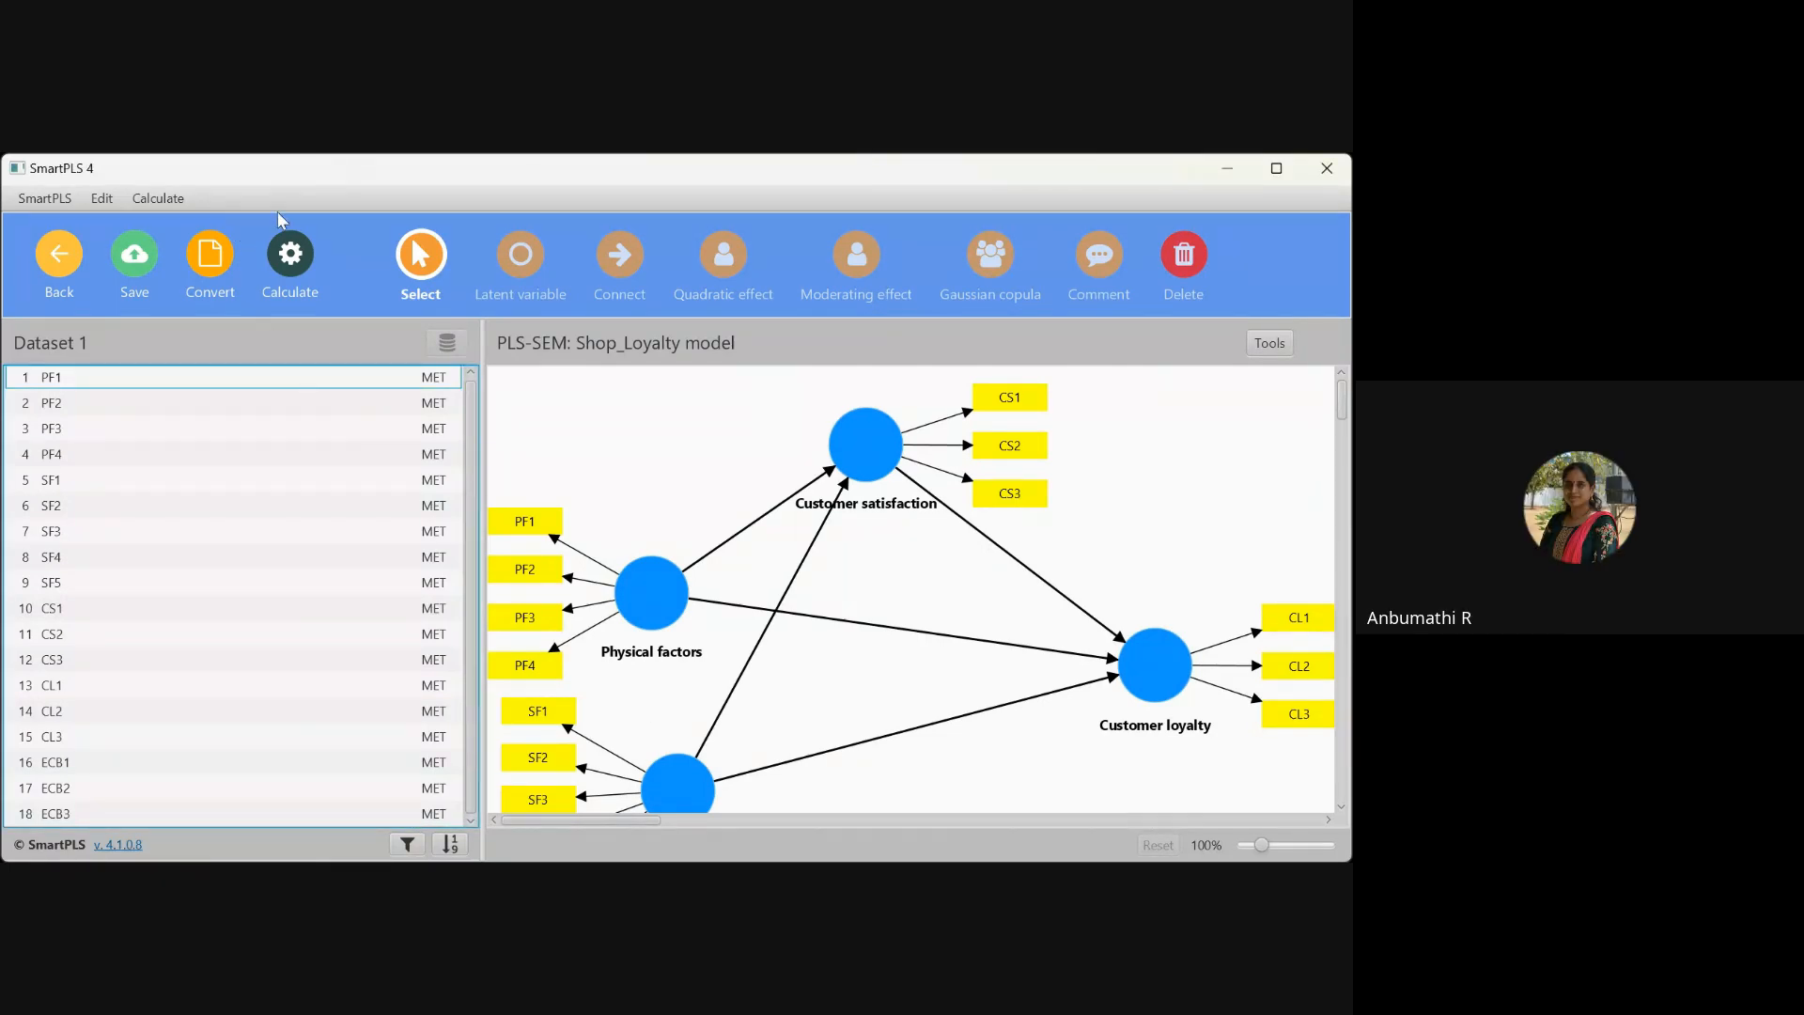
# Run the PLS-SEM algorithm on the Shop_Loyalty model and export the results report to Excel
pyautogui.click(290, 252)
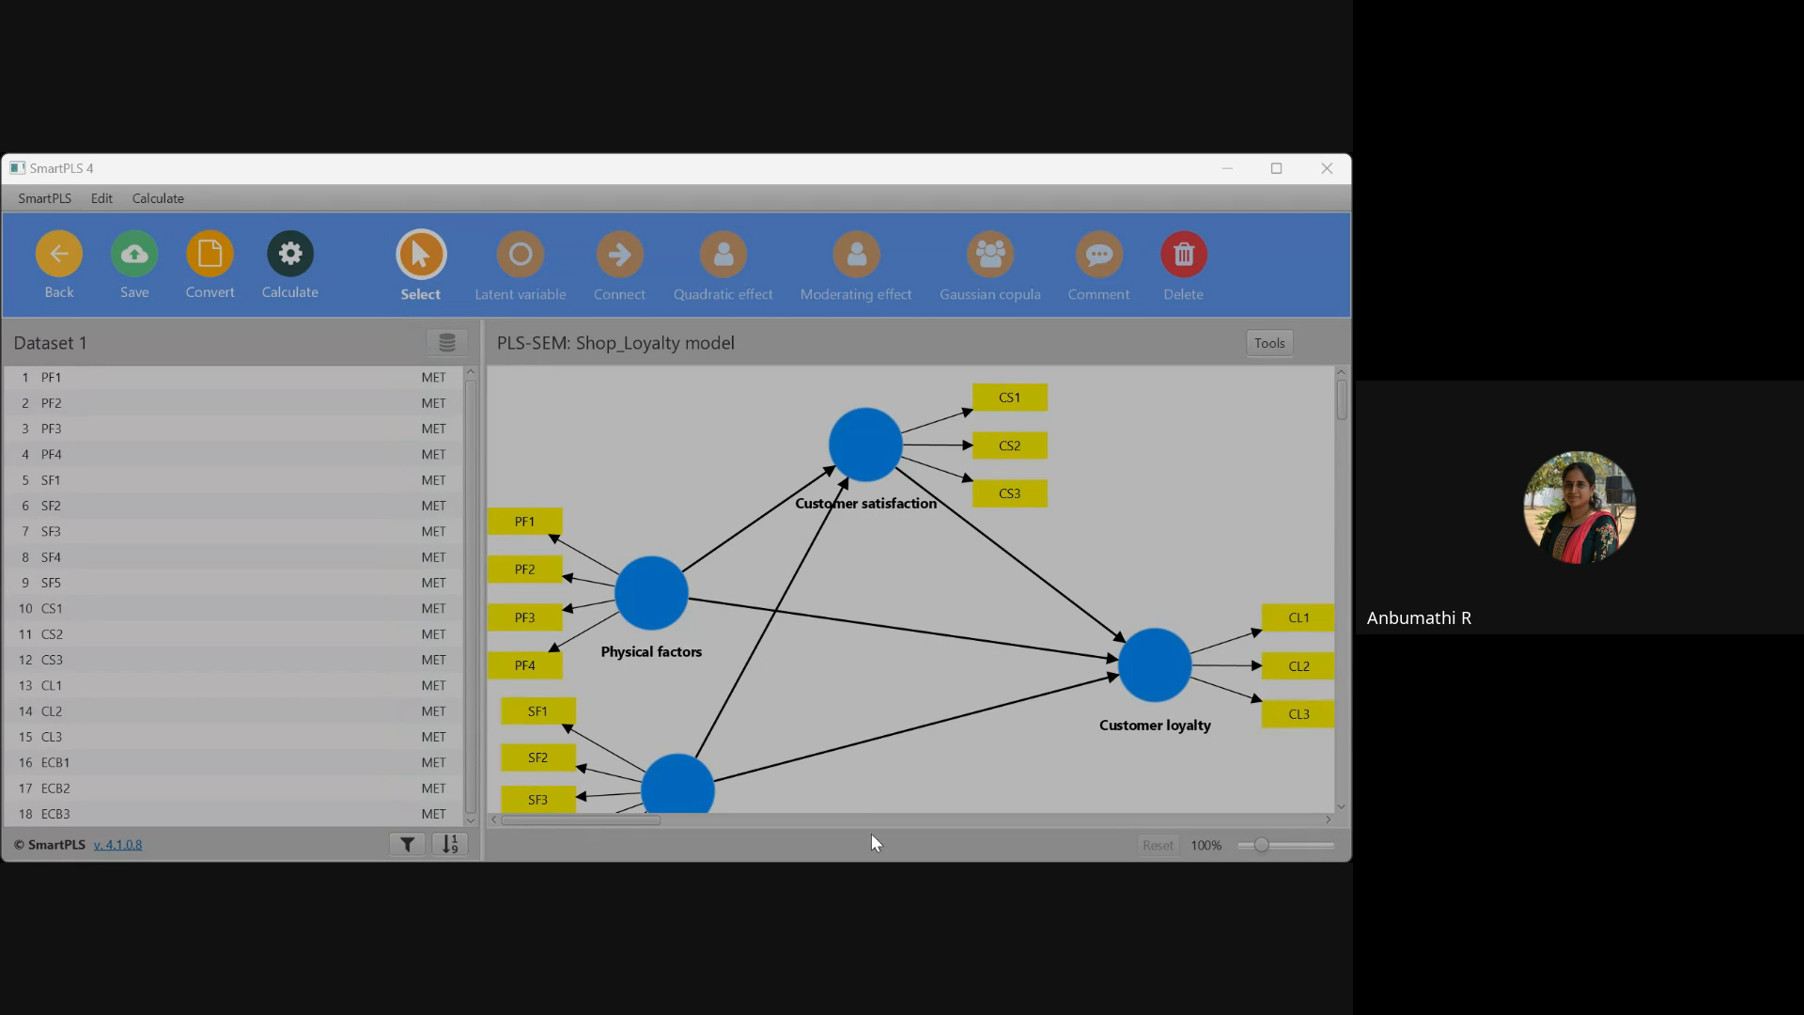
pyautogui.click(860, 861)
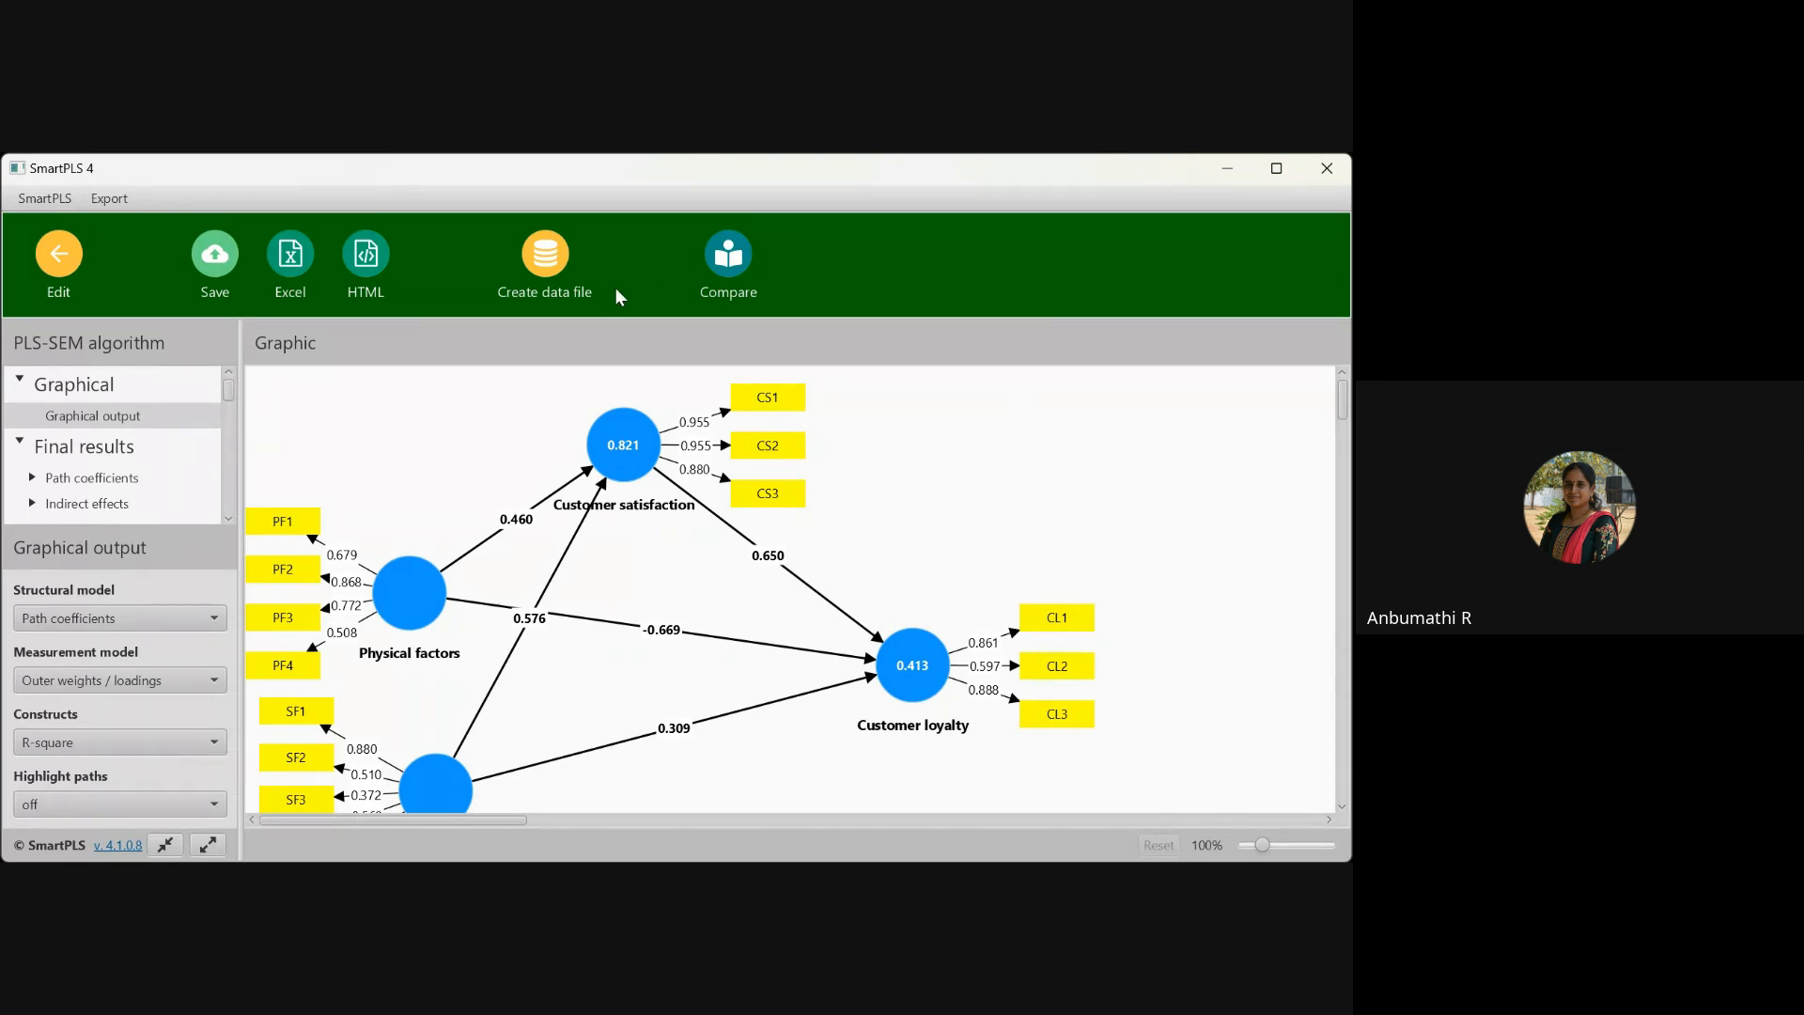
pyautogui.click(290, 265)
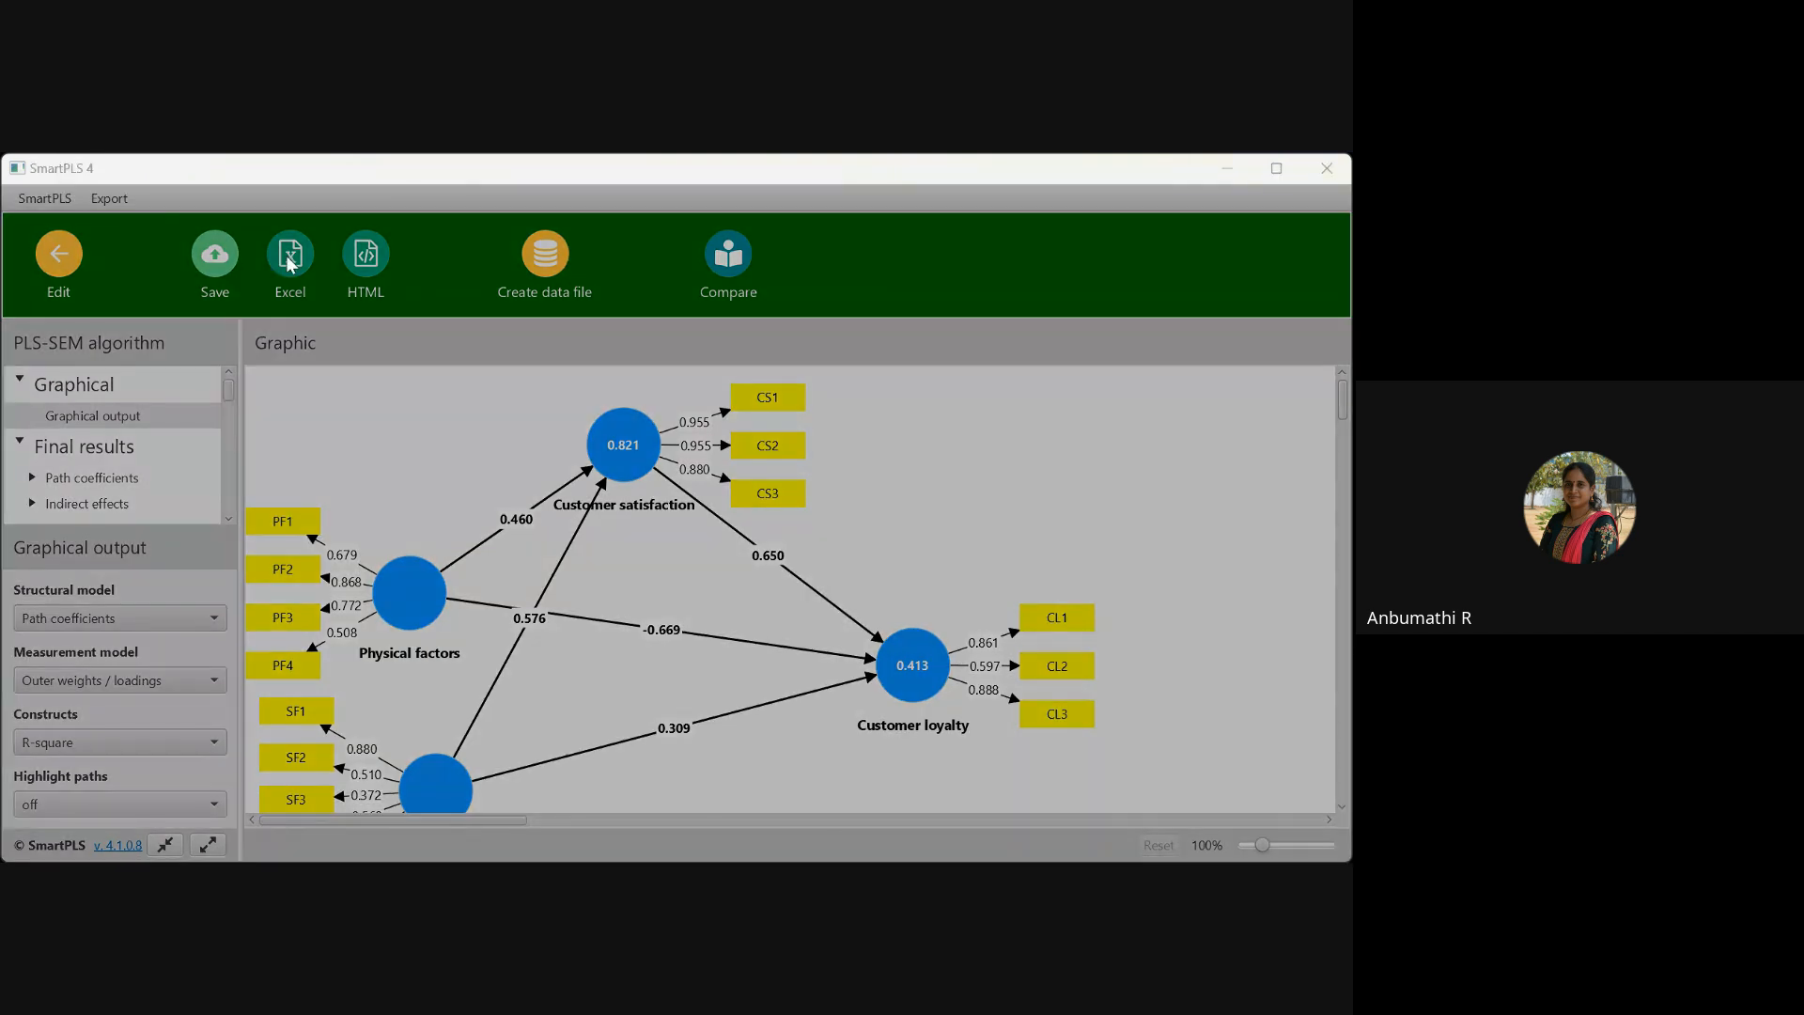
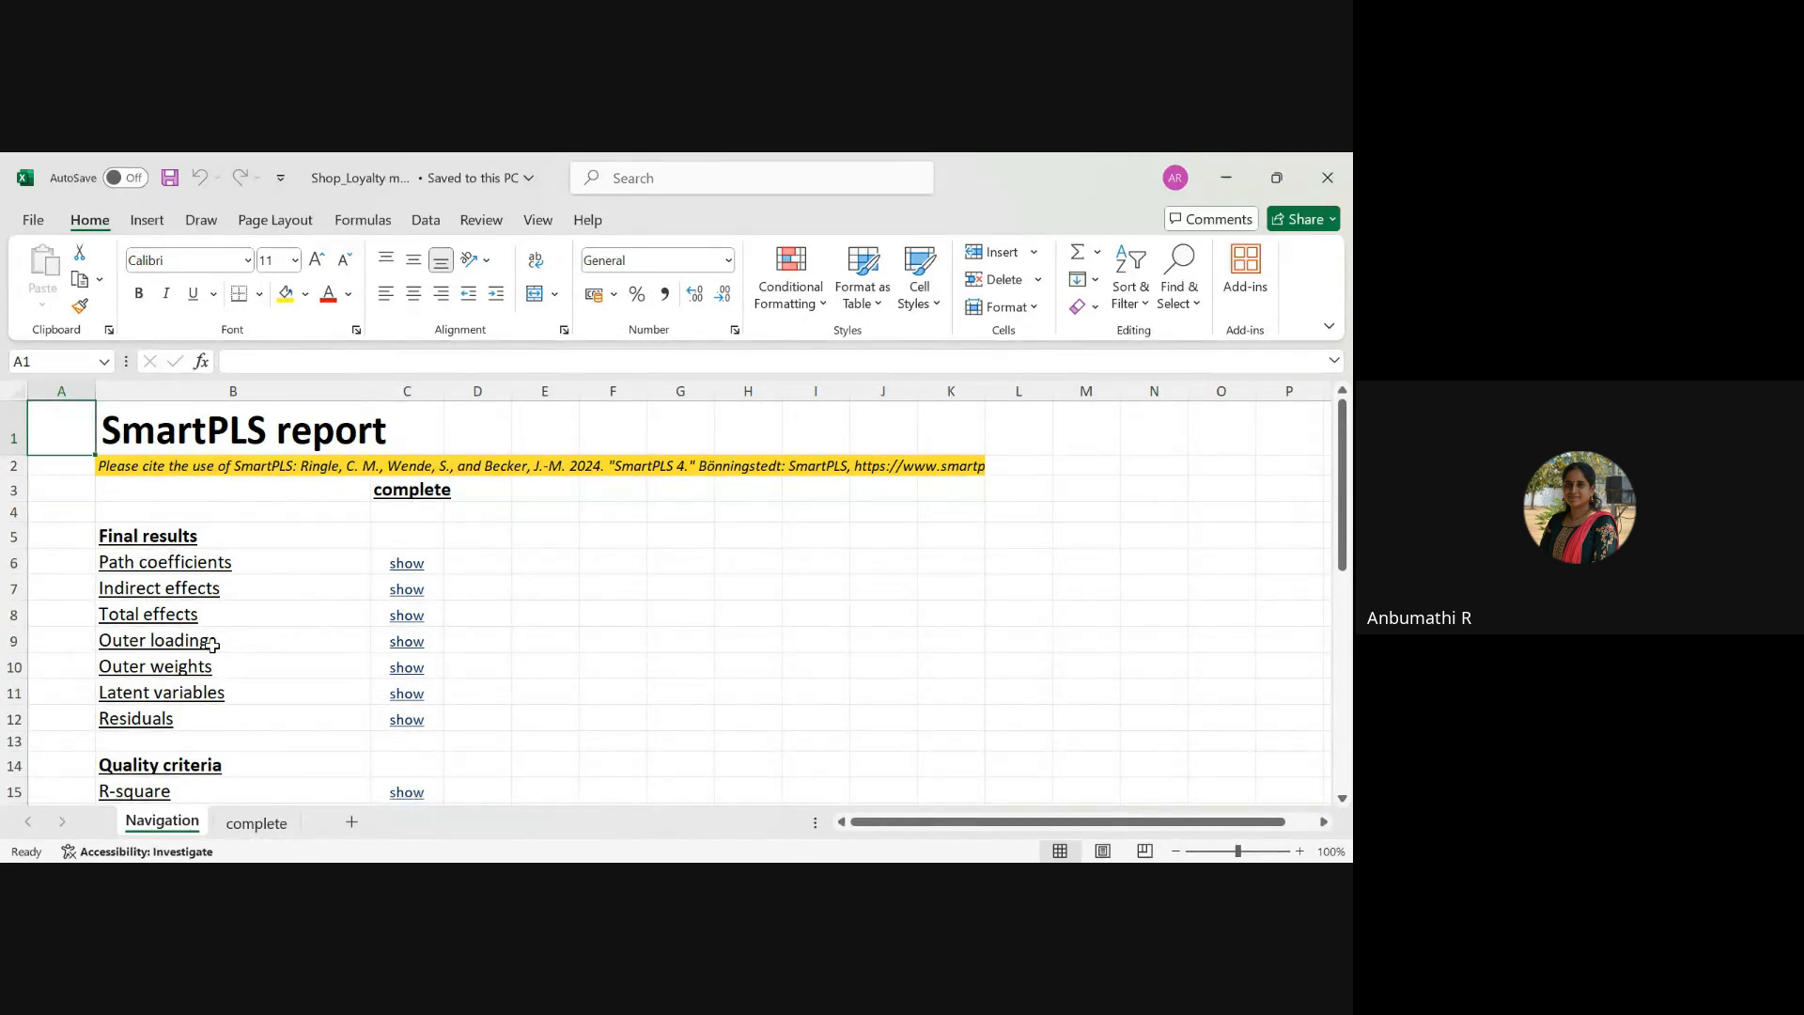
# Examine the Customer loyalty loadings in the Excel report's outer loadings matrix, narrowing columns B and C for readability
pyautogui.click(411, 652)
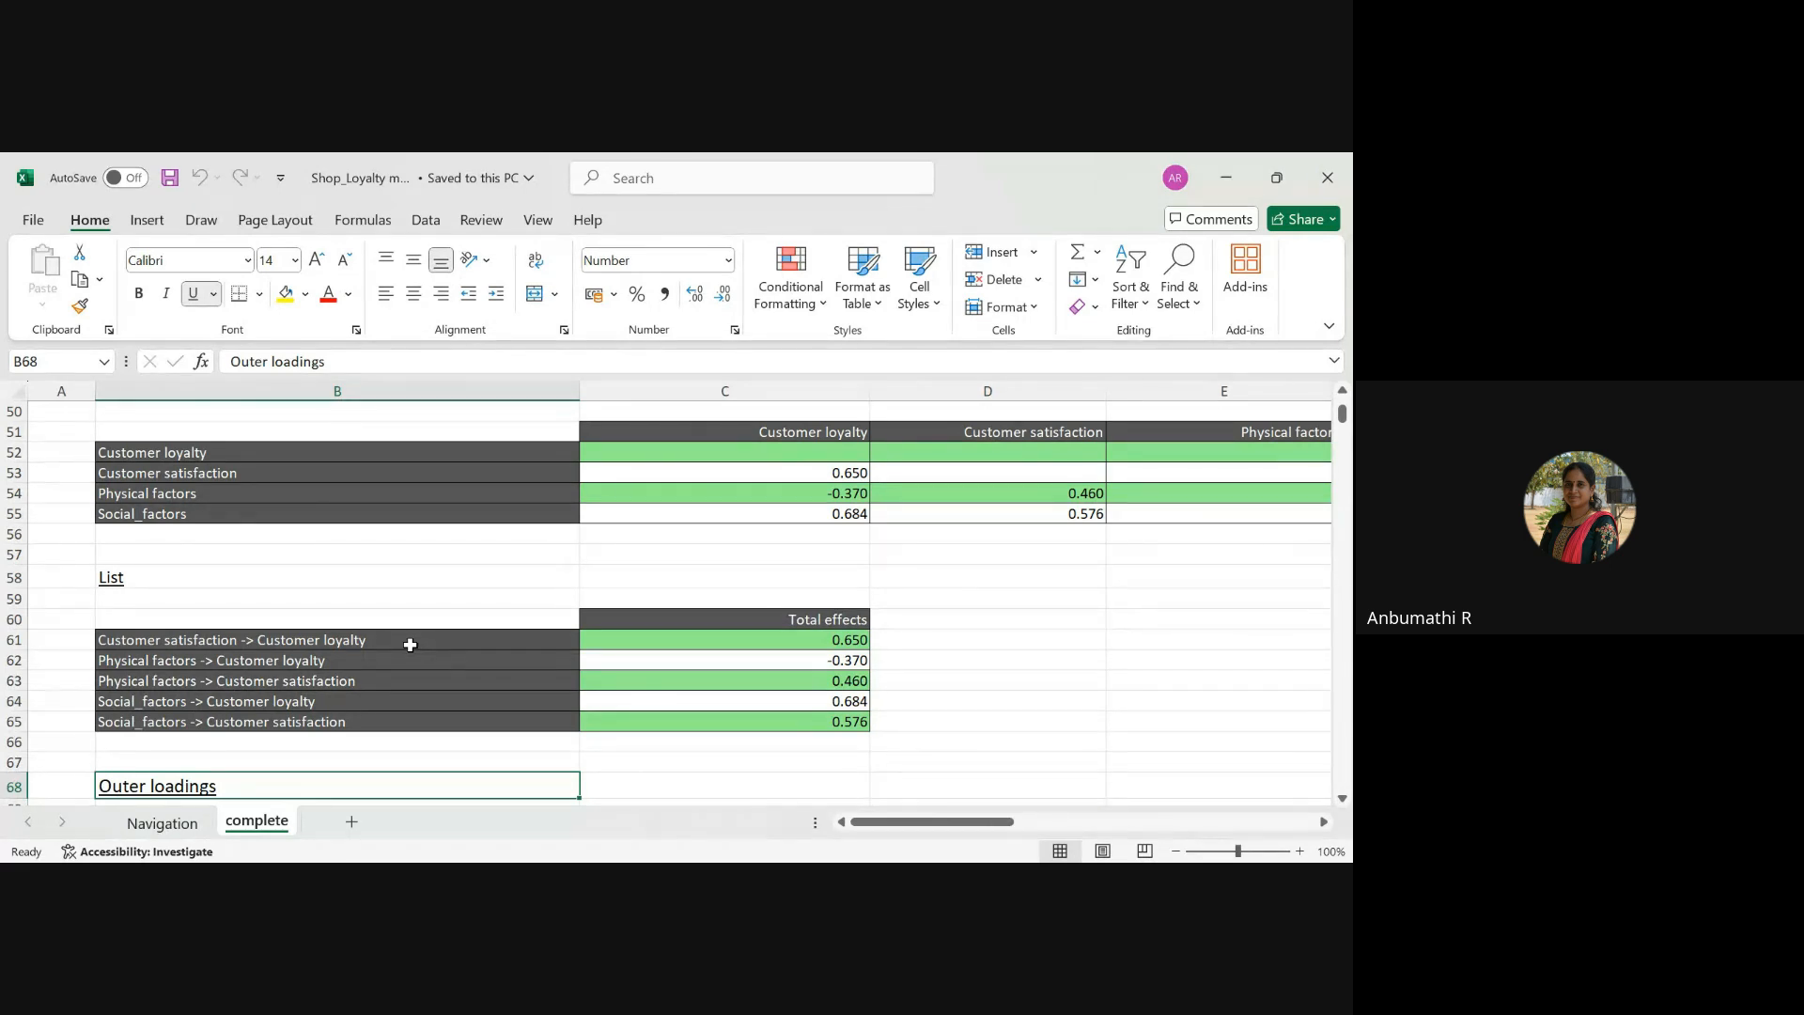
pyautogui.scroll(-5, 410, 644)
pyautogui.scroll(-2, 667, 602)
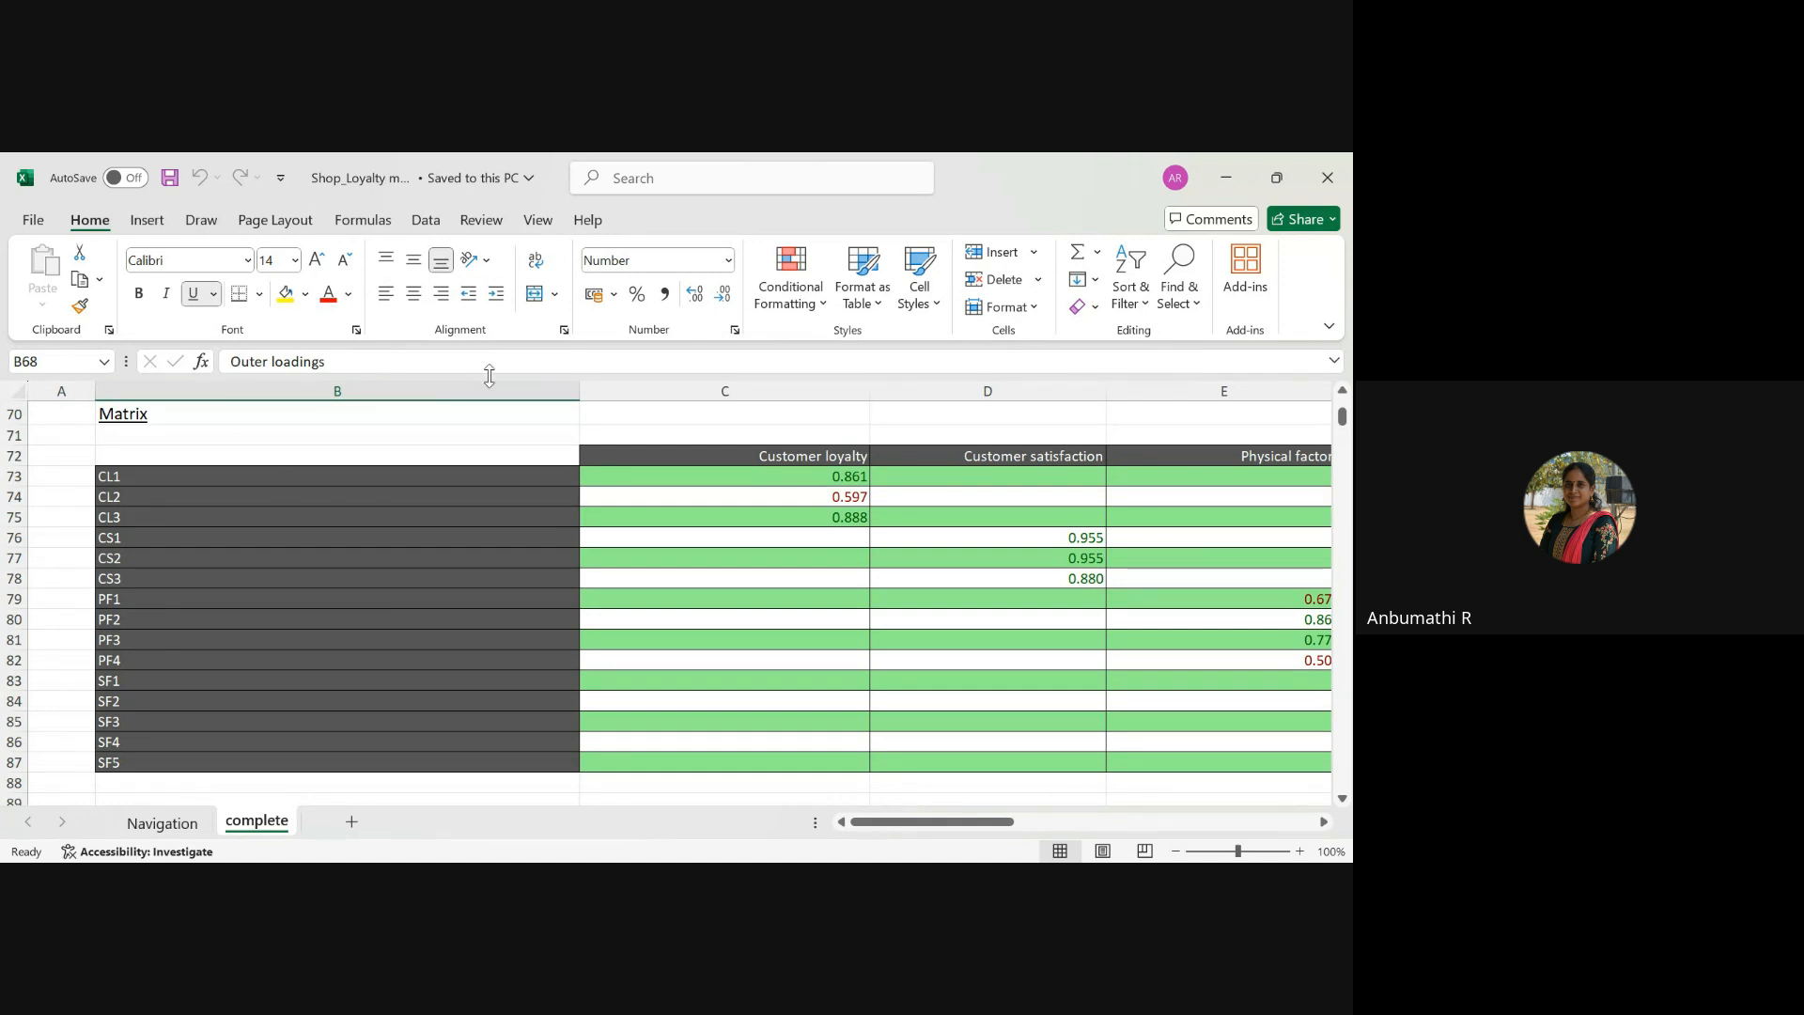
pyautogui.moveTo(580, 385); pyautogui.dragTo(293, 402)
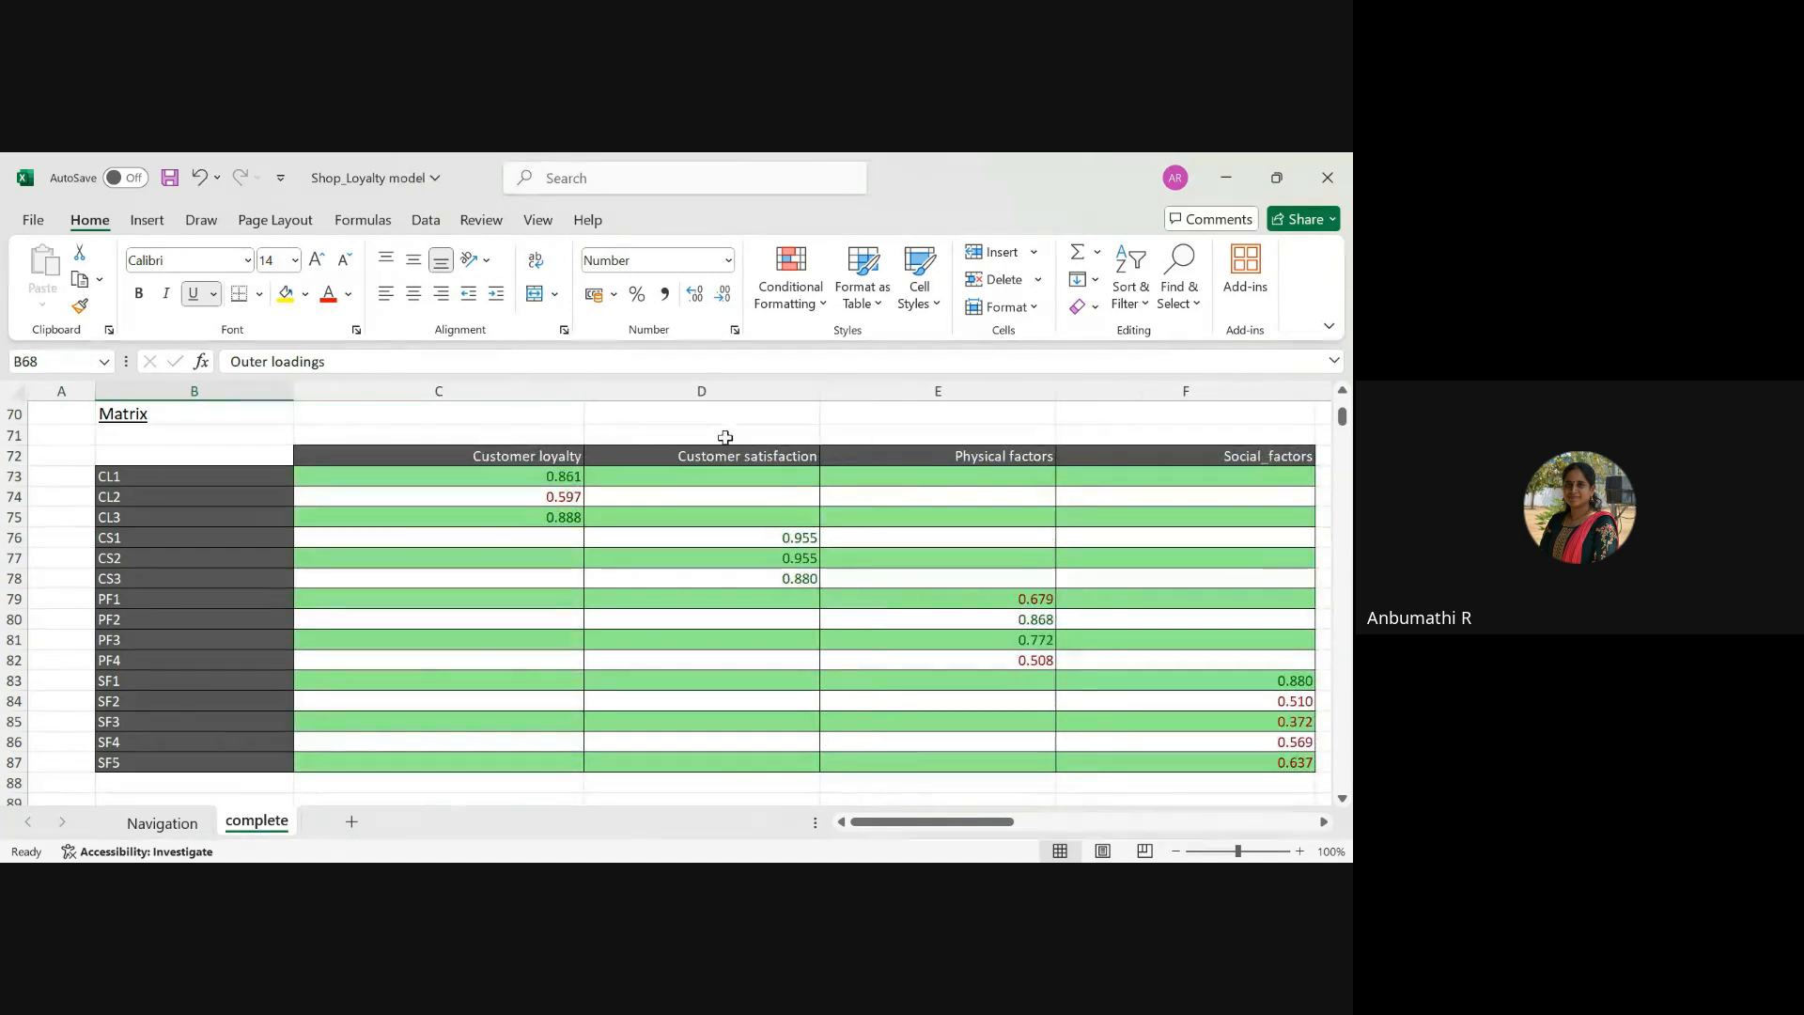
pyautogui.moveTo(584, 395); pyautogui.dragTo(439, 419)
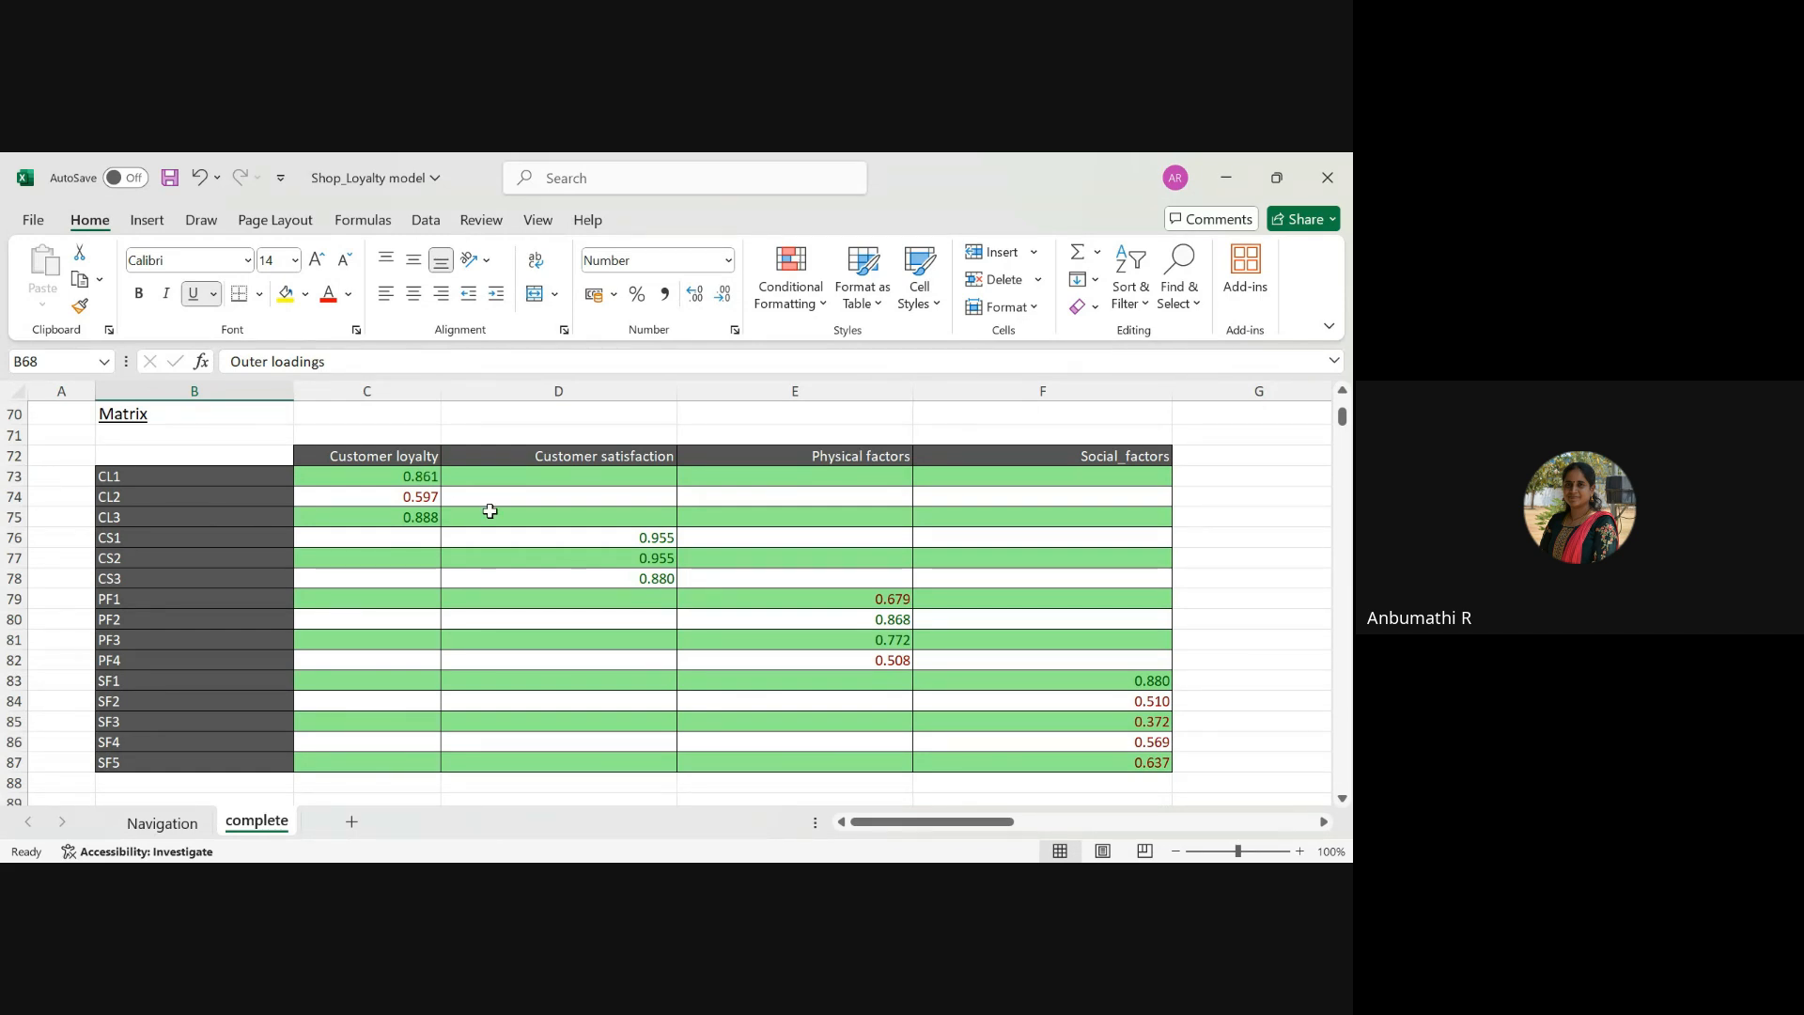
pyautogui.click(416, 495)
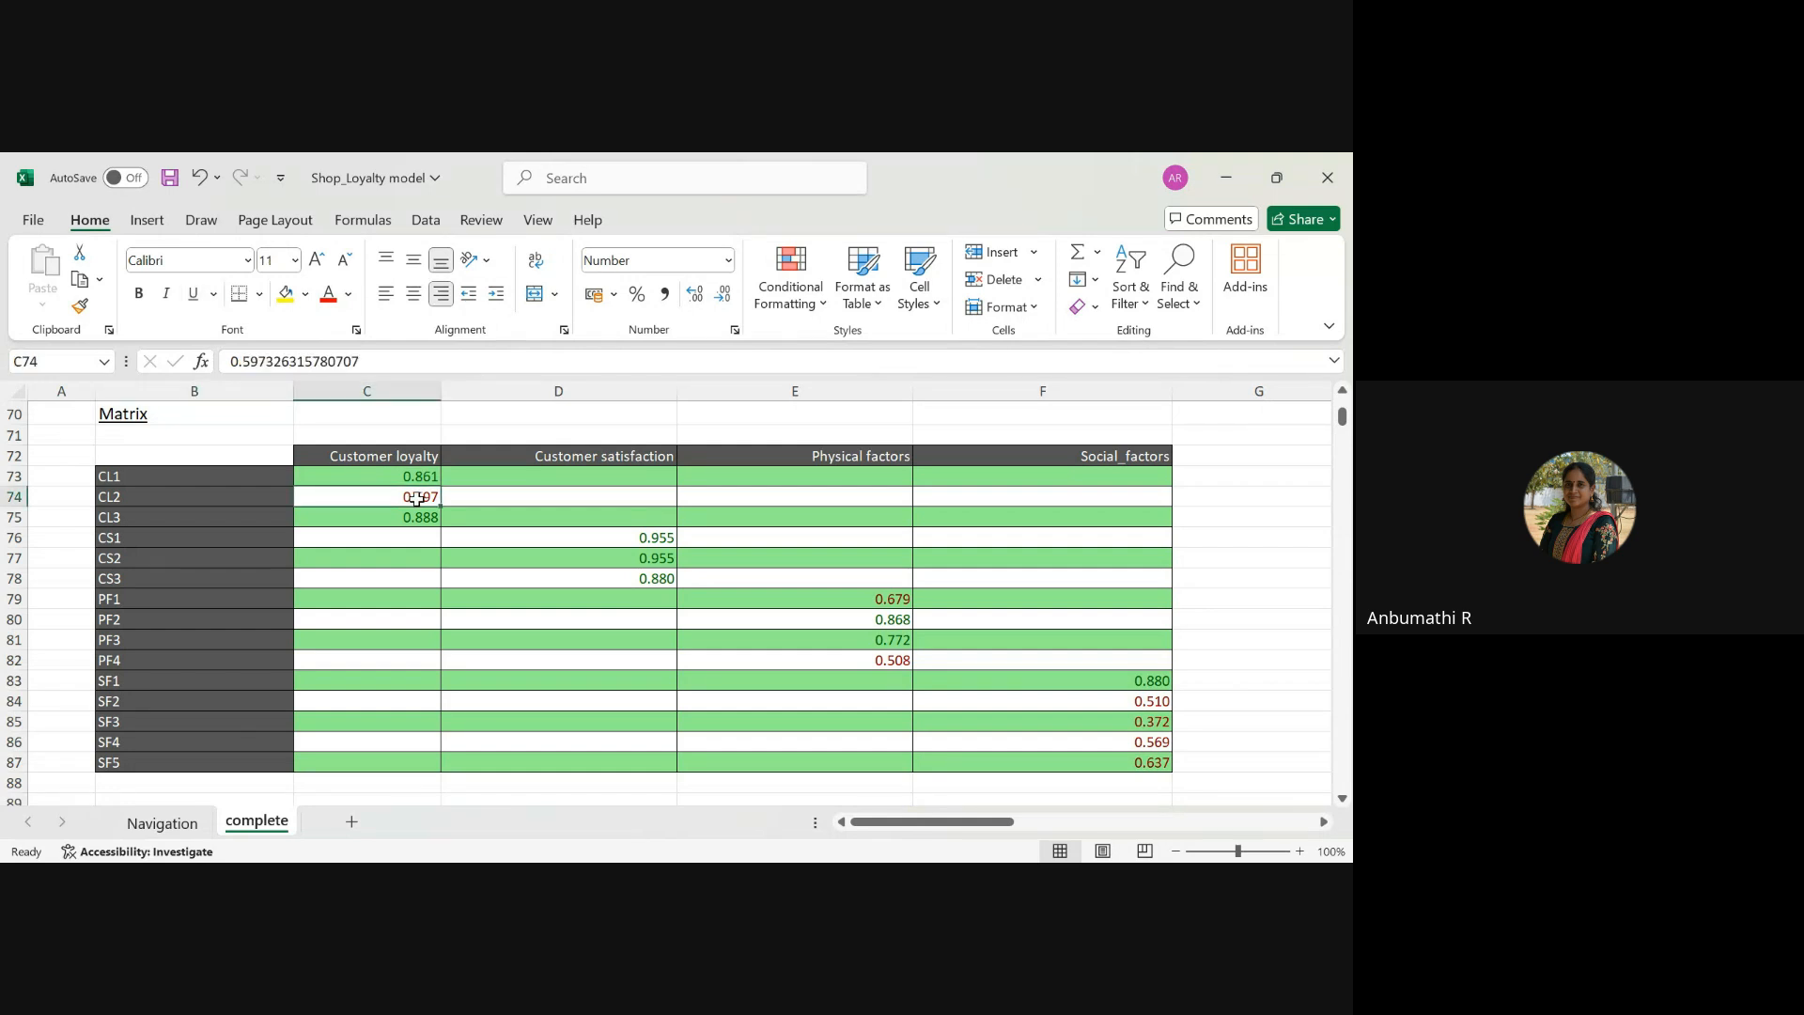
pyautogui.click(404, 479)
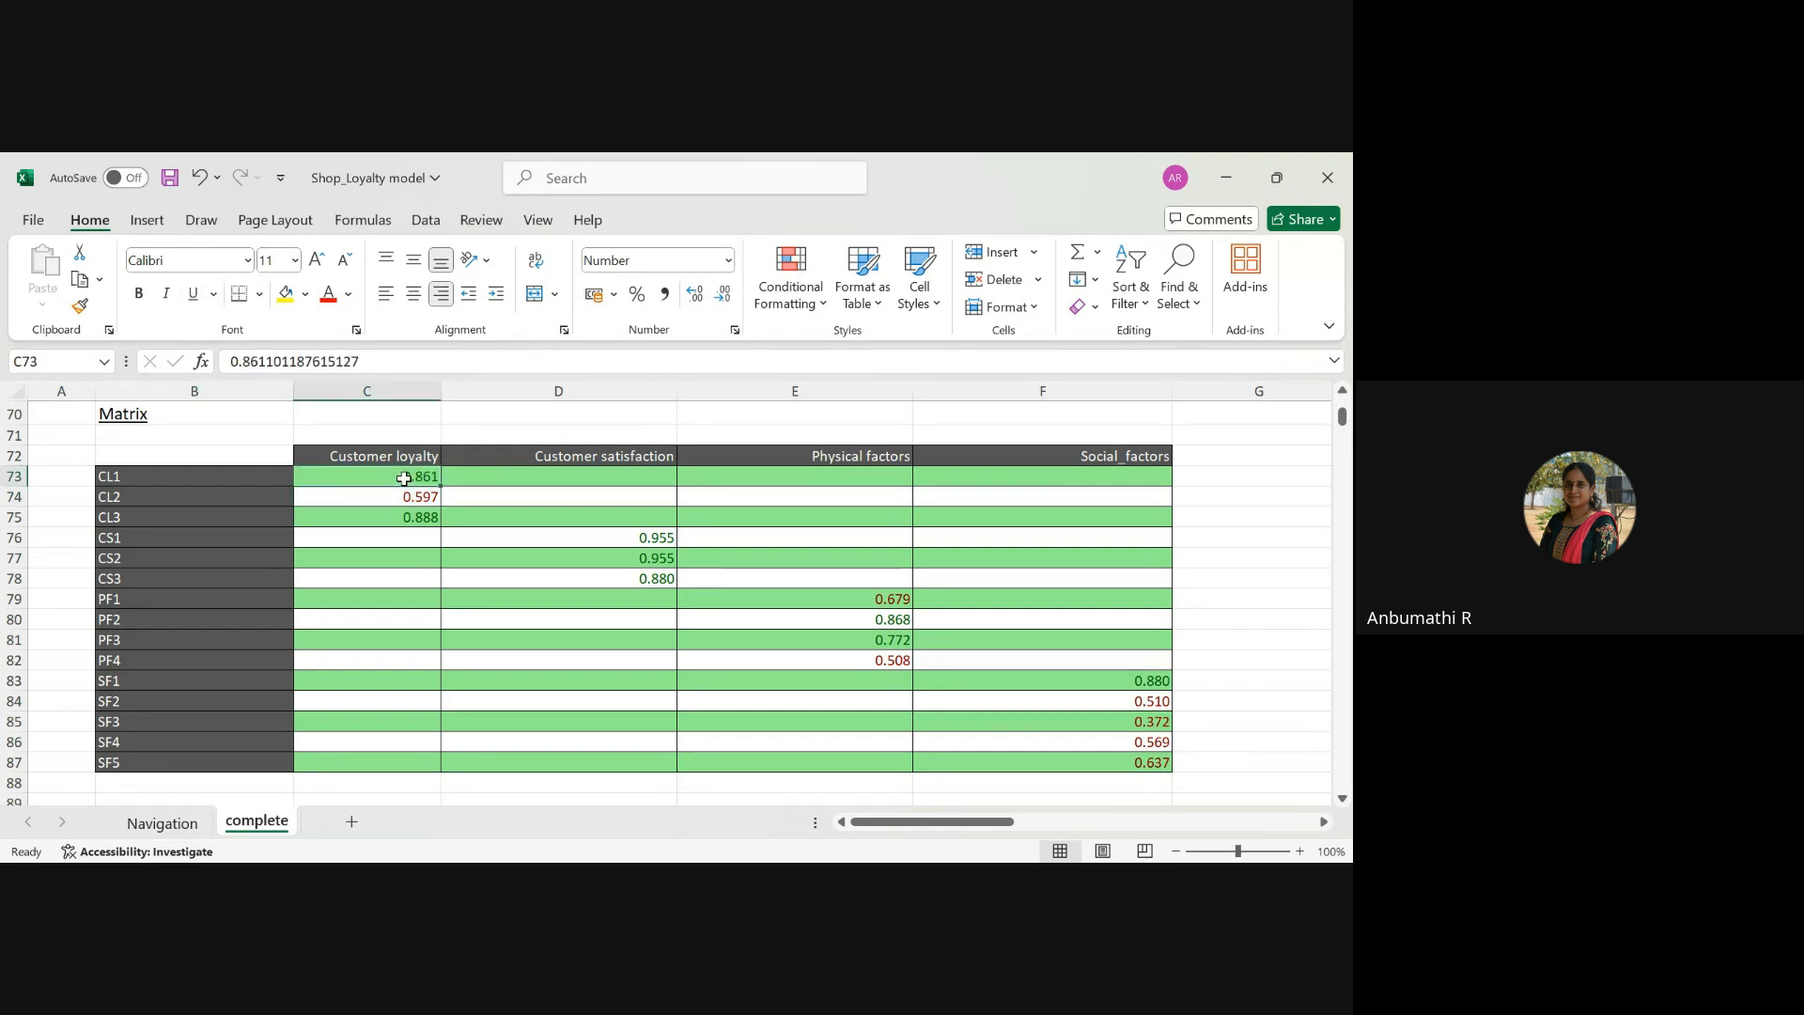
pyautogui.click(404, 522)
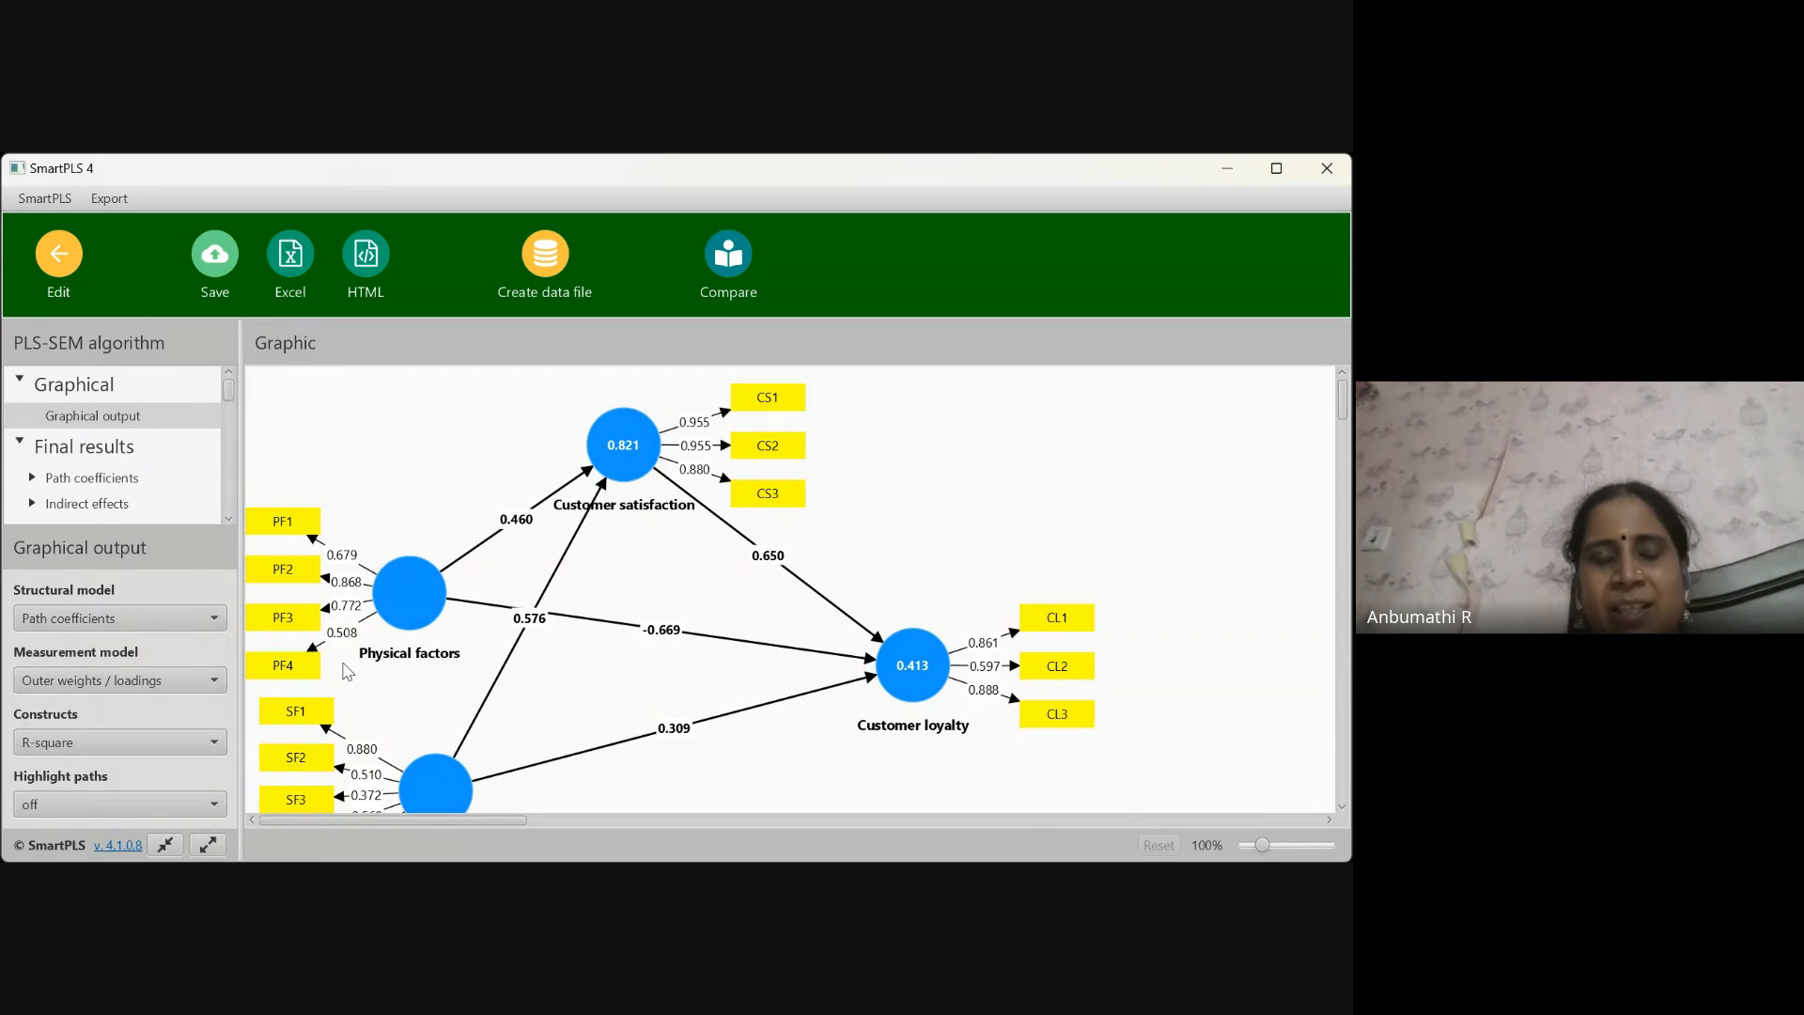
# Switch back to SmartPLS and examine the outer loadings of the Social_factors indicators, especially SF3, in the graphical output
pyautogui.click(296, 757)
pyautogui.scroll(-2, 296, 757)
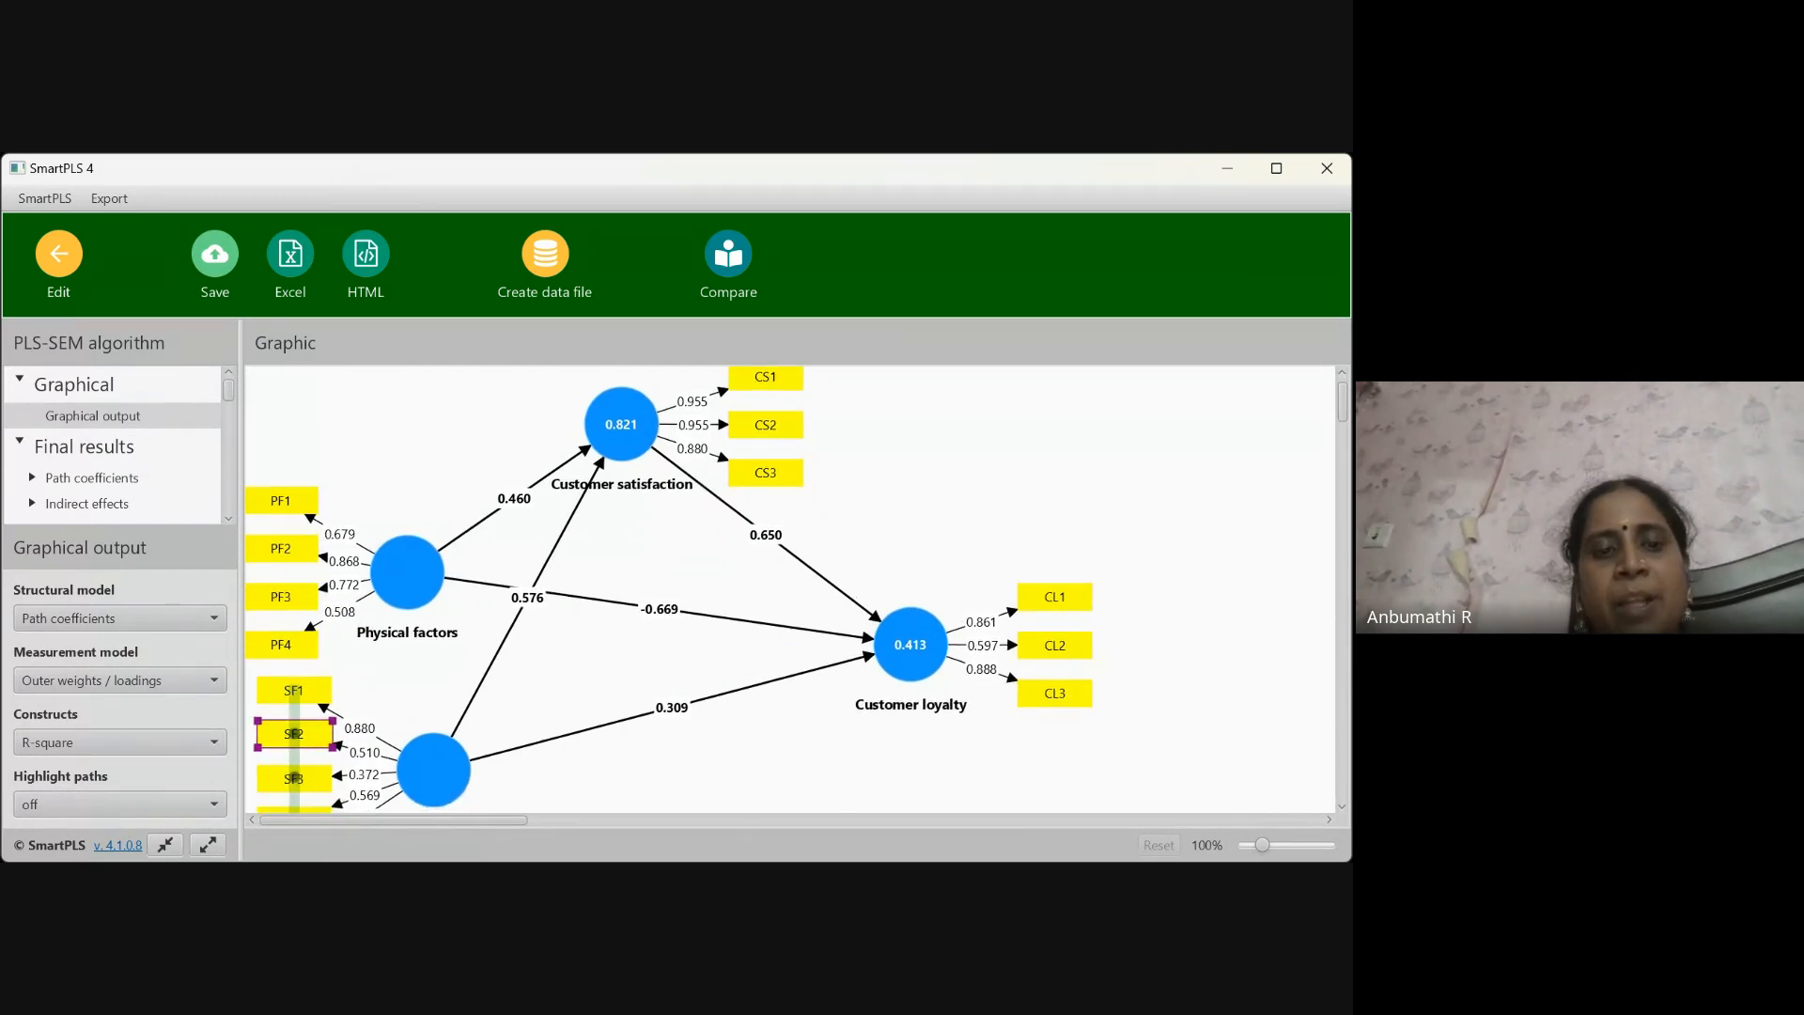
pyautogui.click(346, 680)
pyautogui.hscroll(-1, 347, 680)
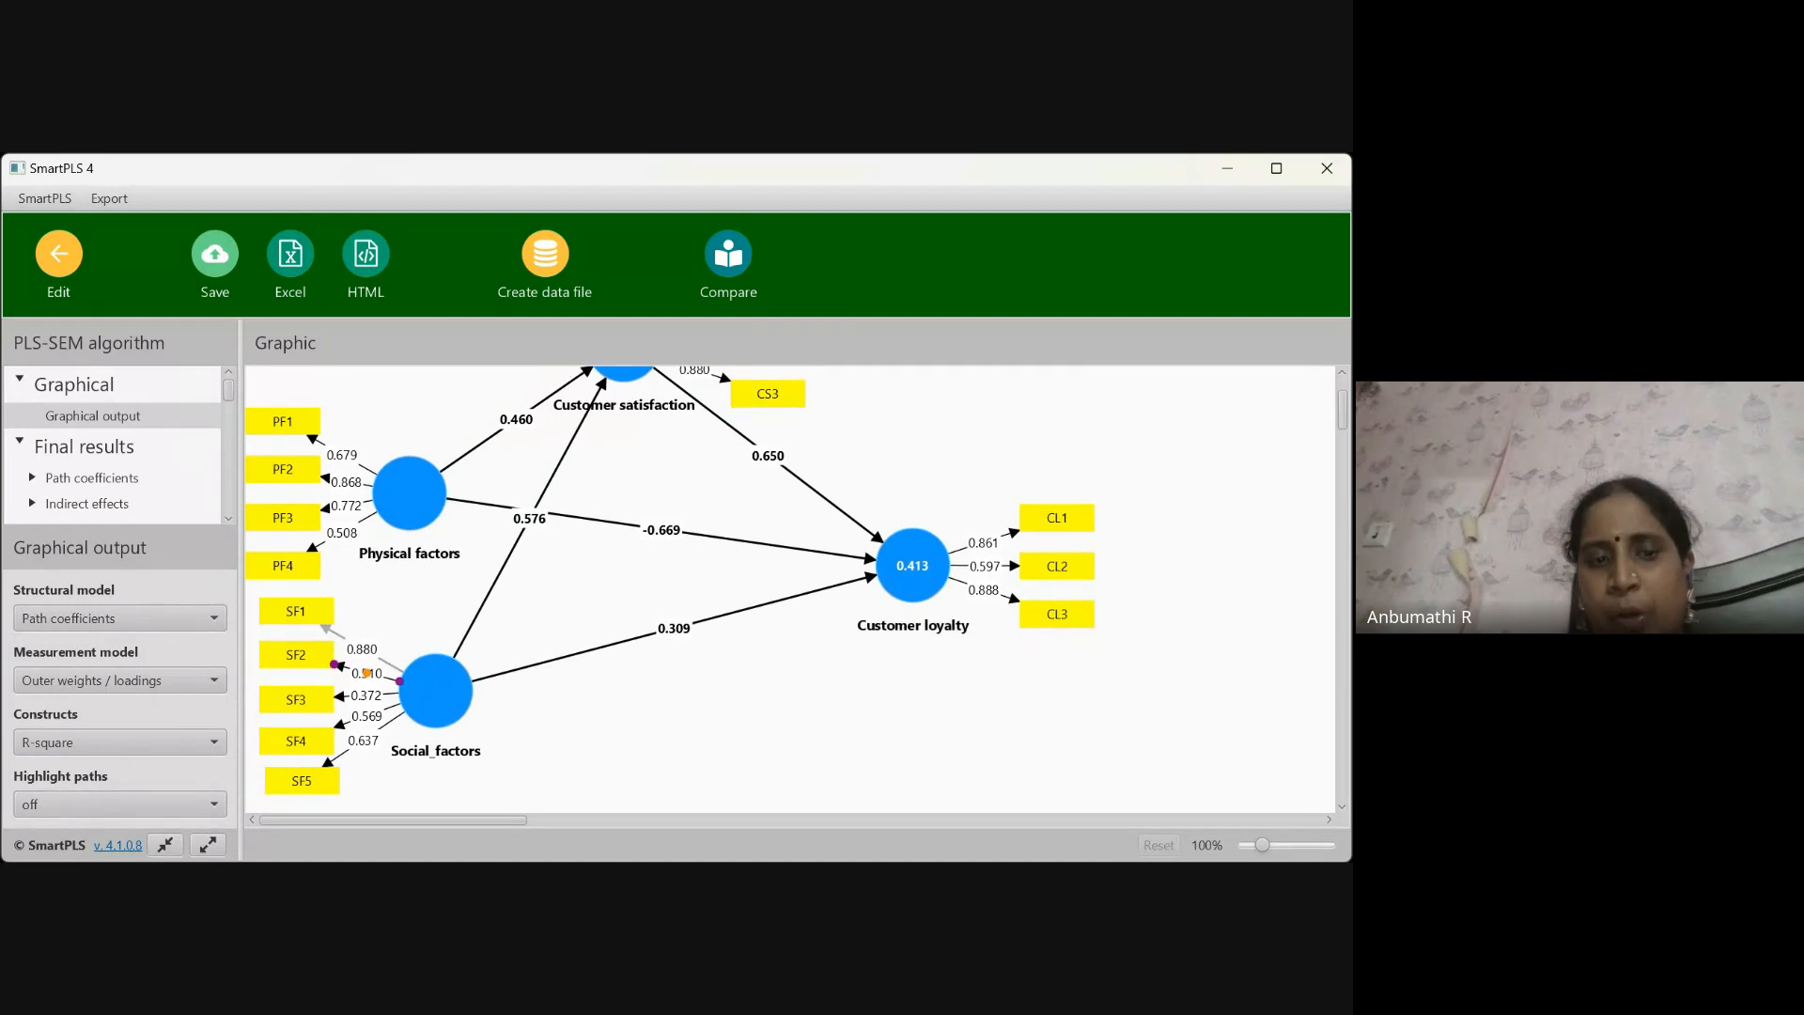
pyautogui.click(620, 713)
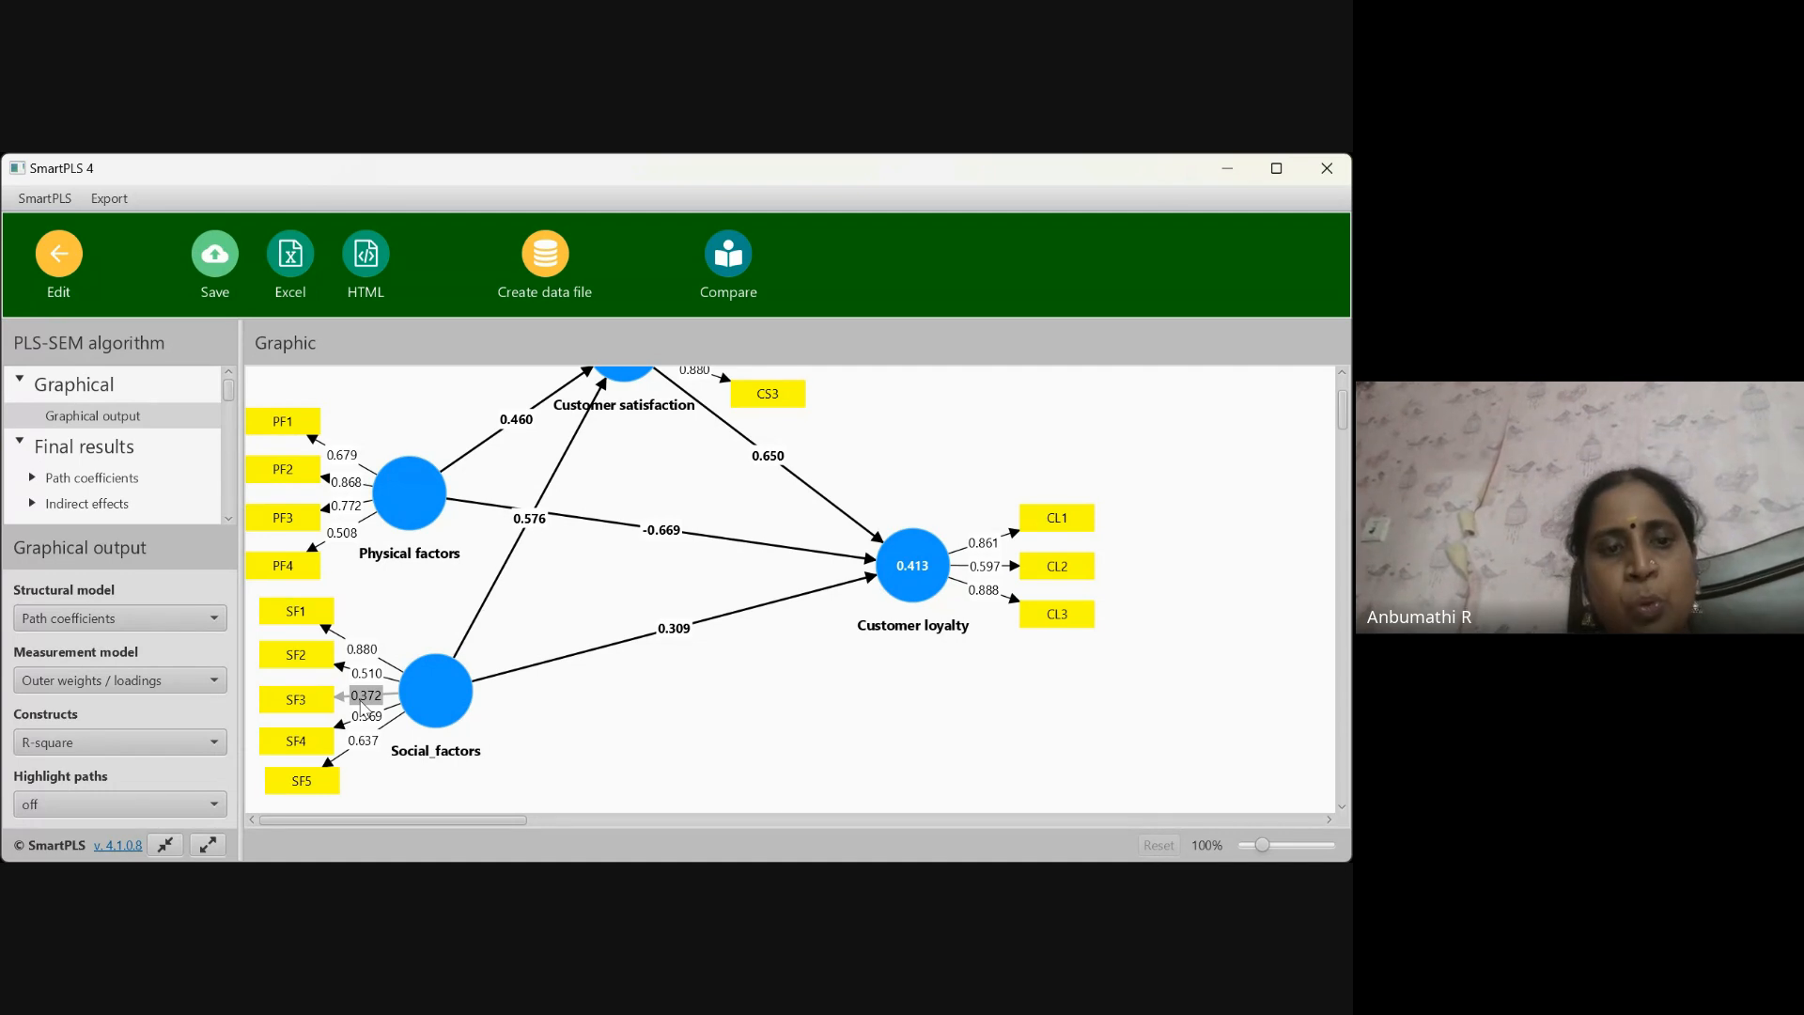
pyautogui.click(314, 713)
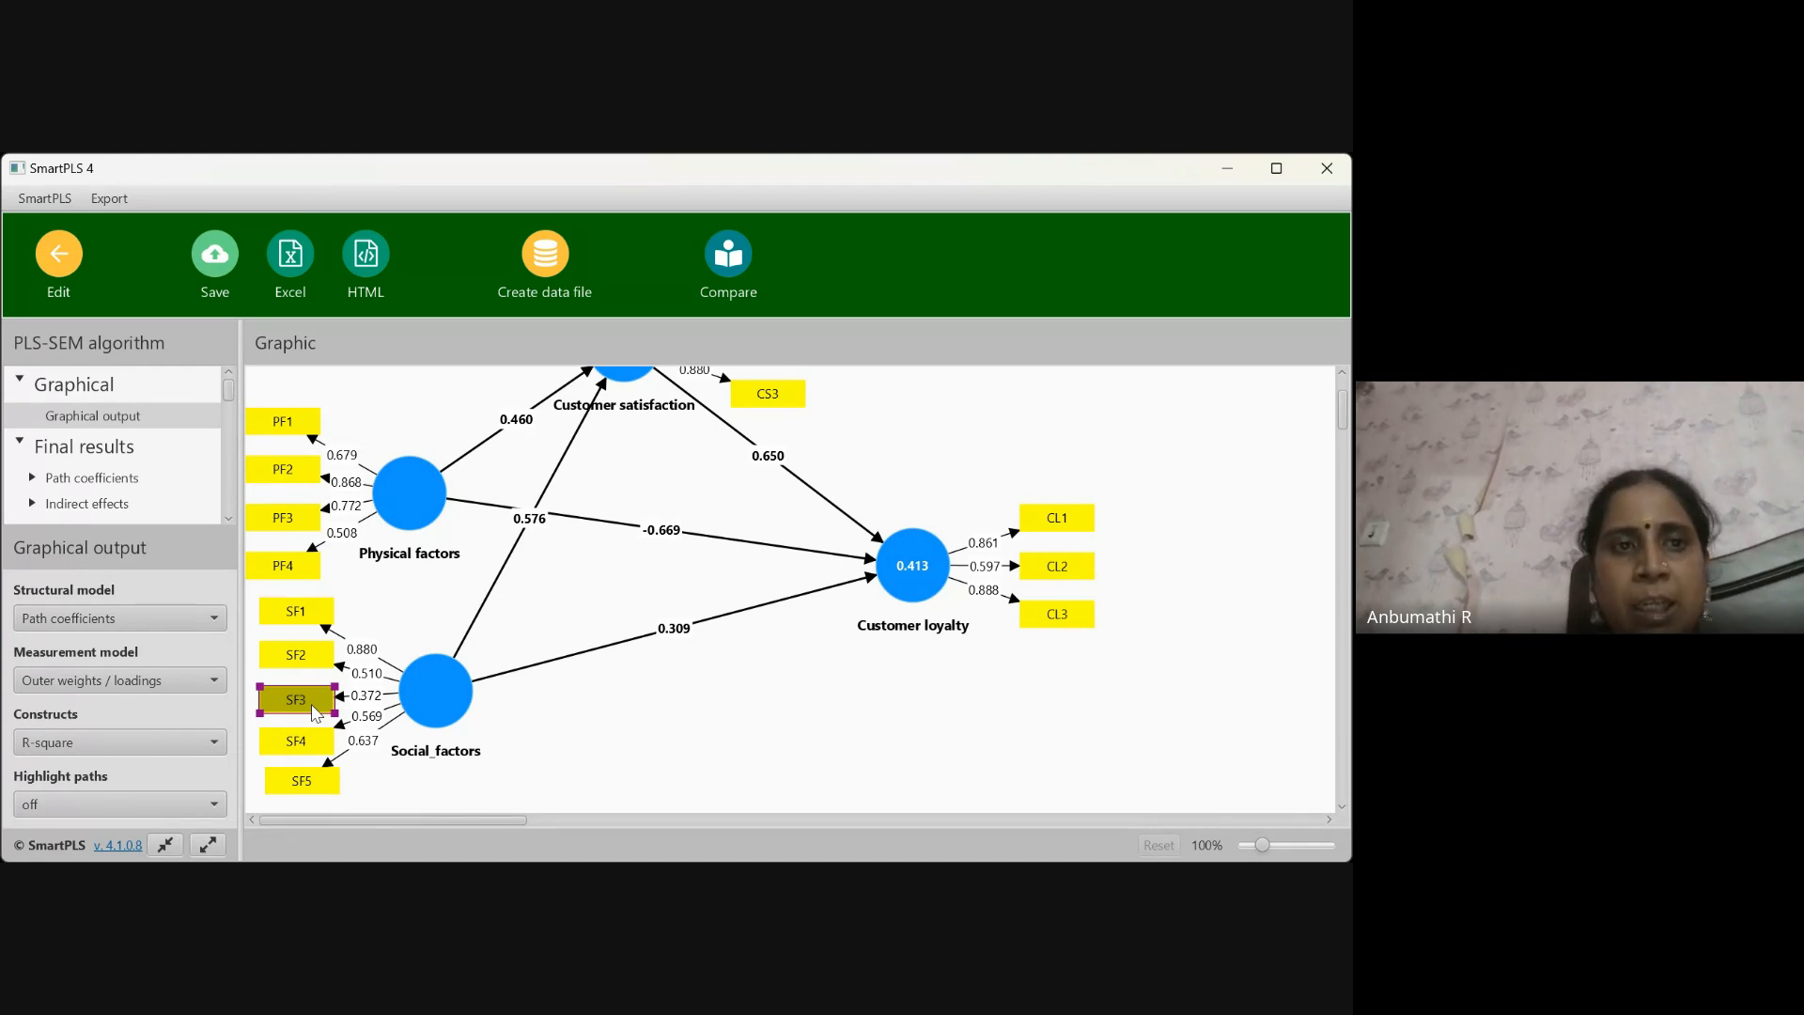
# Return to the model editor, try deleting the indicator SF3 from Social_factors, and undo the deletion
pyautogui.click(45, 254)
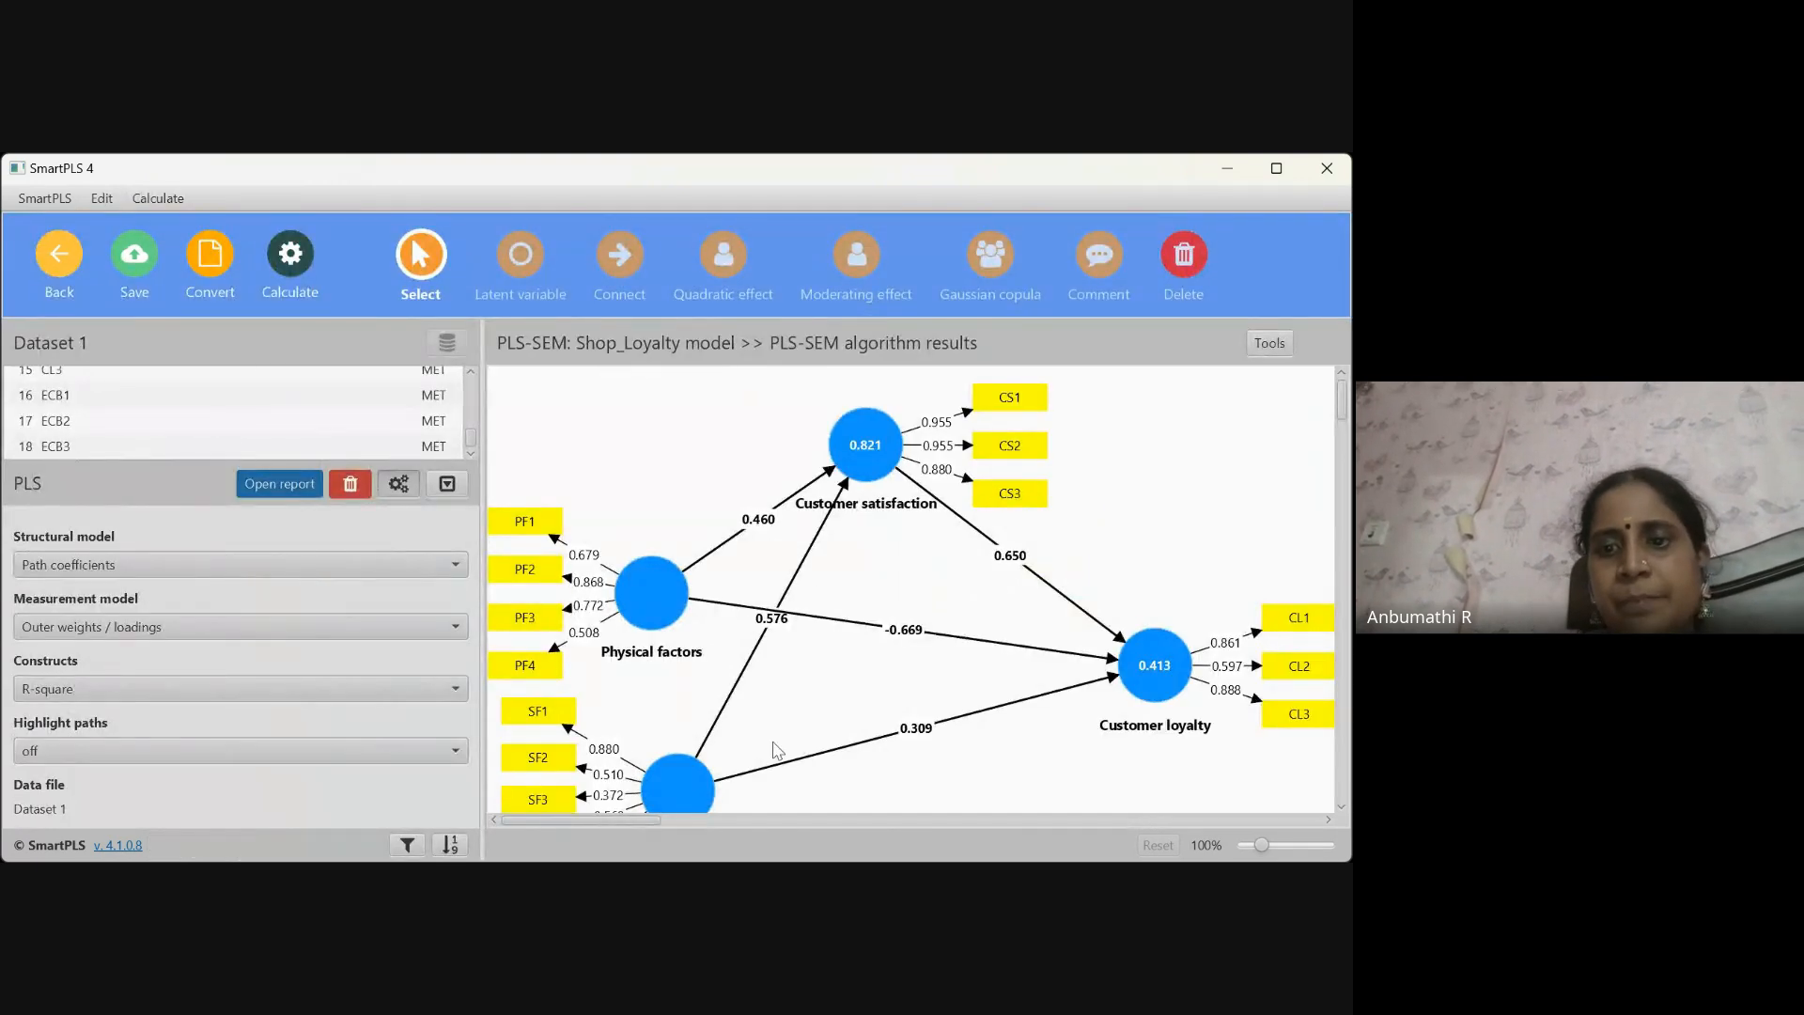
pyautogui.scroll(-2, 777, 749)
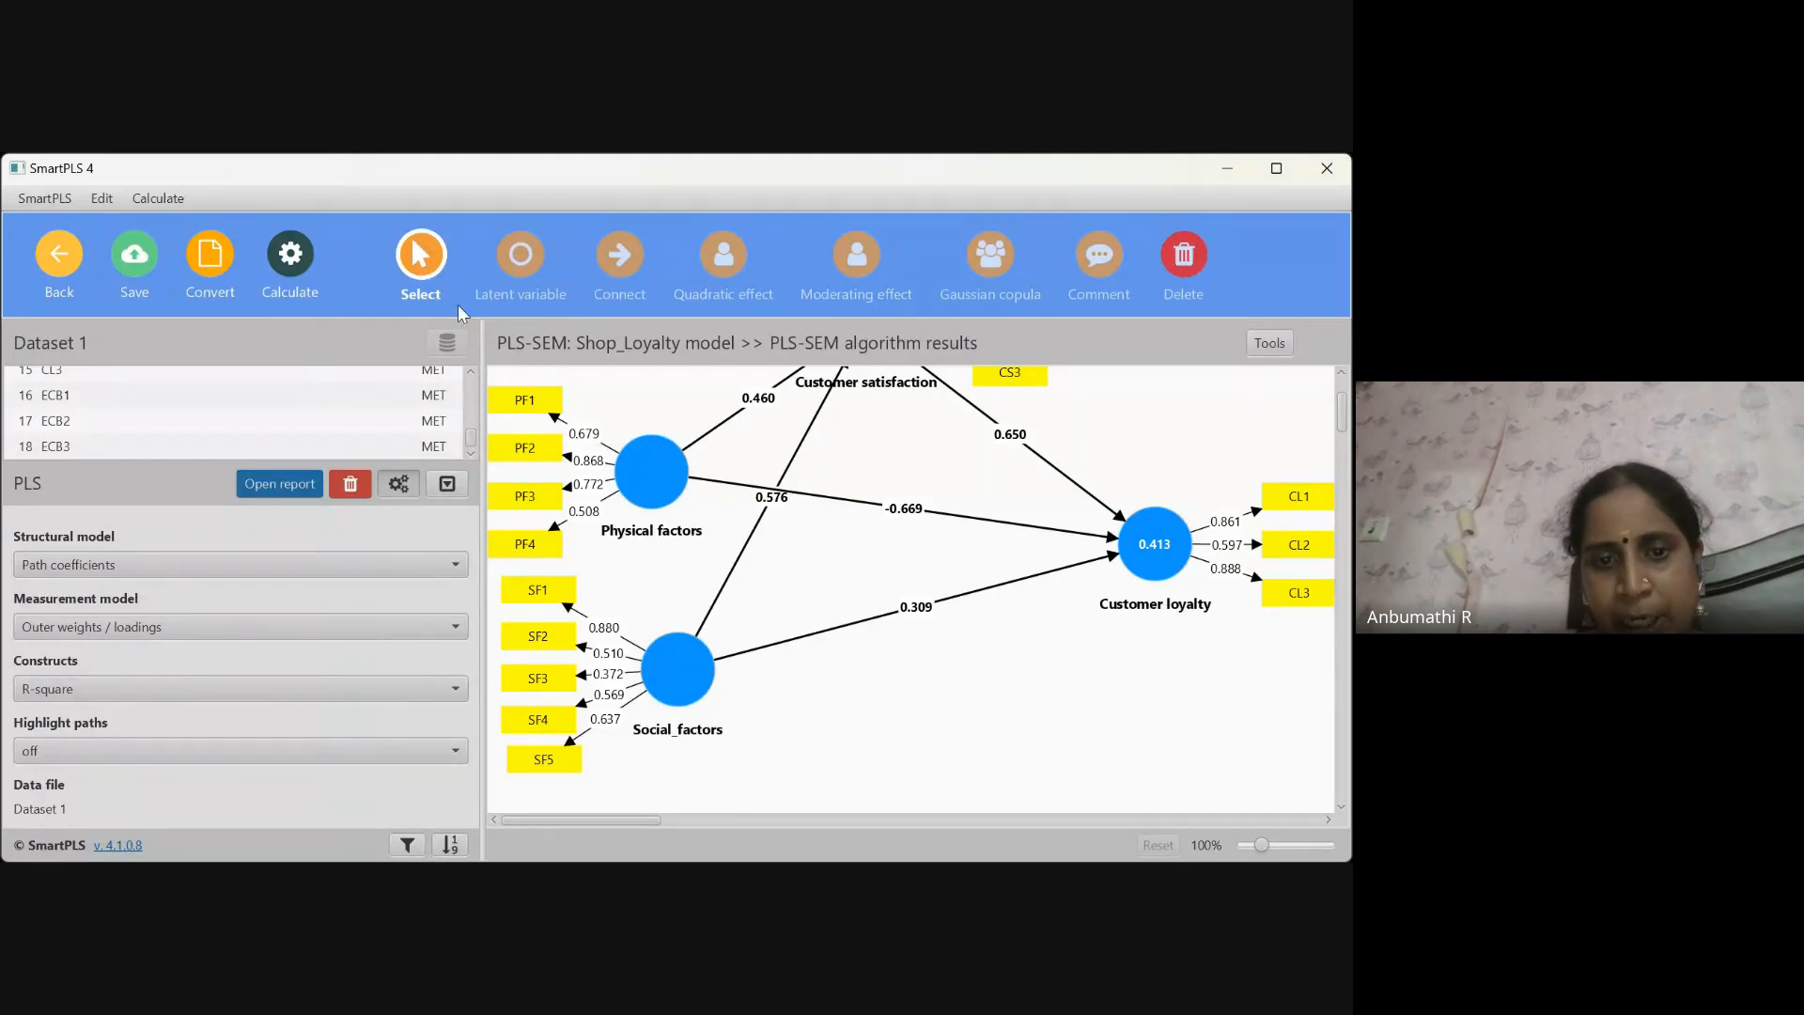
pyautogui.click(549, 688)
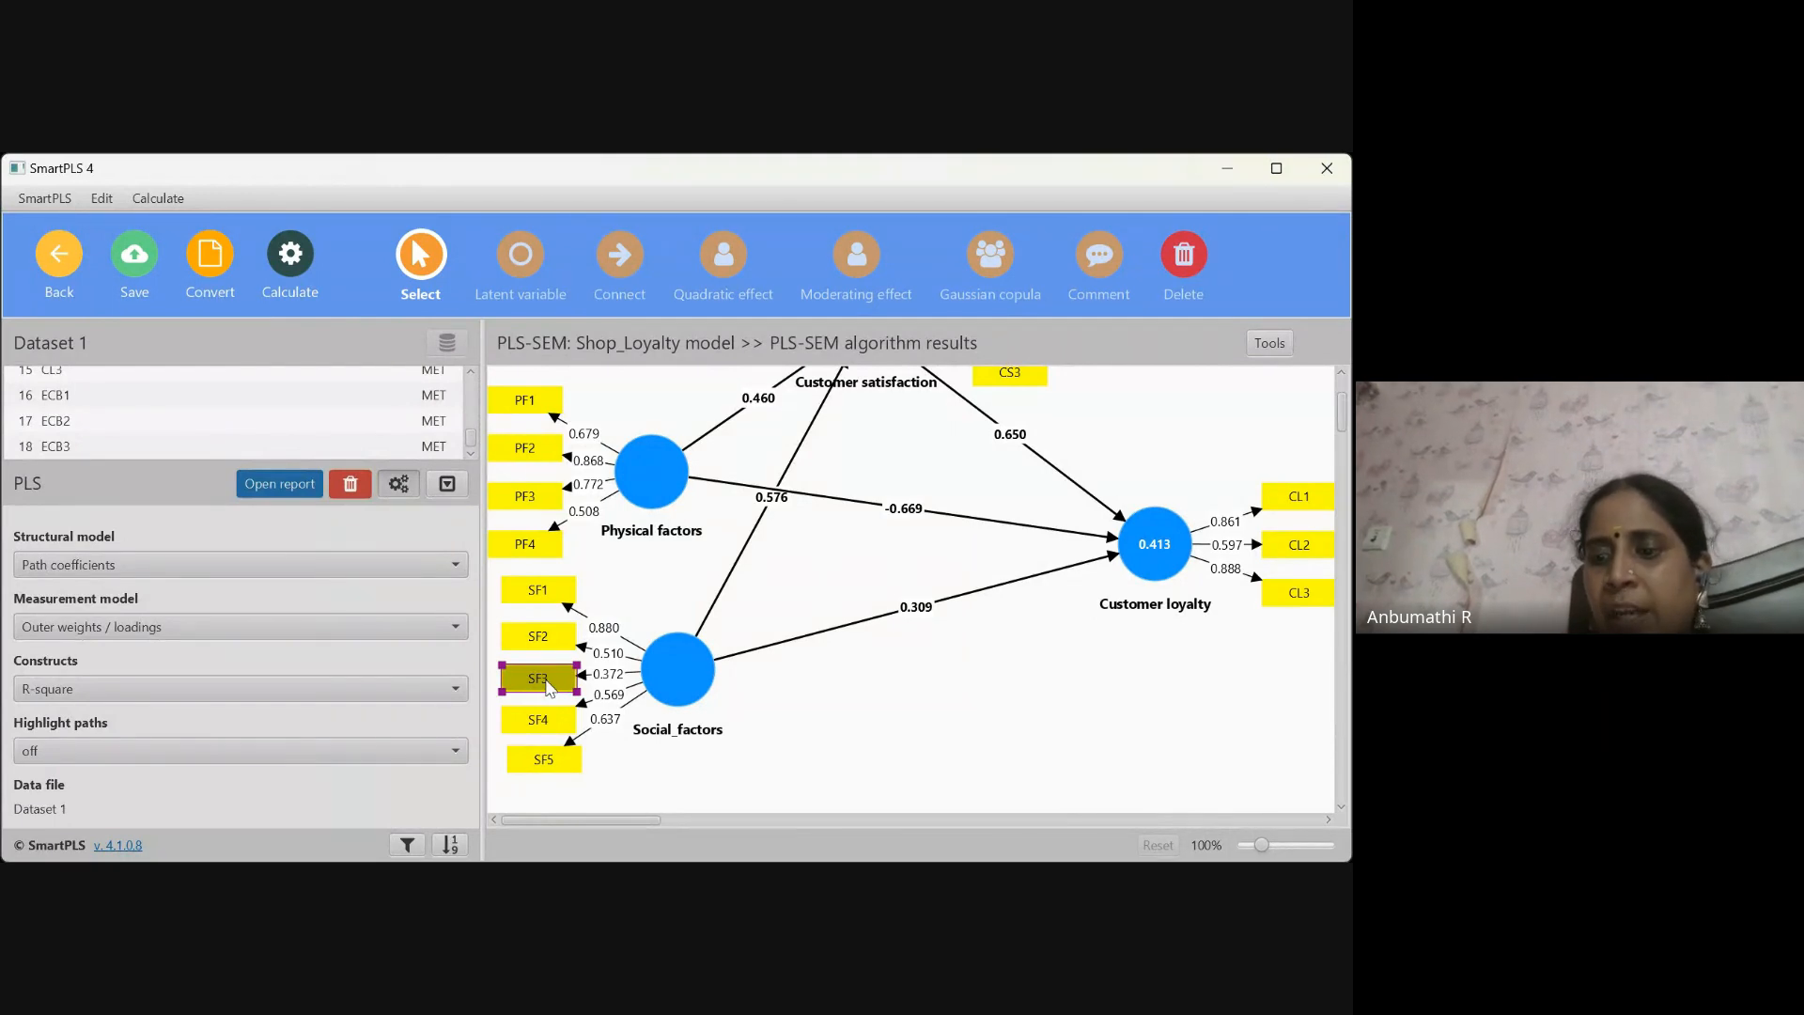
pyautogui.press('Delete')
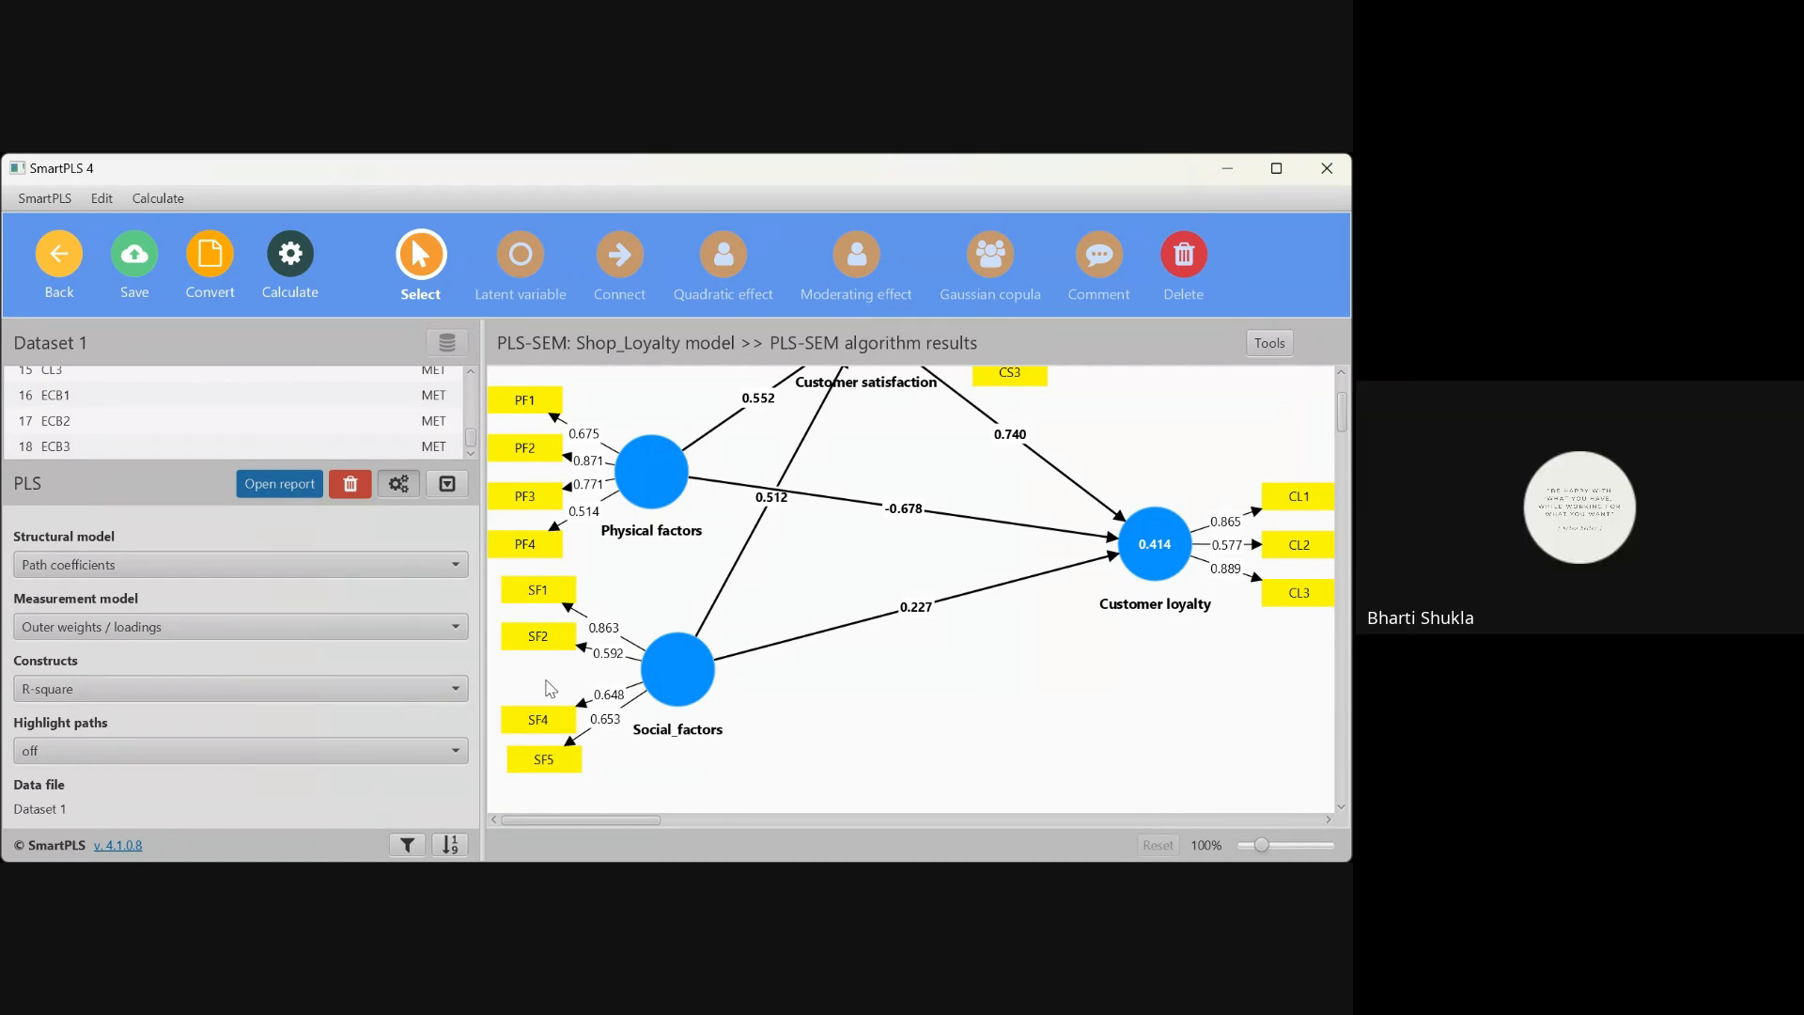
pyautogui.hotkey('ctrl', 'z')
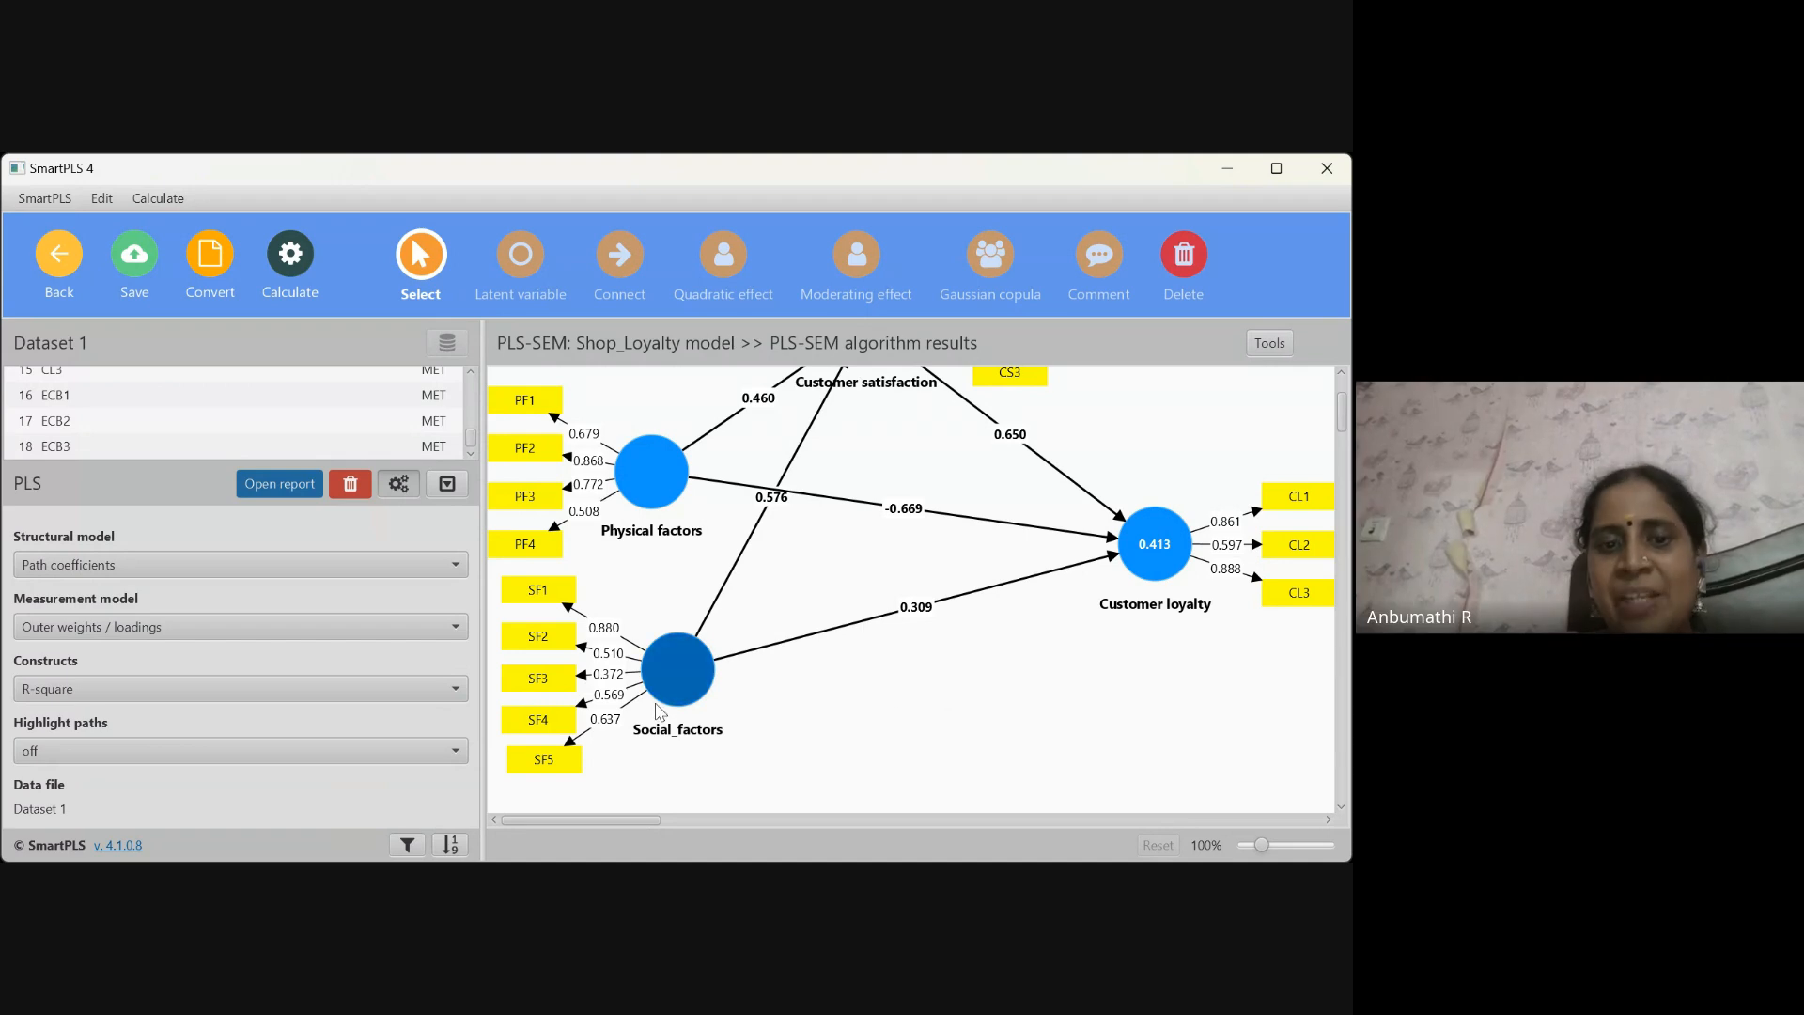
# Try deleting the indicators SF3 and SF2 from Social_factors in the PLS-SEM algorithm results, and undo both deletions
pyautogui.click(539, 689)
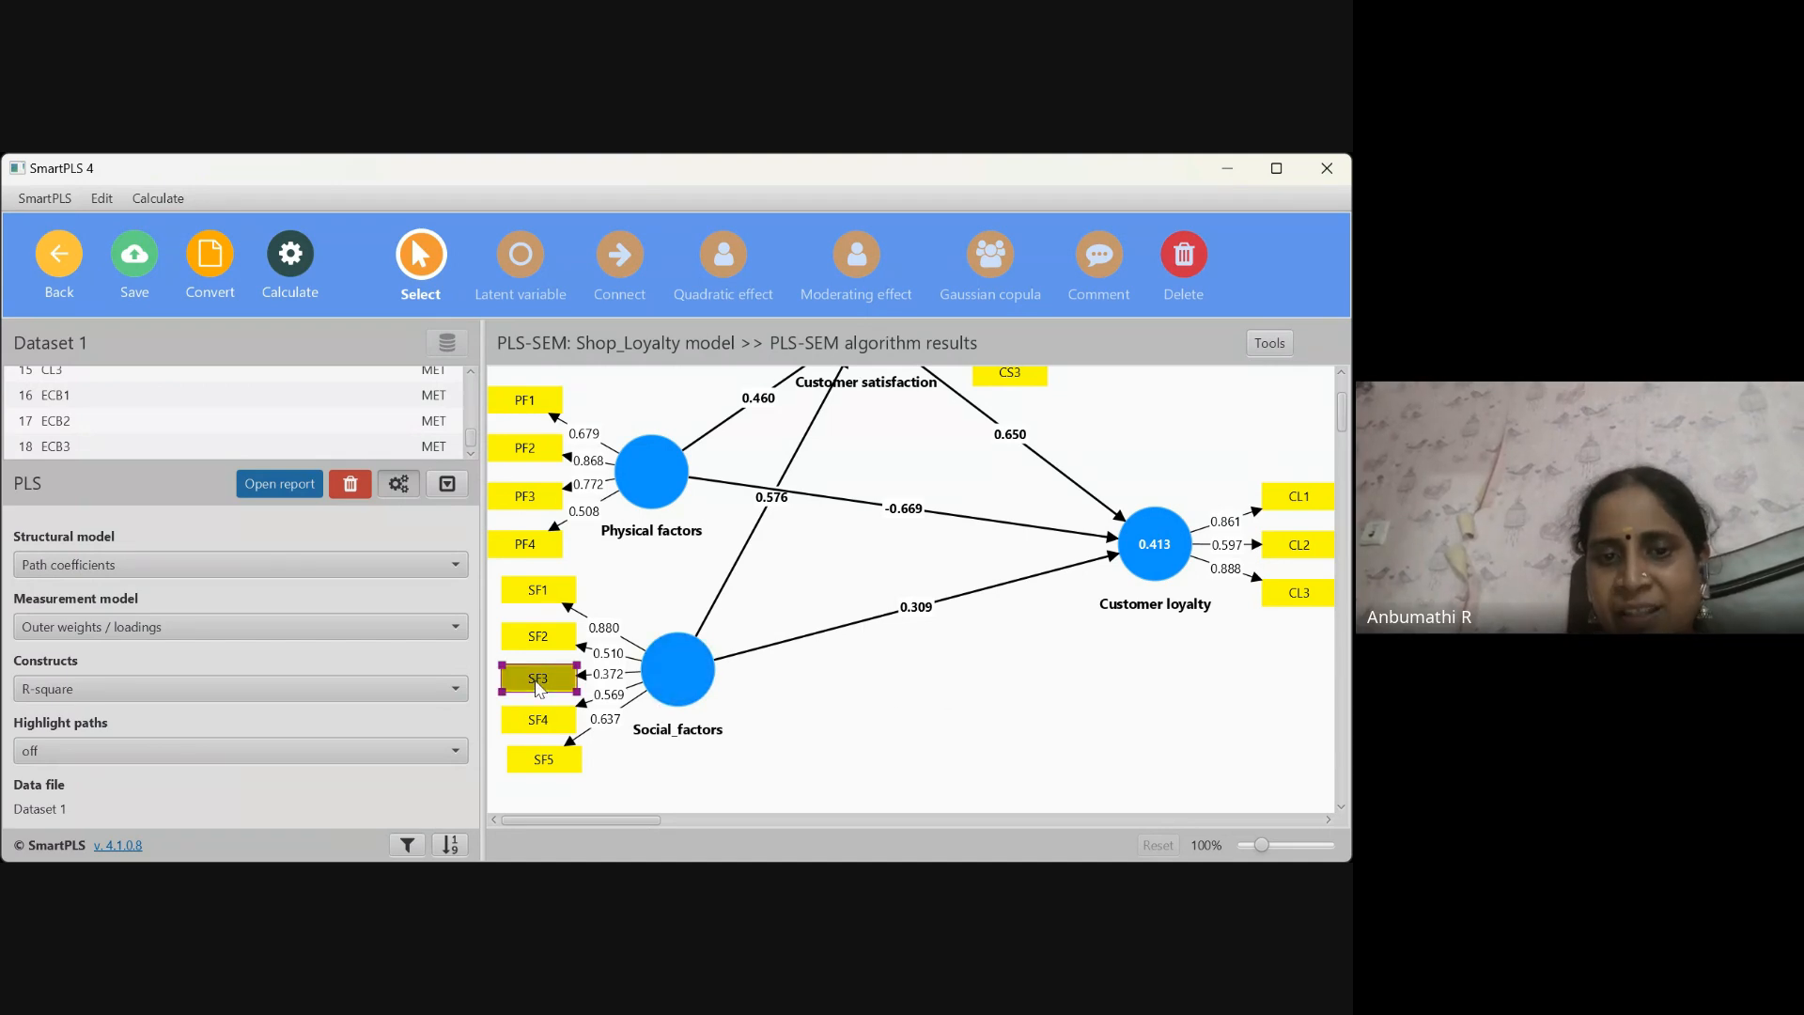
pyautogui.press('Delete')
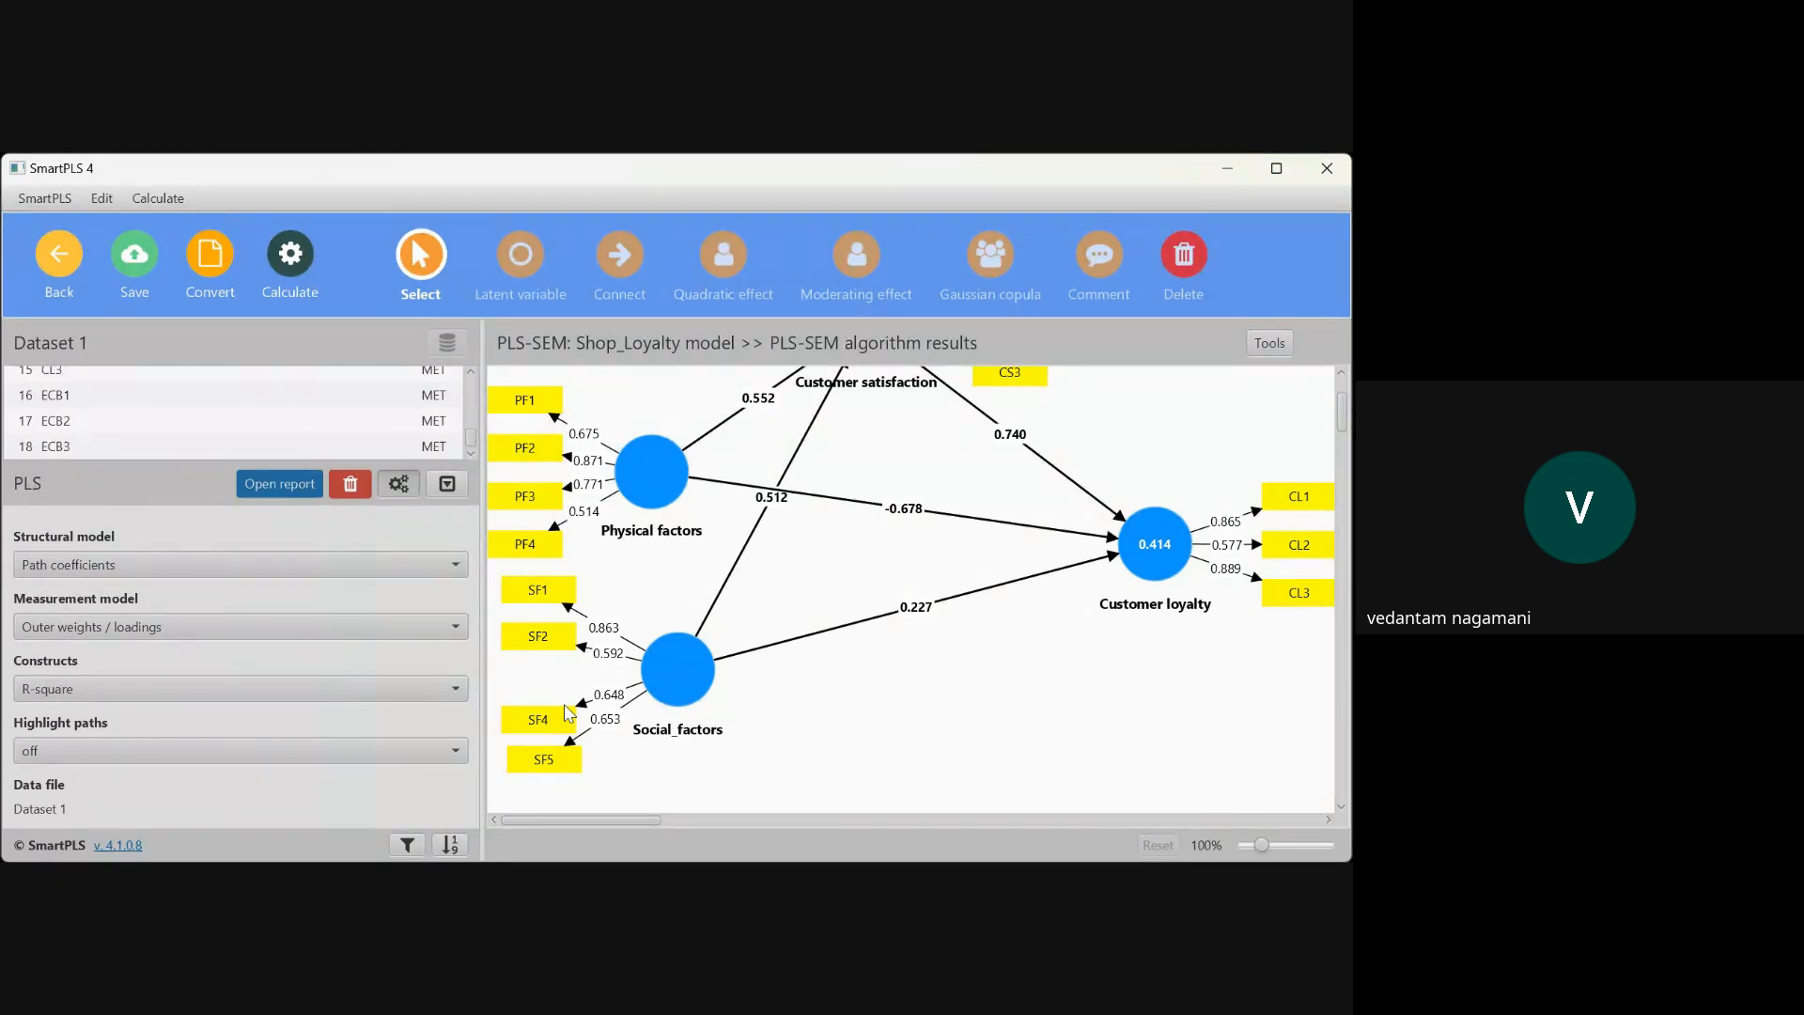
pyautogui.click(541, 644)
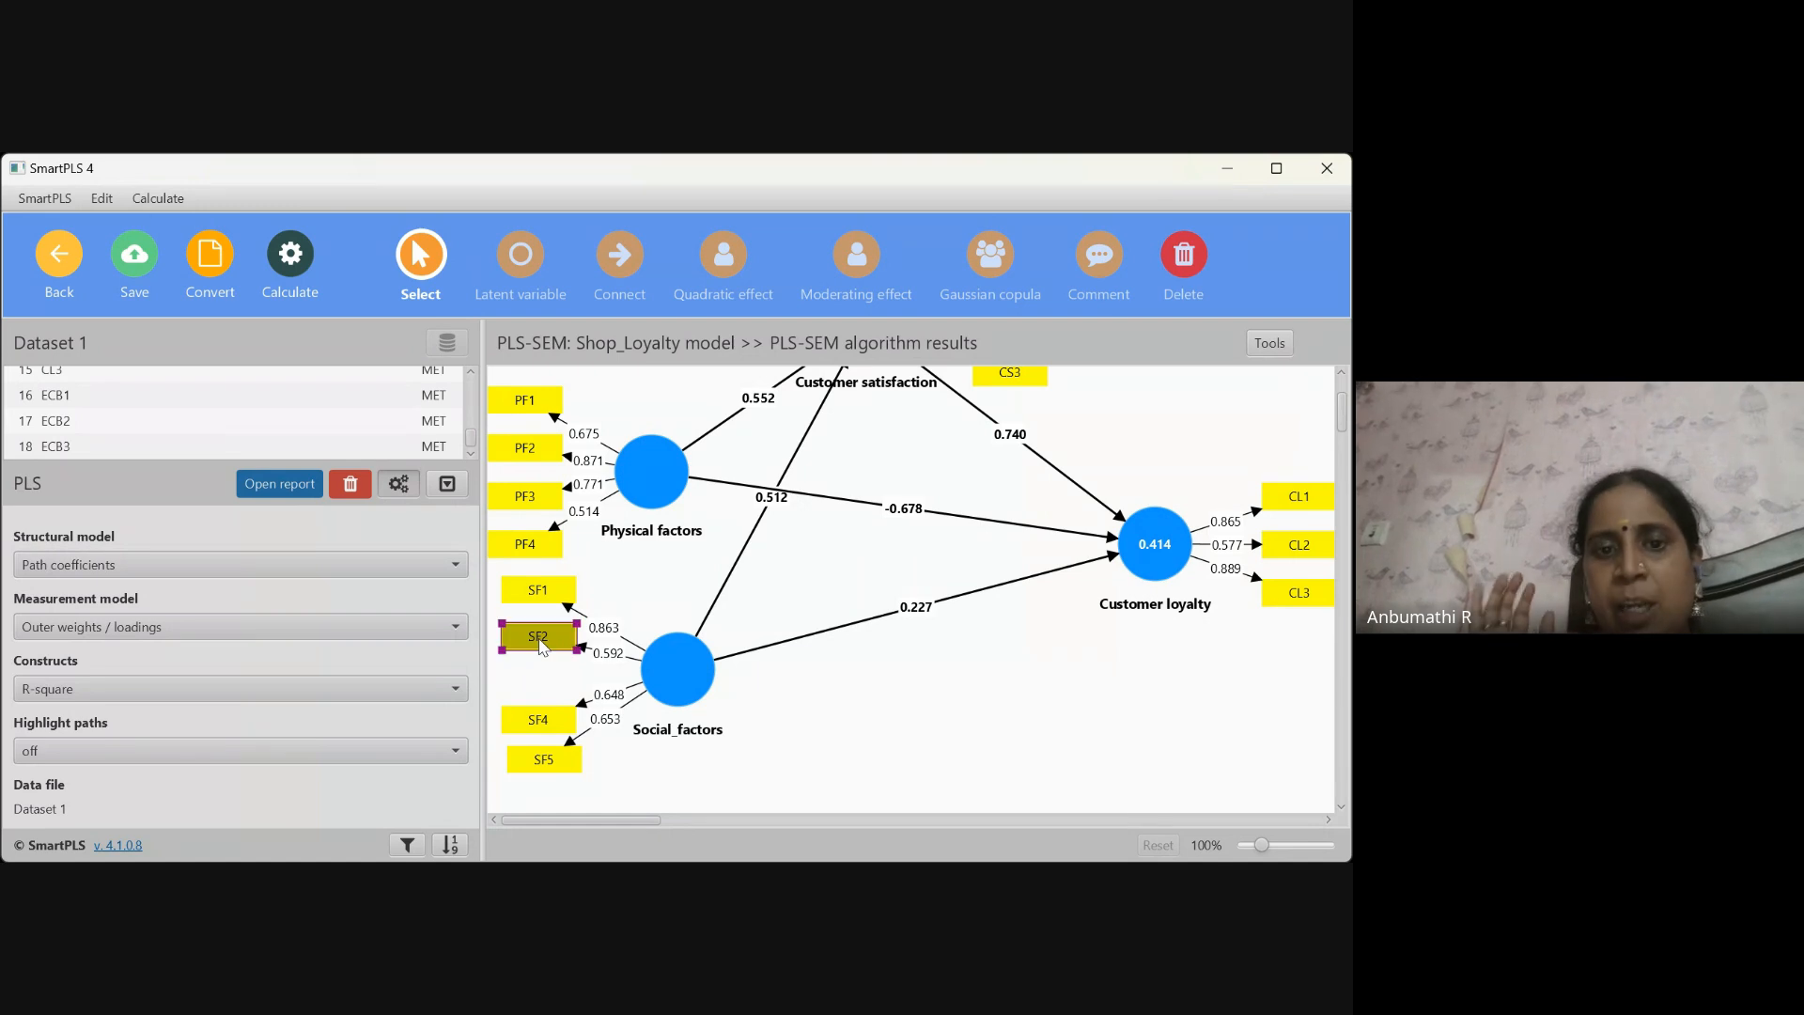
pyautogui.press('Delete')
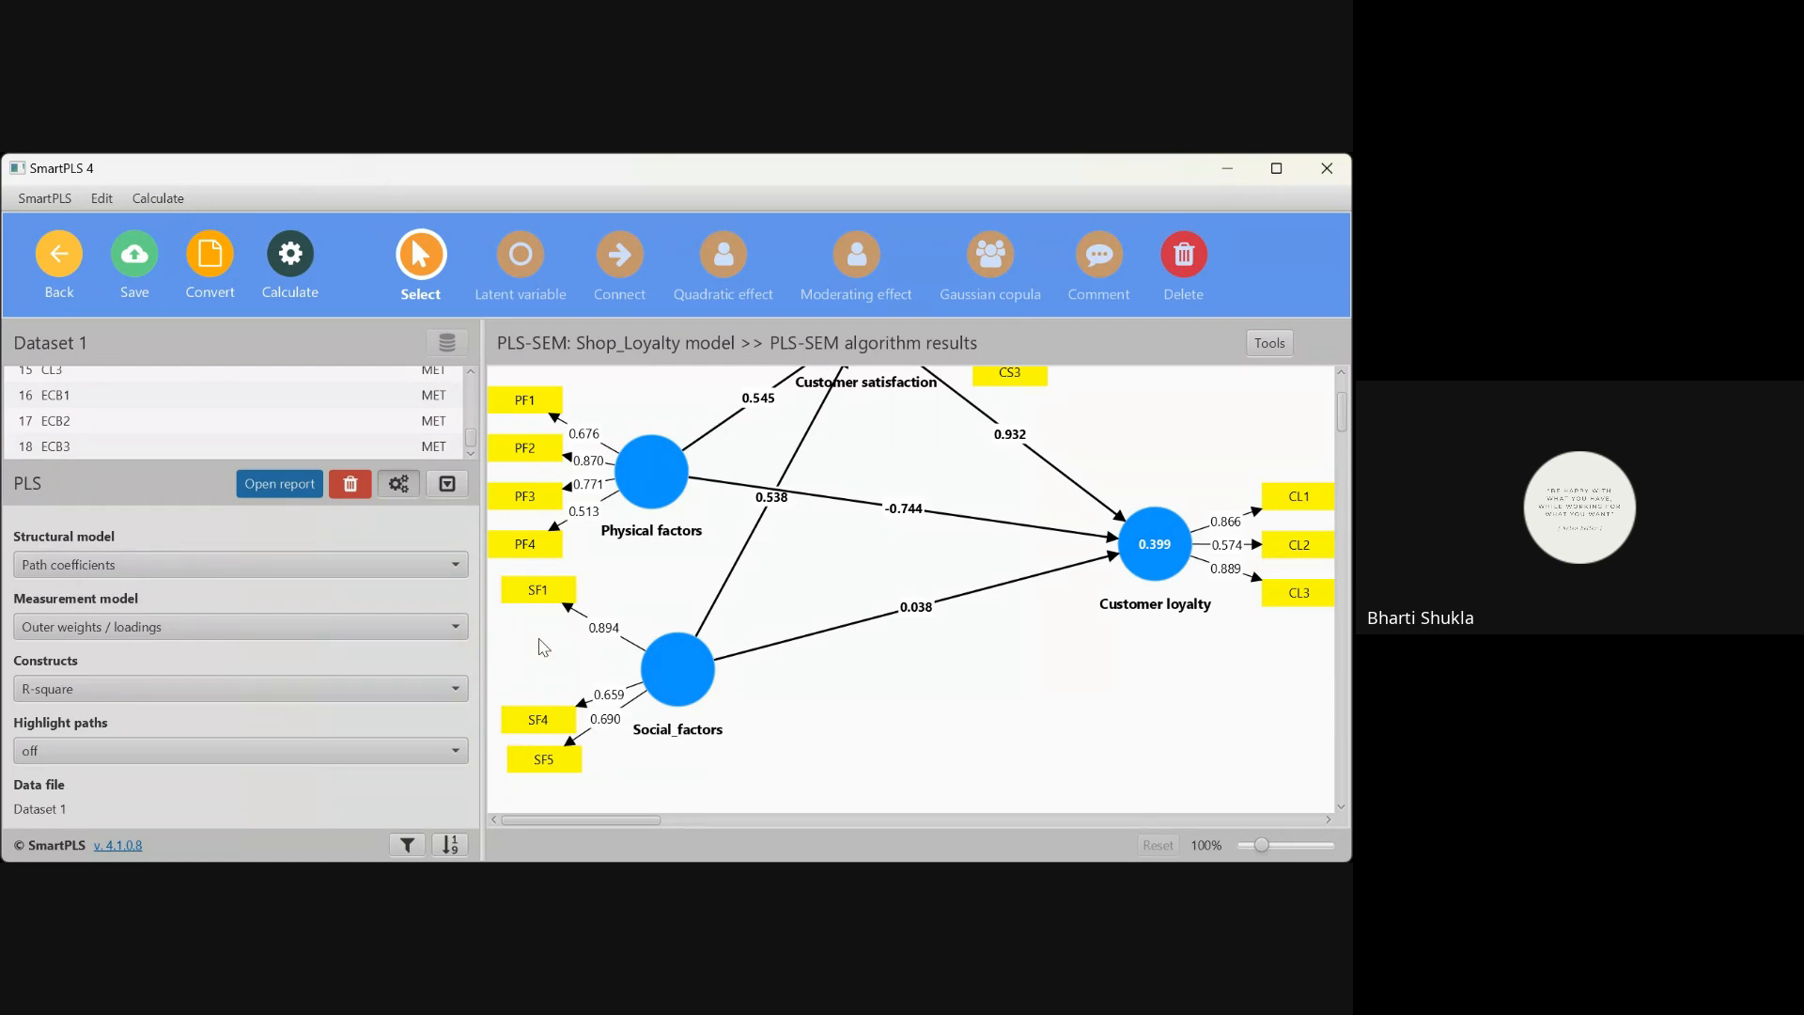
pyautogui.hotkey('ctrl', 'z')
pyautogui.hotkey('ctrl', 'z')
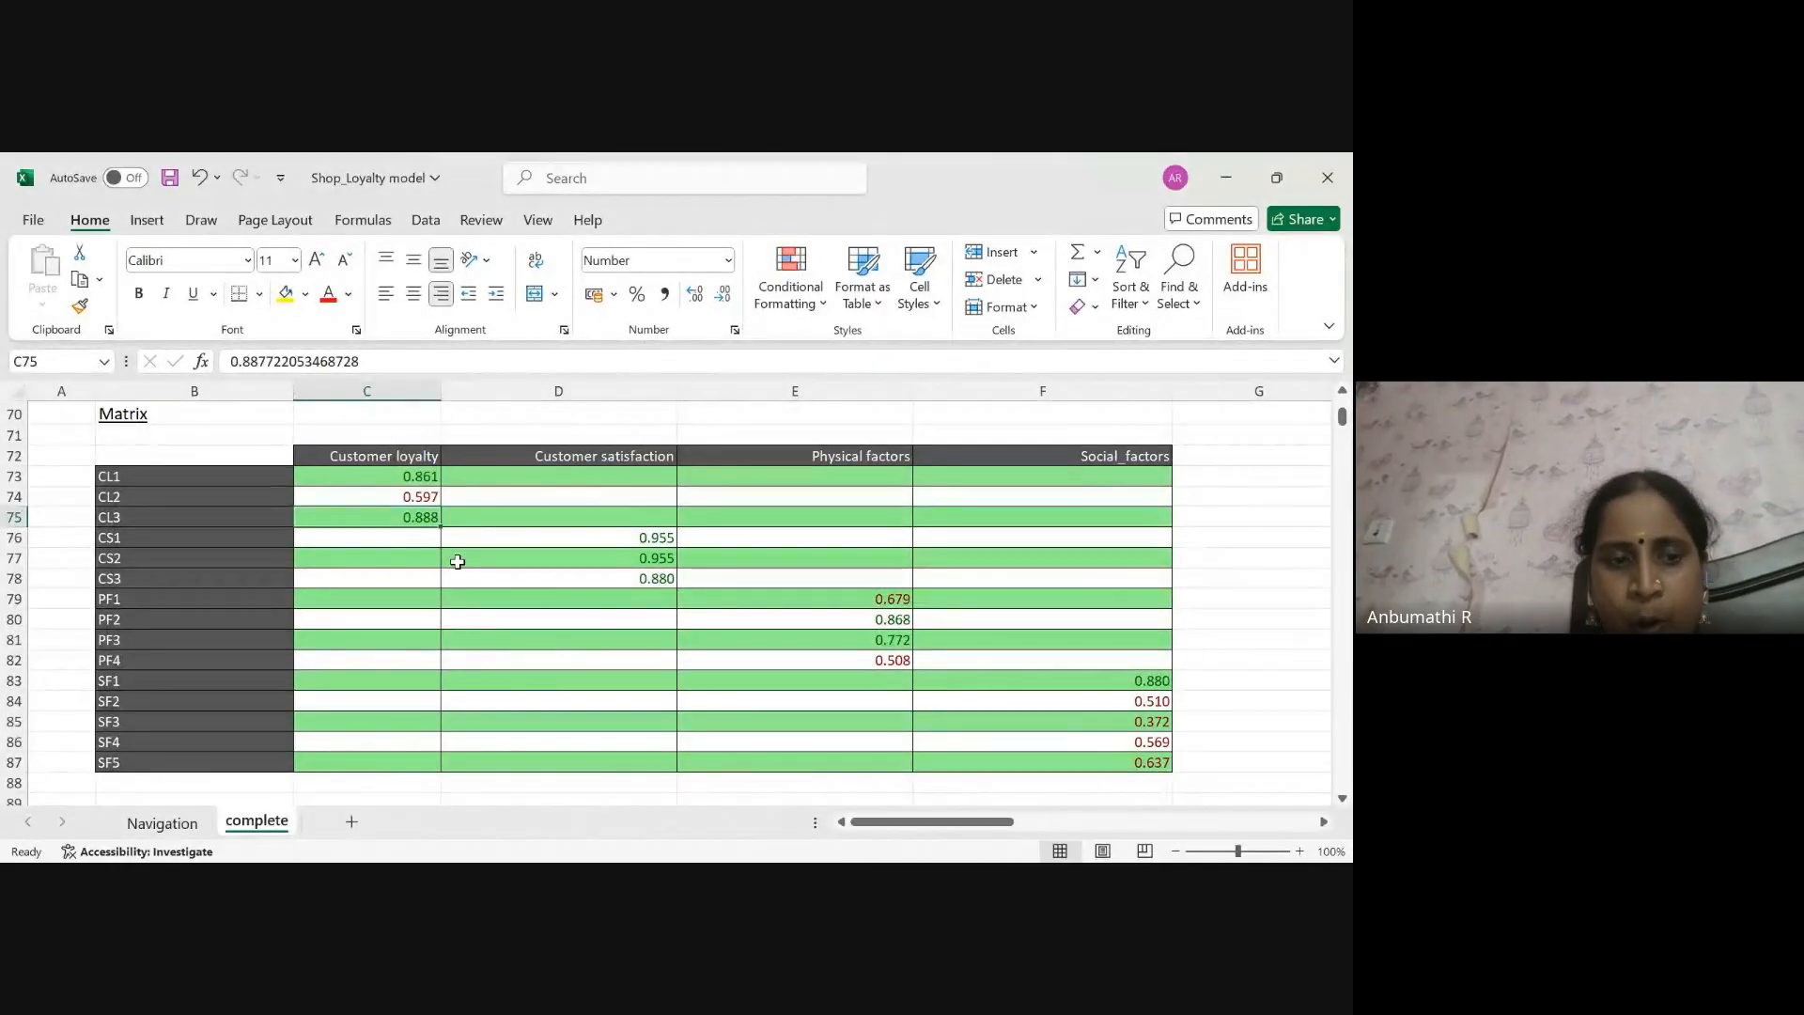
# In the Excel report, go through the Navigation sheet to the Construct reliability and validity overview and examine Customer loyalty's composite reliability (rho_a)
pyautogui.click(150, 850)
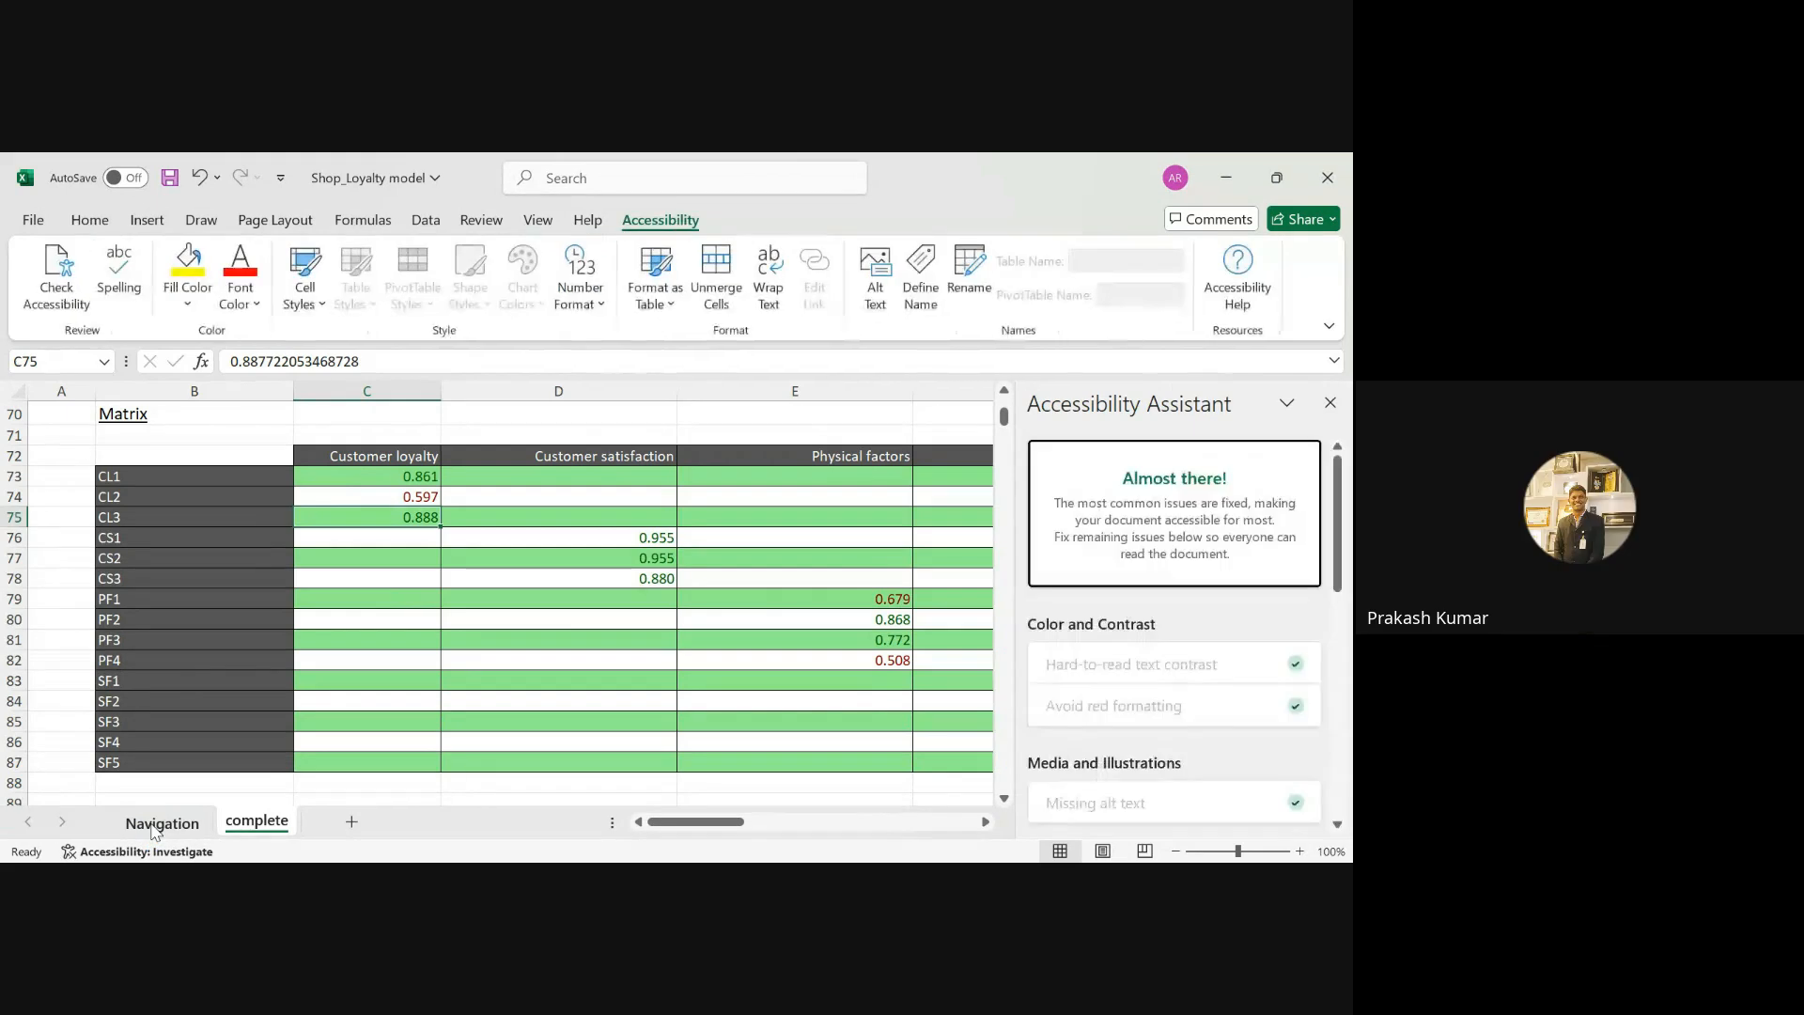
pyautogui.click(161, 822)
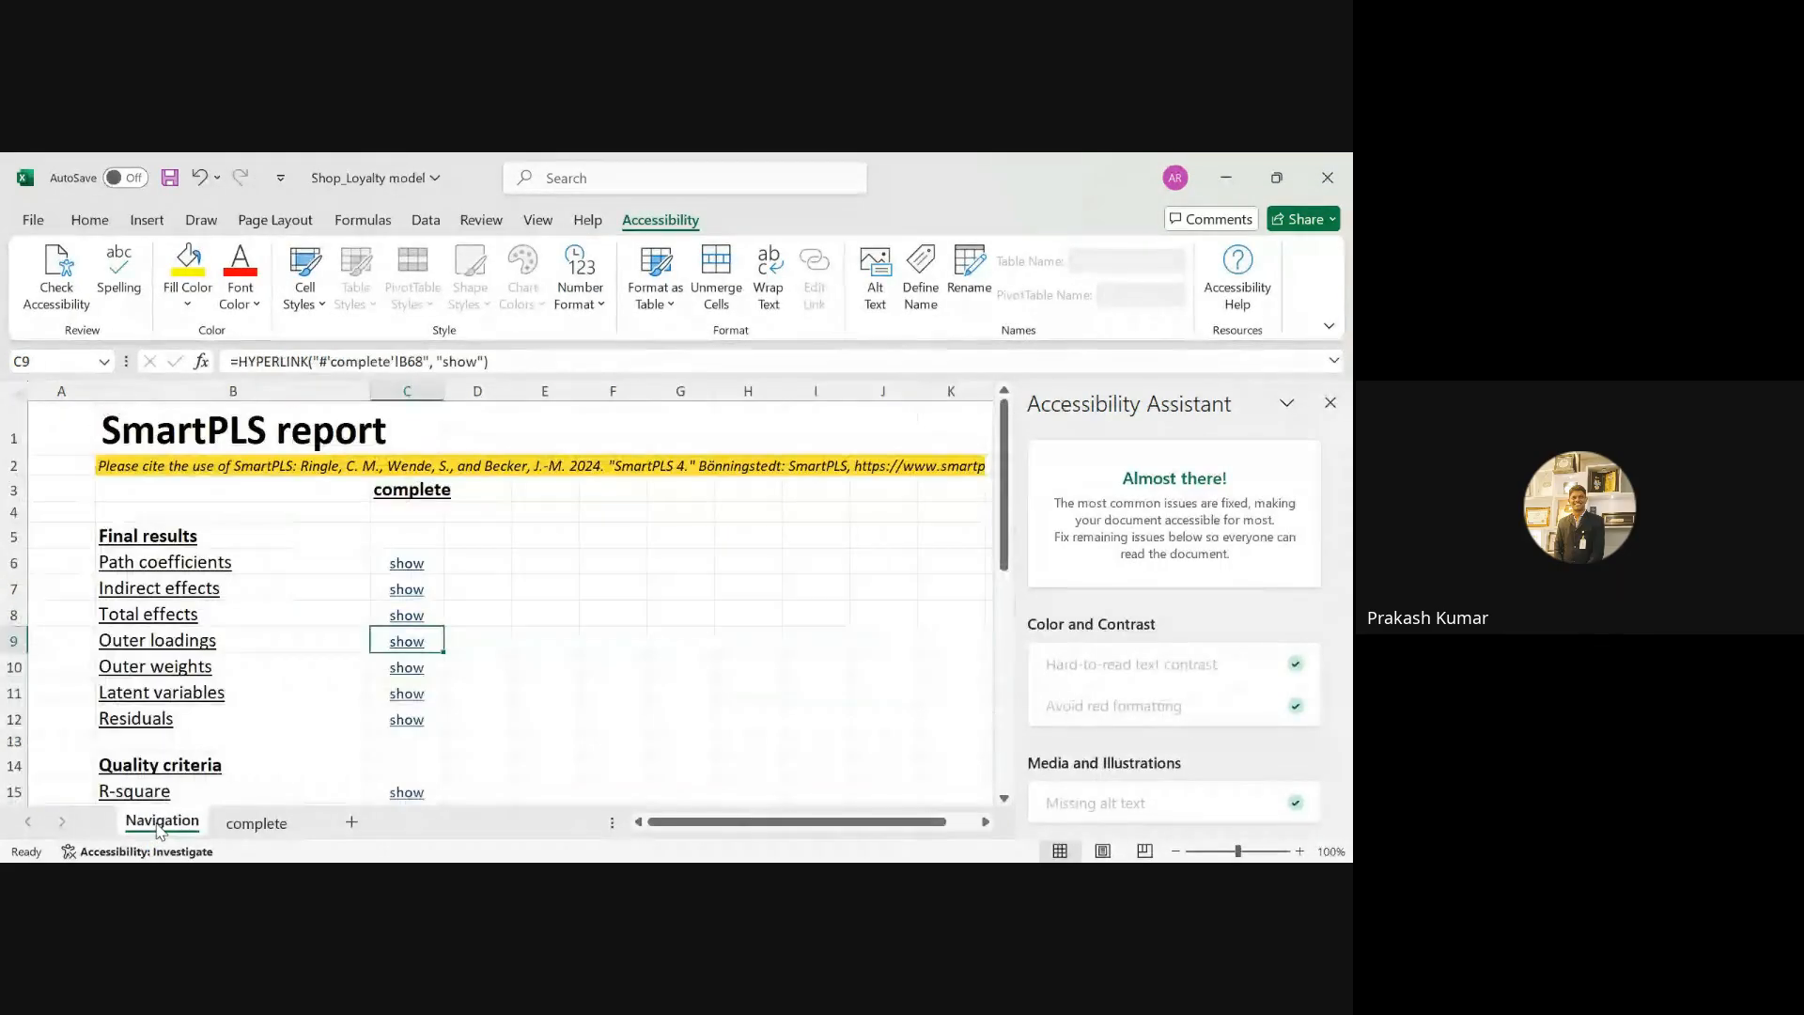
pyautogui.click(1332, 405)
pyautogui.scroll(-4, 1332, 399)
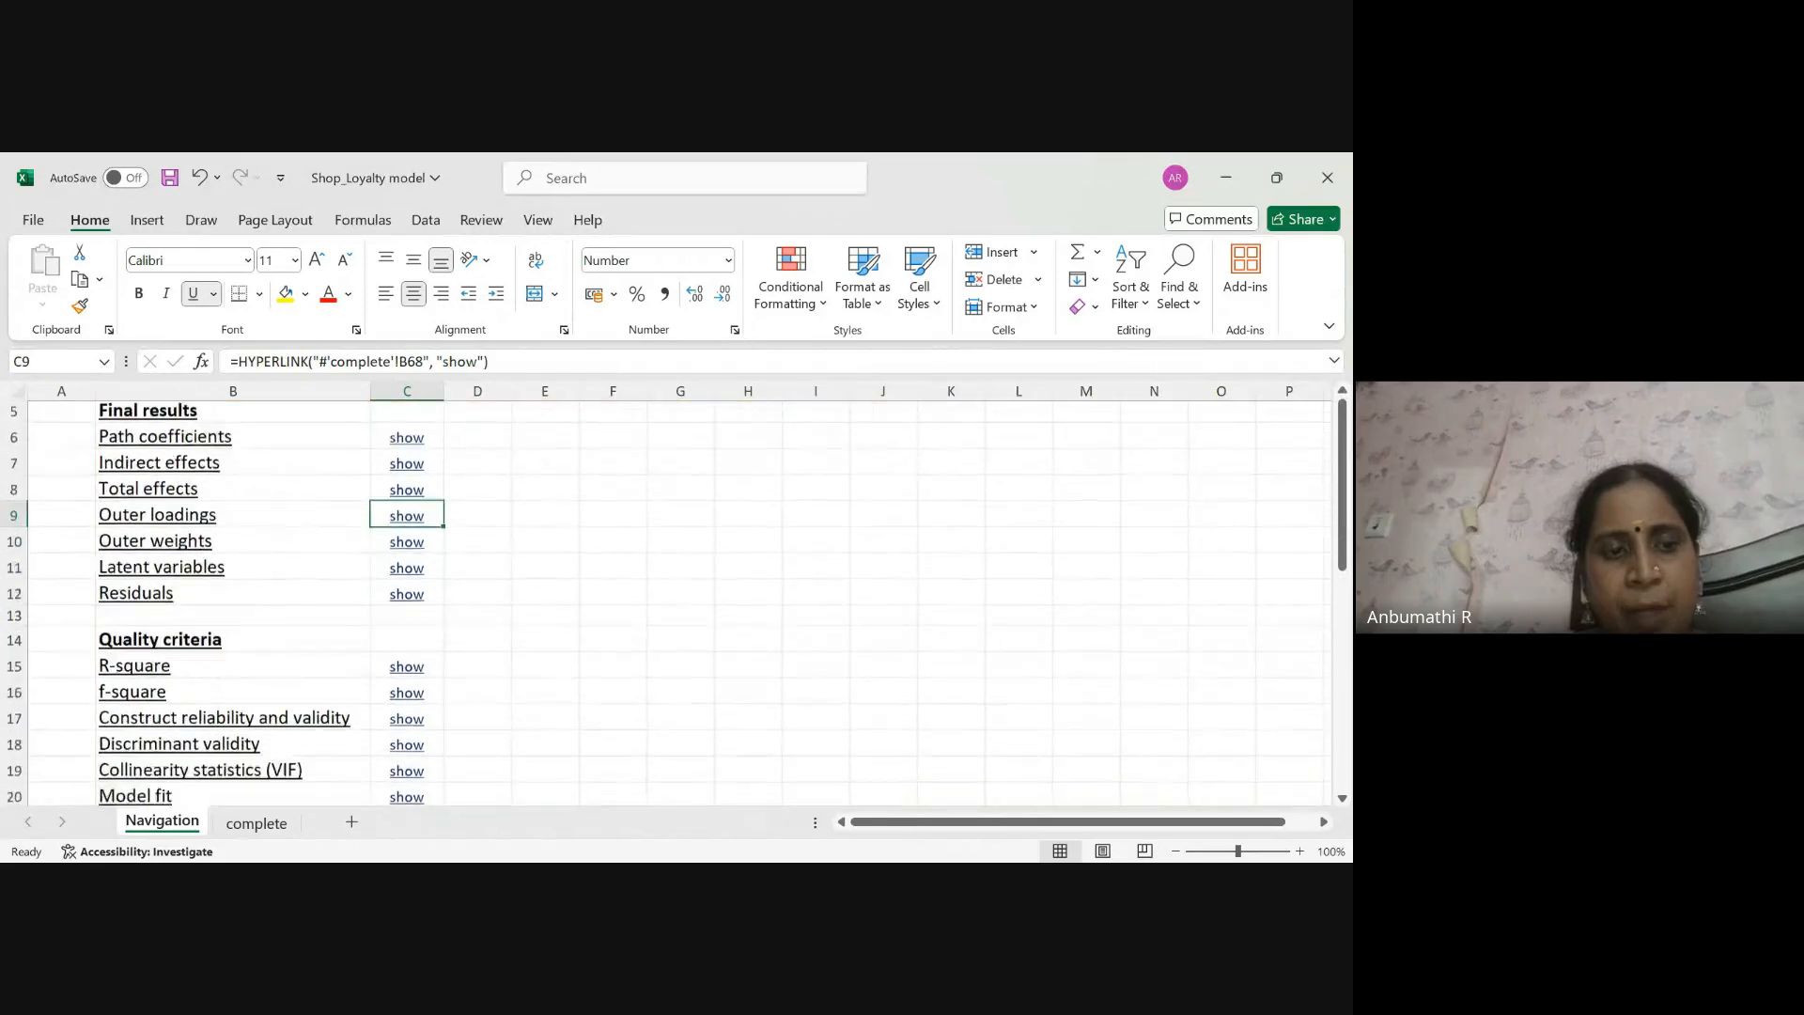
pyautogui.scroll(-1, 677, 603)
pyautogui.scroll(2, 677, 603)
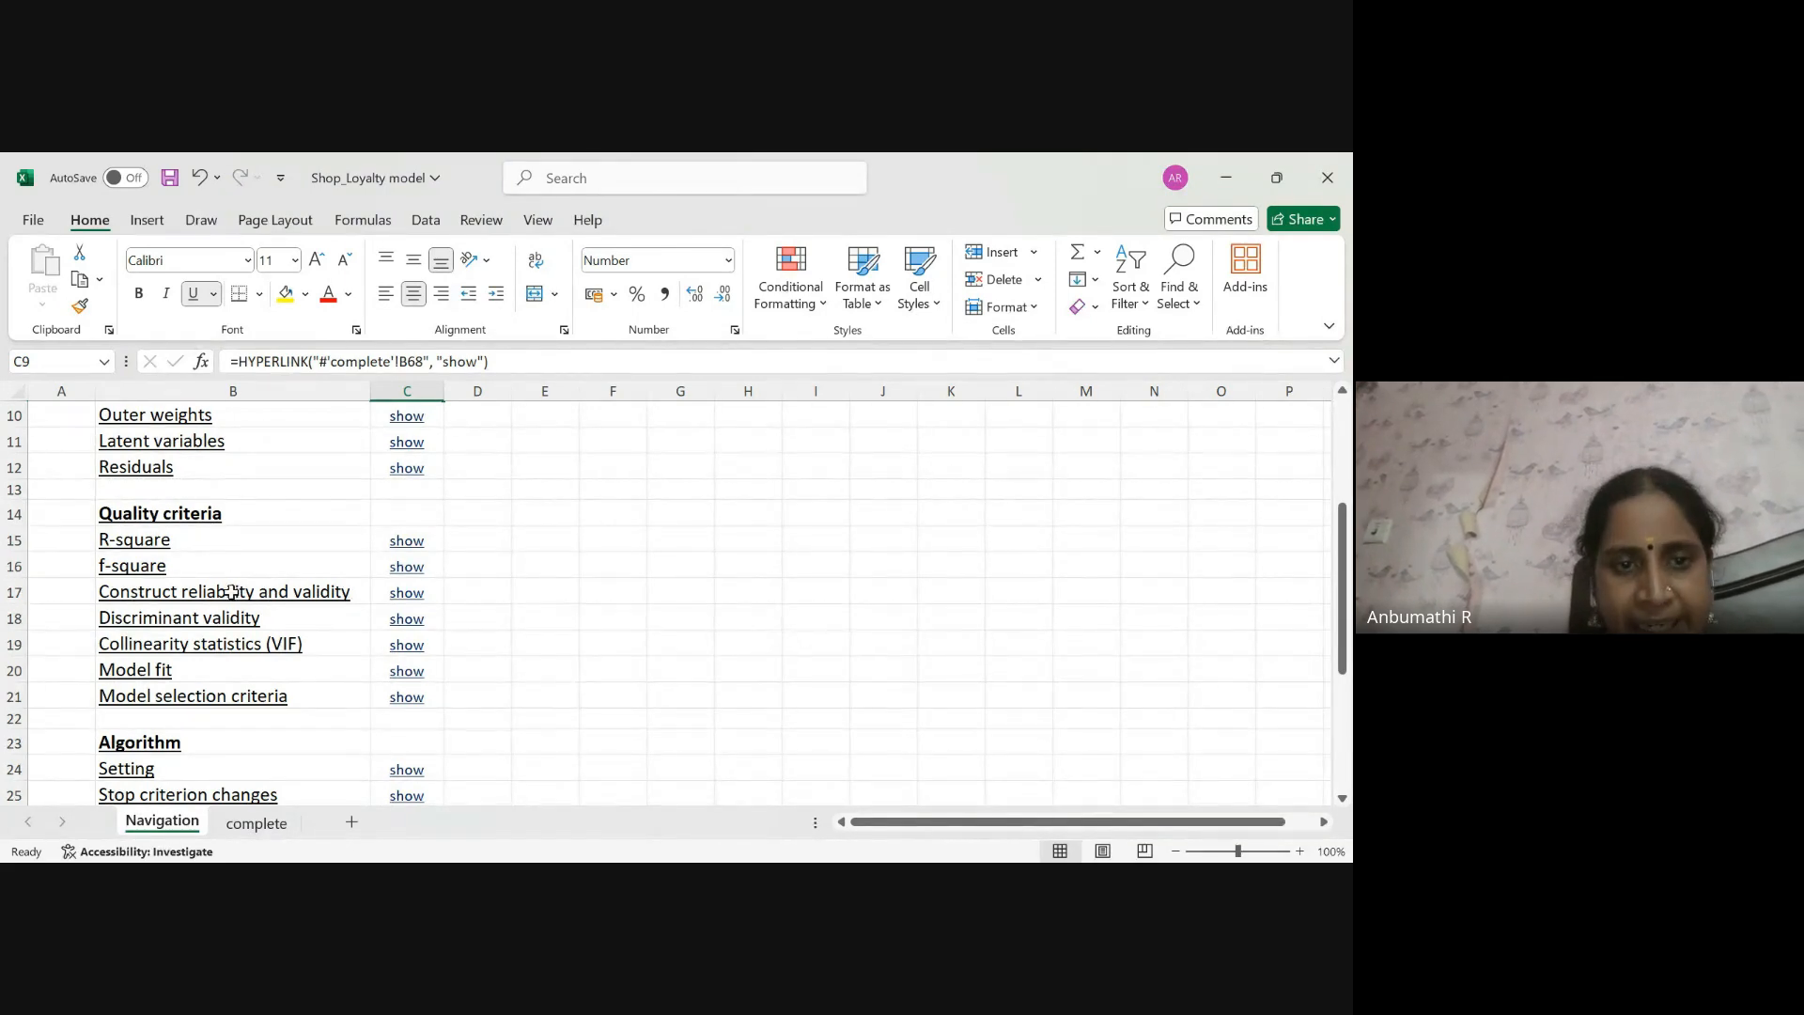
pyautogui.click(404, 593)
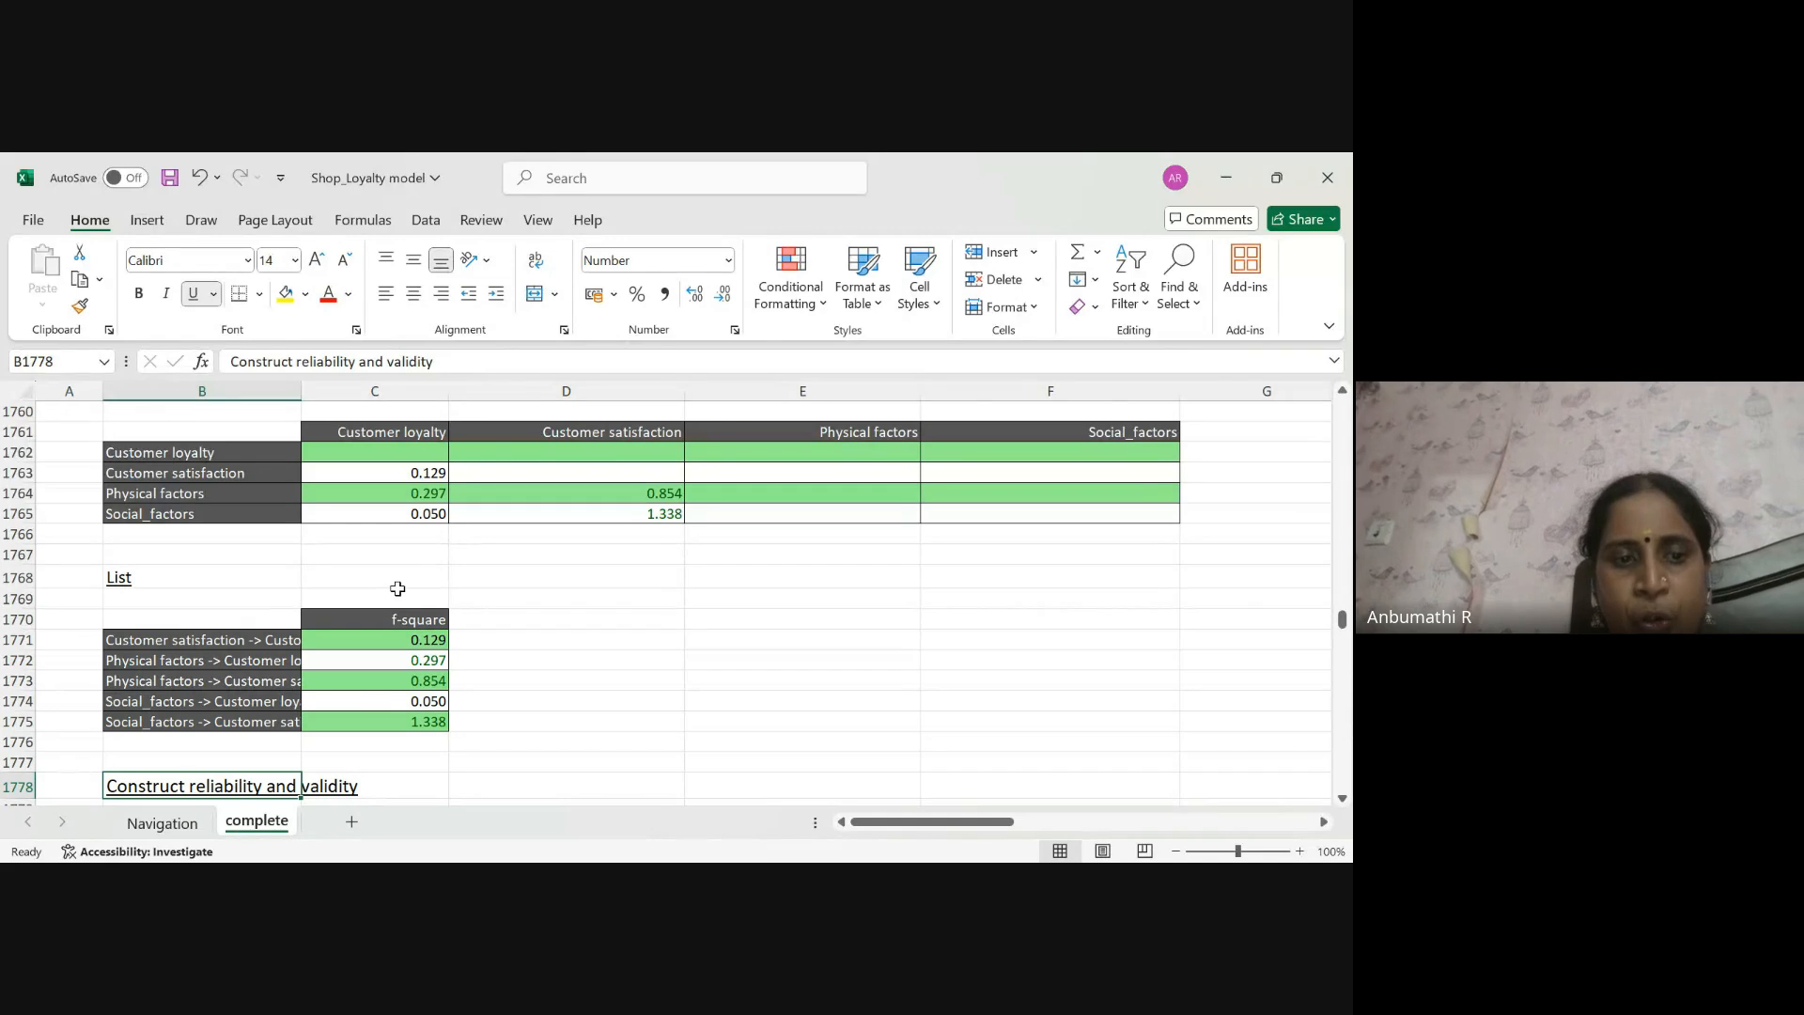
pyautogui.scroll(-4, 666, 604)
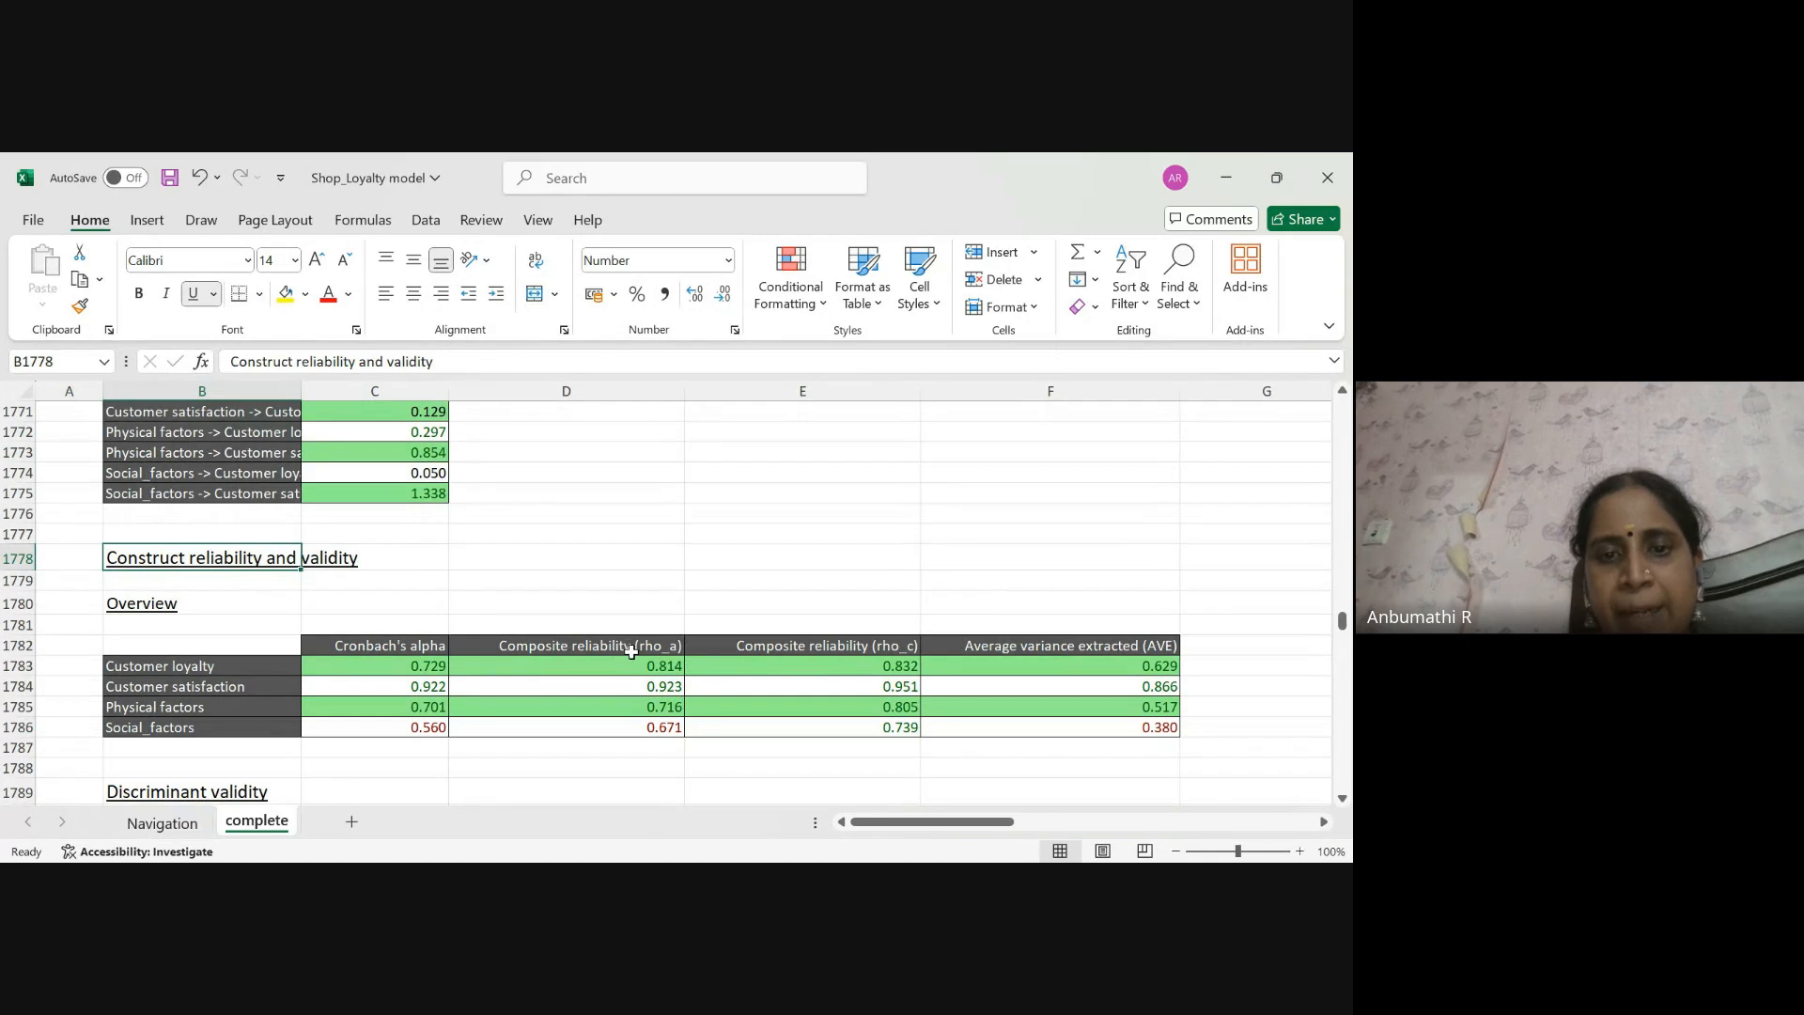
pyautogui.click(670, 667)
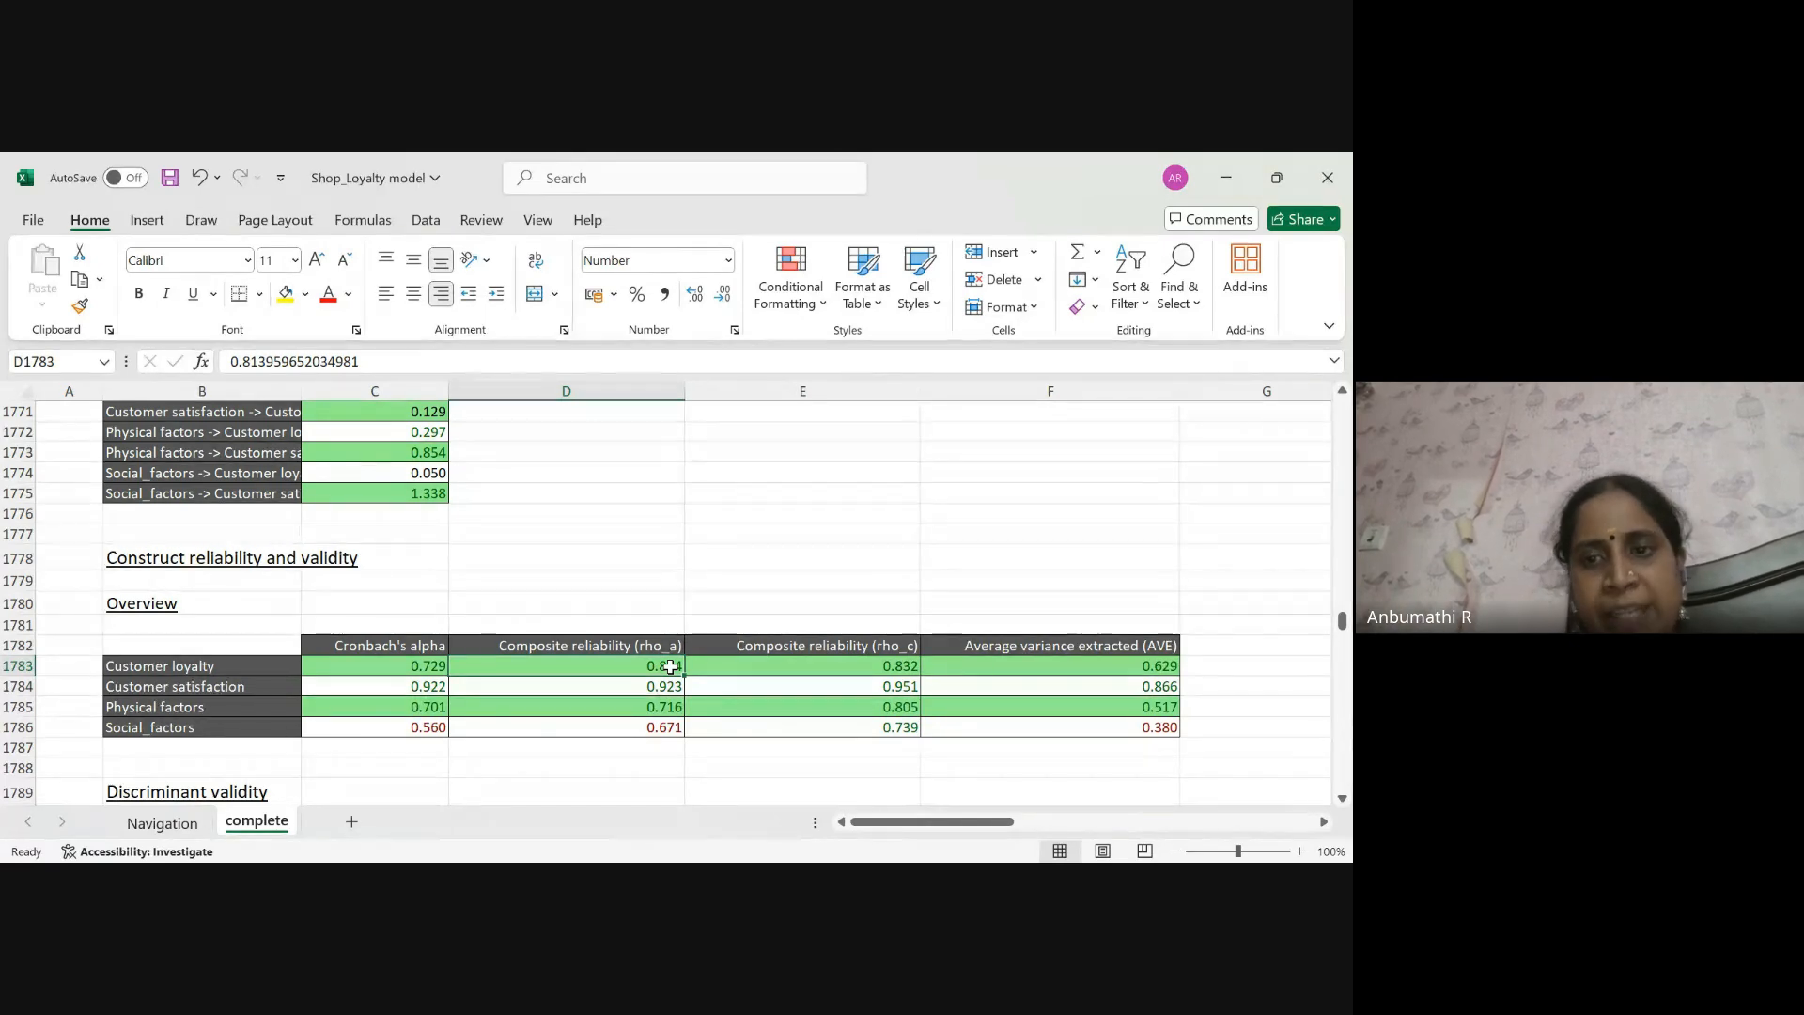
# Enter the threshold "CR=0.6 to 0.7" in cell F1779 and its rating "Acceptable" in G1779
pyautogui.click(1051, 580)
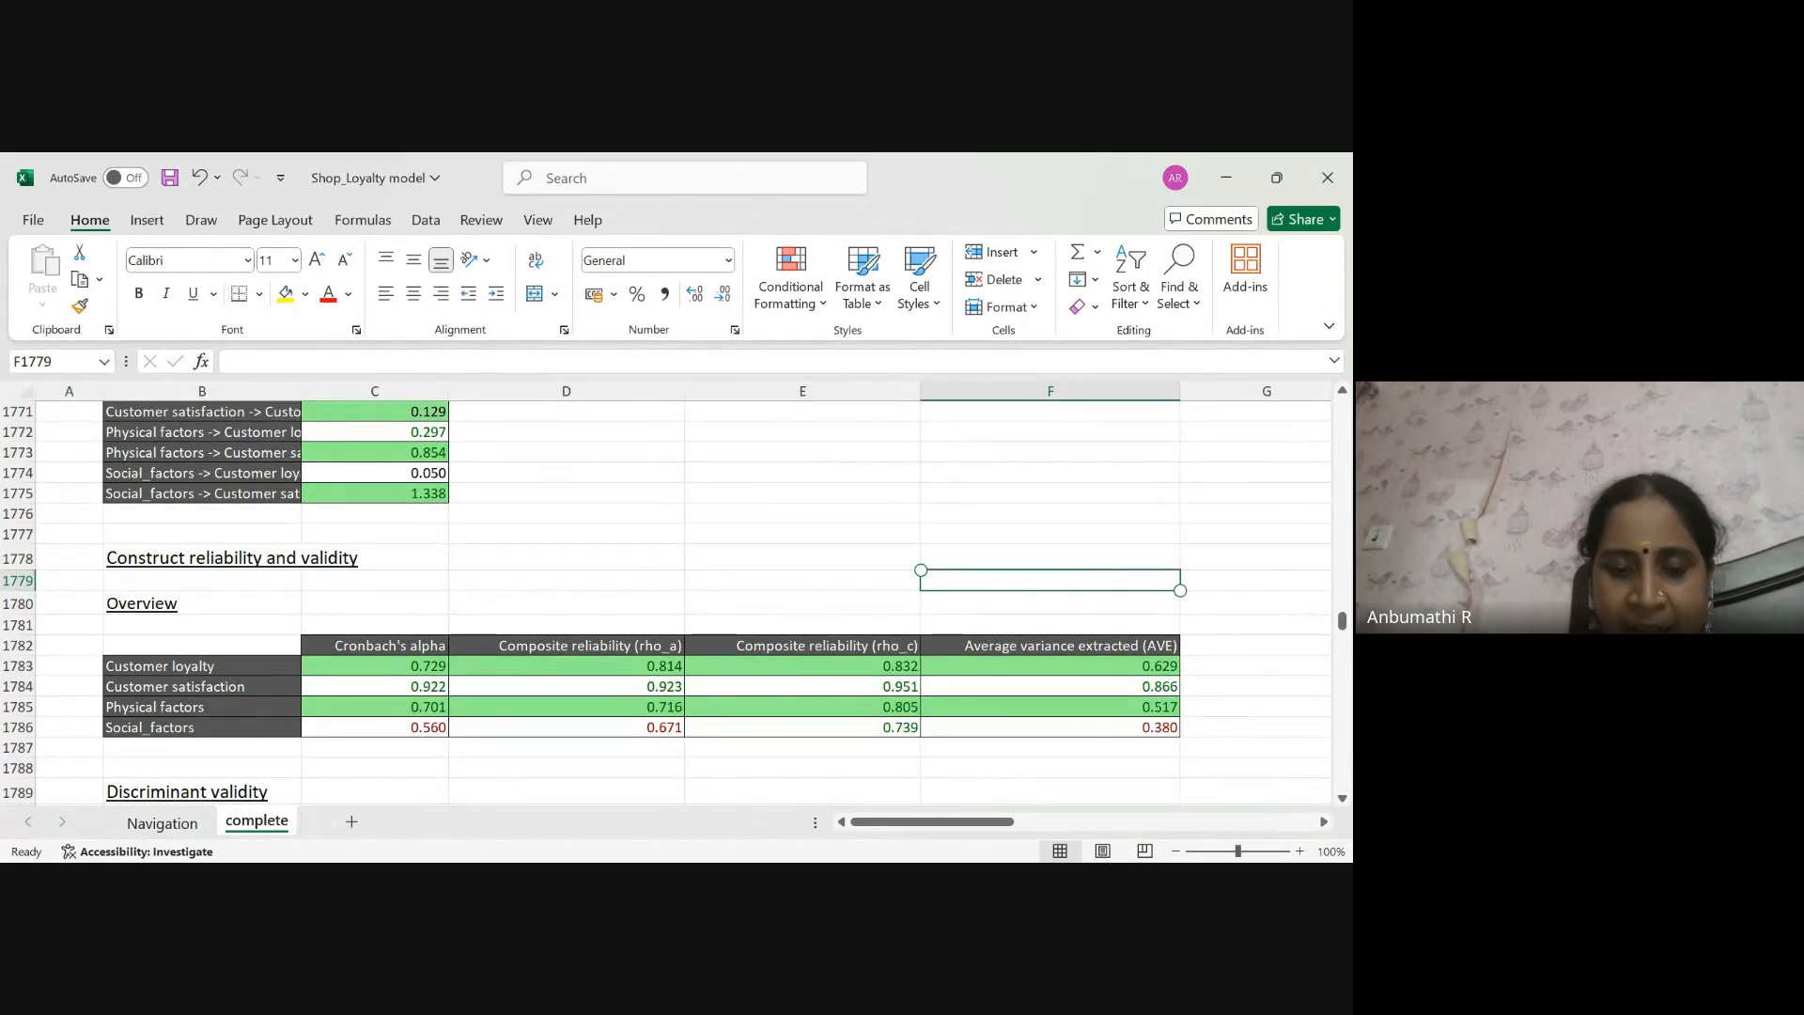
pyautogui.write('Cr')
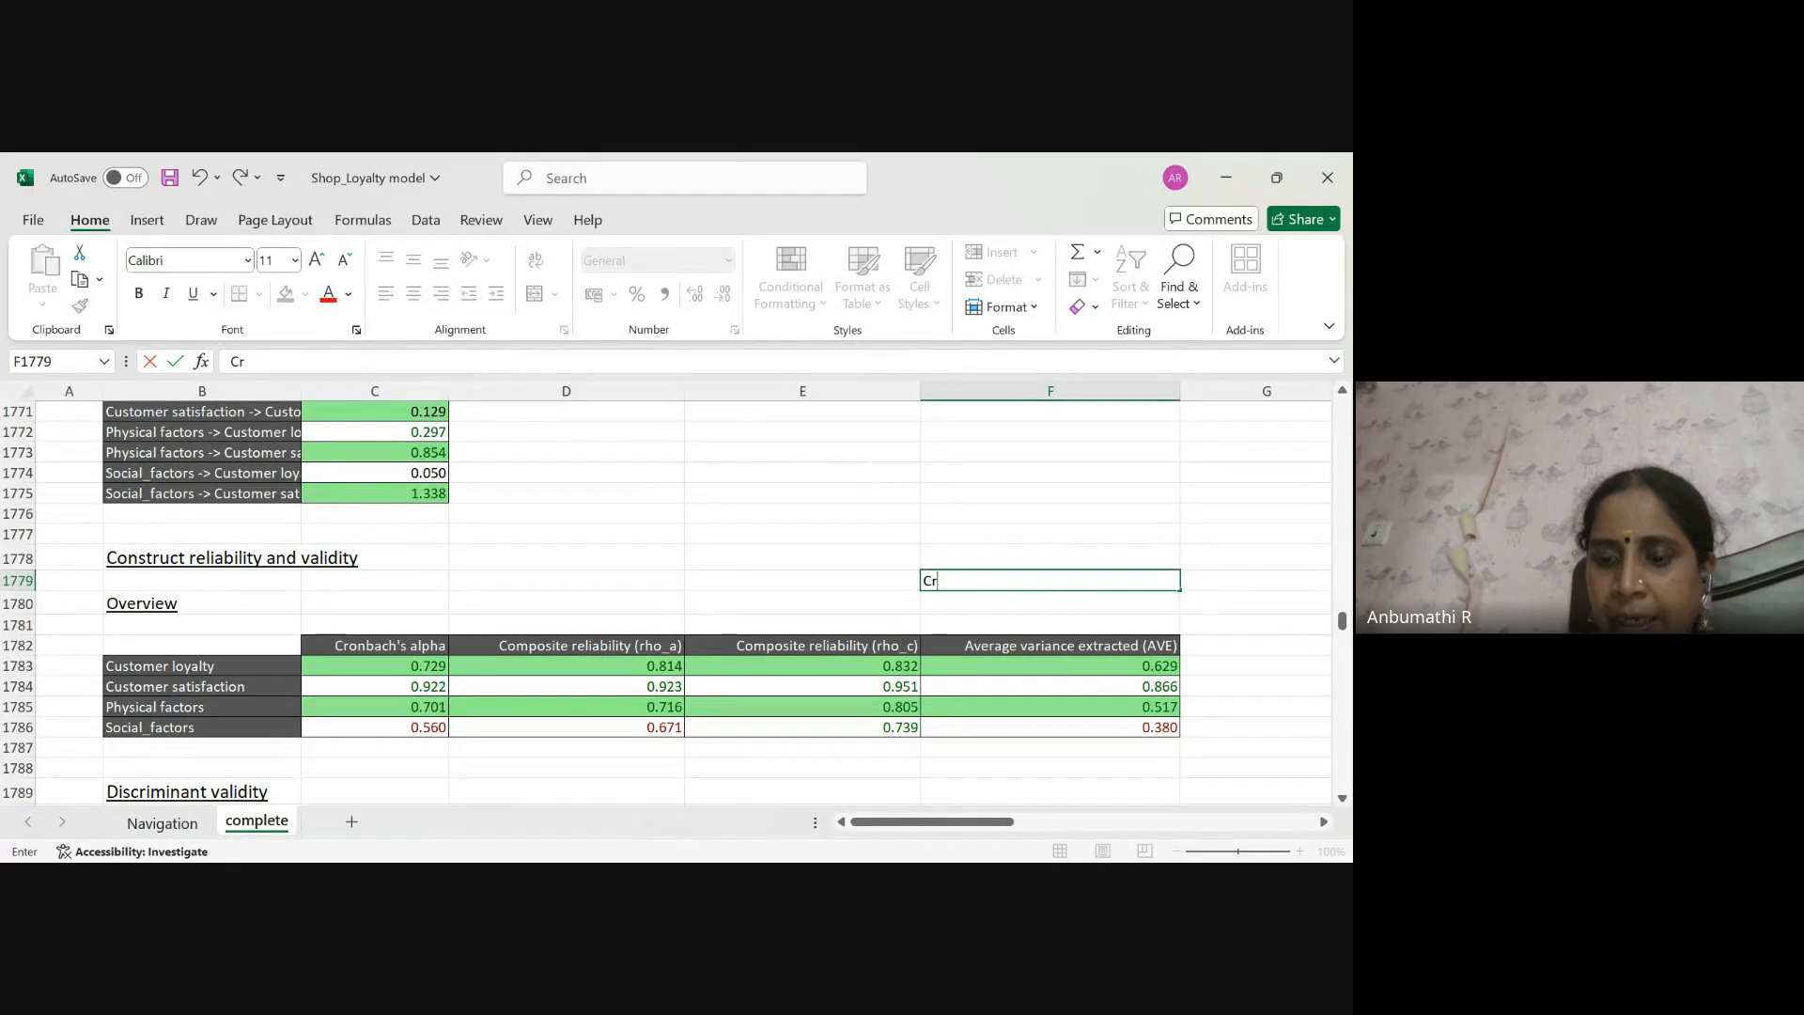
pyautogui.write('R')
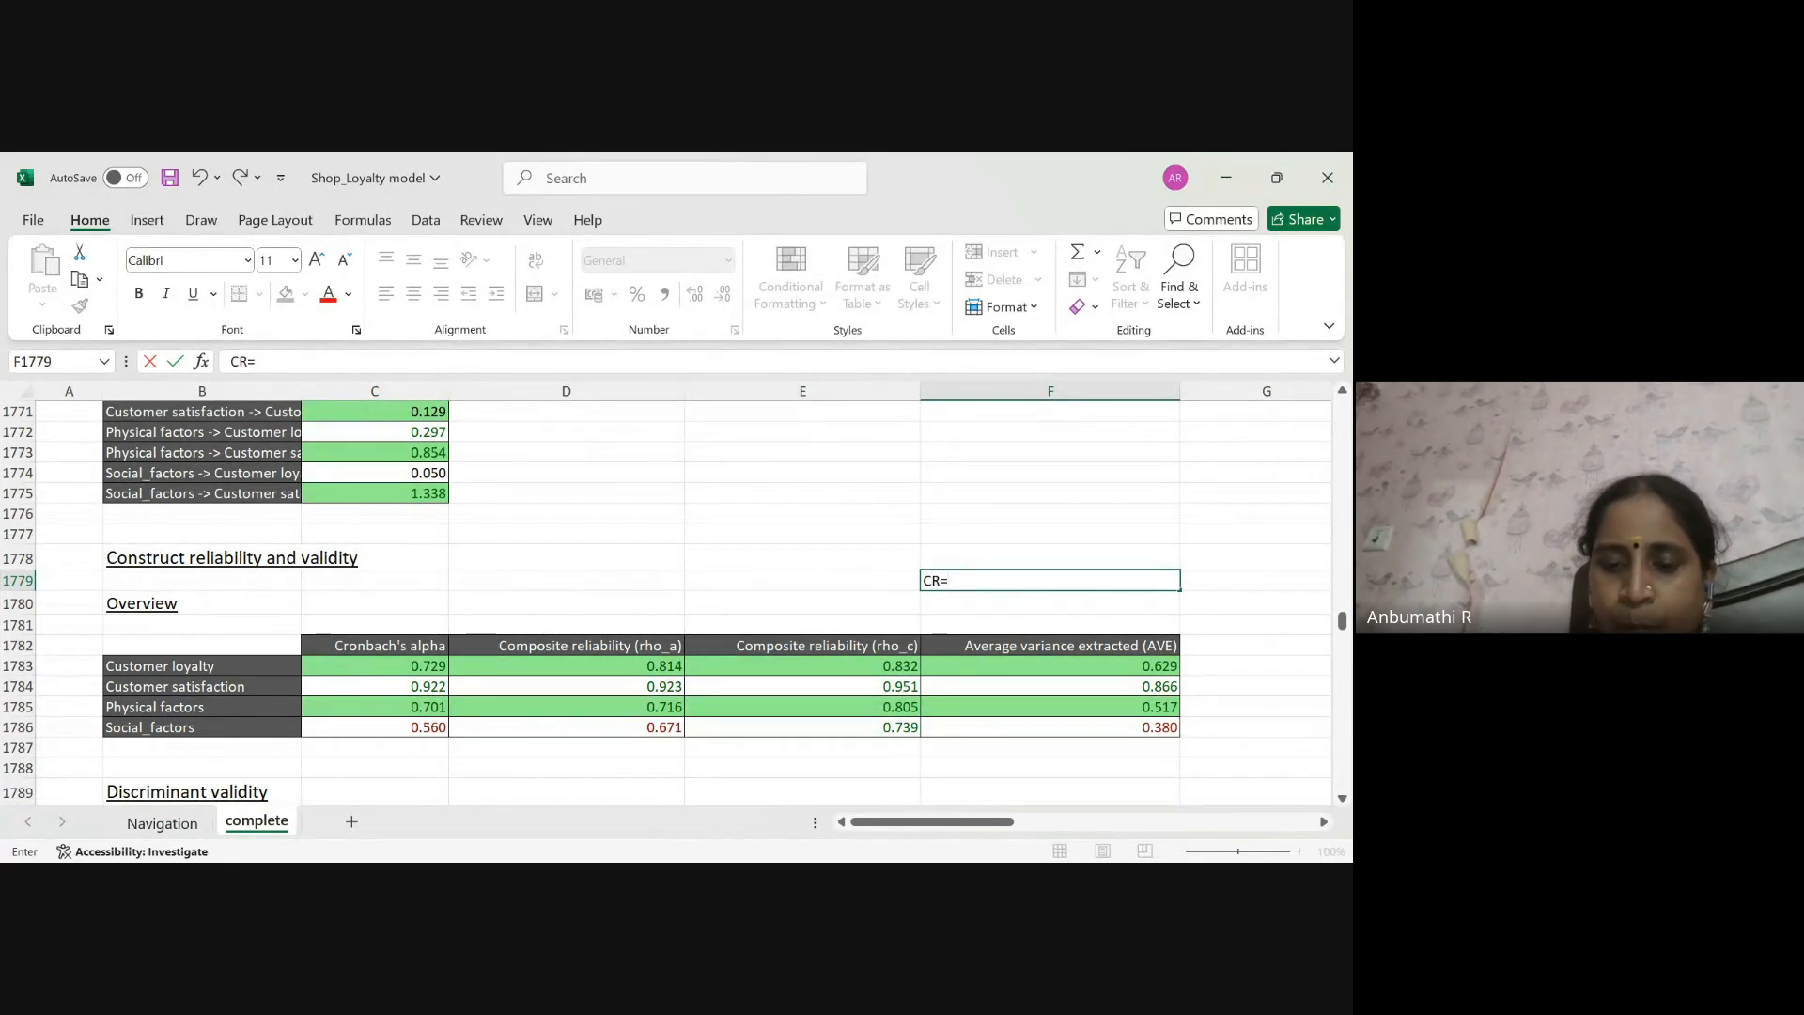
pyautogui.write('=0.6 to 0.7')
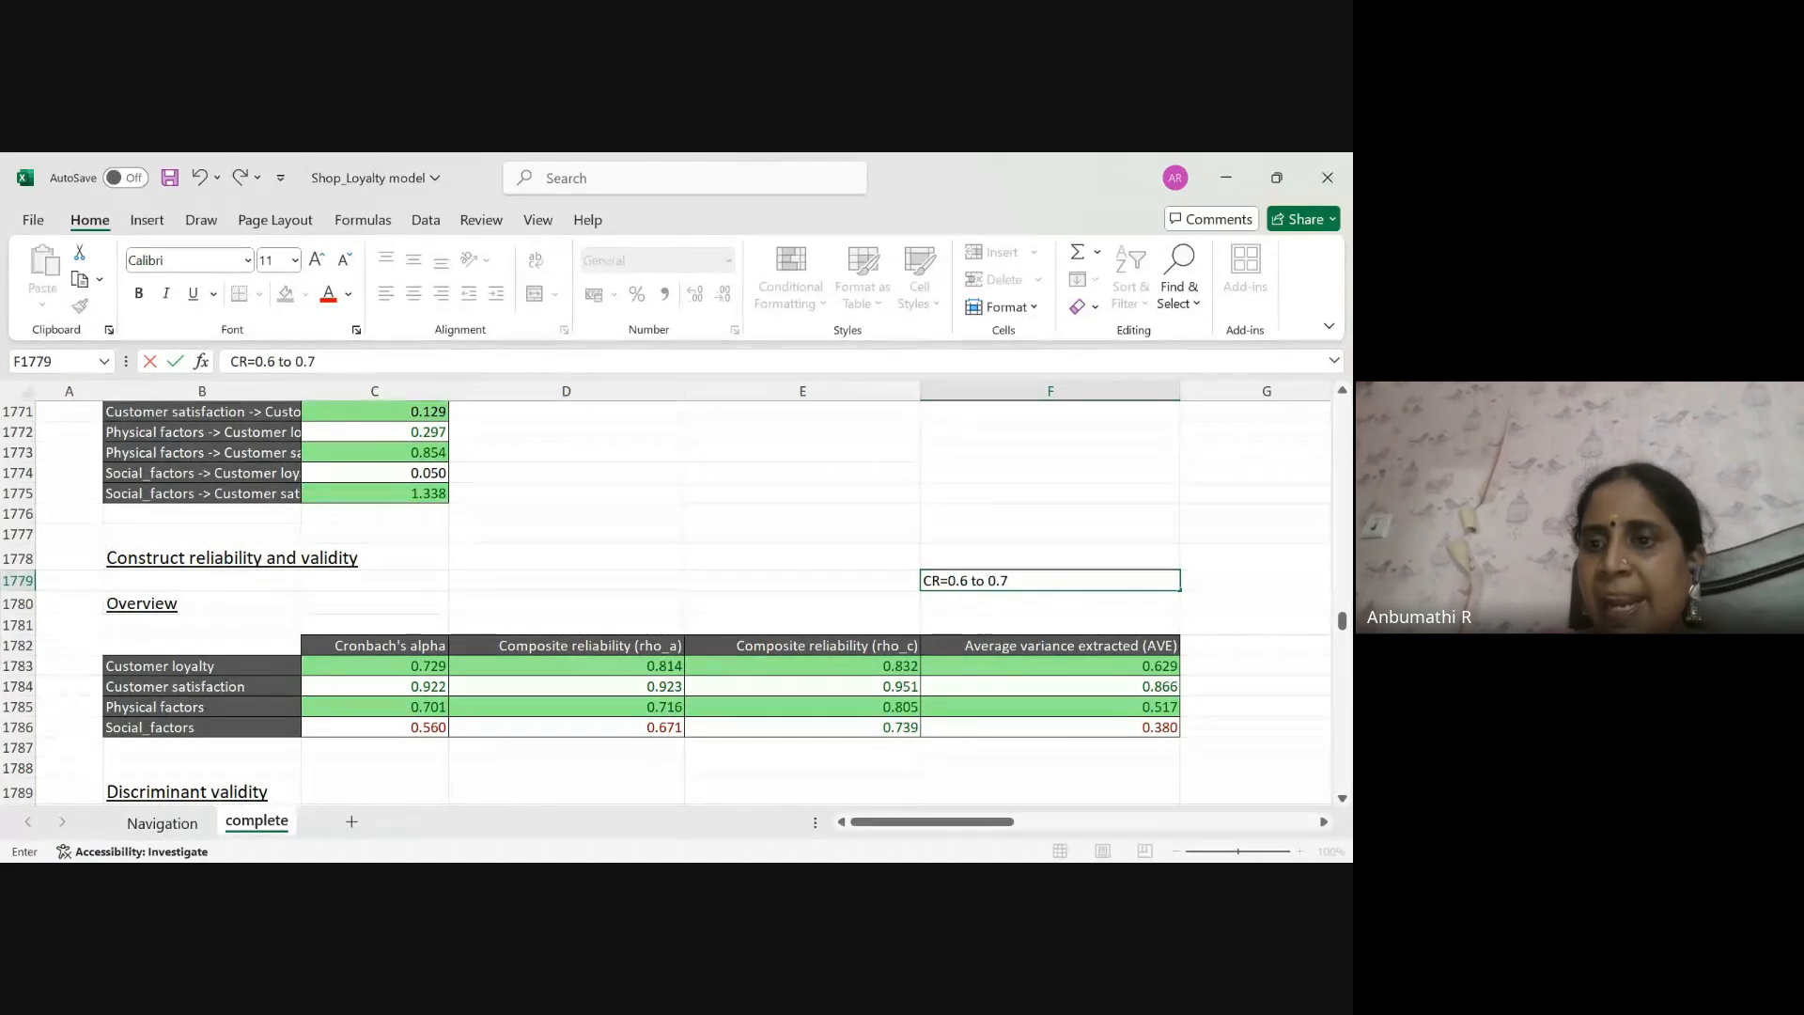
pyautogui.press('Tab')
pyautogui.write('Ac')
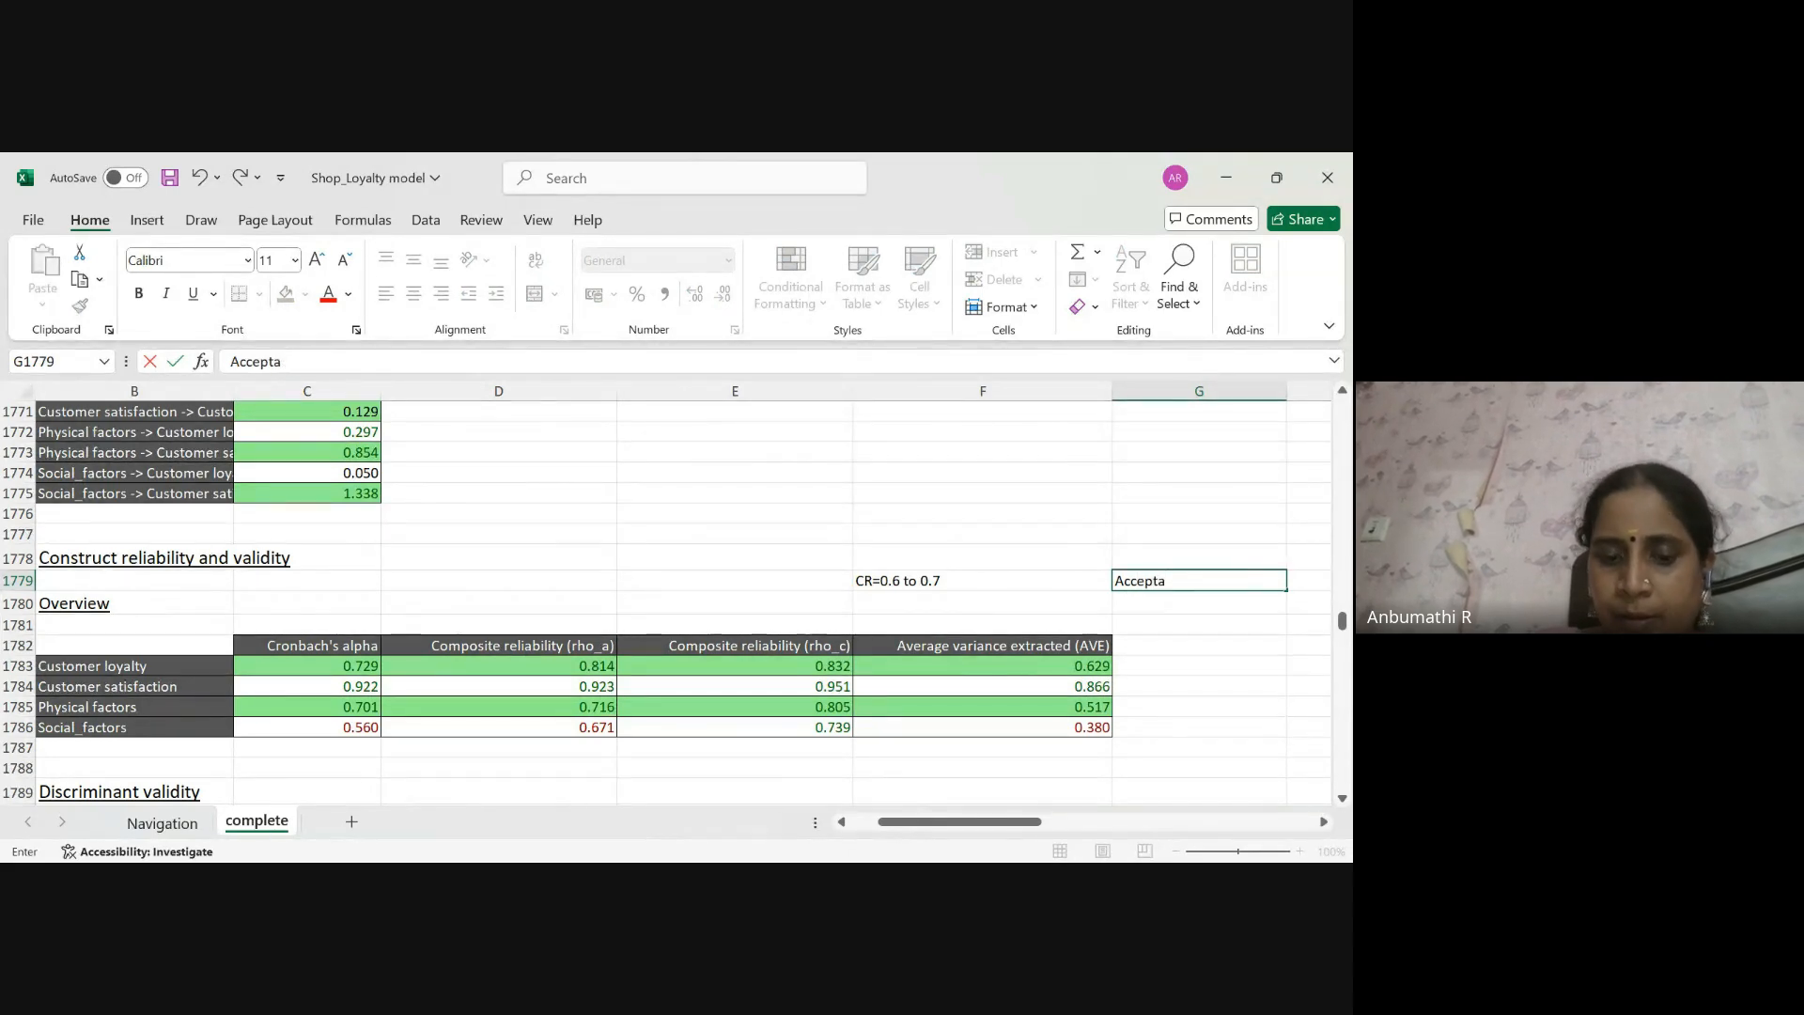
pyautogui.write('ceptable')
pyautogui.press('Return')
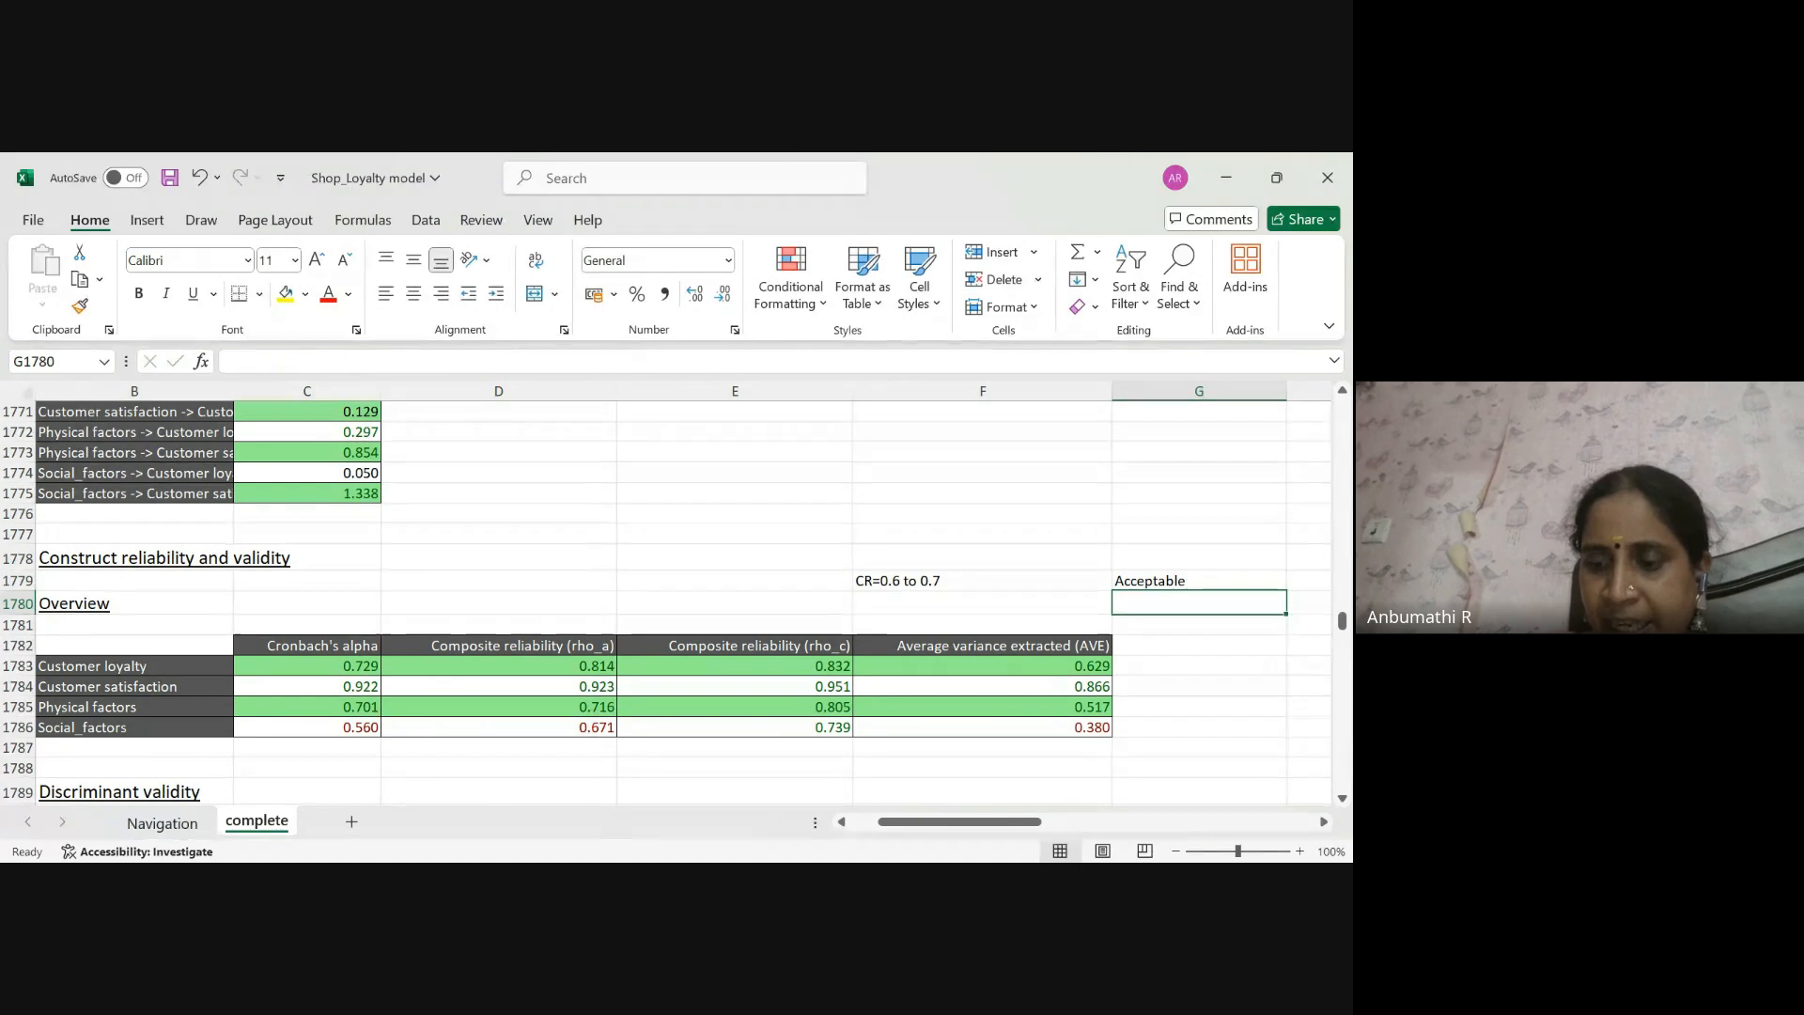
# Add the threshold "CR= 0.7 to 0.9" in cell F1780 with the rating "Satisfactory to good" in G1780
pyautogui.write('CR')
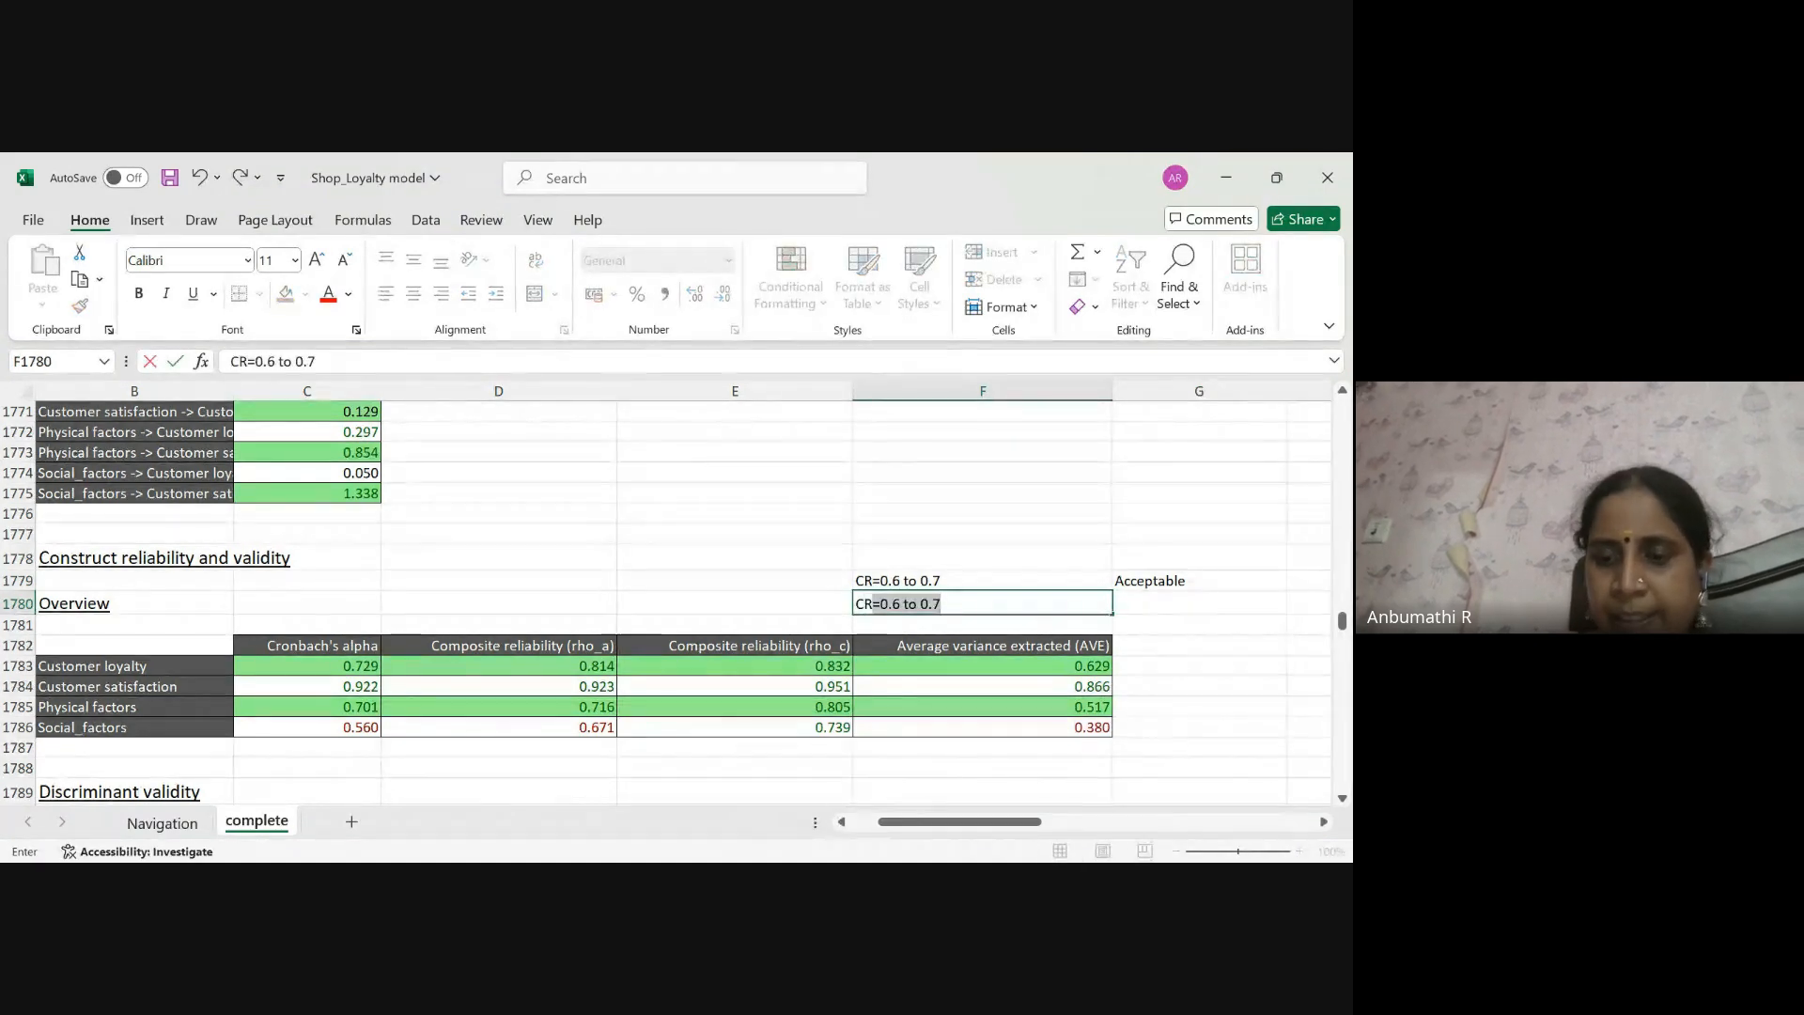
pyautogui.write('=')
pyautogui.press('BackSpace')
pyautogui.write('0.7')
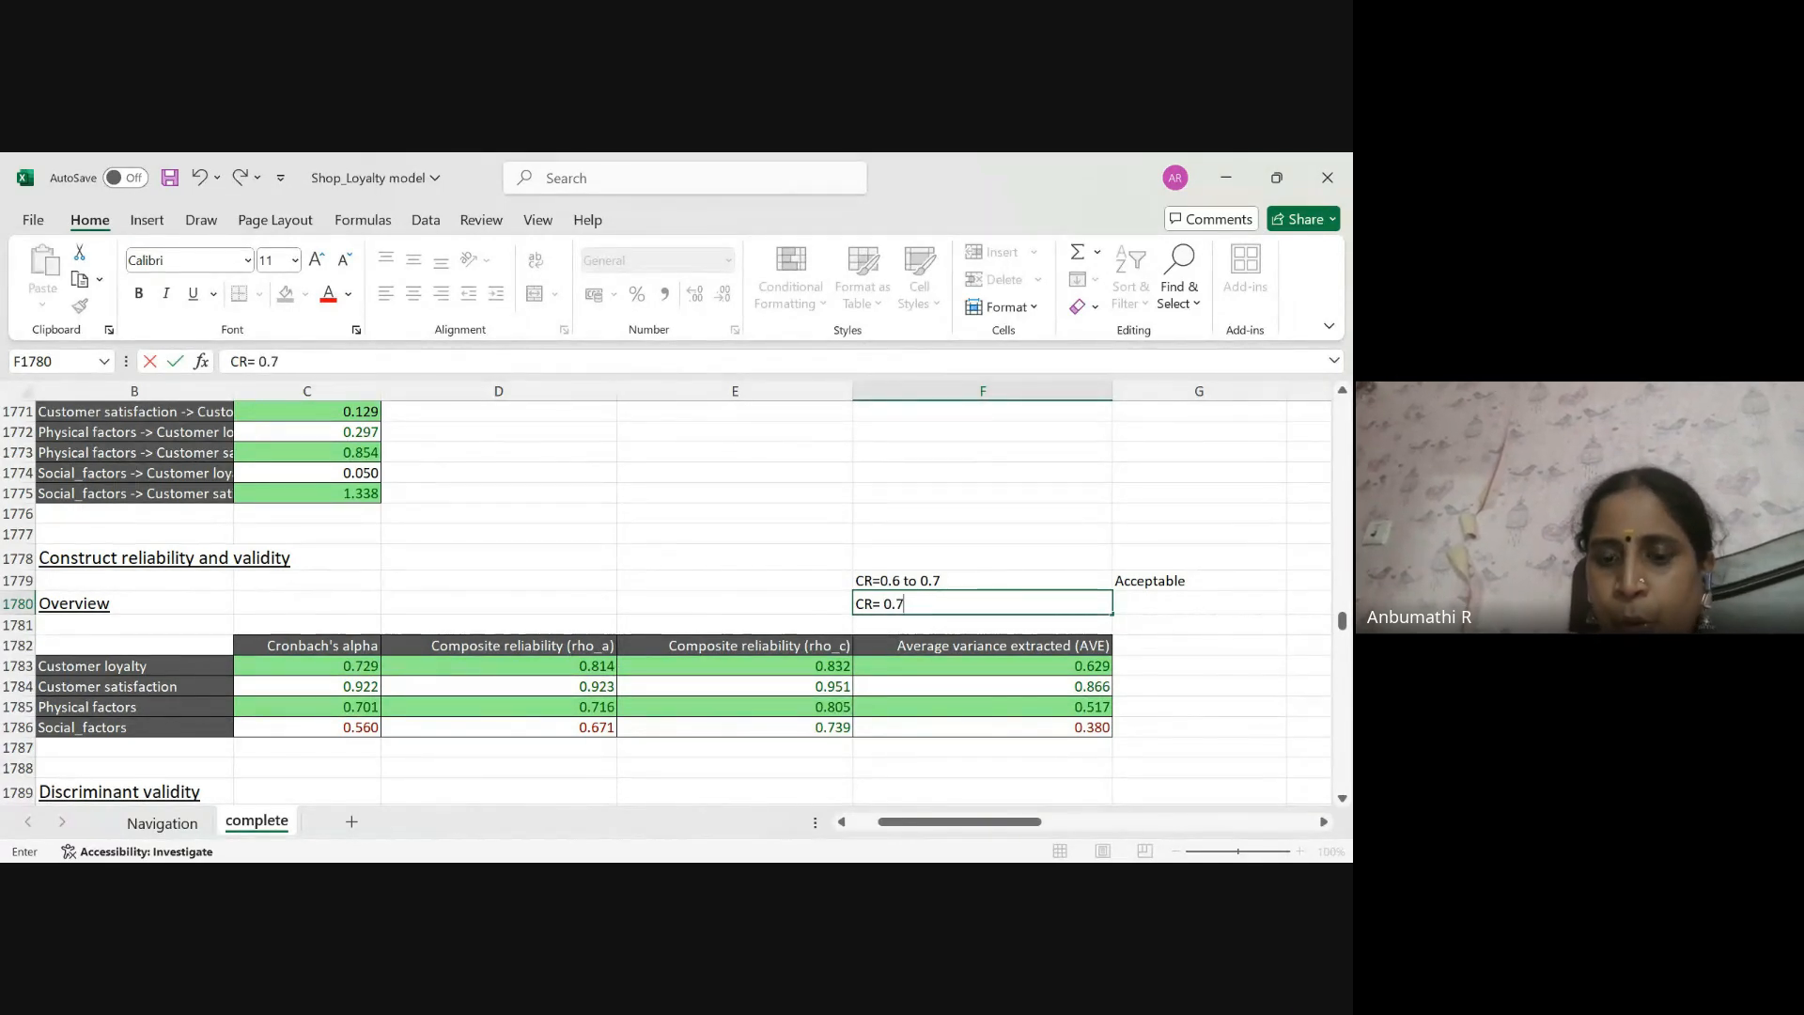
pyautogui.write(' to 0.9')
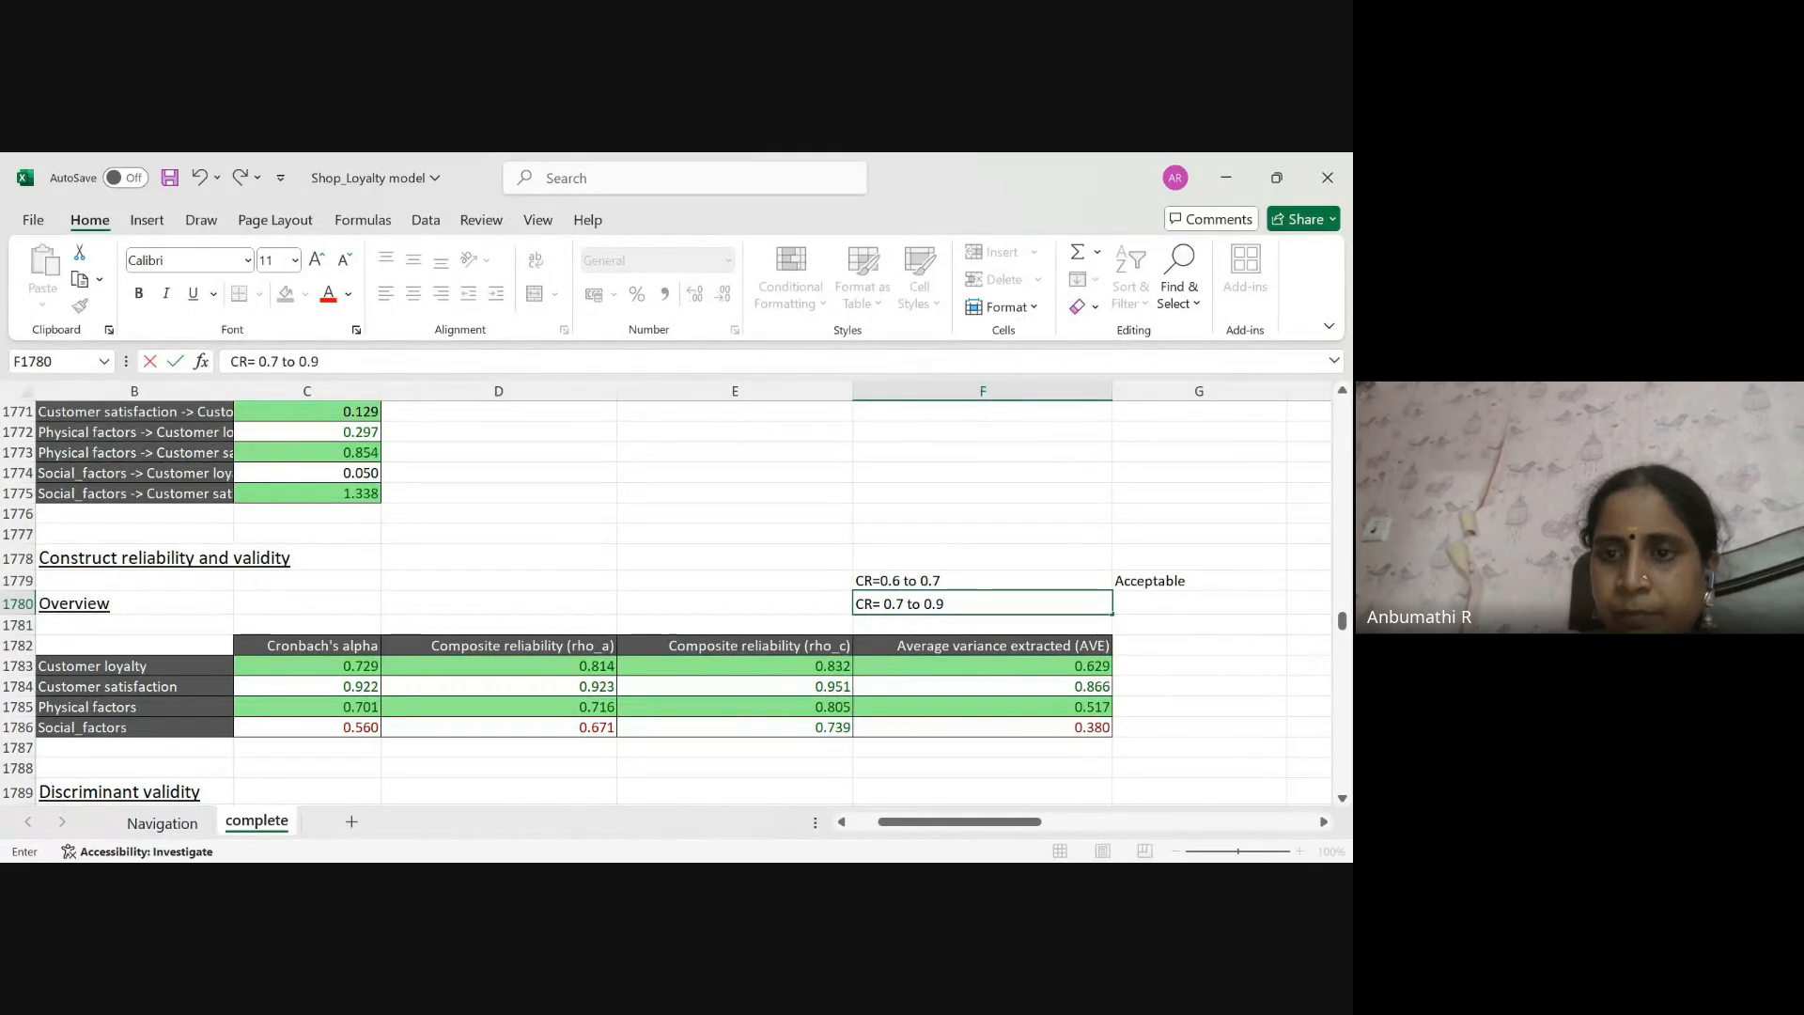
pyautogui.press('Tab')
pyautogui.write('Sati')
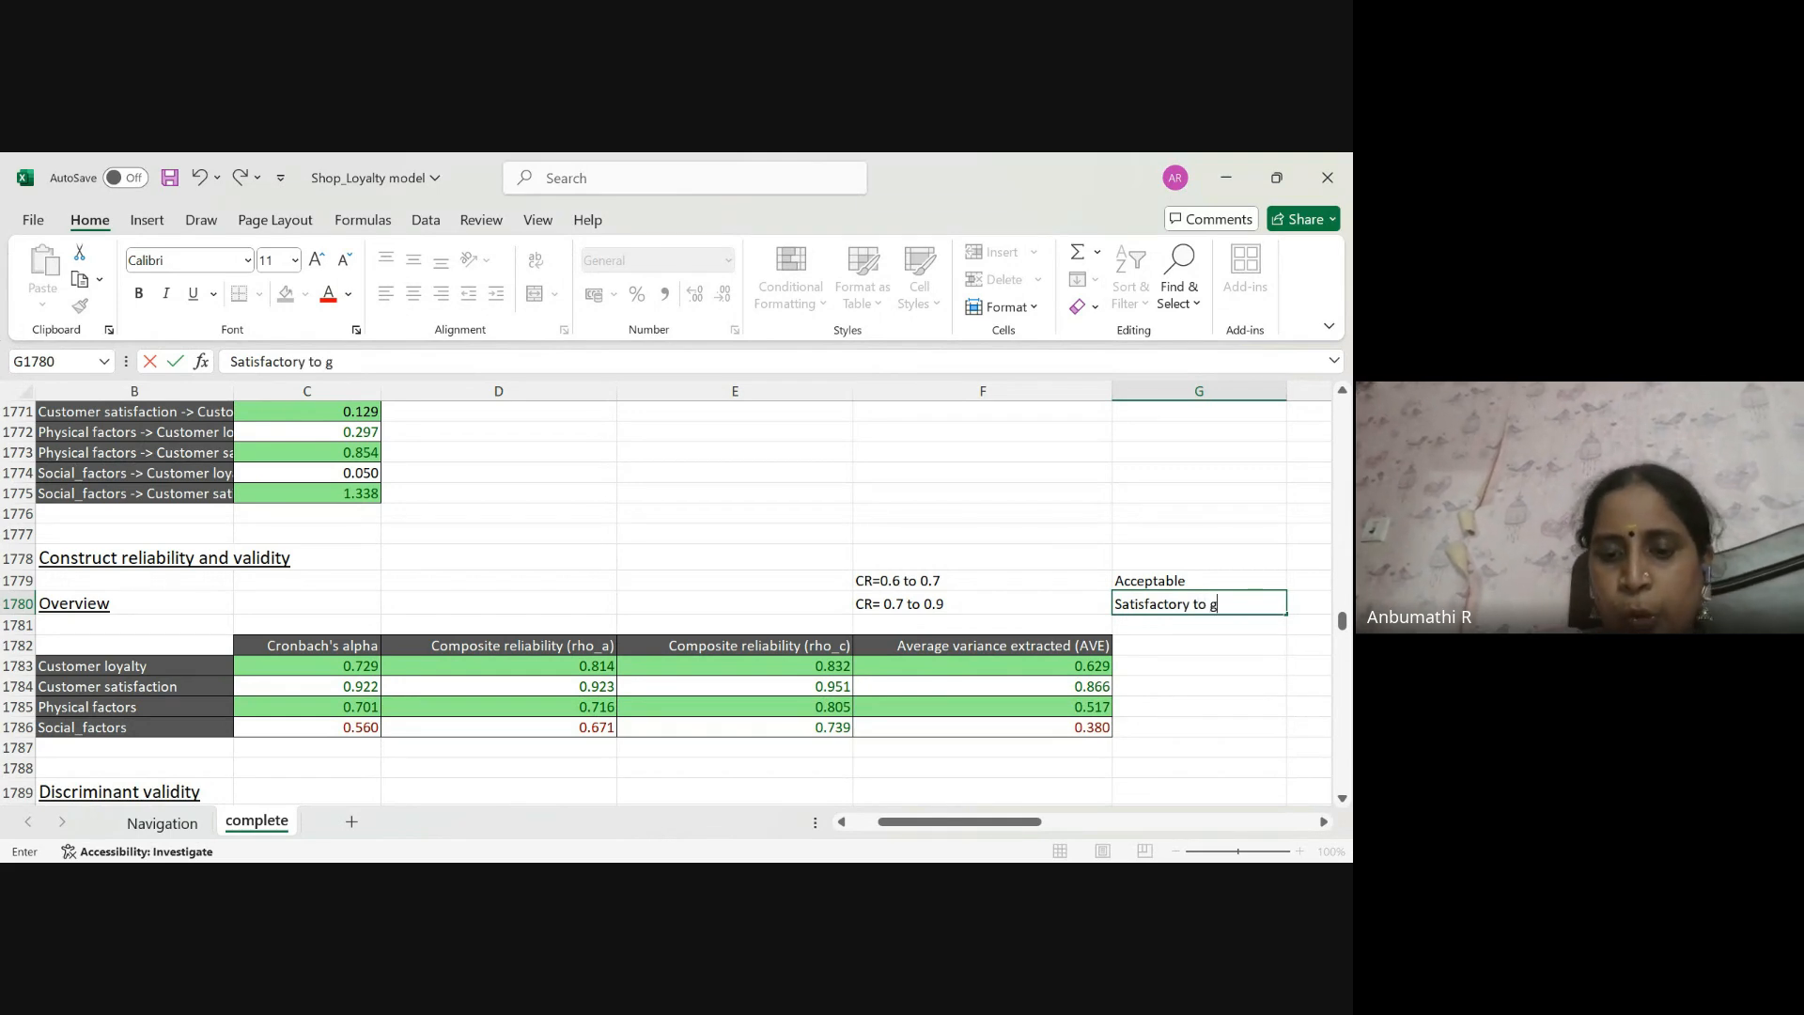
pyautogui.press('Return')
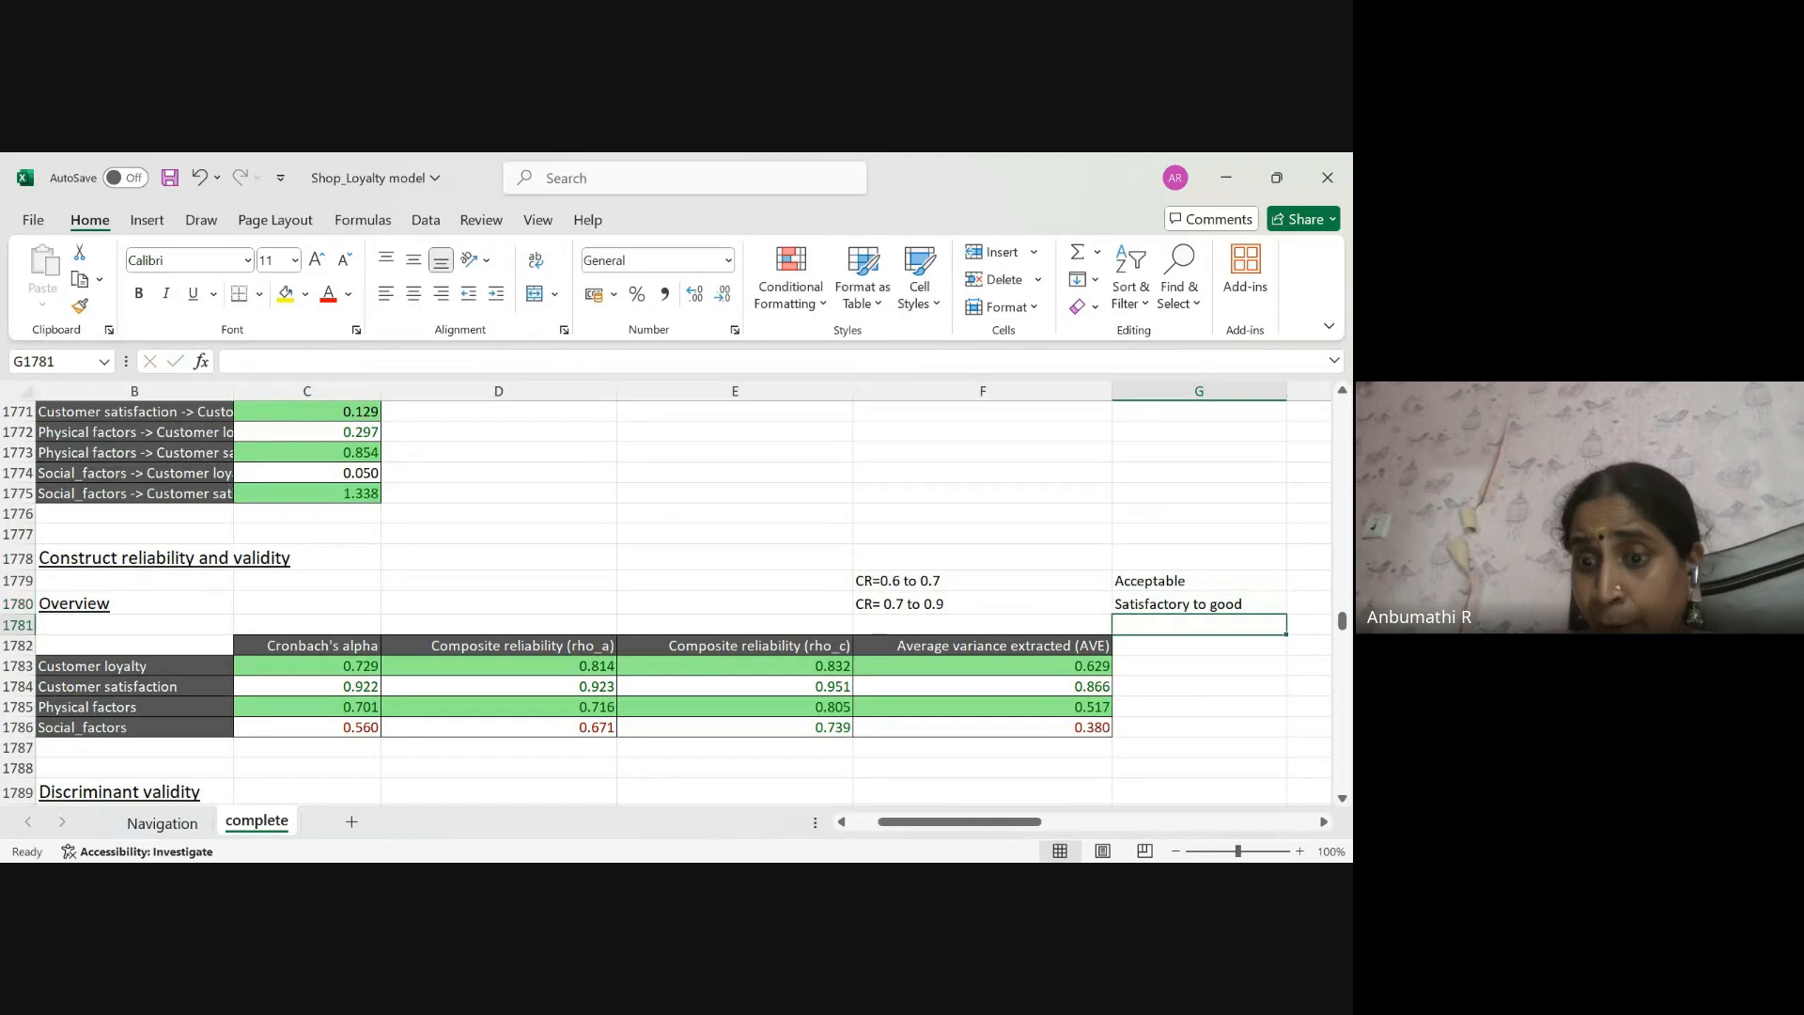
# Add the threshold "CR>0.95" in cell F1781 with the rating "Problematic" in G1781
pyautogui.write('CR')
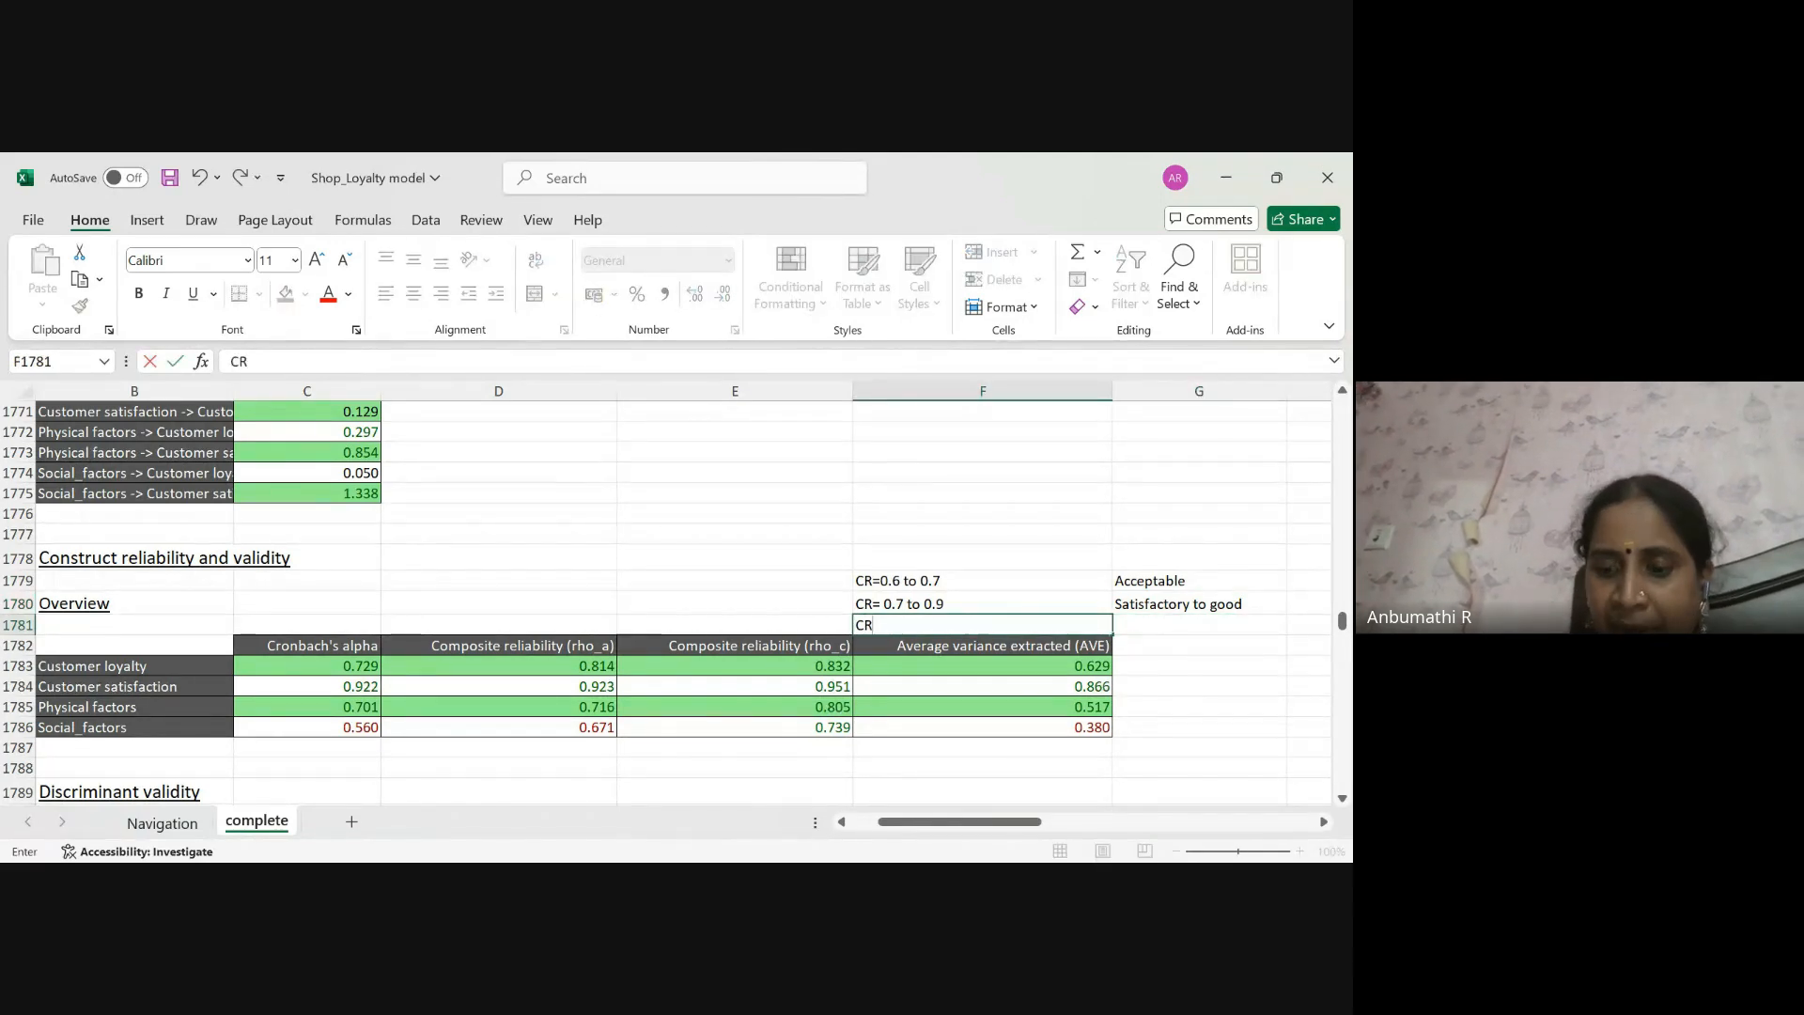
pyautogui.write('>0')
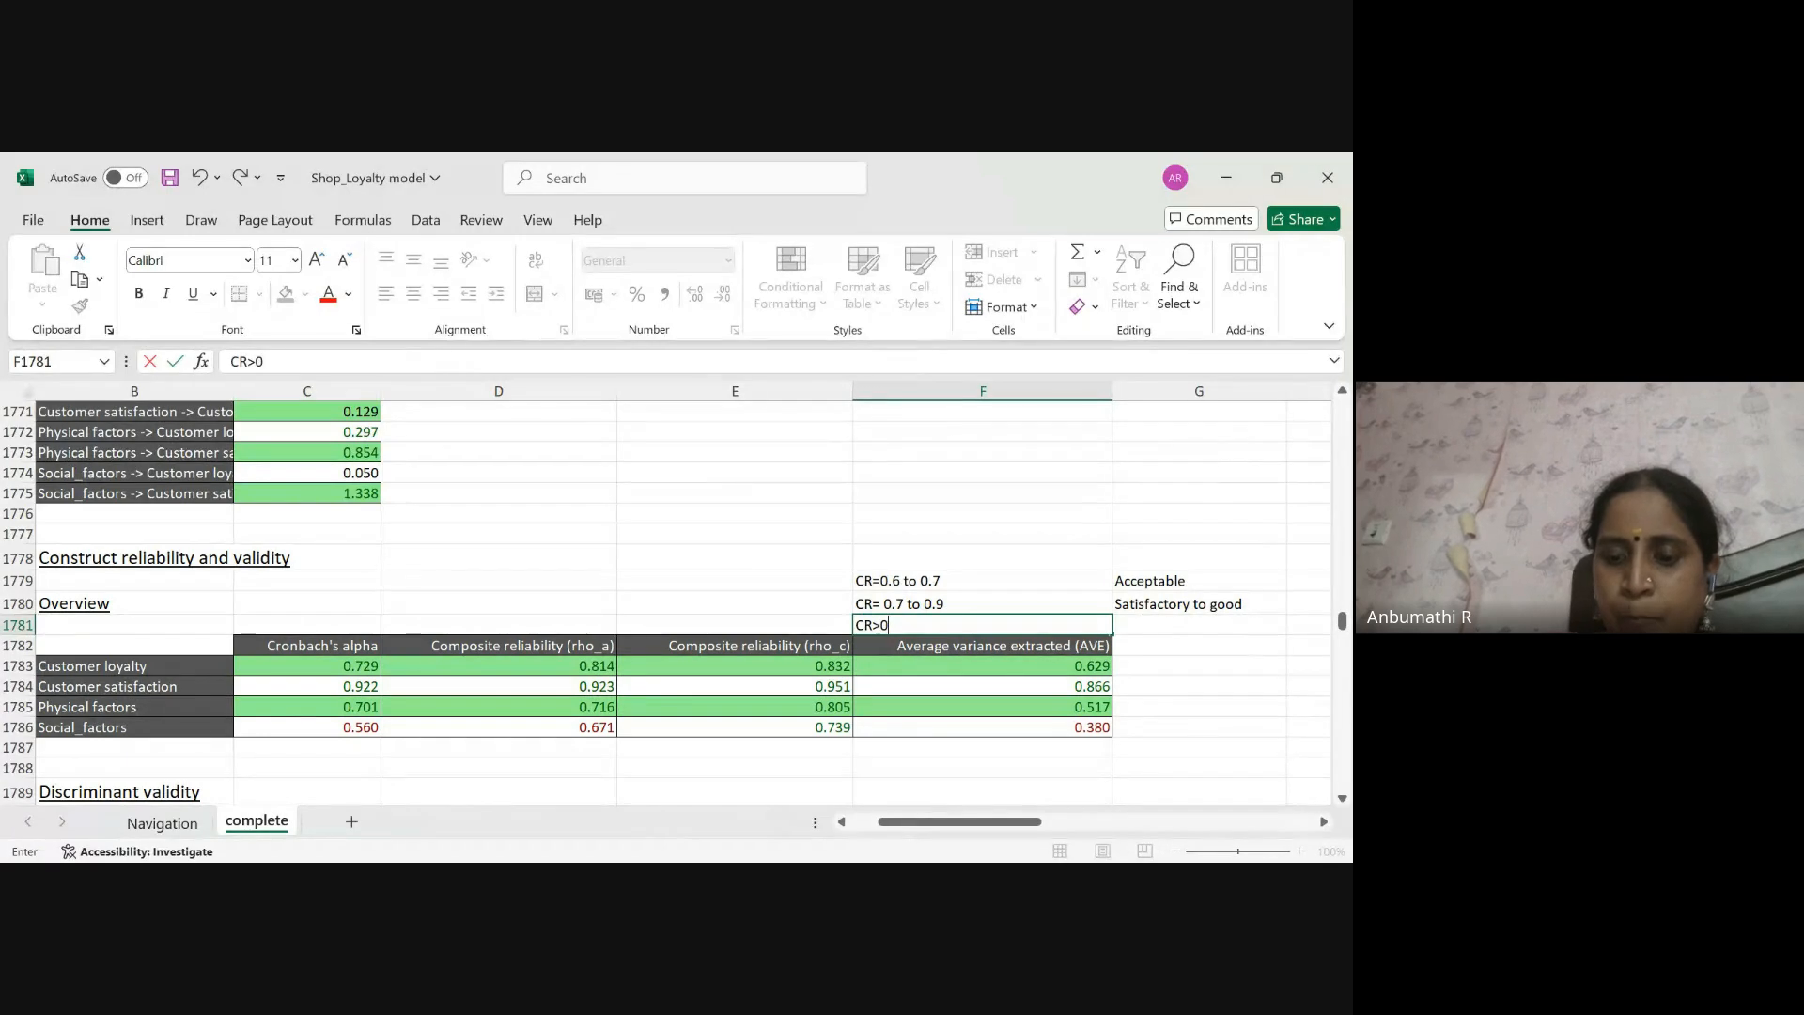
pyautogui.write('.95')
pyautogui.press('Tab')
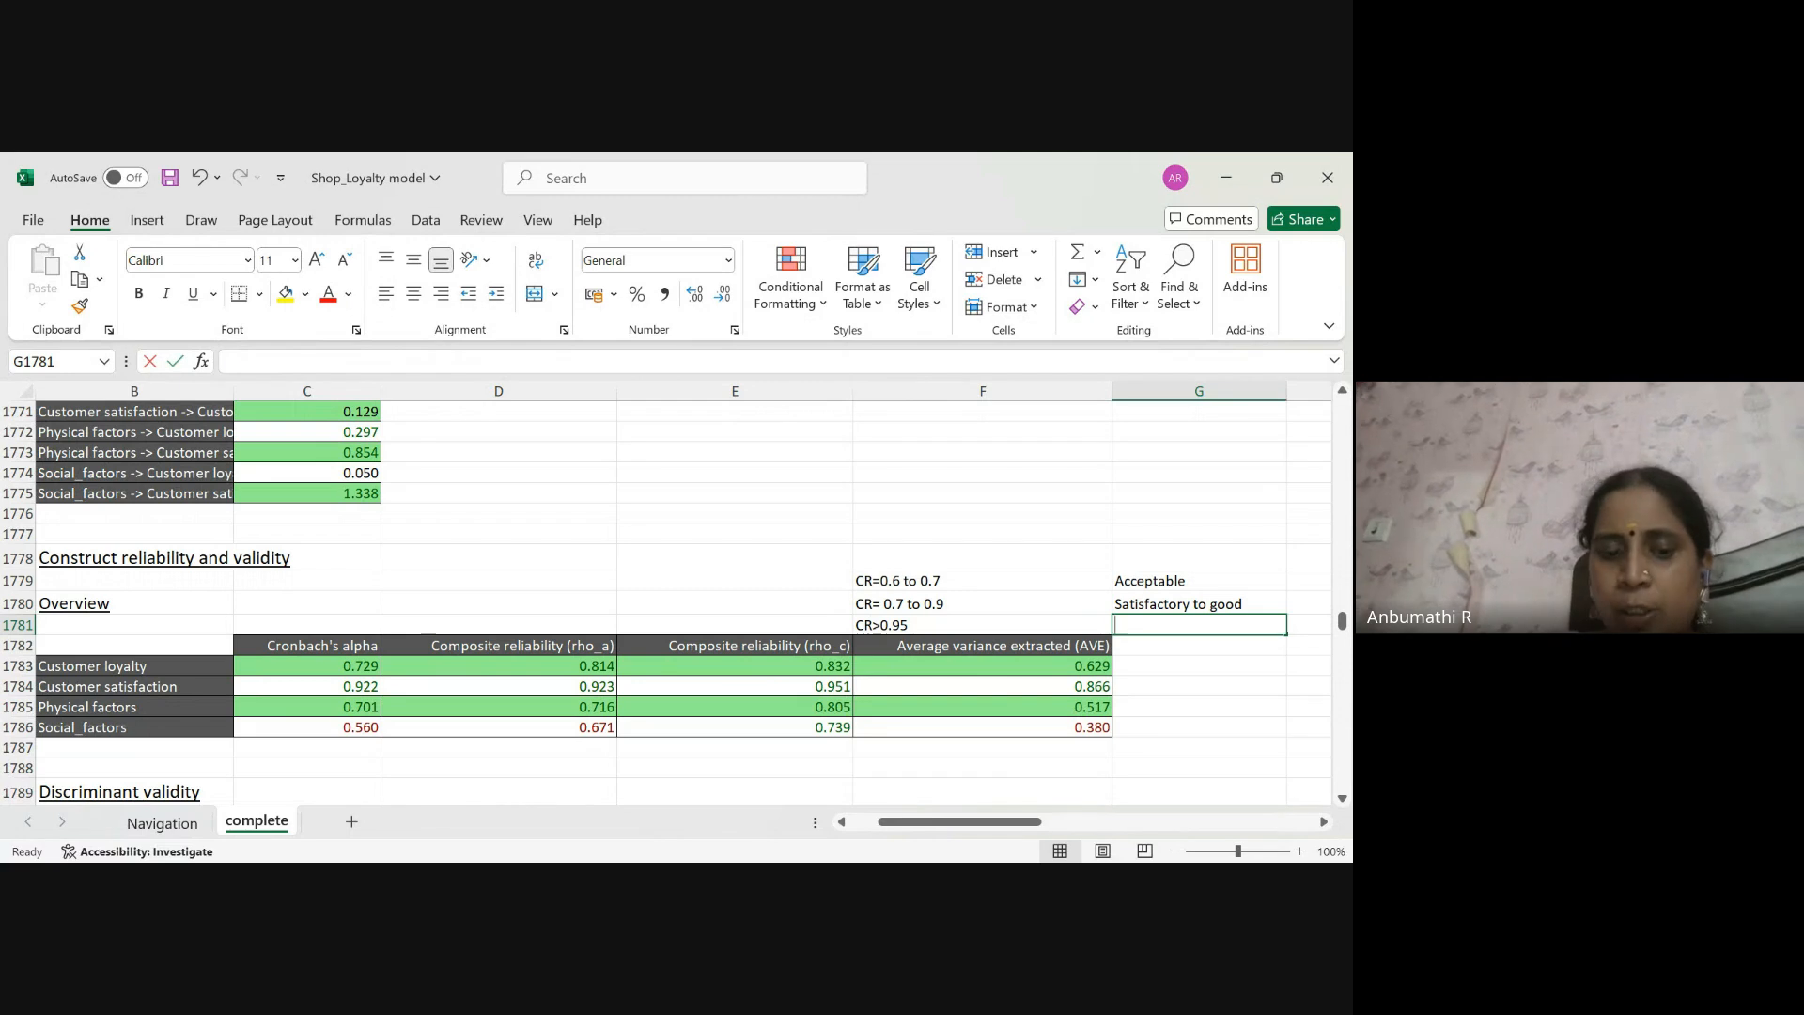
pyautogui.write('Problematic')
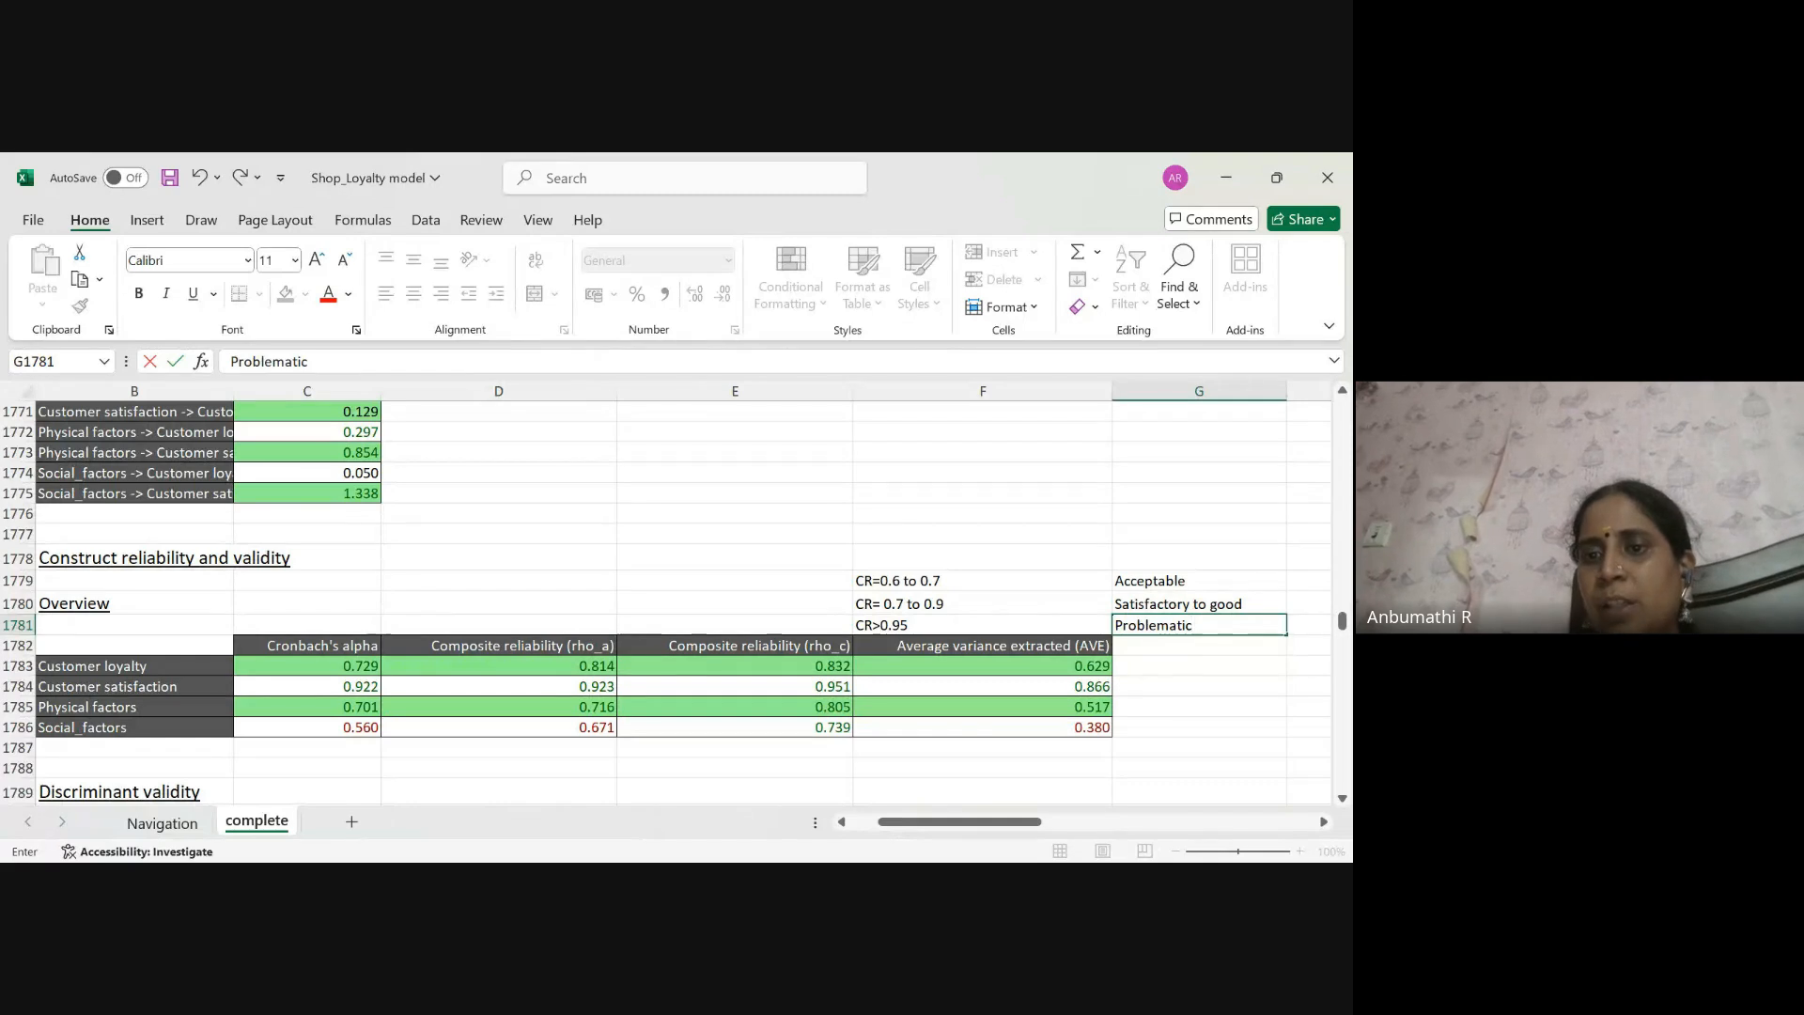
# Highlight the composite reliability threshold notes in F1779:G1781 with a blue fill
pyautogui.moveTo(870, 582); pyautogui.dragTo(1197, 629)
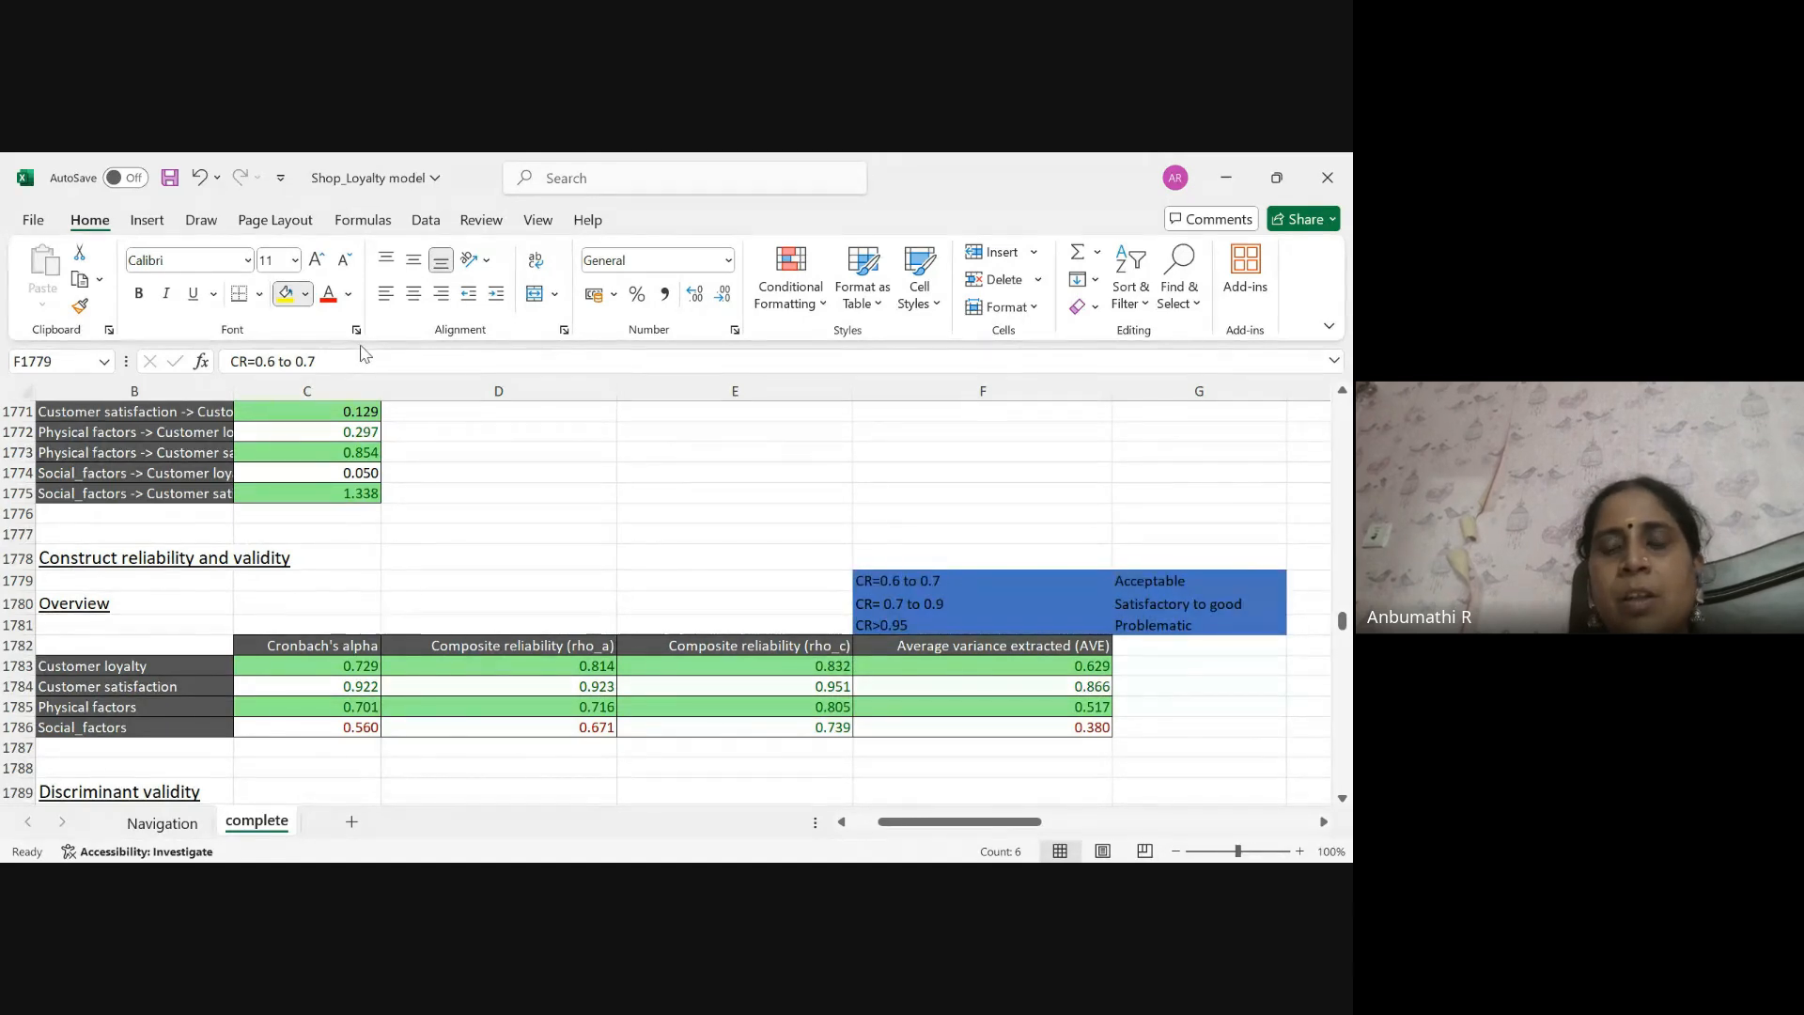
pyautogui.click(364, 353)
pyautogui.click(729, 554)
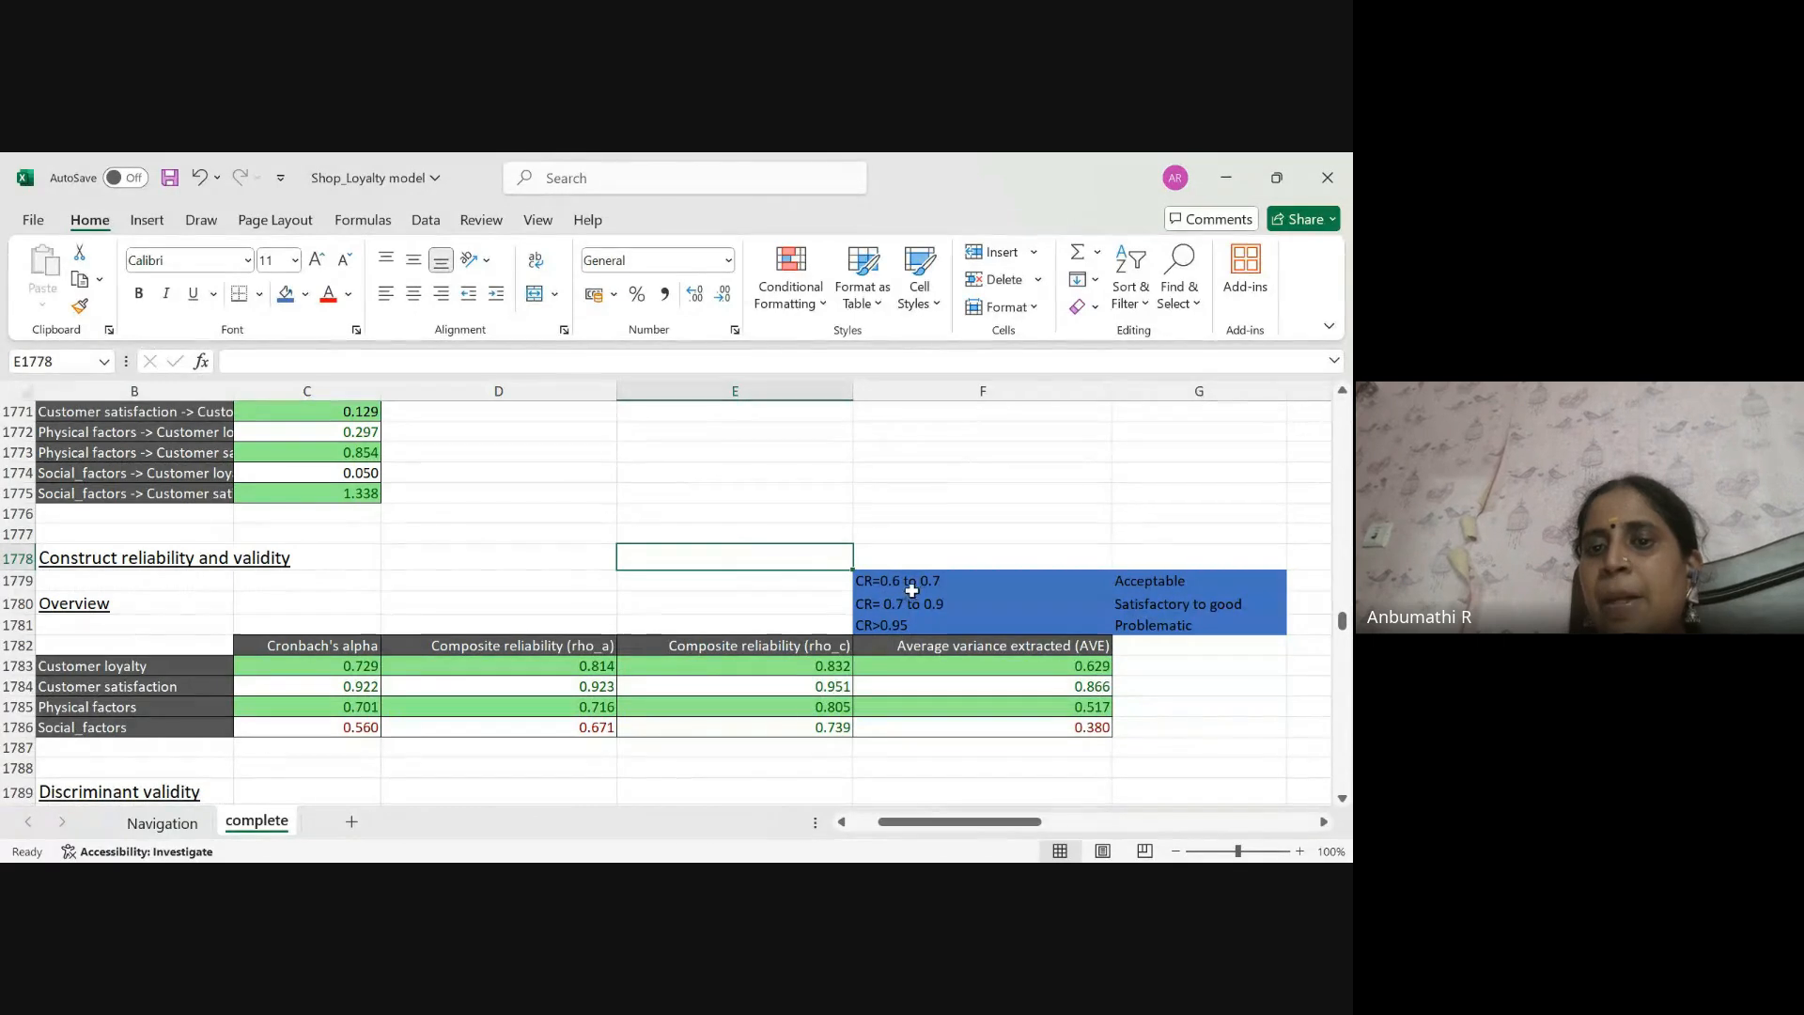
# Review each composite reliability threshold together with its rating, row by row, in F1779:G1781
pyautogui.click(914, 582)
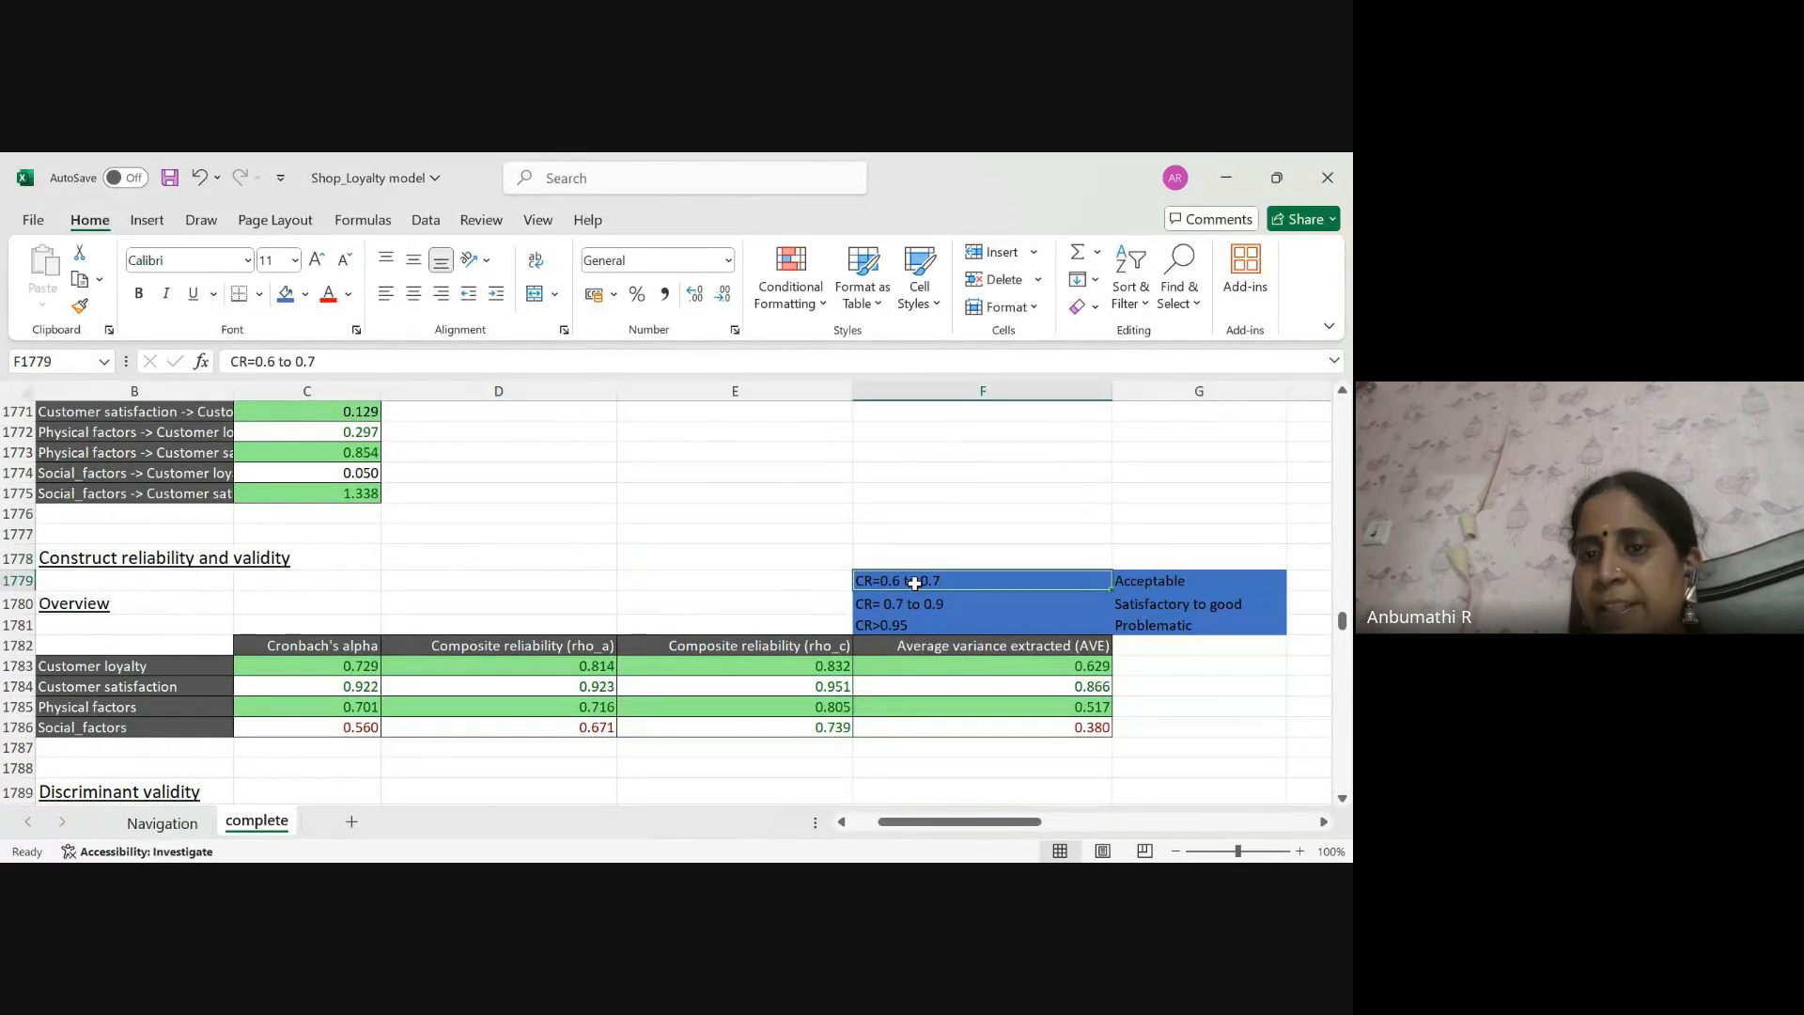
pyautogui.click(1174, 589)
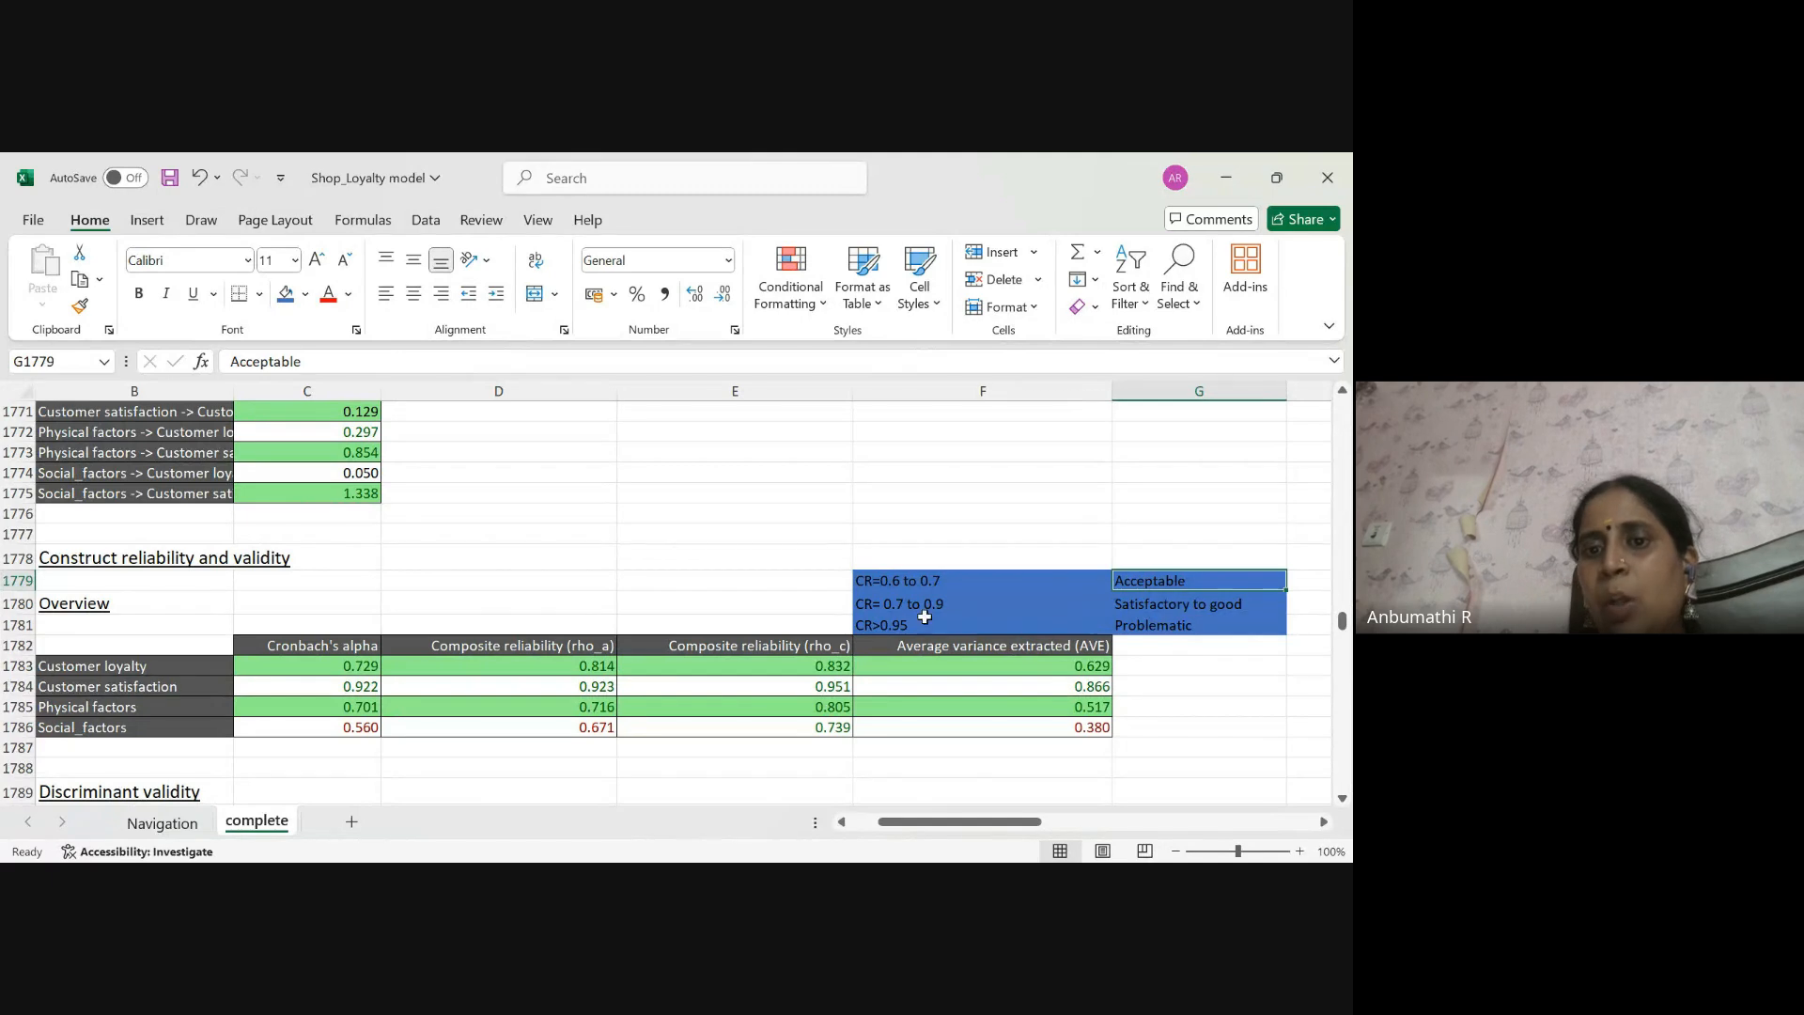
pyautogui.click(883, 604)
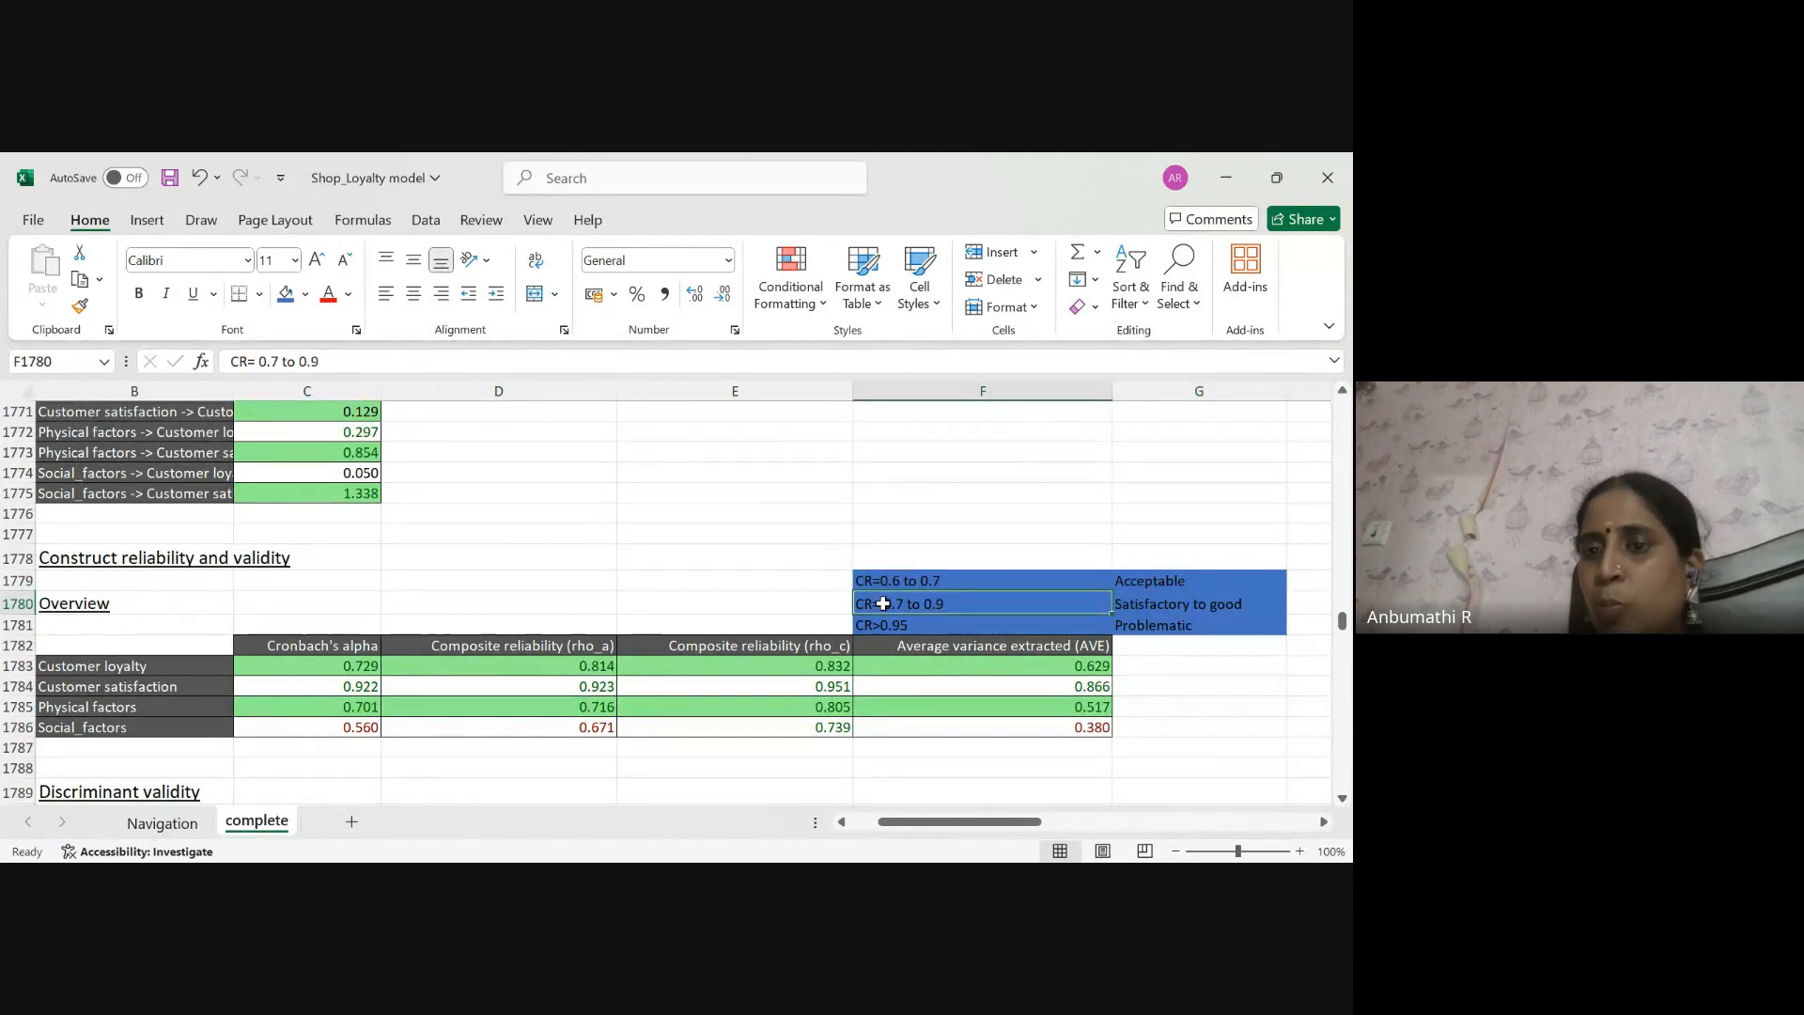
pyautogui.click(1175, 608)
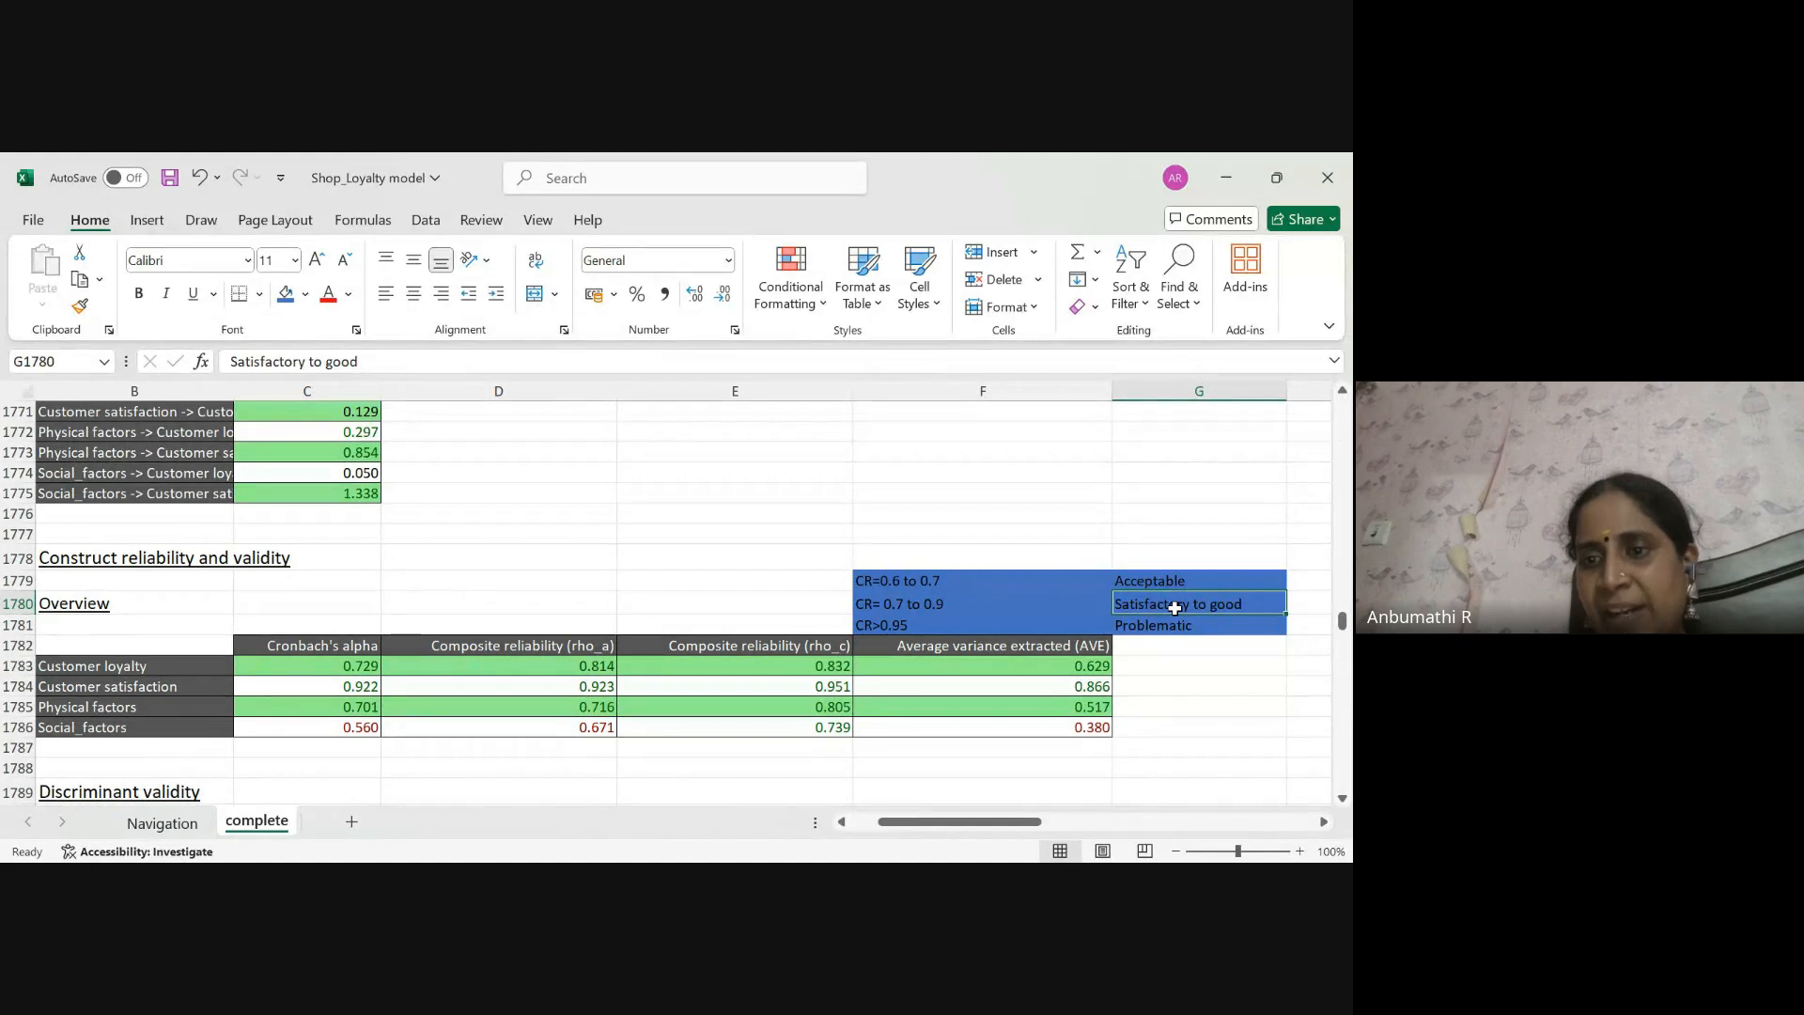
pyautogui.click(938, 622)
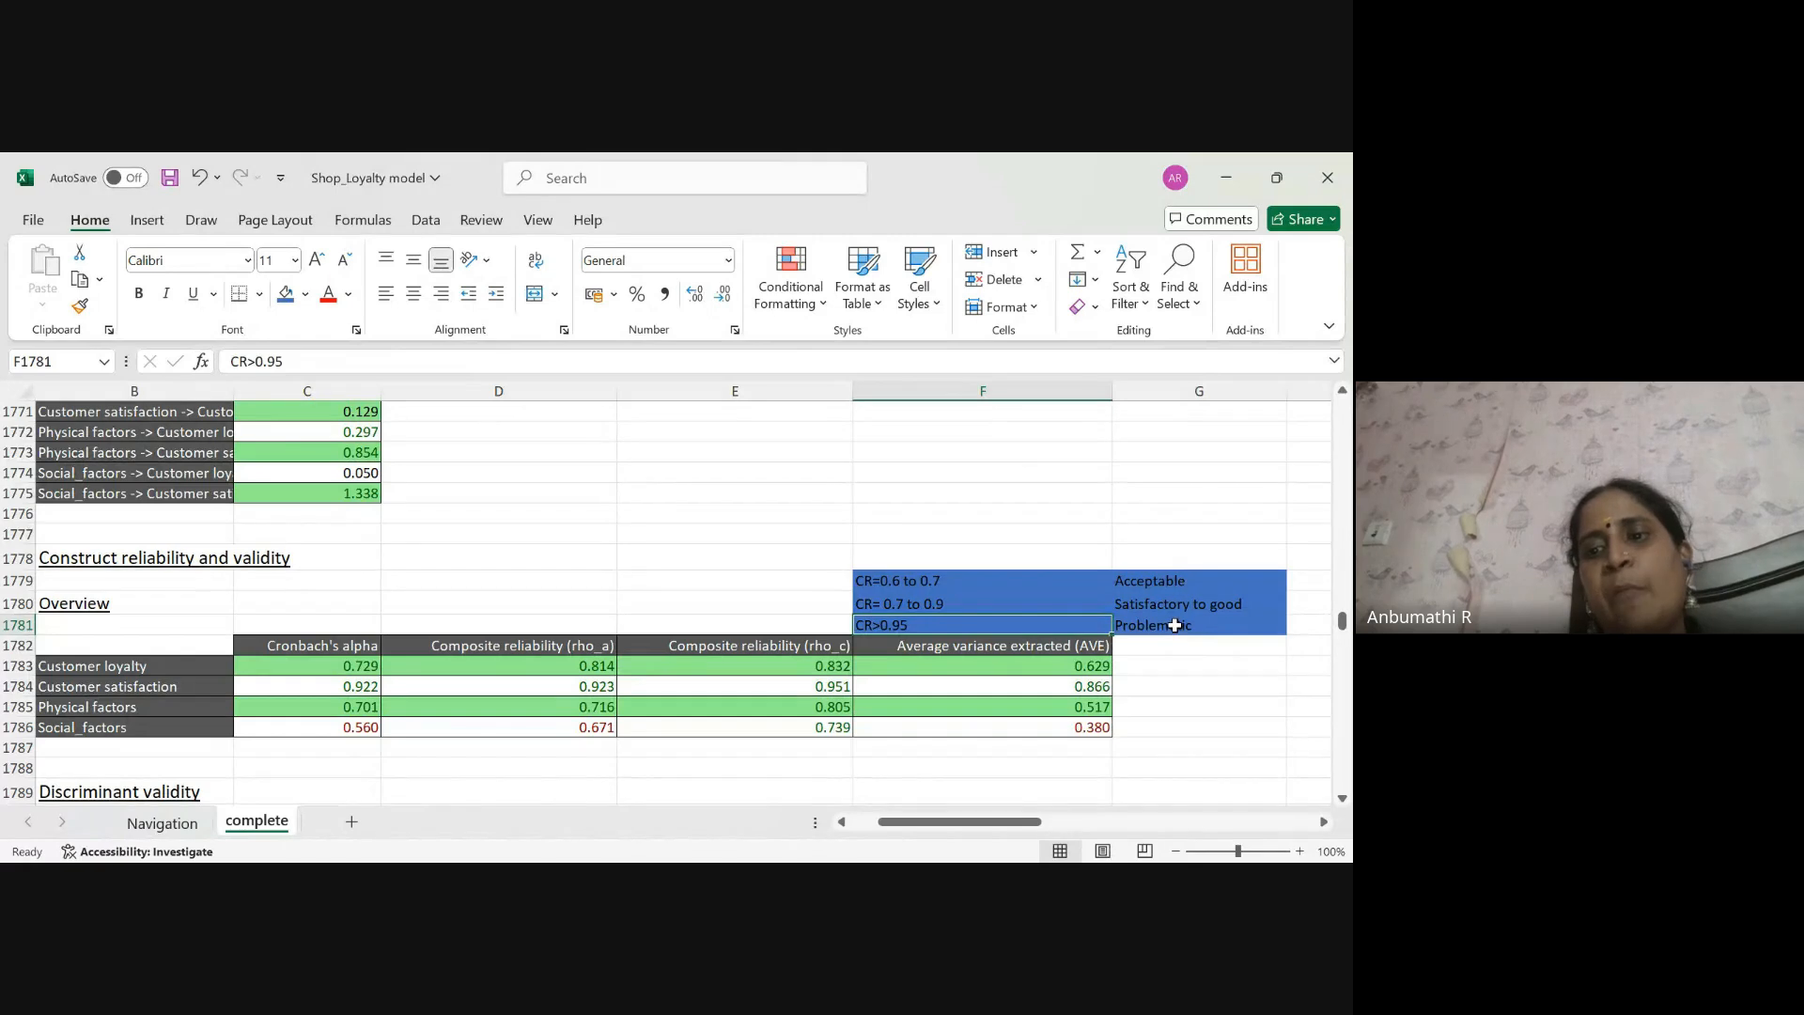
pyautogui.click(1175, 626)
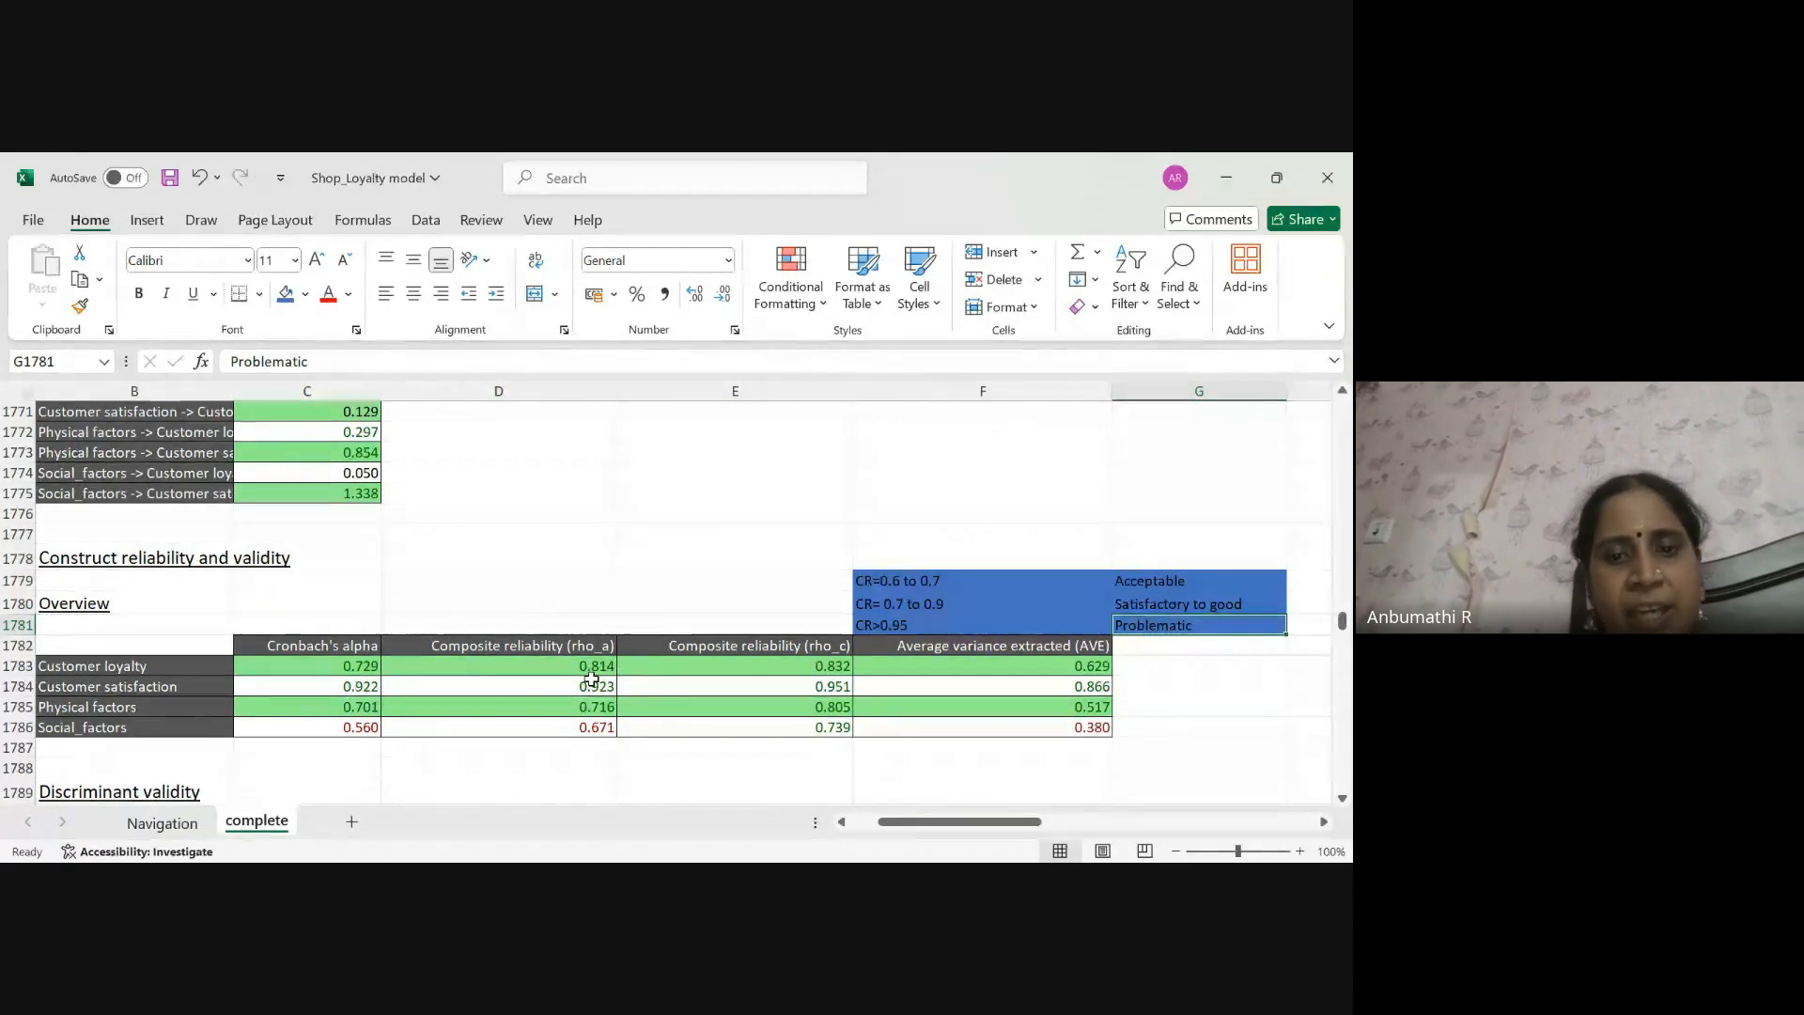
# Review the Social_factors composite reliability (rho_a), and compare the Fornell-Larcker criterion diagonal values with the inter-construct correlations in C1814:D1816
pyautogui.click(600, 728)
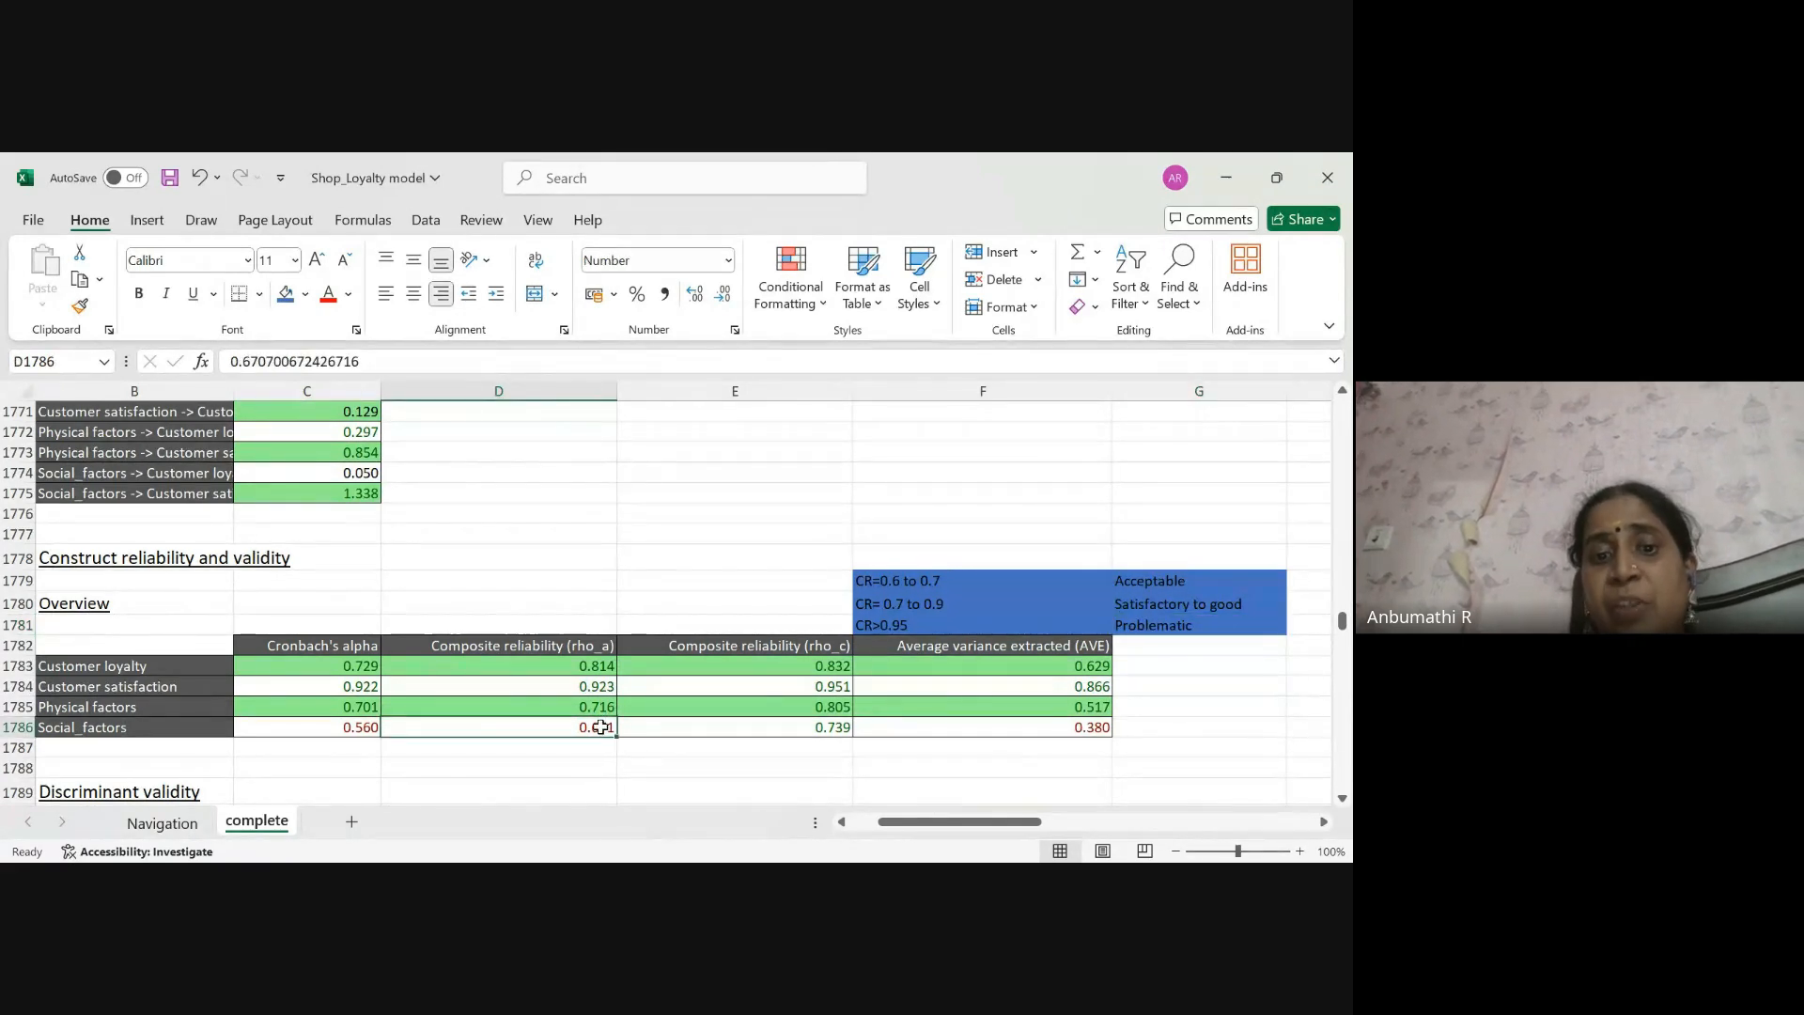
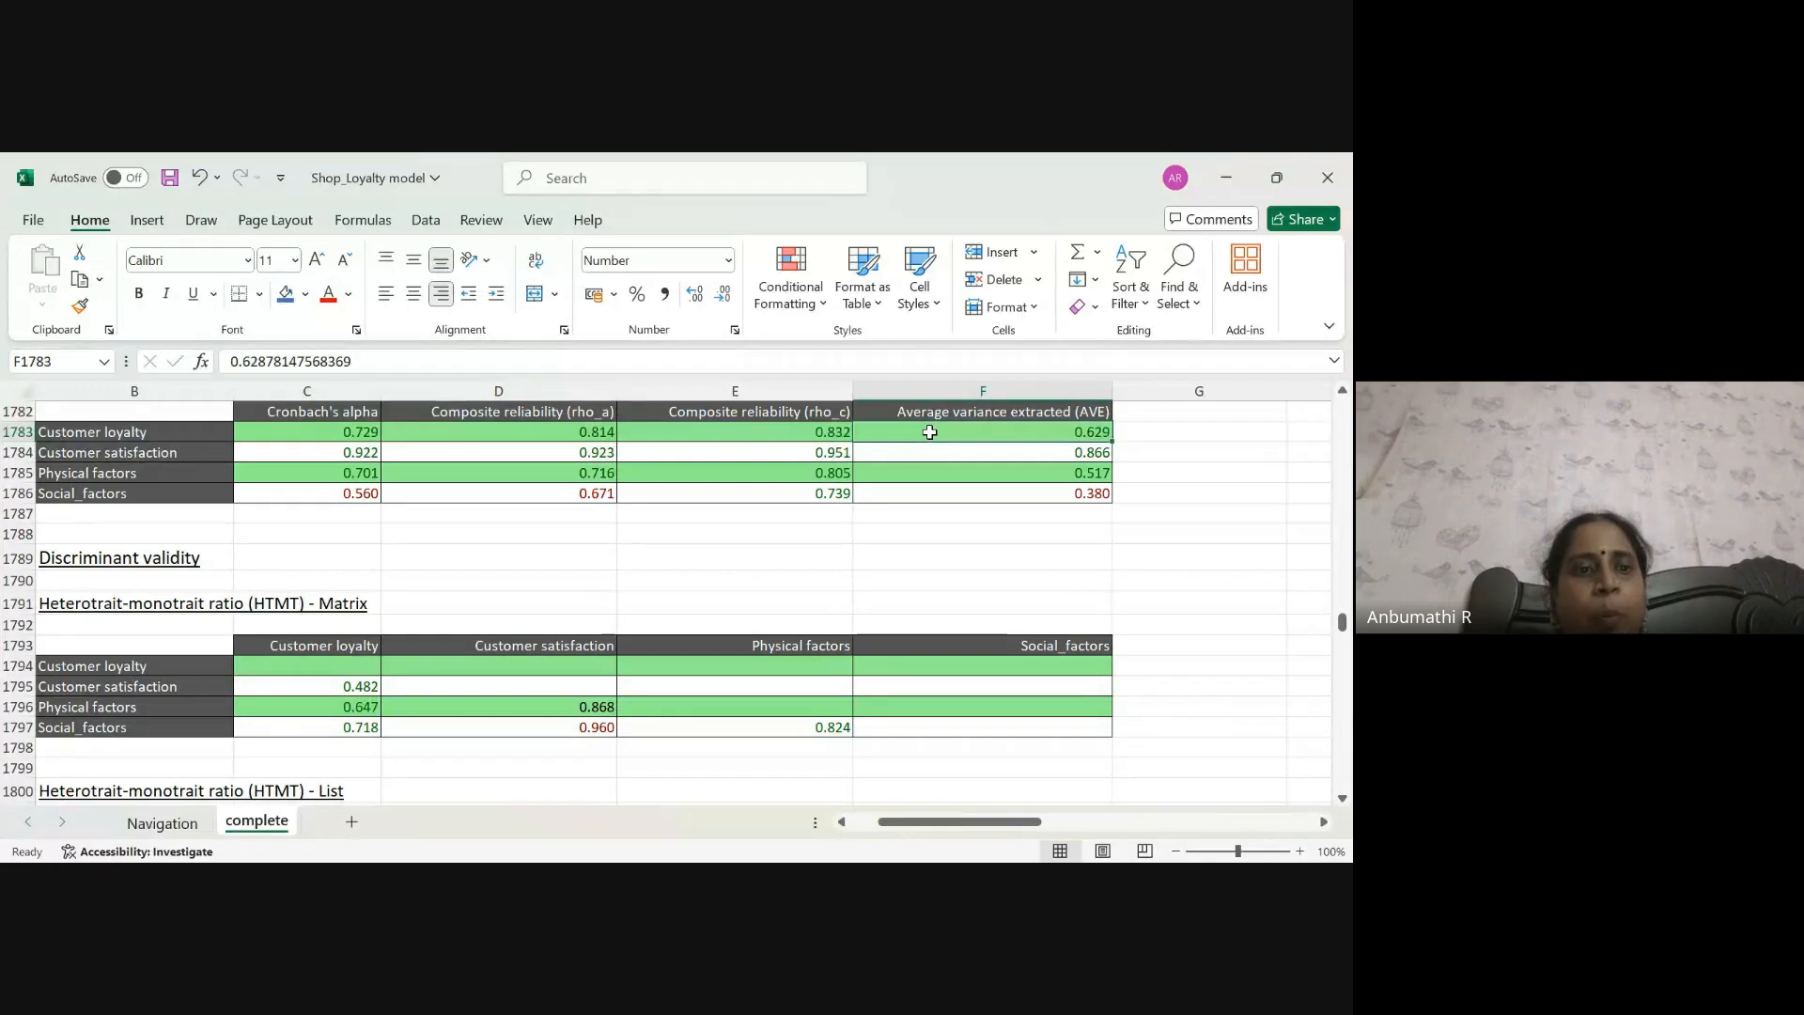
pyautogui.scroll(-2, 930, 431)
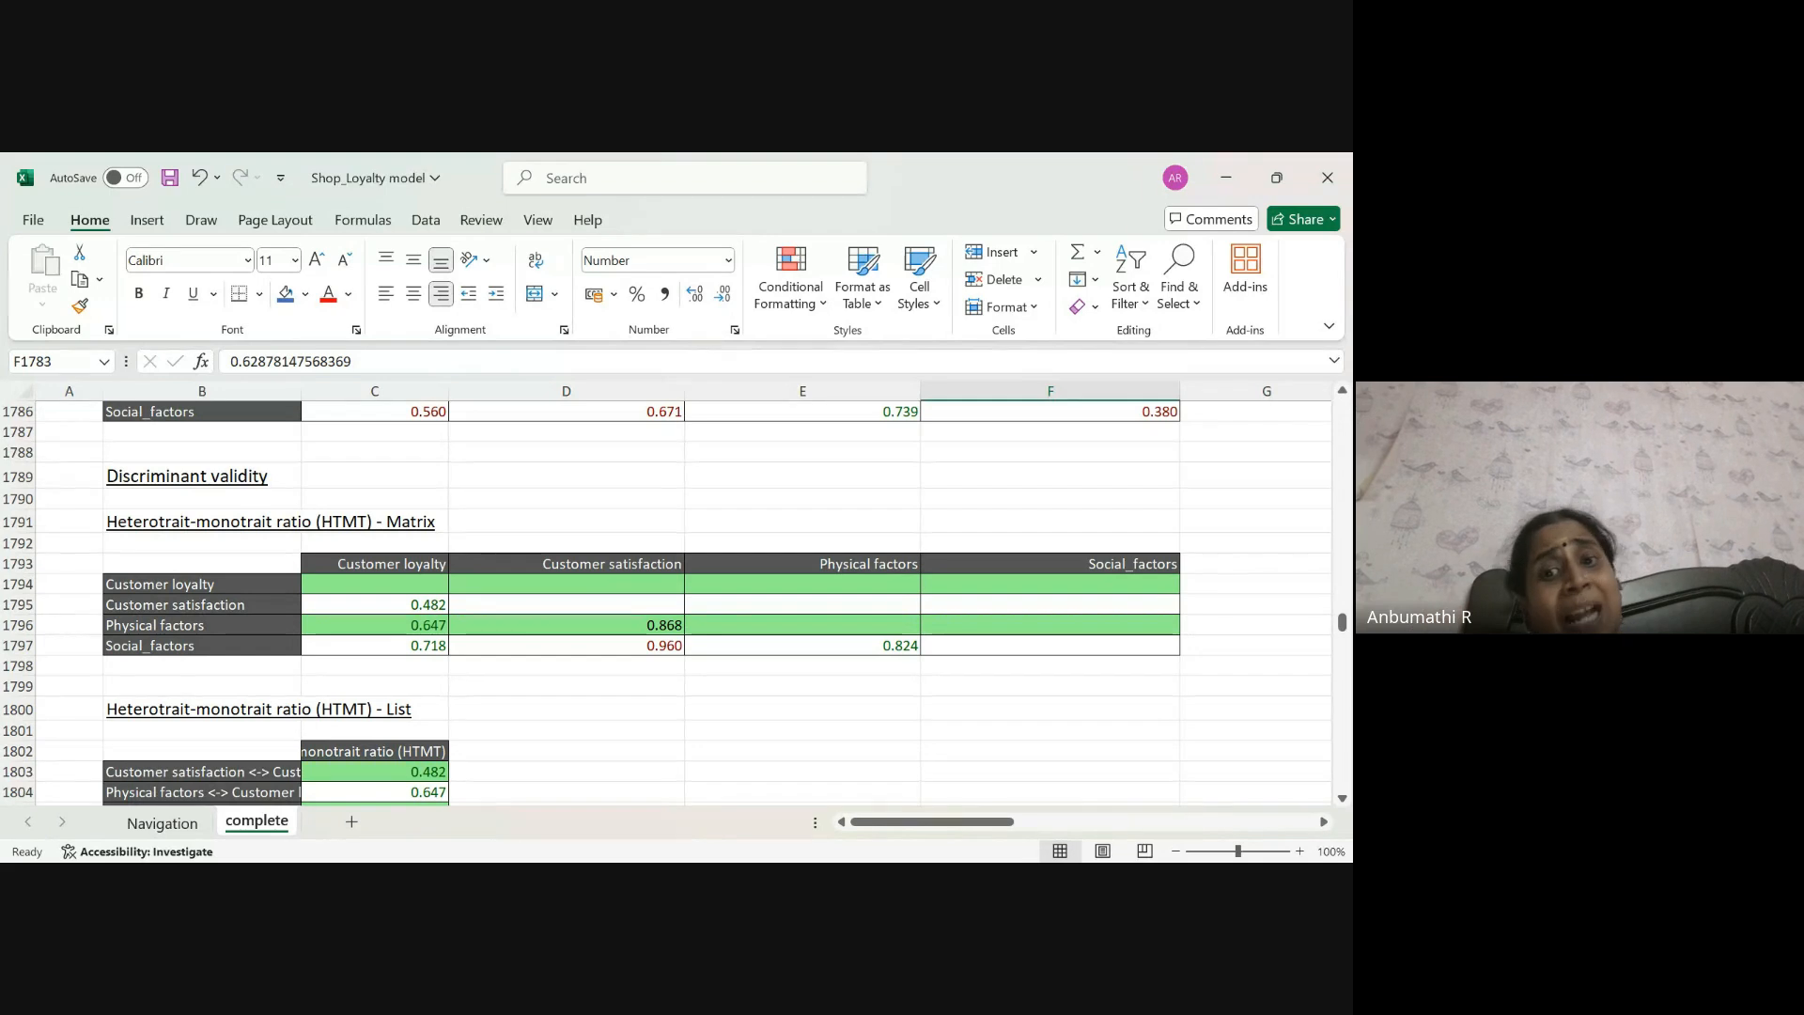
pyautogui.scroll(-6, 667, 601)
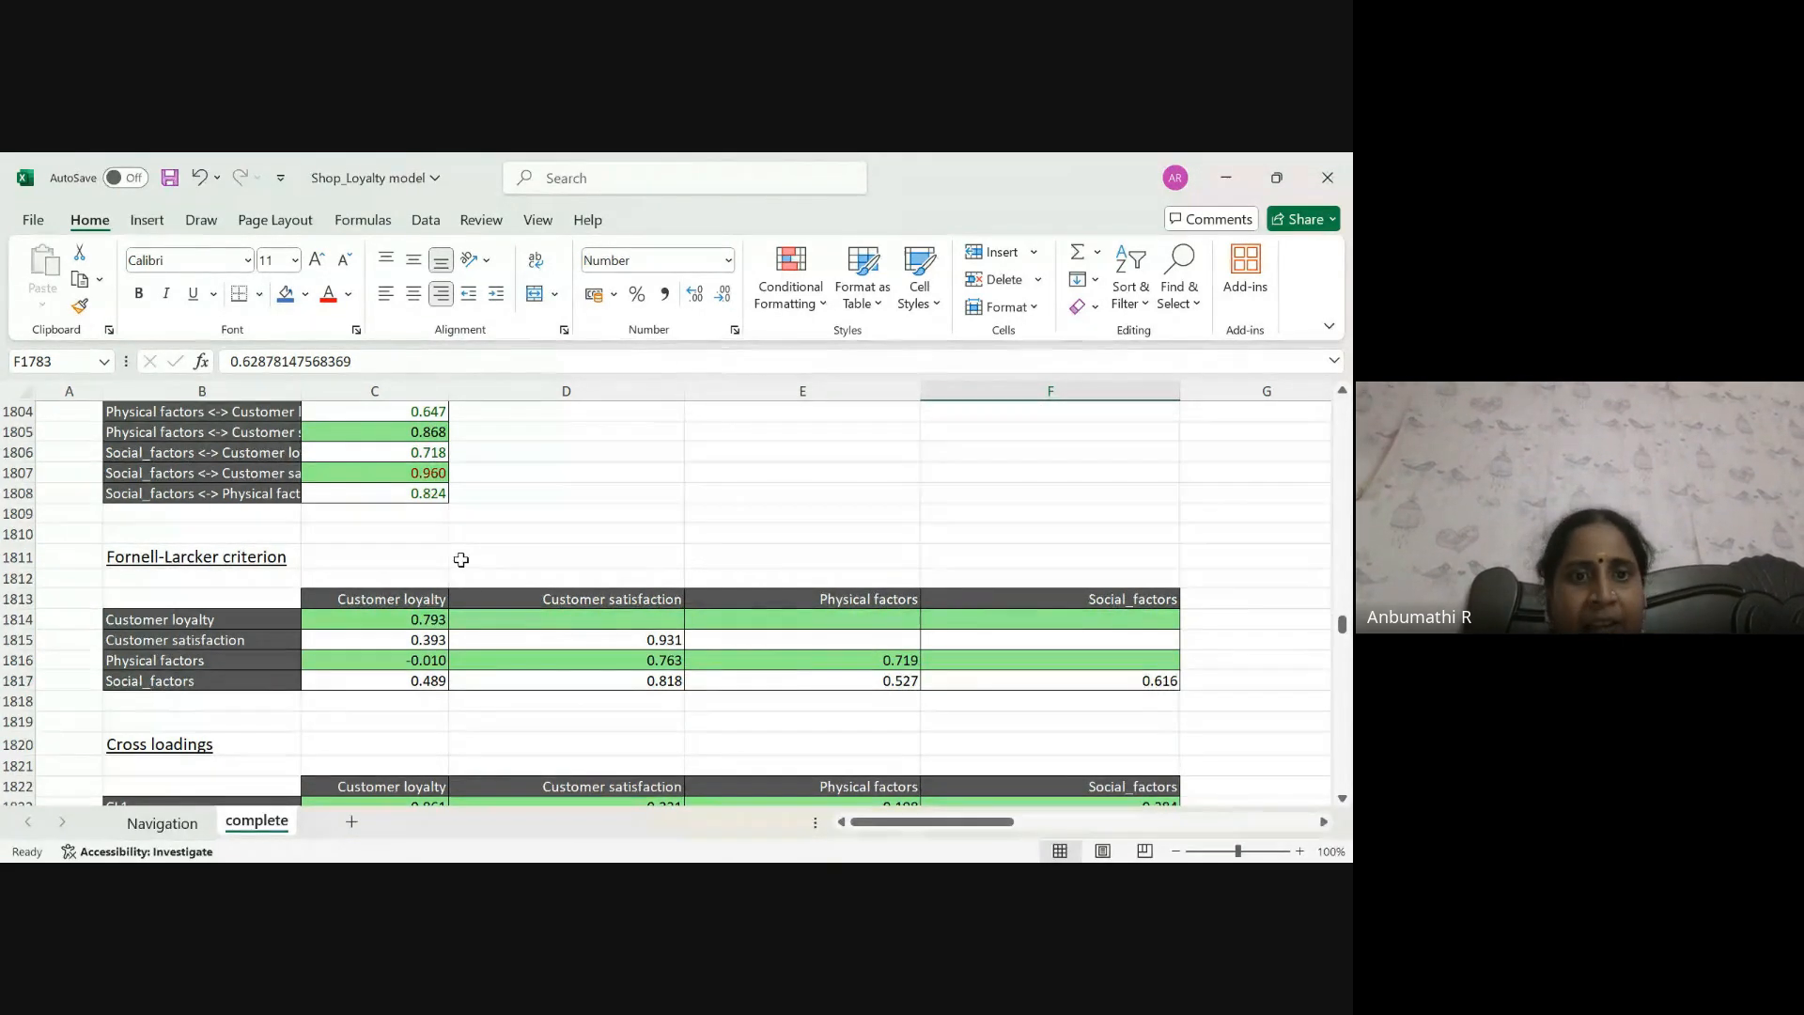
pyautogui.click(415, 616)
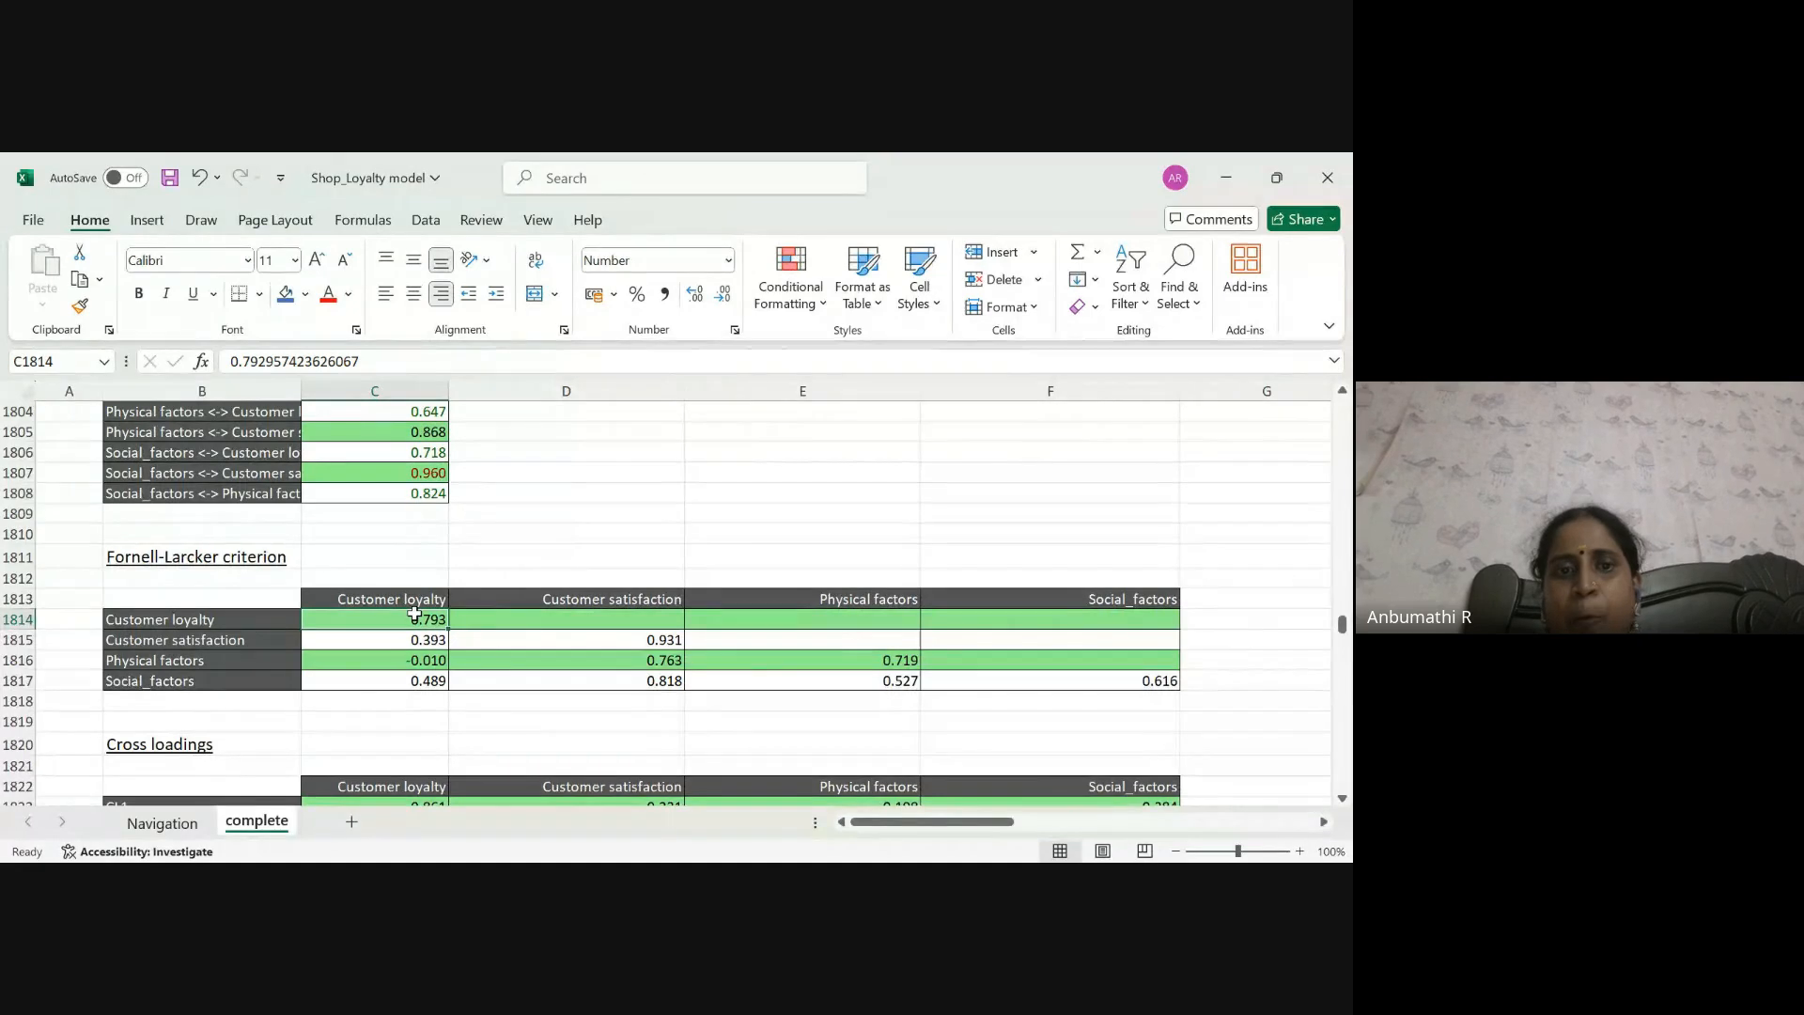
pyautogui.press('Right')
pyautogui.press('Down')
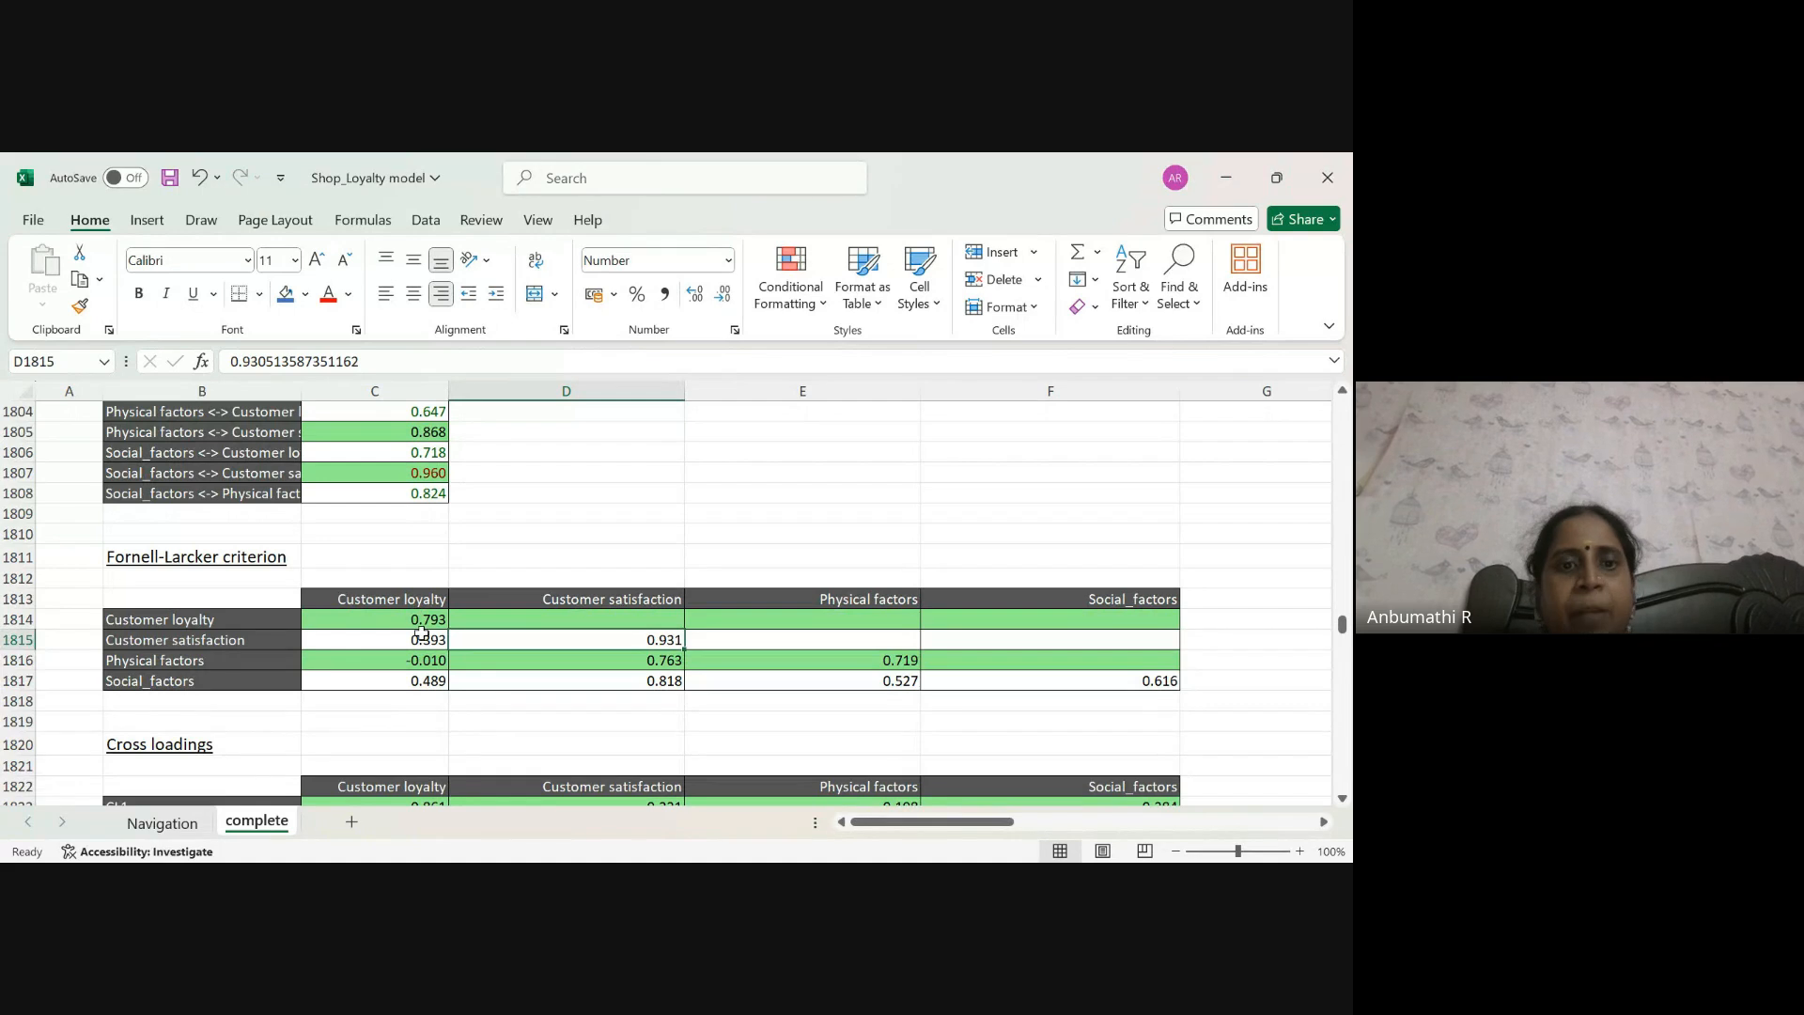
pyautogui.click(434, 622)
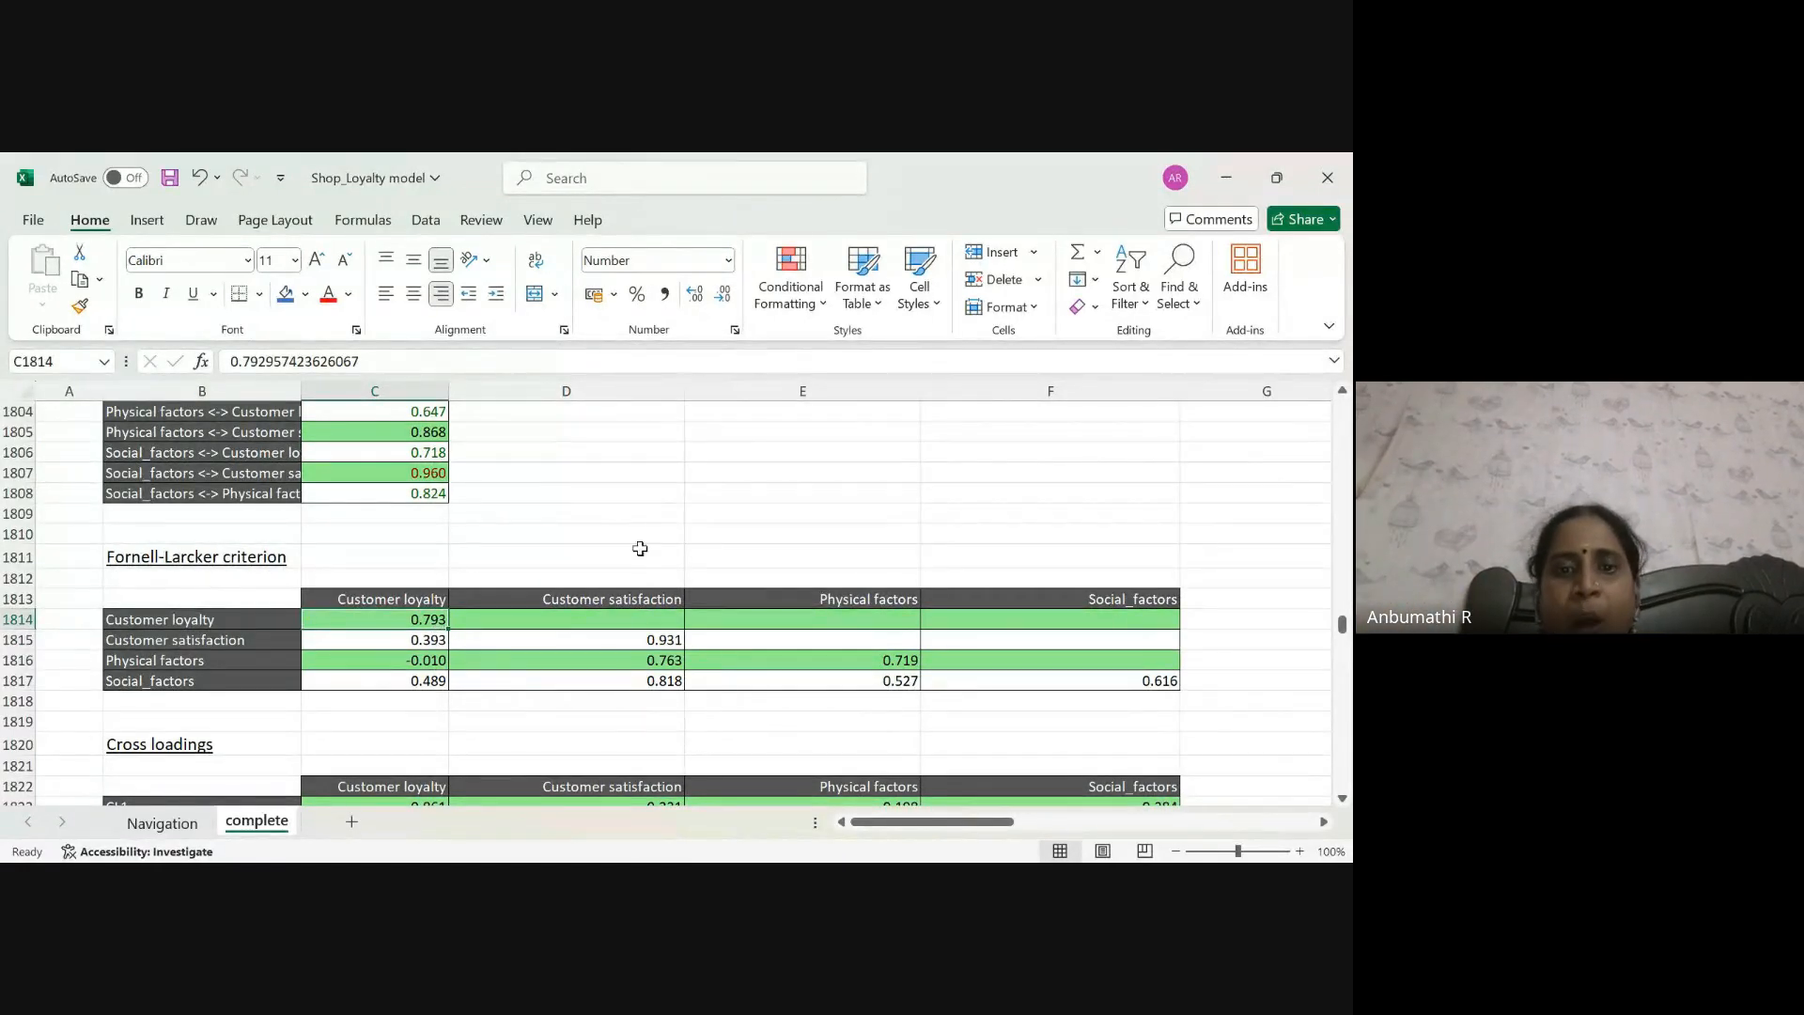
pyautogui.click(666, 637)
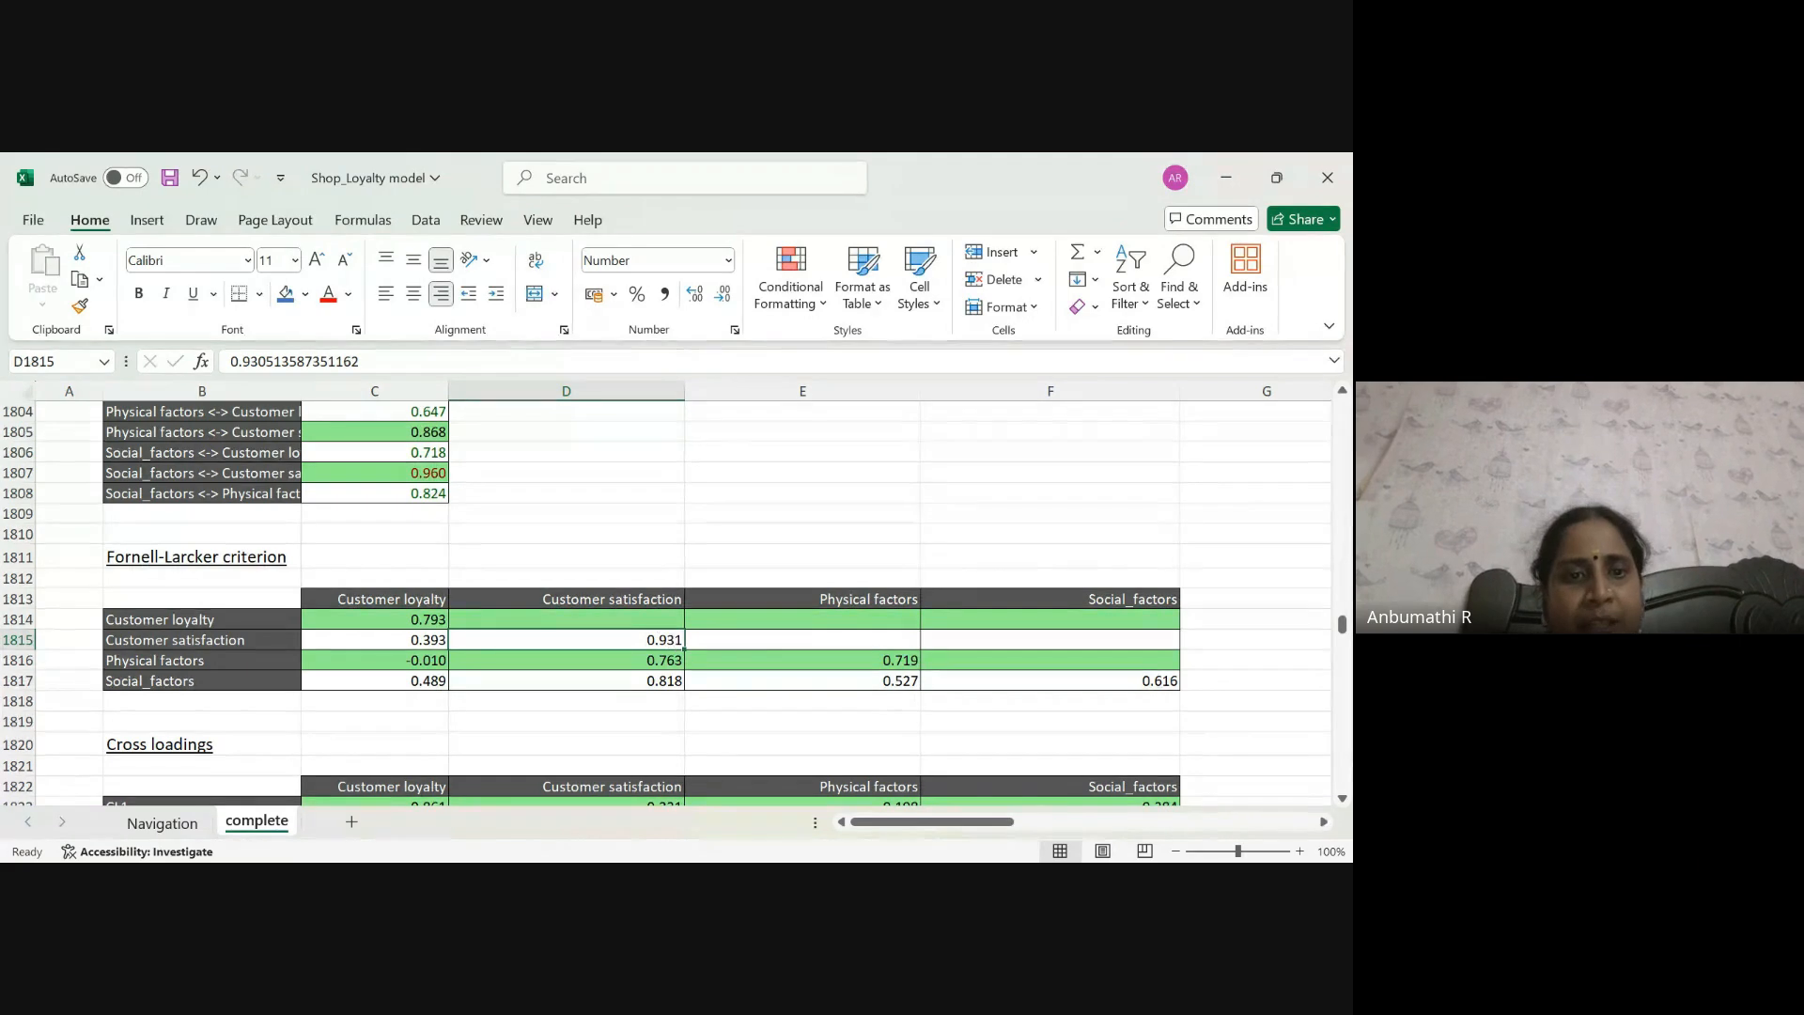
pyautogui.click(395, 660)
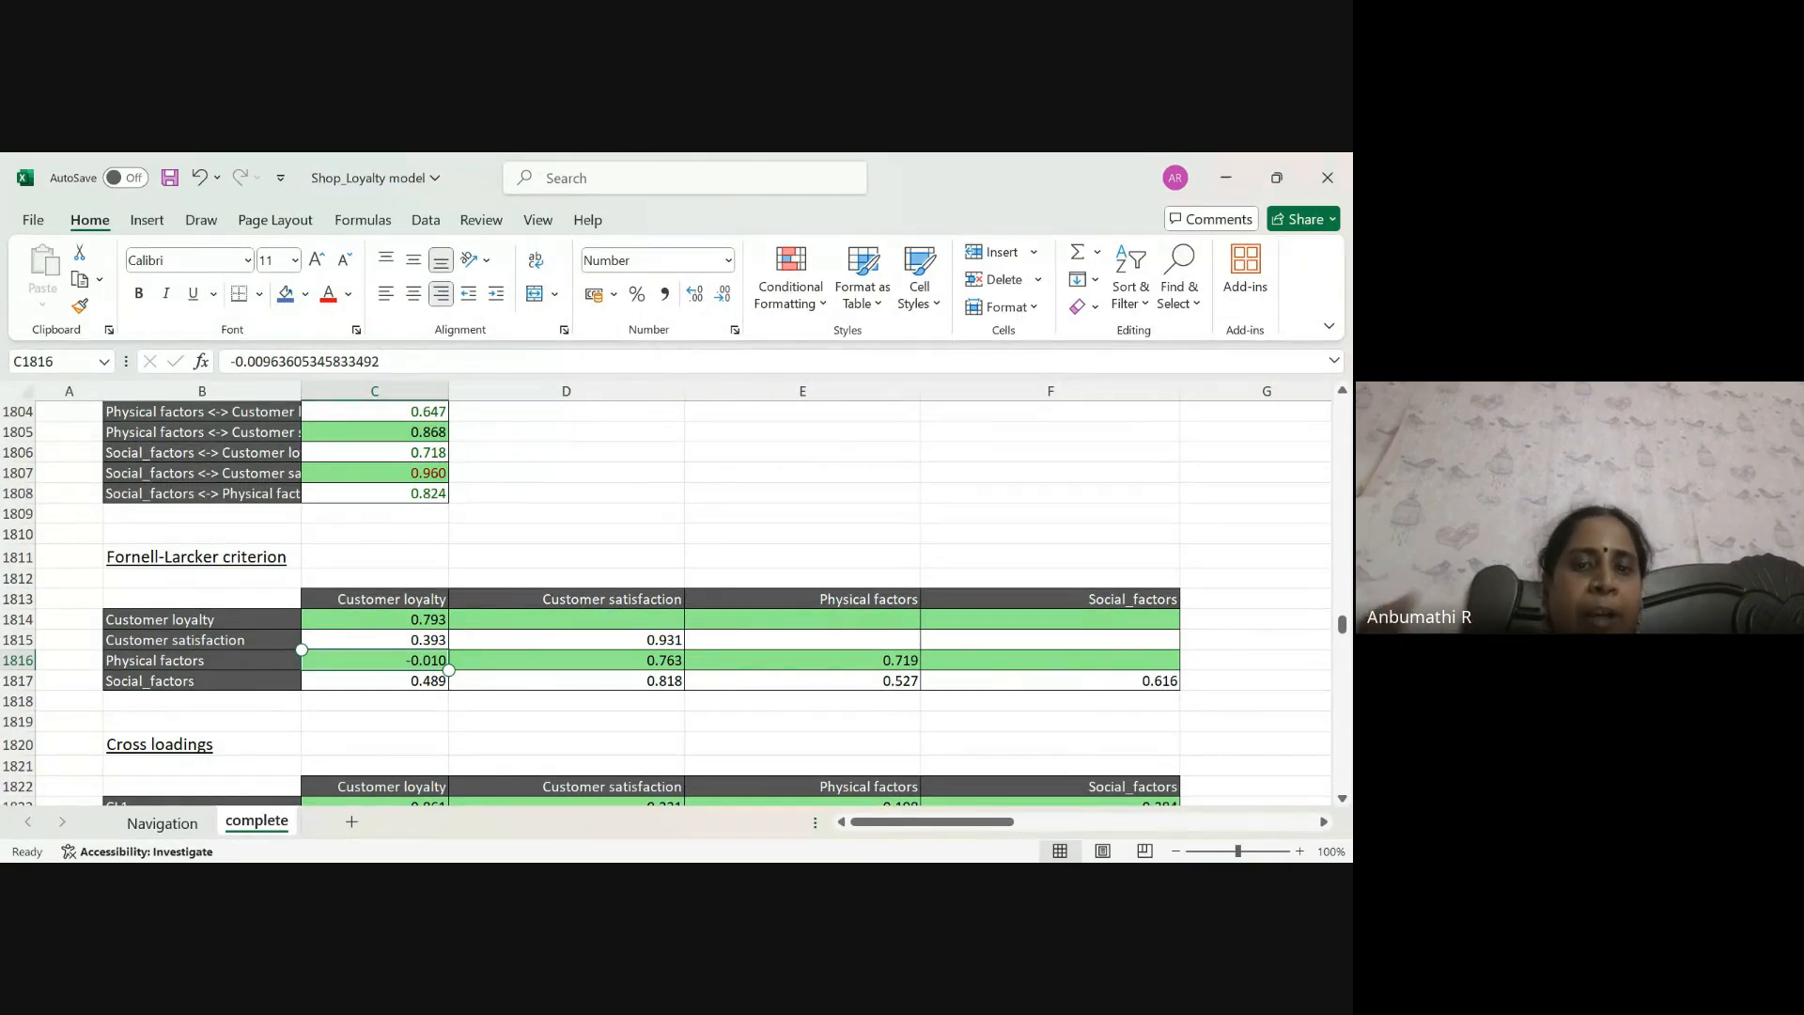
# Examine the heterotrait-monotrait ratio (HTMT) matrix, checking Customer satisfaction against Customer loyalty and Social_factors against Customer satisfaction
pyautogui.scroll(3, 672, 602)
pyautogui.scroll(9, 672, 602)
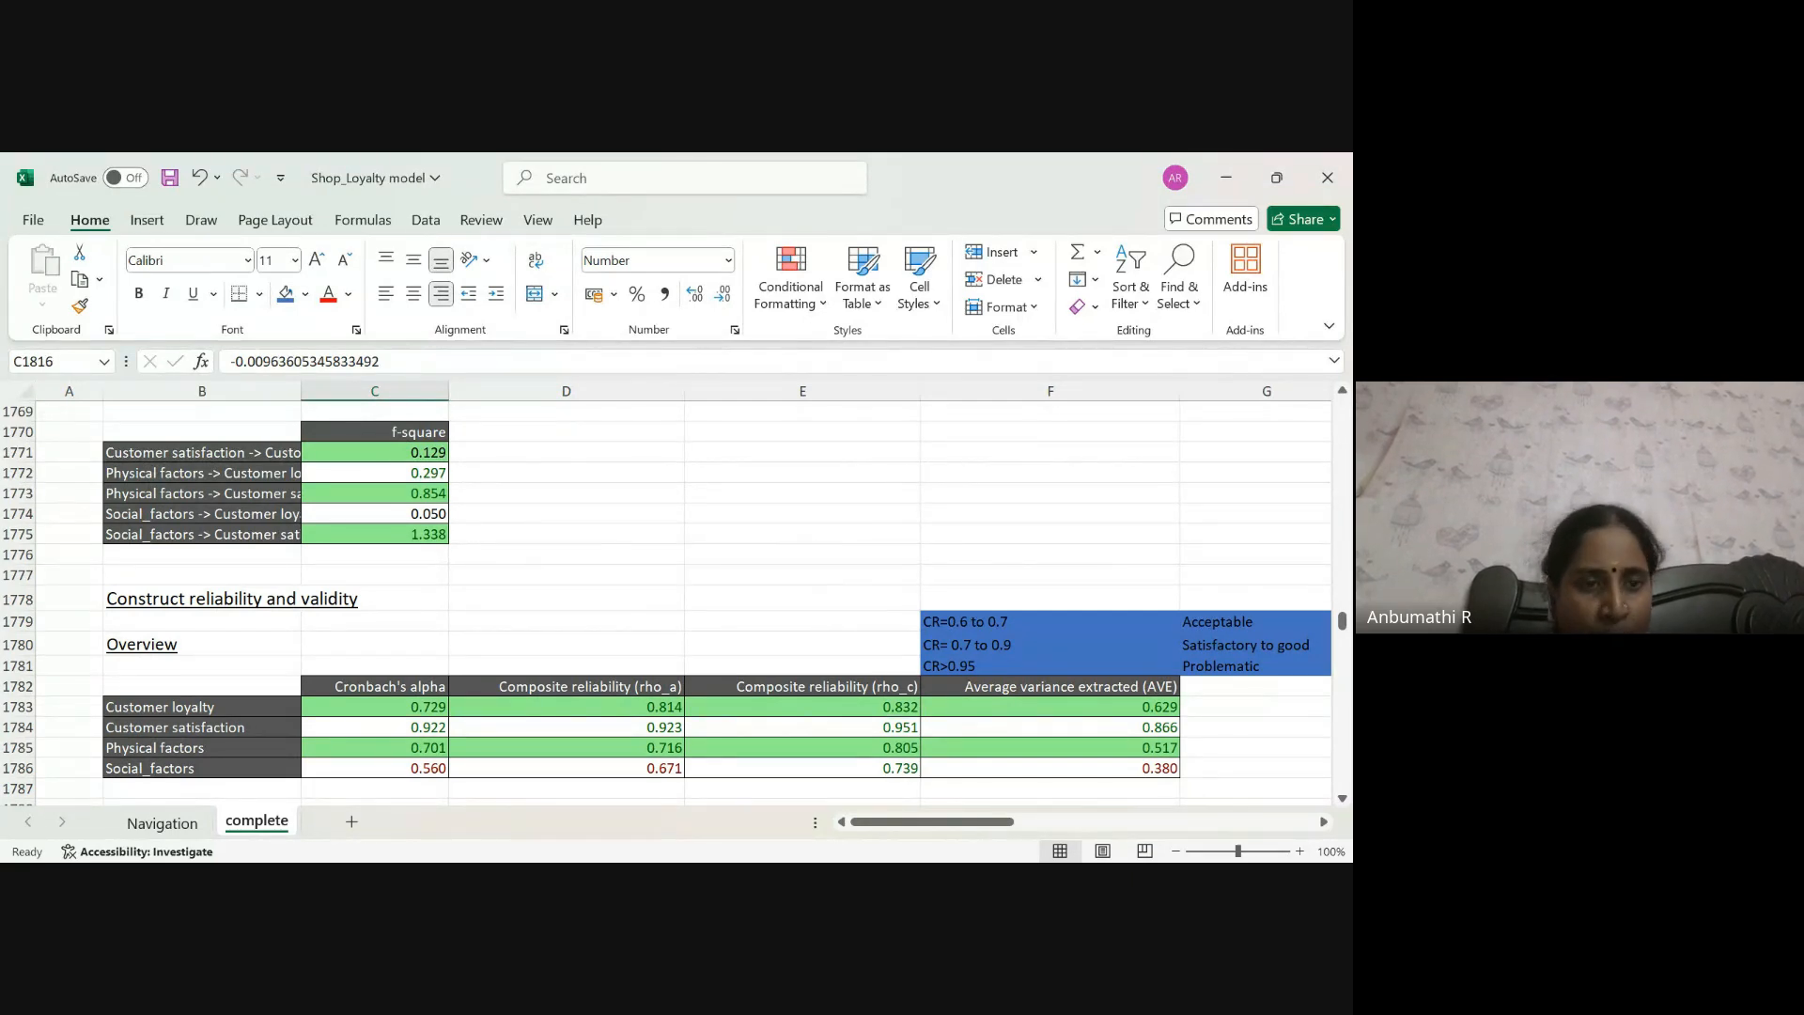
pyautogui.scroll(-6, 672, 601)
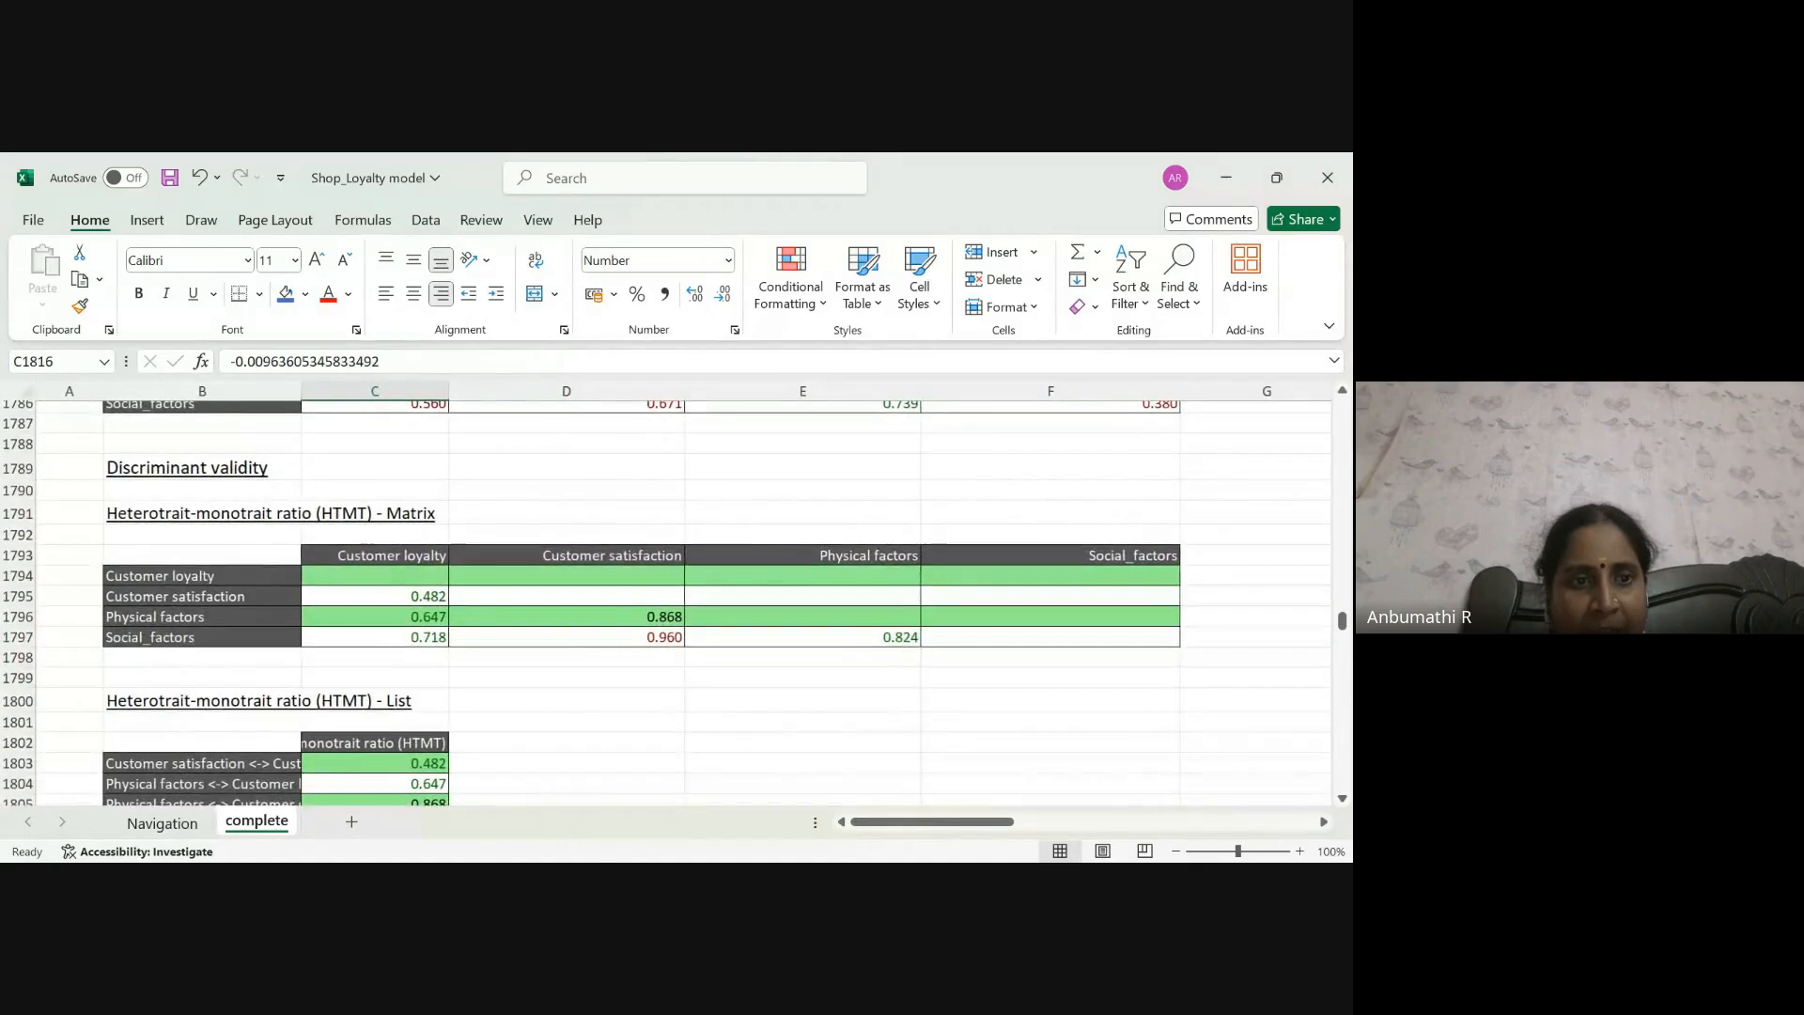
pyautogui.scroll(-1, 671, 602)
pyautogui.scroll(1, 672, 602)
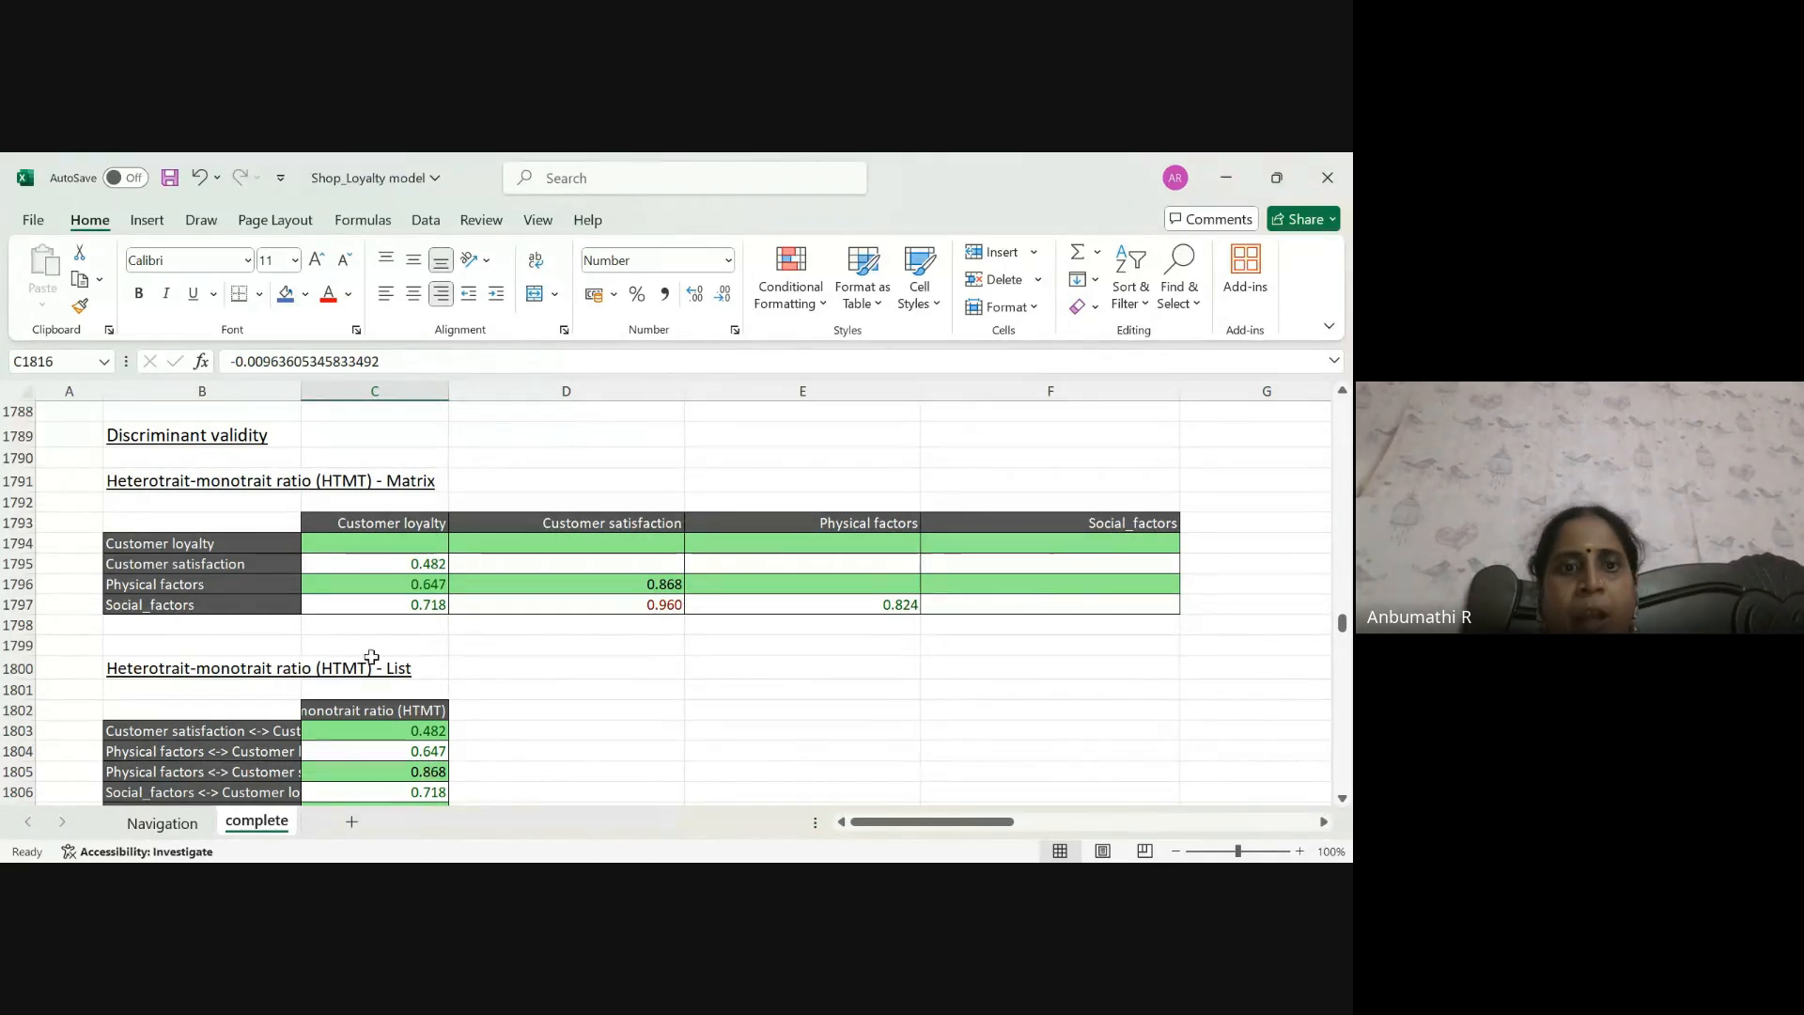
pyautogui.click(421, 564)
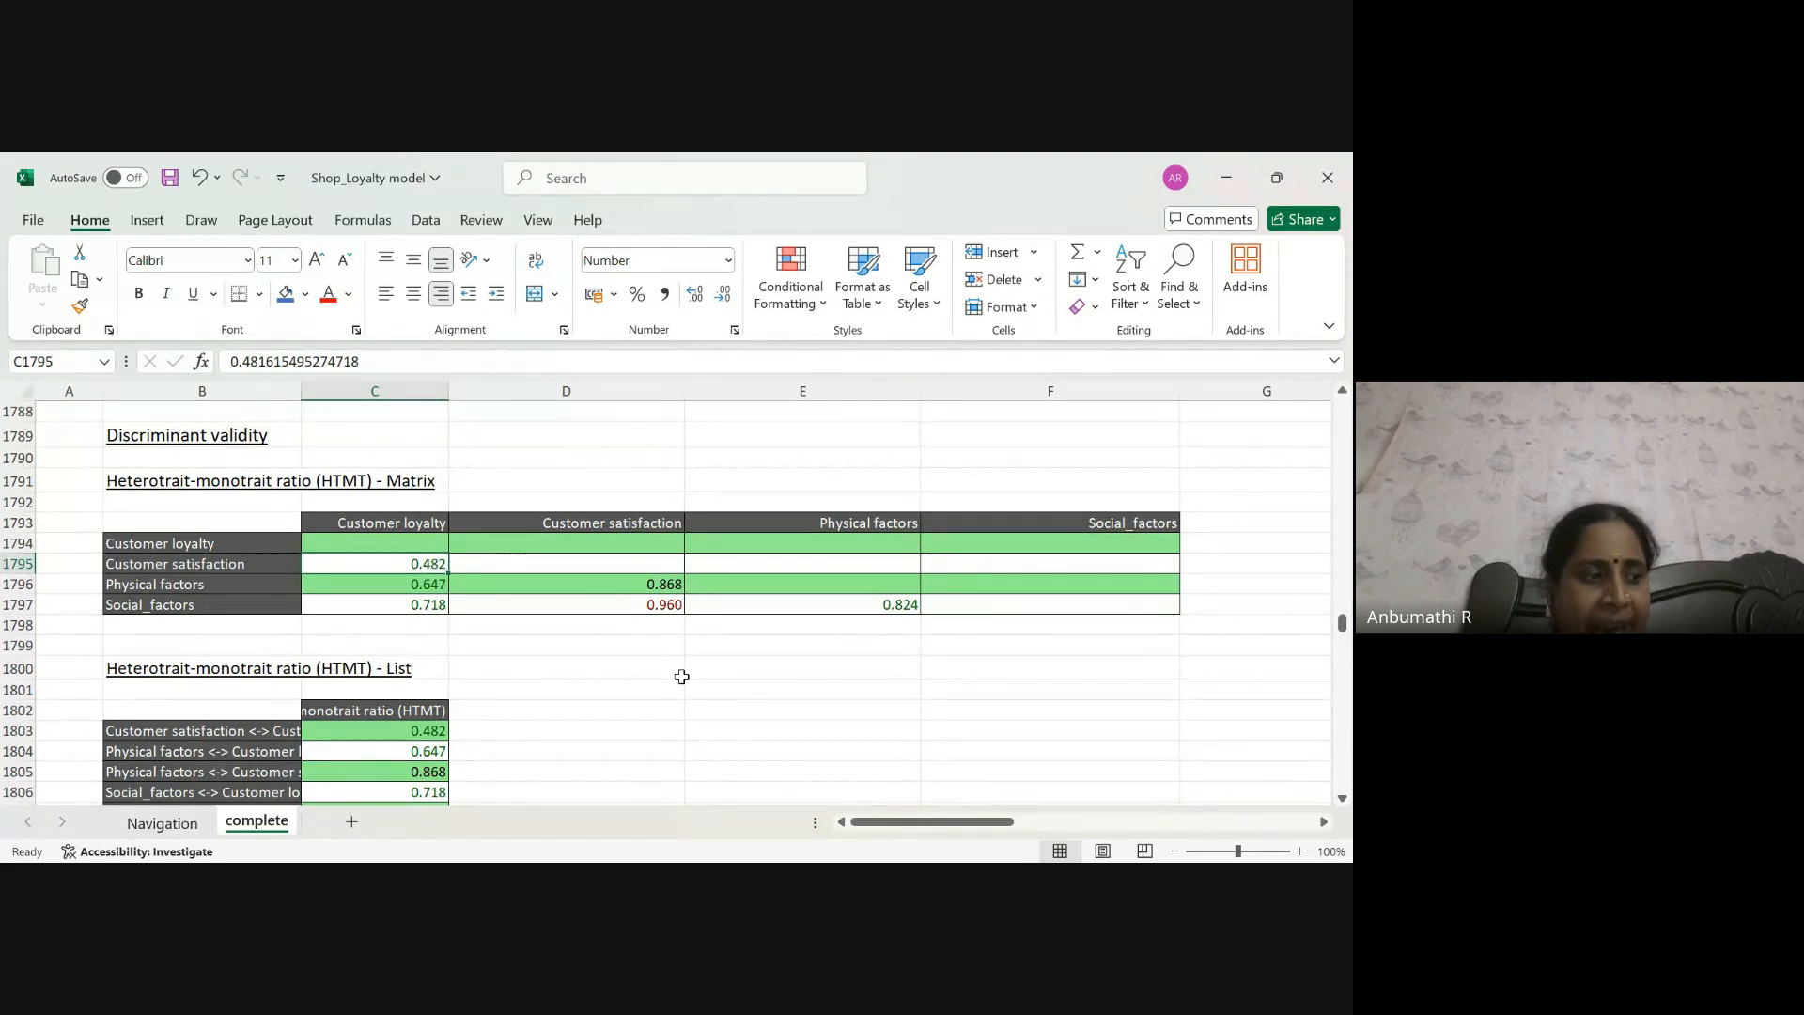
pyautogui.click(663, 606)
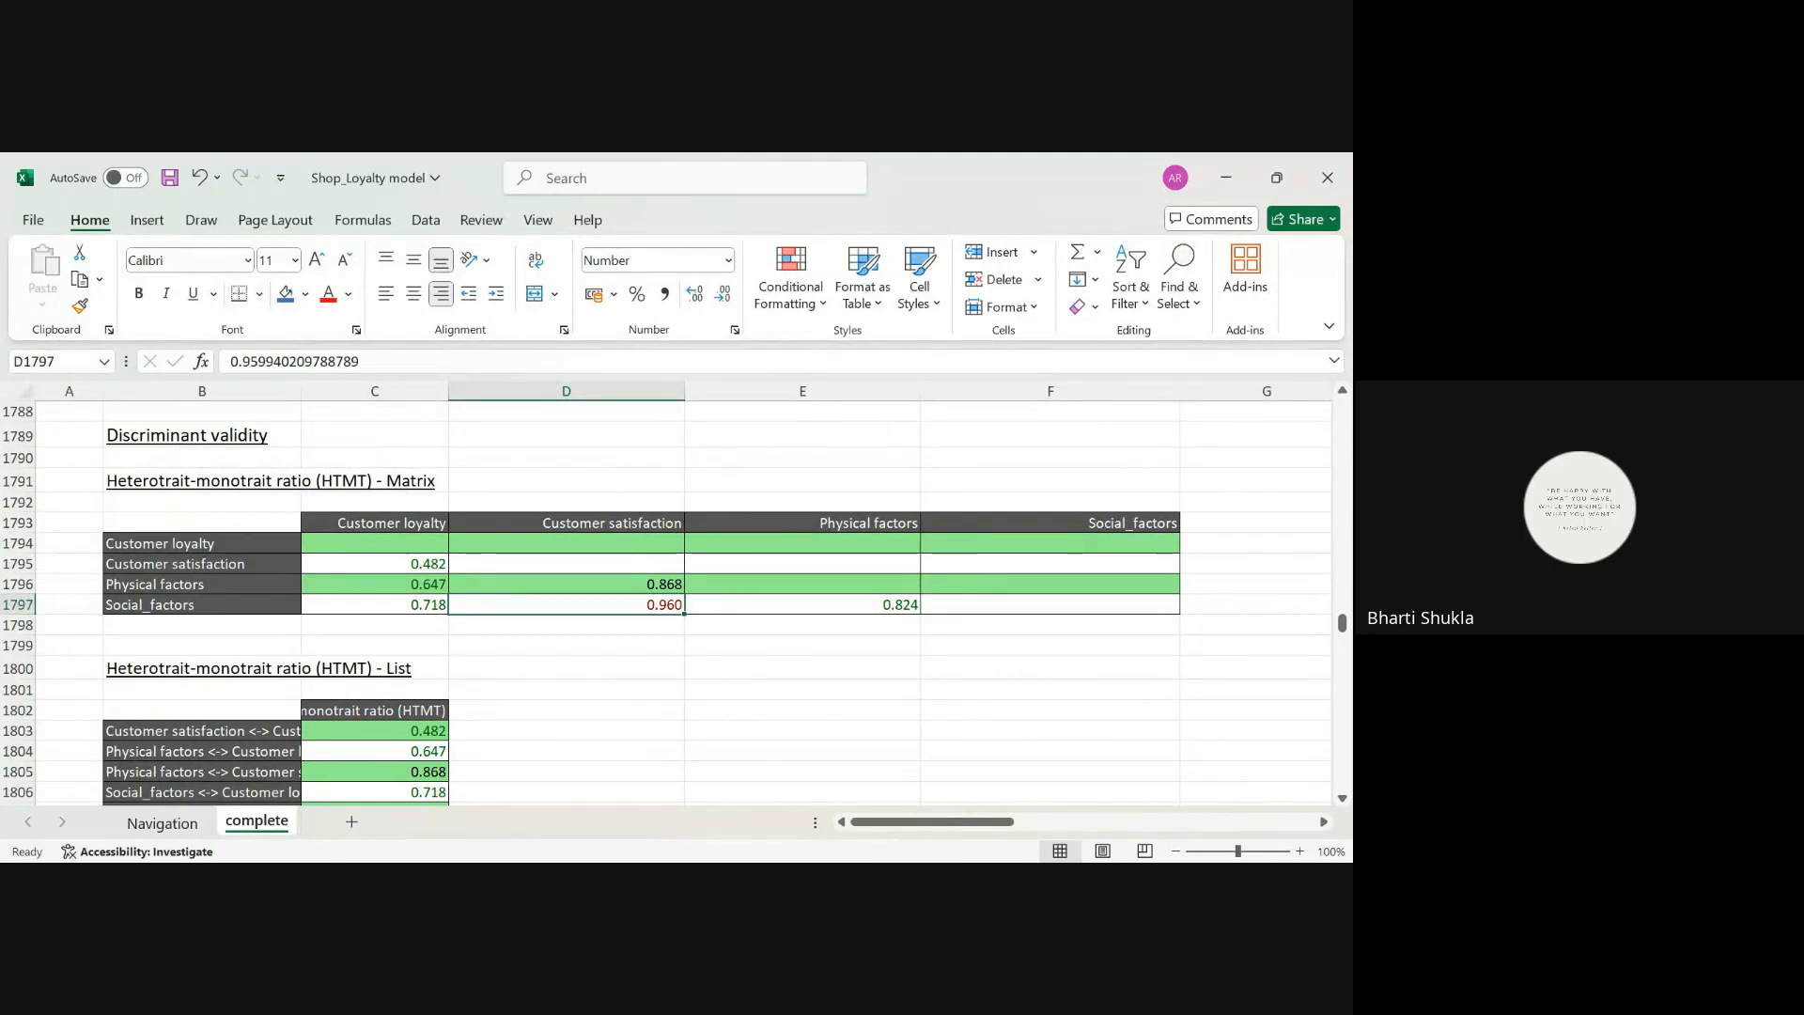
pyautogui.scroll(-2, 721, 691)
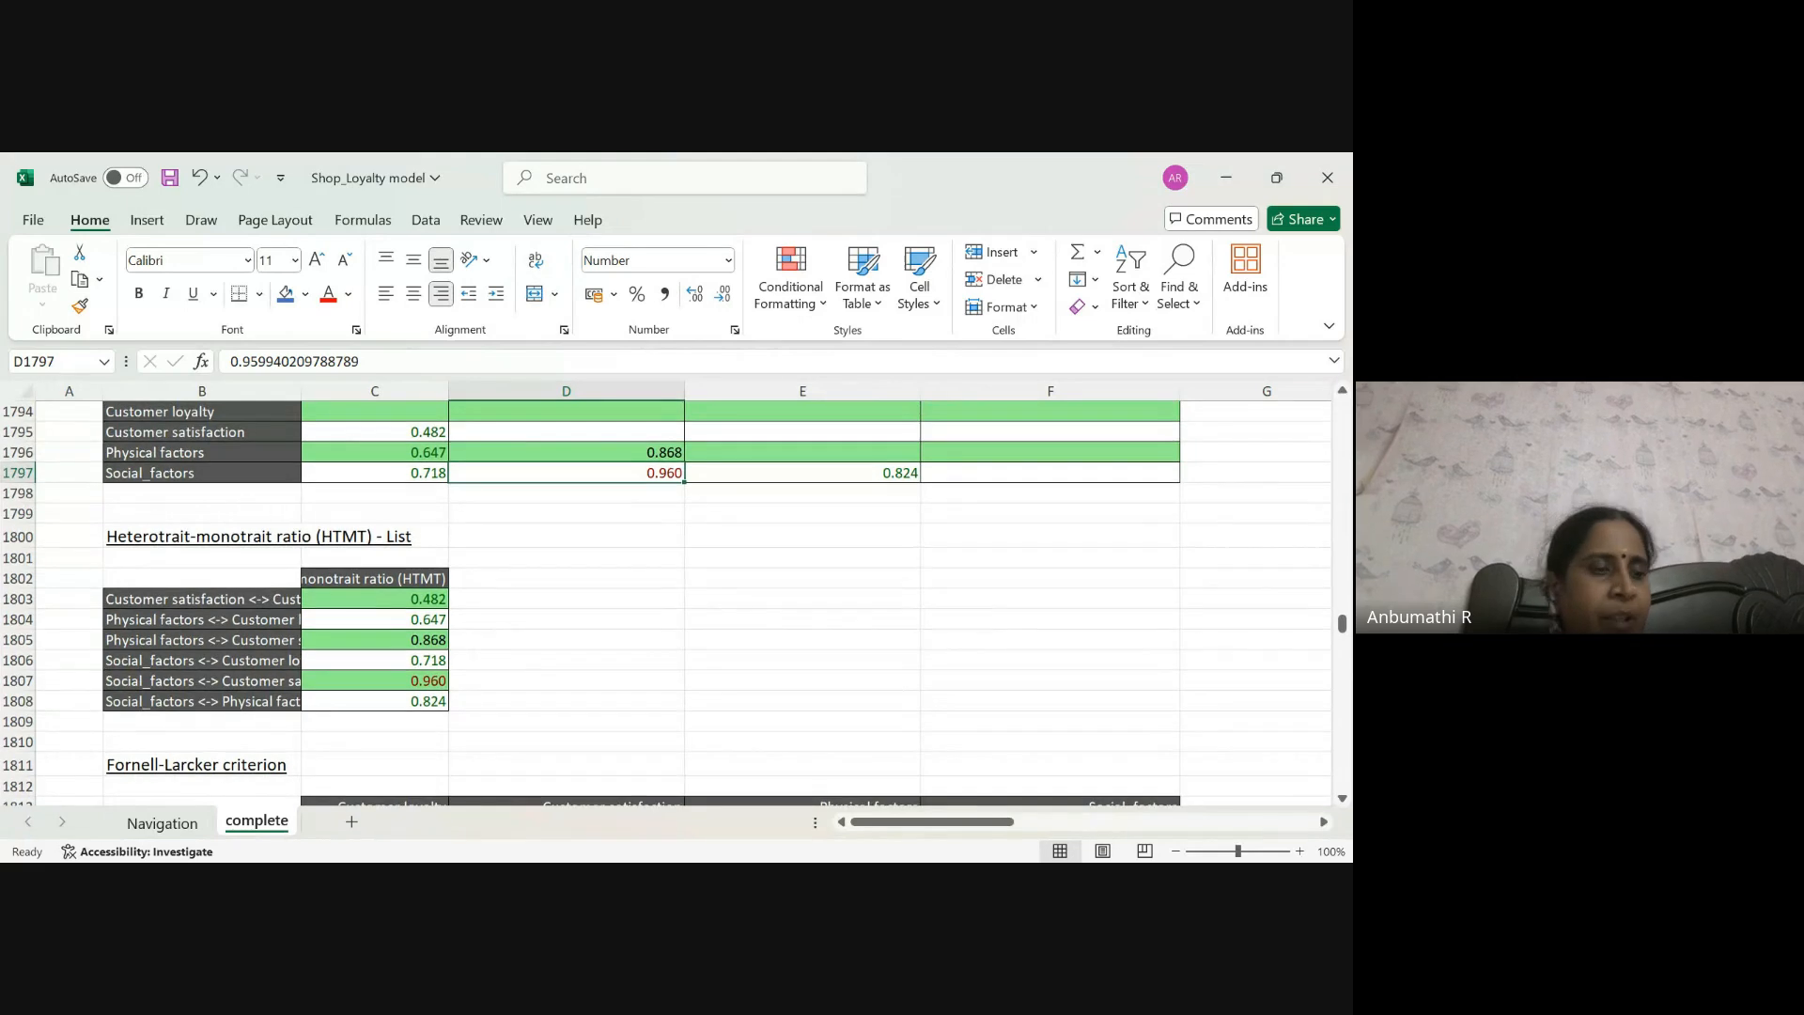
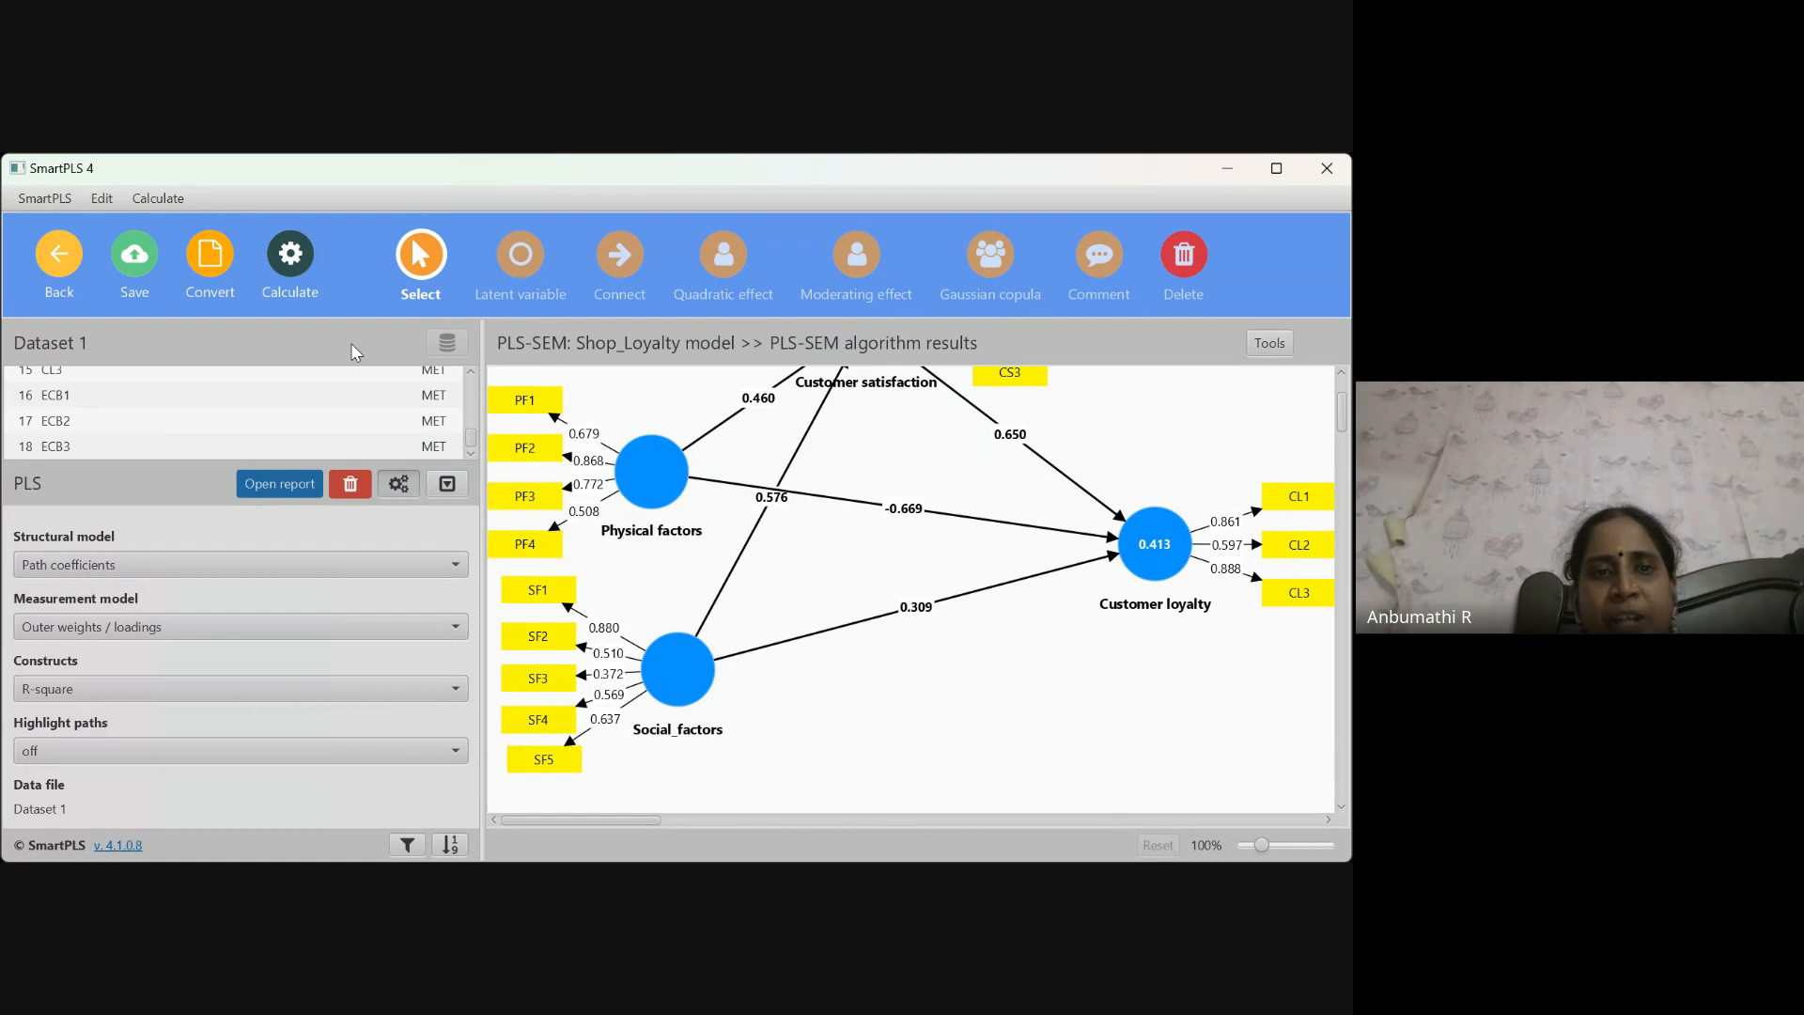
pyautogui.click(351, 342)
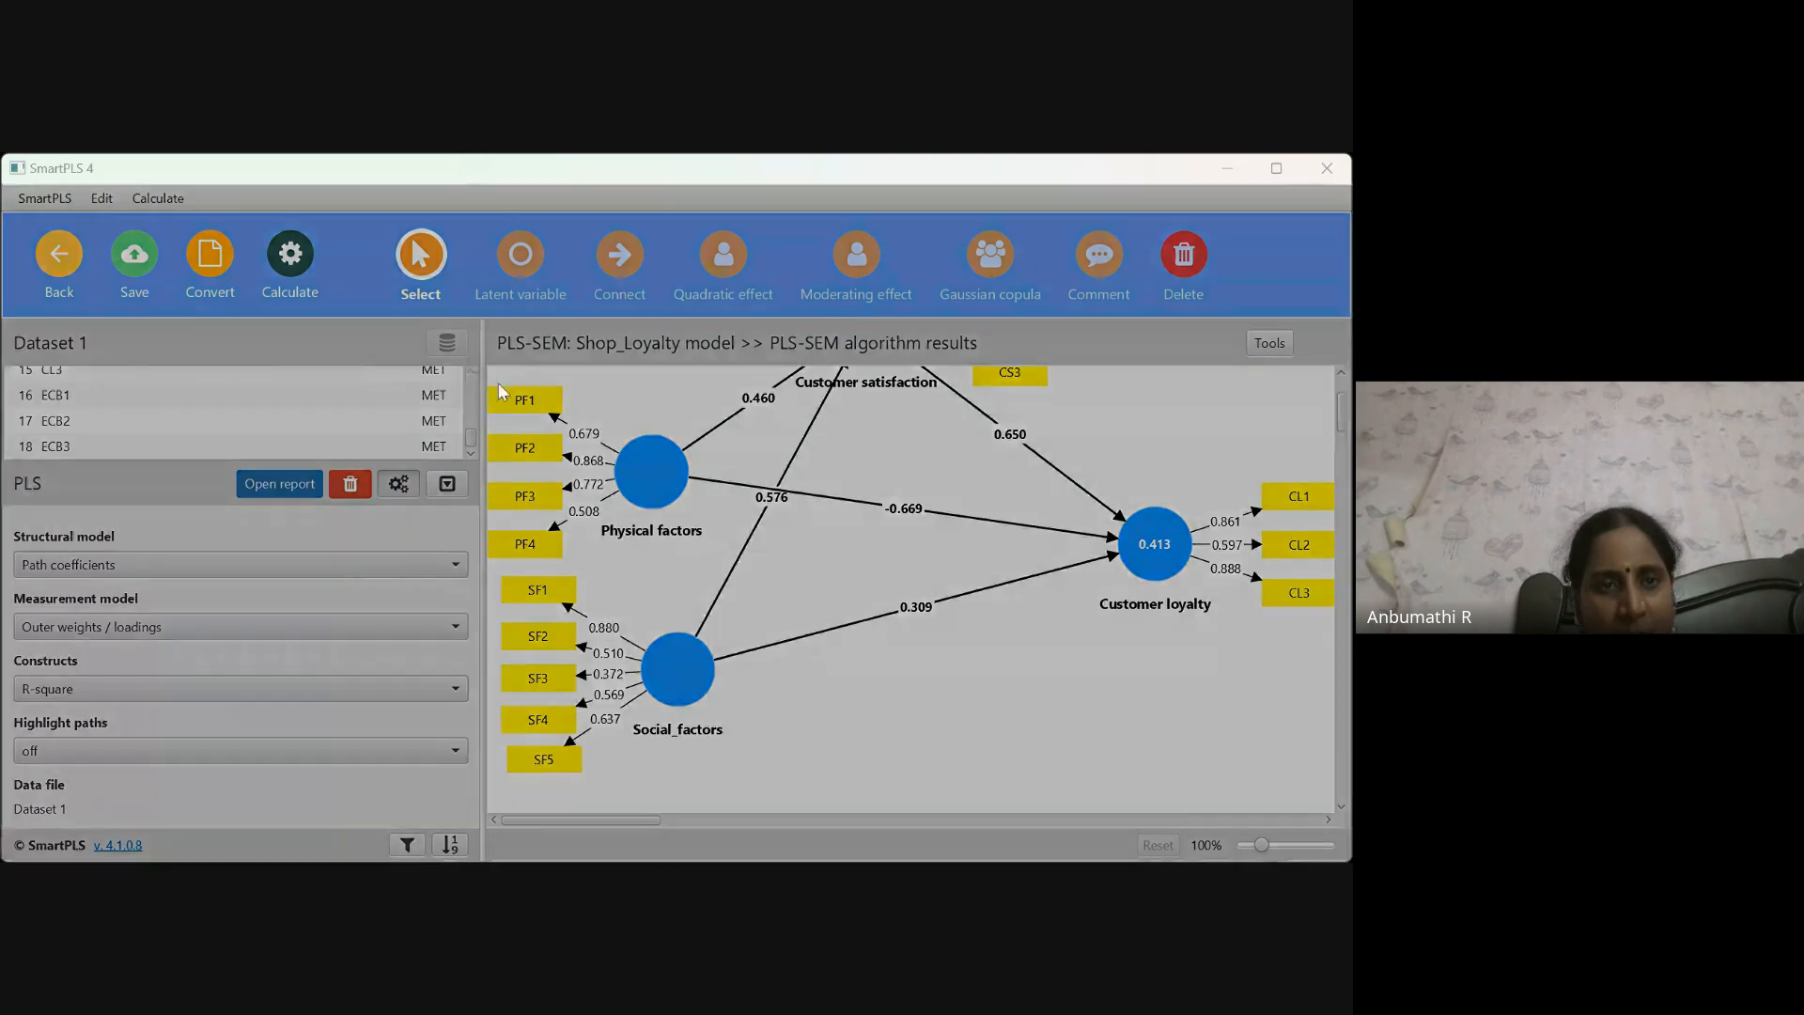
pyautogui.click(972, 178)
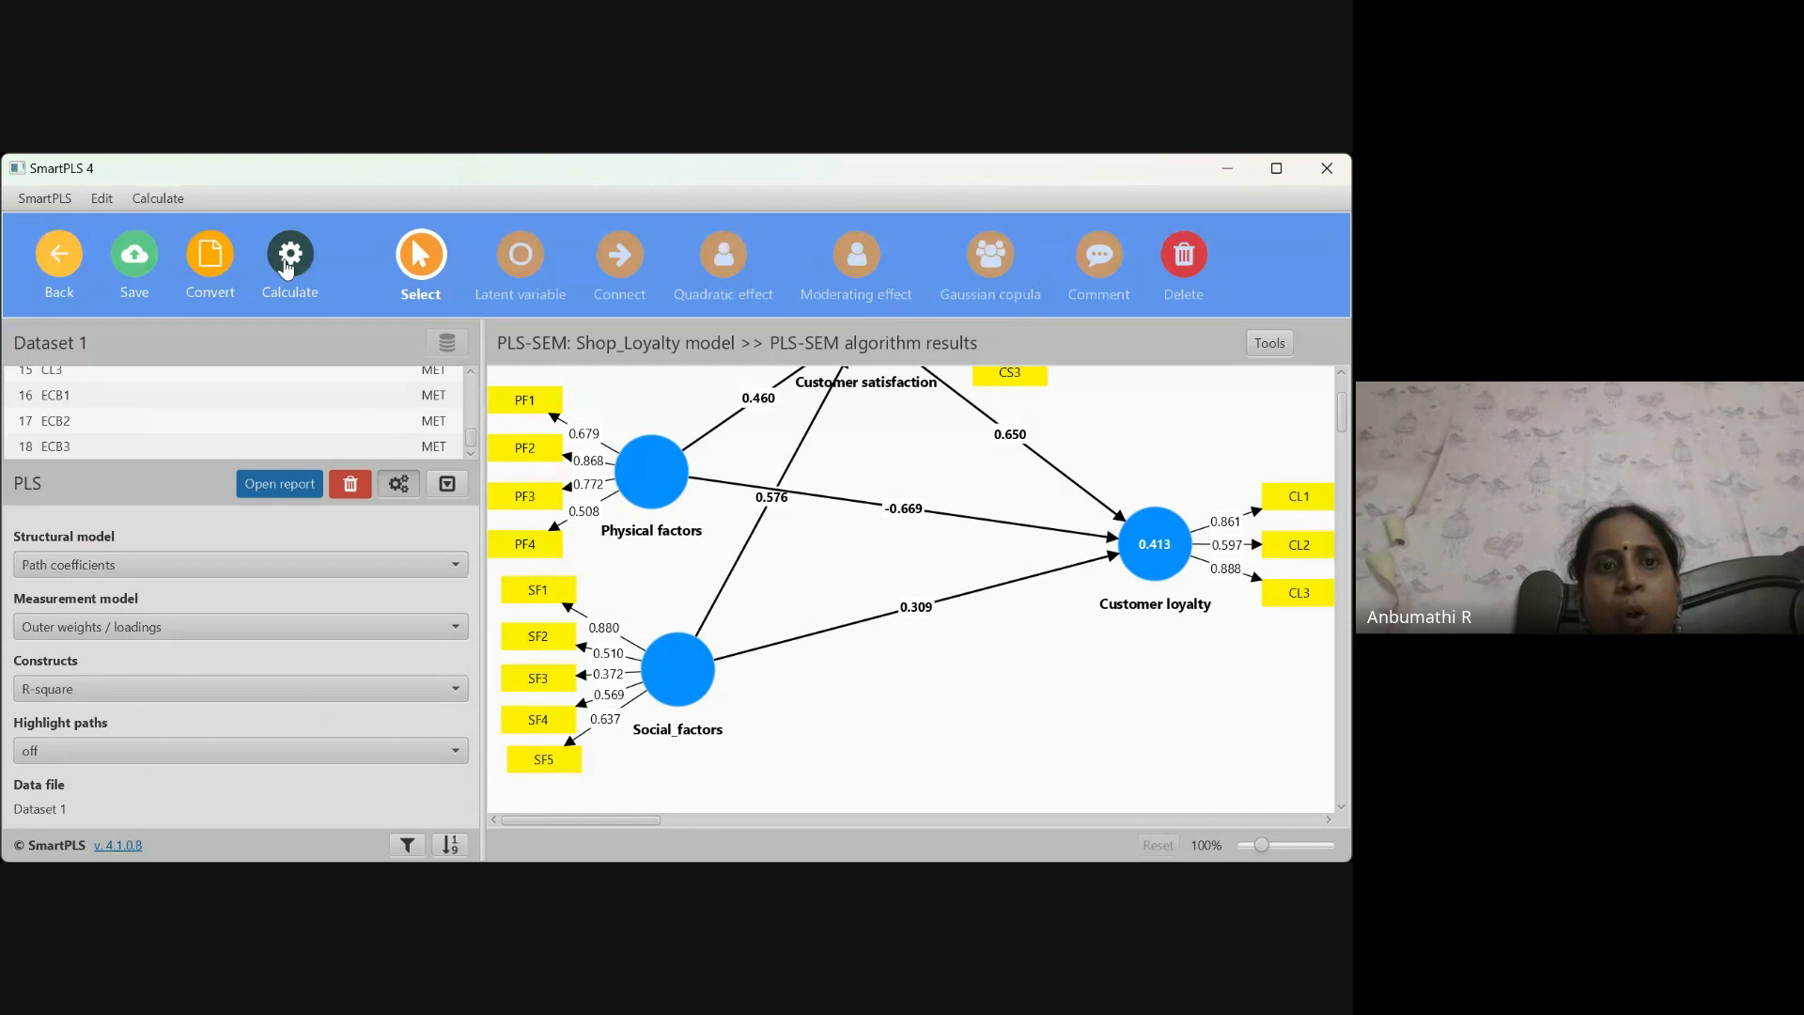
pyautogui.click(335, 346)
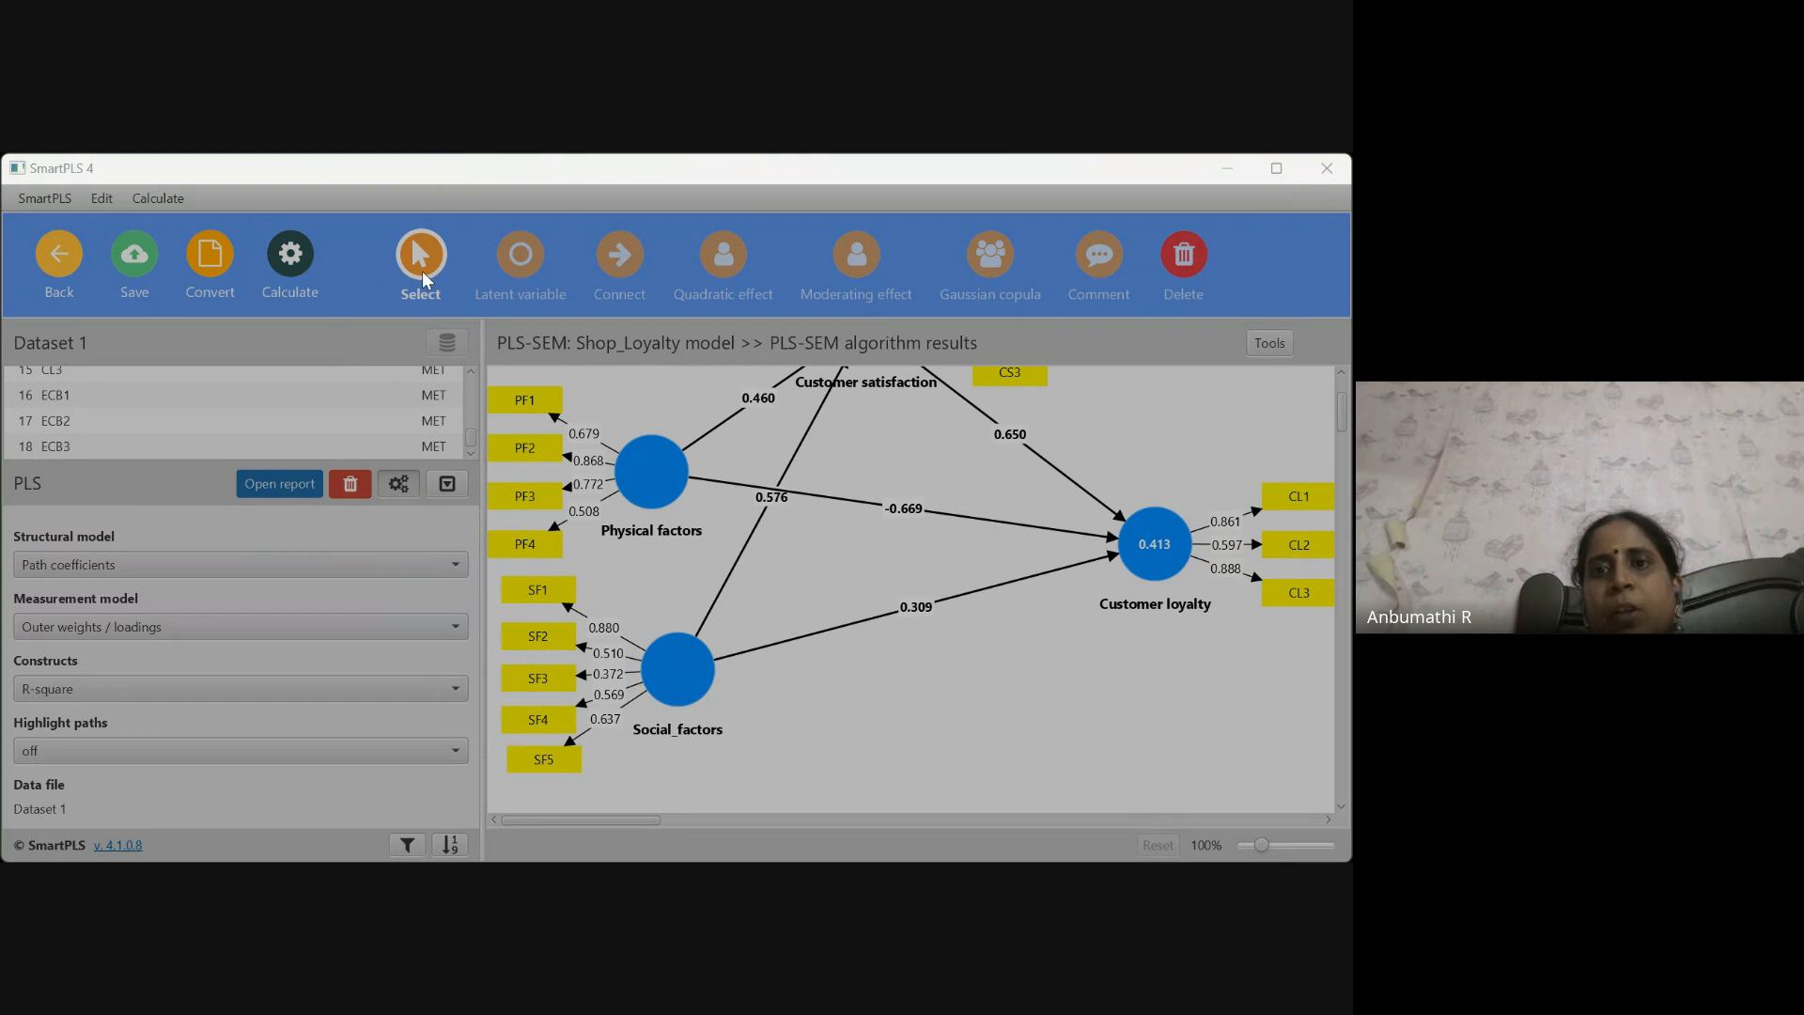
pyautogui.click(979, 183)
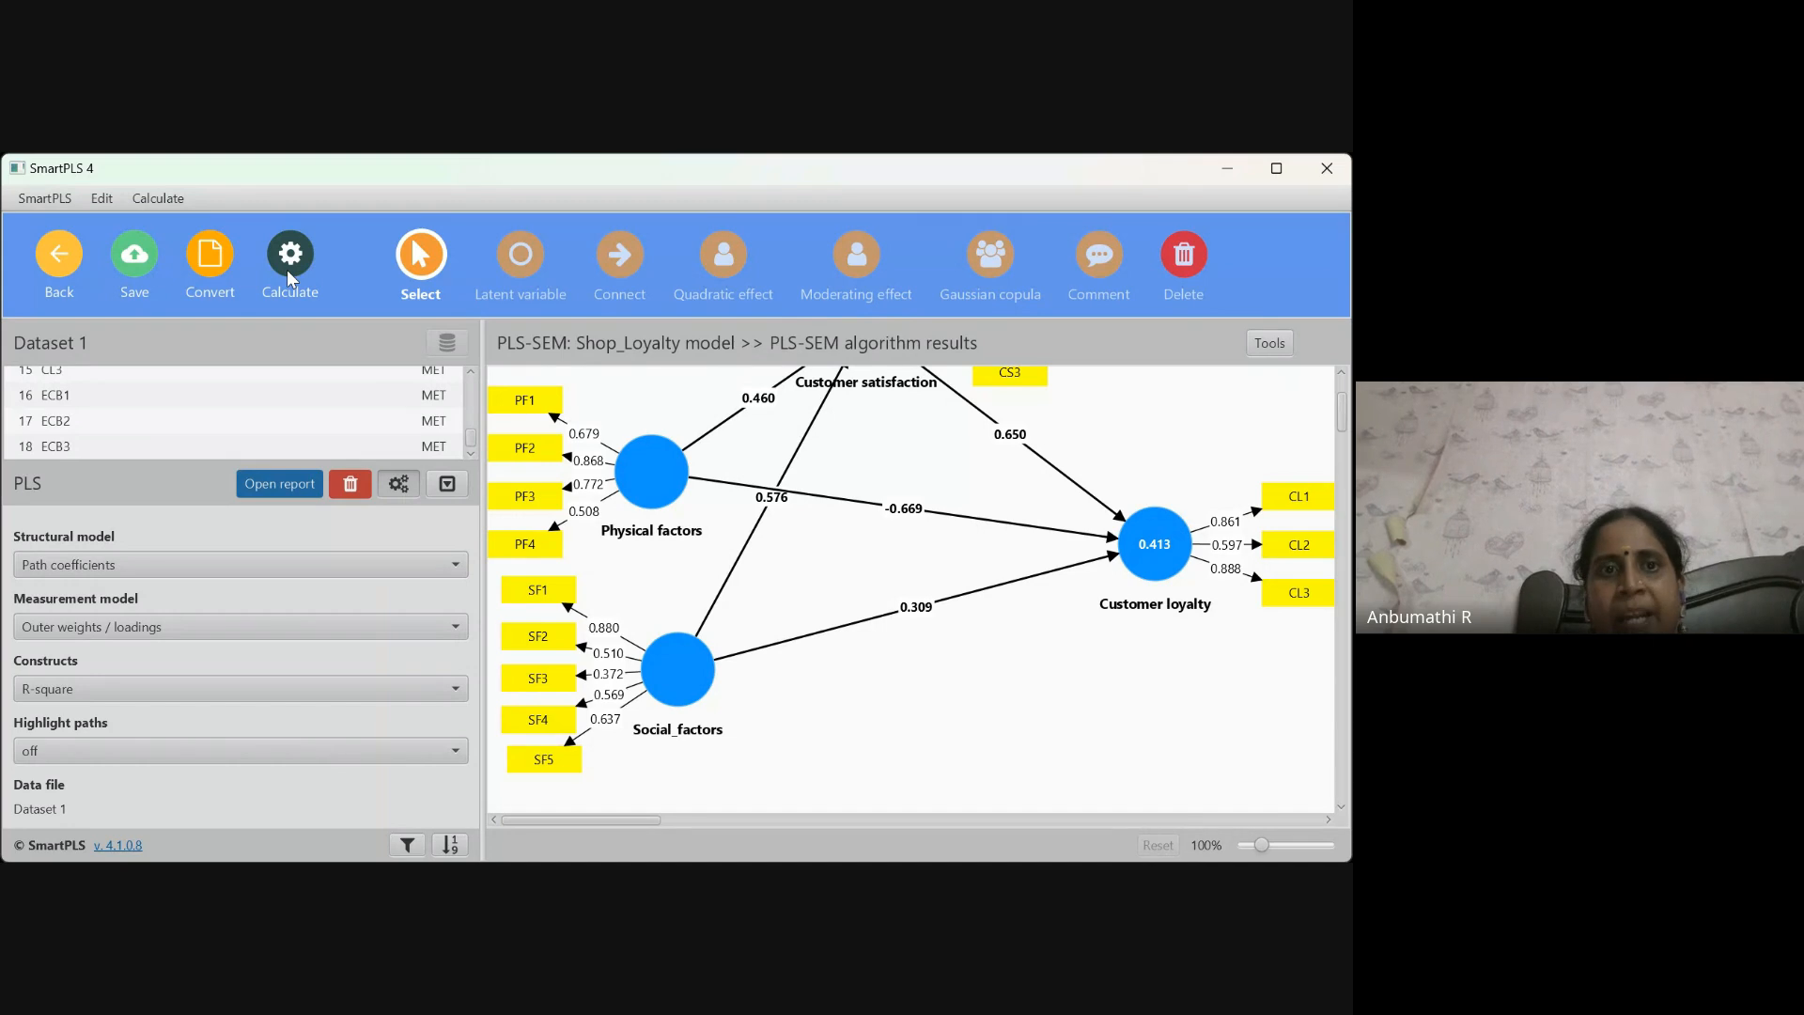
# Run Bootstrapping on the Shop_Loyalty model and look over the P values on the paths and indicators in the graphical output
pyautogui.click(360, 358)
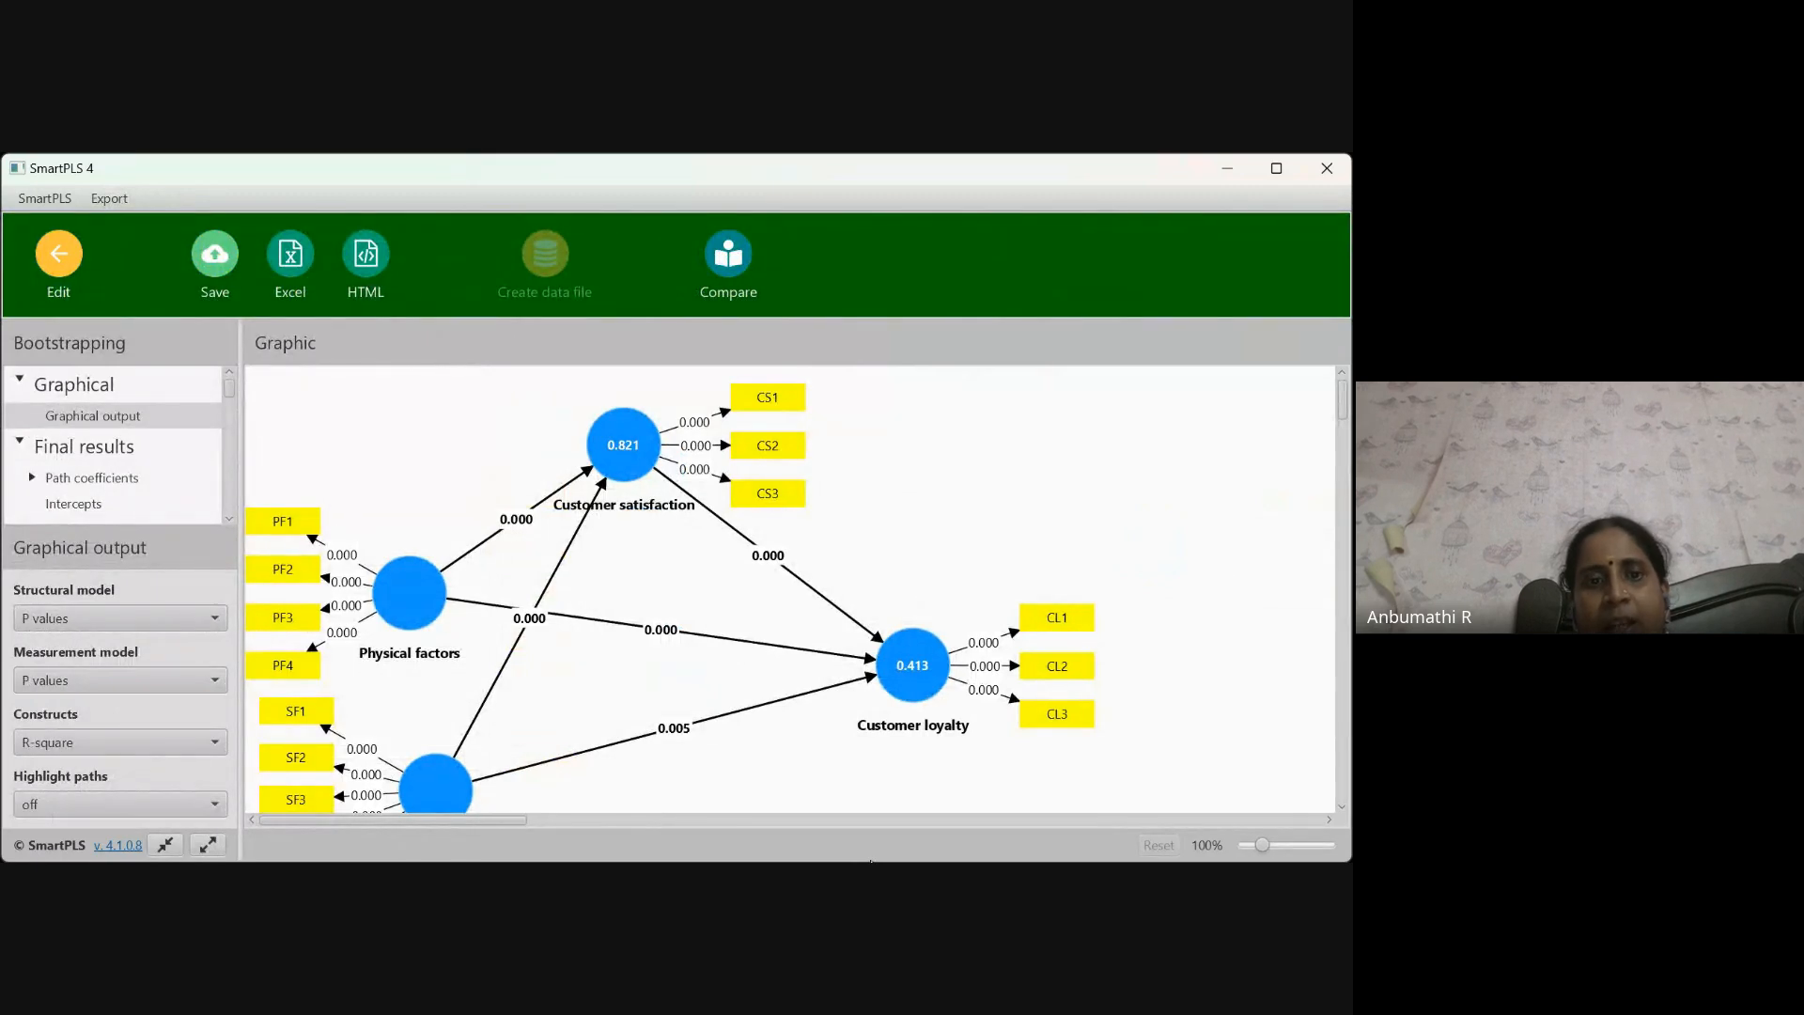
pyautogui.scroll(-3, 790, 589)
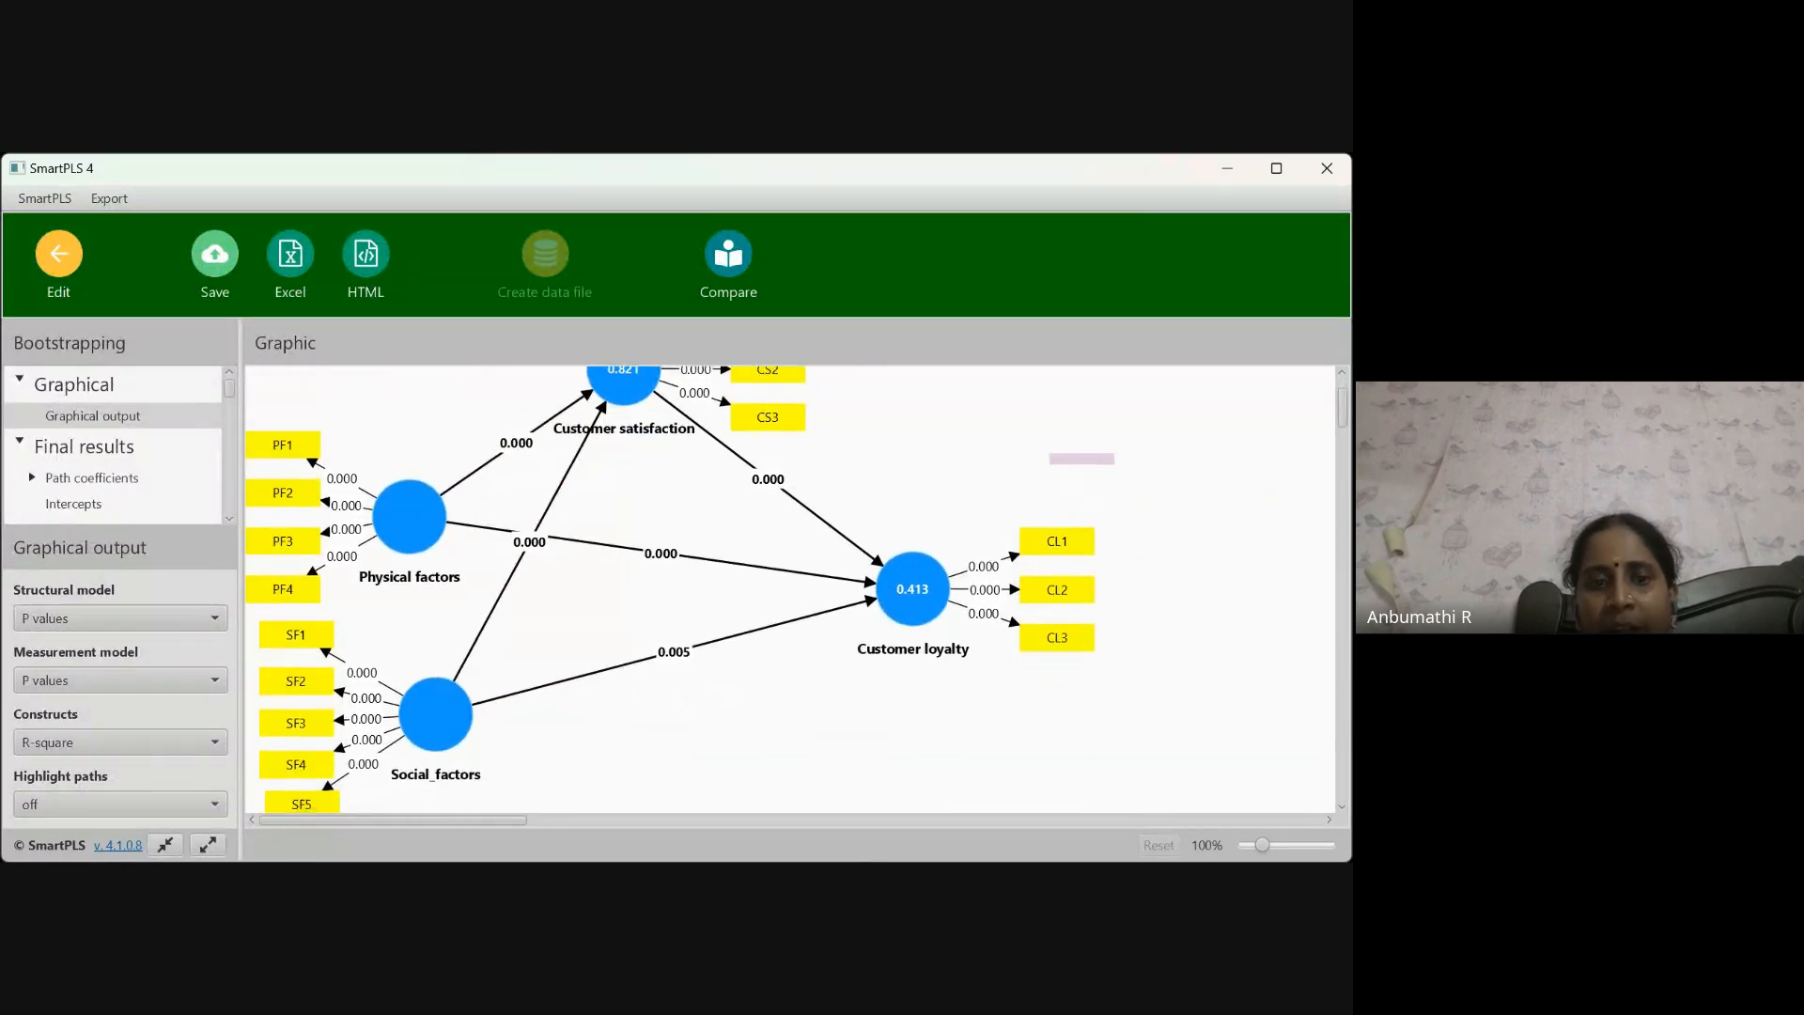
pyautogui.scroll(1, 790, 589)
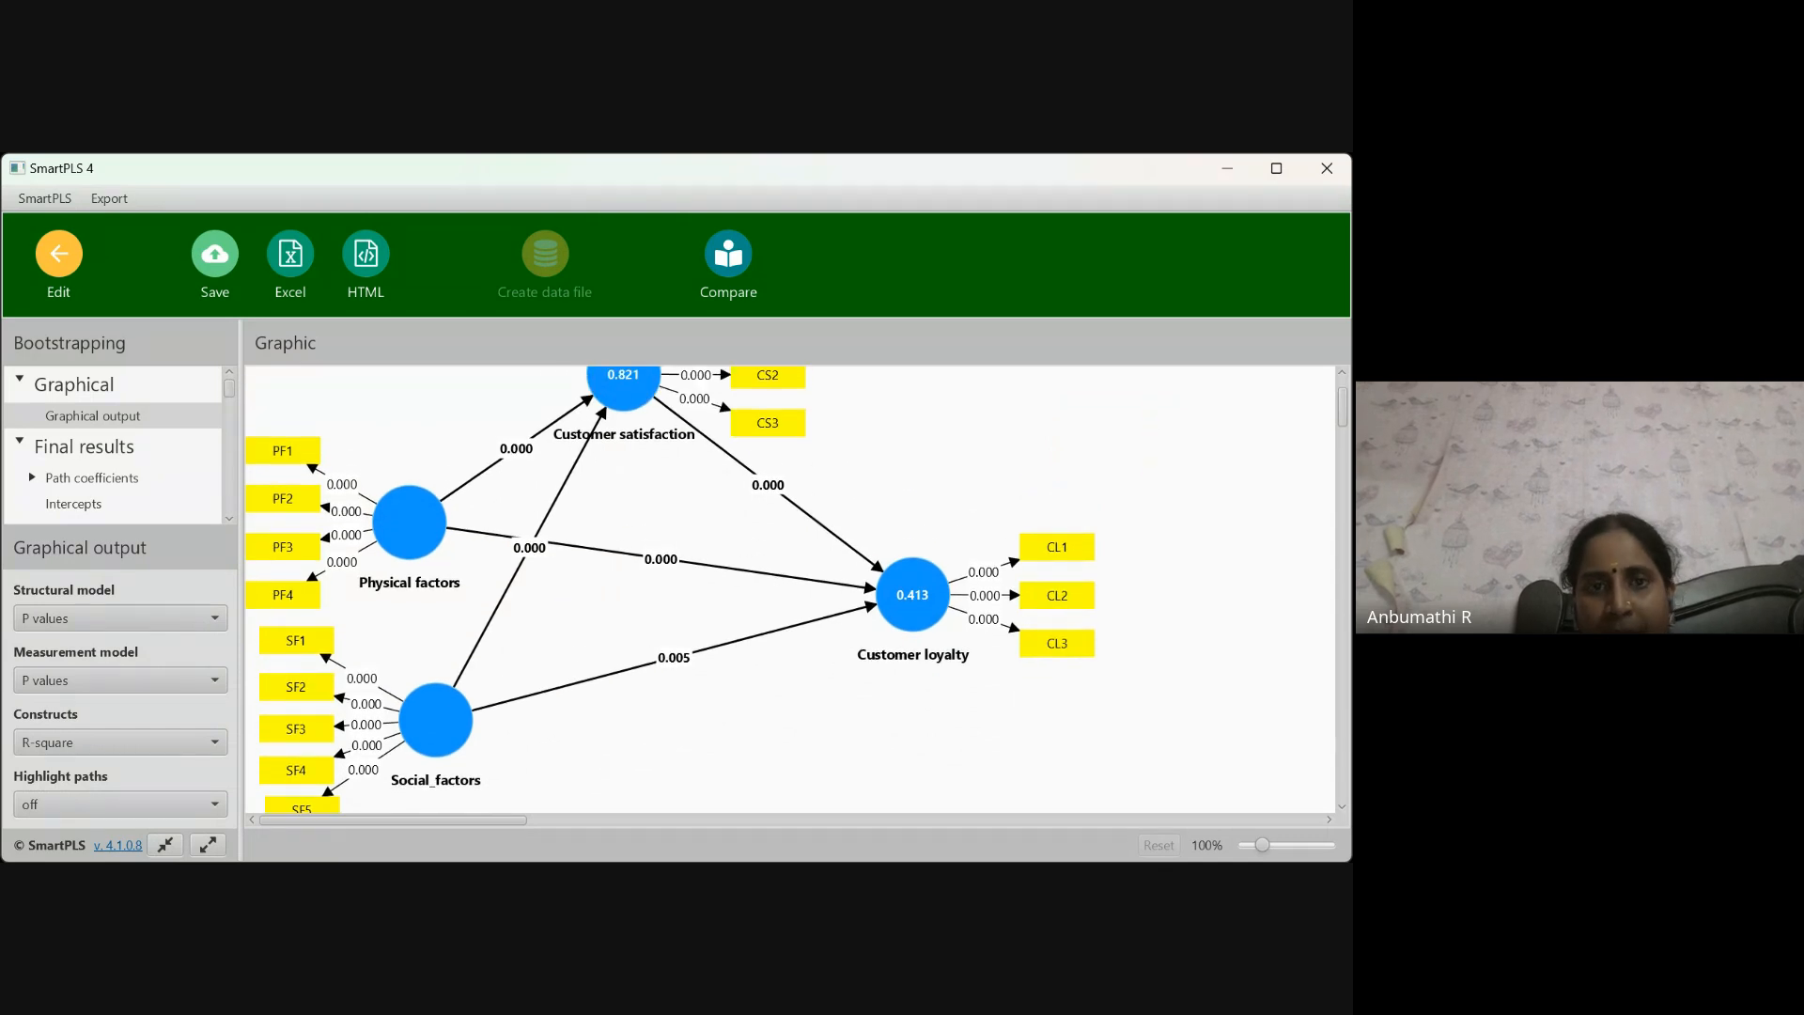
pyautogui.scroll(1, 789, 589)
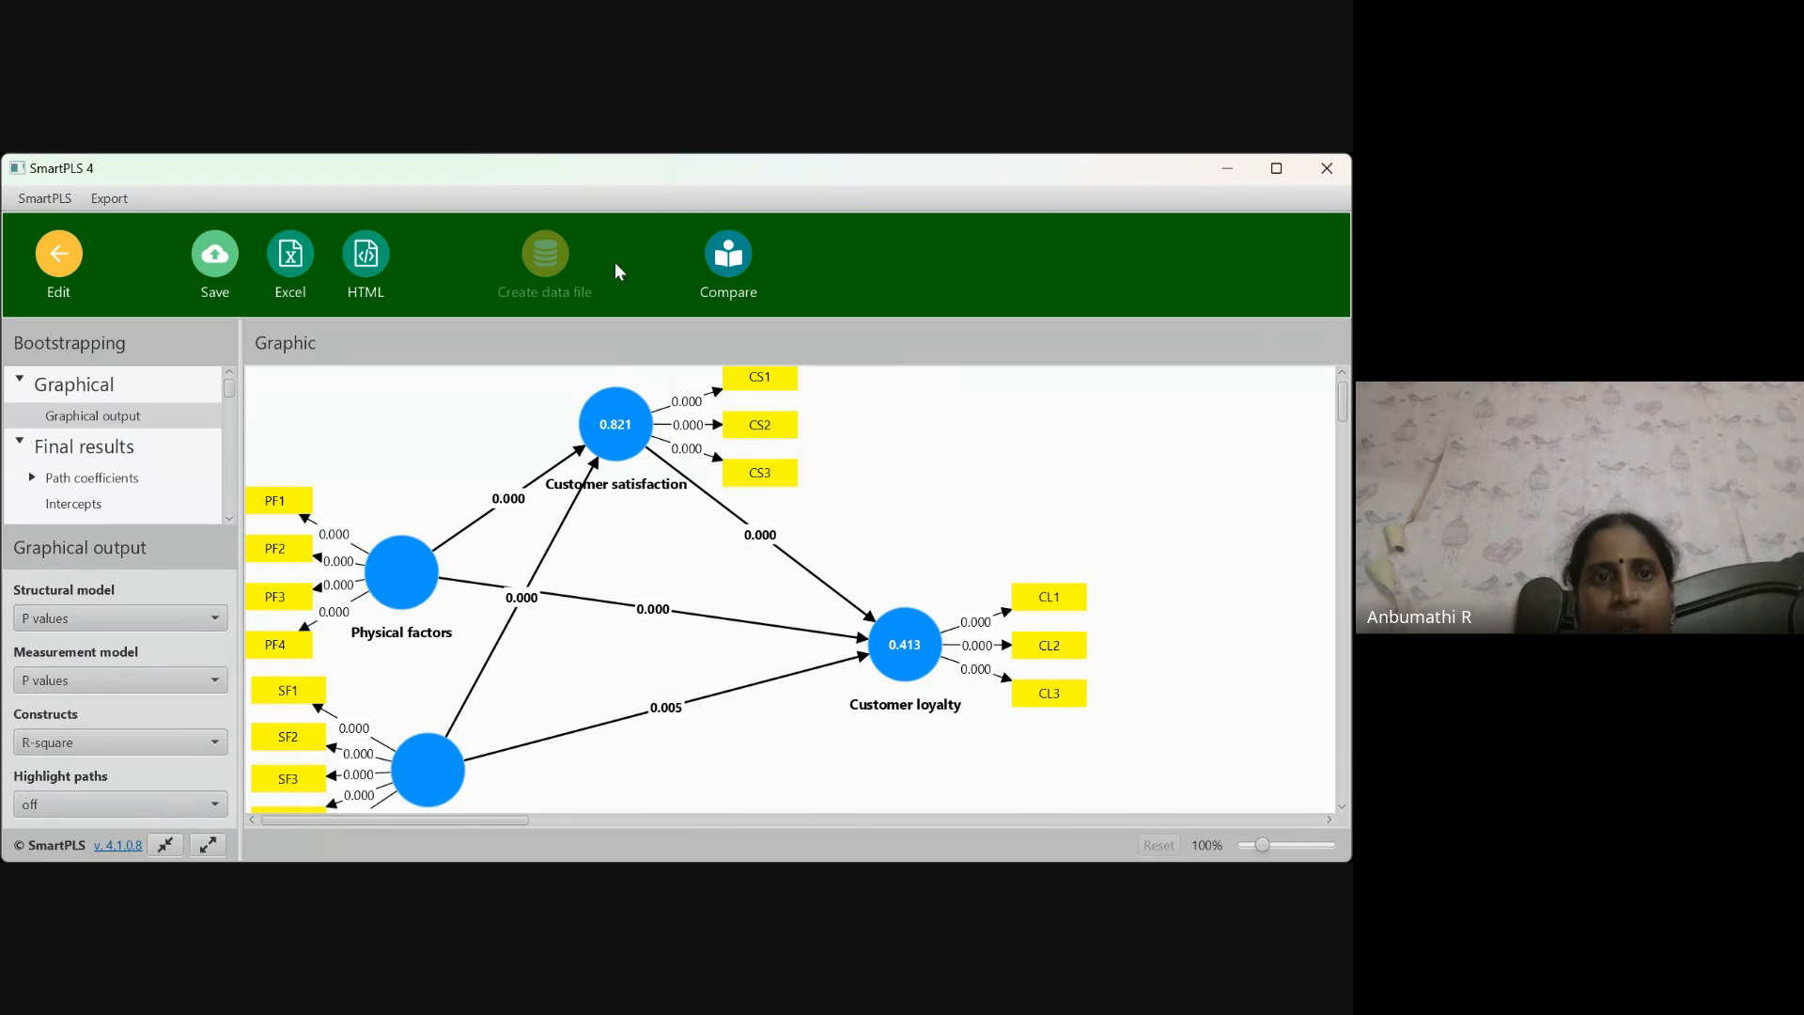
# Export the bootstrapping report to Excel
pyautogui.click(288, 262)
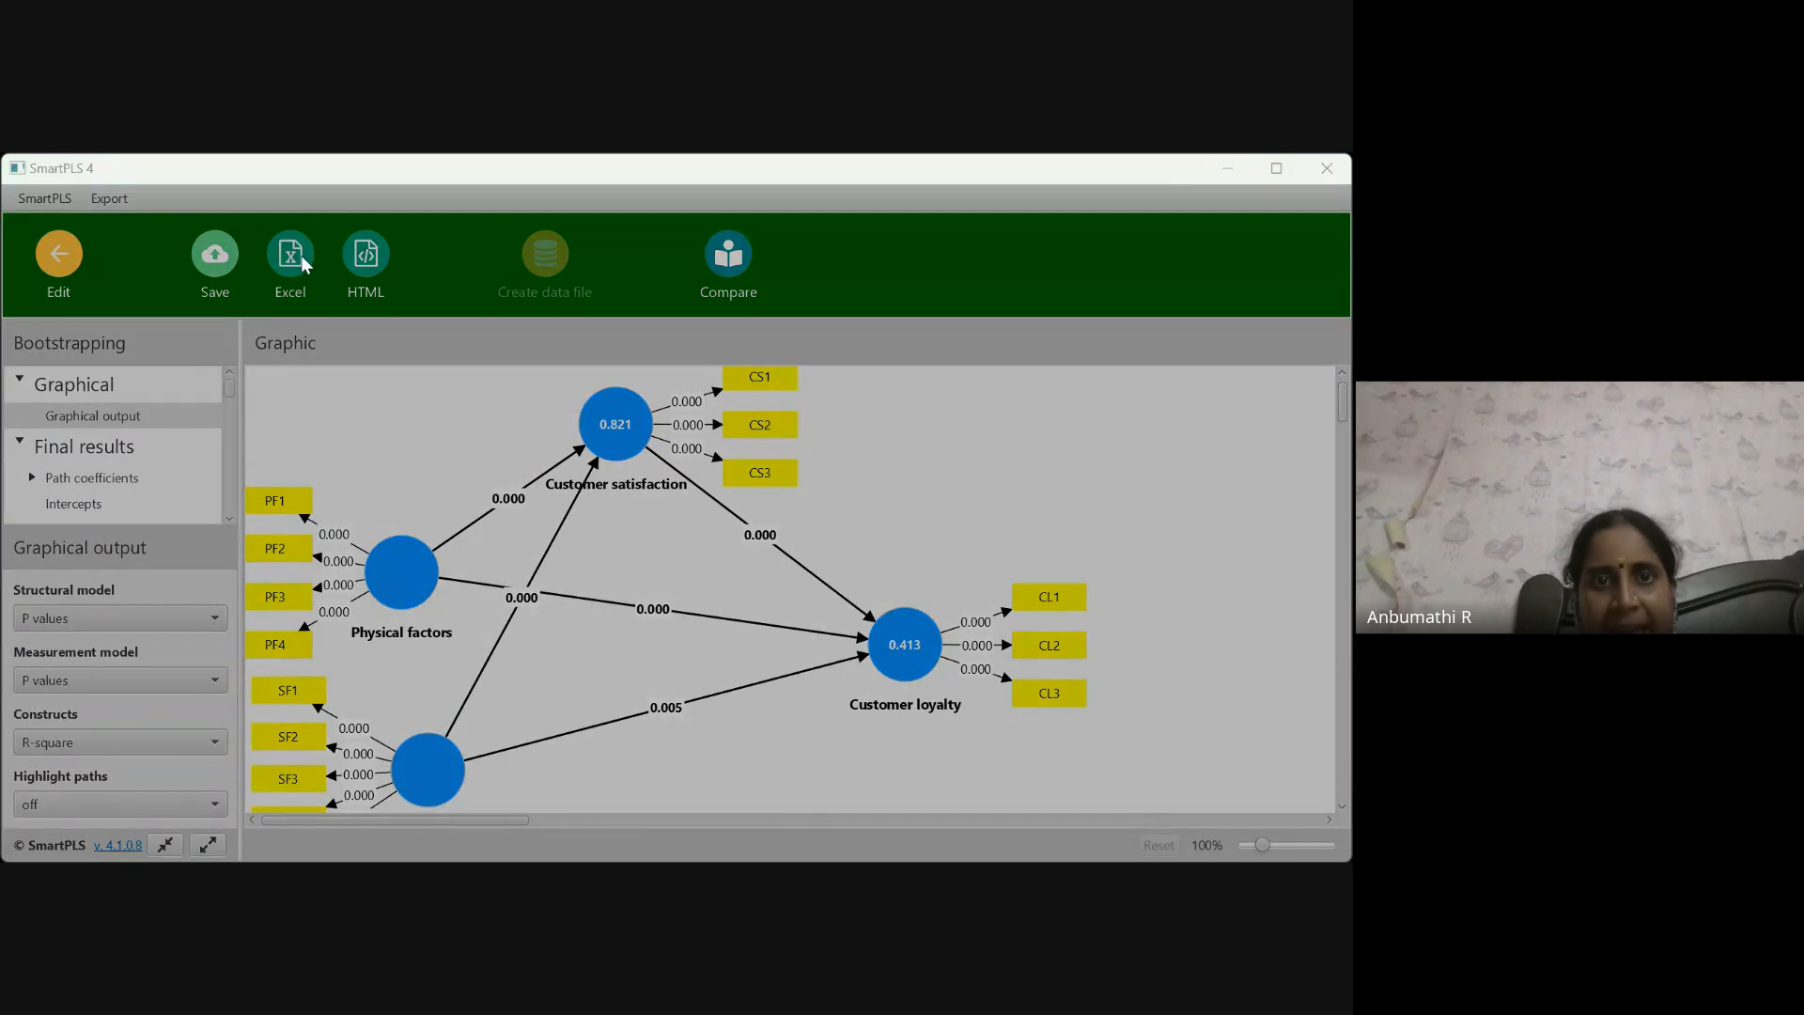
pyautogui.click(922, 675)
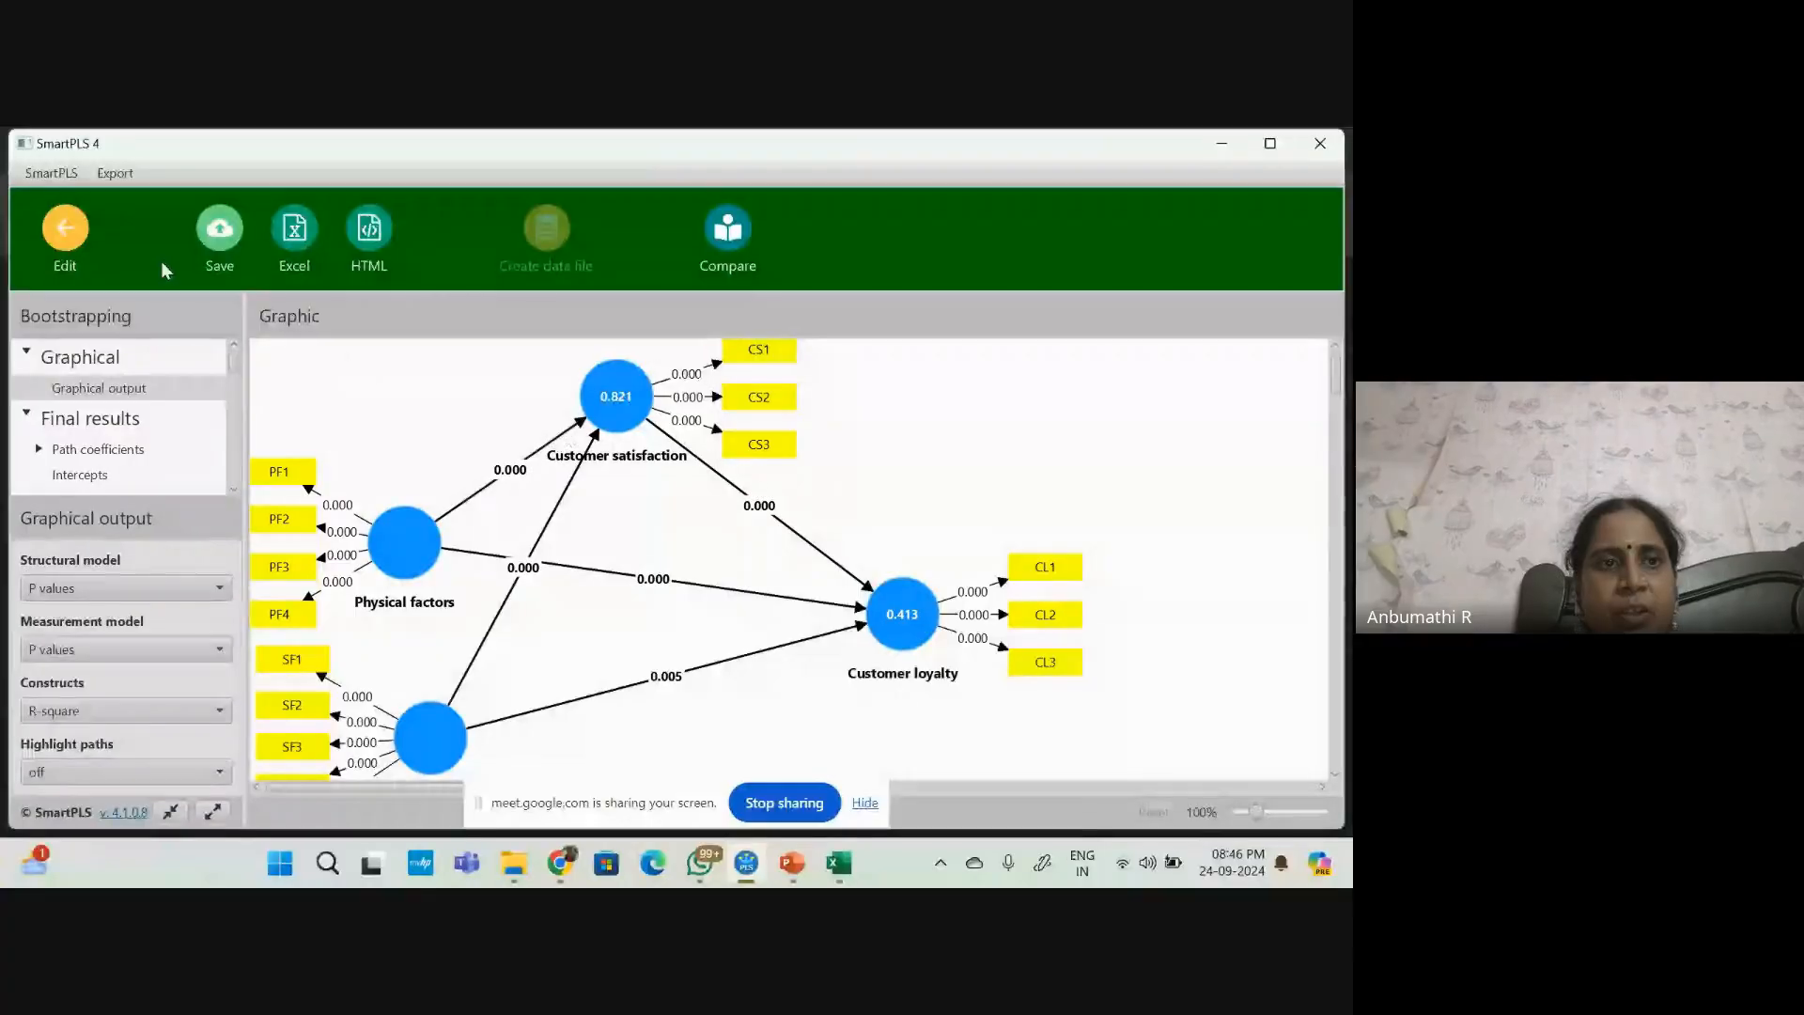
# Return from the bootstrapping report to the model and open the Bootstrapping calculation settings again
pyautogui.click(58, 249)
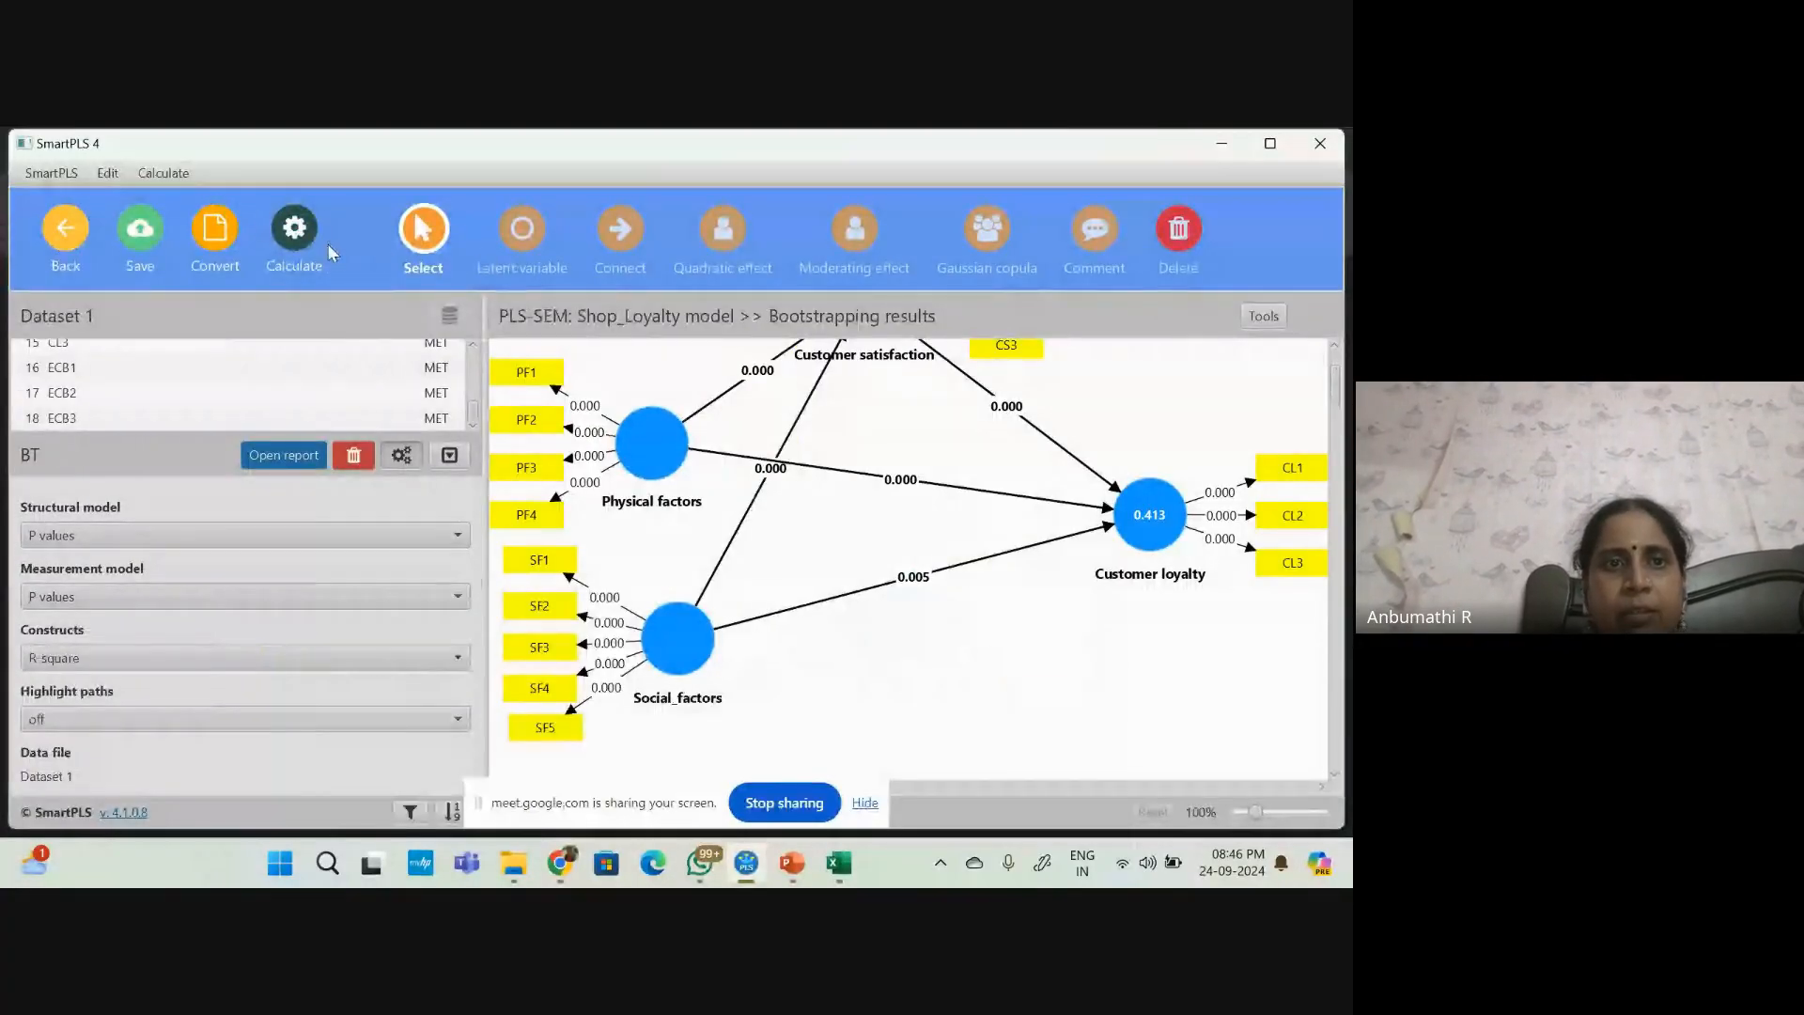
pyautogui.click(293, 235)
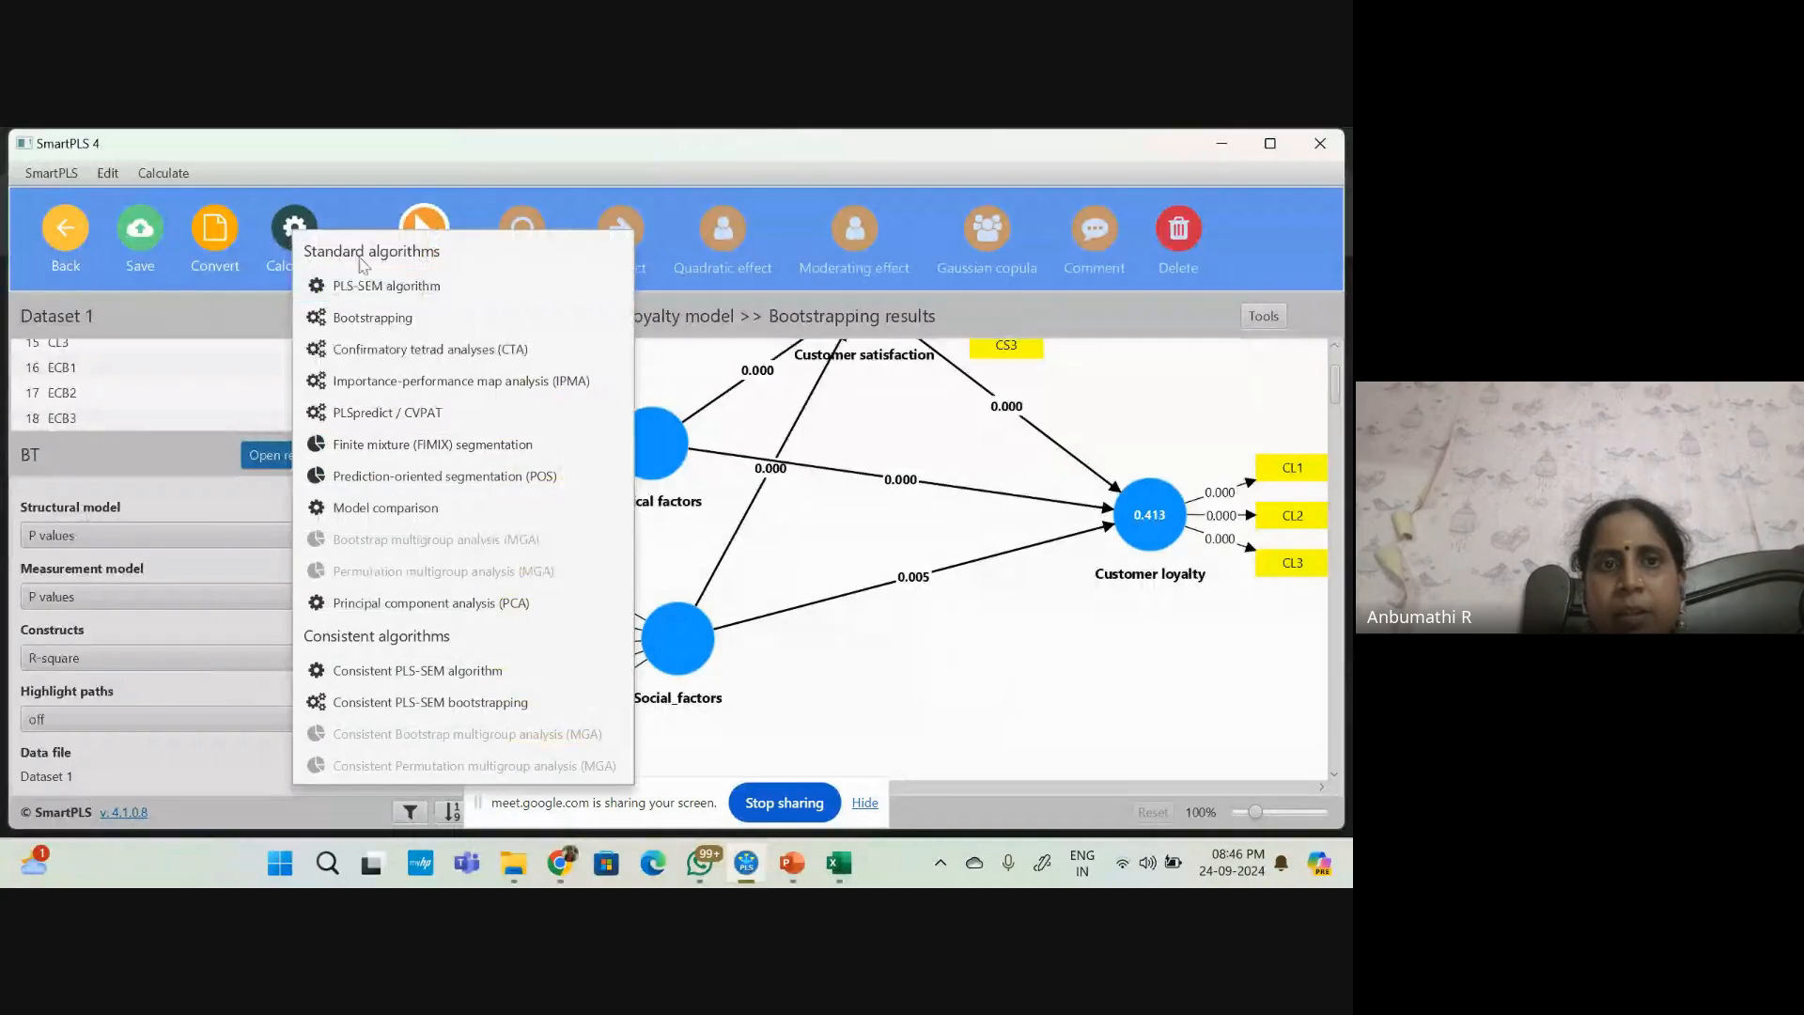
pyautogui.click(376, 320)
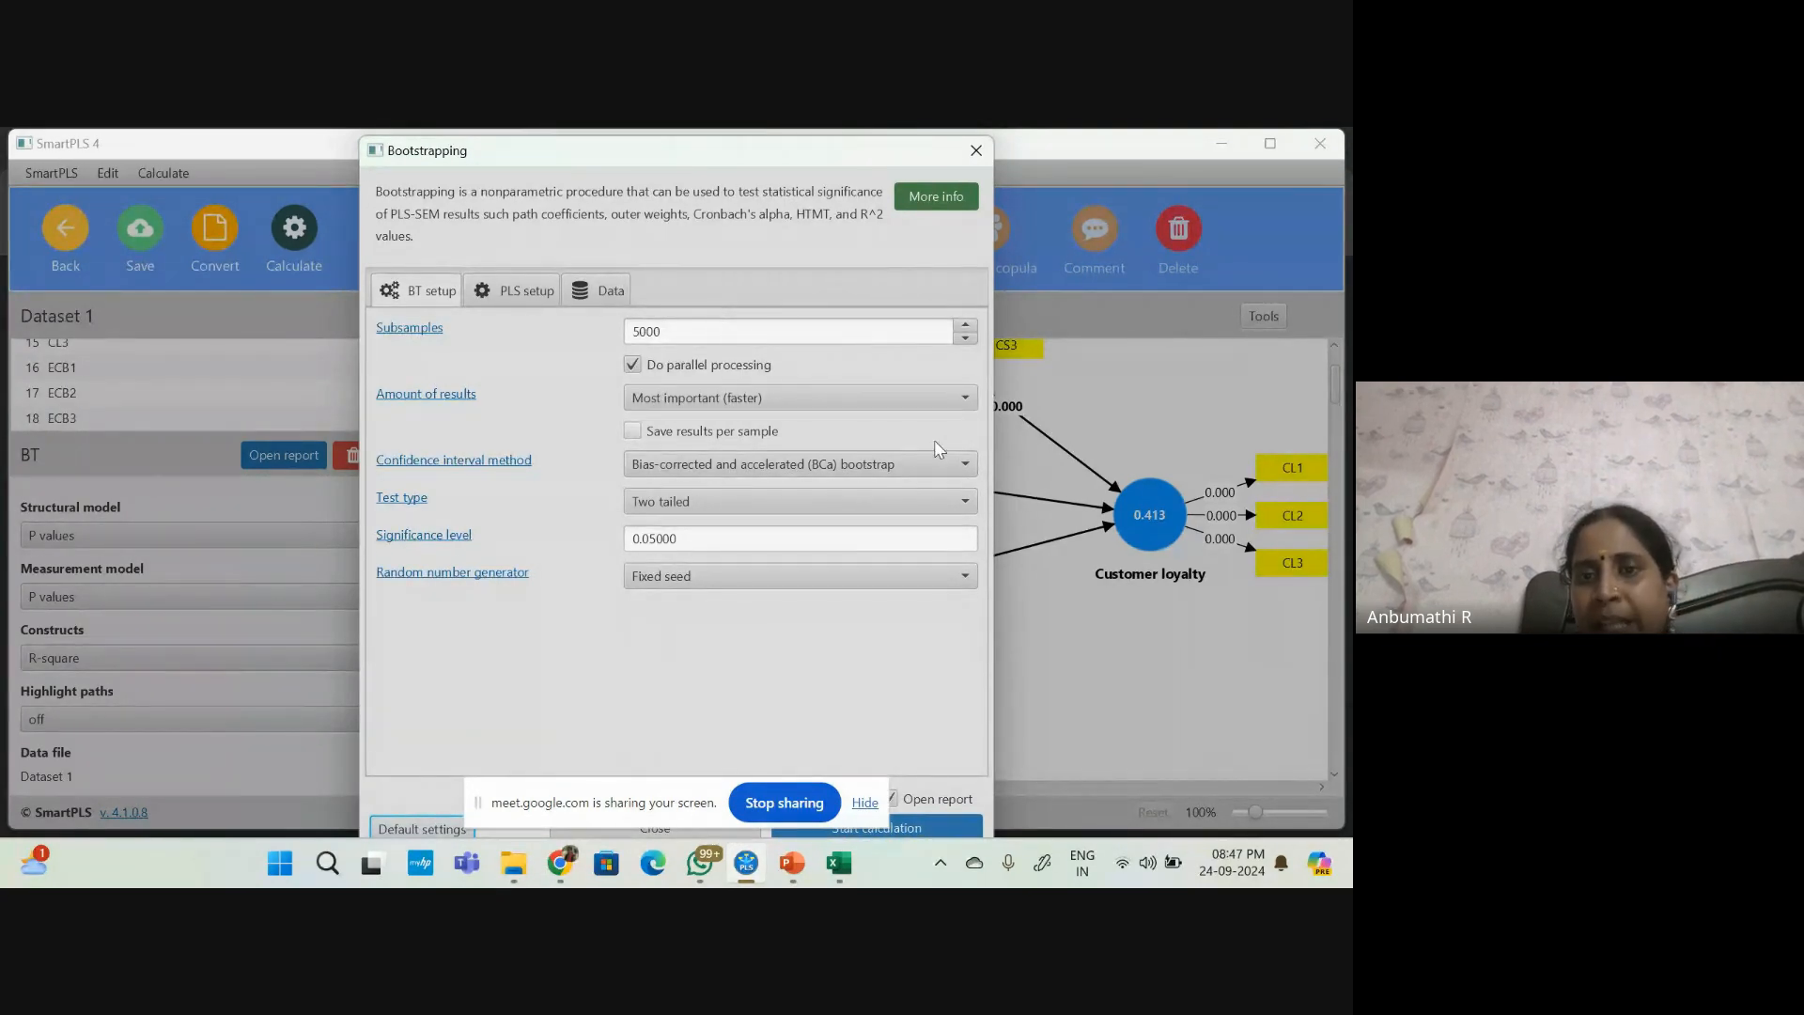
# Try Percentile bootstrap as the confidence interval method, and restore Bias-corrected and accelerated (BCa) bootstrap
pyautogui.click(949, 463)
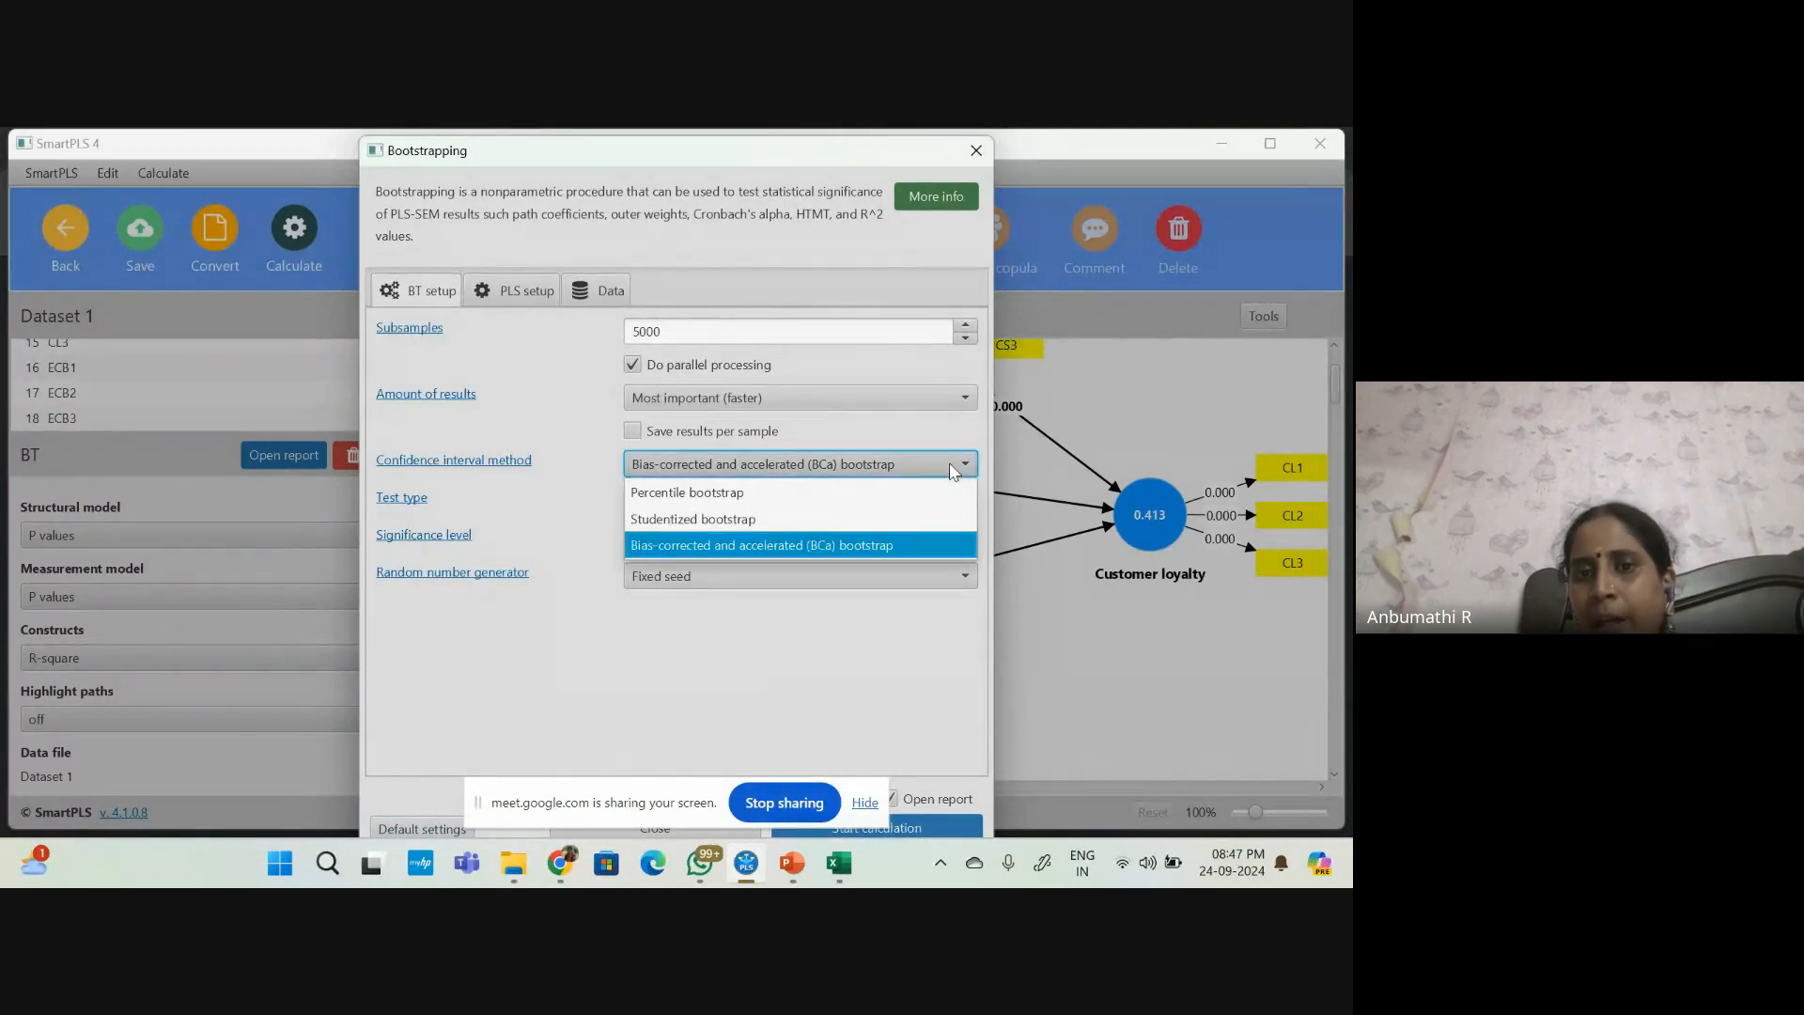
pyautogui.click(709, 495)
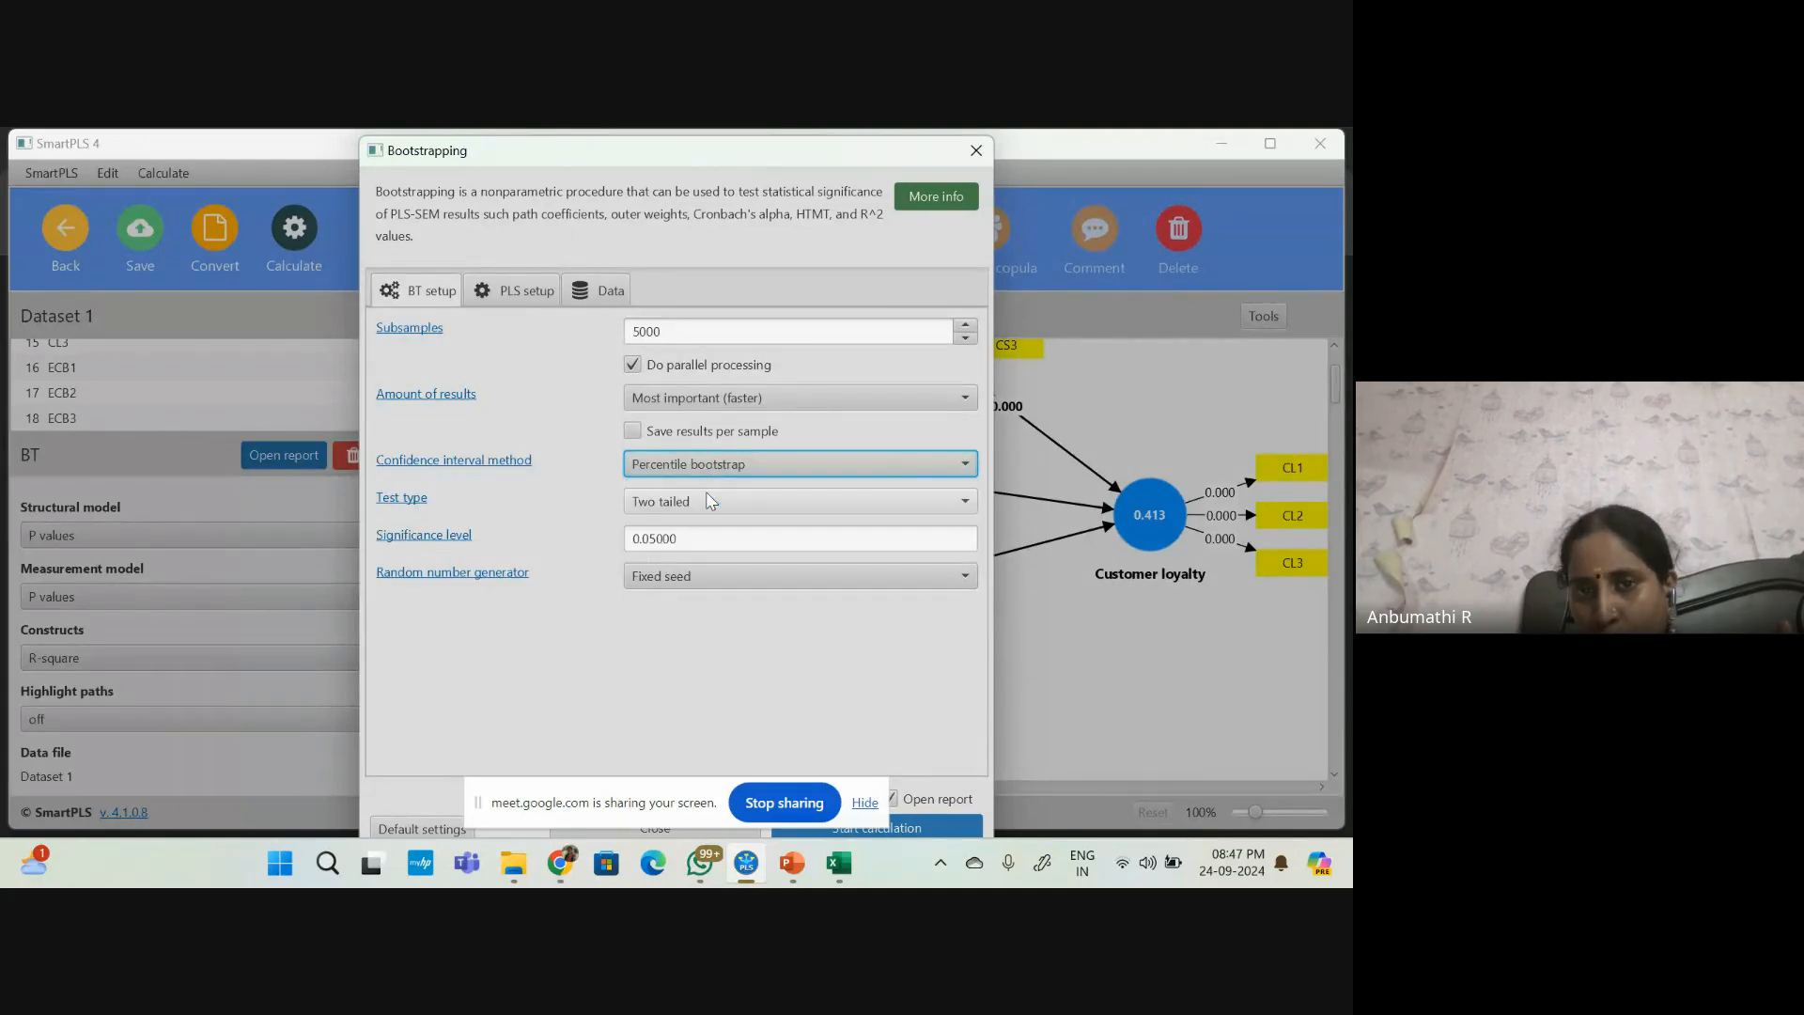
pyautogui.click(823, 461)
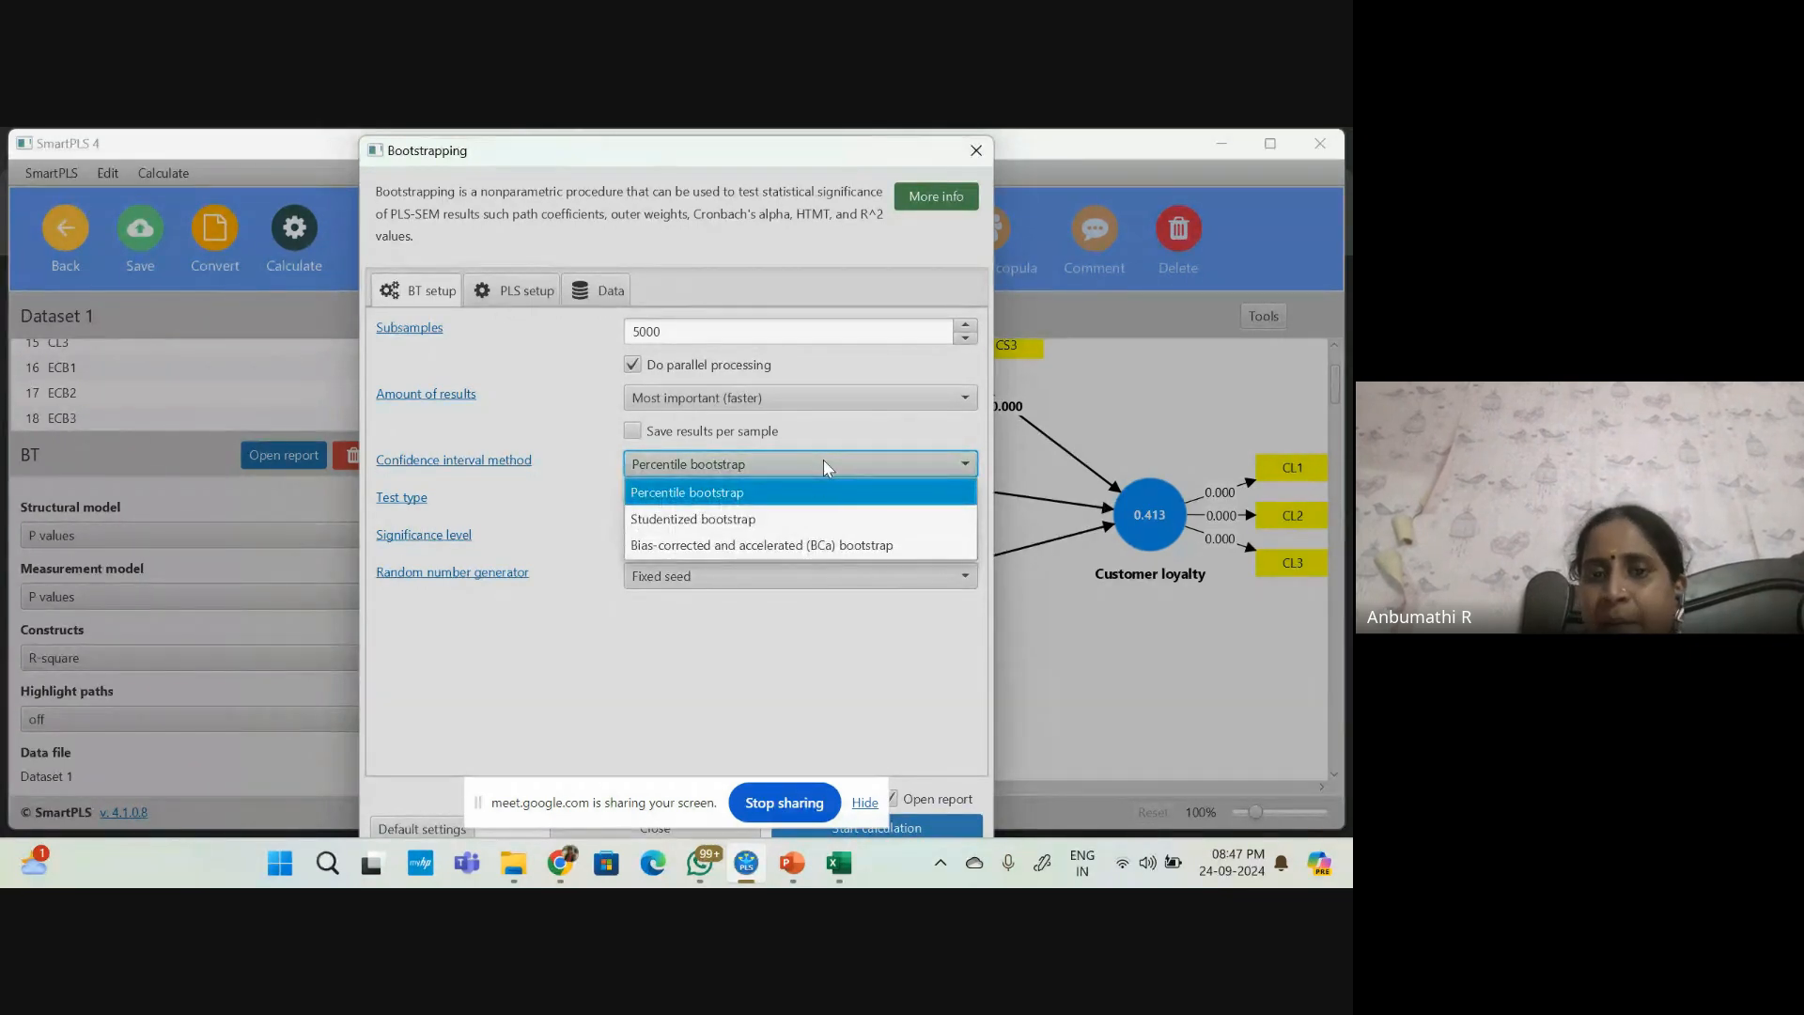
pyautogui.click(784, 550)
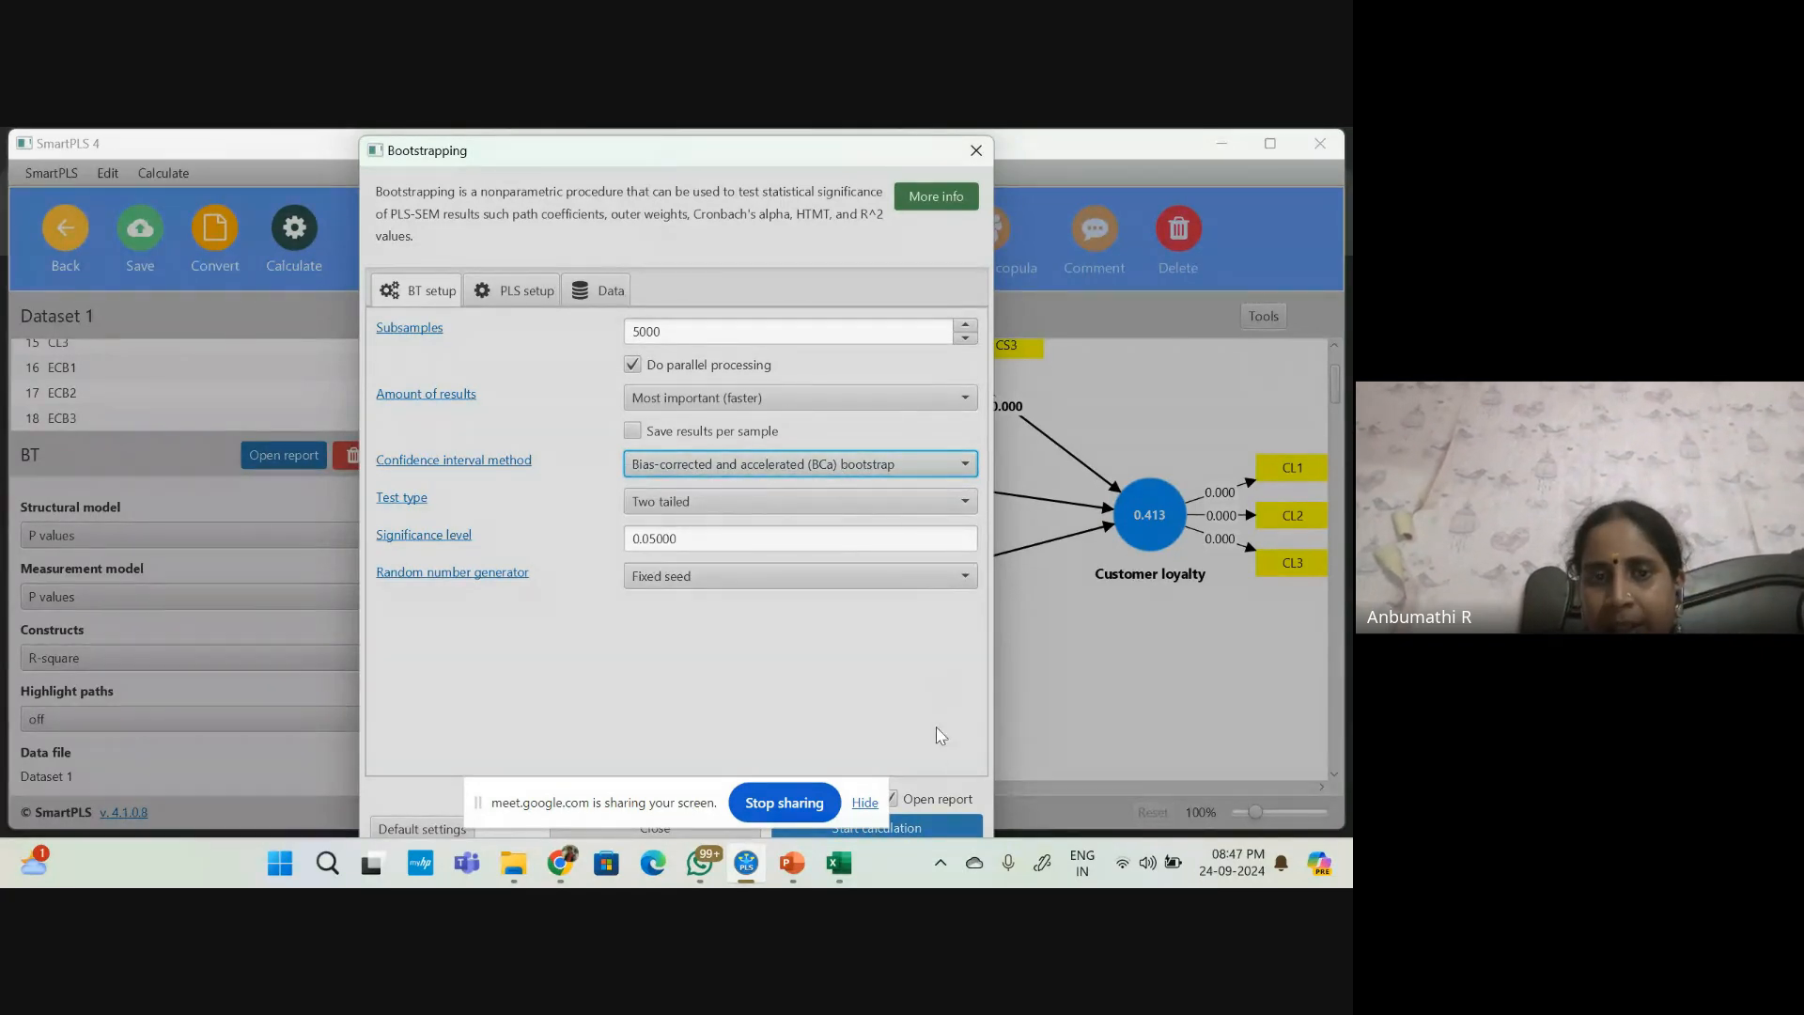
# Start the bootstrapping calculation with the chosen settings and hide the screen-sharing notice
pyautogui.click(935, 829)
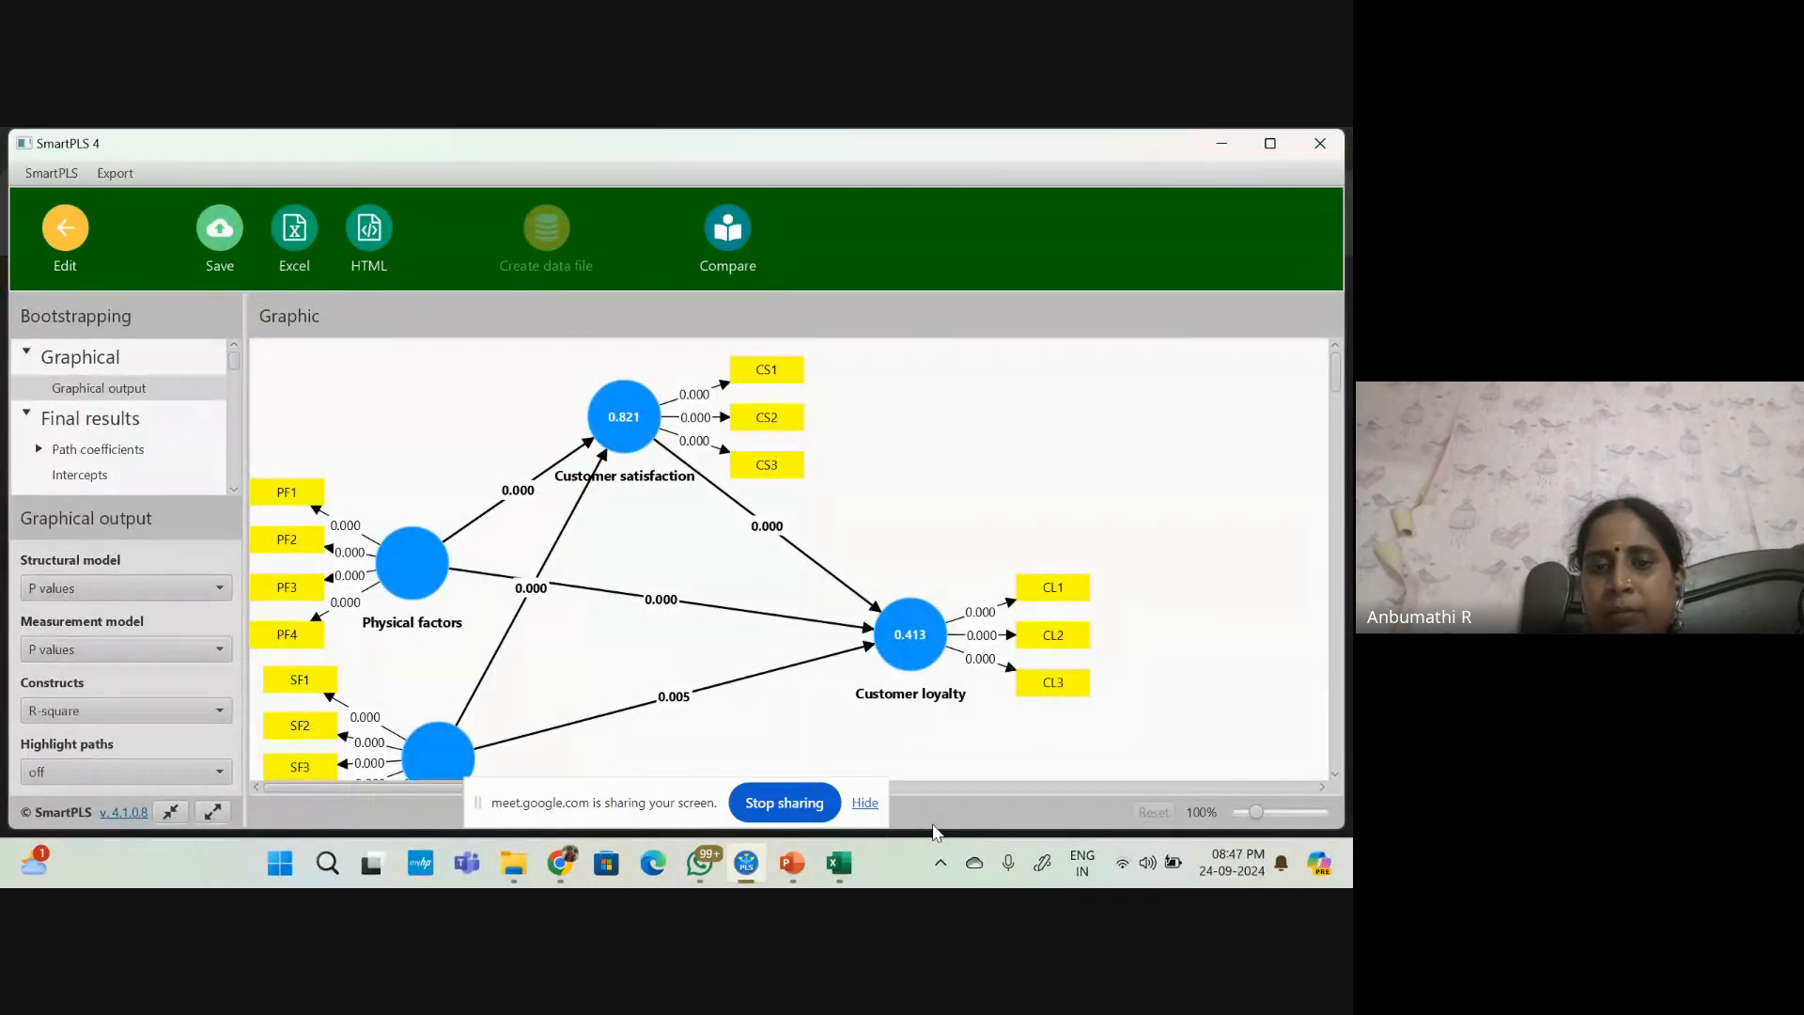
pyautogui.click(865, 803)
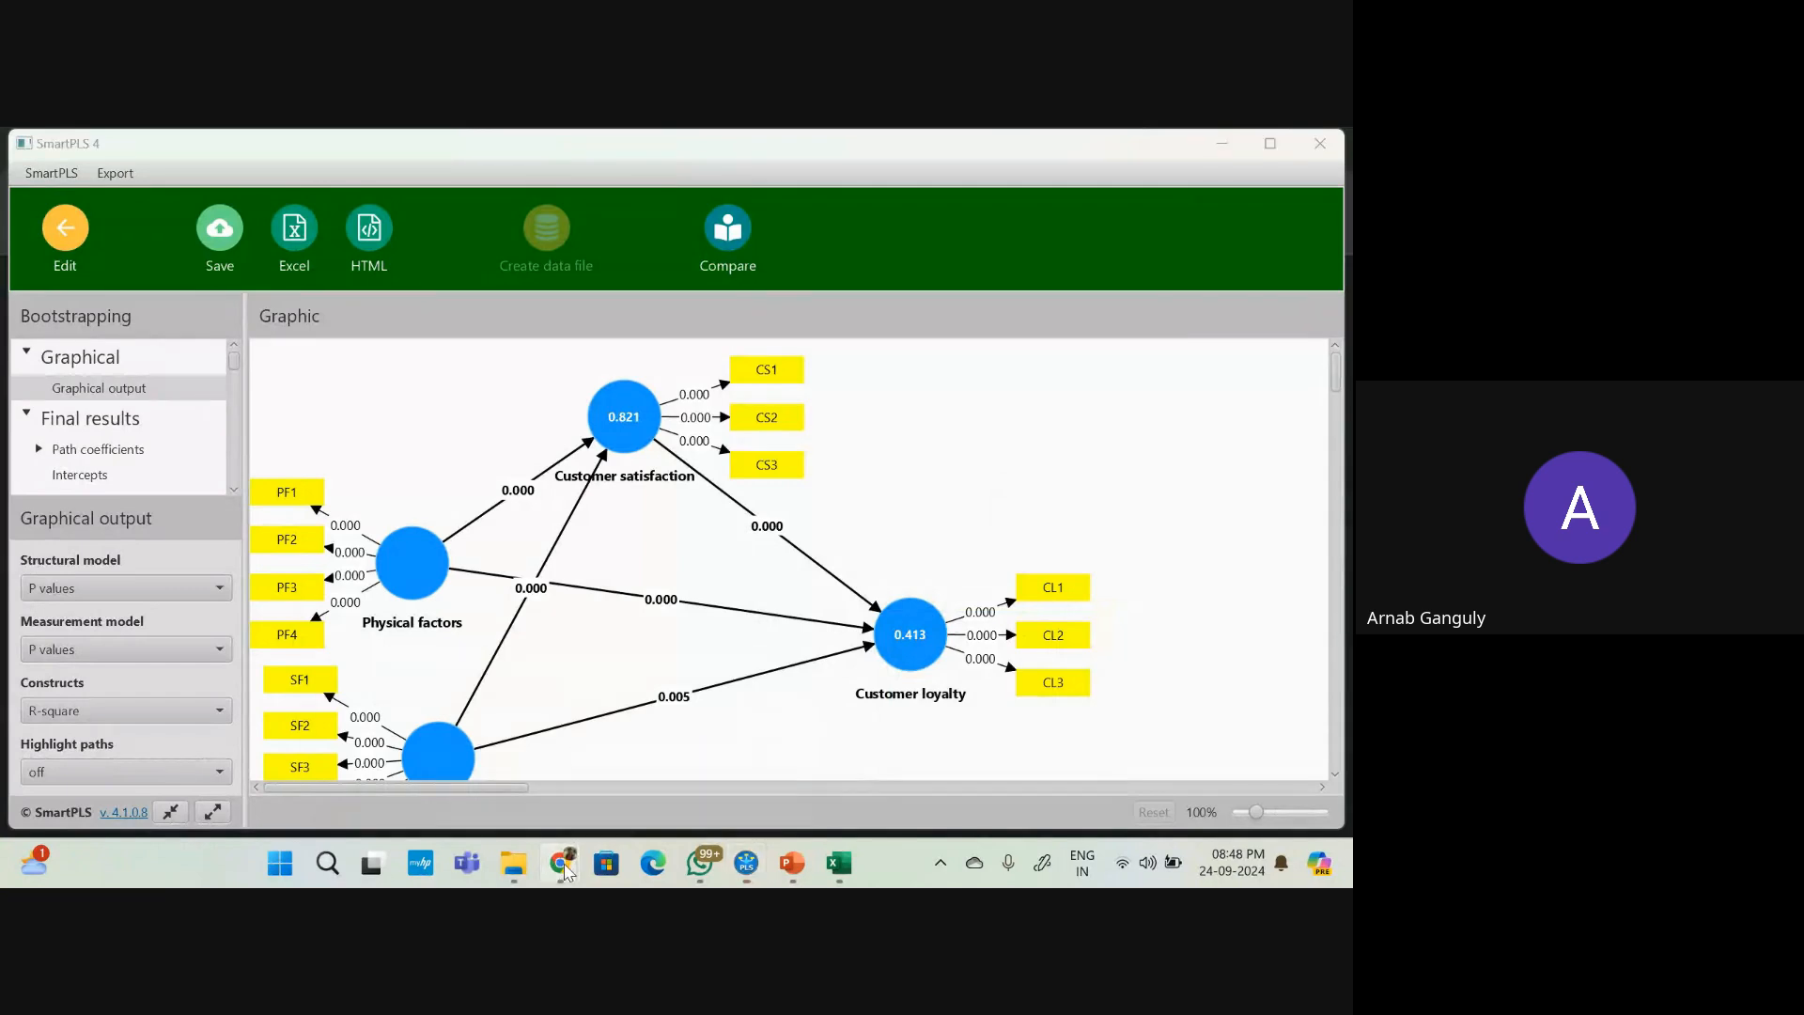
pyautogui.moveTo(560, 863)
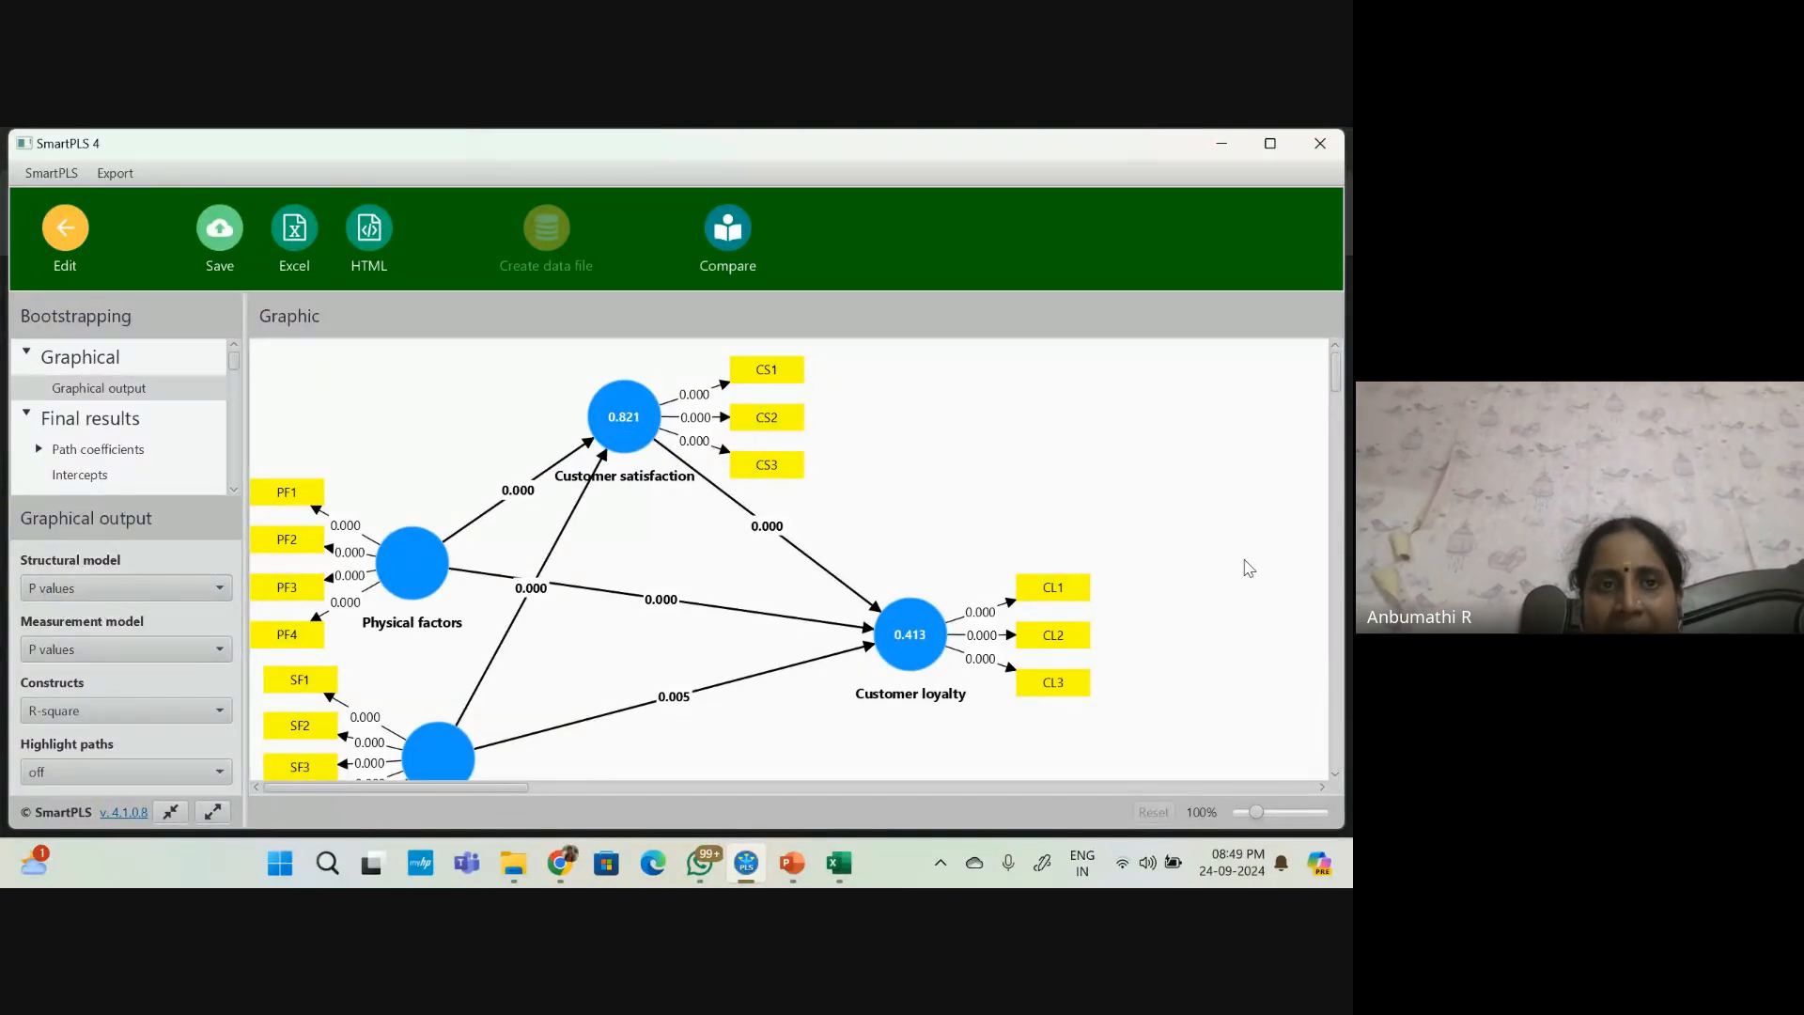
pyautogui.click(315, 232)
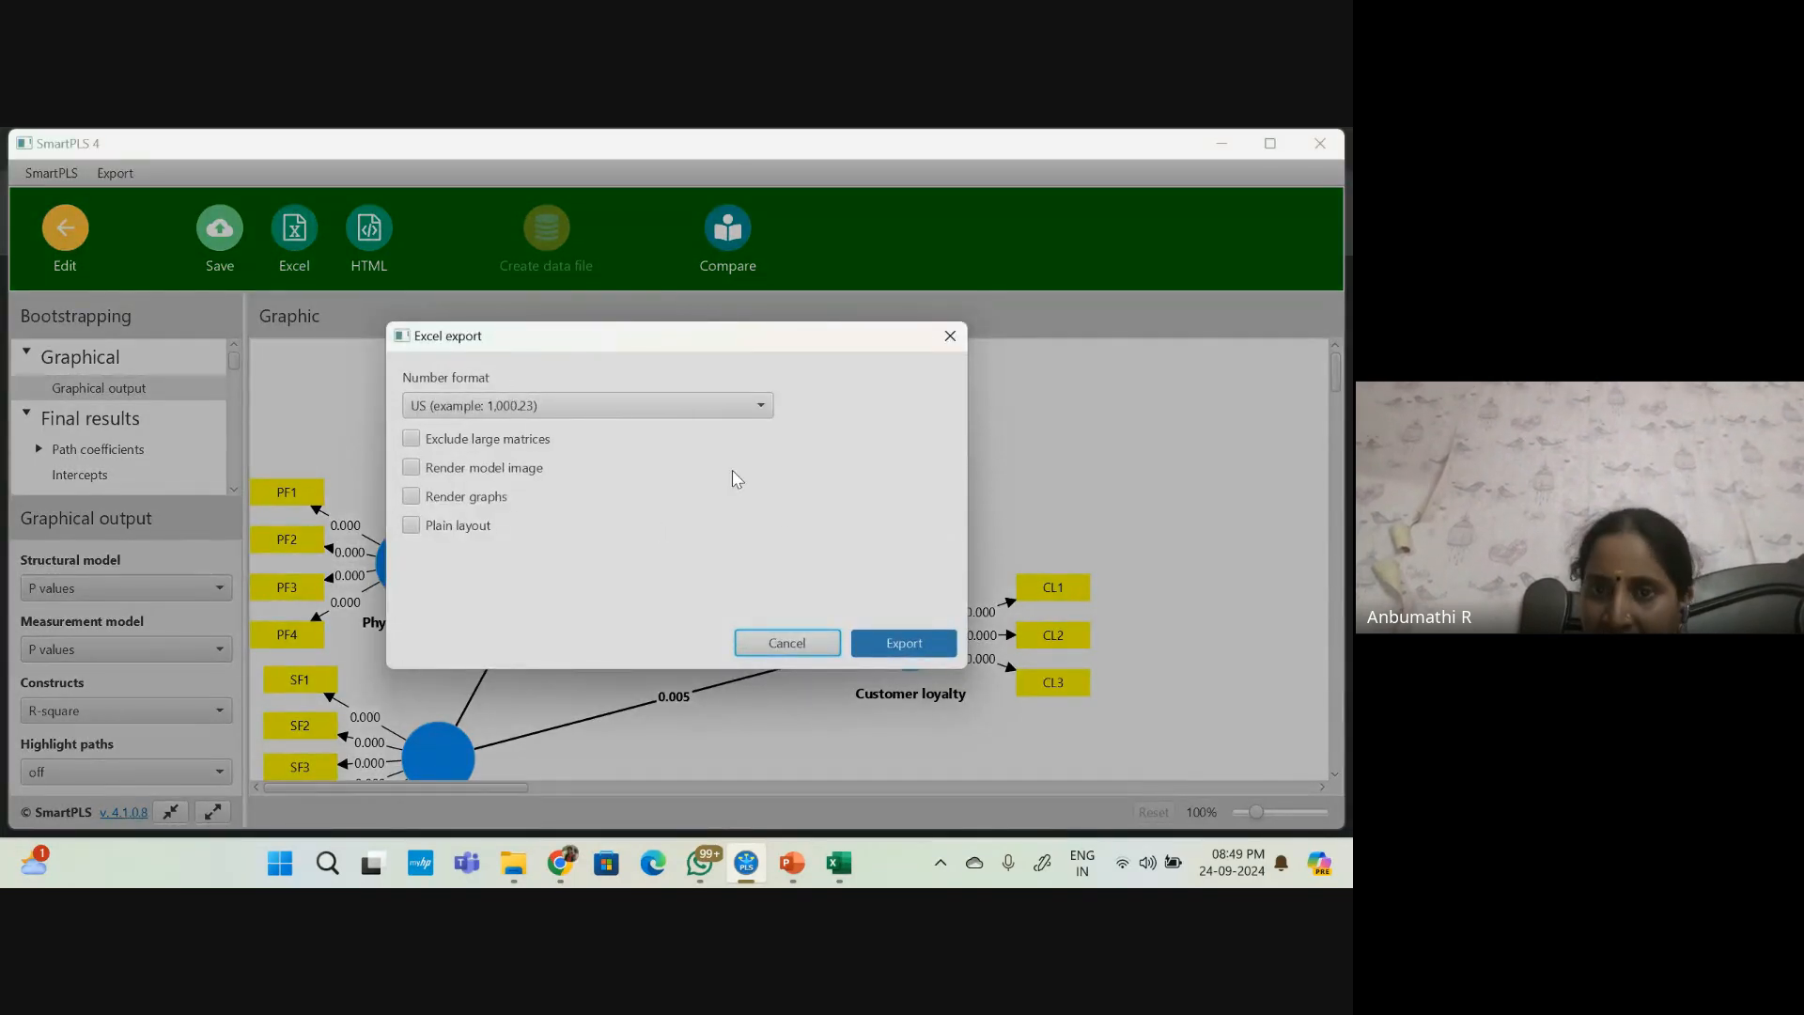
pyautogui.click(913, 648)
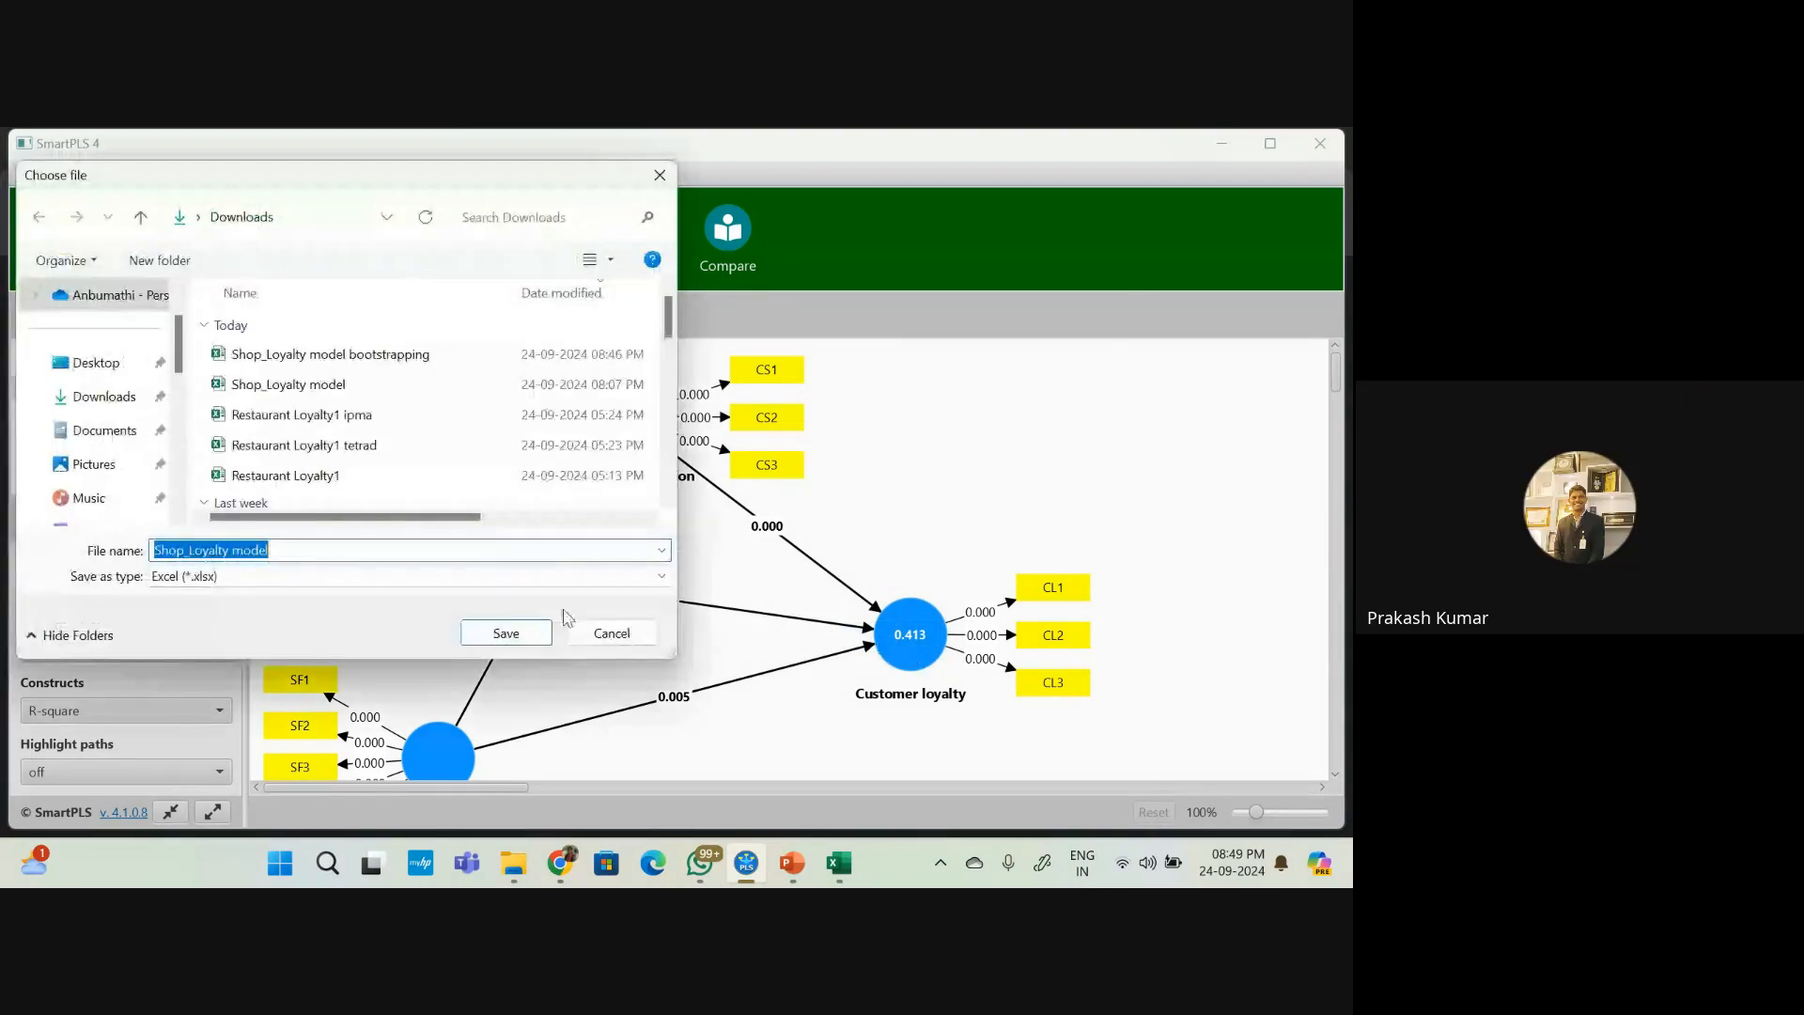
pyautogui.click(310, 547)
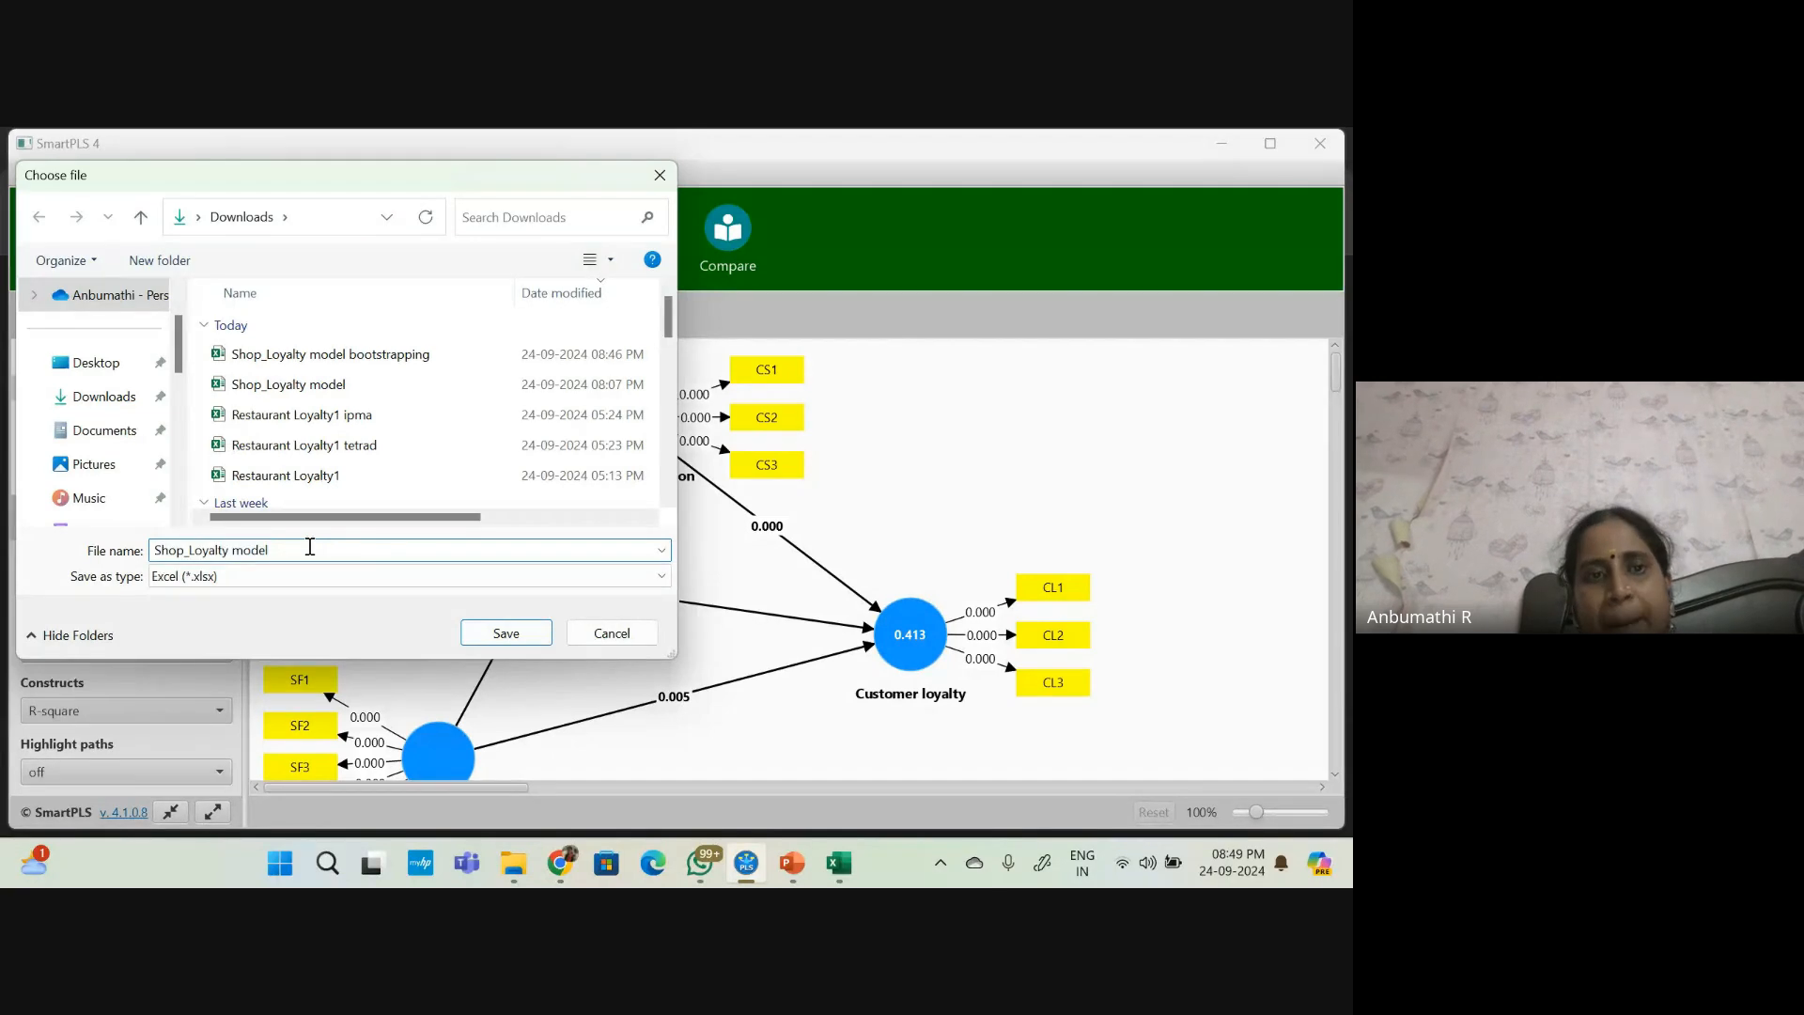
pyautogui.click(659, 176)
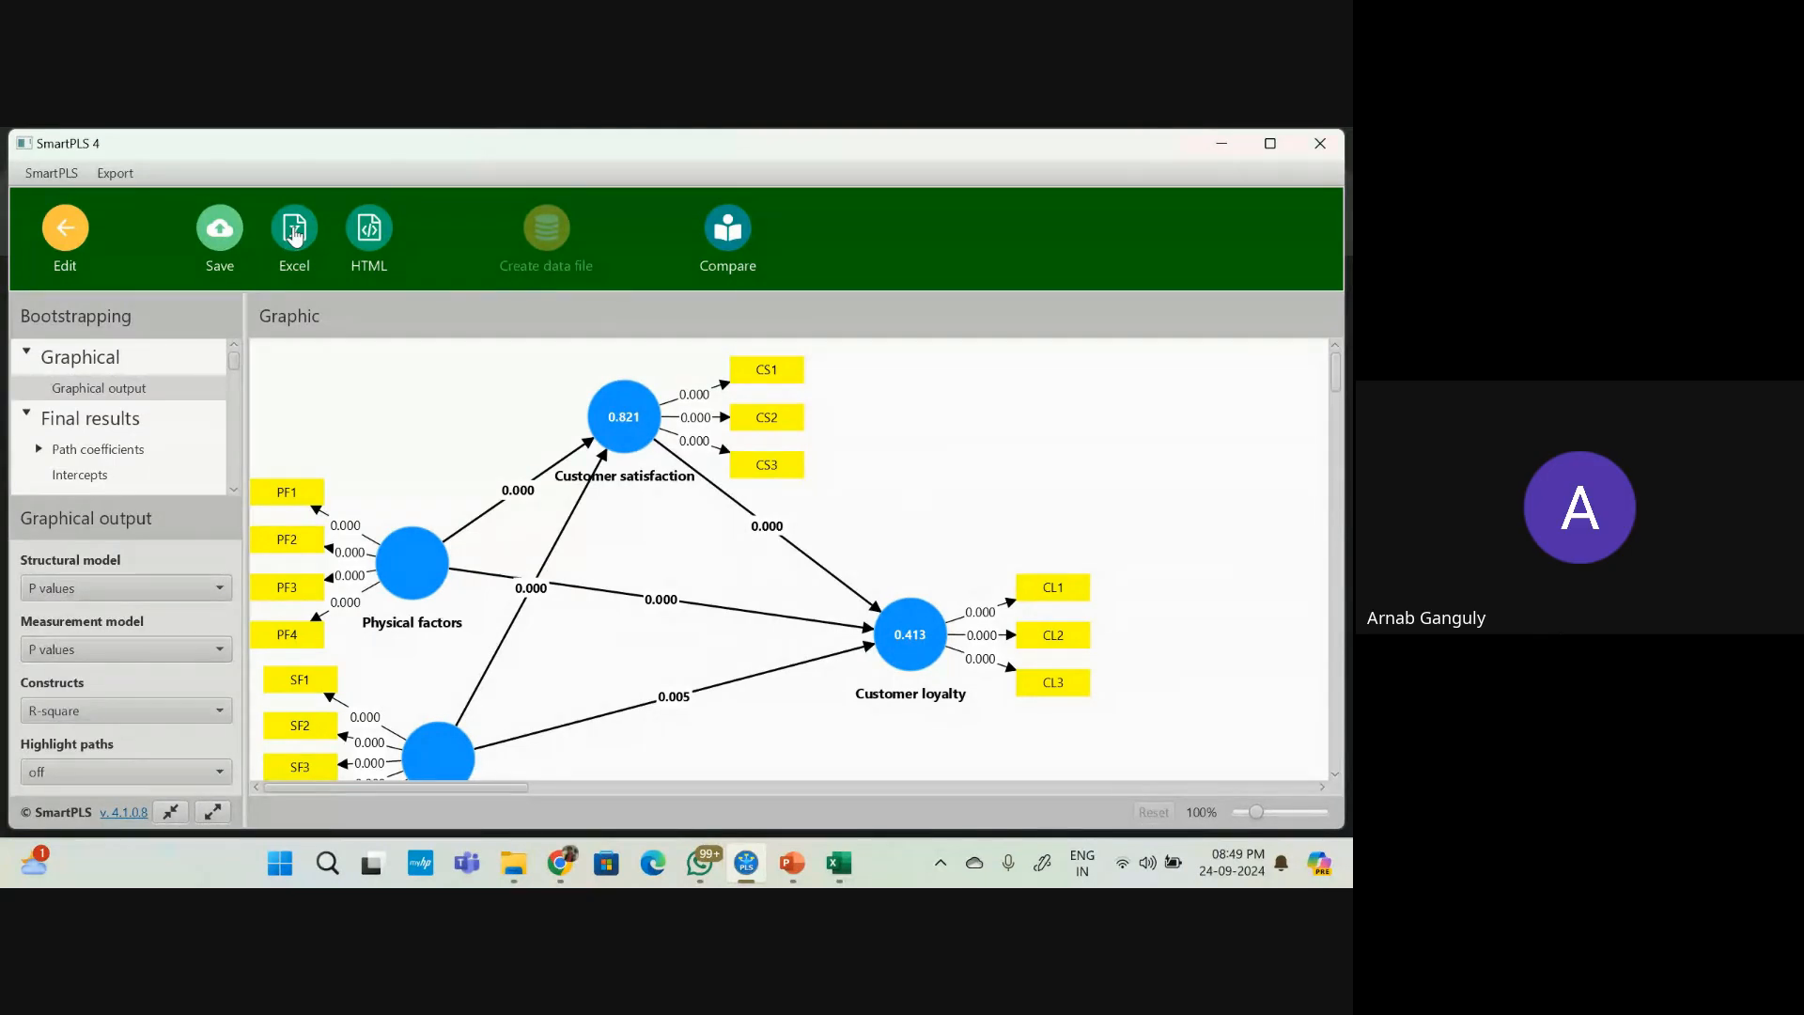
pyautogui.click(295, 234)
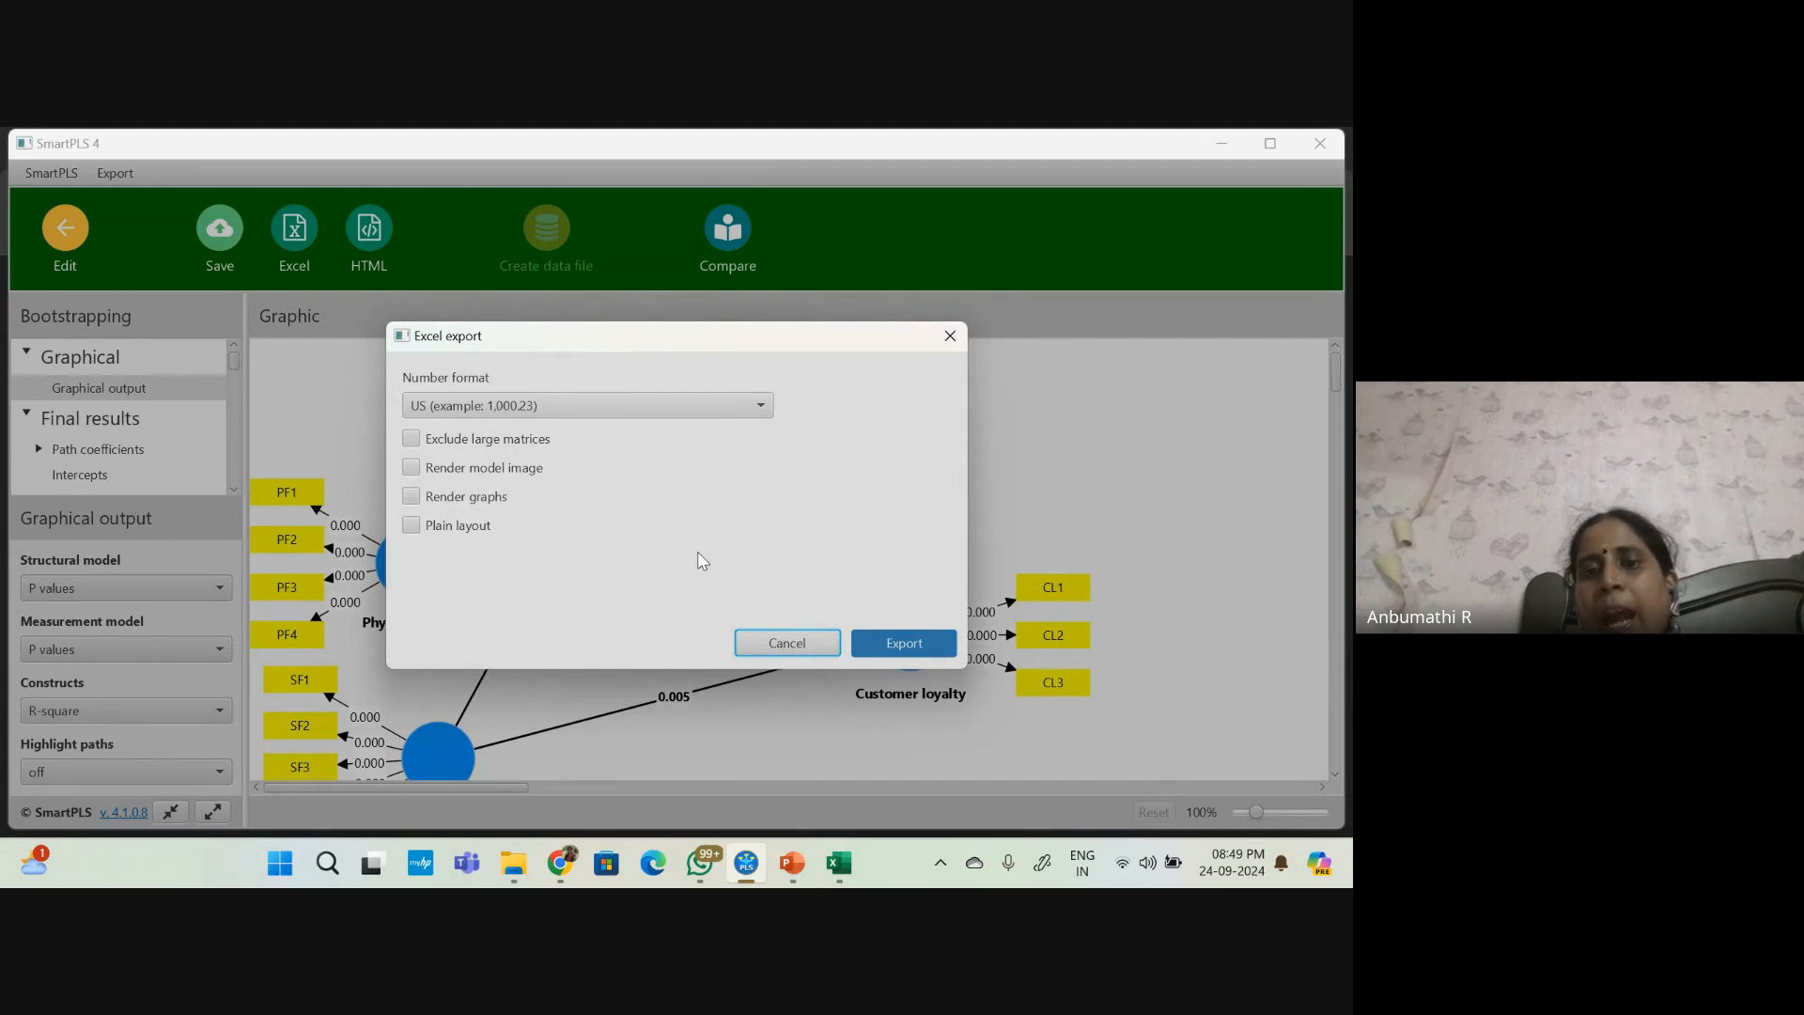
pyautogui.click(916, 645)
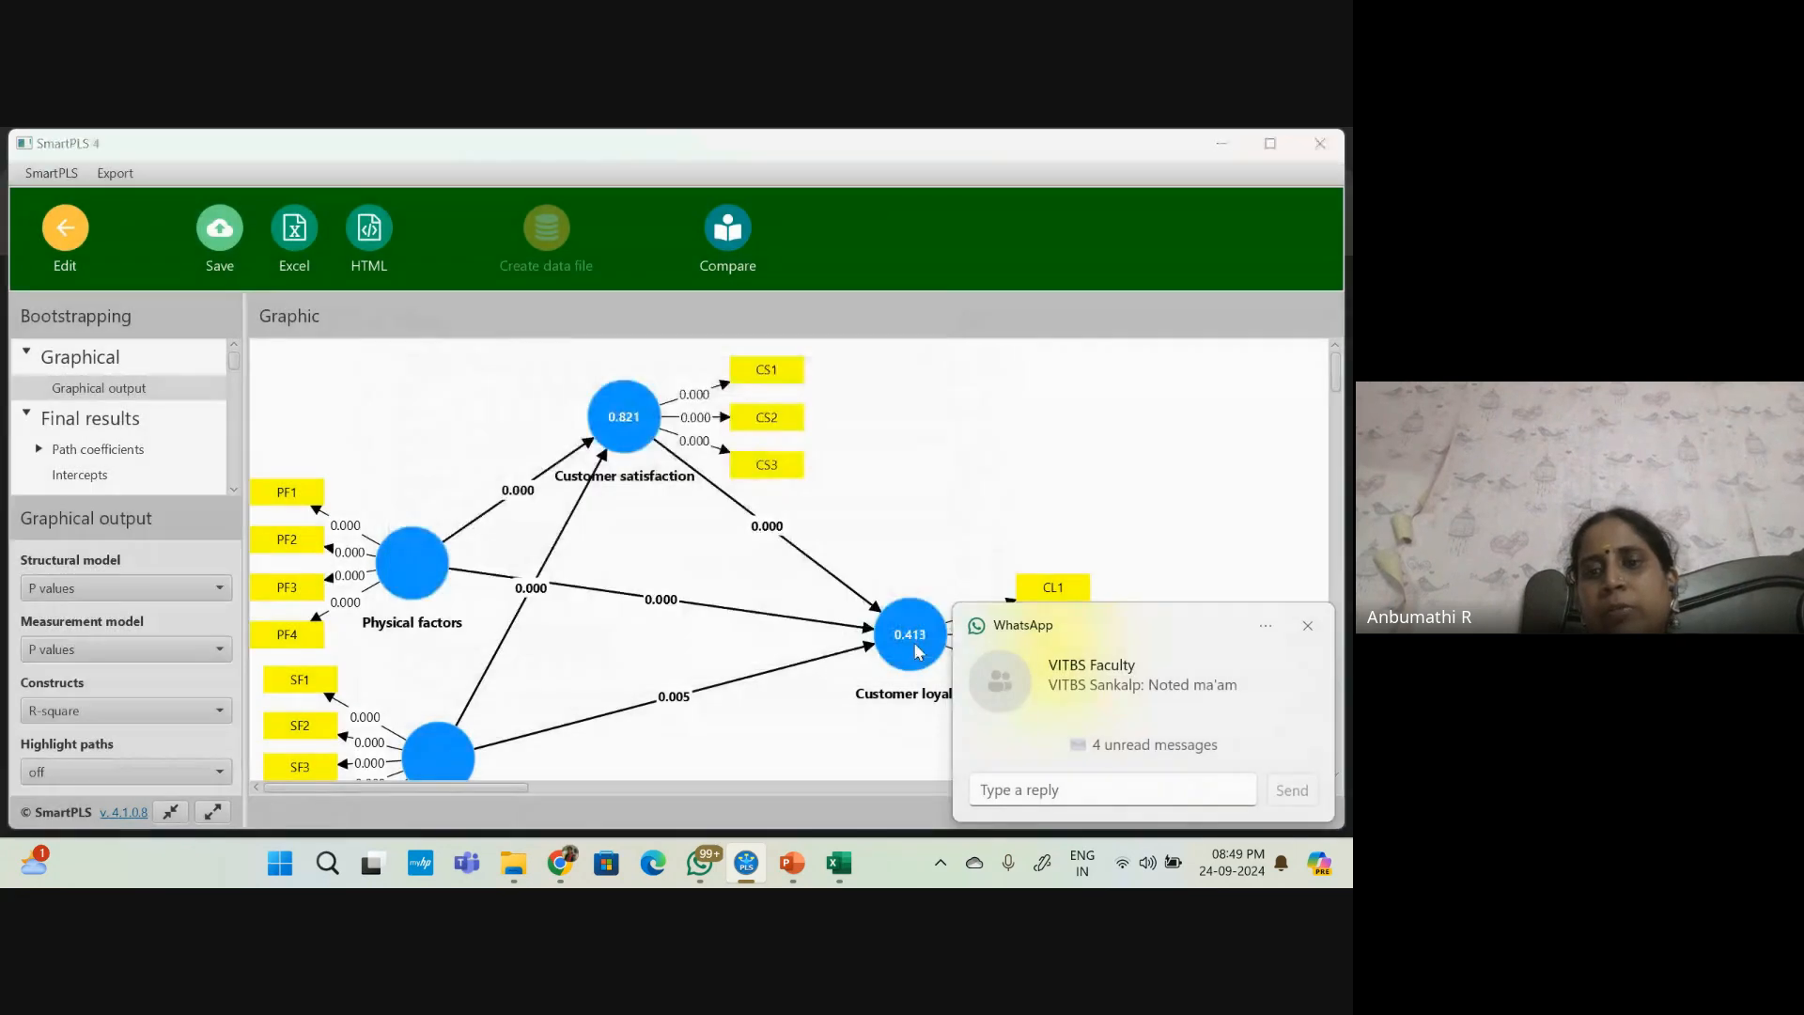
pyautogui.click(1307, 625)
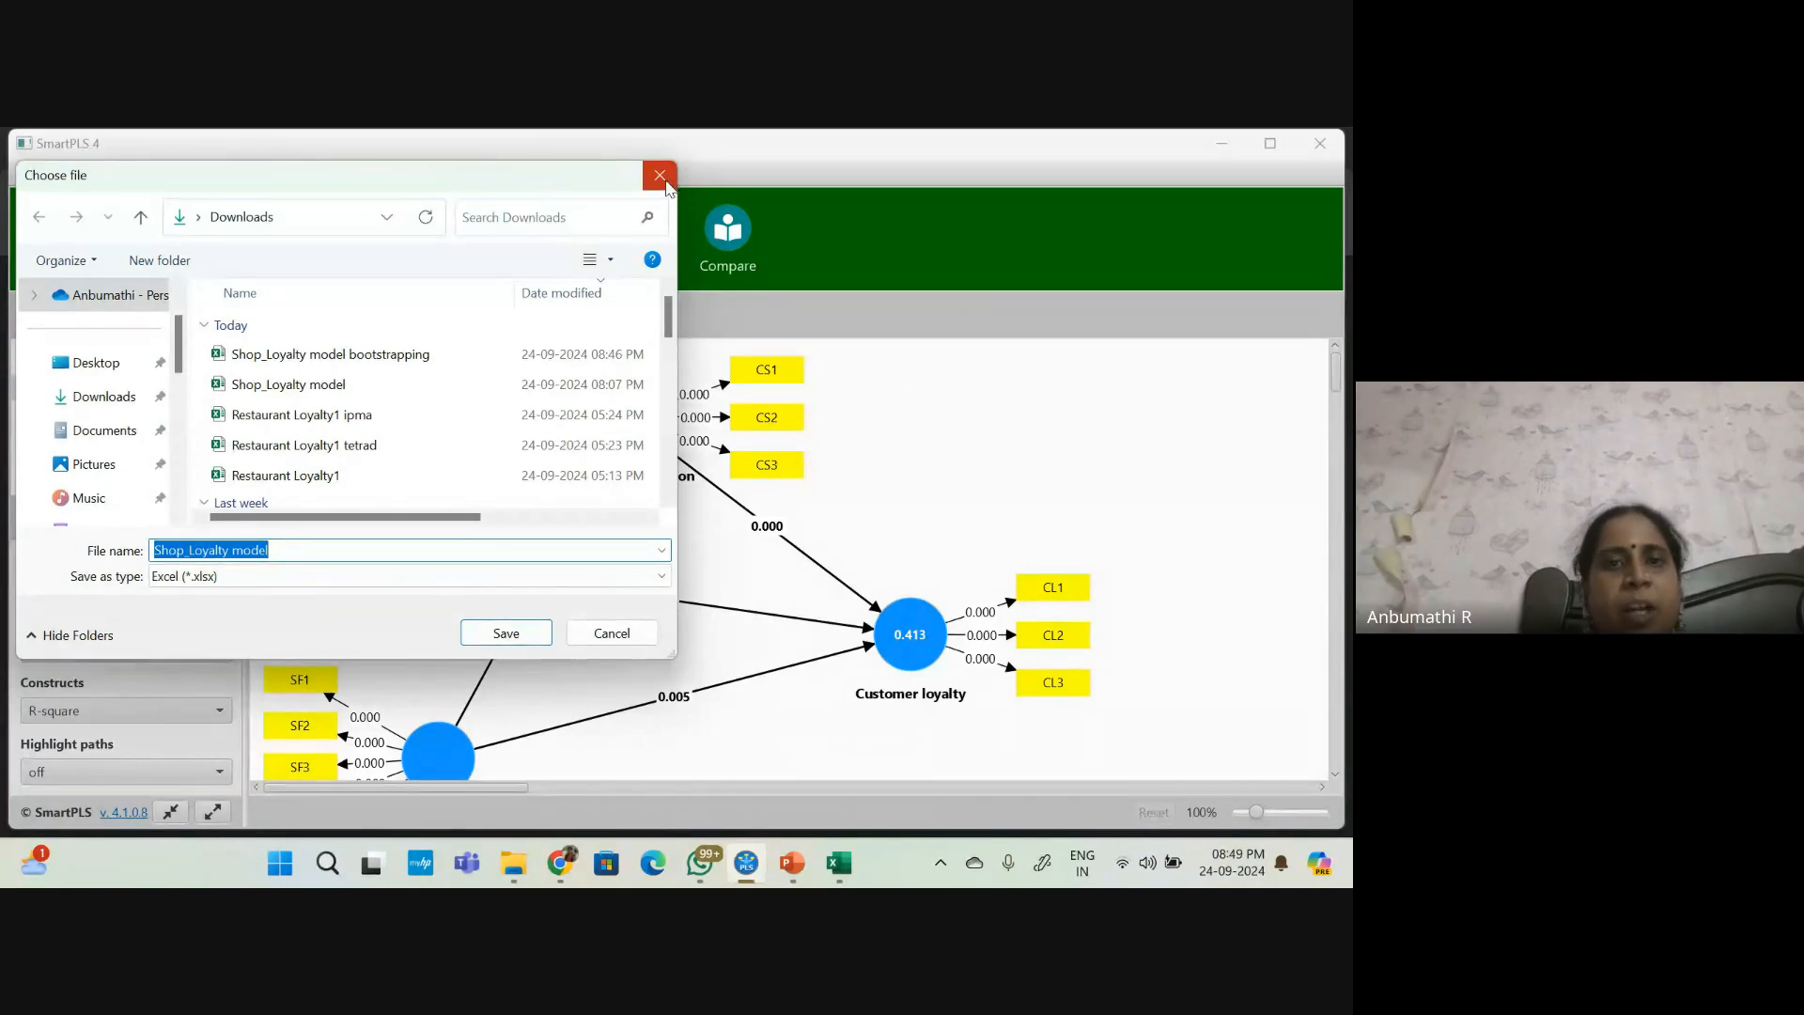
pyautogui.click(324, 548)
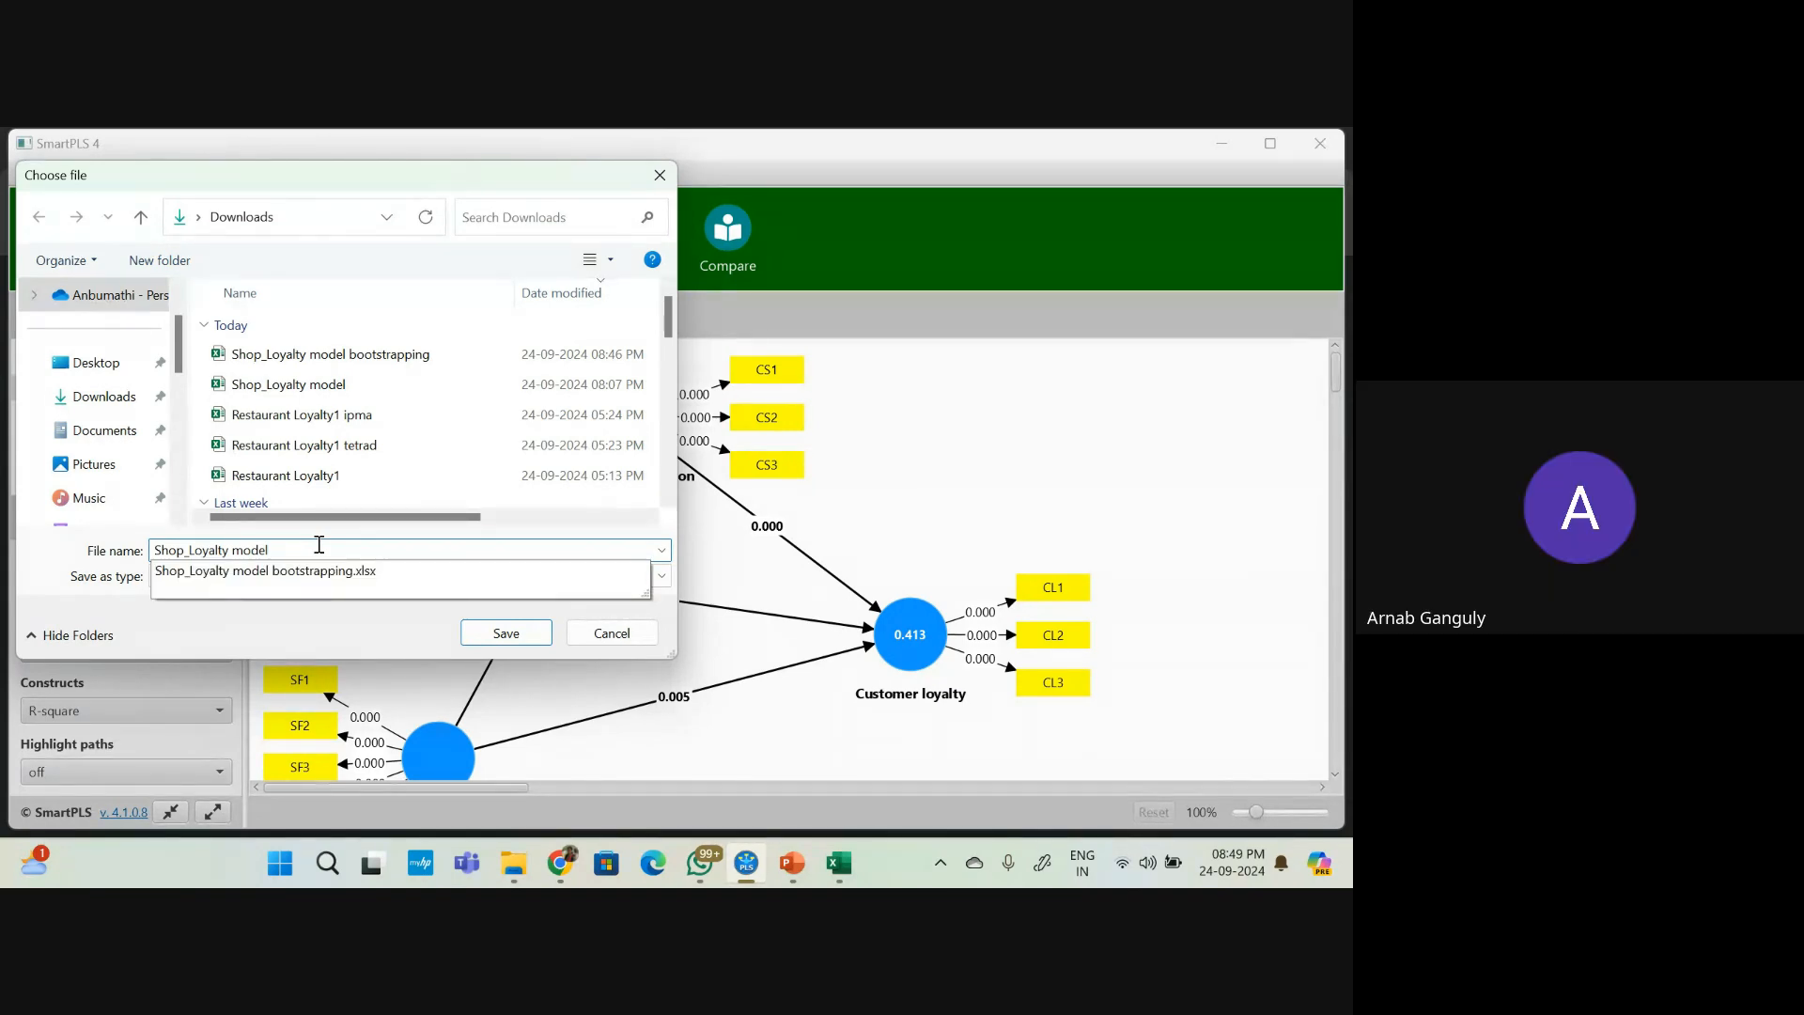
pyautogui.click(660, 175)
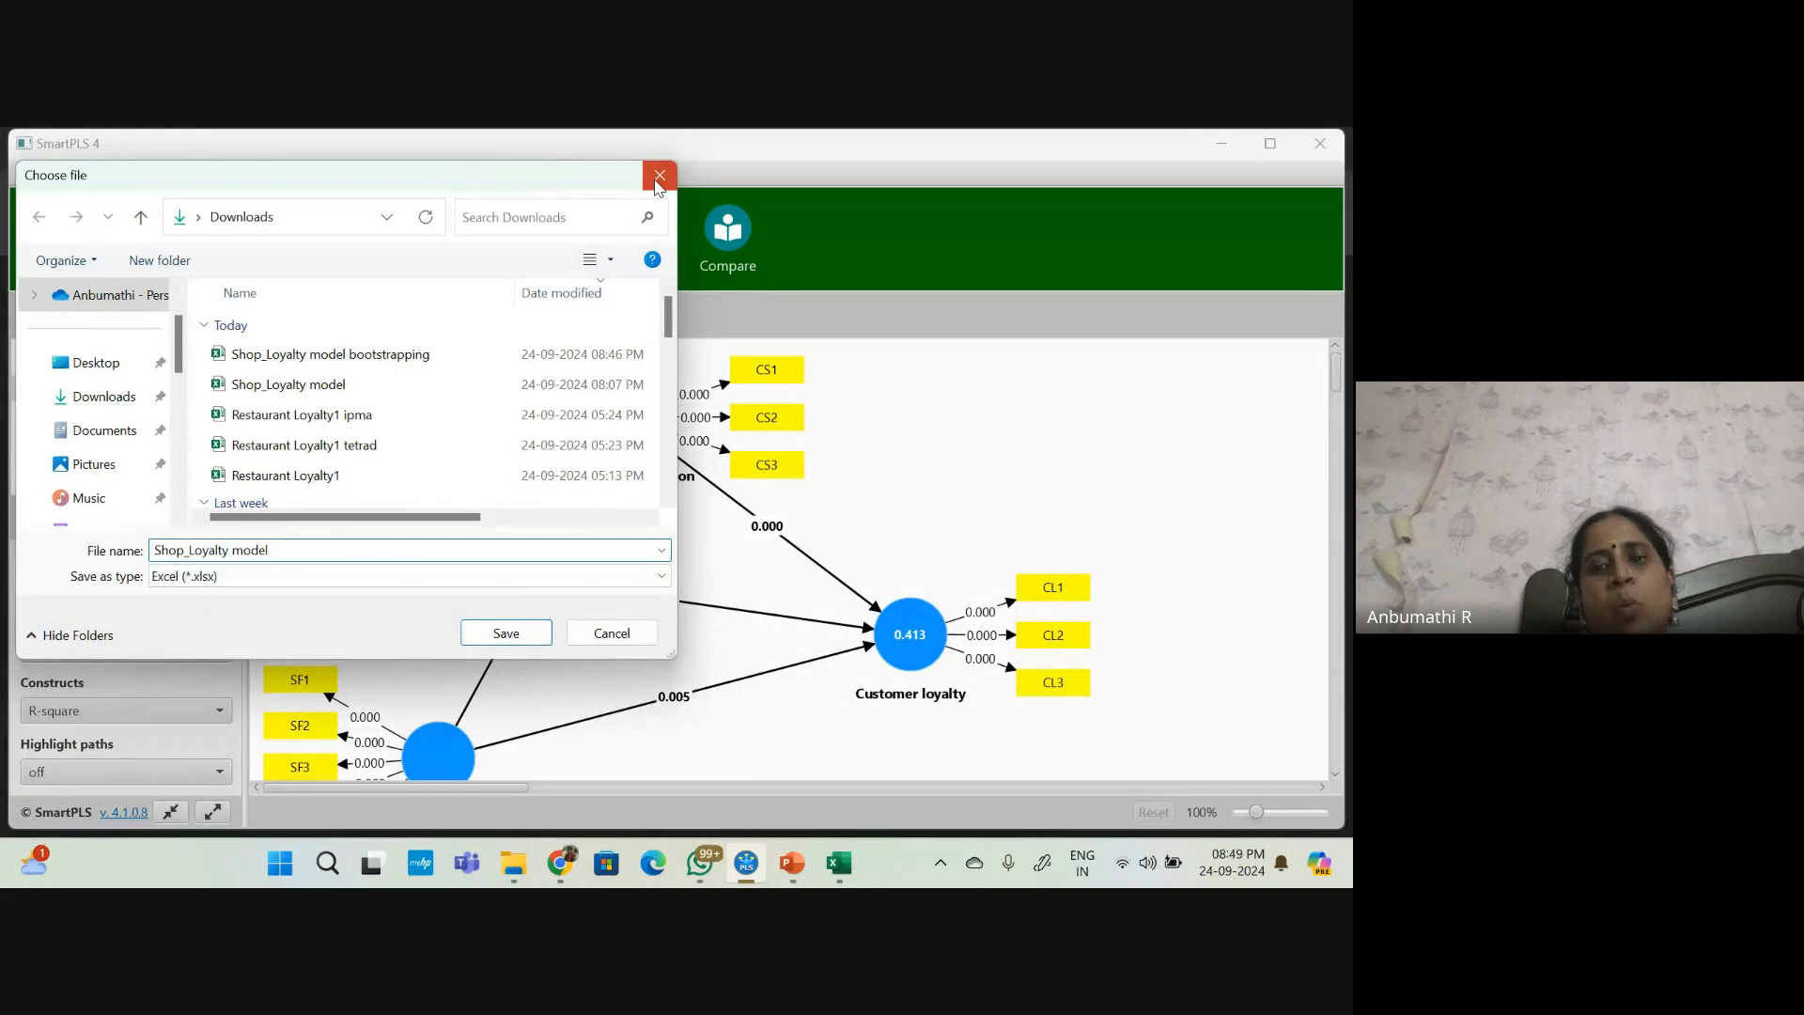
# Switch to the Shop_Loyalty model bootstrapping workbook in Excel, and check the Google Meet call window in Chrome
pyautogui.click(839, 863)
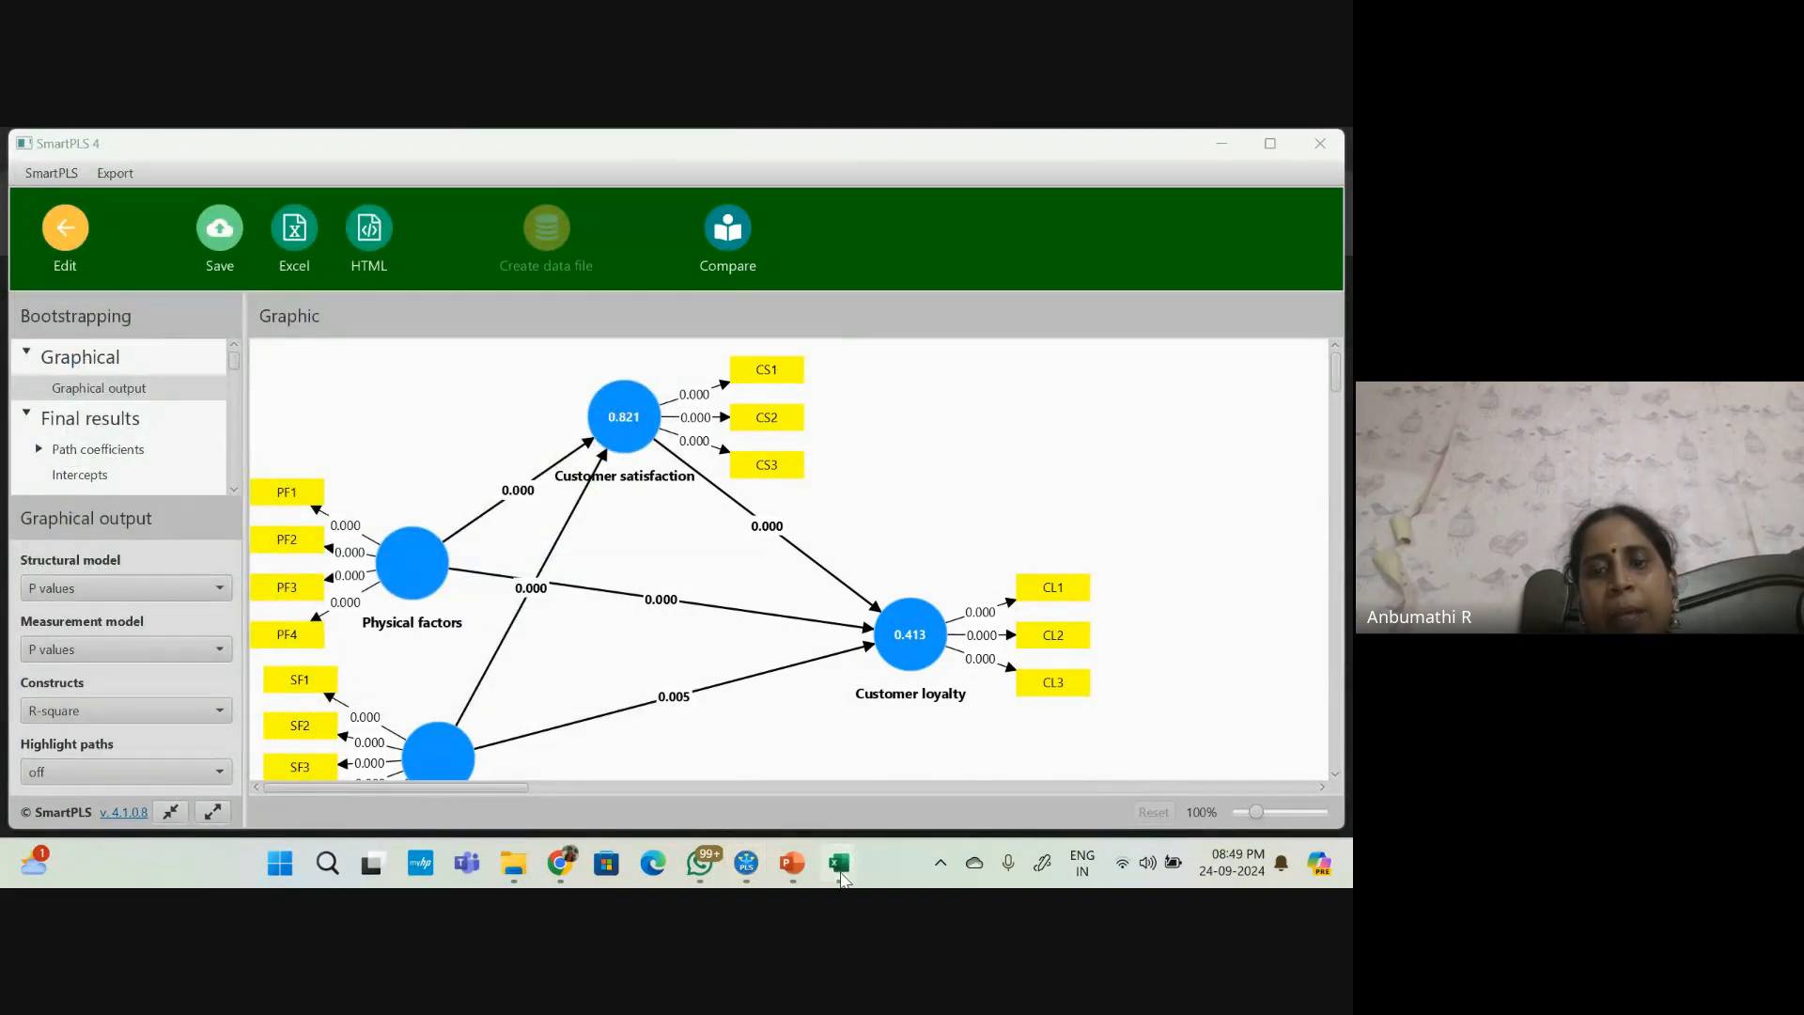
pyautogui.click(916, 757)
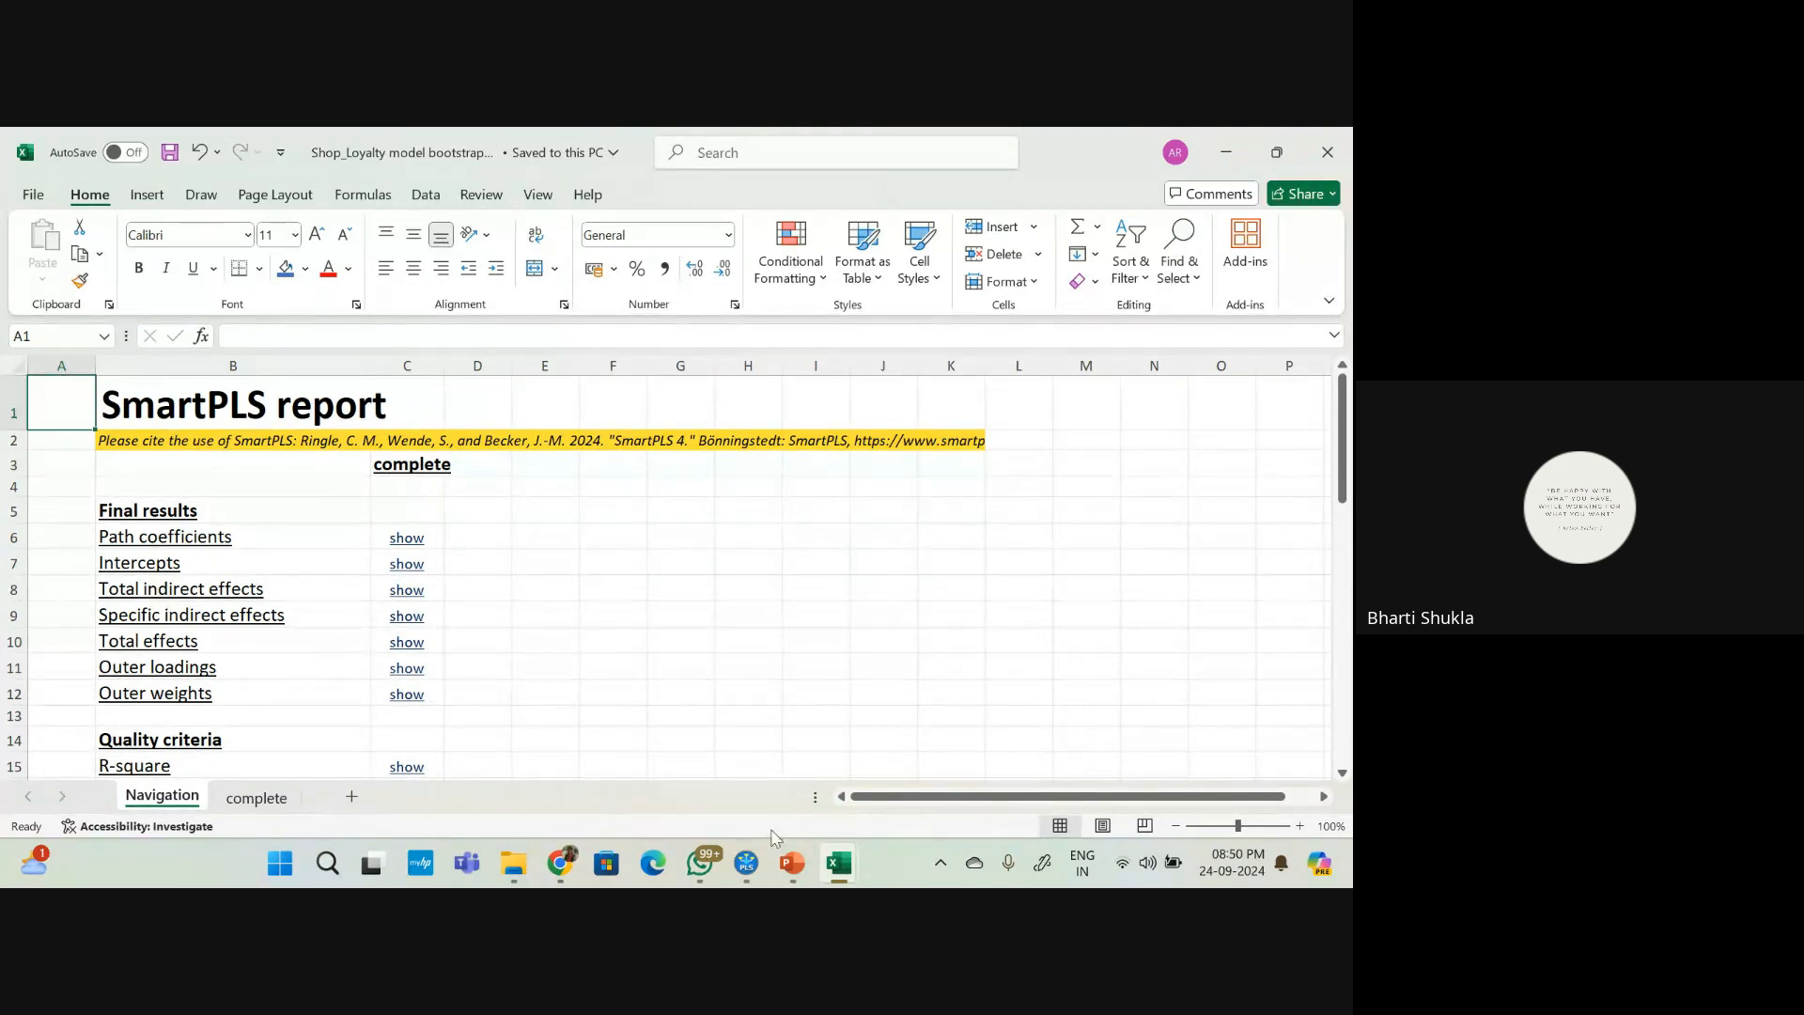
pyautogui.moveTo(575, 869)
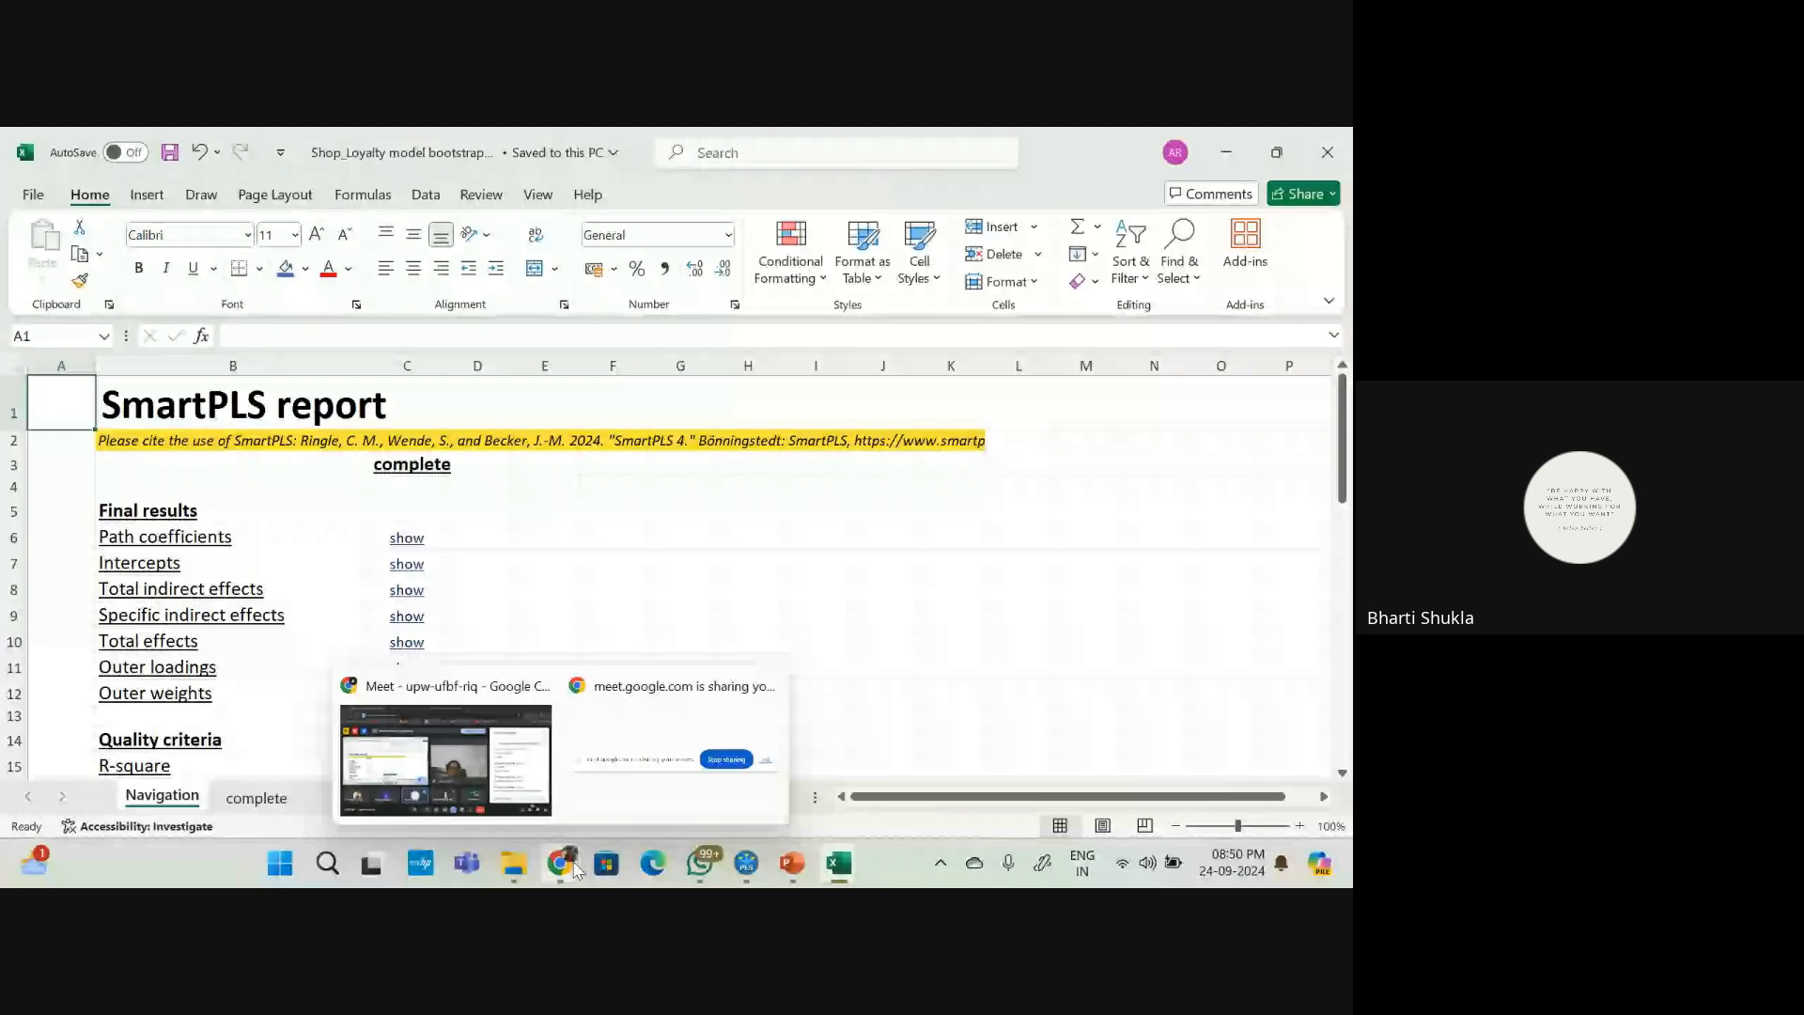
pyautogui.click(472, 756)
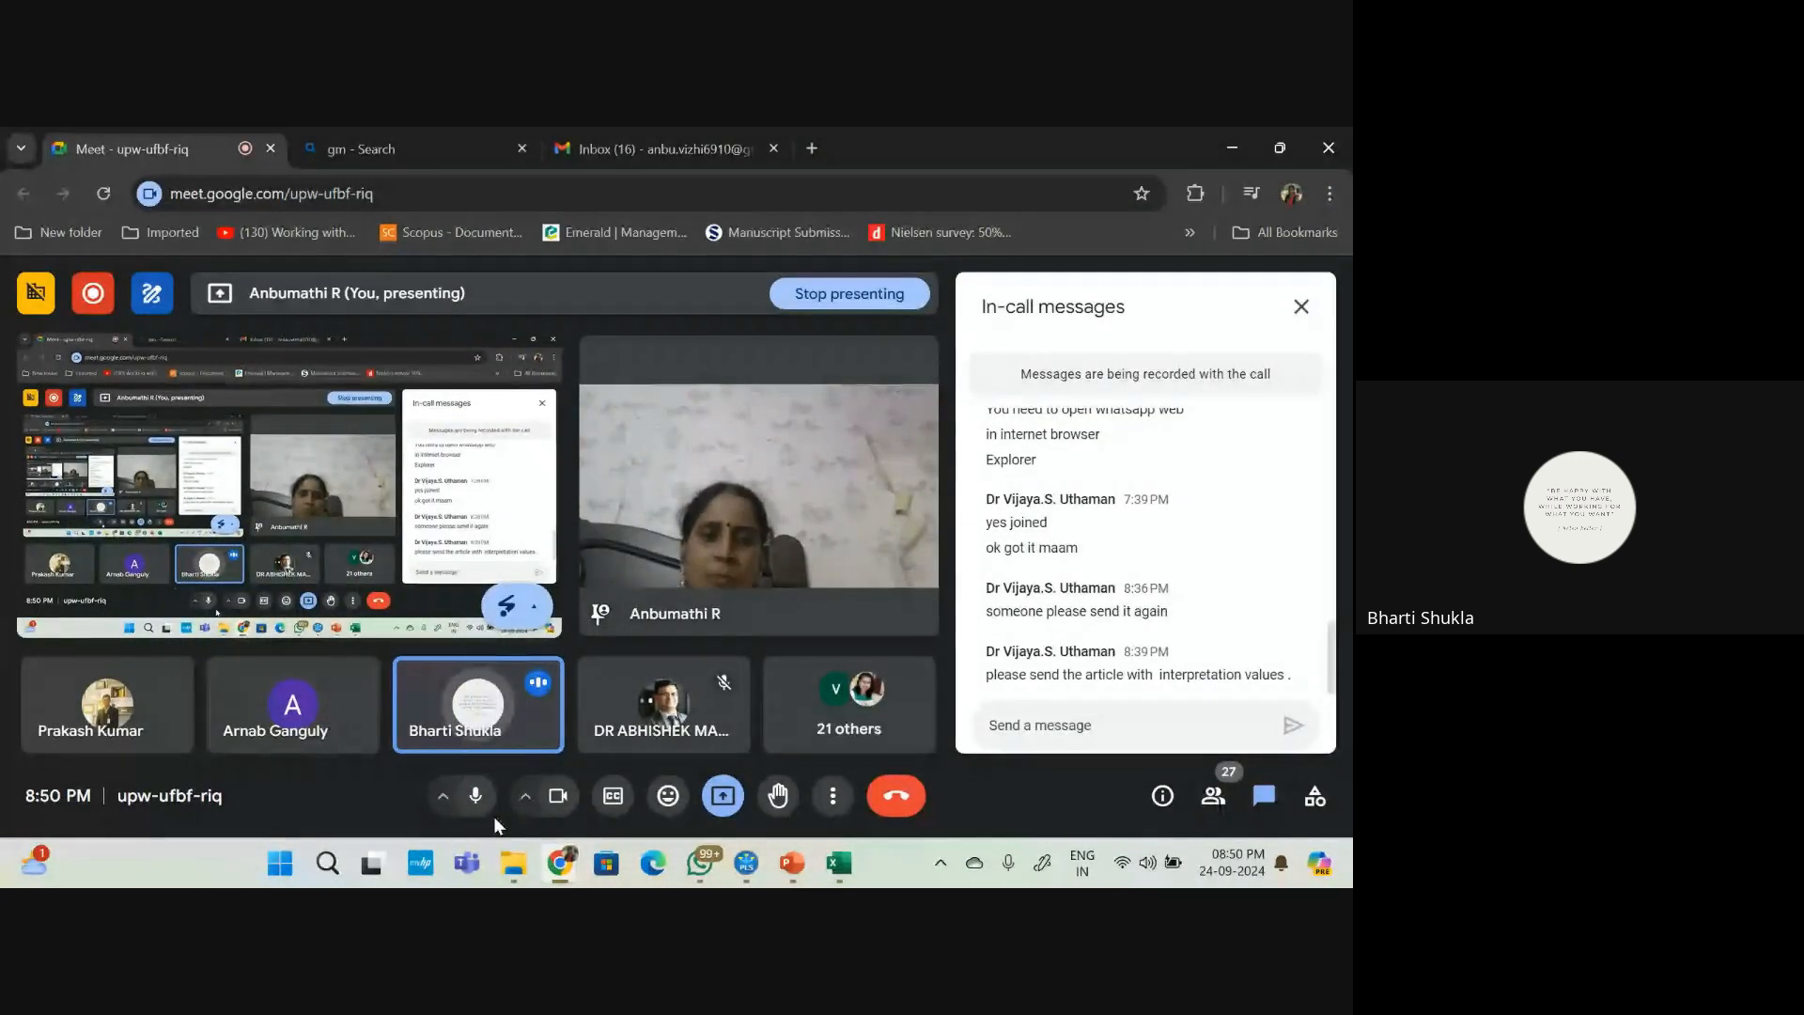
# Switch back to SmartPLS, return from the report to the model, and rerun Bootstrapping with the current settings
pyautogui.click(746, 863)
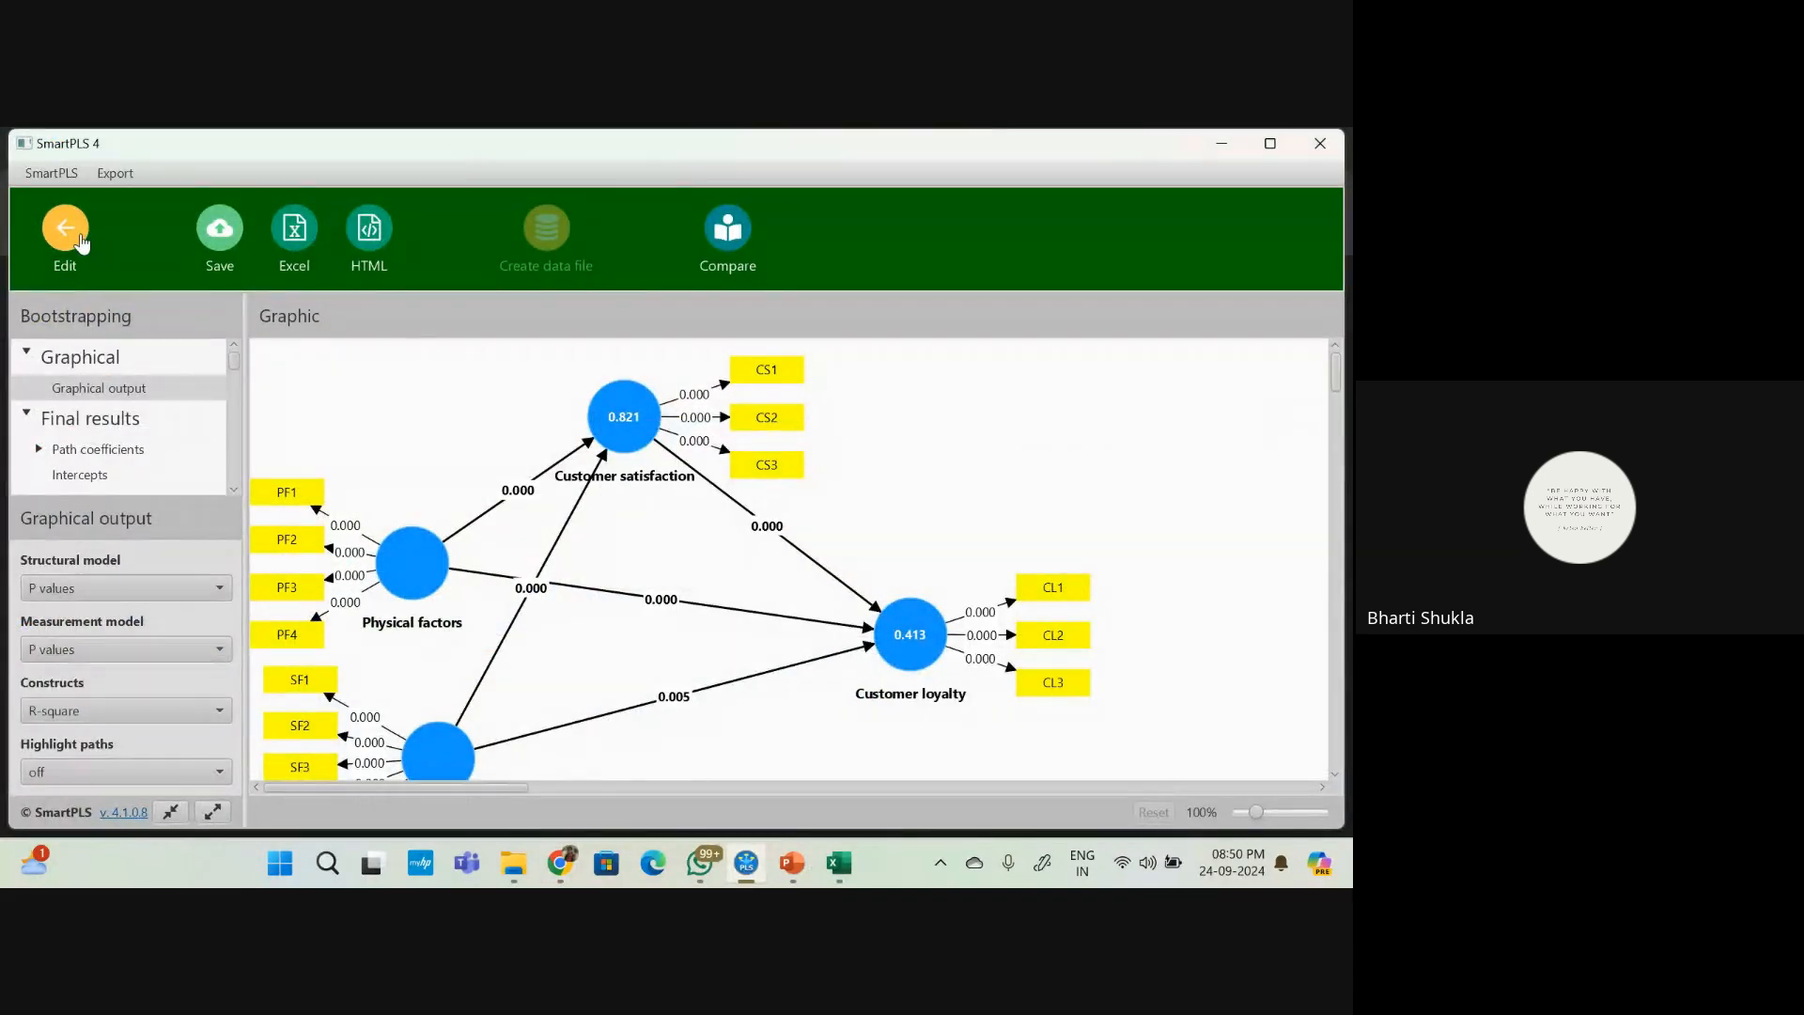
pyautogui.click(65, 231)
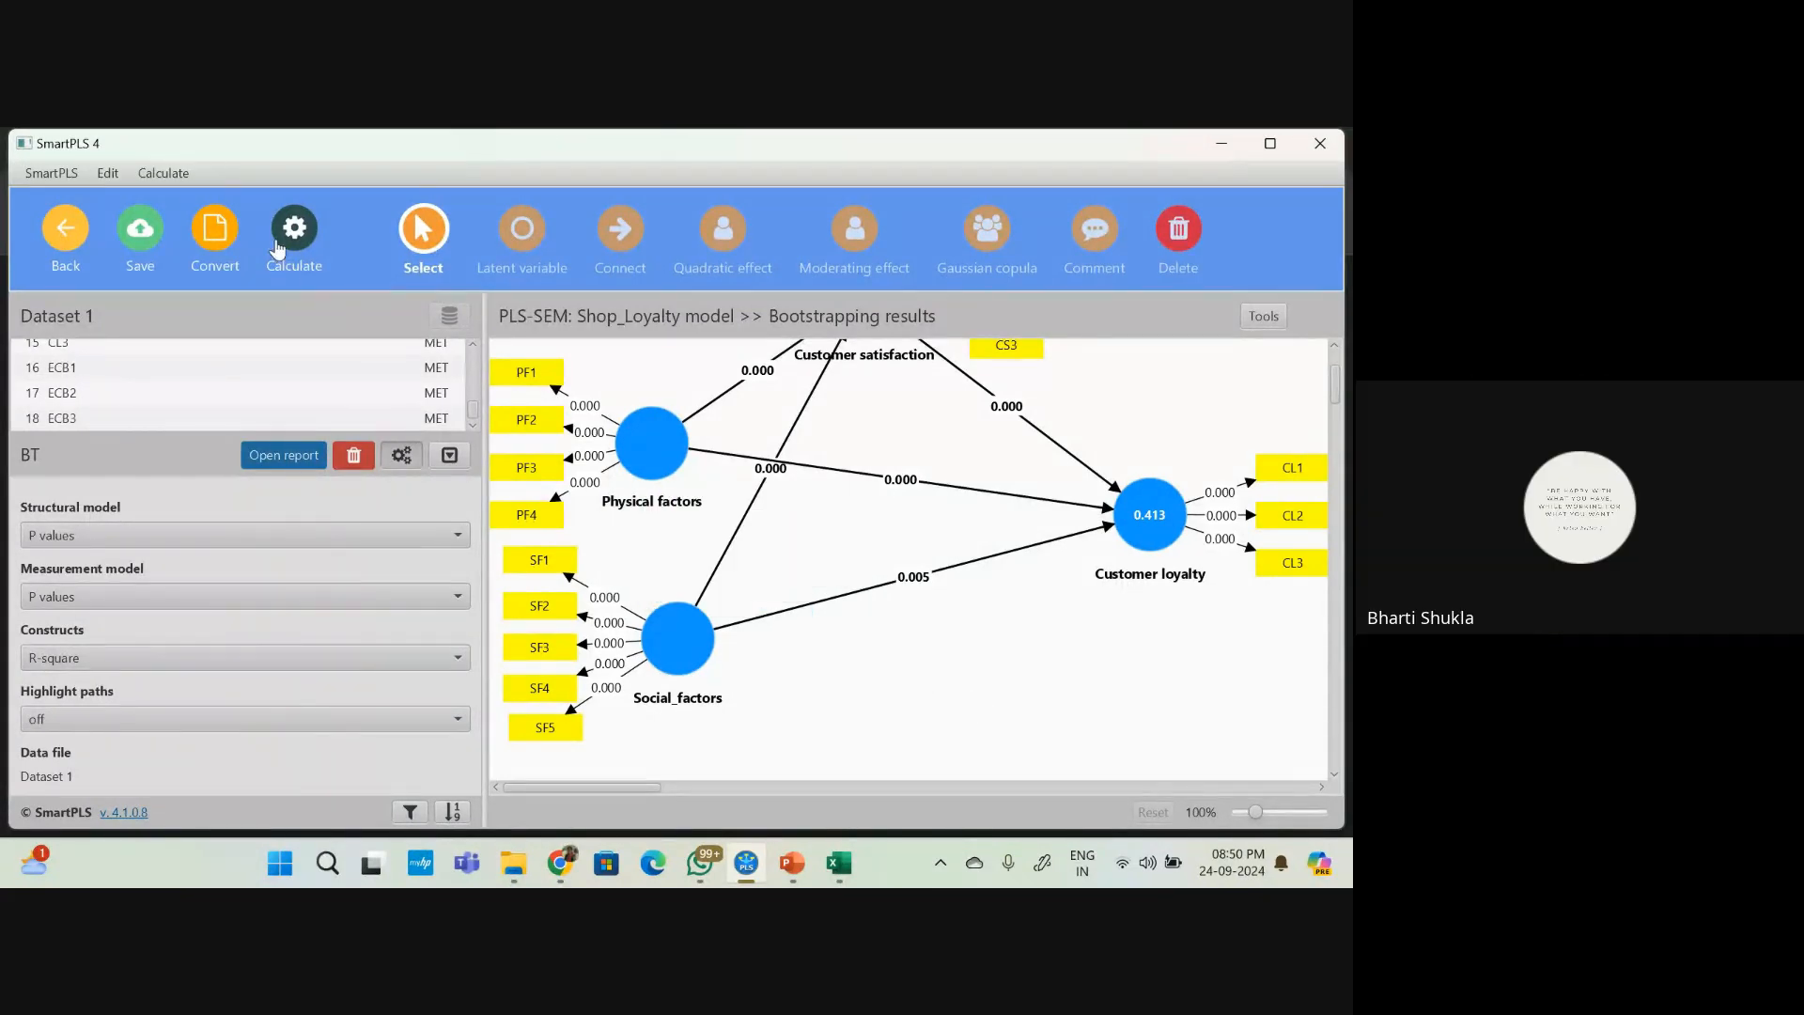
pyautogui.click(305, 233)
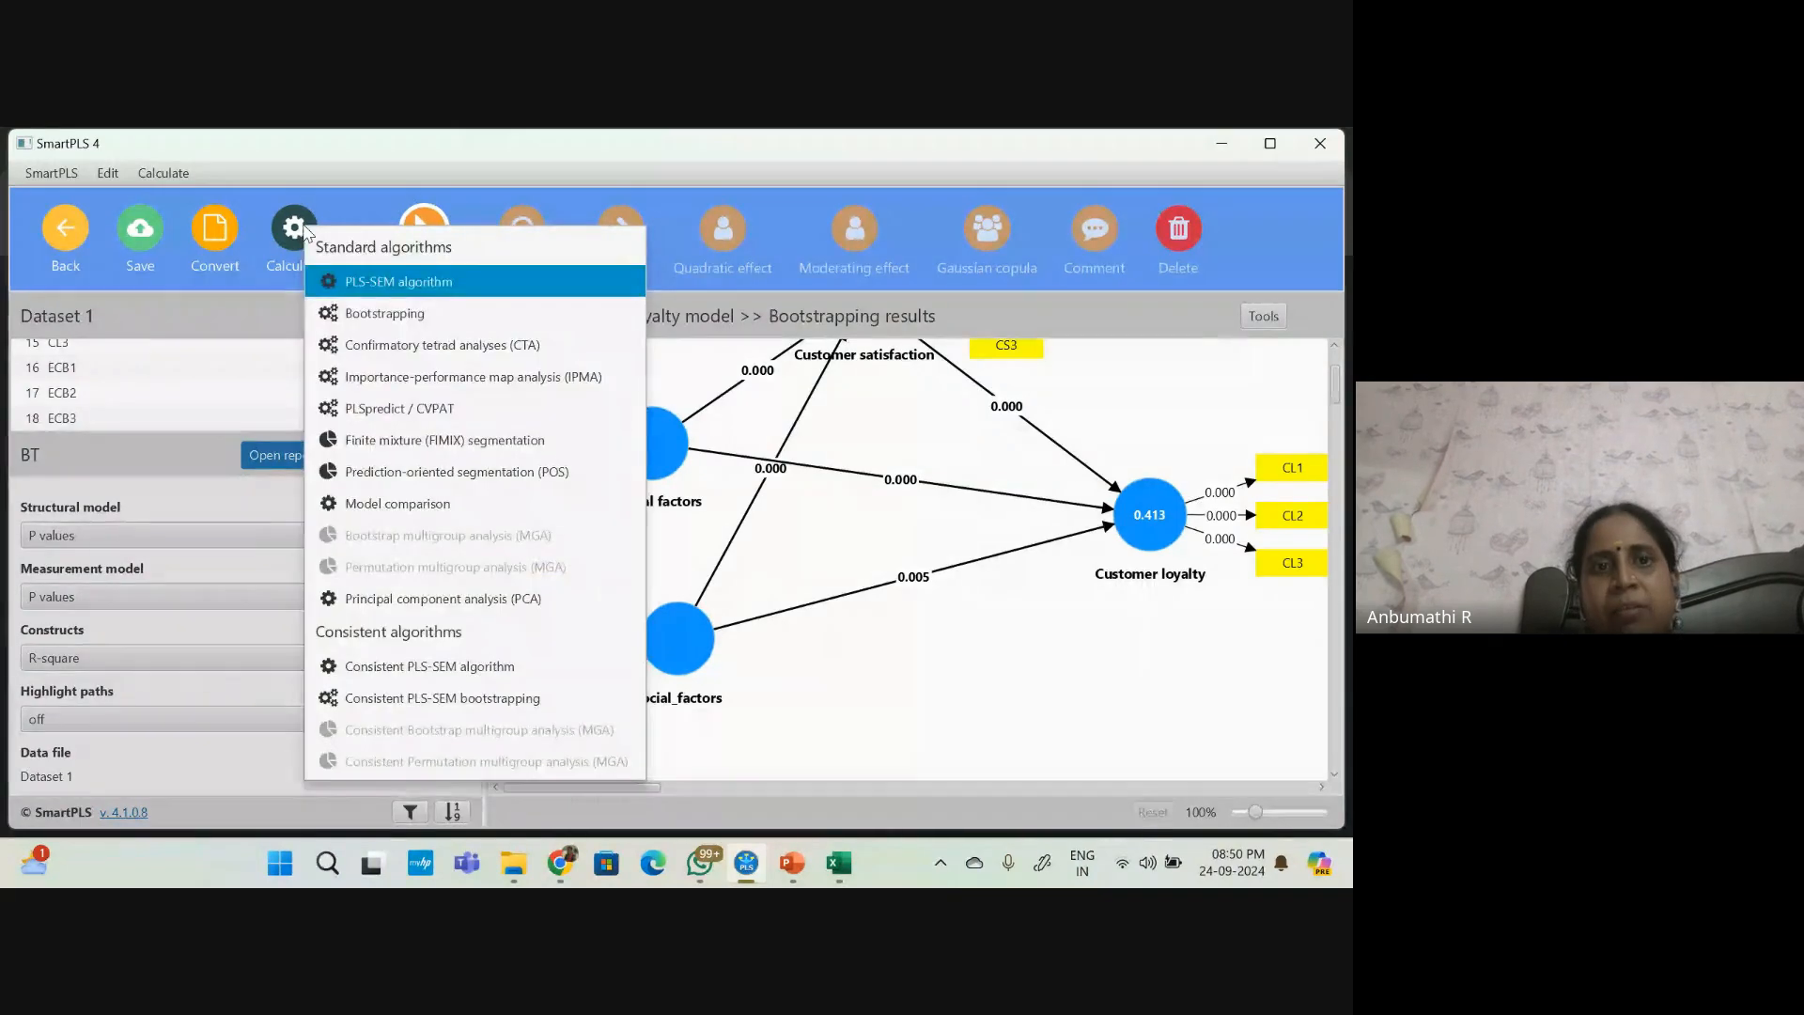
pyautogui.click(367, 311)
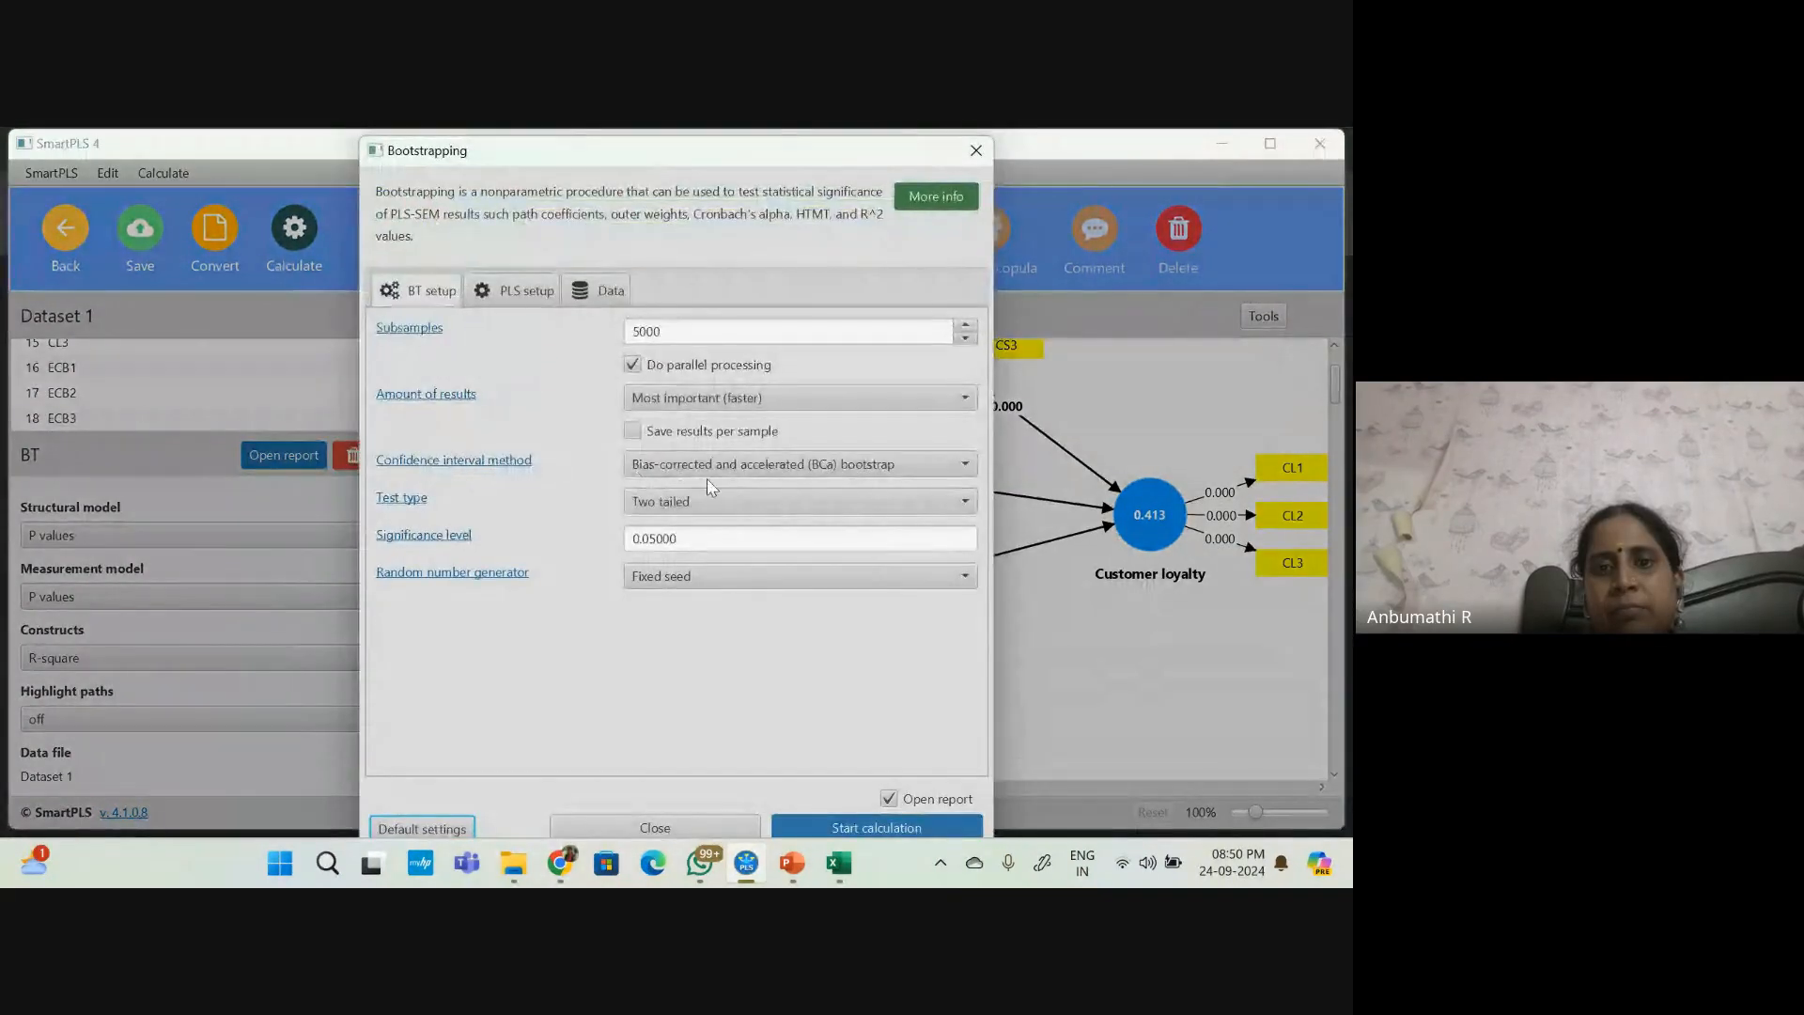
pyautogui.click(856, 828)
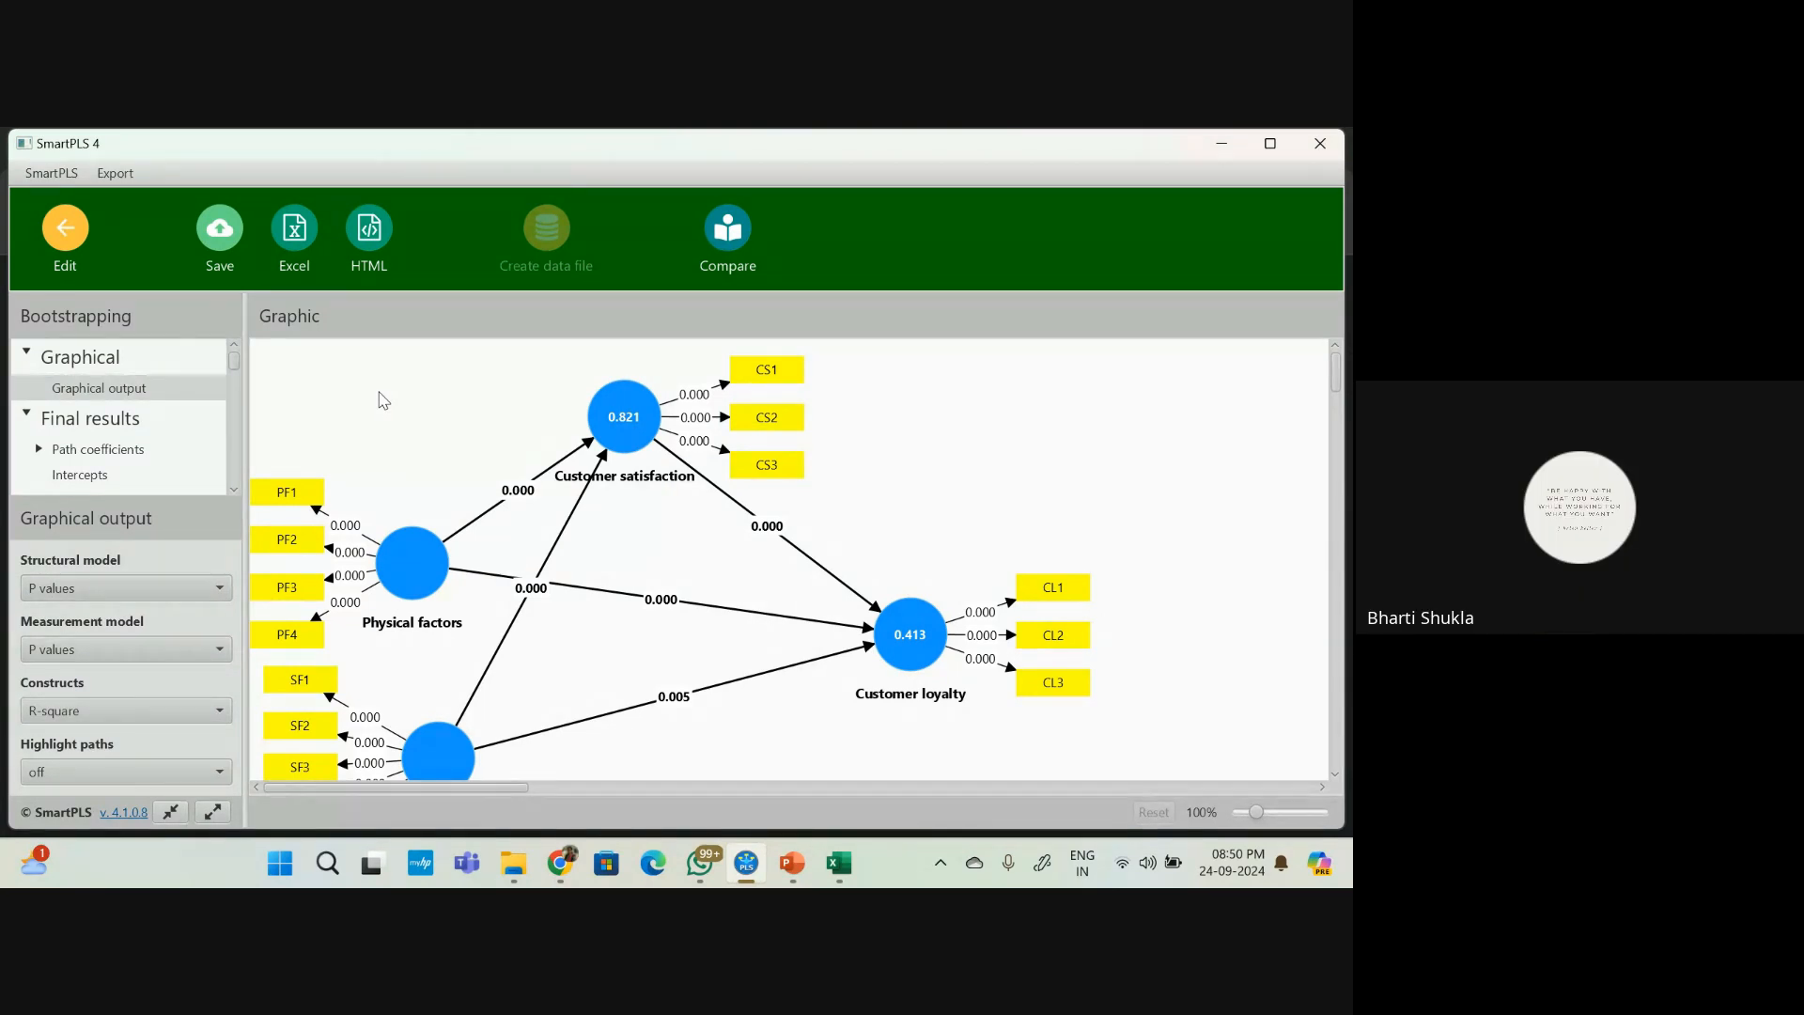
# Switch to the bootstrapping workbook in Excel and view the Inner model section and the effects tables above it
pyautogui.moveTo(839, 872)
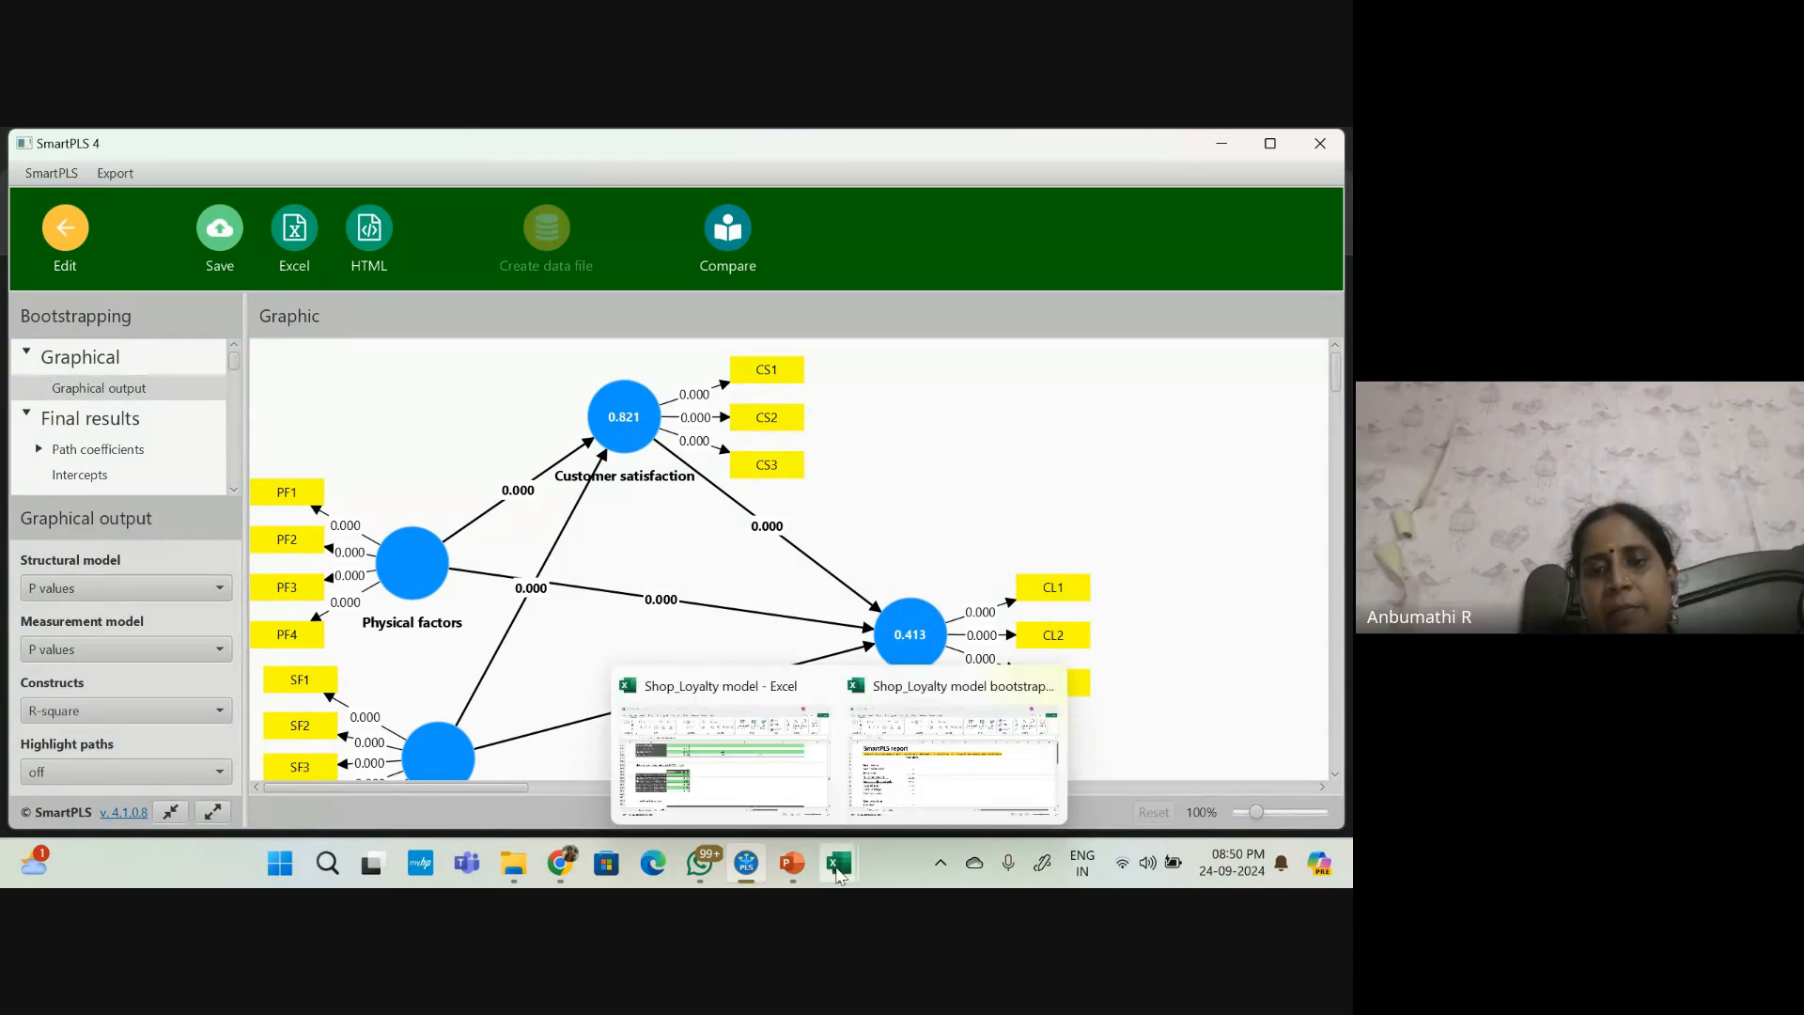
pyautogui.click(954, 756)
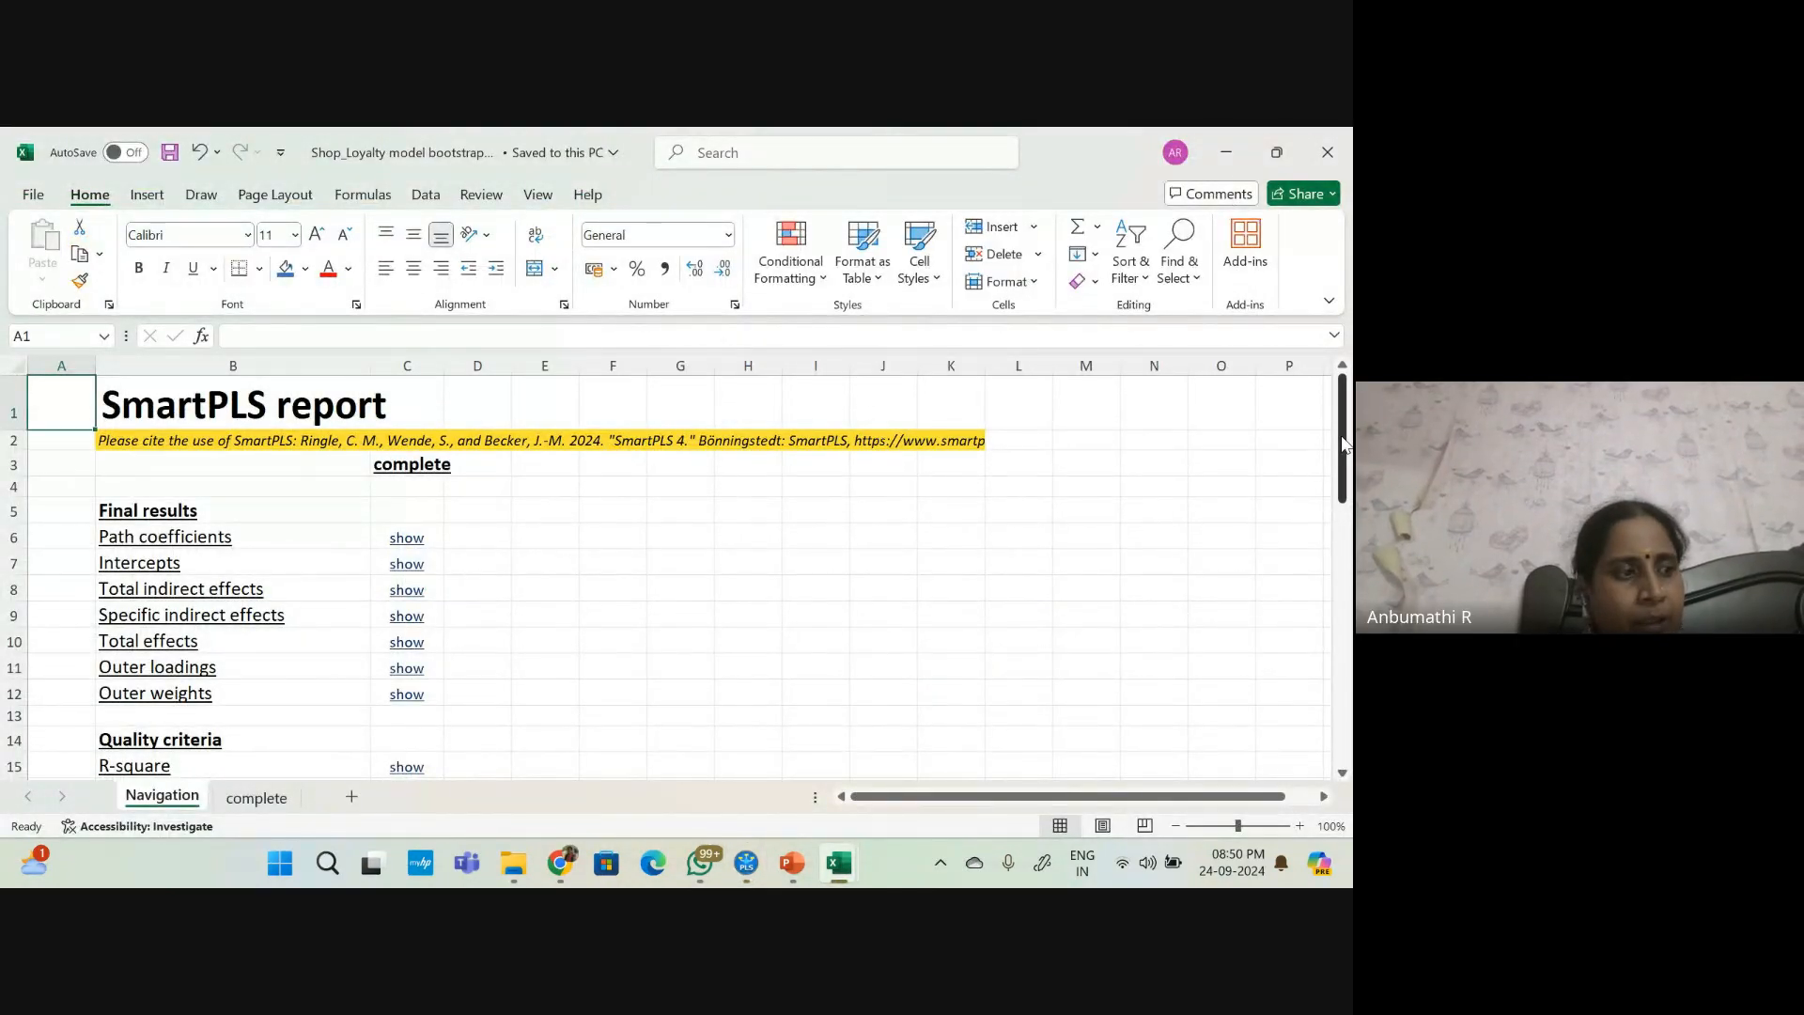
pyautogui.moveTo(1343, 442); pyautogui.dragTo(1298, 721)
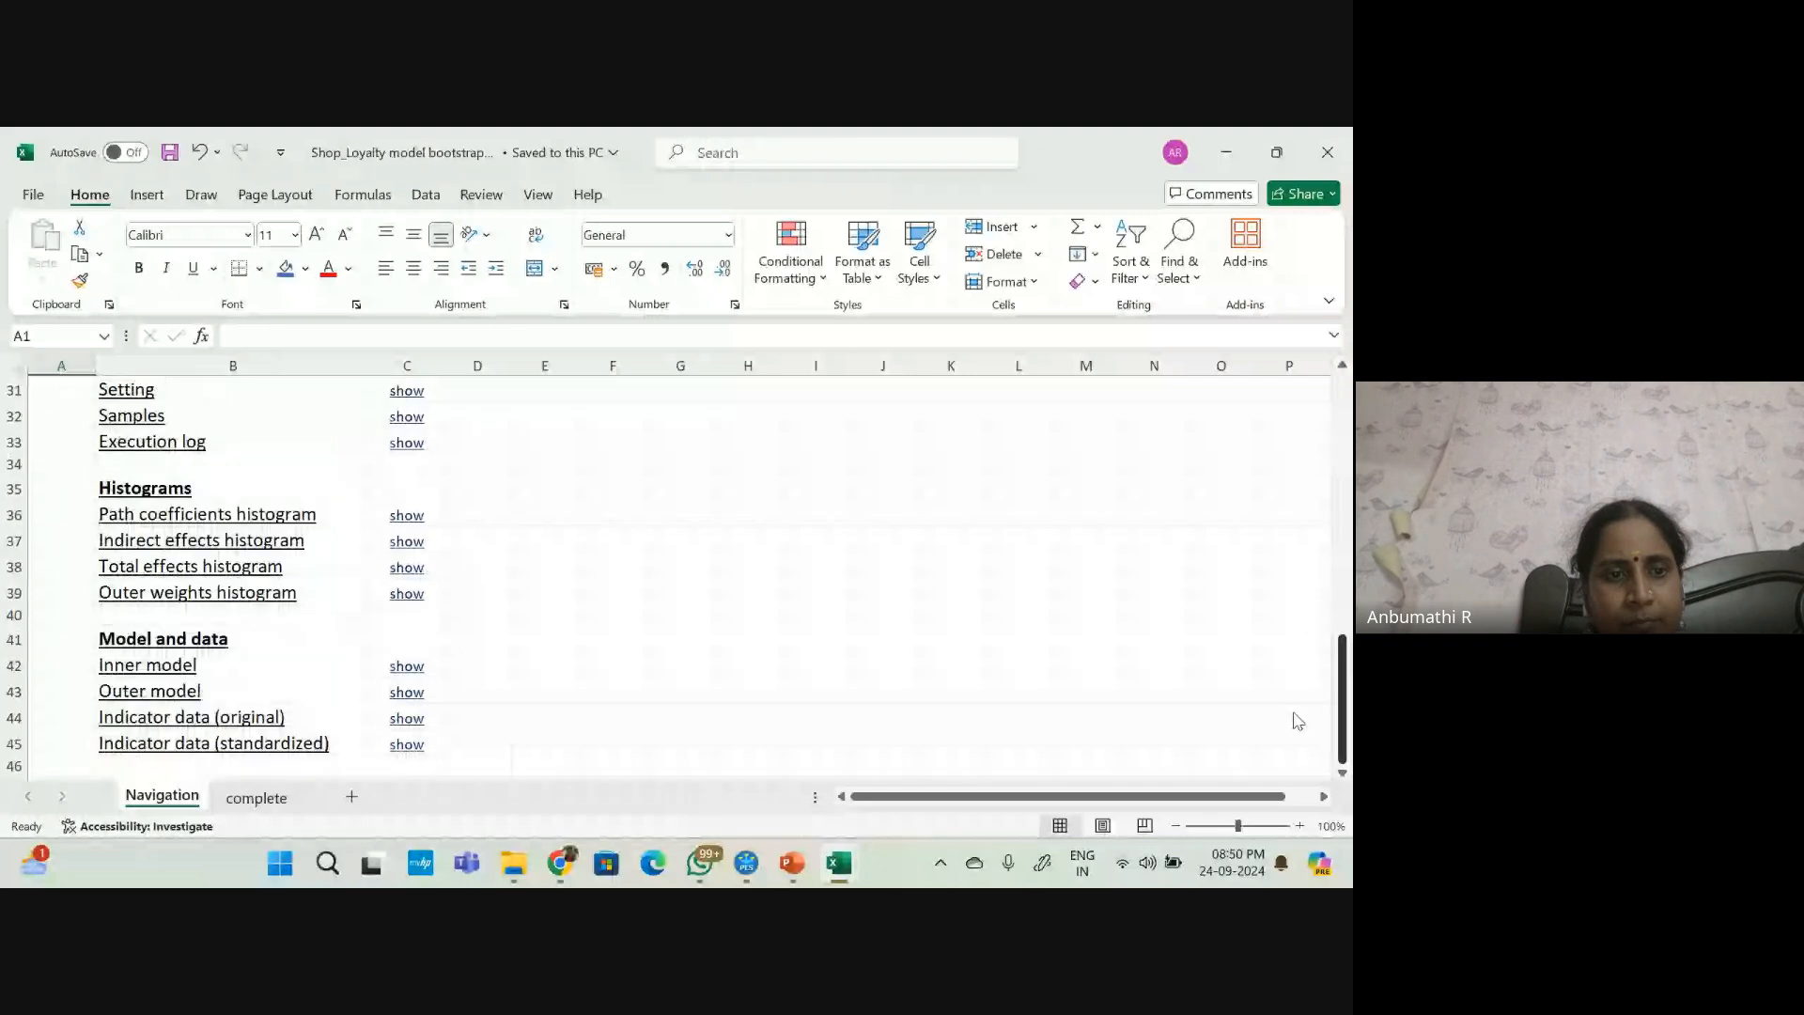
pyautogui.moveTo(513, 862)
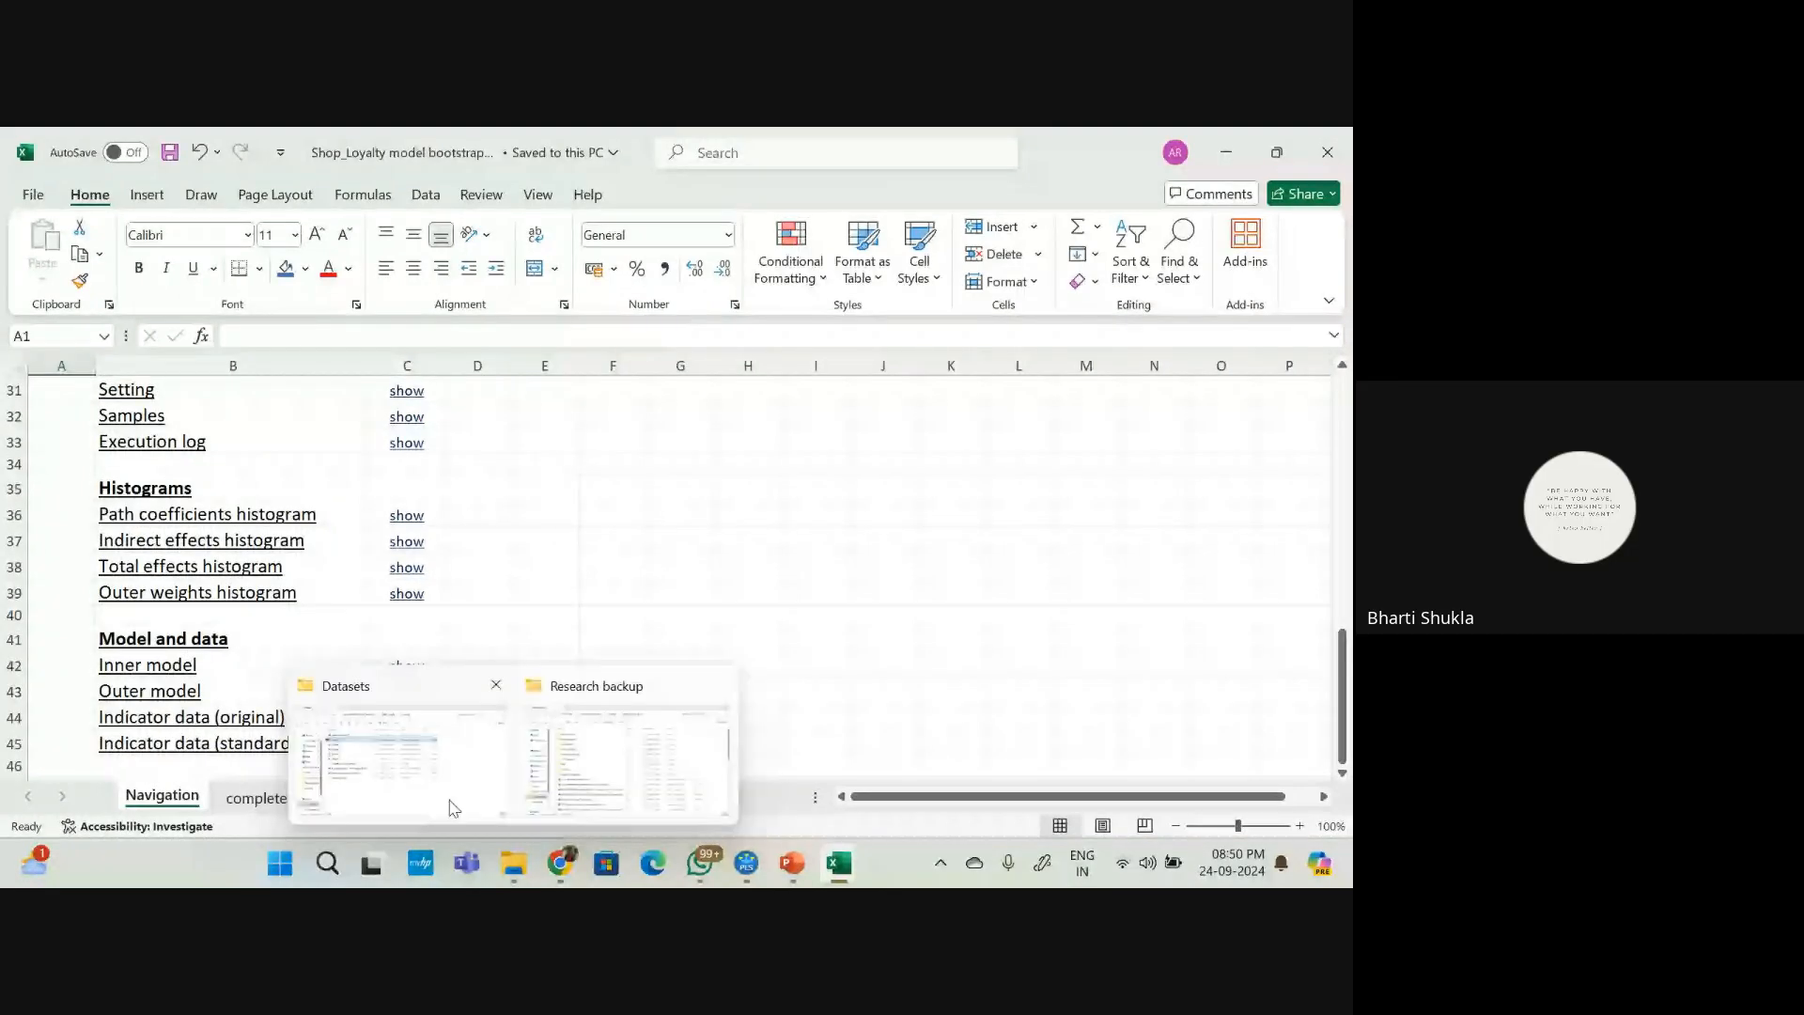
pyautogui.click(406, 664)
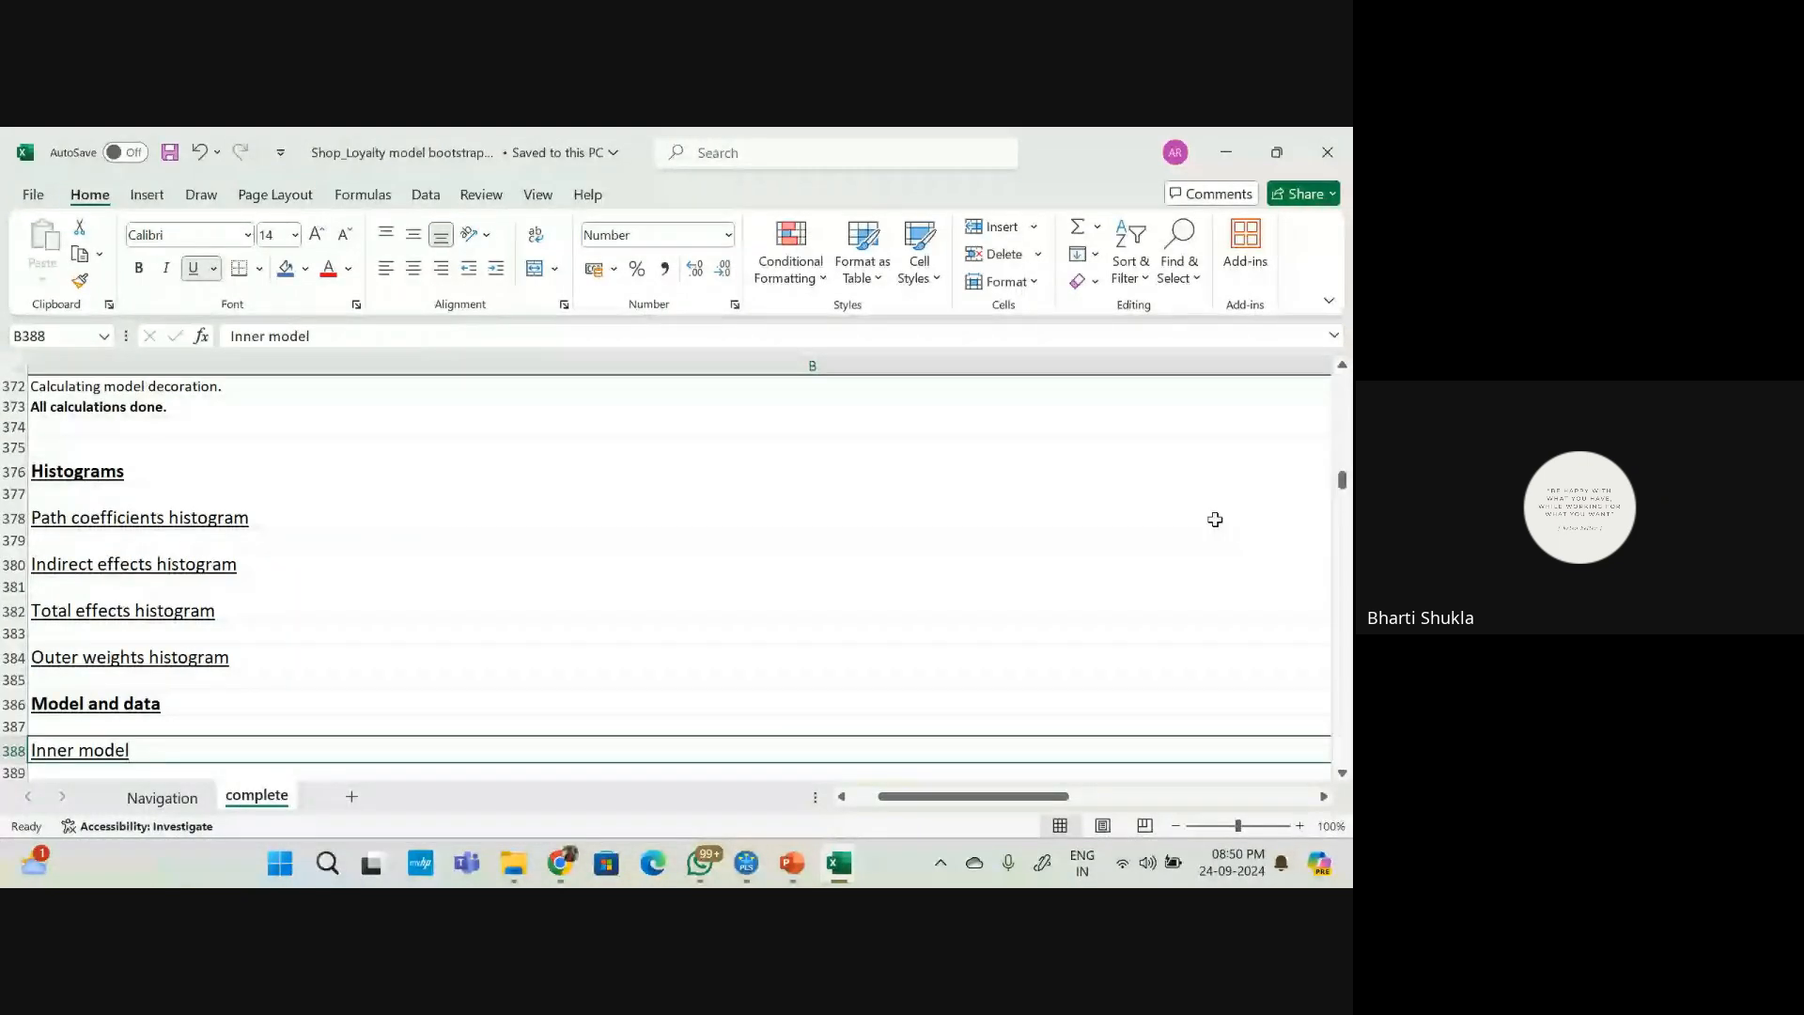
pyautogui.moveTo(1342, 480); pyautogui.dragTo(1342, 404)
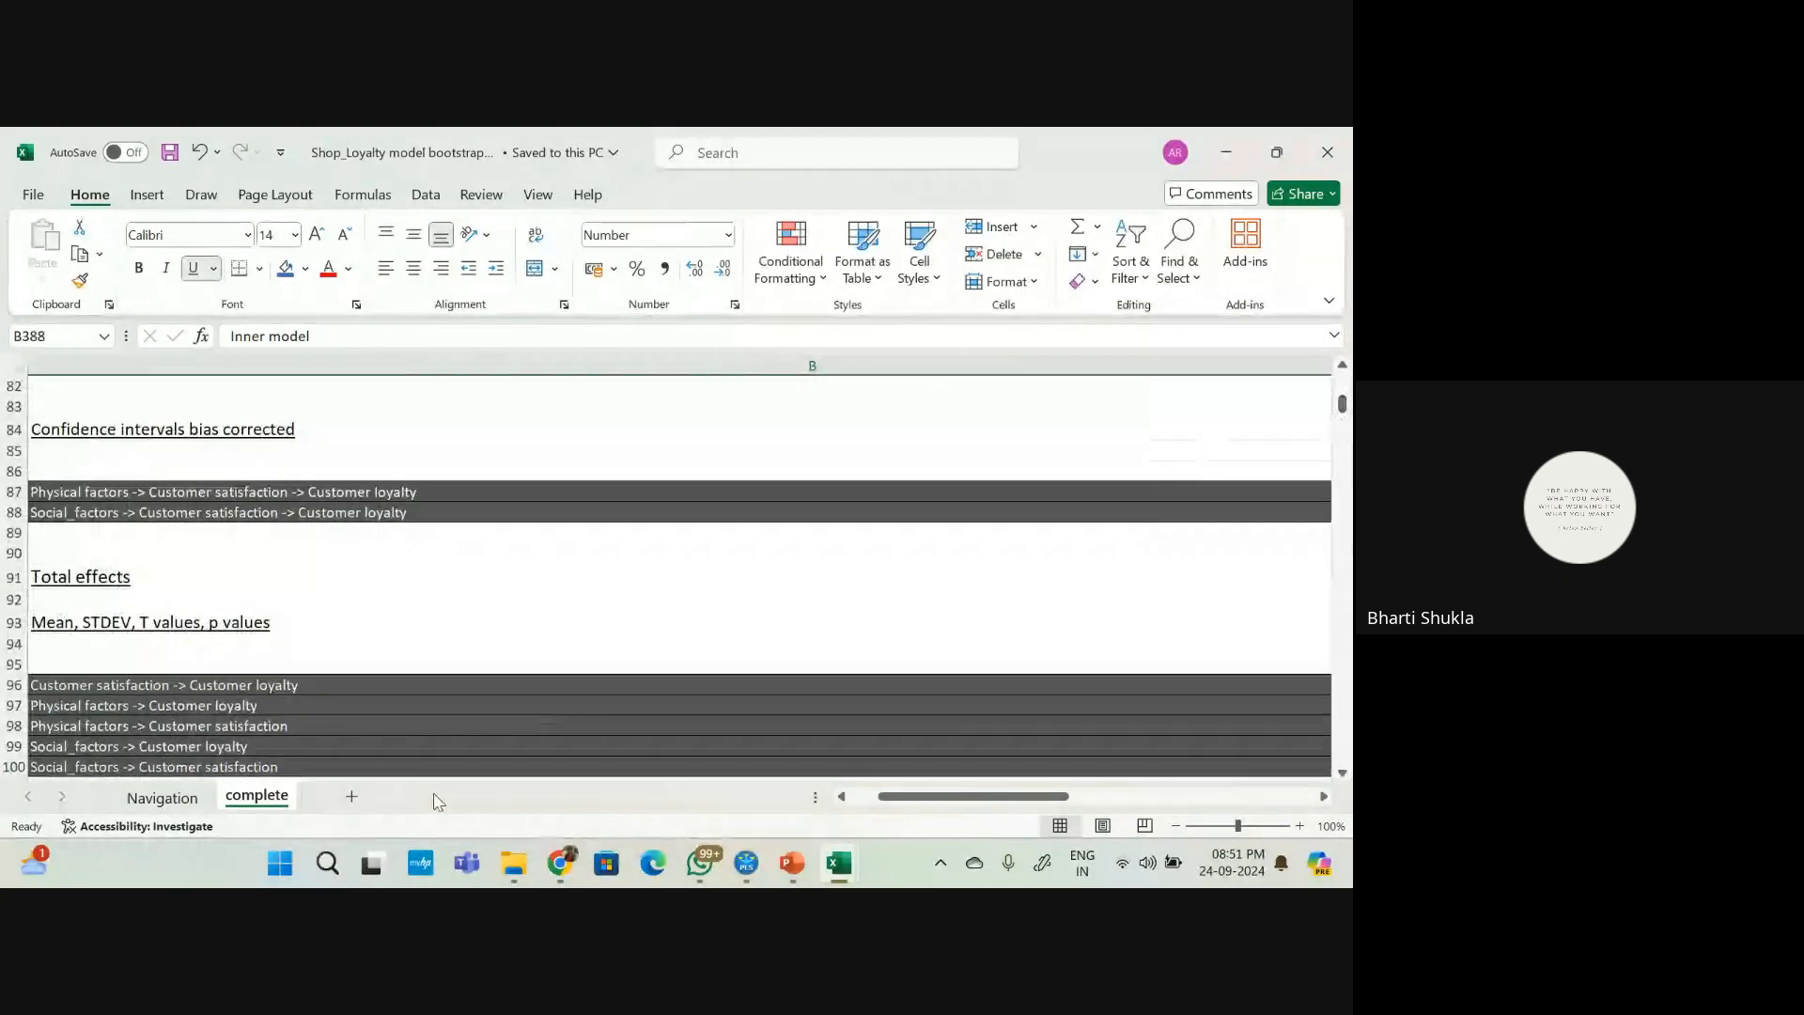
# Go back to the Navigation sheet, review its list of results, and open the Average variance extracted (AVE) section
pyautogui.click(162, 797)
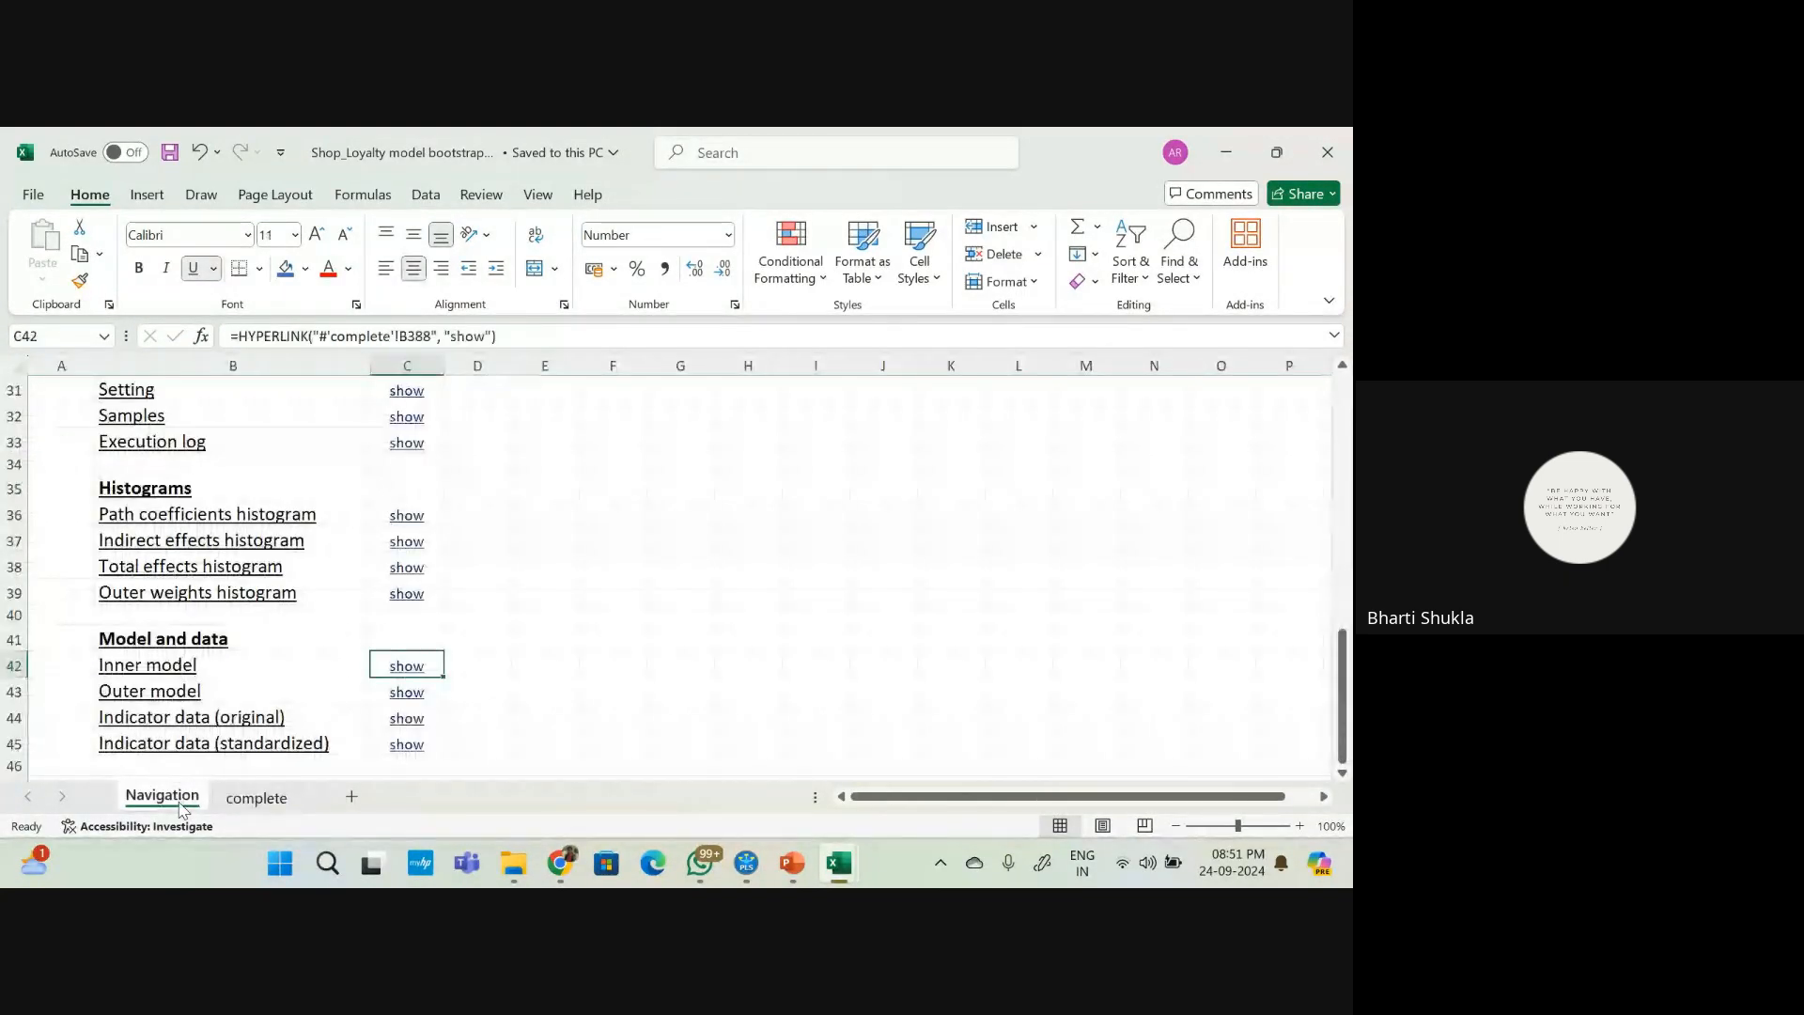
pyautogui.scroll(-2, 658, 564)
pyautogui.scroll(5, 657, 564)
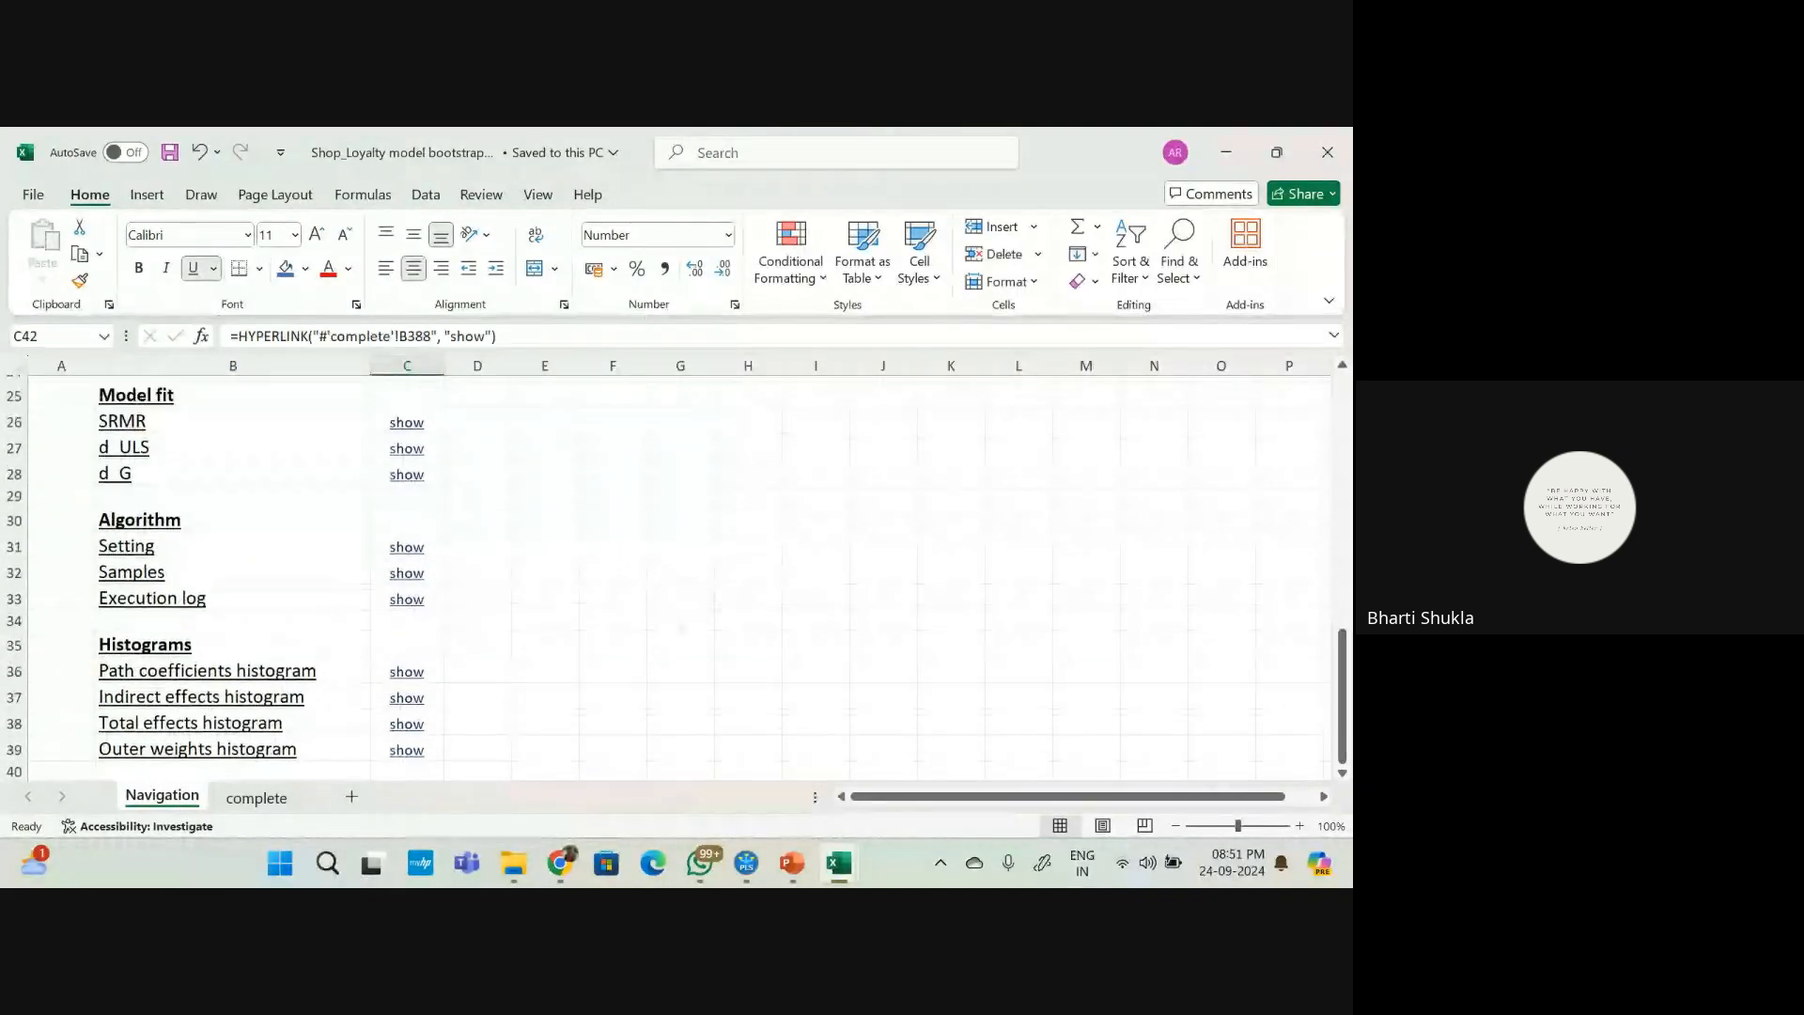
pyautogui.scroll(4, 658, 563)
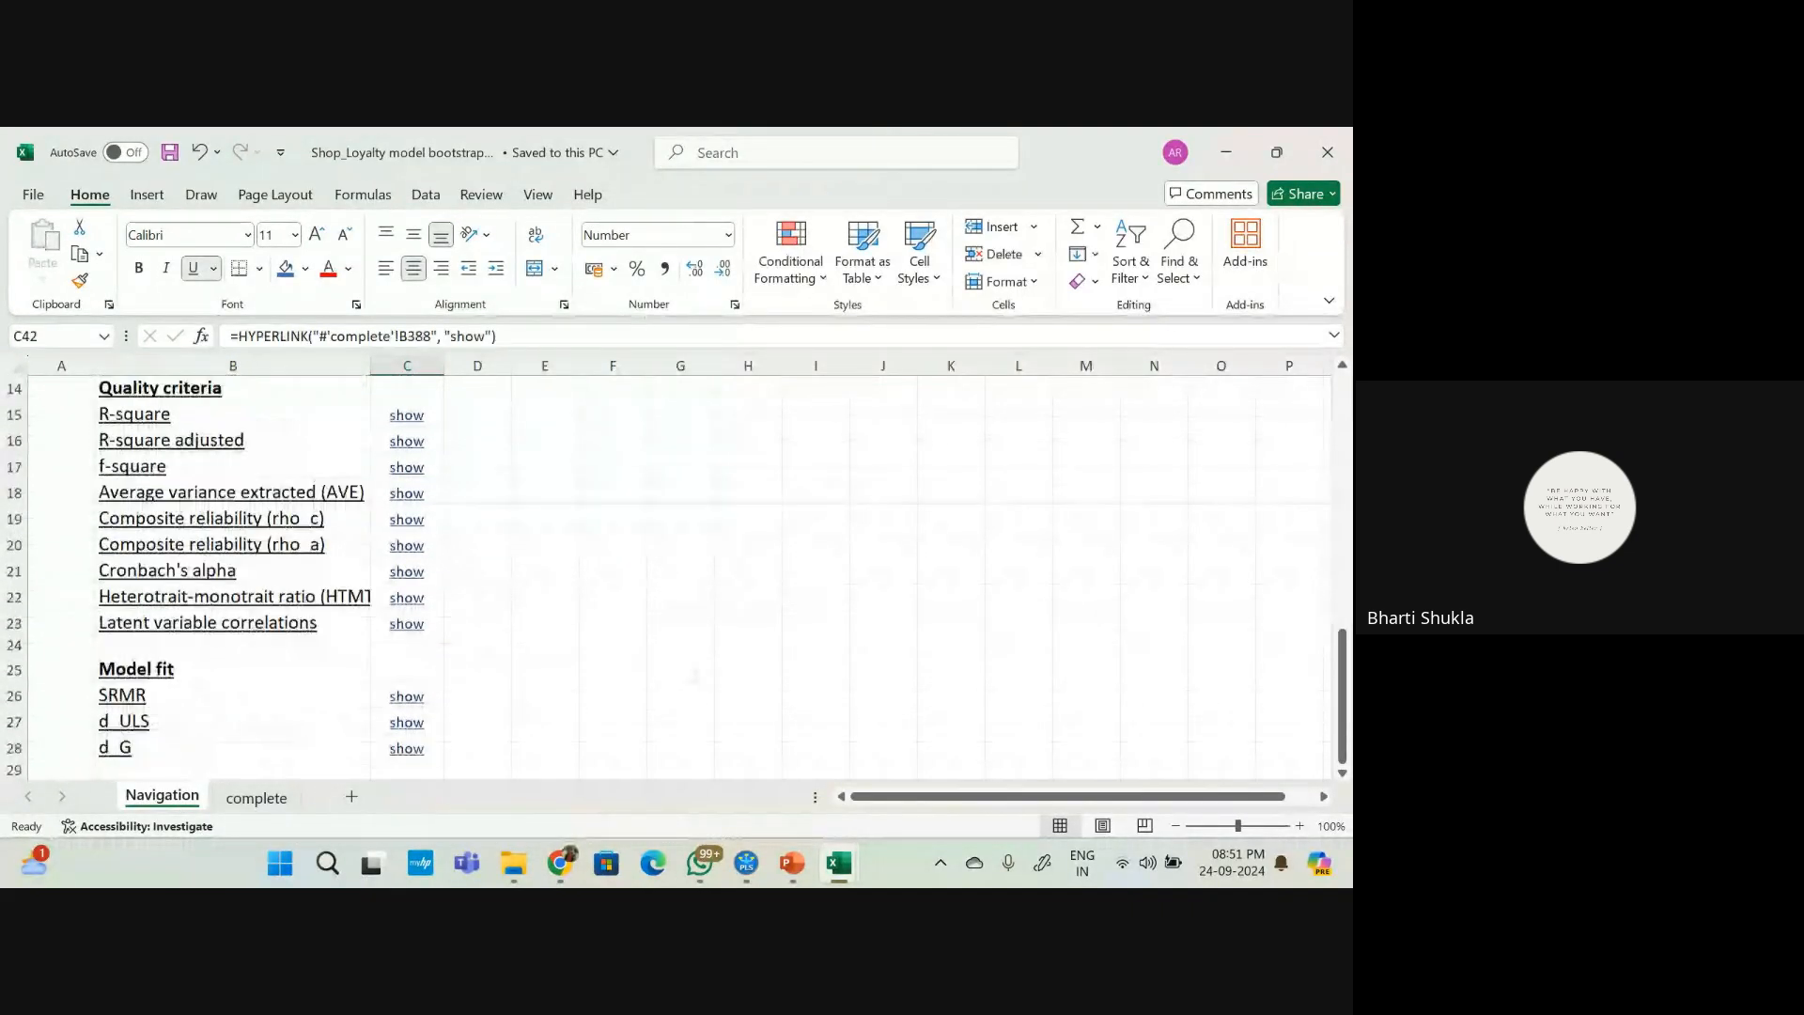
pyautogui.scroll(2, 707, 563)
pyautogui.scroll(4, 707, 564)
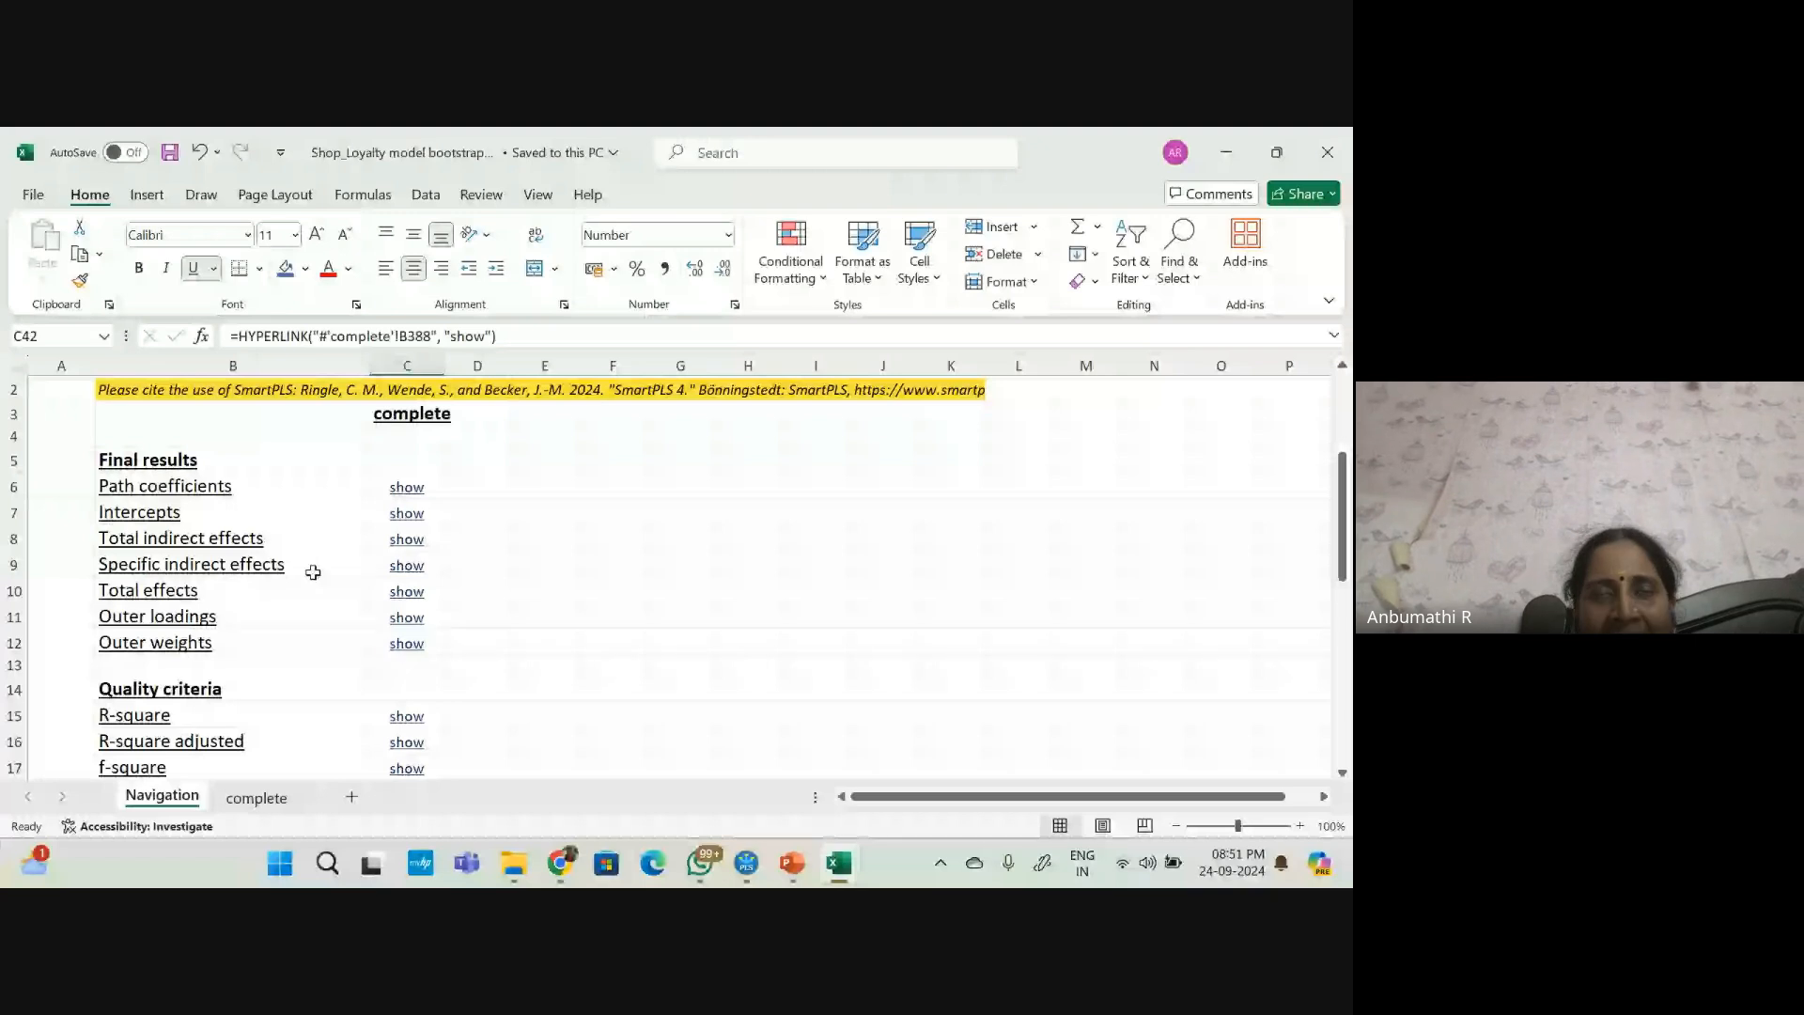
pyautogui.click(406, 591)
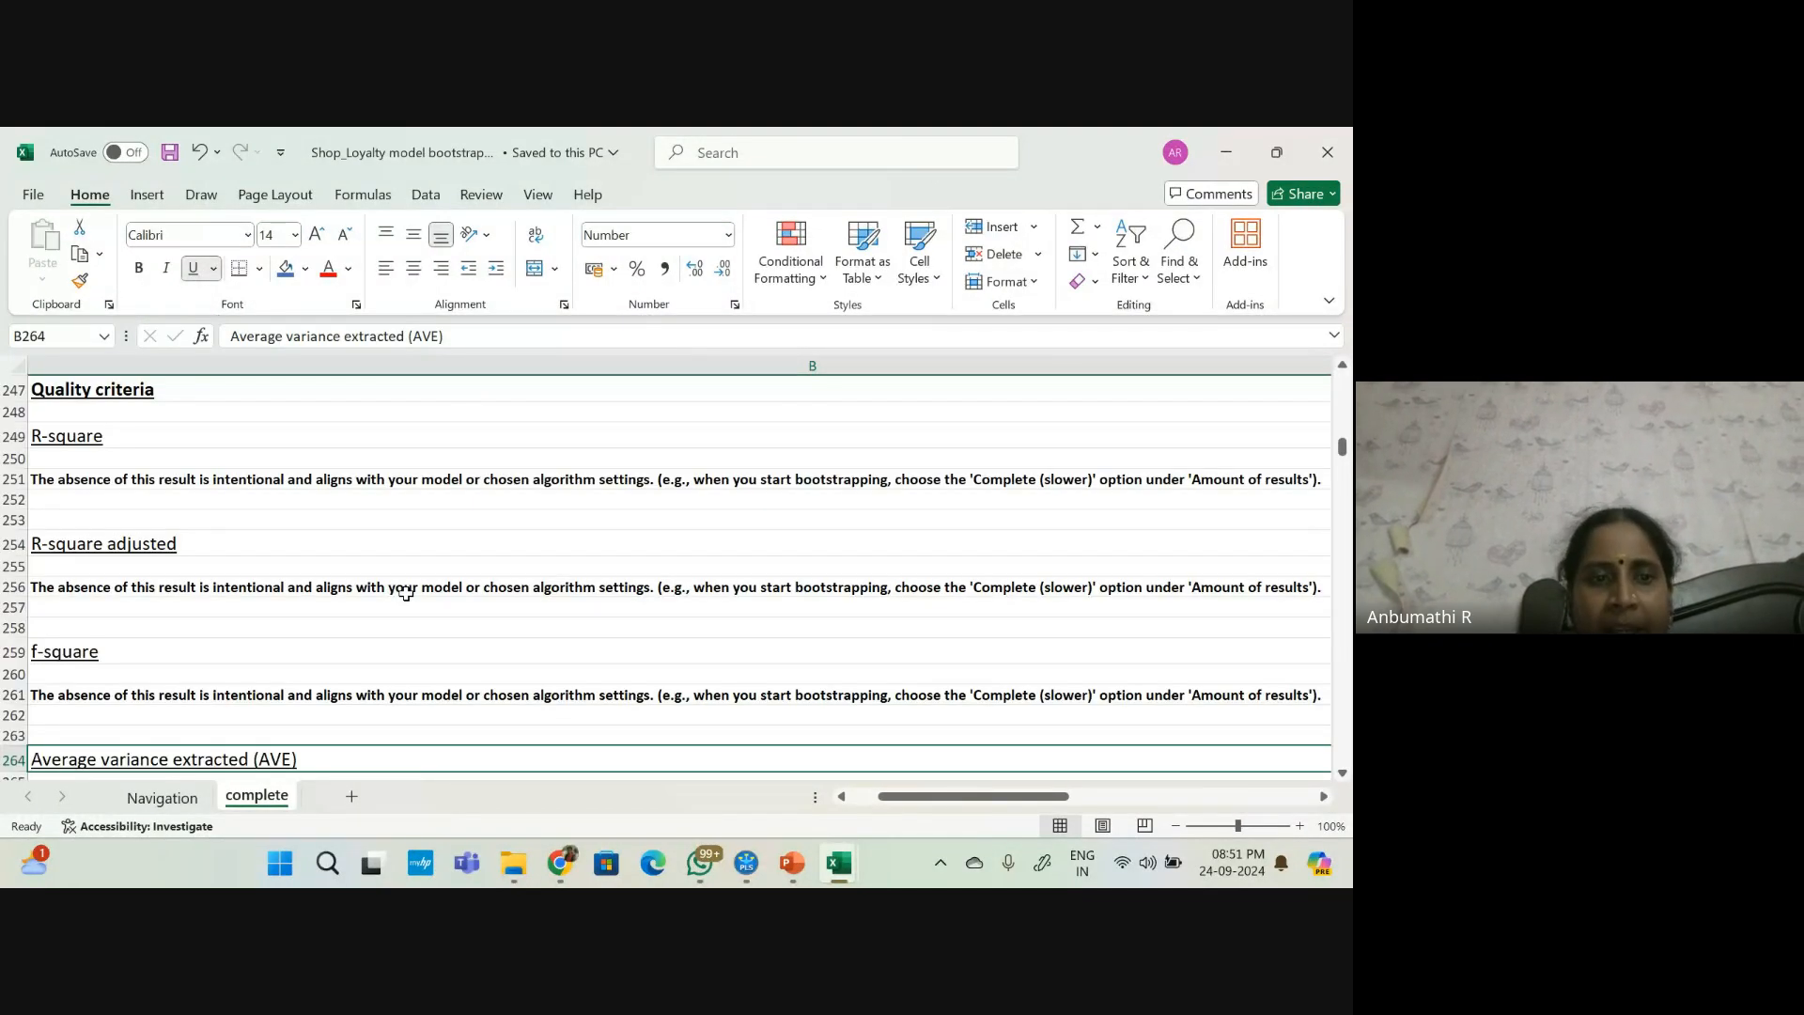
# Examine the complete sheet from the AVE section through the algorithm settings and execution log to the histograms, dismissing the WhatsApp notification
pyautogui.scroll(-4, 406, 591)
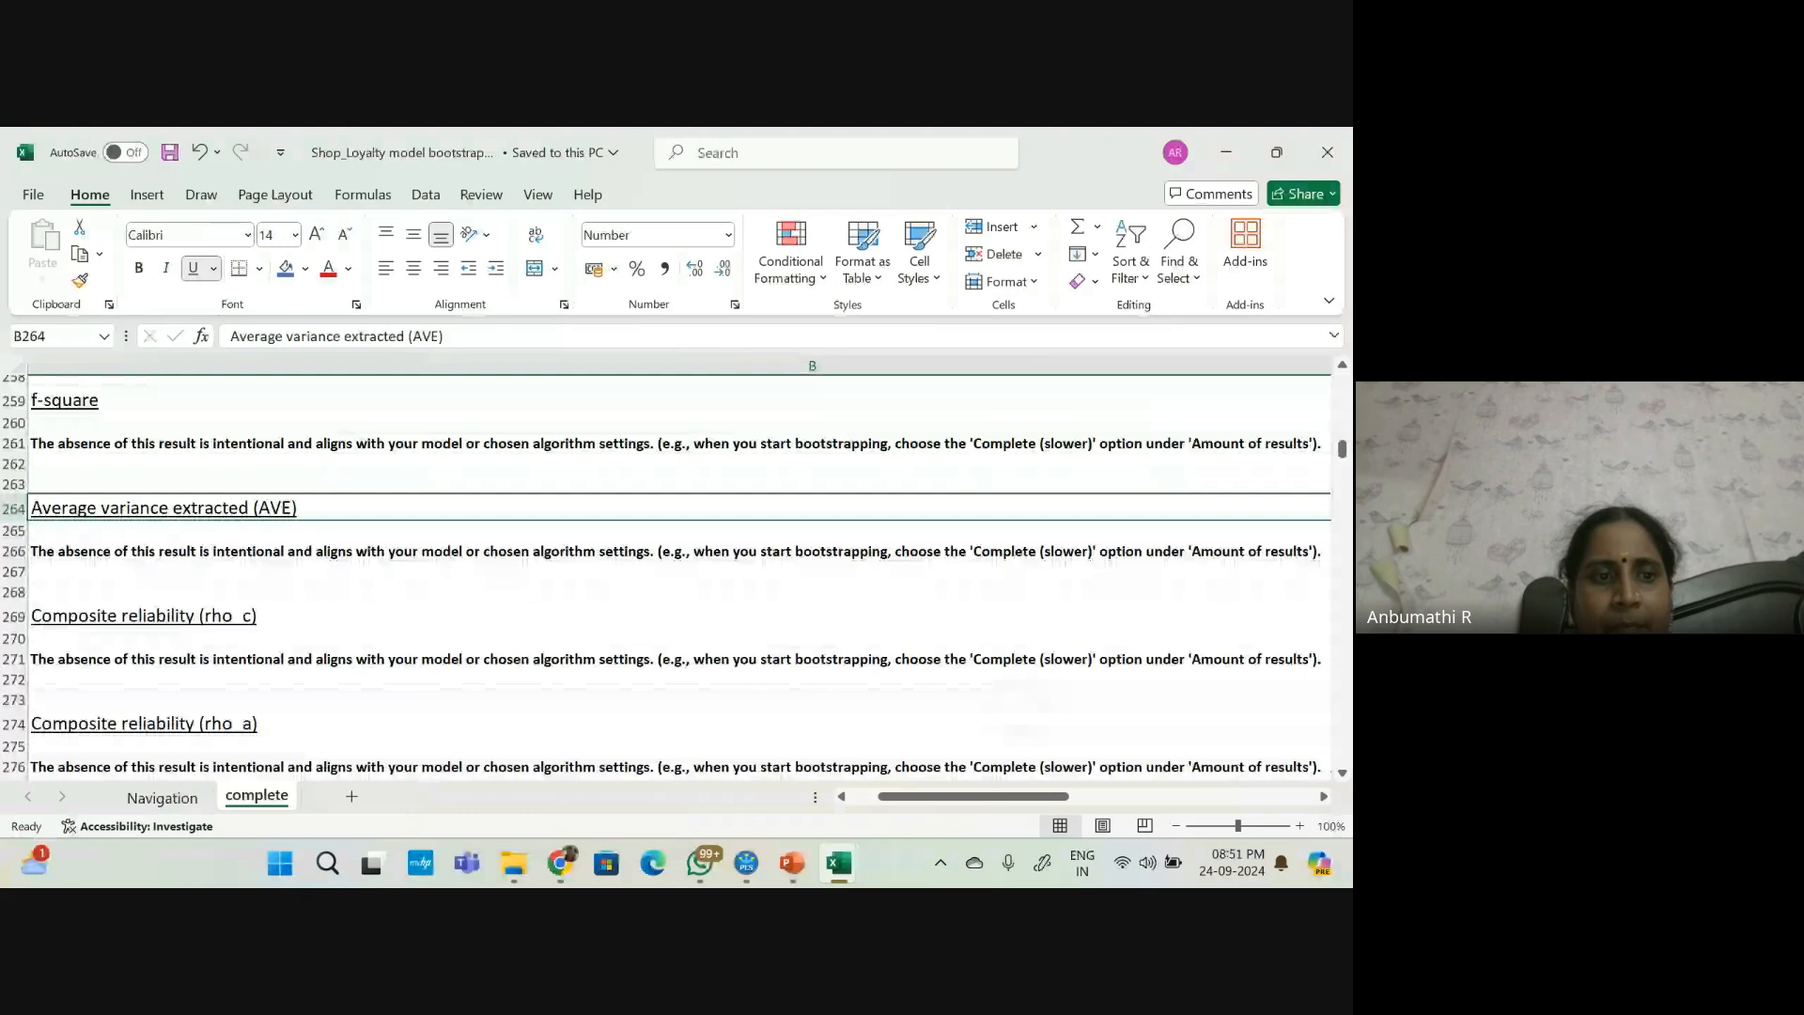
pyautogui.scroll(-7, 672, 573)
pyautogui.scroll(-12, 672, 573)
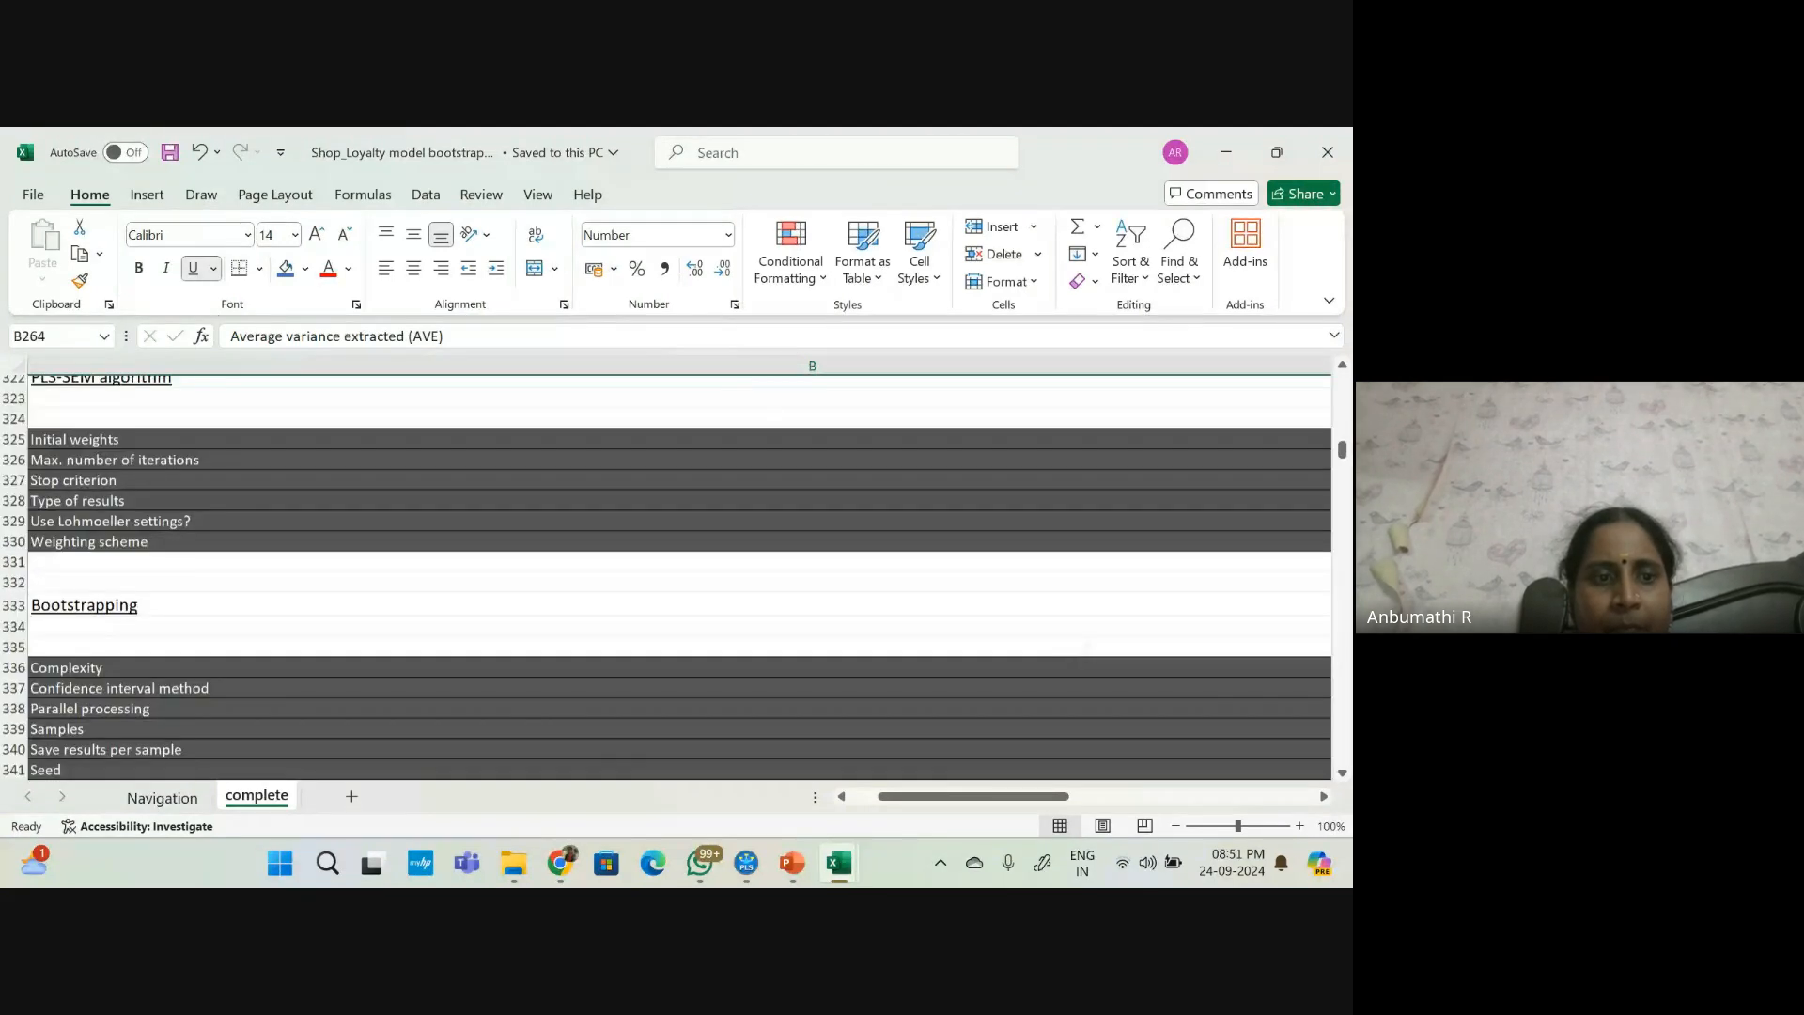
pyautogui.scroll(-5, 672, 574)
pyautogui.scroll(-1, 672, 573)
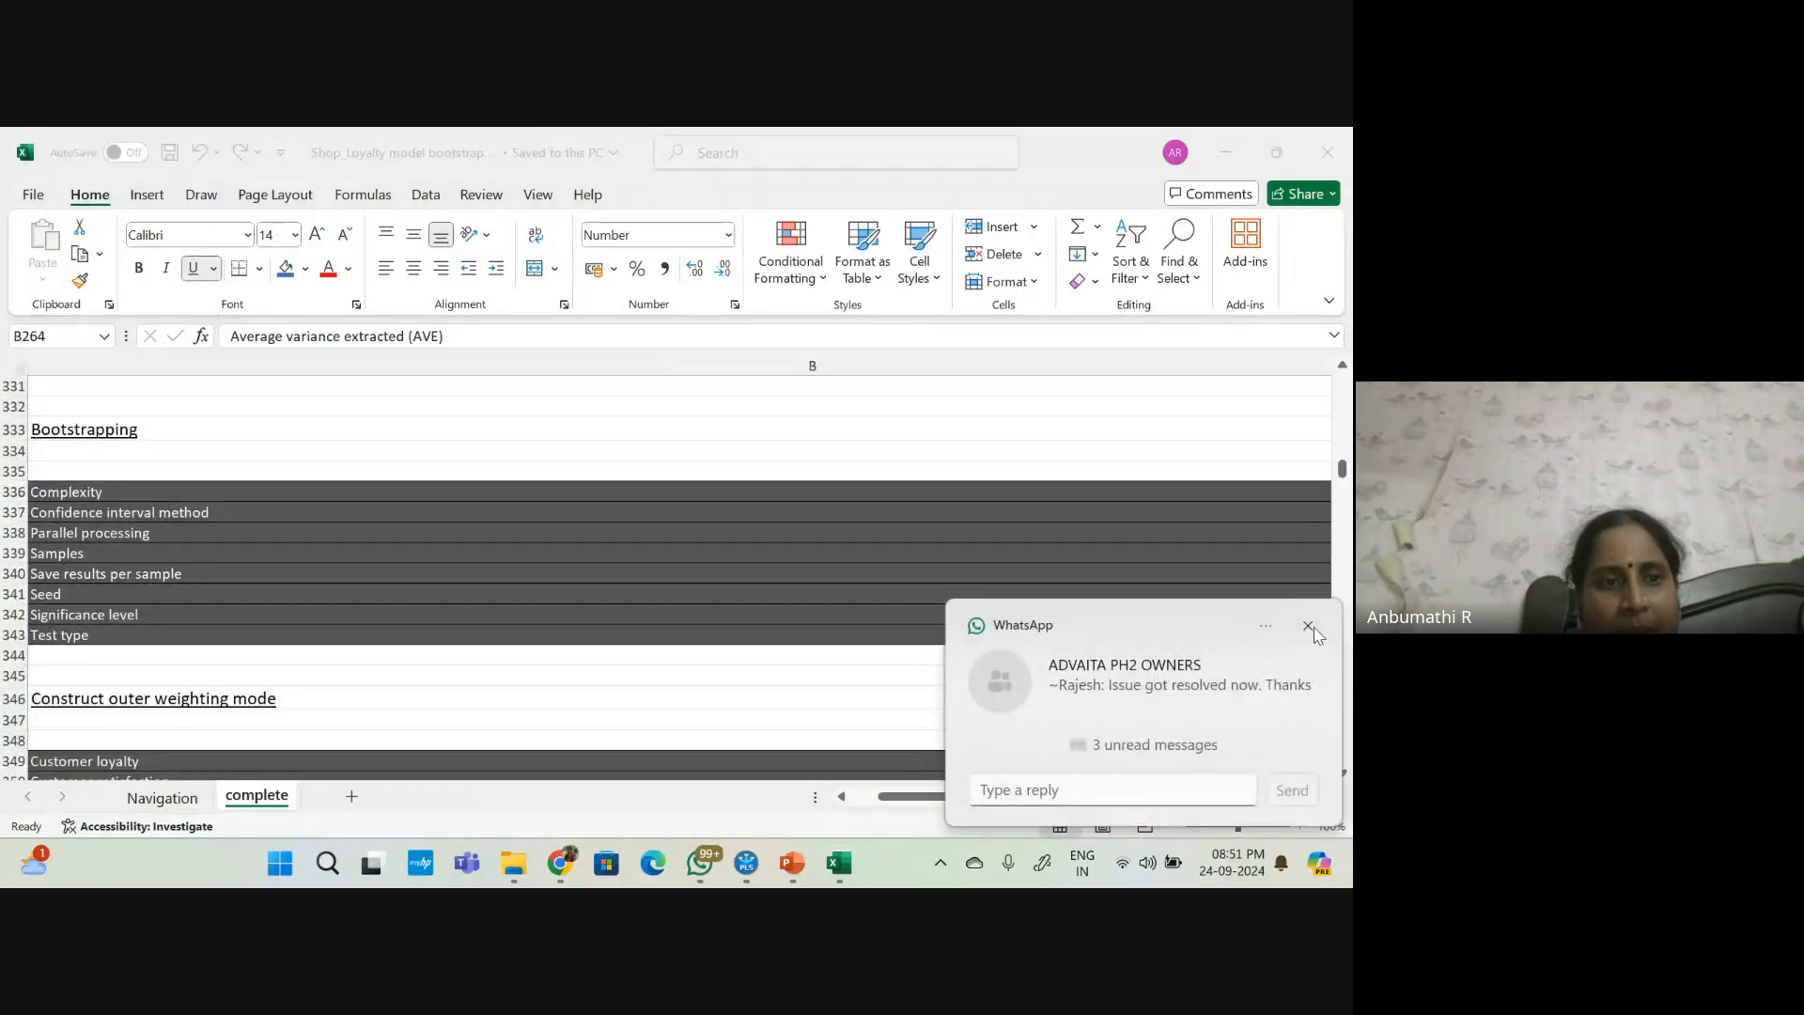
pyautogui.click(1307, 624)
pyautogui.scroll(-6, 1306, 620)
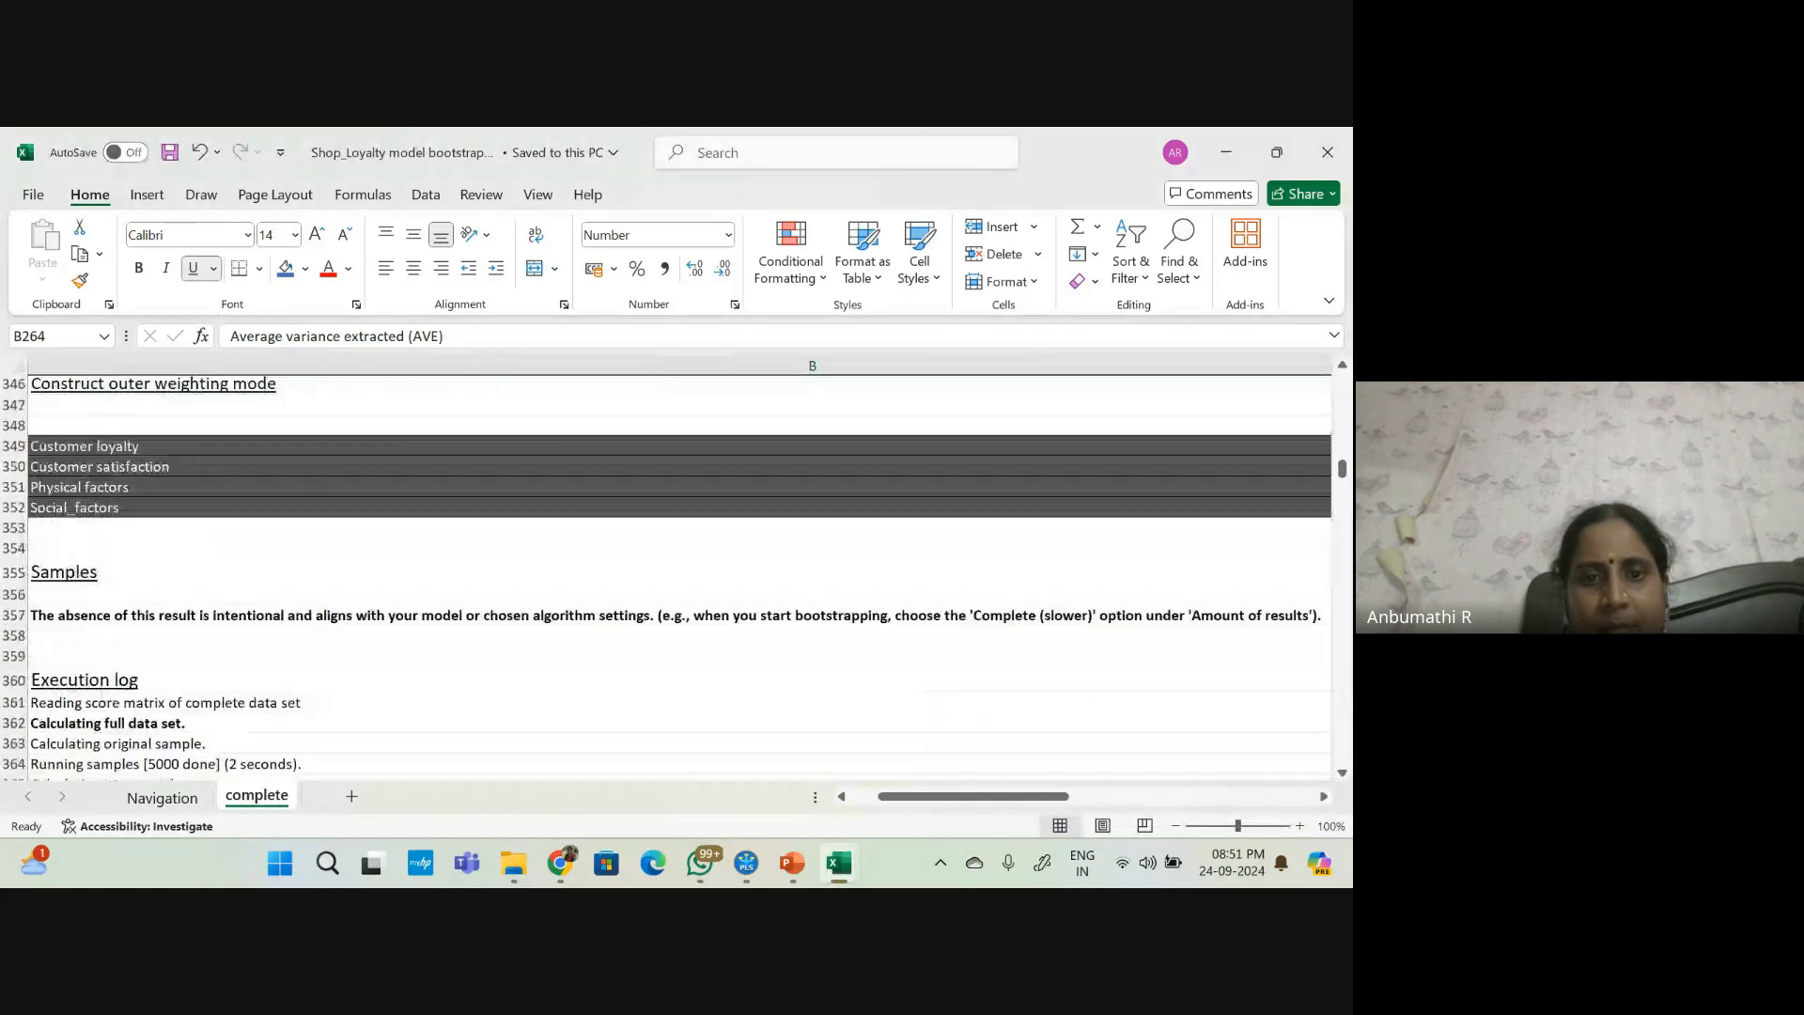
pyautogui.scroll(-5, 672, 573)
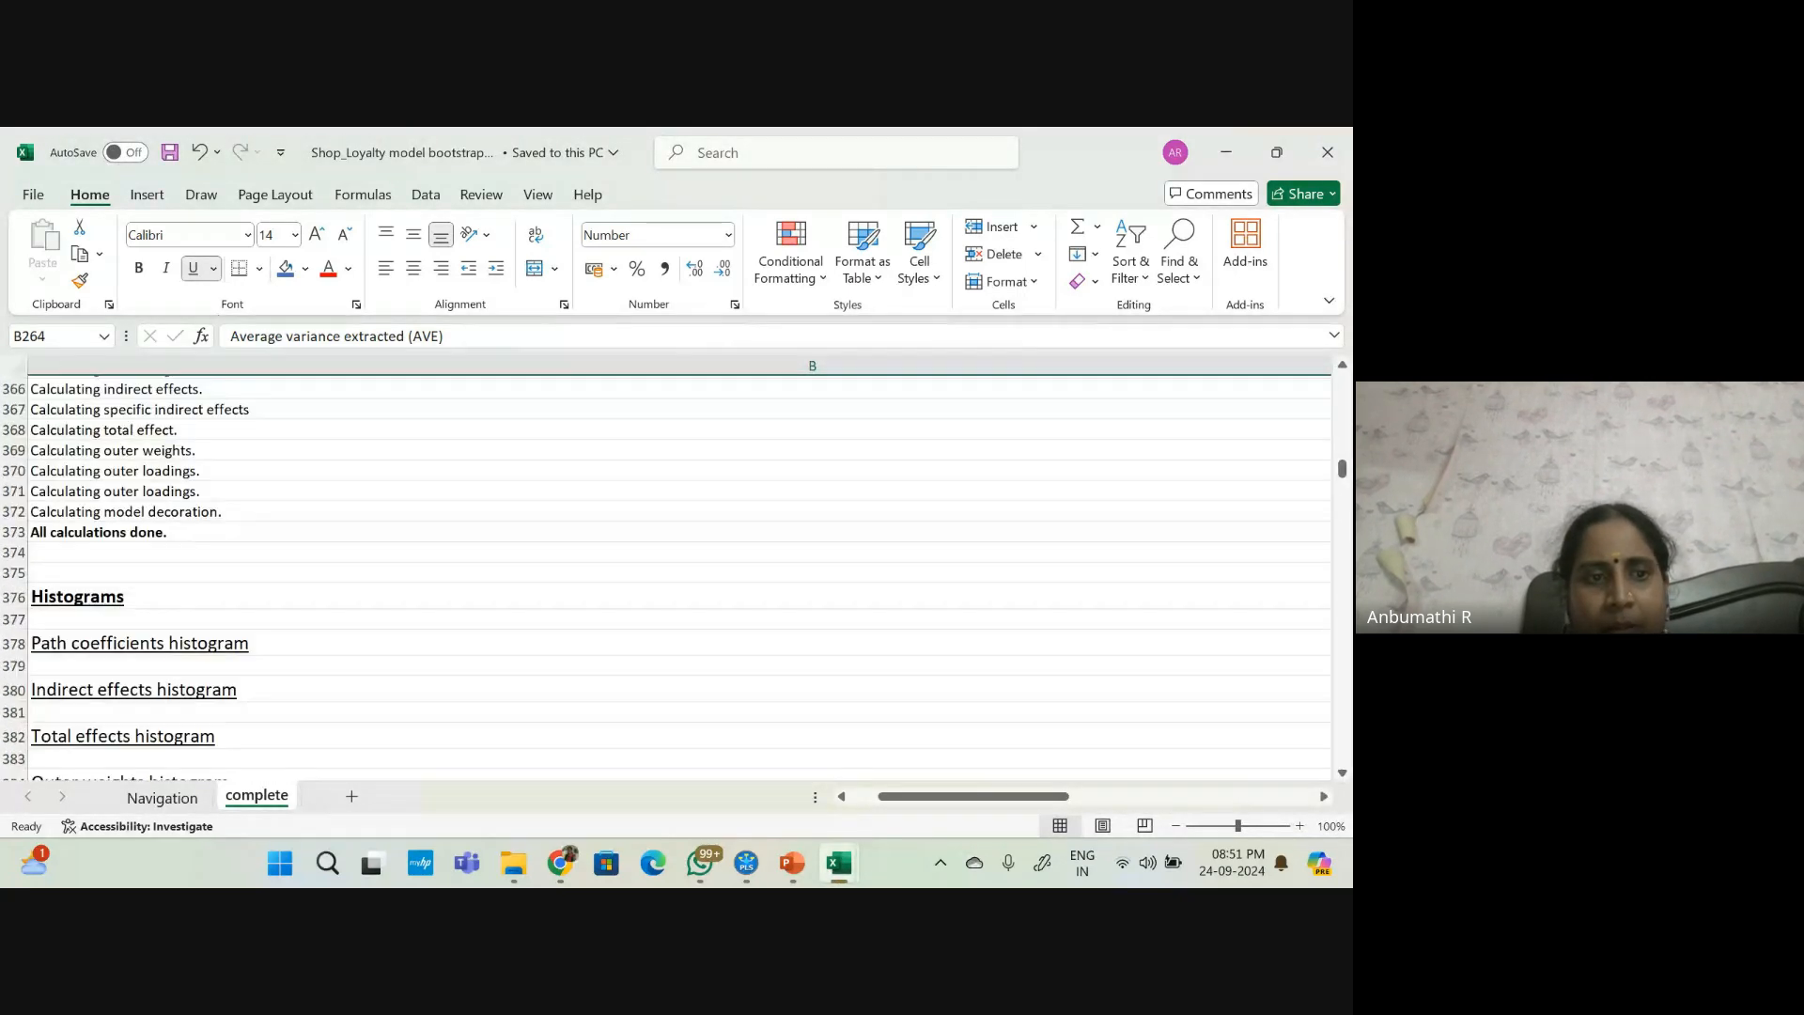
# Open the Total indirect effects section through the Navigation sheet and review its tables down to the Specific indirect effects section
pyautogui.click(164, 798)
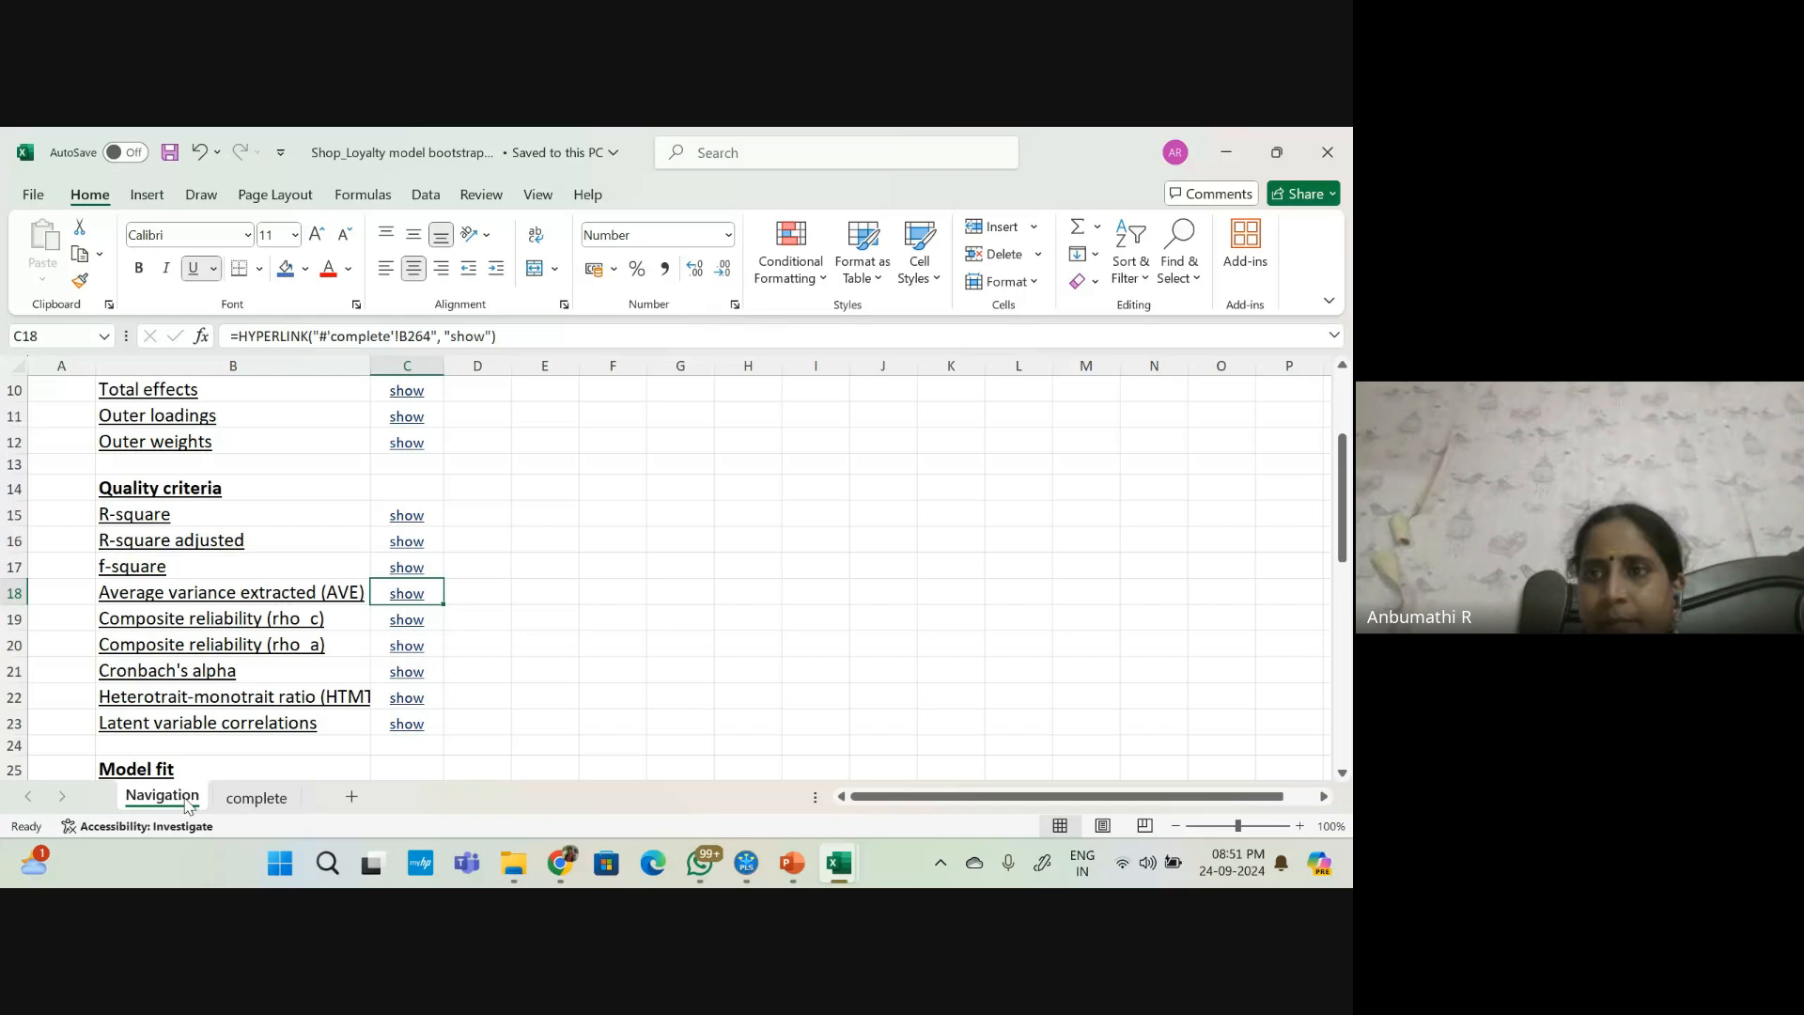
pyautogui.click(256, 797)
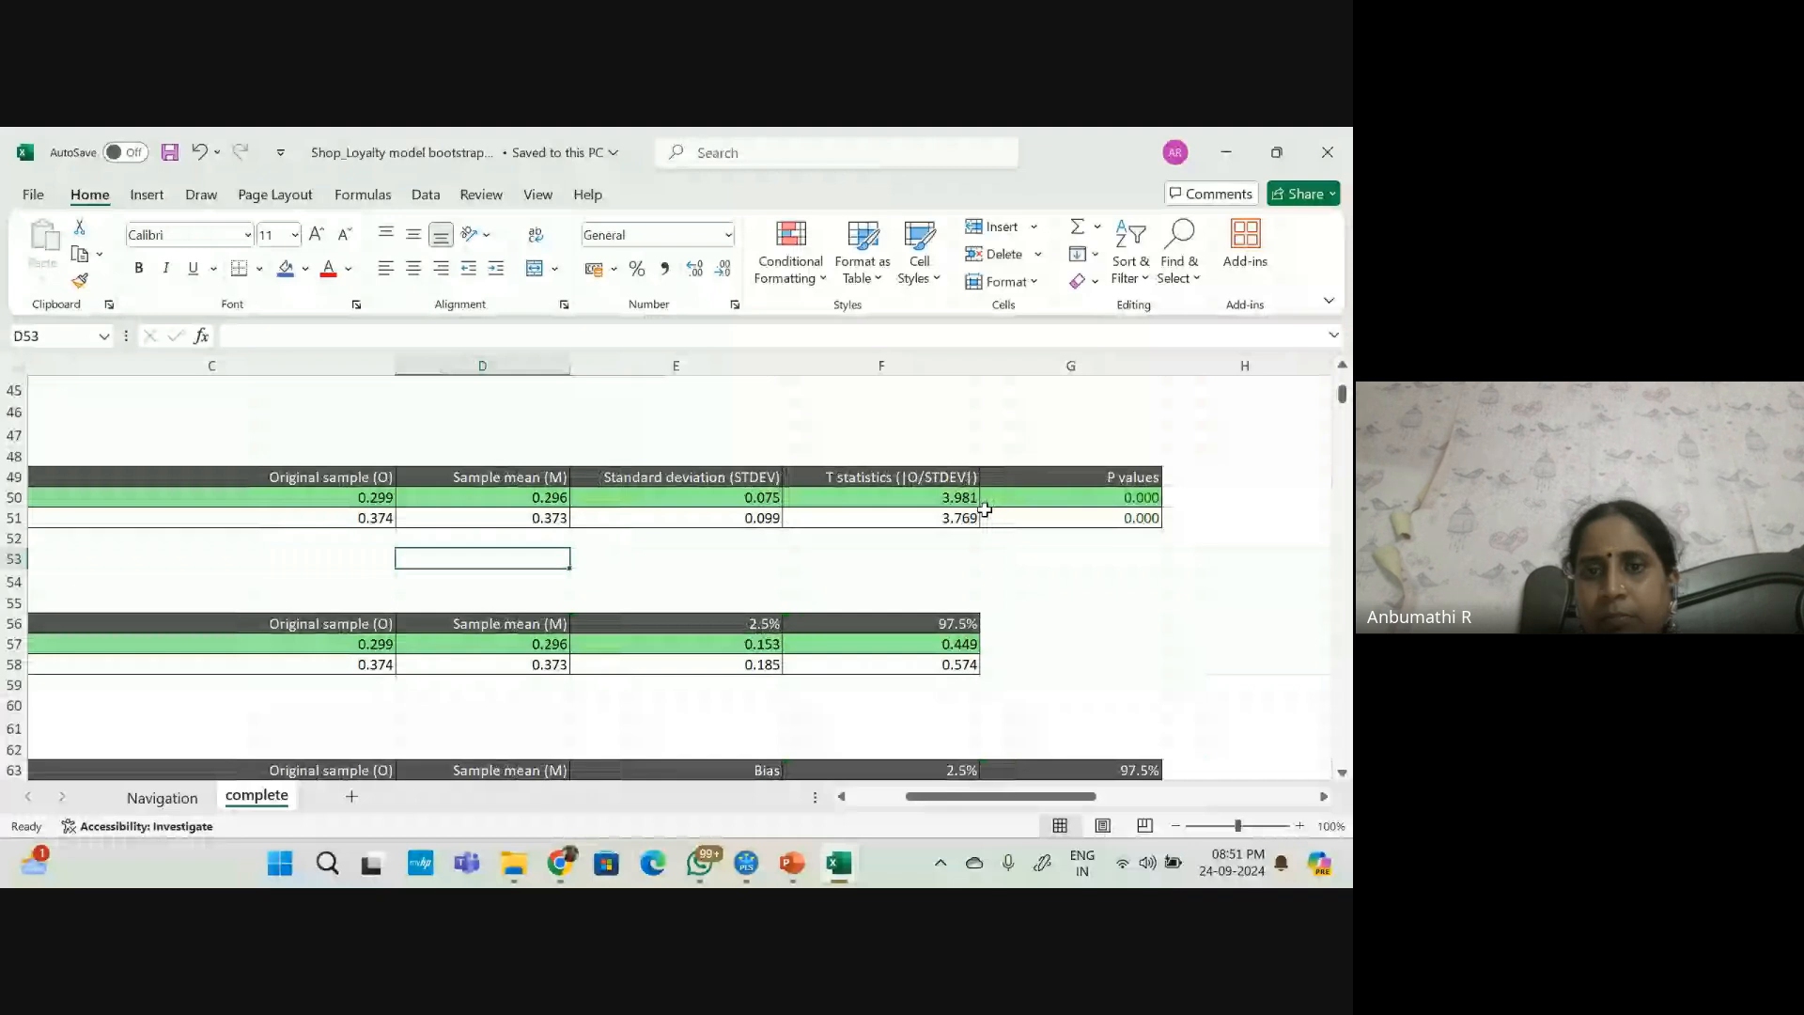
pyautogui.hscroll(-5, 985, 510)
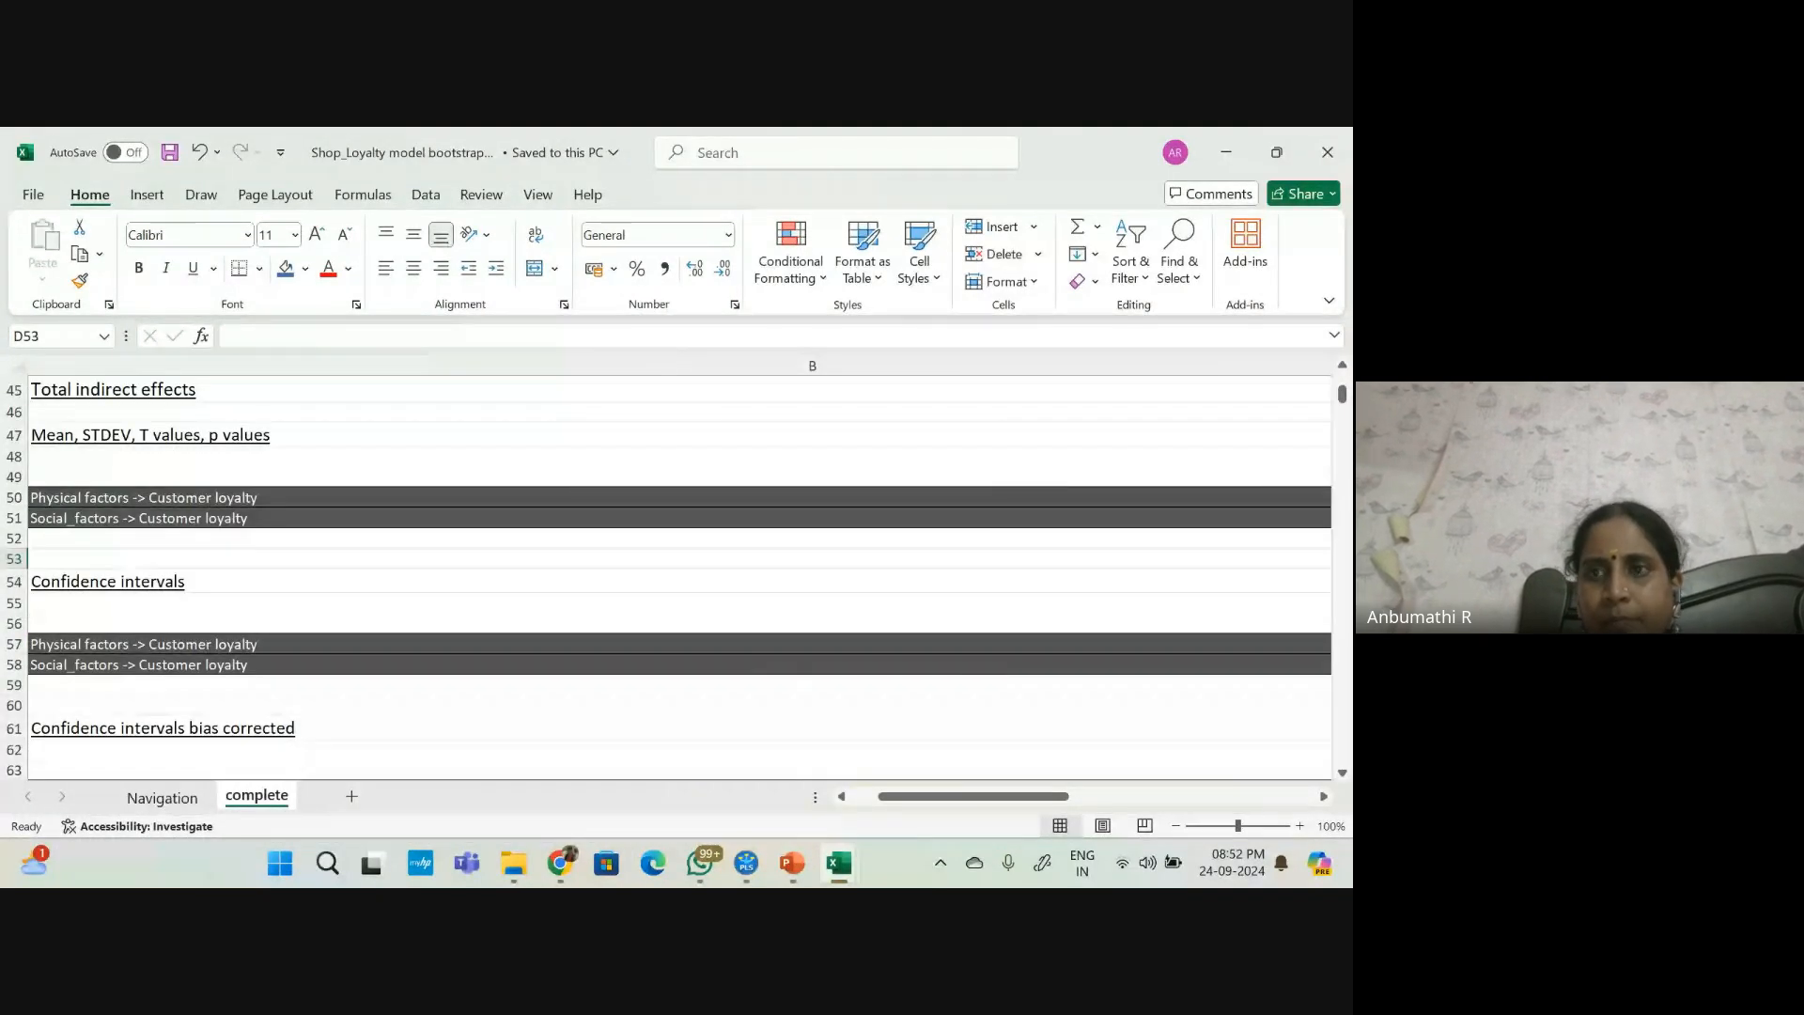
pyautogui.click(1323, 363)
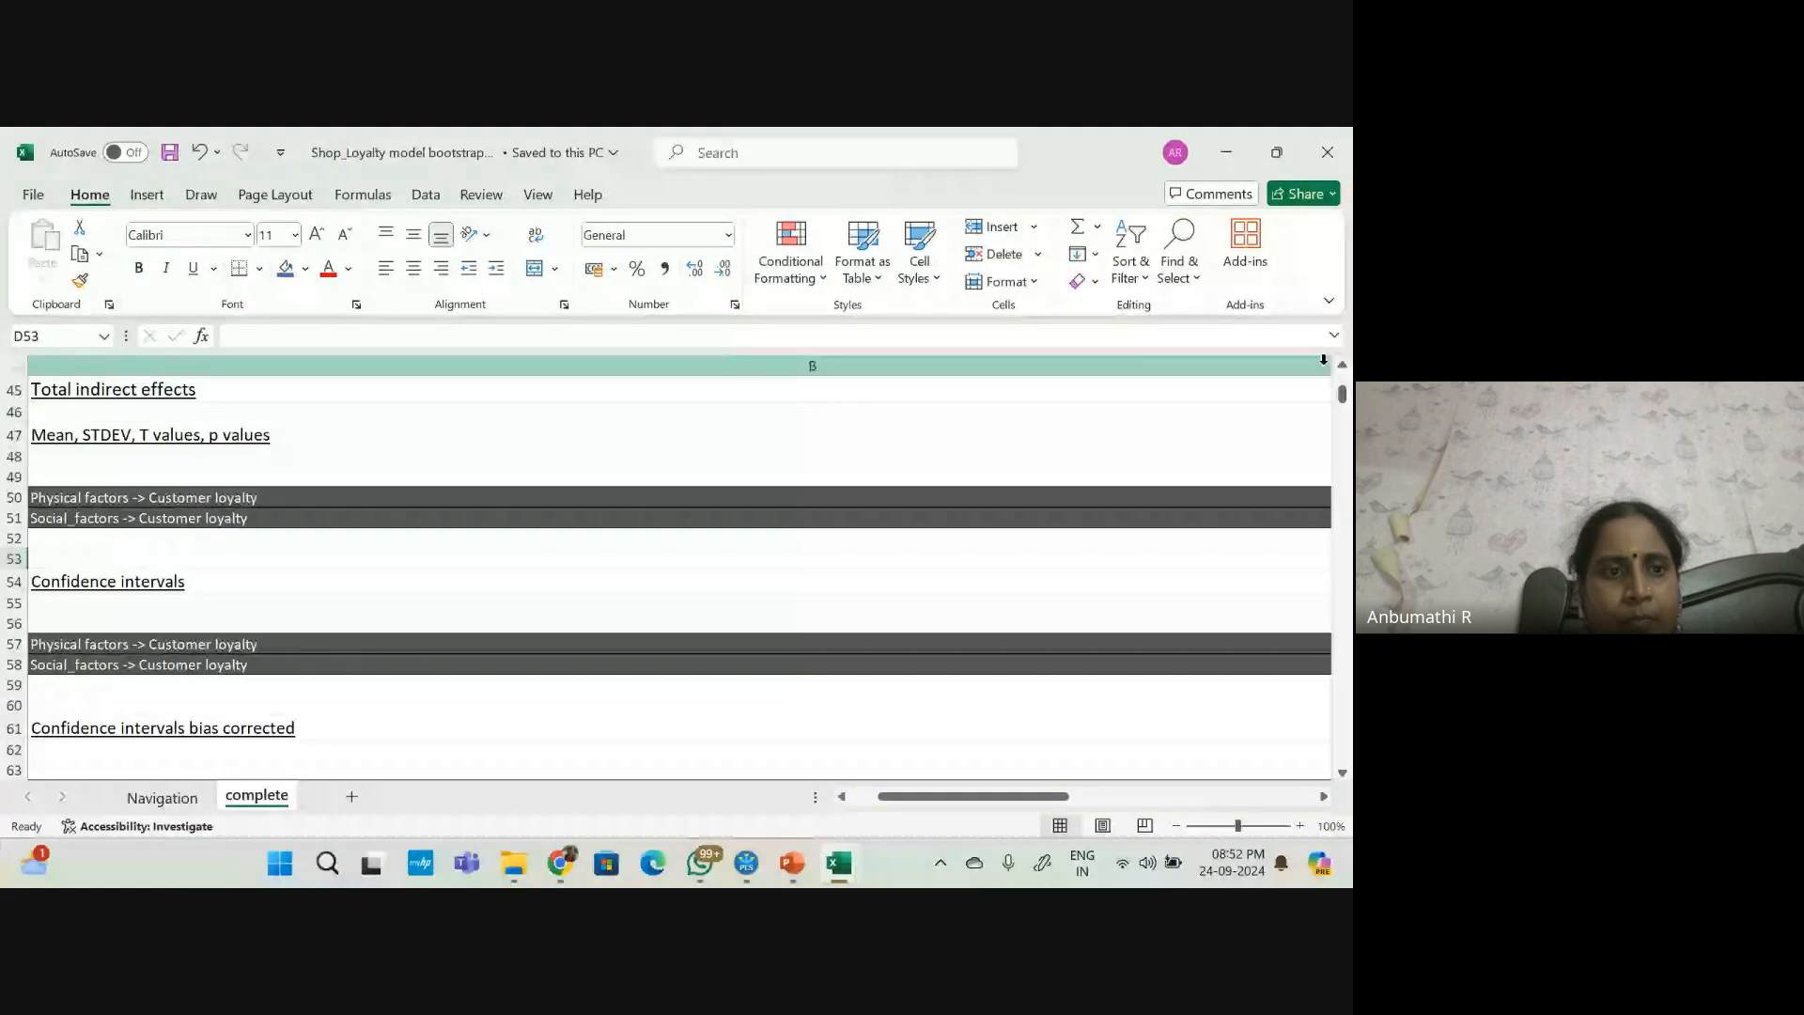
pyautogui.click(939, 457)
pyautogui.scroll(-3, 939, 457)
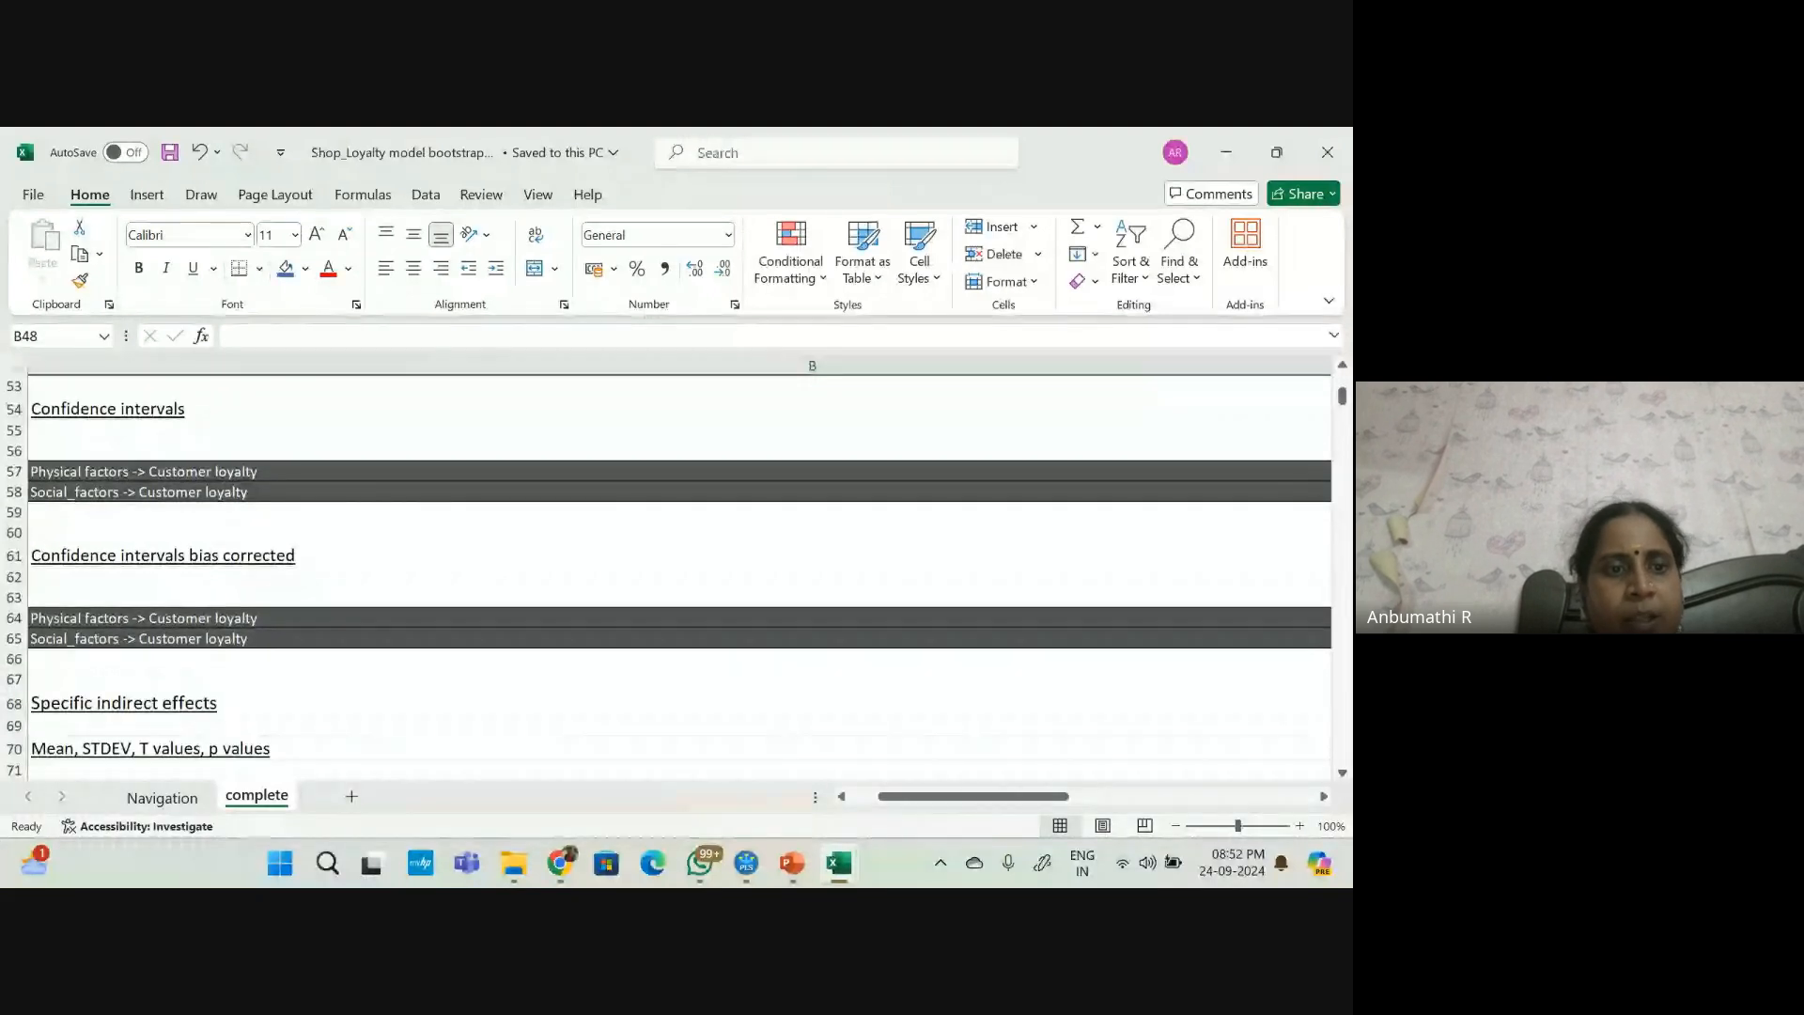
pyautogui.scroll(-3, 676, 578)
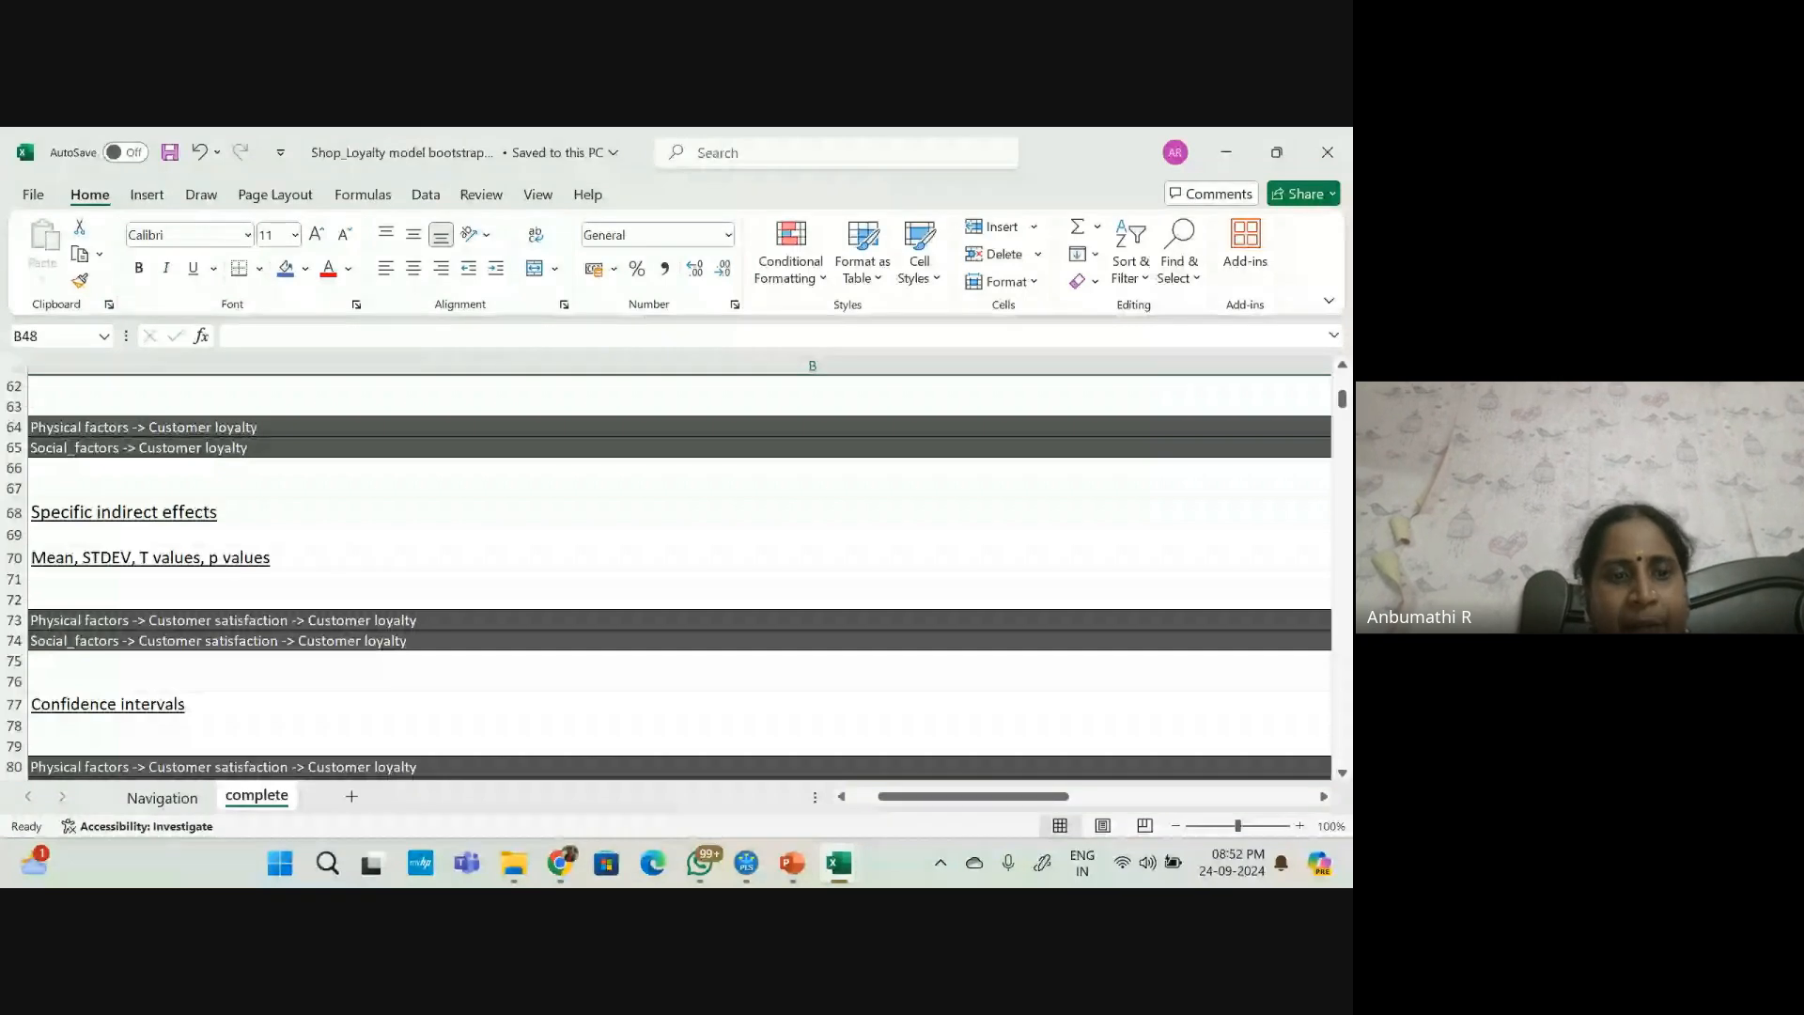
# Return to the Navigation sheet, open the Total effects section, and view its mean, STDEV, T values and p values table
pyautogui.click(174, 804)
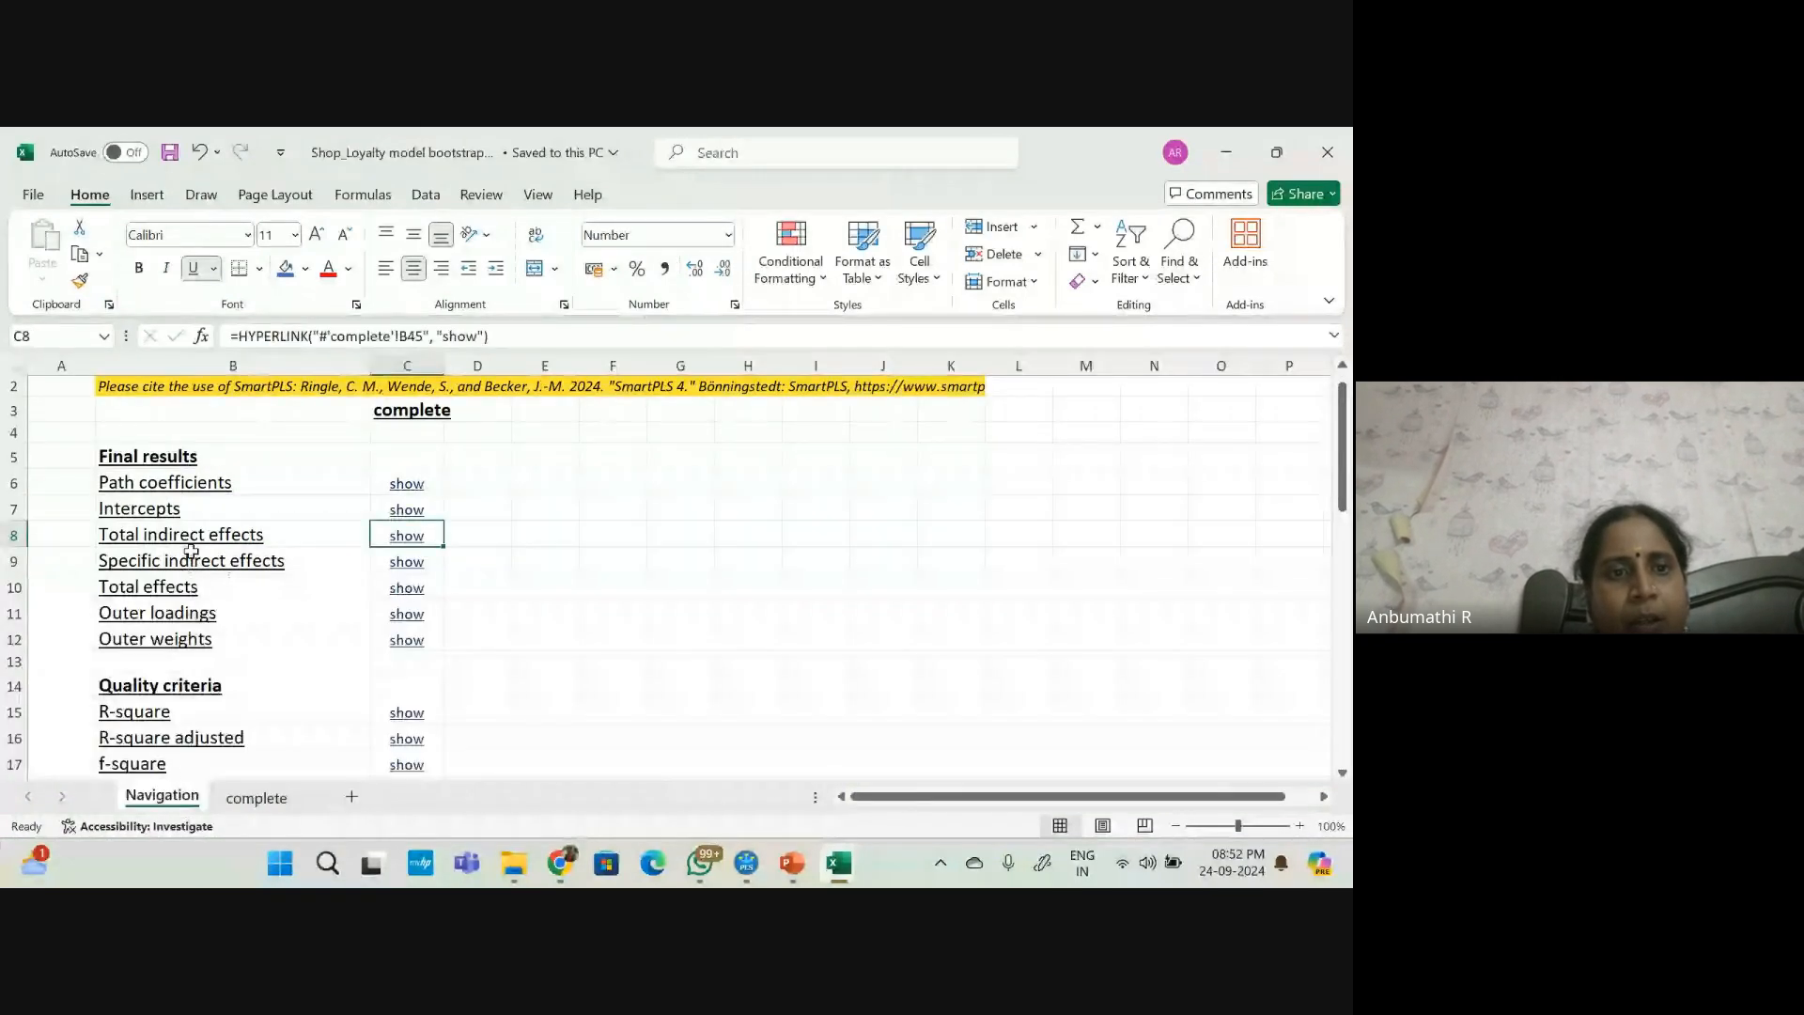
pyautogui.press('Down')
pyautogui.press('Down')
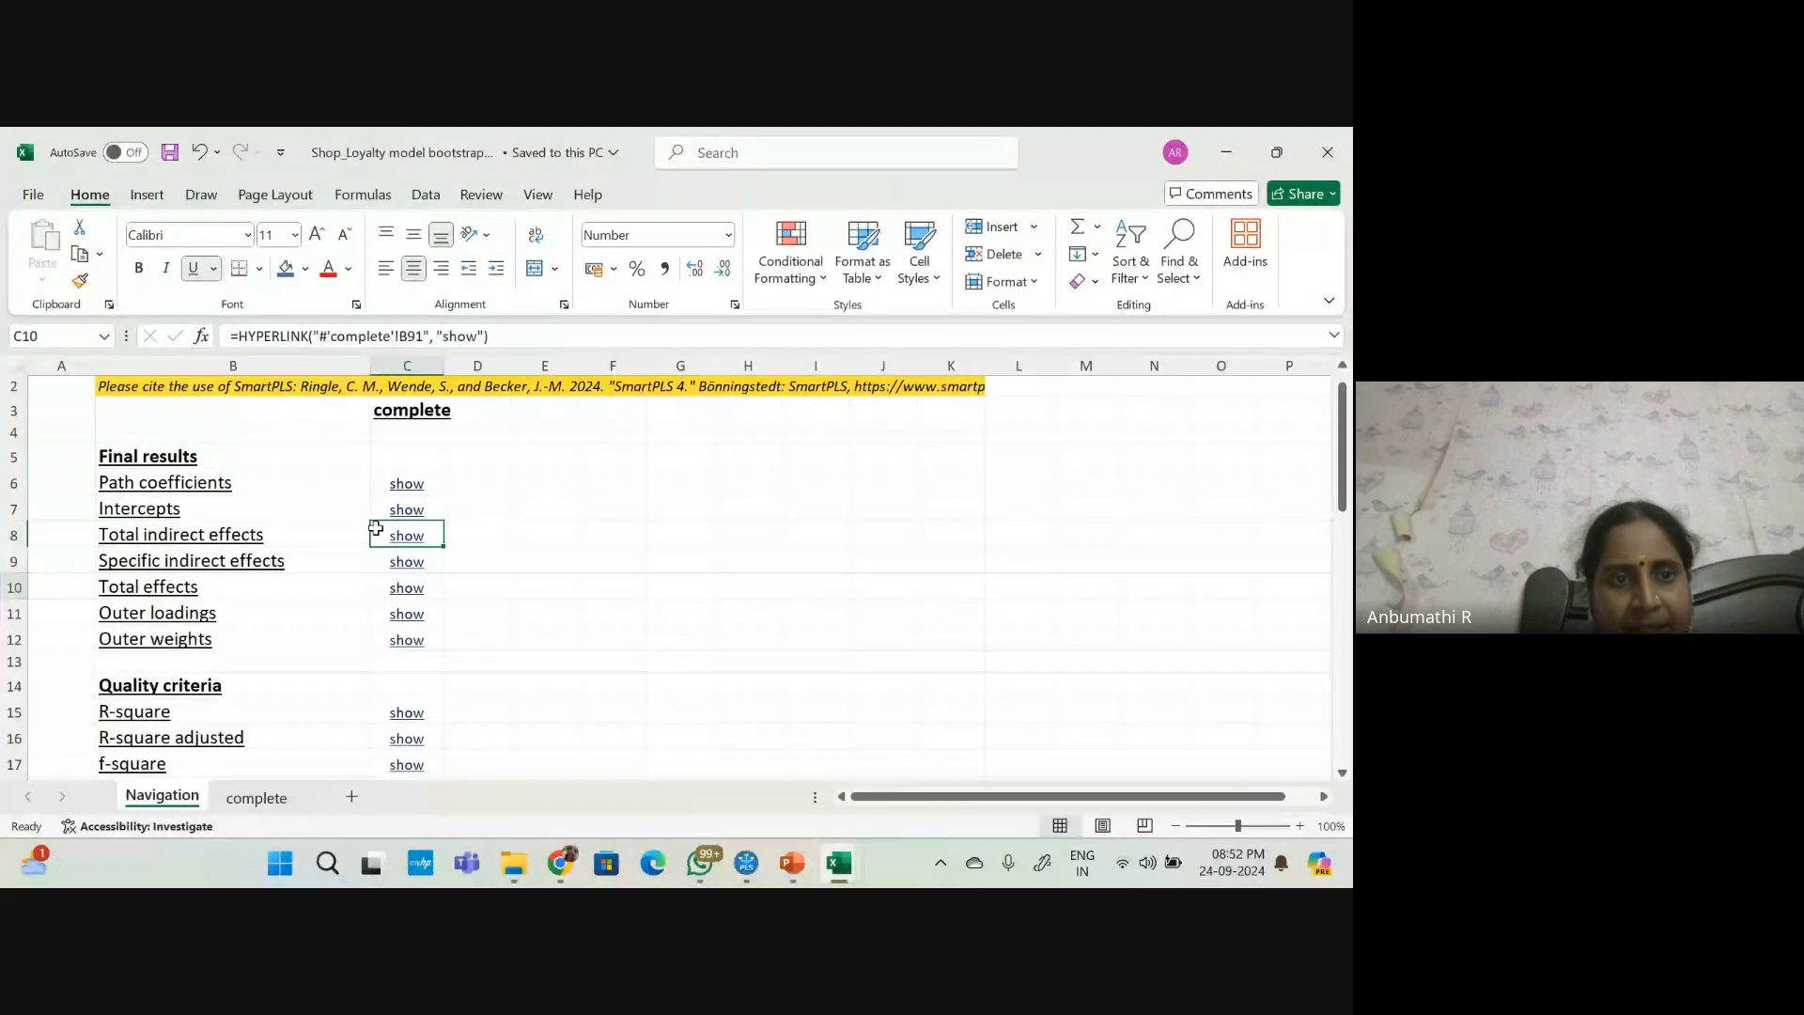
pyautogui.click(407, 588)
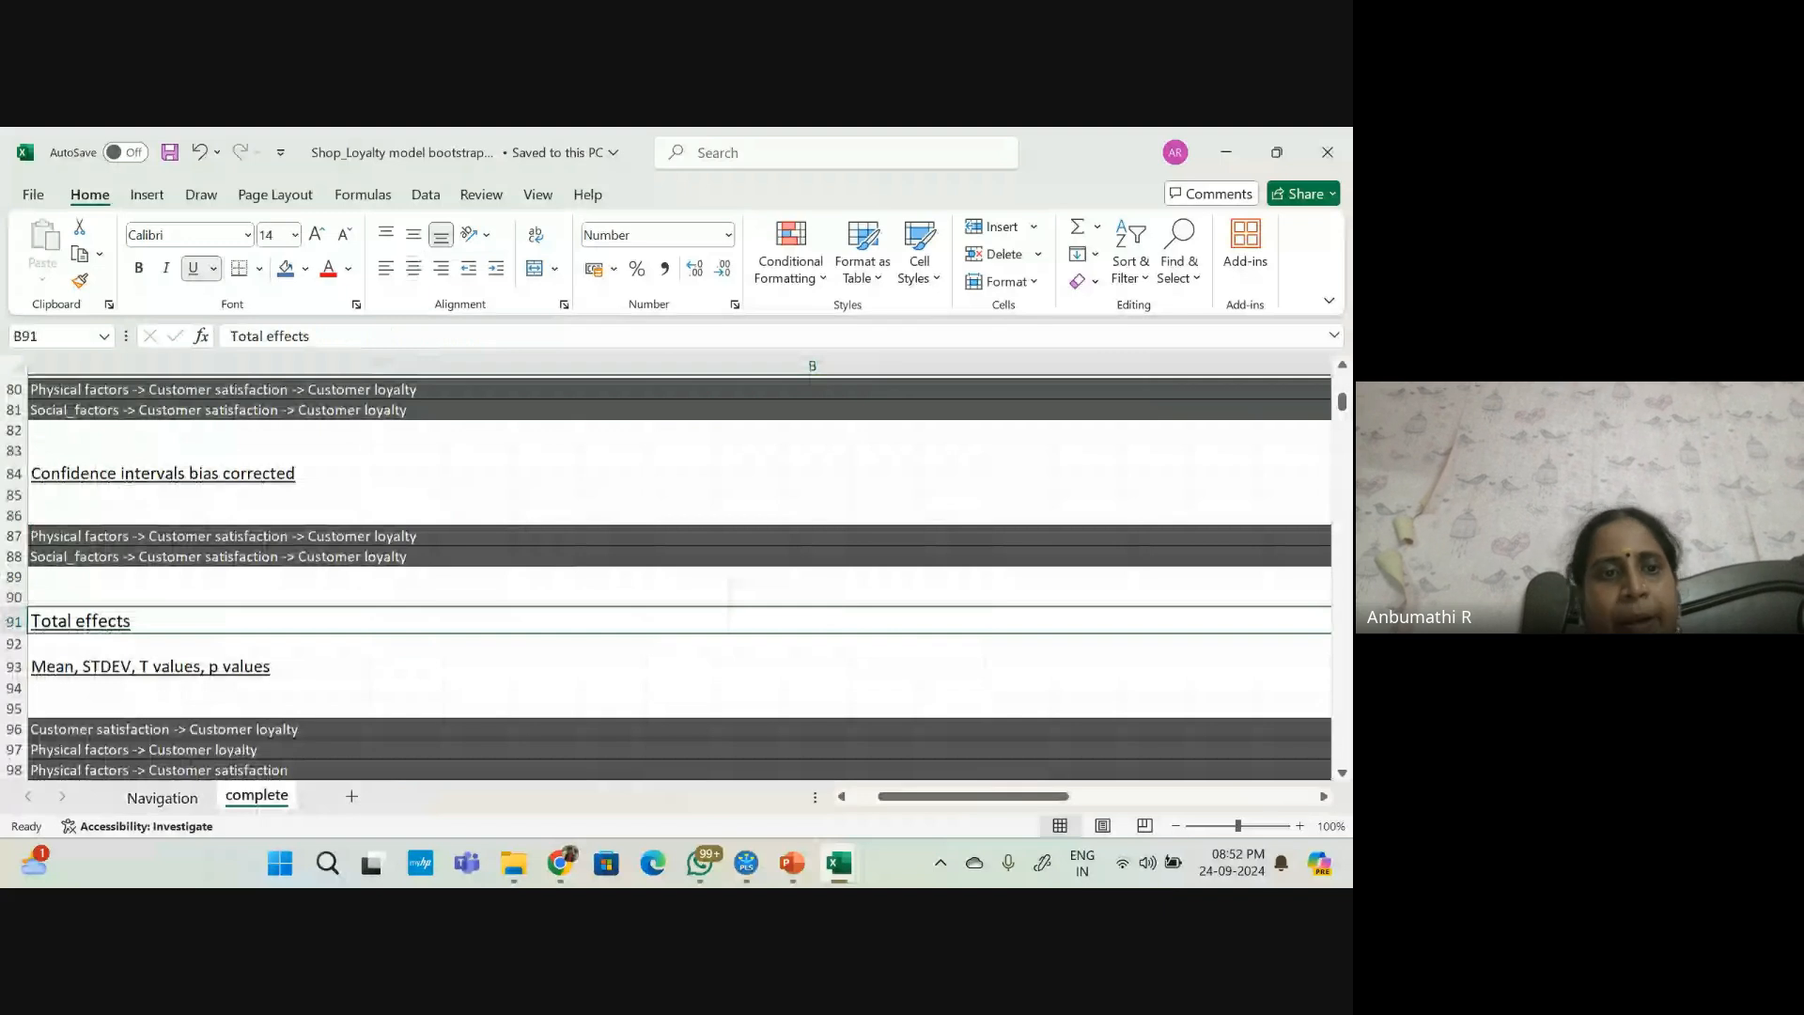
pyautogui.scroll(-1, 679, 577)
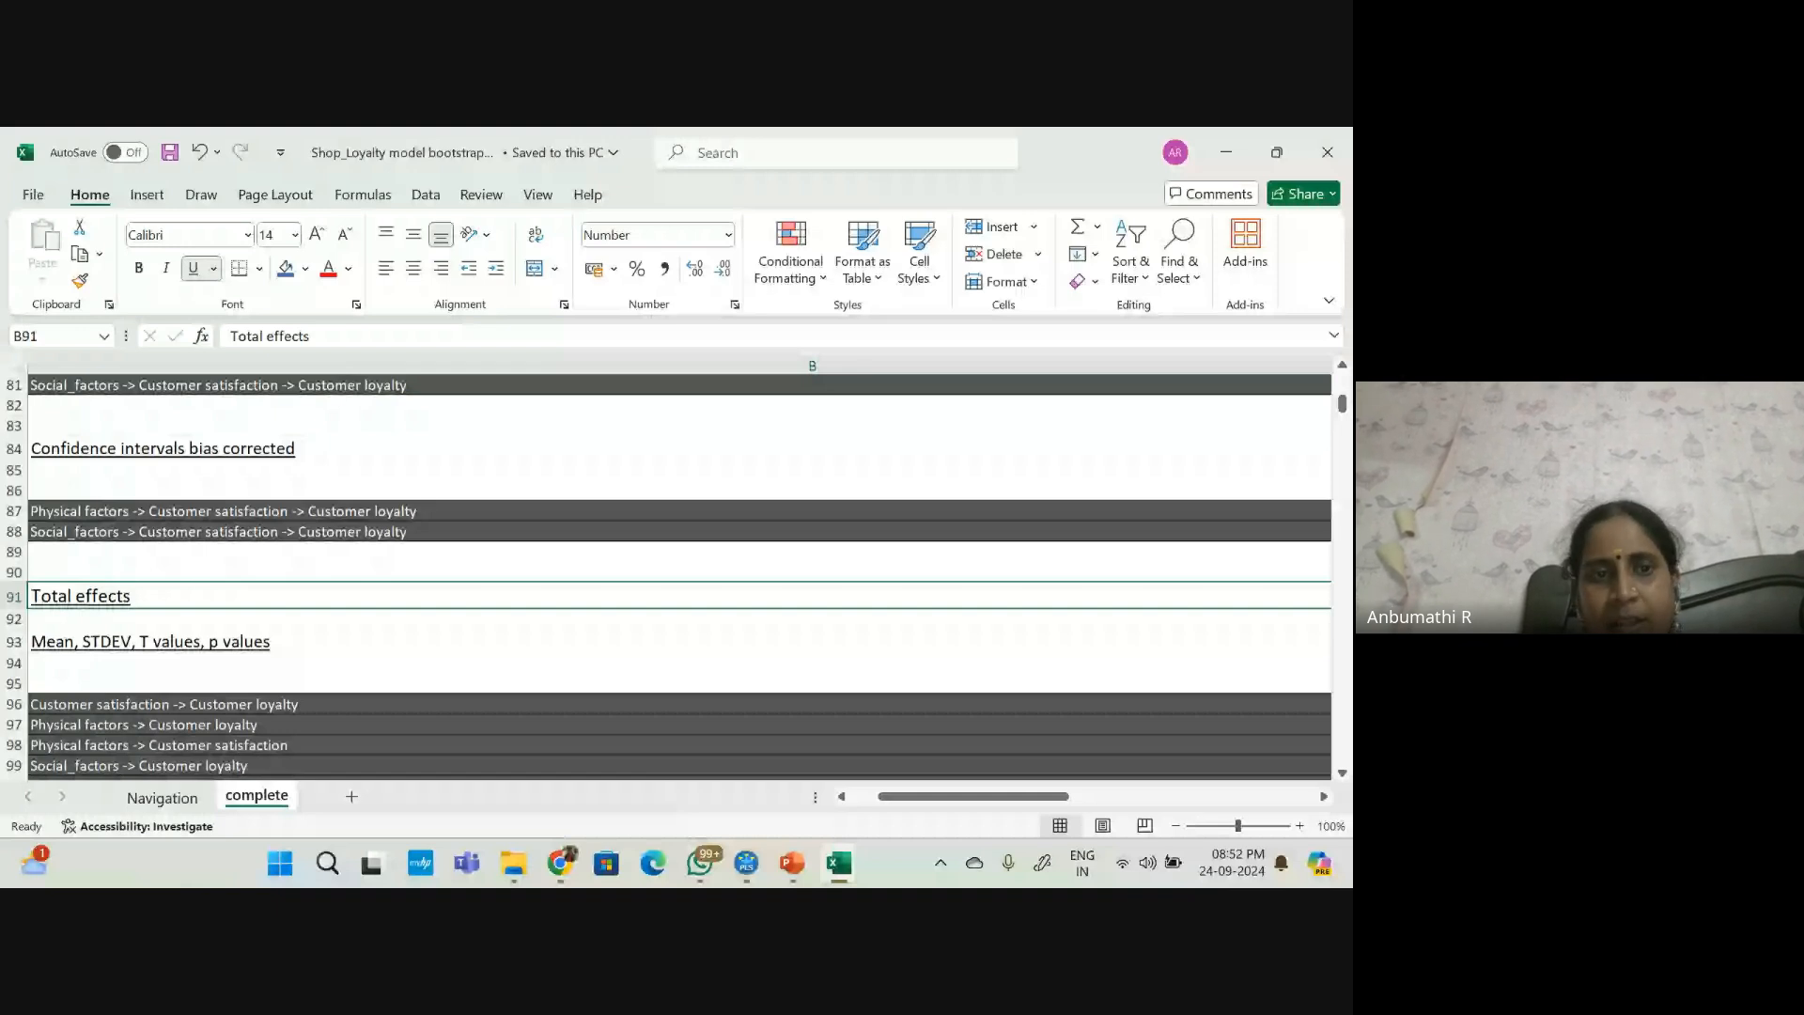
pyautogui.scroll(-2, 199, 597)
# Check the path labels of the Total effects table and select its P values in G96:G100
pyautogui.click(199, 579)
pyautogui.click(199, 598)
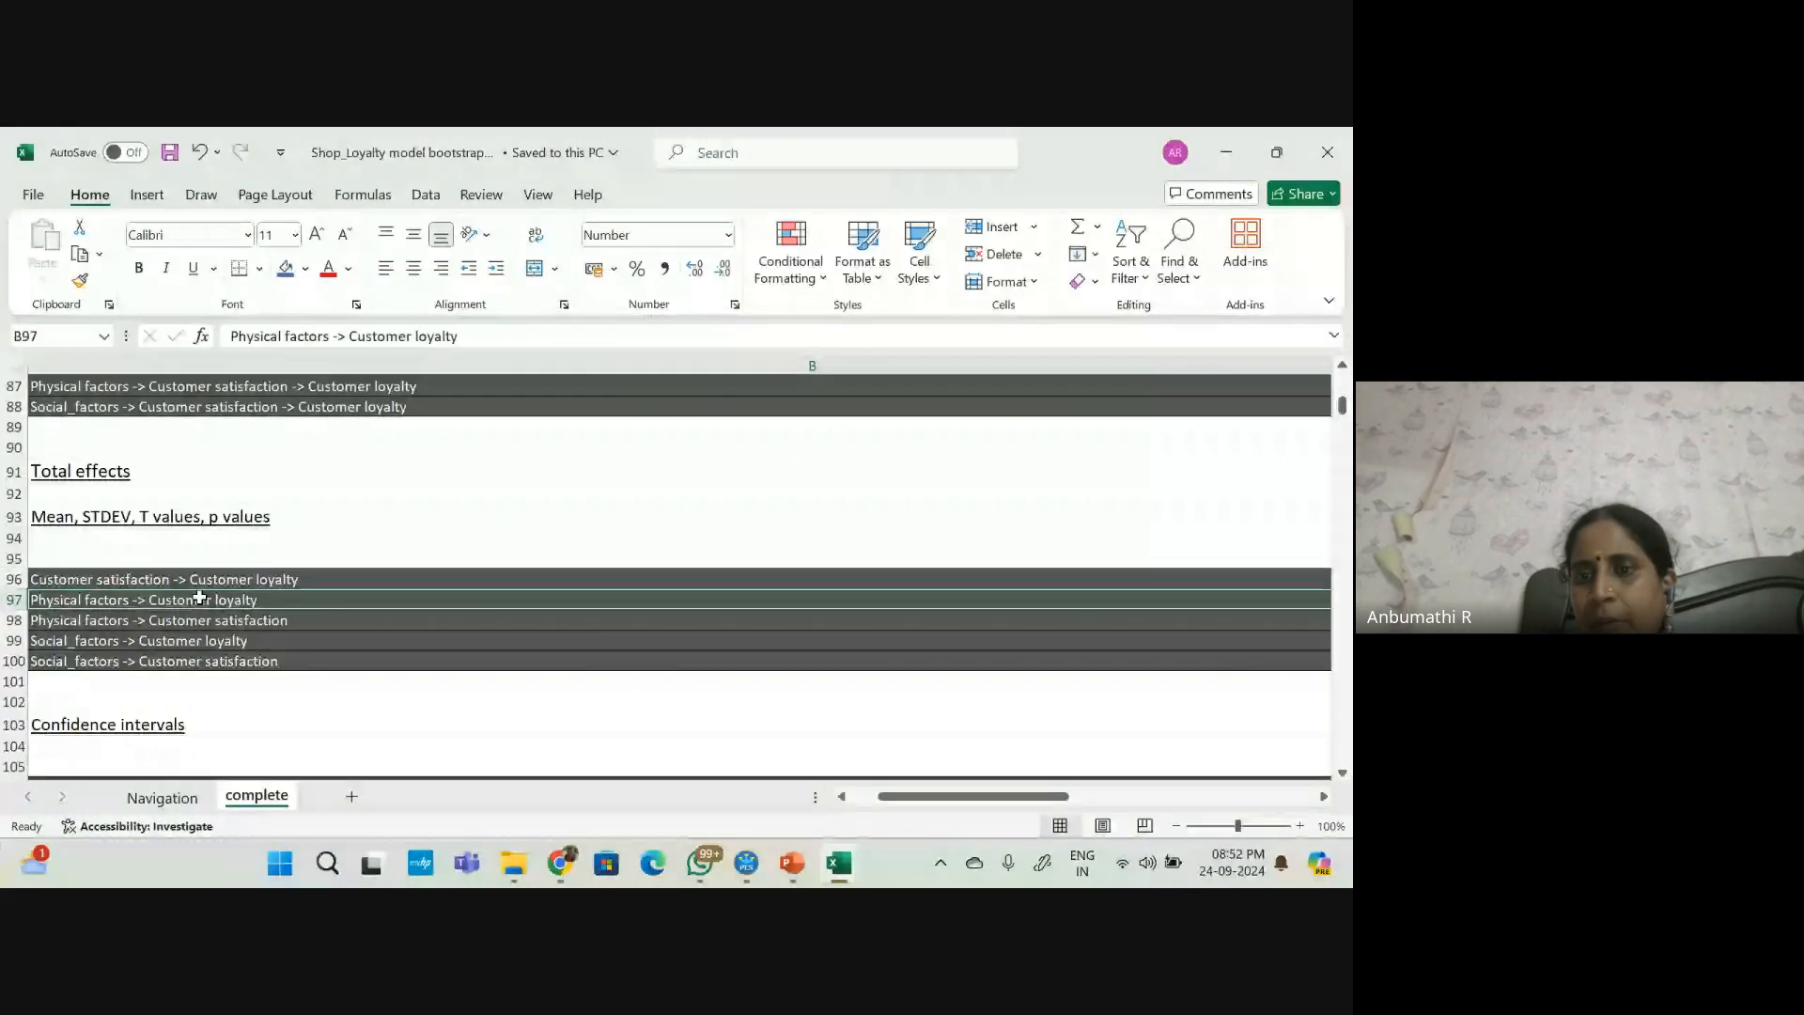
pyautogui.doubleClick(266, 619)
pyautogui.hscroll(2, 658, 611)
pyautogui.click(1124, 580)
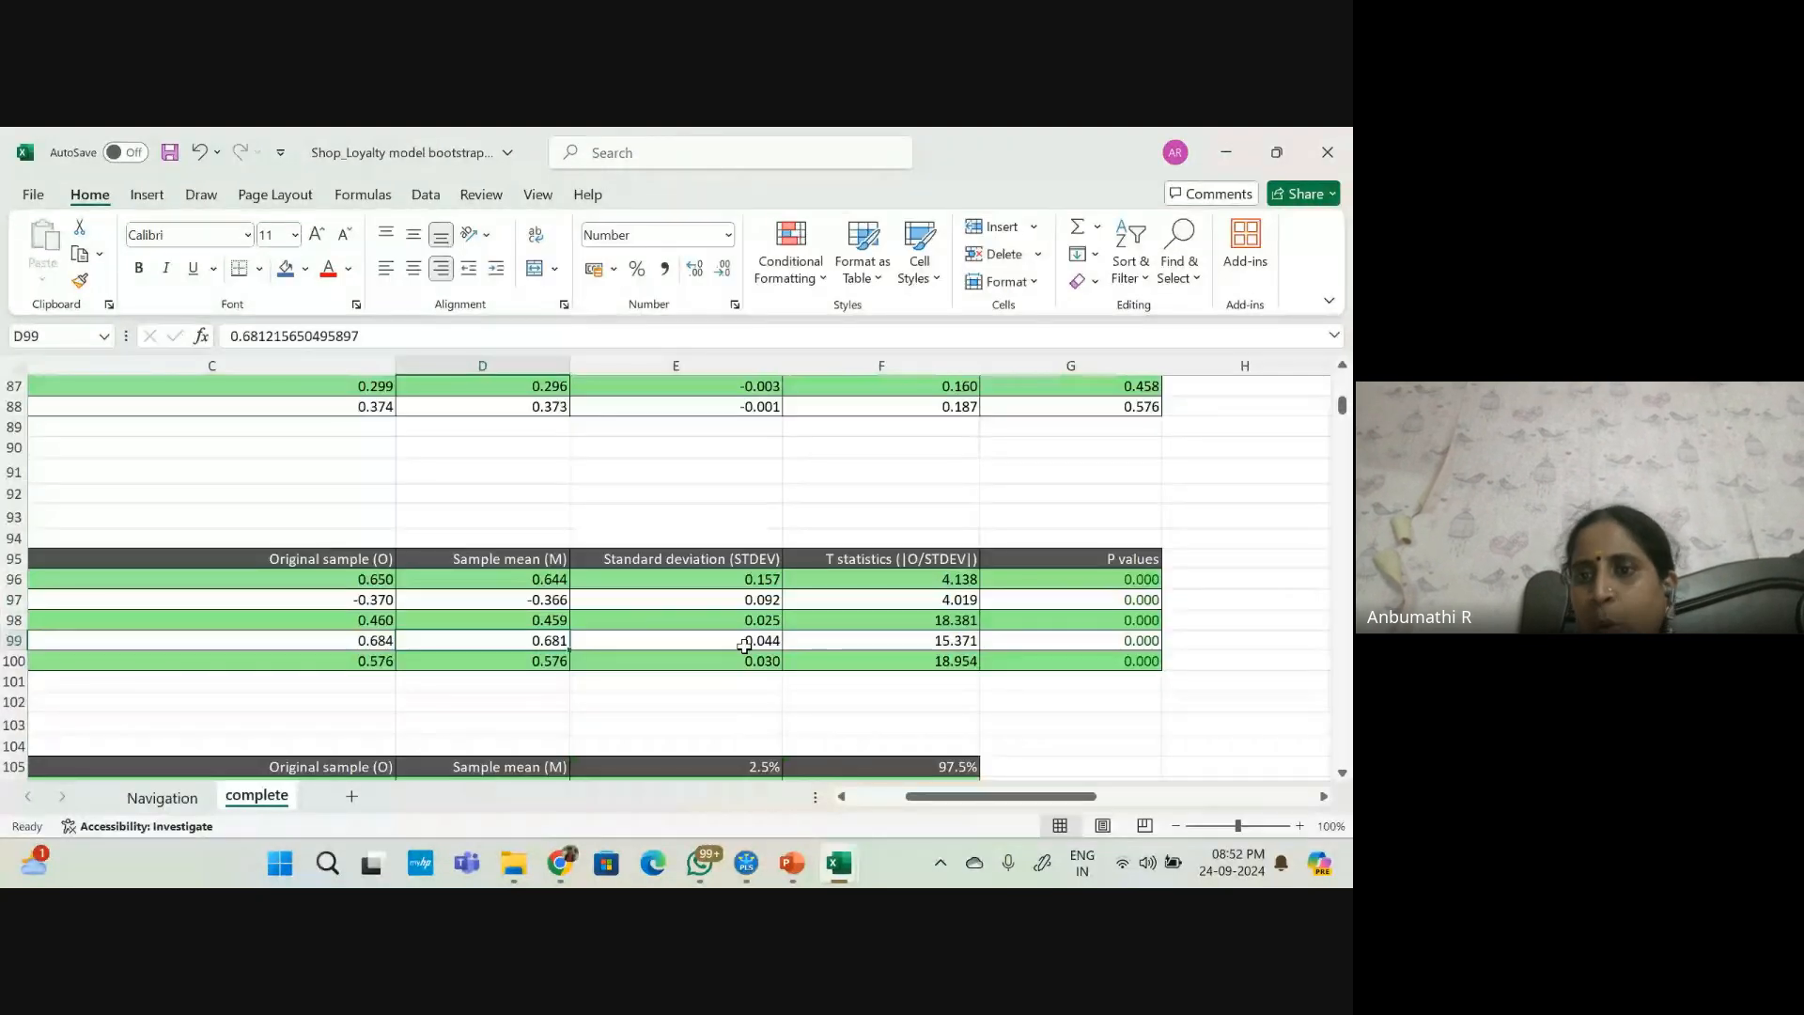
pyautogui.moveTo(1124, 579); pyautogui.dragTo(1129, 660)
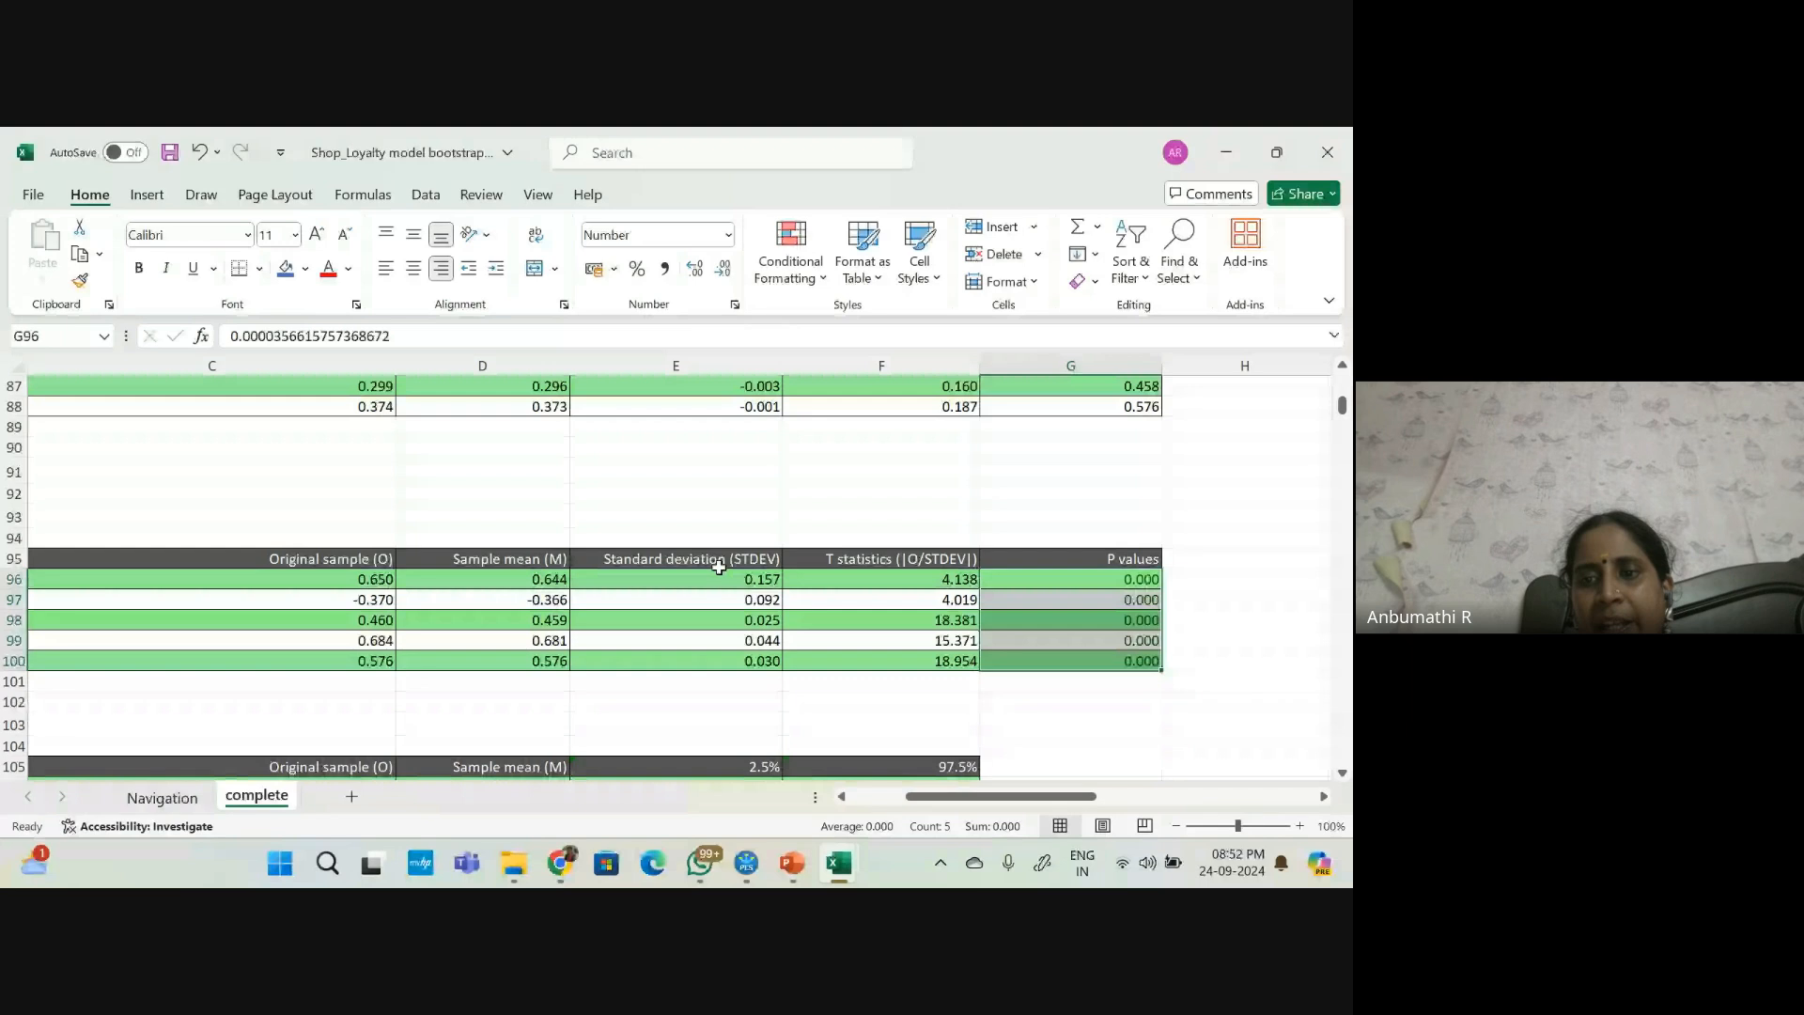
# Zoom the complete sheet out to 50% and narrow column B so path labels and result columns fit side by side
pyautogui.moveTo(995, 799); pyautogui.dragTo(966, 801)
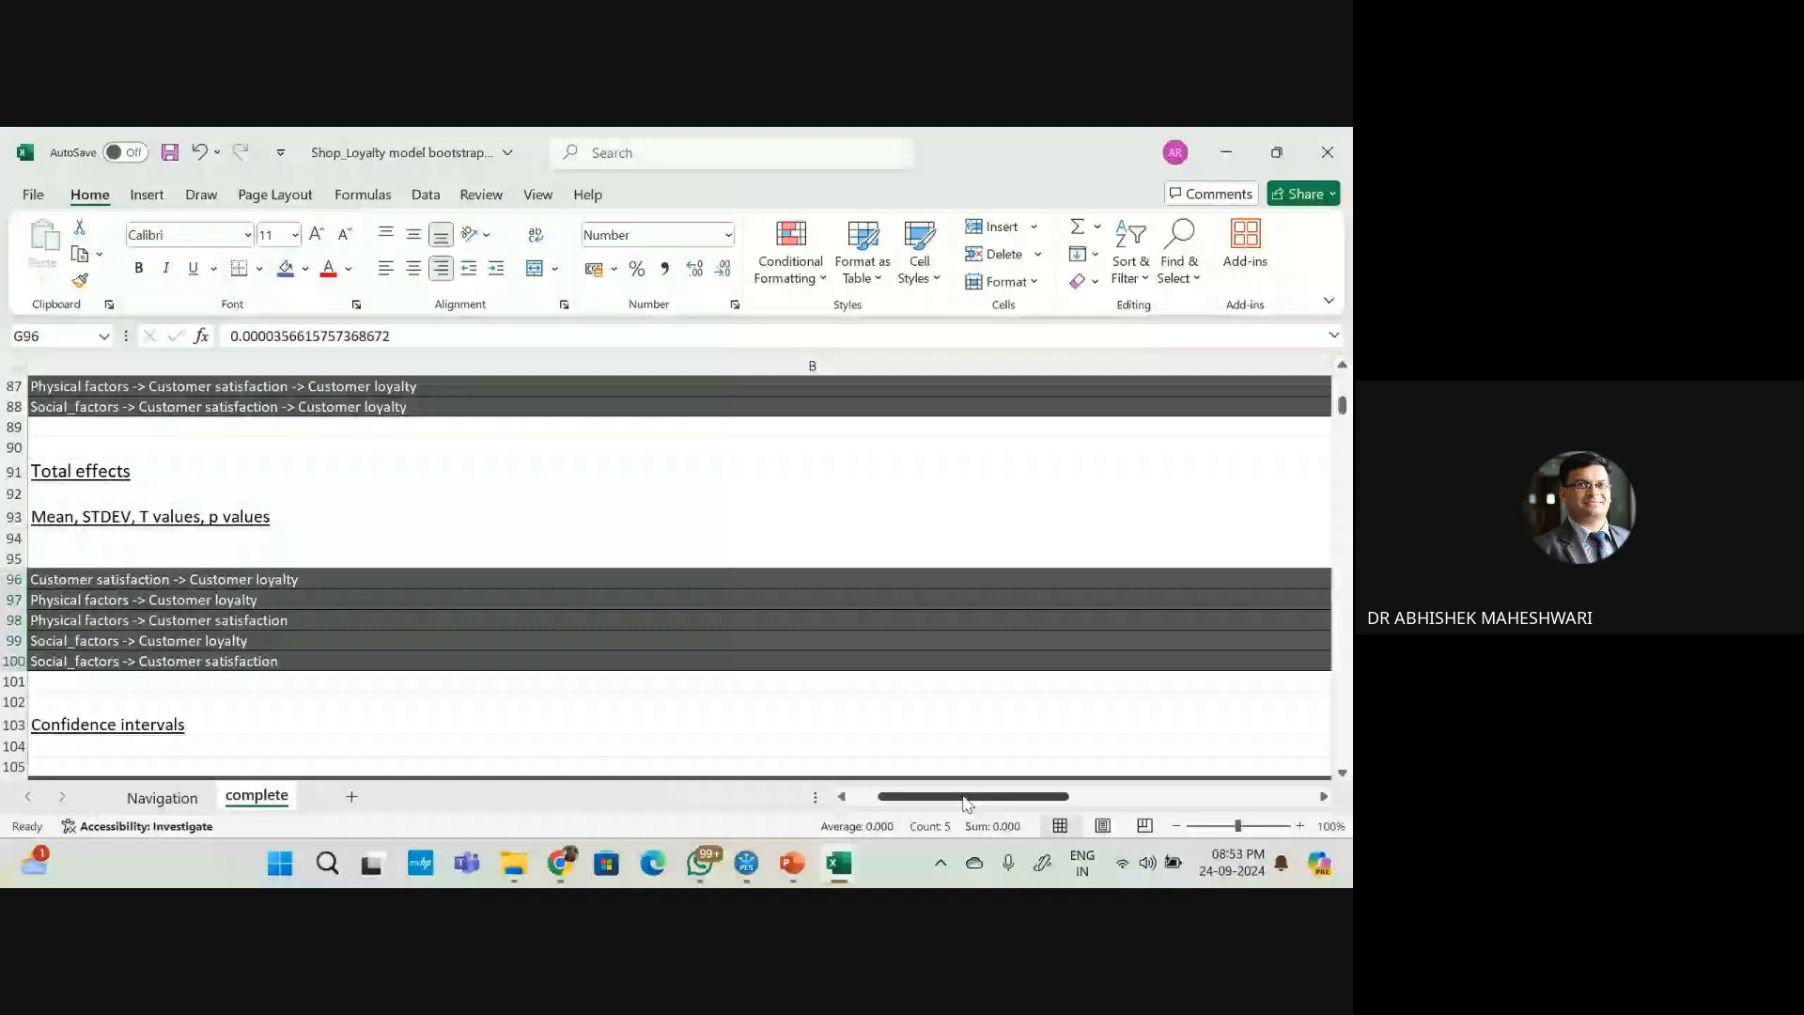
pyautogui.hscroll(5, 602, 700)
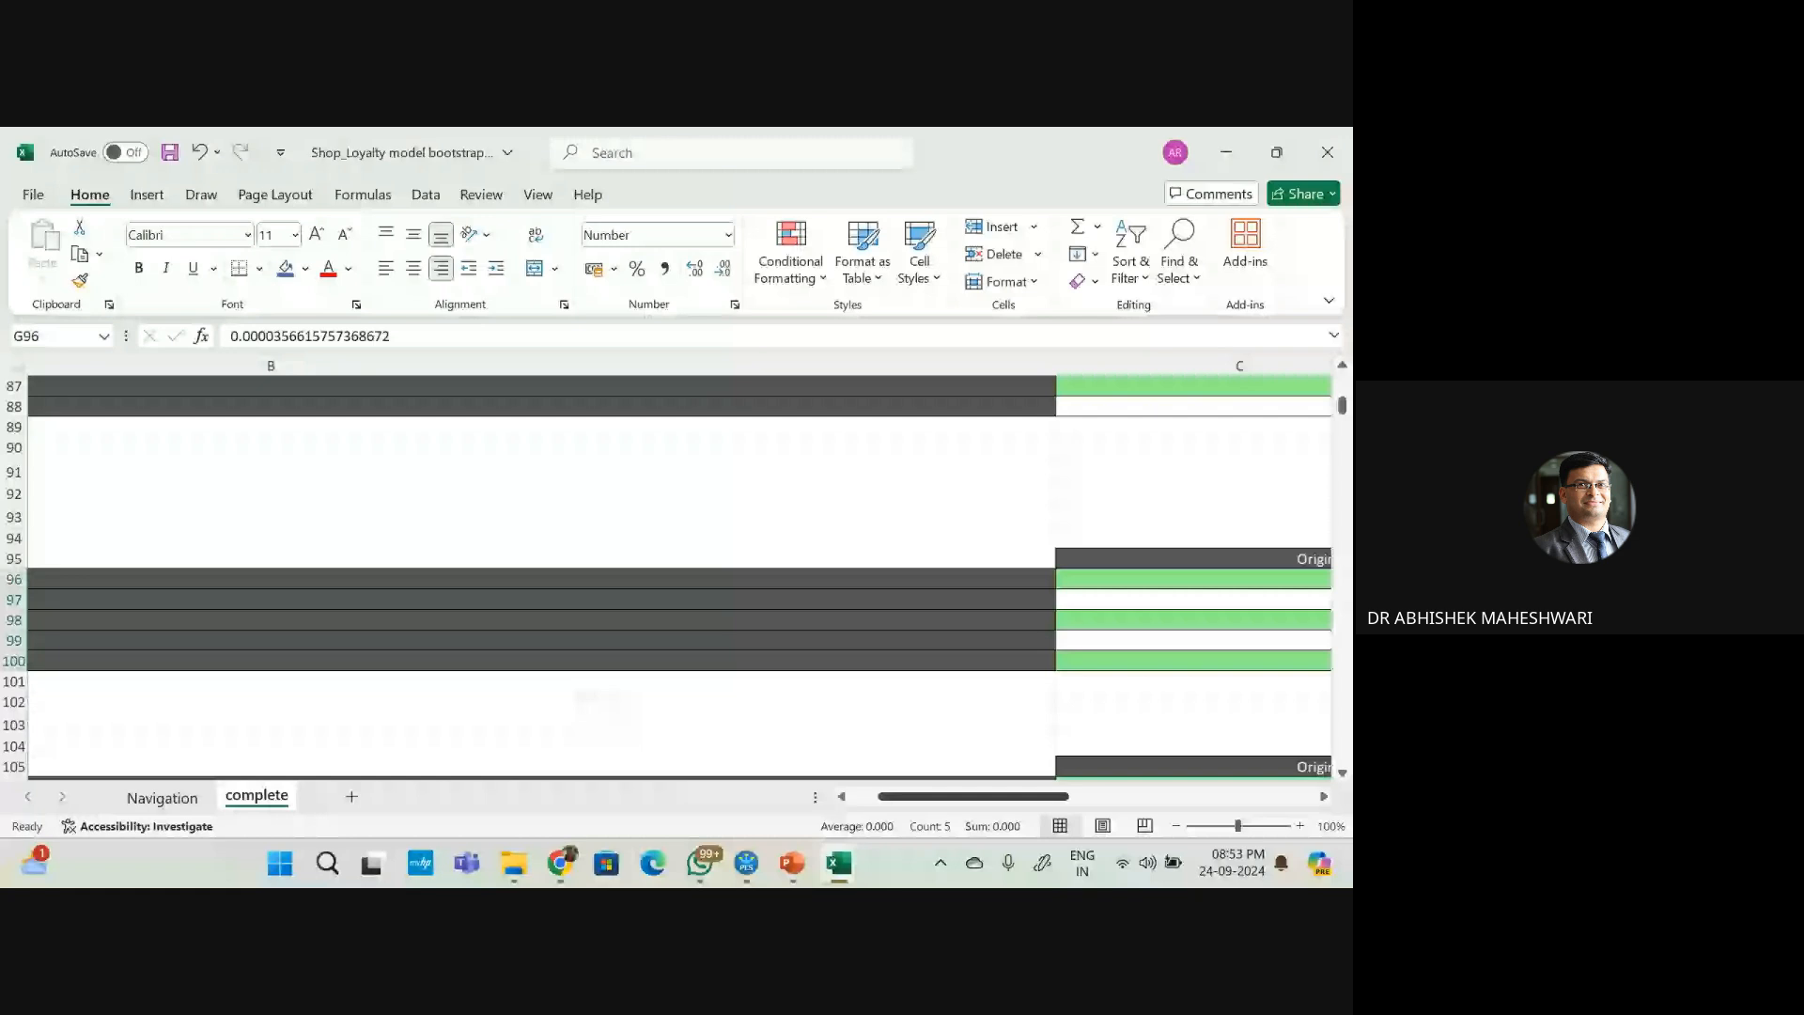
pyautogui.hscroll(5, 542, 713)
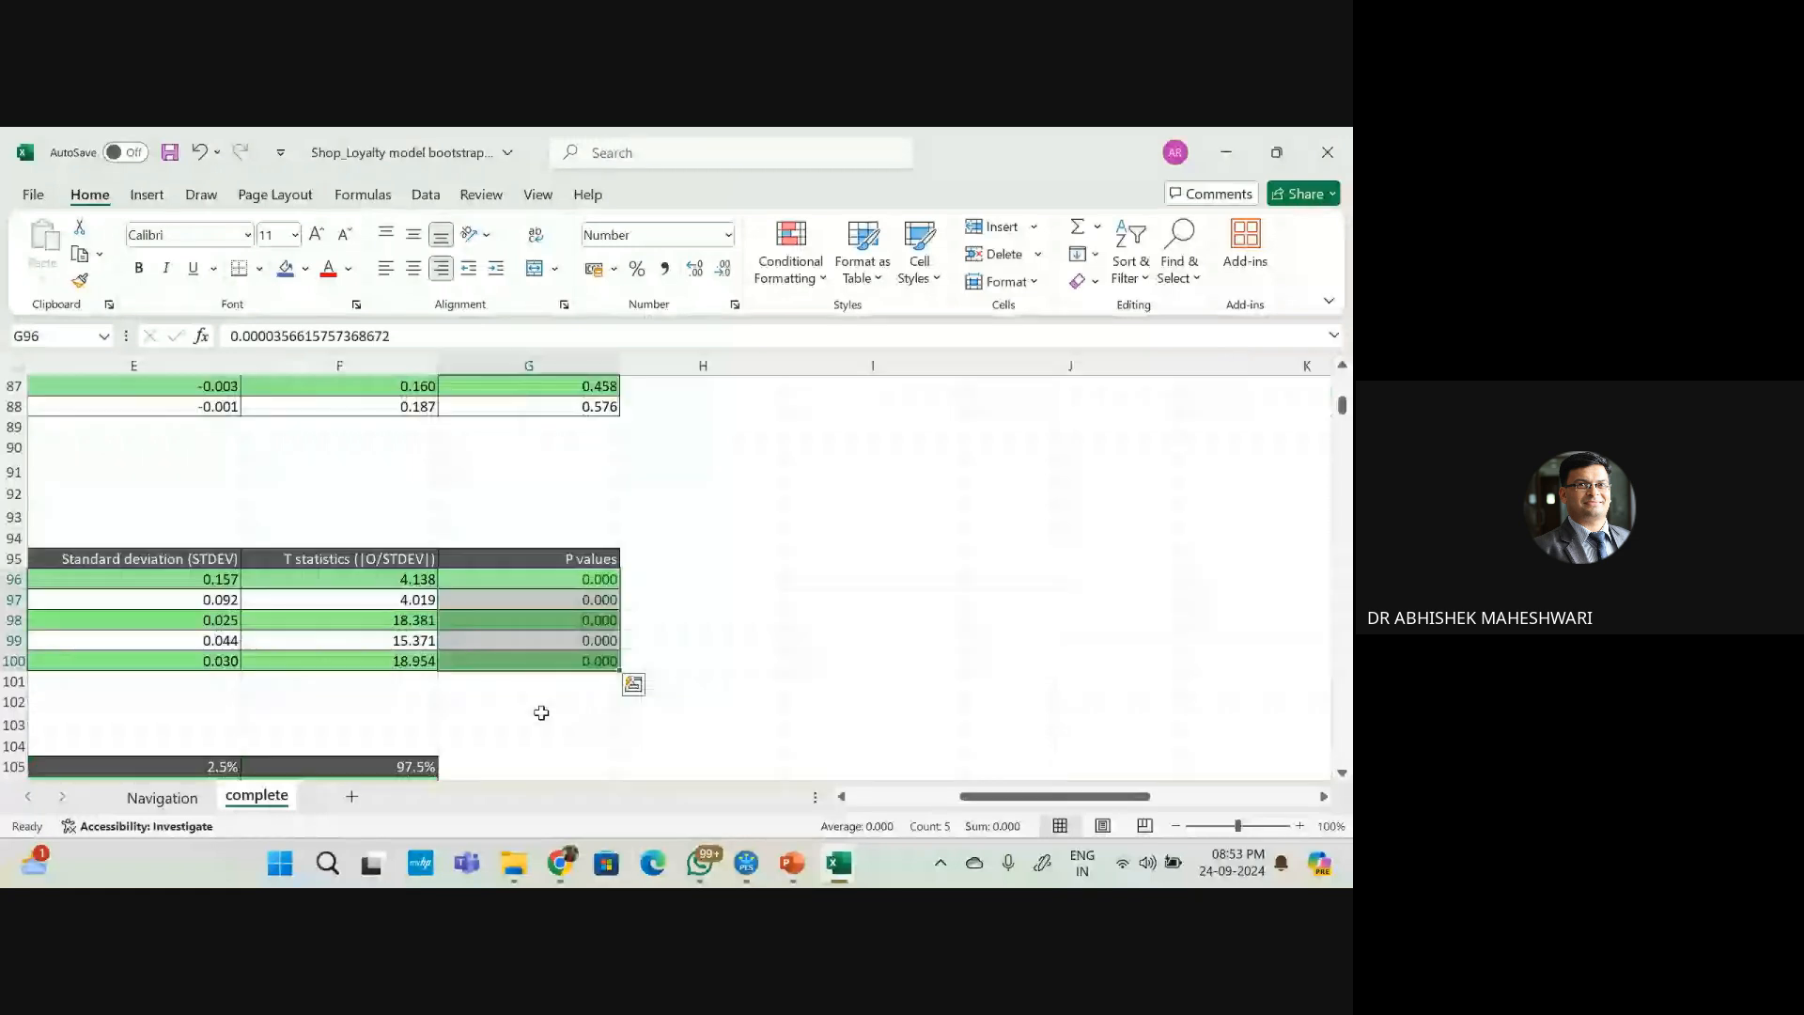
pyautogui.scroll(-5, 541, 713)
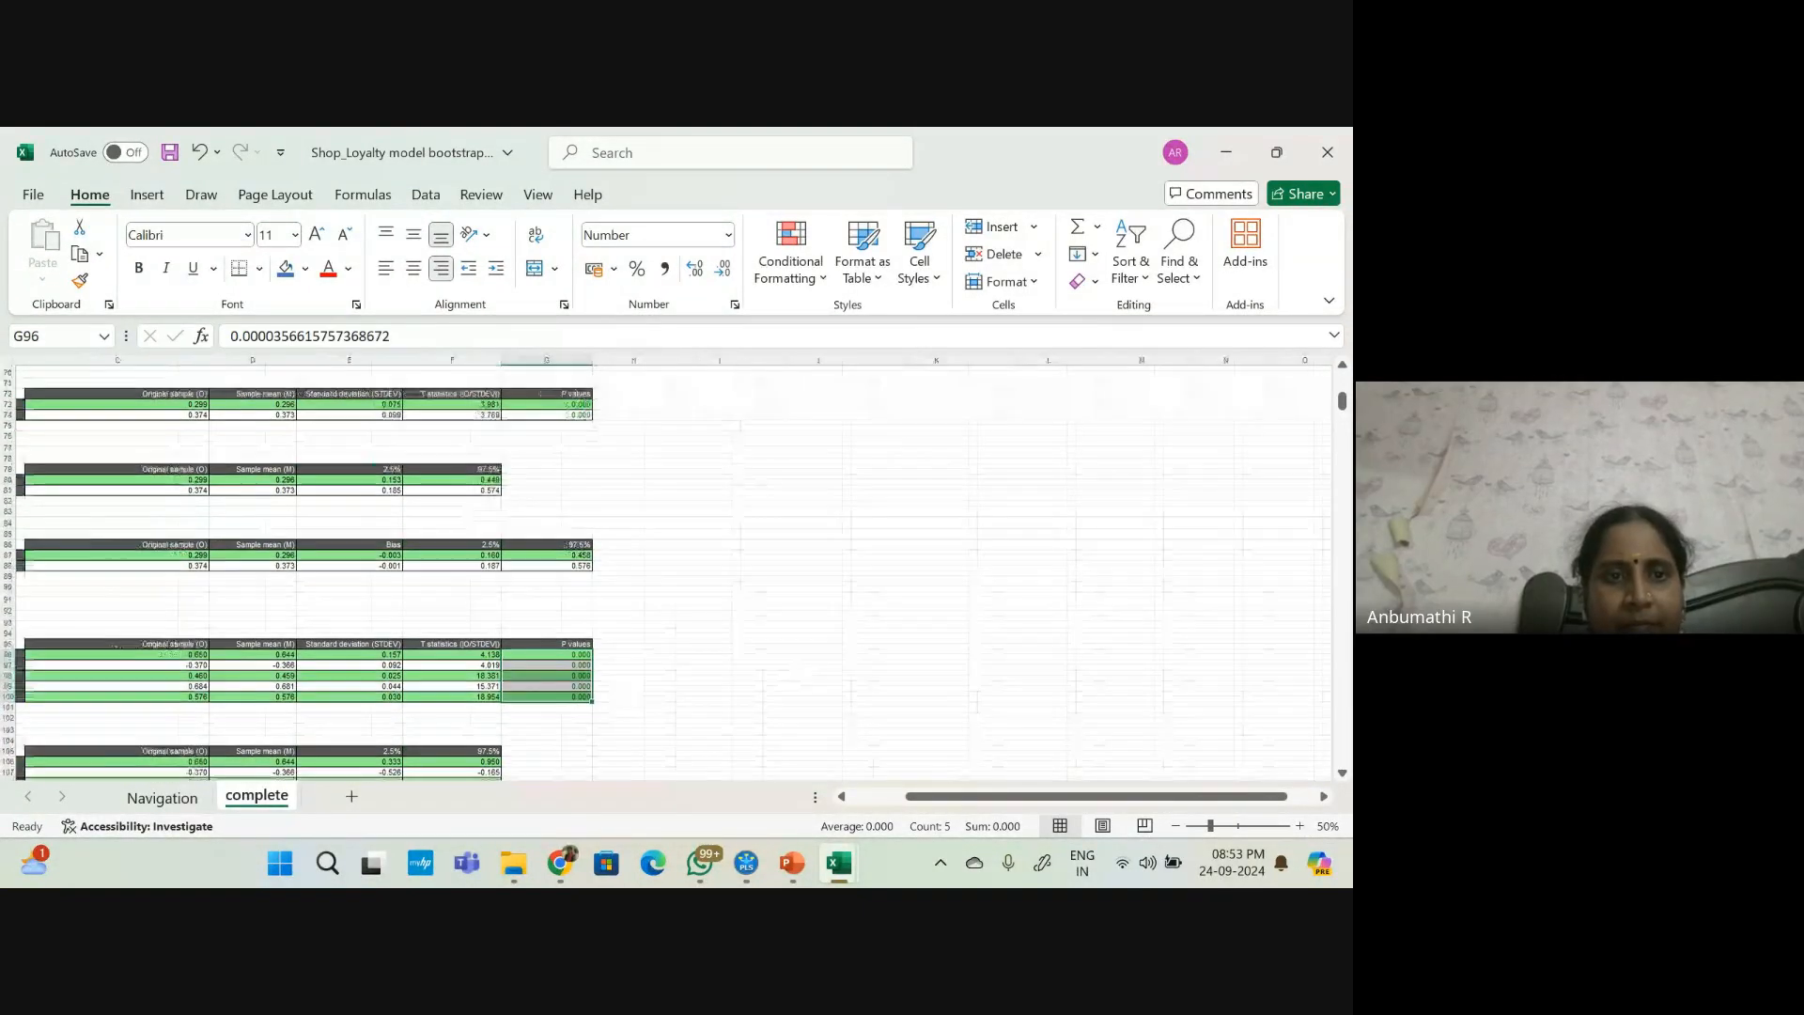
pyautogui.hscroll(-5, 870, 438)
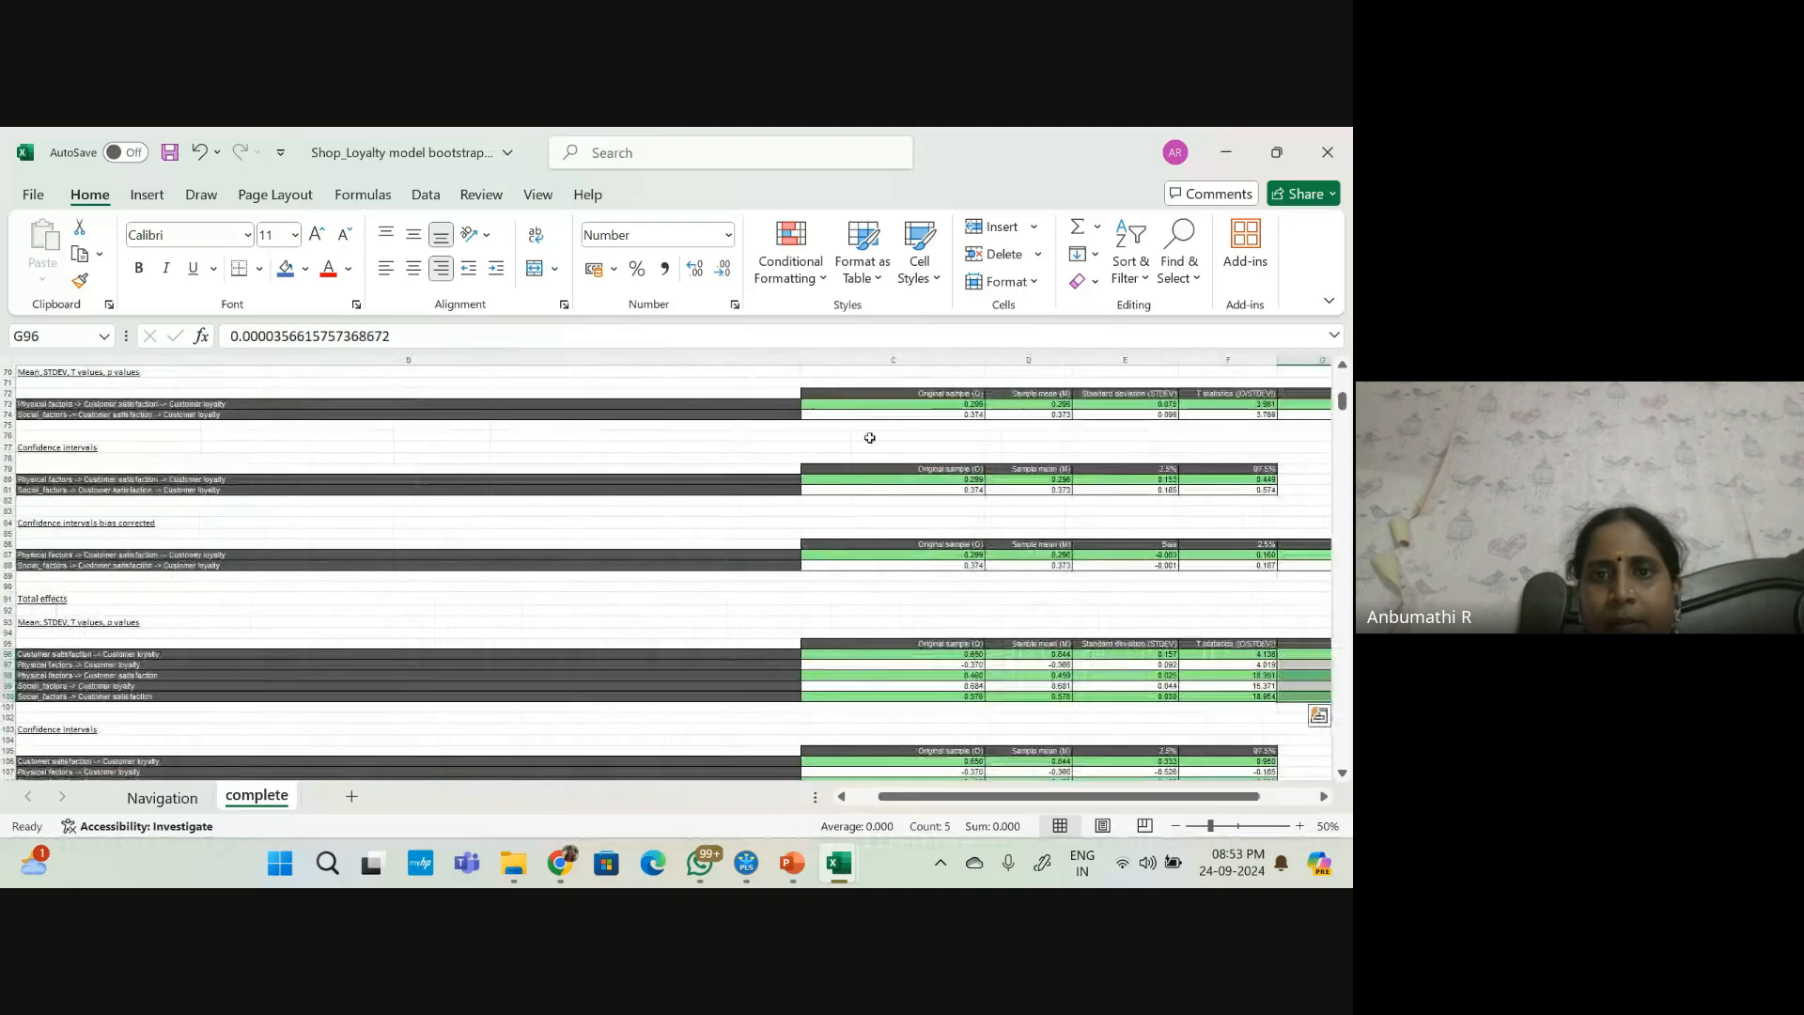
pyautogui.moveTo(800, 363); pyautogui.dragTo(290, 428)
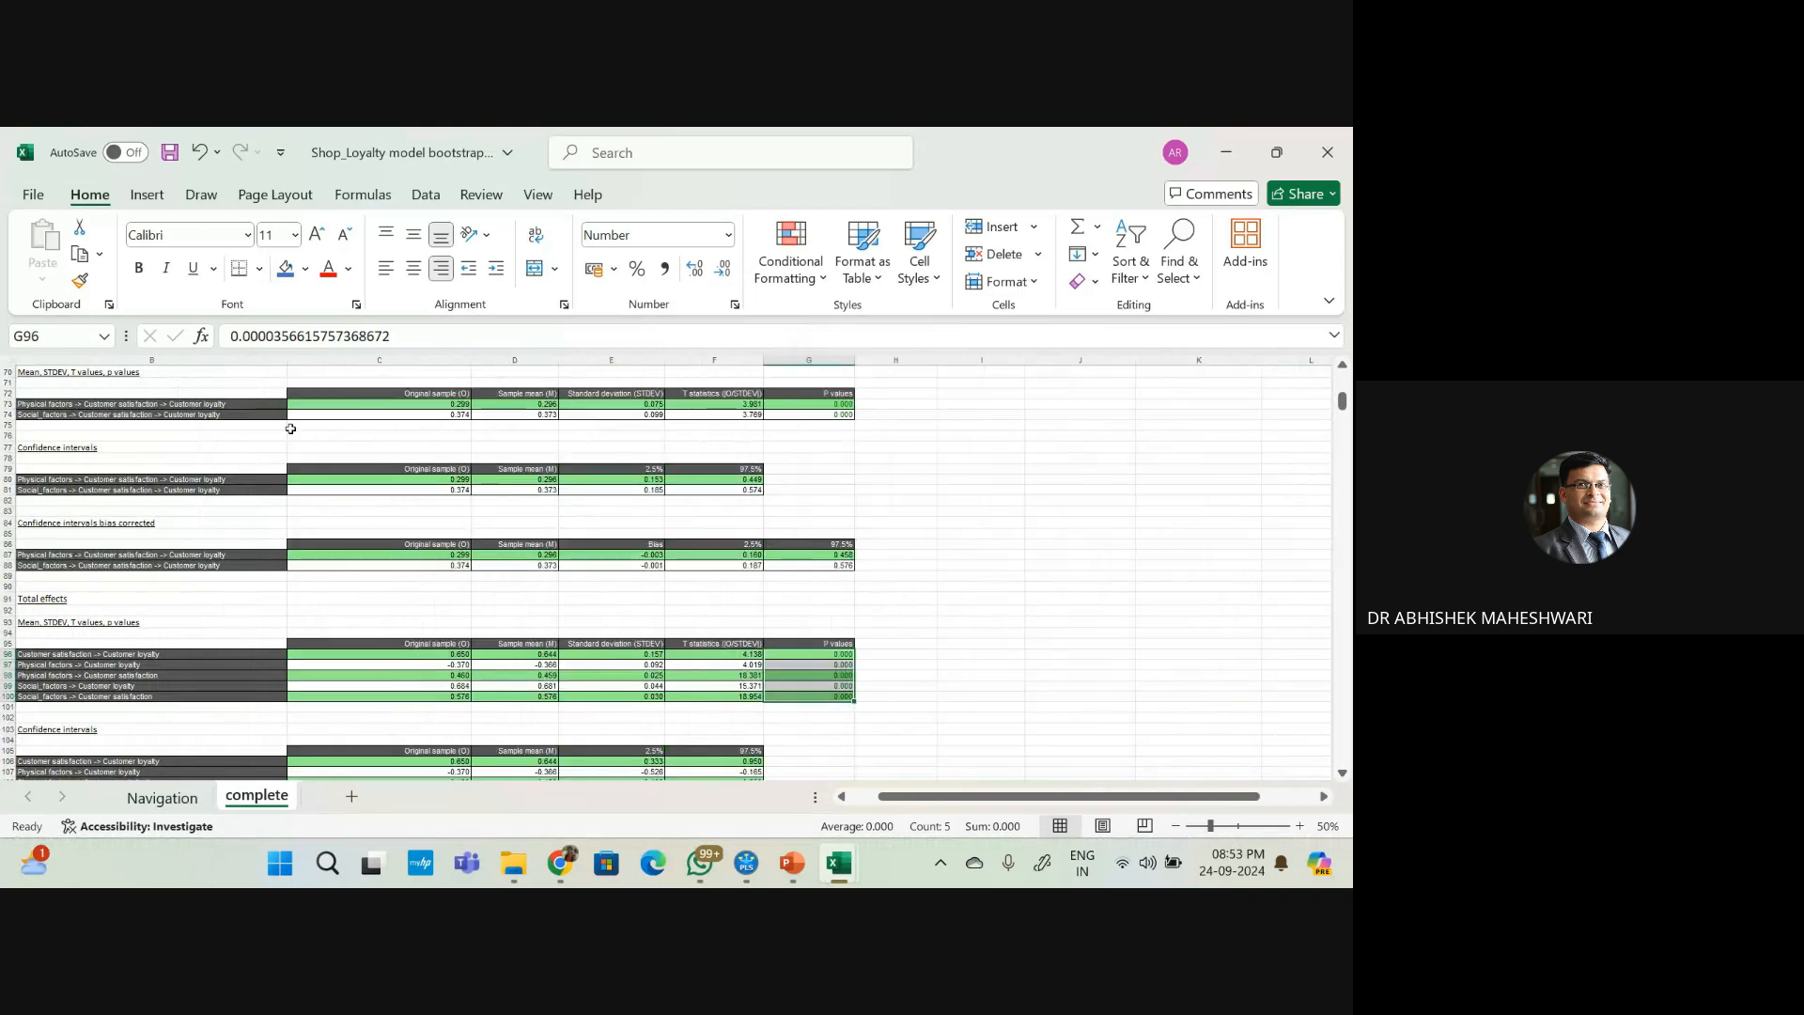
# Enlarge the complete sheet to 82% zoom and view the Total effects results with the Confidence intervals table below
pyautogui.click(1238, 826)
pyautogui.hscroll(-6, 677, 574)
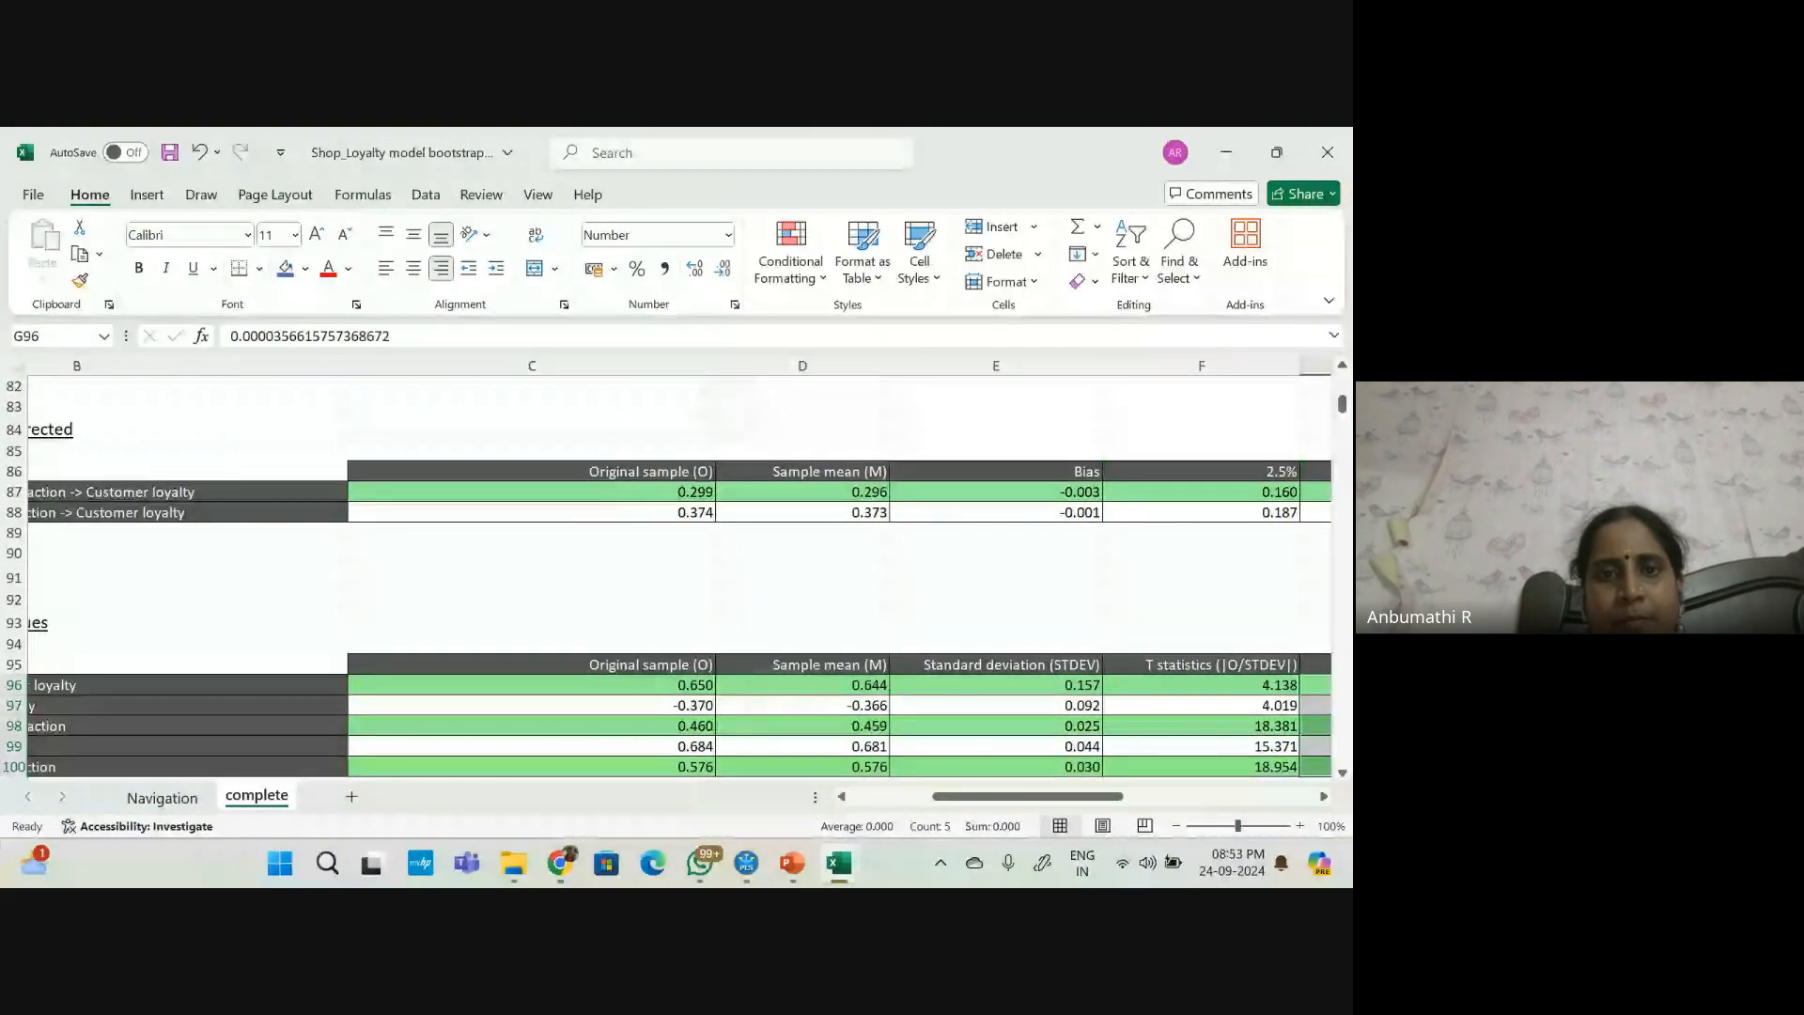
pyautogui.scroll(-2, 1011, 553)
pyautogui.hscroll(2, 1012, 553)
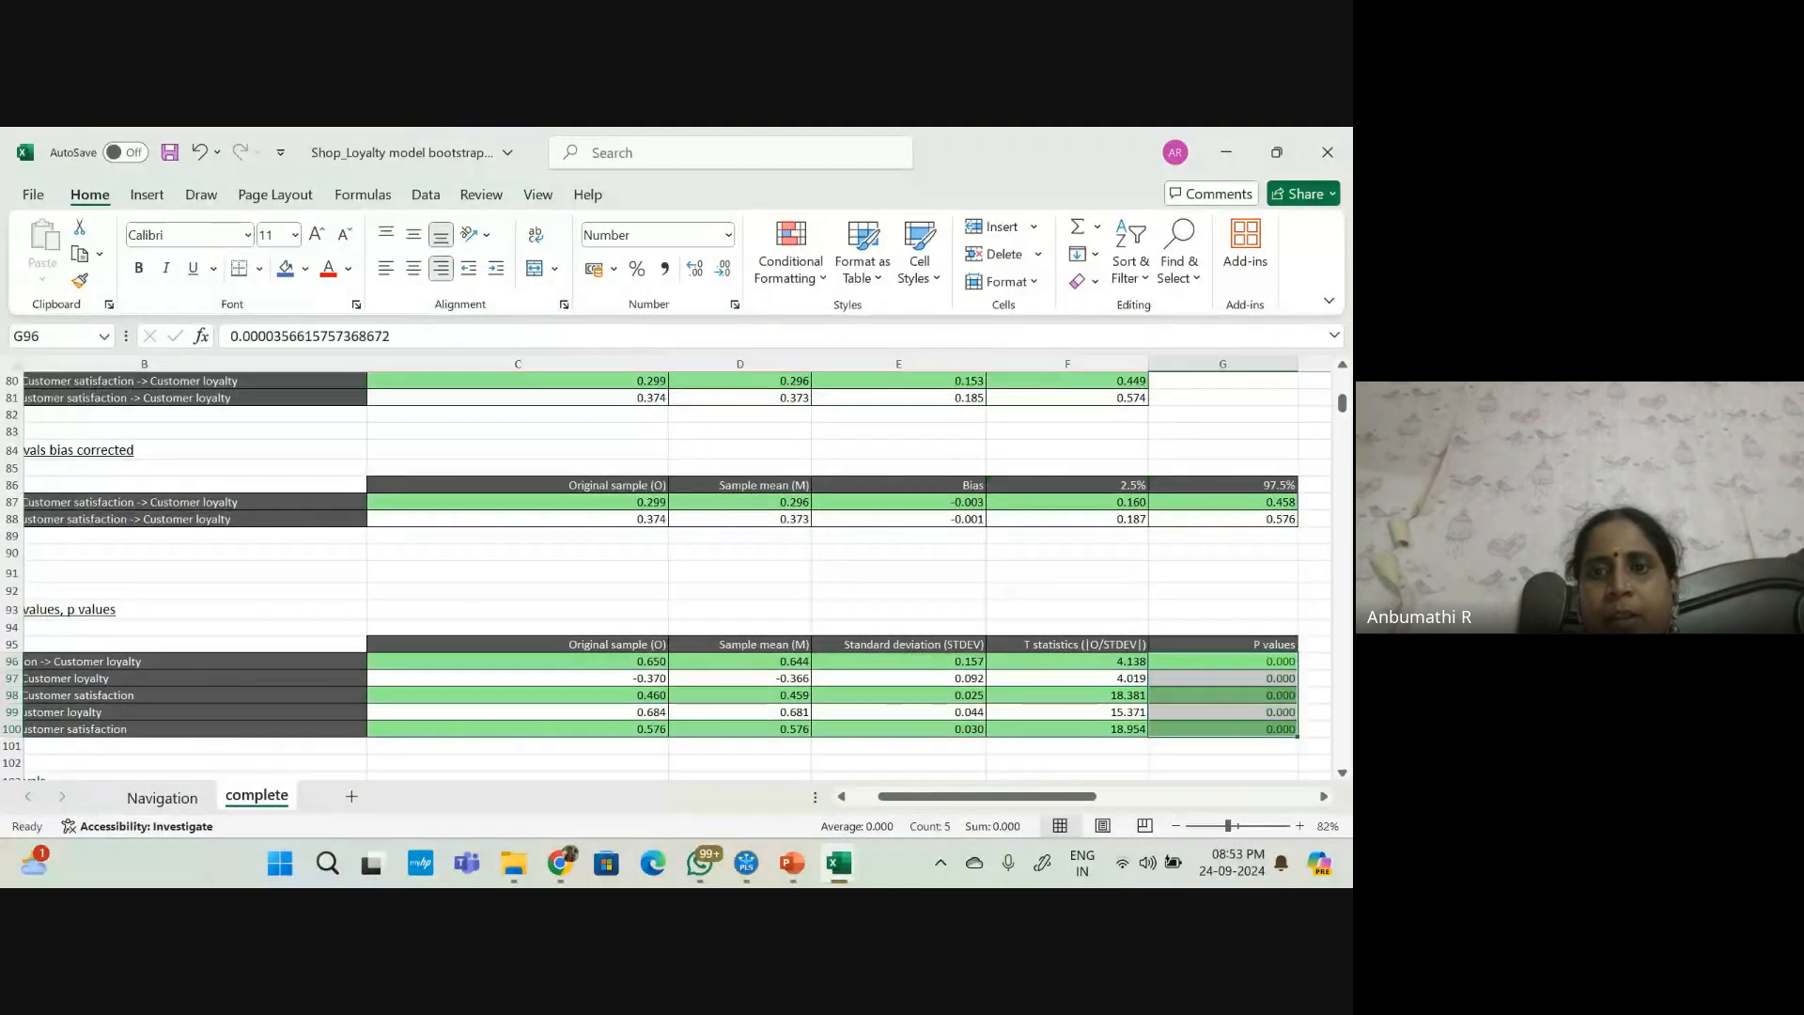
pyautogui.scroll(-2, 677, 573)
pyautogui.hscroll(-1, 677, 573)
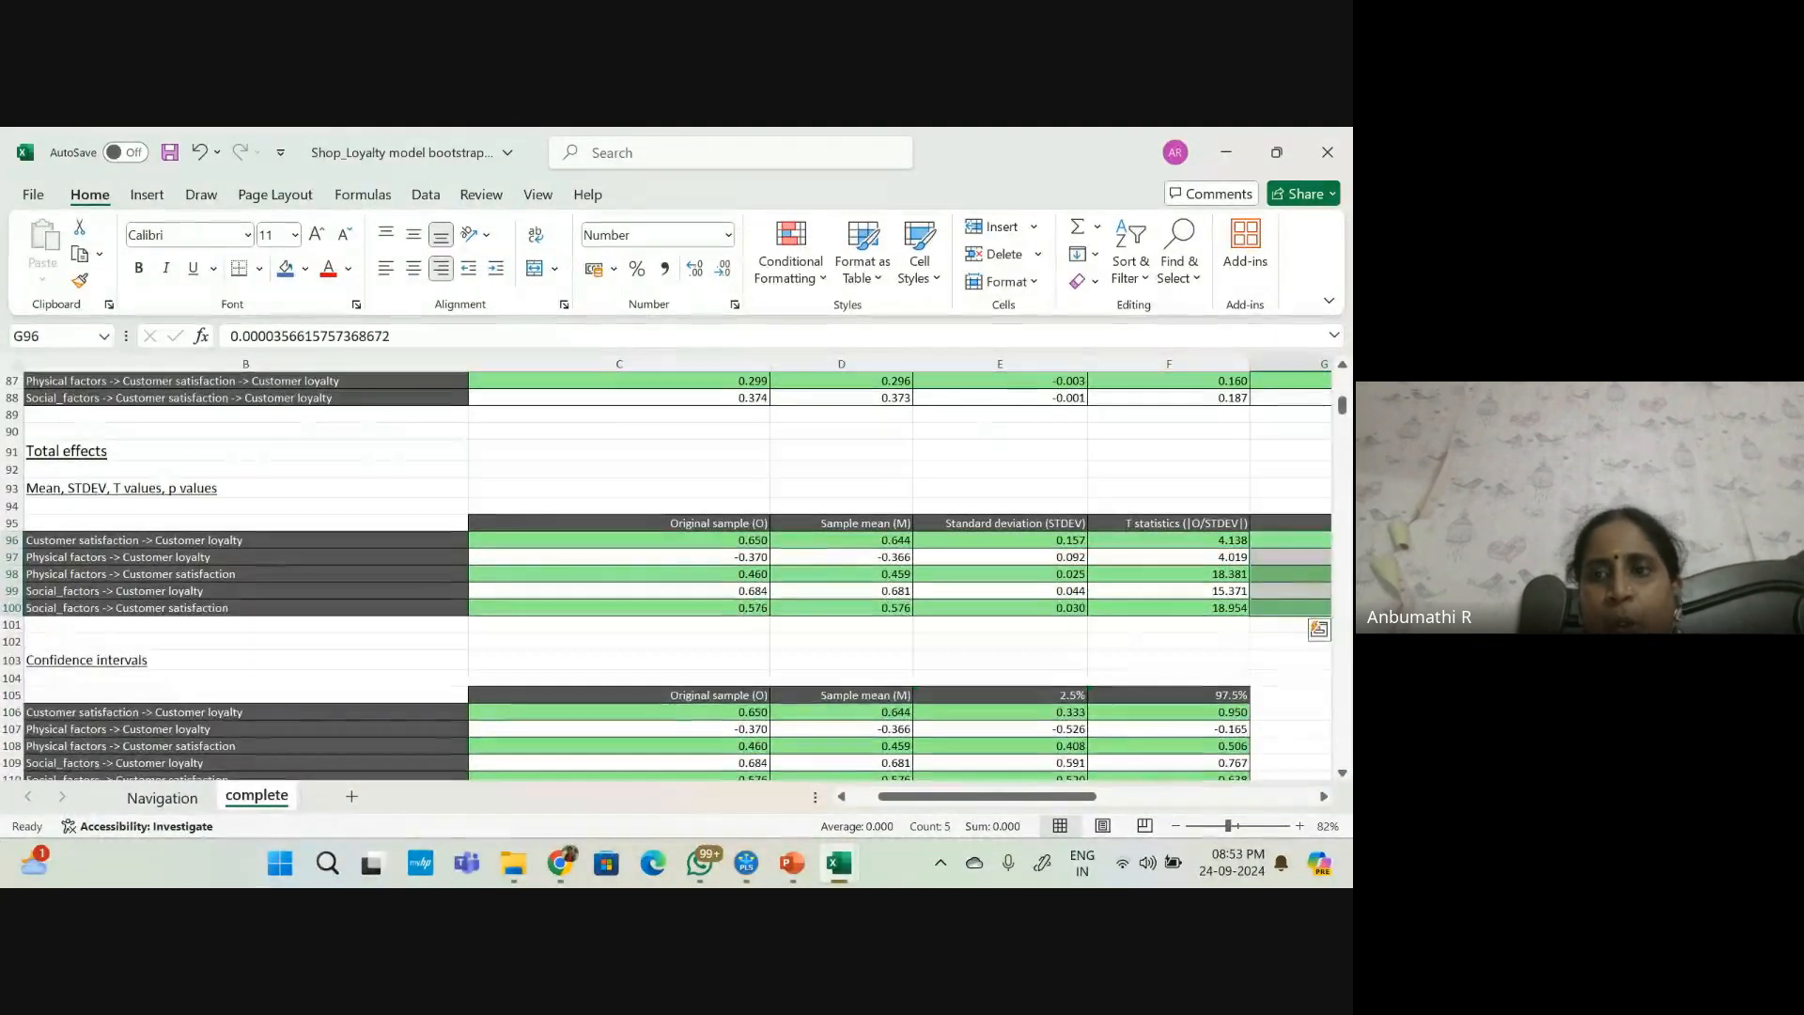
pyautogui.scroll(-1, 677, 573)
pyautogui.hscroll(-1, 677, 573)
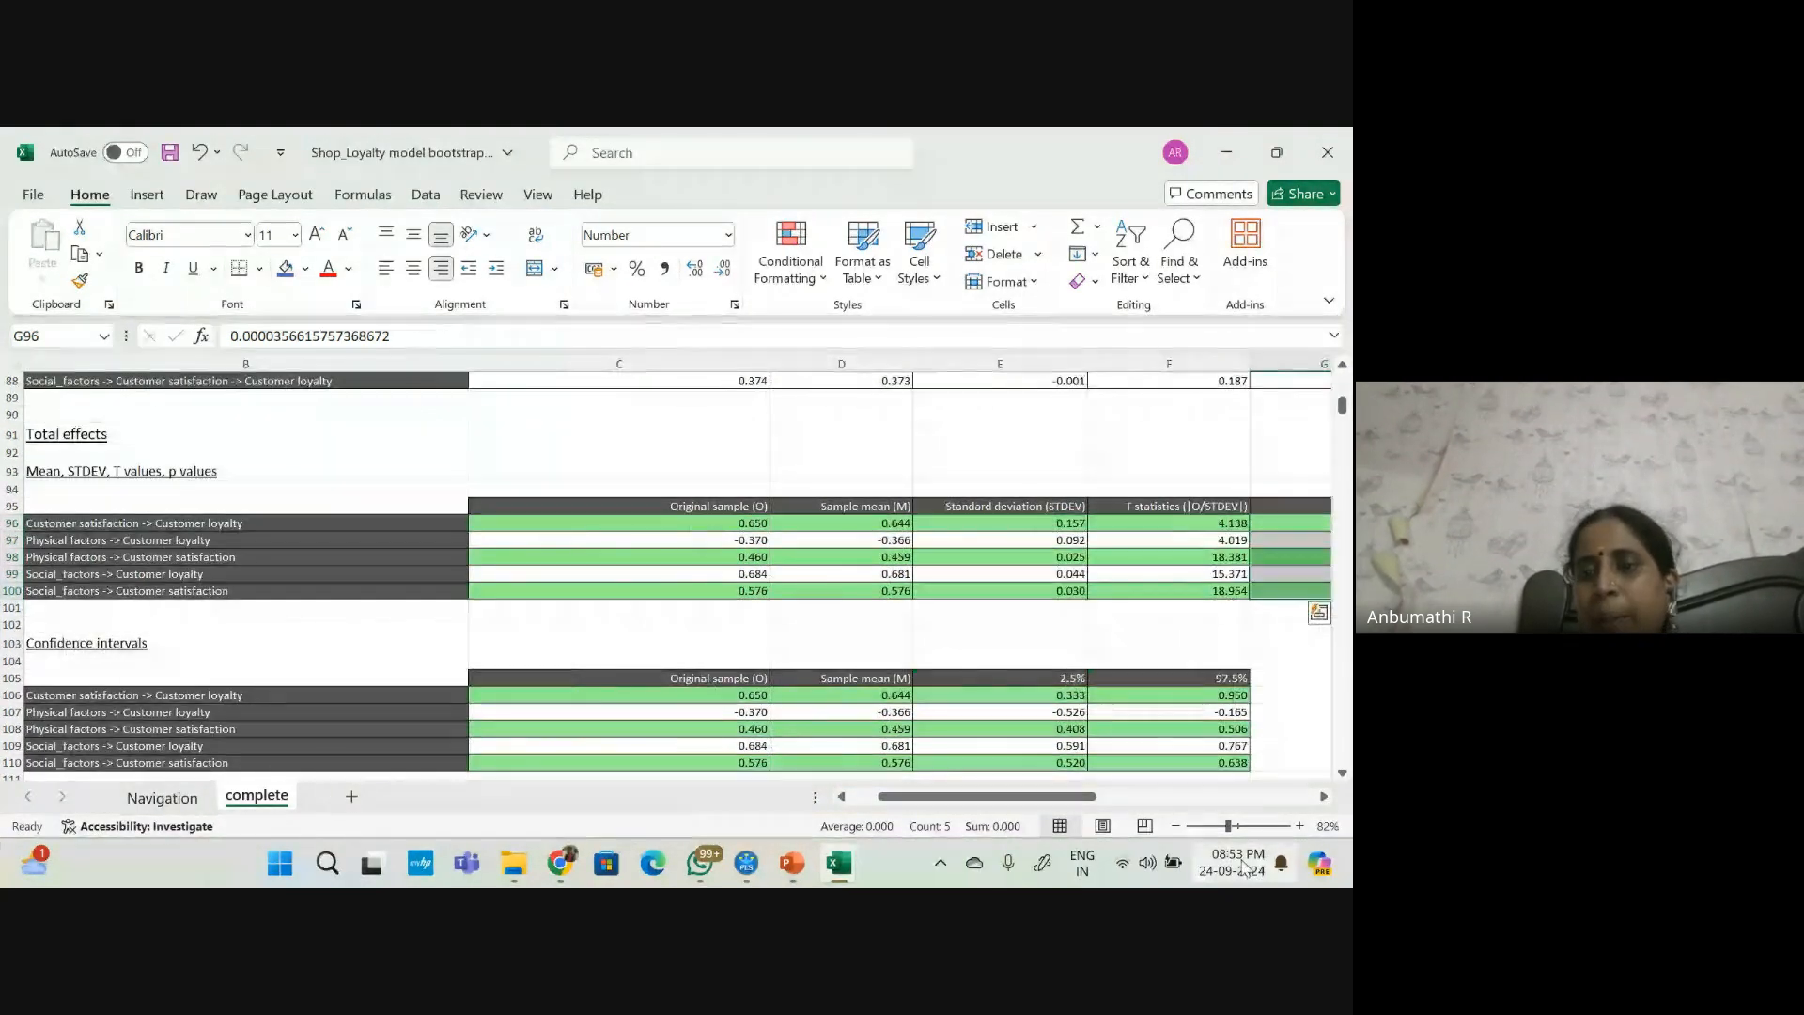
# Inspect the Customer satisfaction -> Customer loyalty P value in G96, and return to the start of that row
pyautogui.moveTo(1076, 797); pyautogui.dragTo(1255, 553)
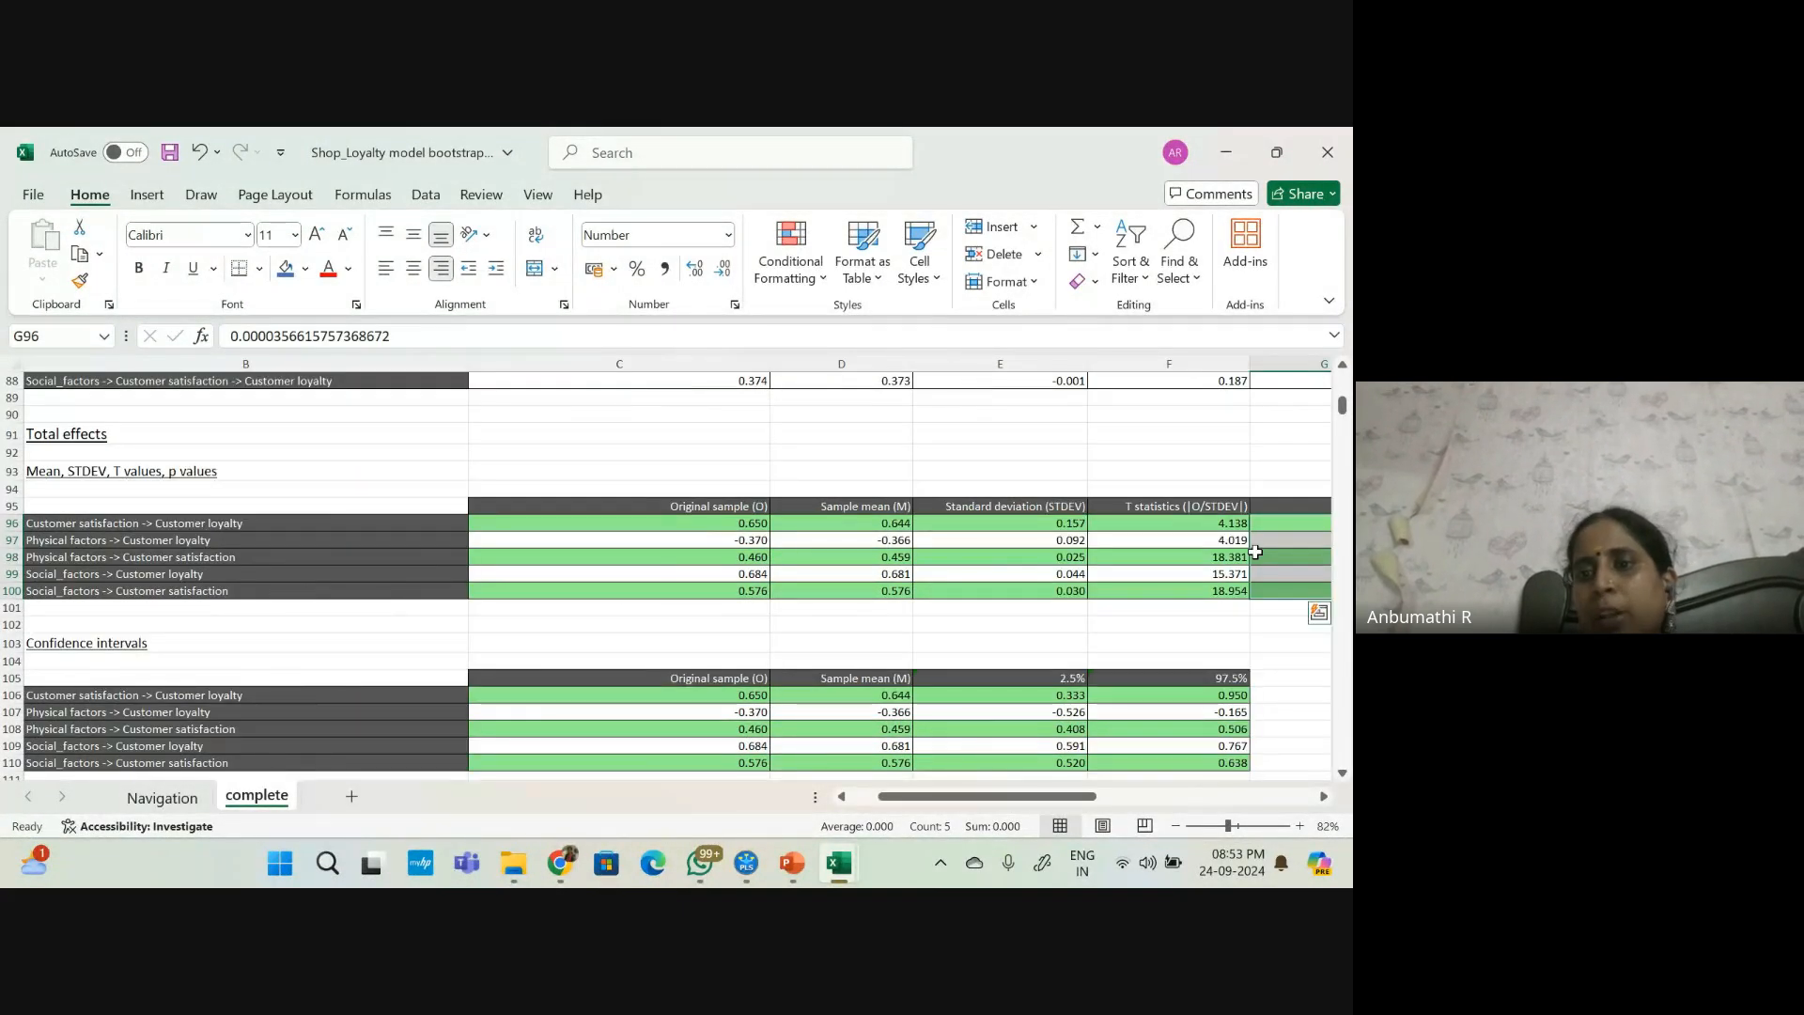
pyautogui.click(1258, 544)
pyautogui.click(1232, 544)
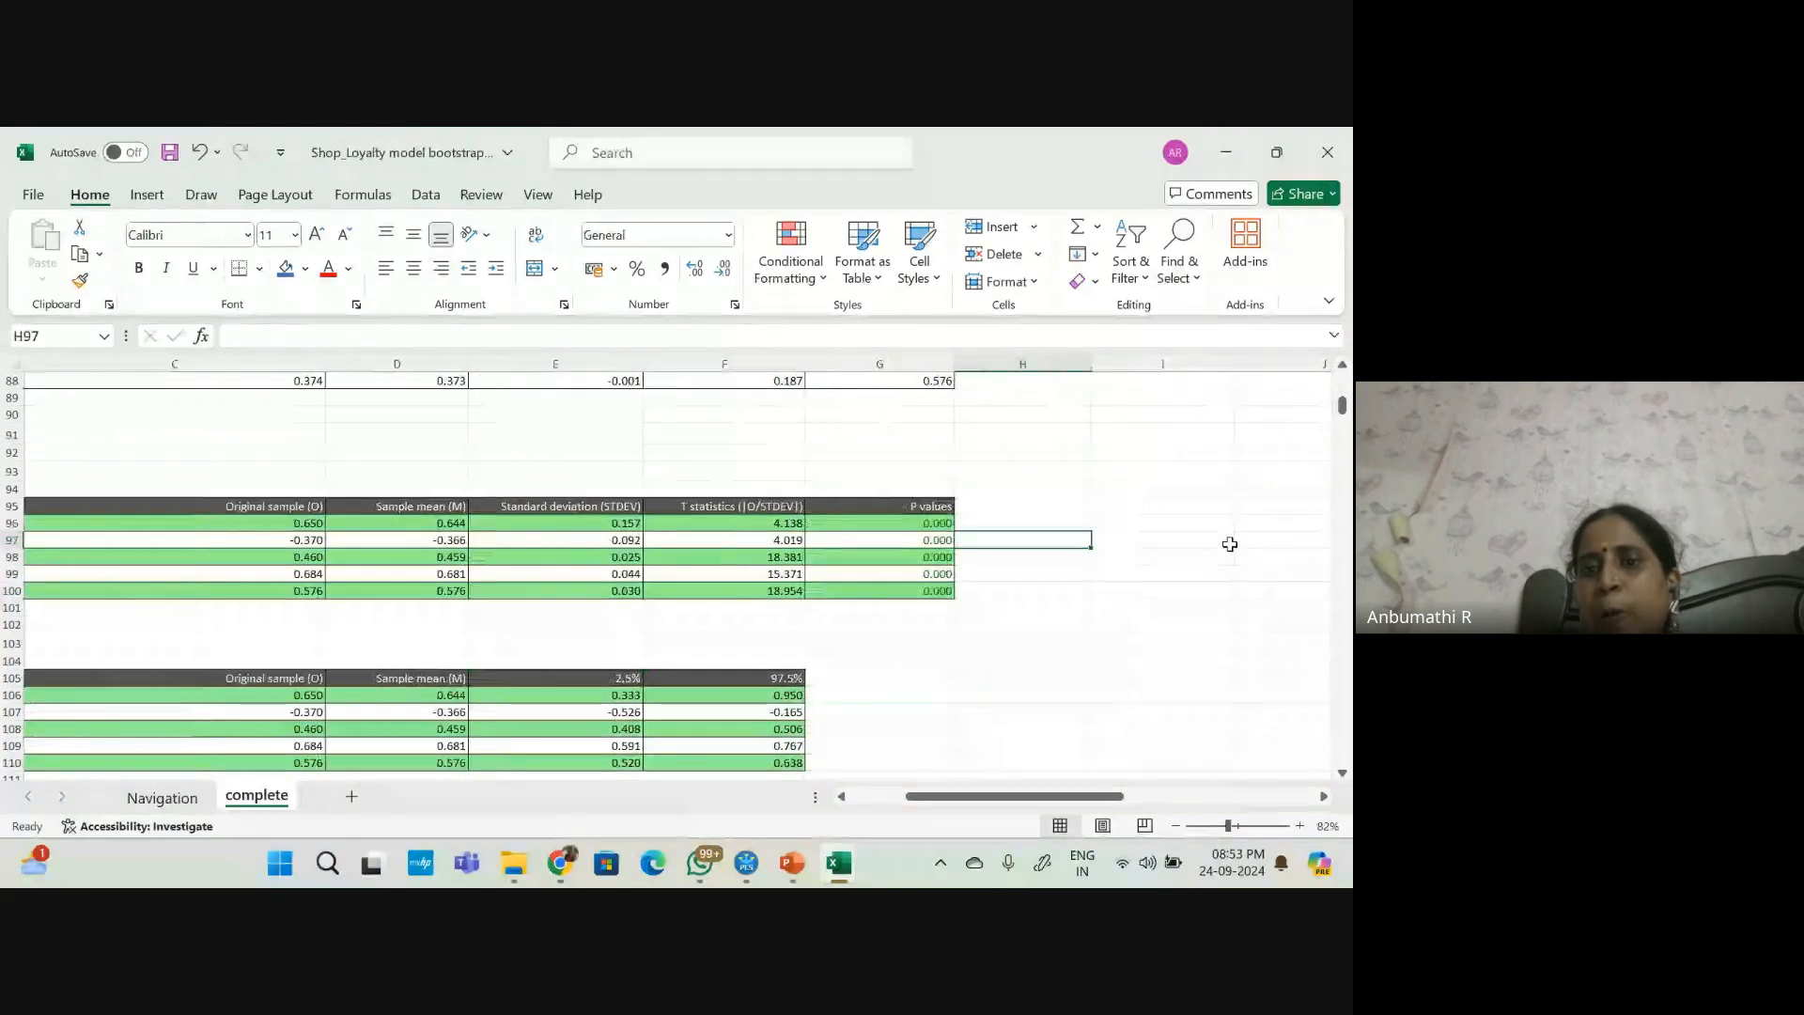
pyautogui.click(942, 521)
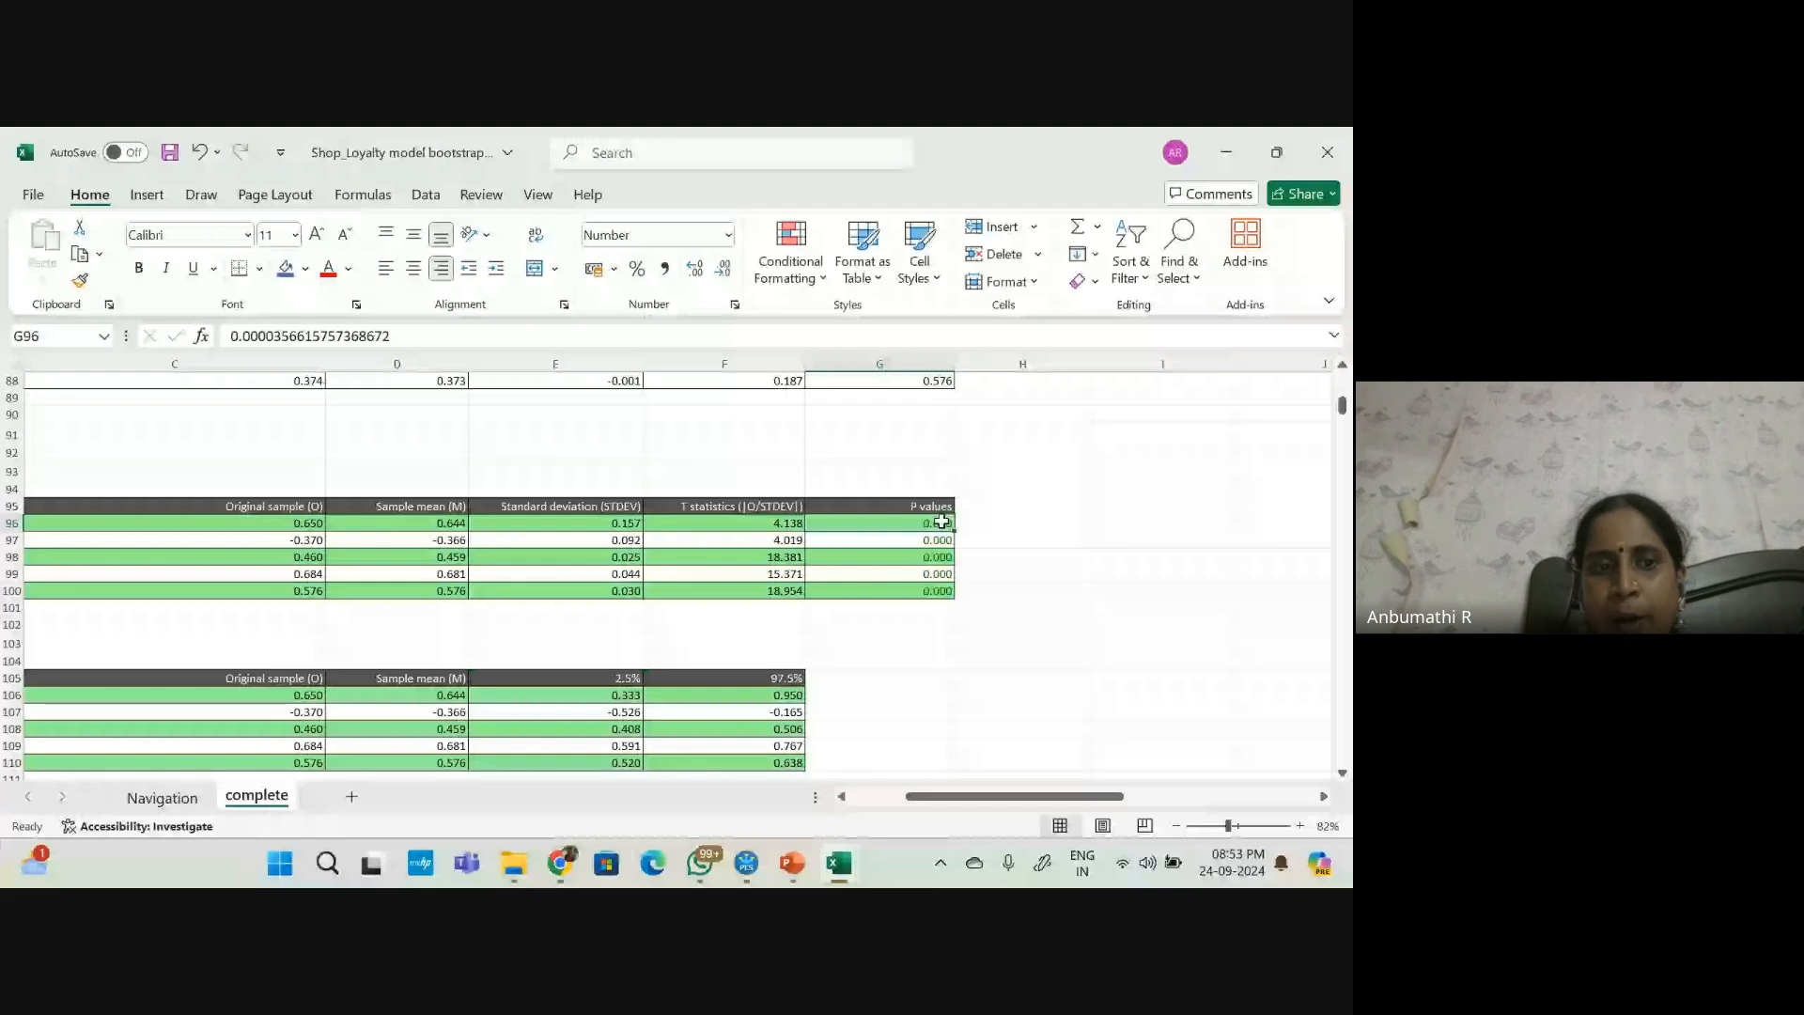
pyautogui.press('Home')
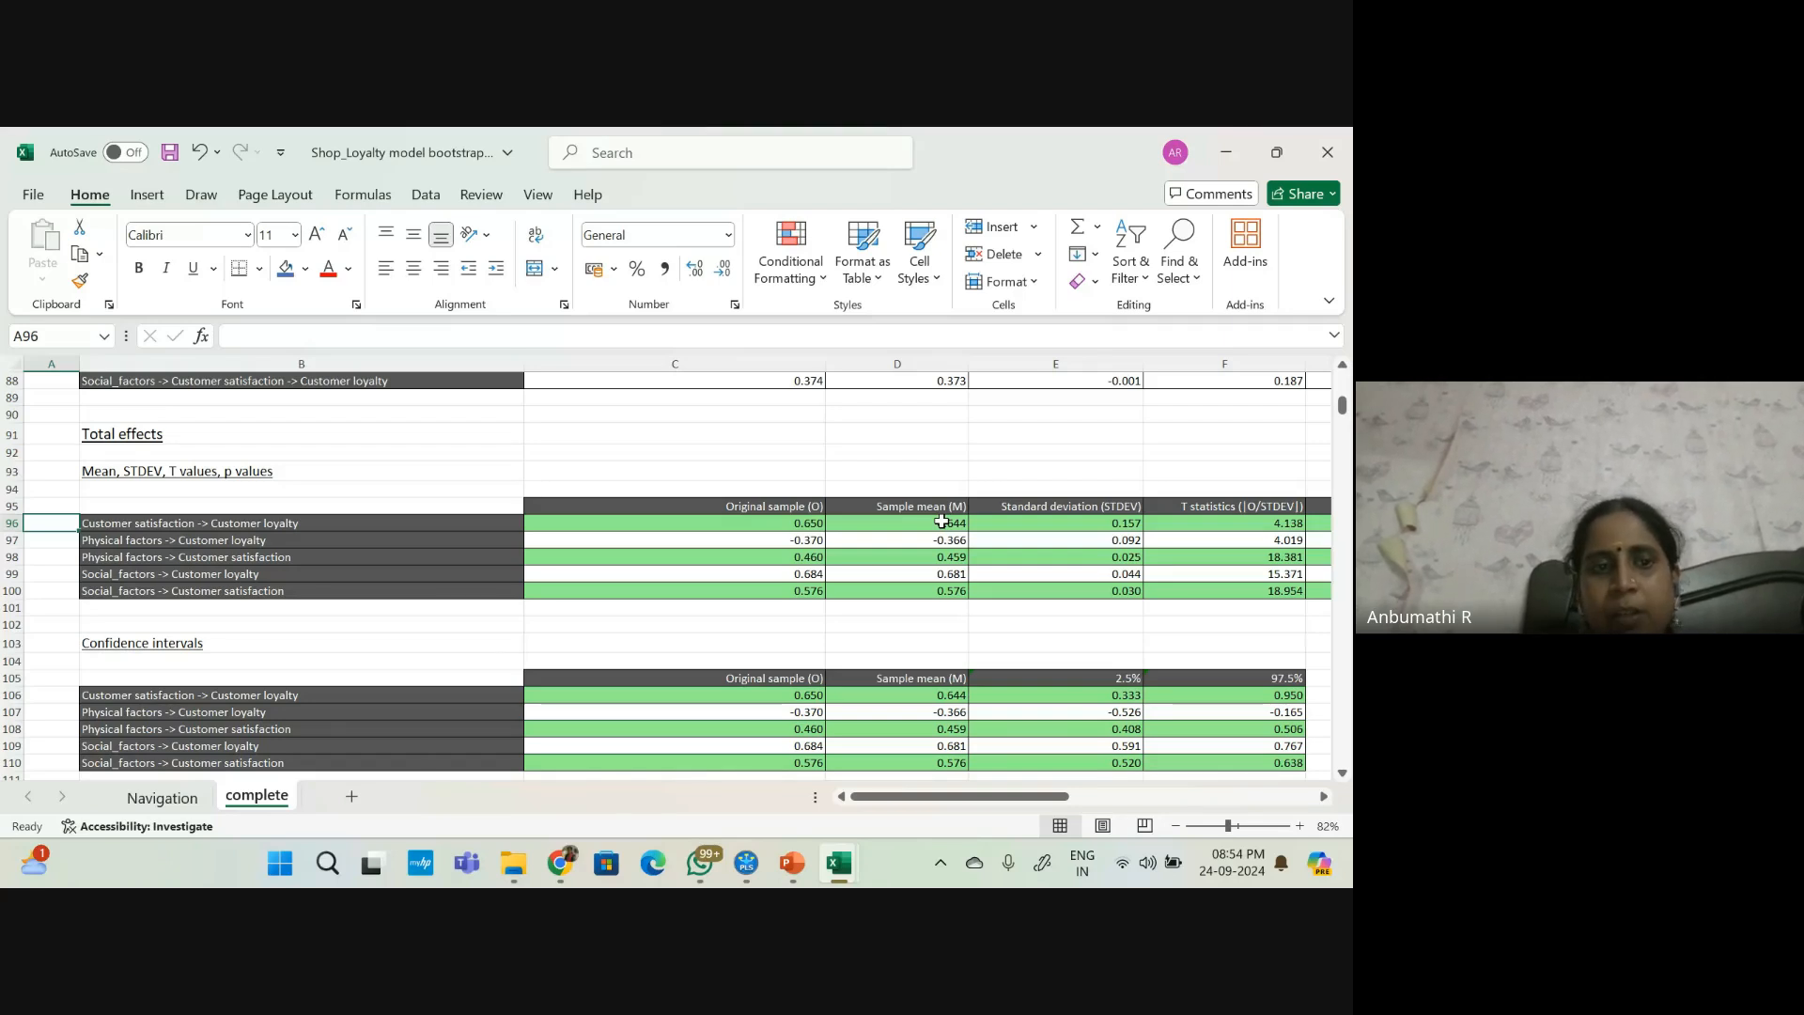
# Examine the Total effects Confidence intervals and Confidence intervals bias corrected tables, ending on cell B110
pyautogui.click(282, 695)
pyautogui.press('Down')
pyautogui.press('Down')
pyautogui.press('Down')
pyautogui.press('Down')
pyautogui.press('Down')
pyautogui.press('Down')
pyautogui.press('Down')
pyautogui.press('Down')
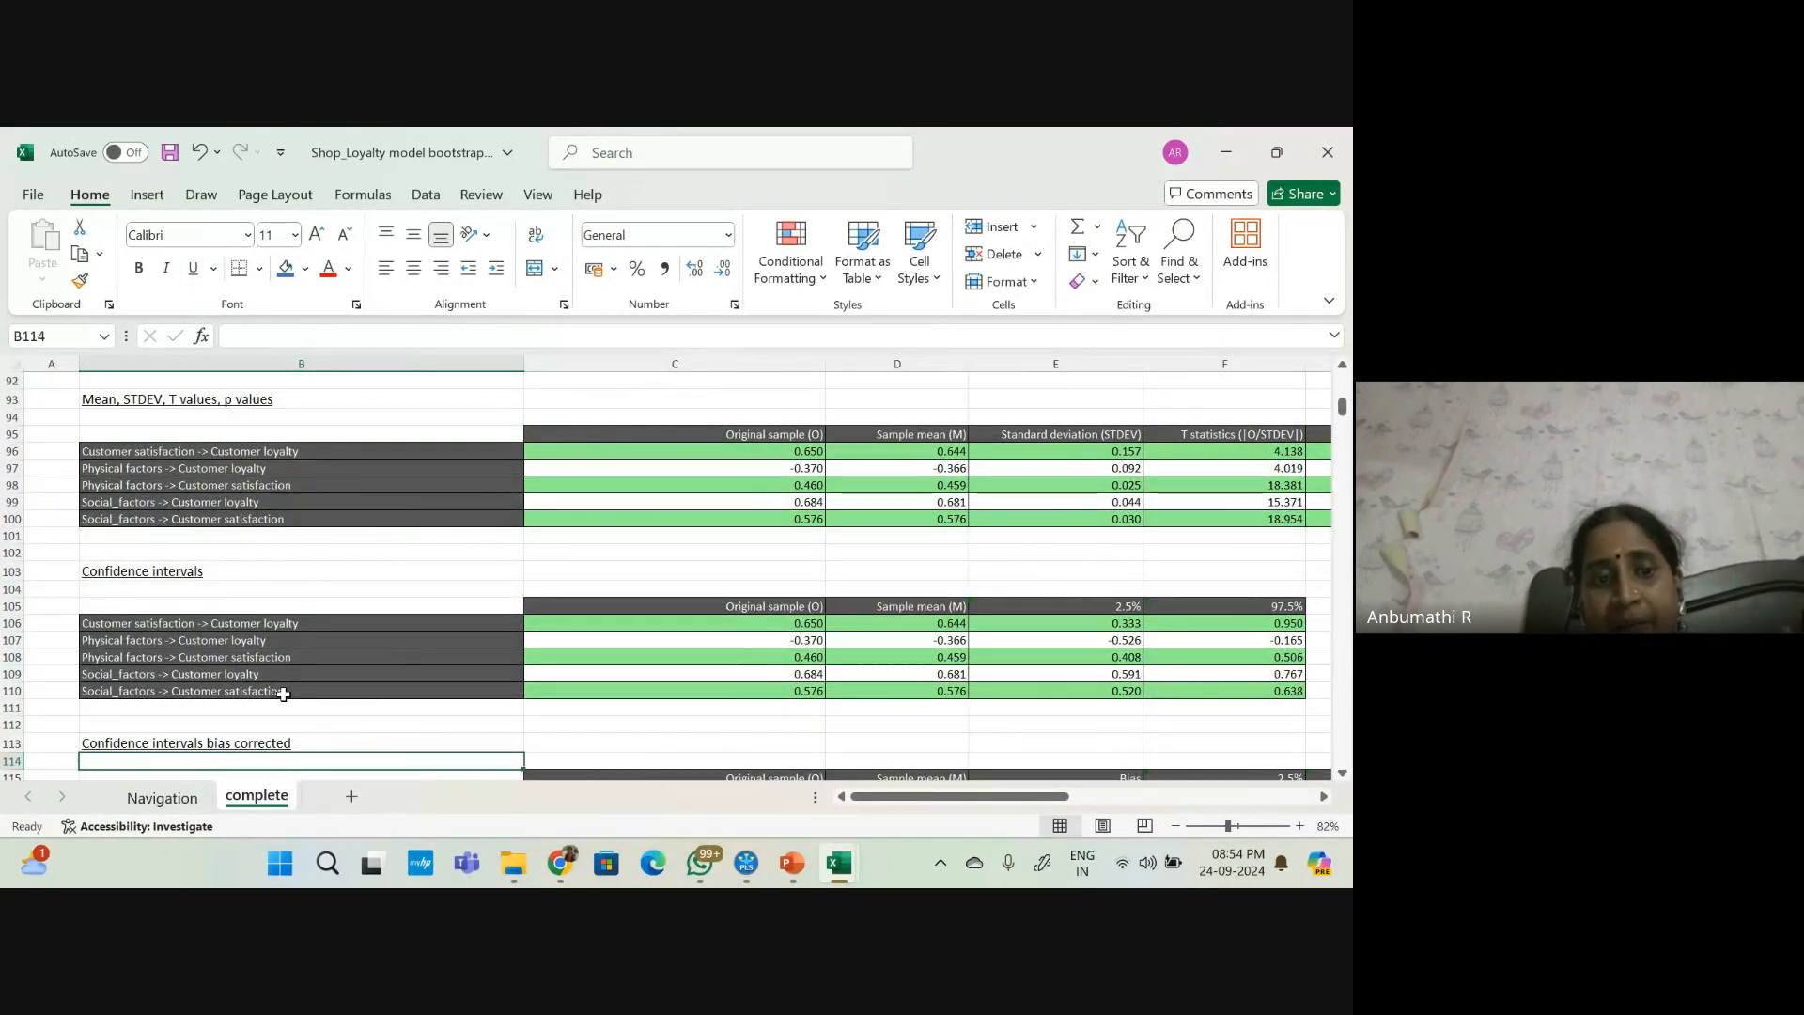
pyautogui.press('Down')
pyautogui.press('Down')
pyautogui.press('Down')
pyautogui.press('Down')
pyautogui.press('Down')
pyautogui.press('Down')
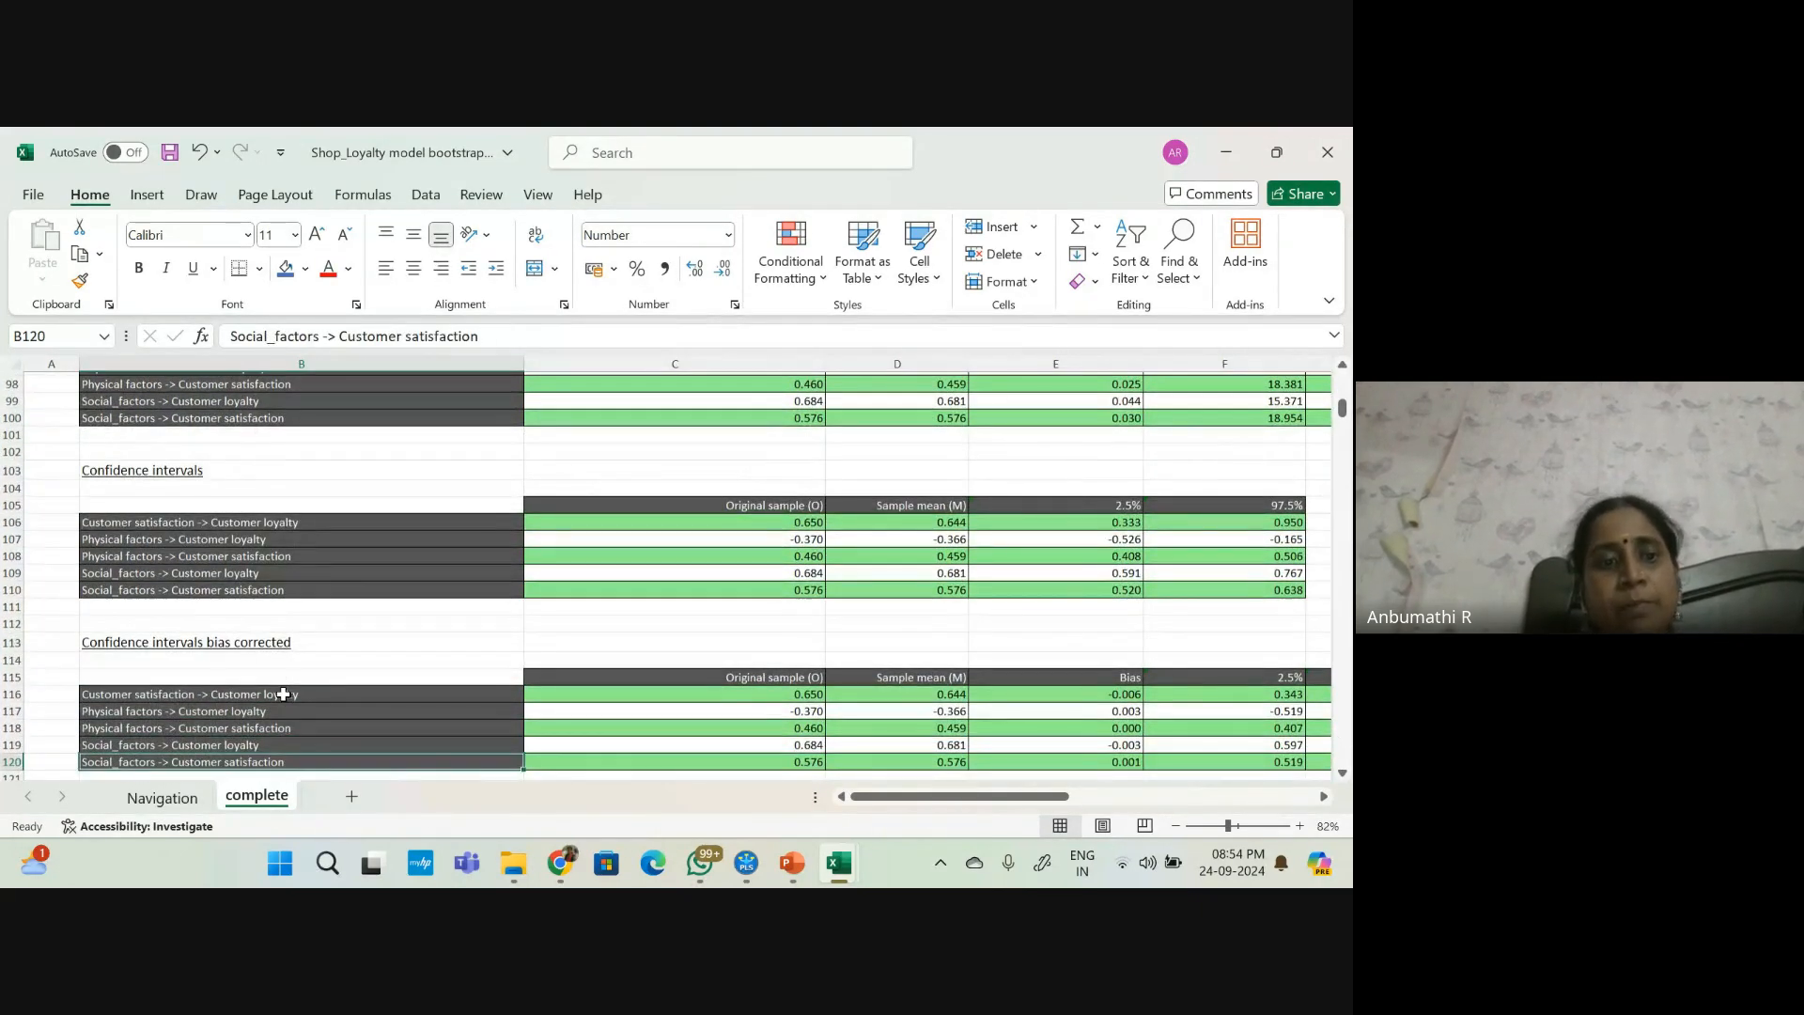
pyautogui.press('Down')
pyautogui.press('Down')
pyautogui.press('Up')
pyautogui.press('Up')
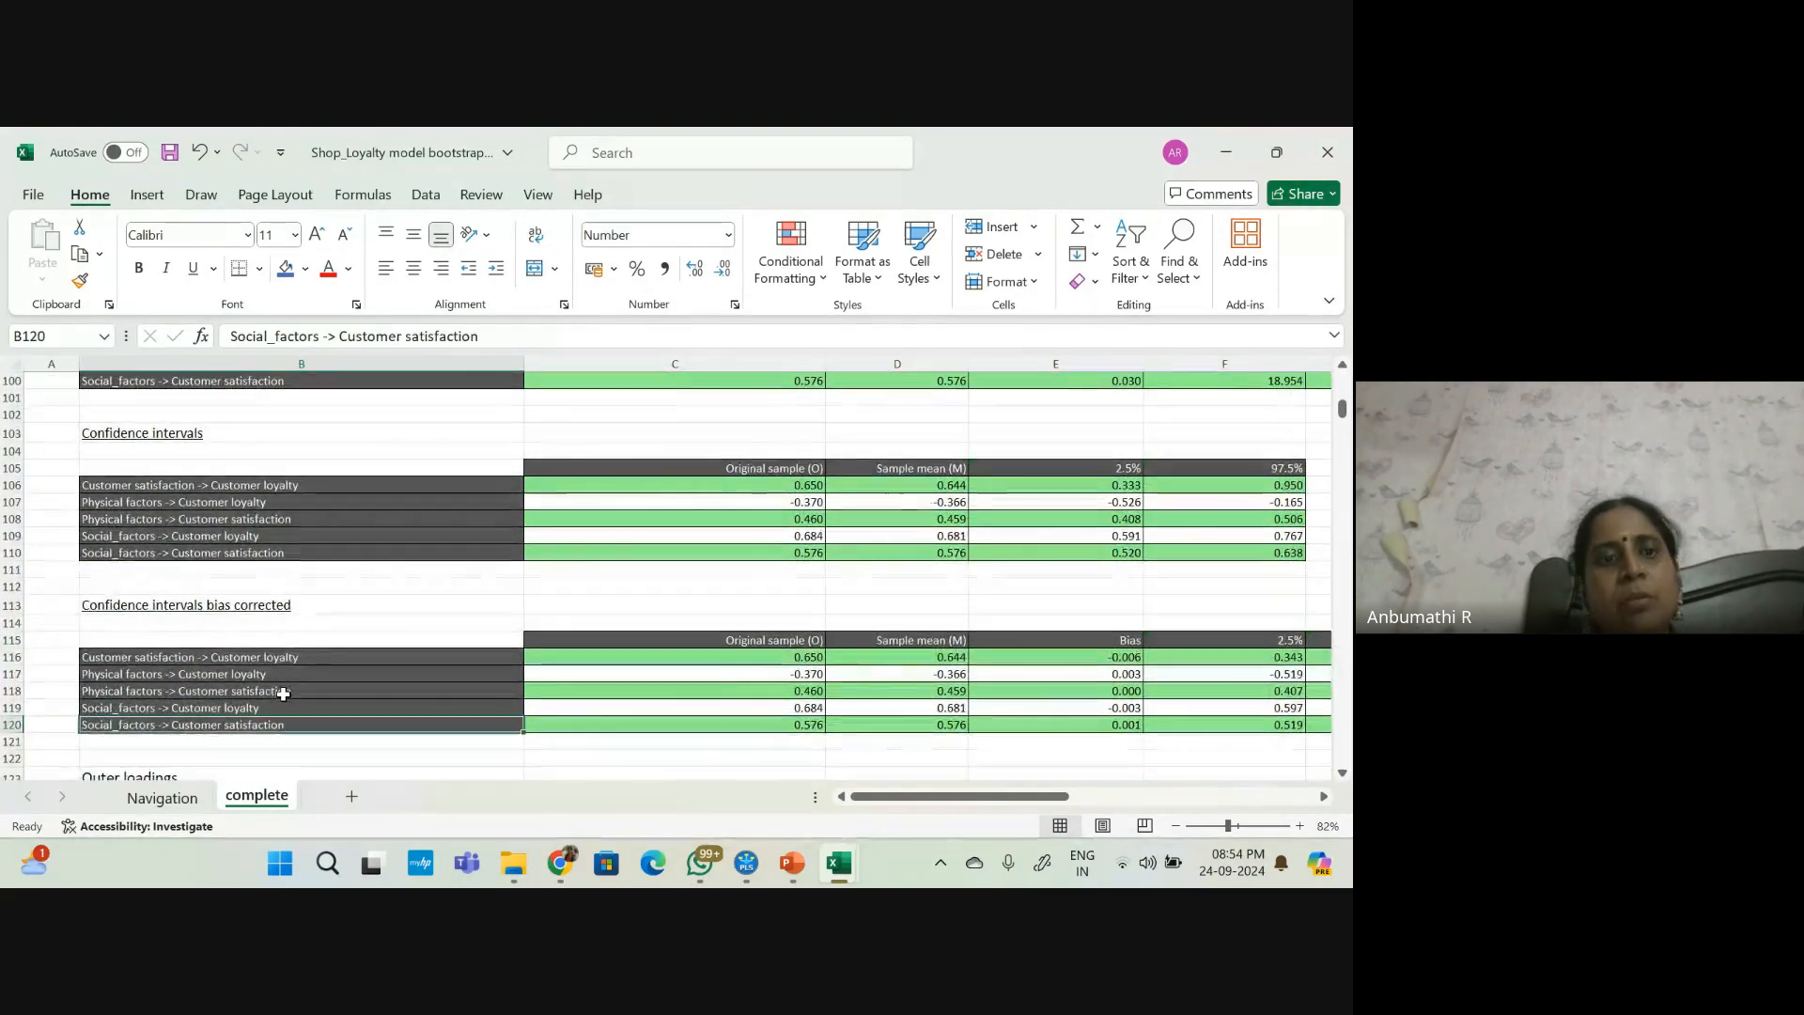
pyautogui.press('Up')
pyautogui.press('Up')
pyautogui.press('Up')
pyautogui.press('Up')
pyautogui.press('Up')
pyautogui.press('Up')
pyautogui.press('Up')
pyautogui.press('Up')
pyautogui.press('Up')
pyautogui.press('Up')
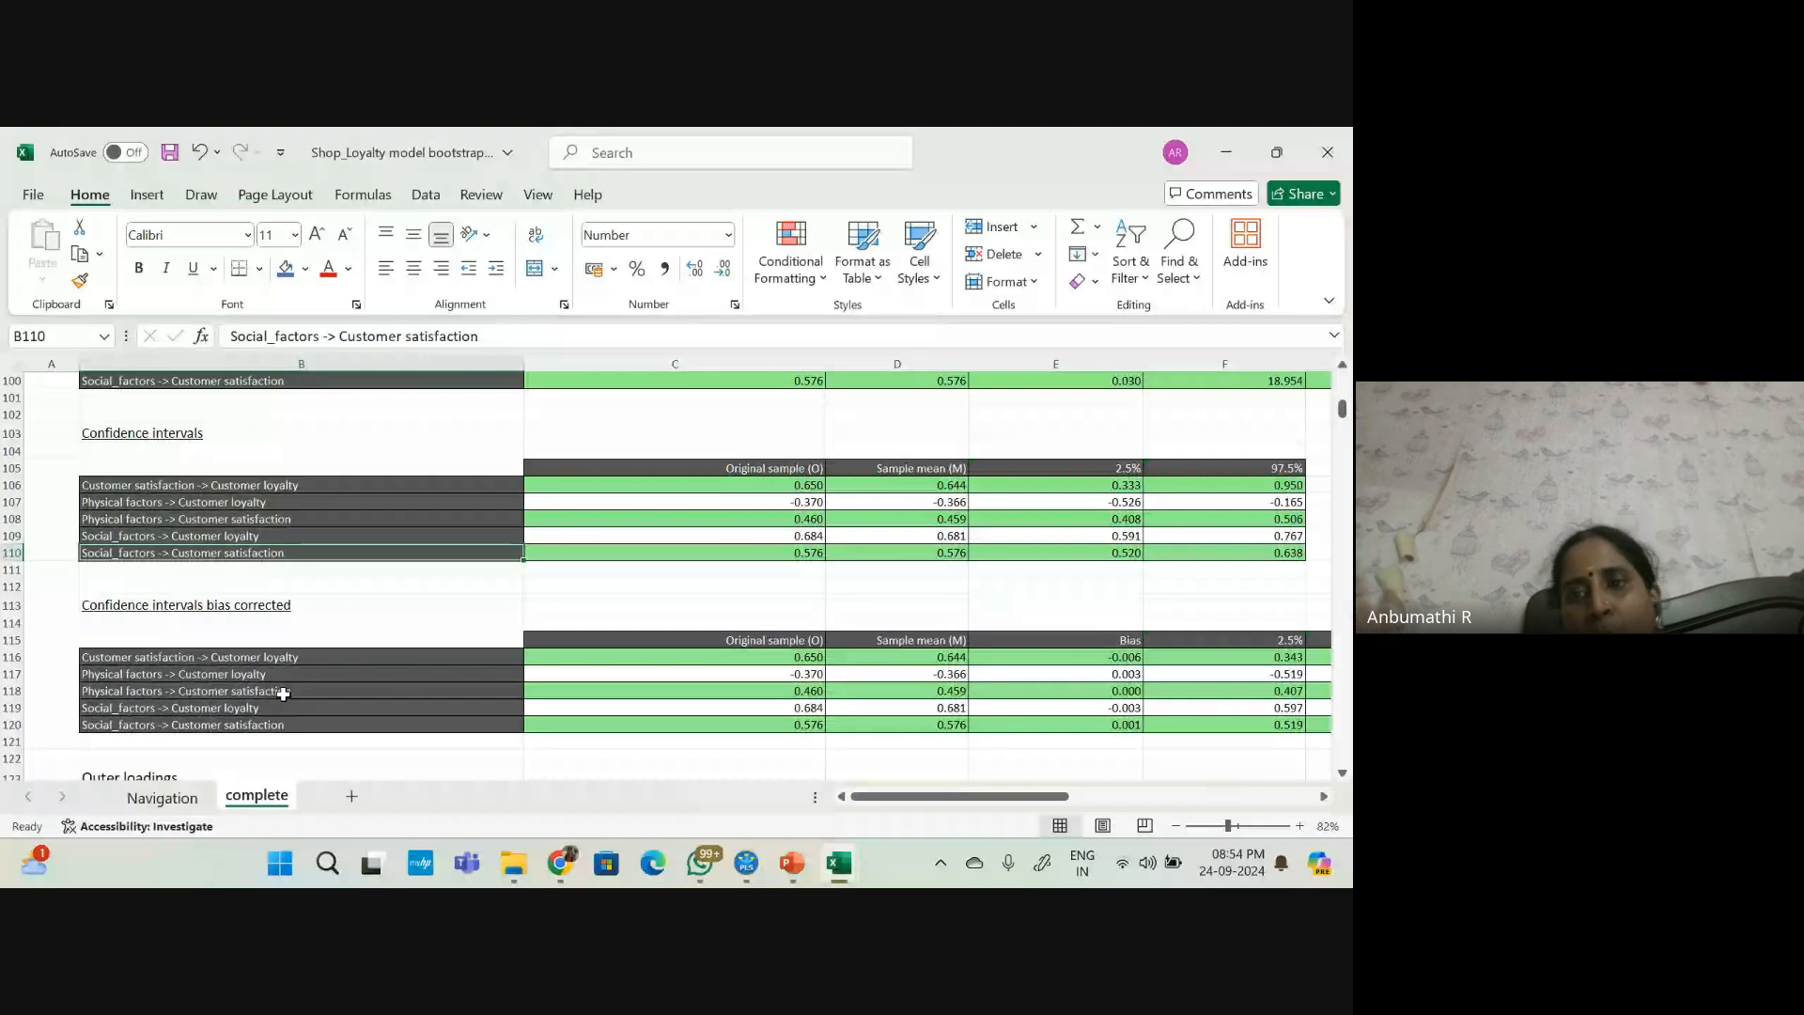
# Compare the bounds of both interval tables and select the 2.5% and 97.5% columns, E105:F110, in the Confidence intervals table
pyautogui.hscroll(2, 283, 694)
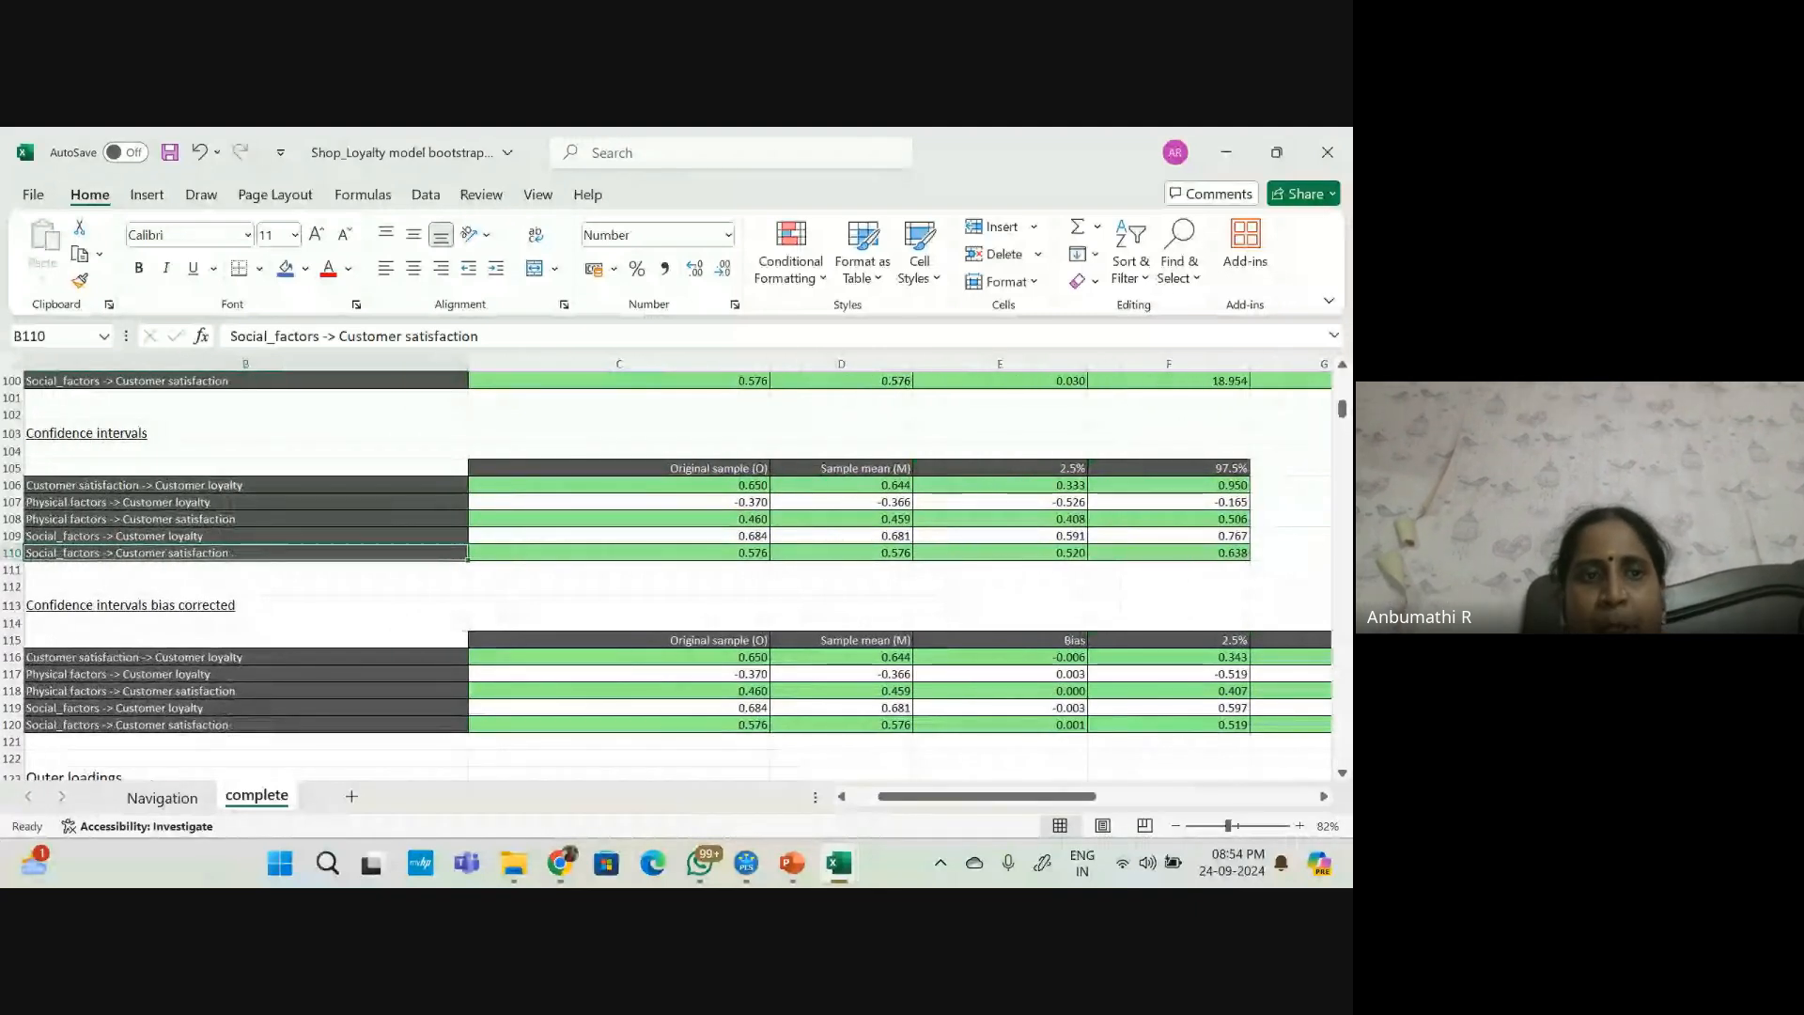
pyautogui.hscroll(2, 666, 554)
pyautogui.hscroll(1, 665, 554)
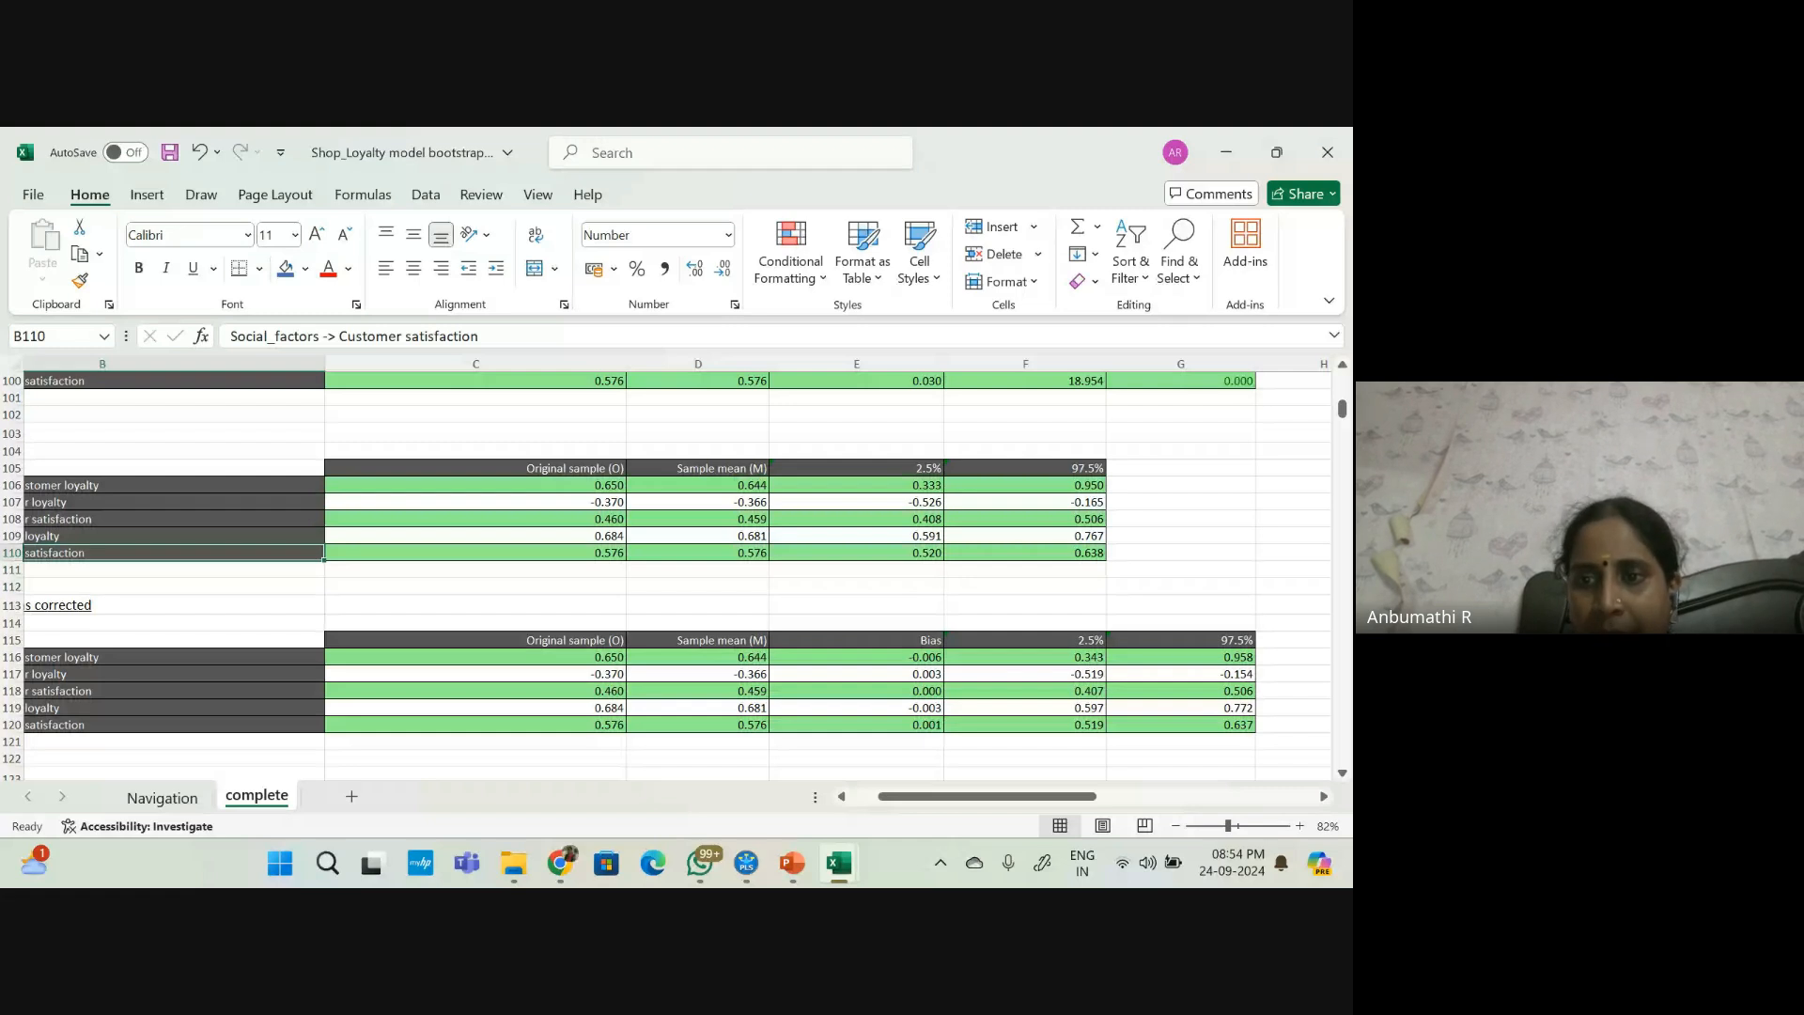
pyautogui.hscroll(1, 677, 564)
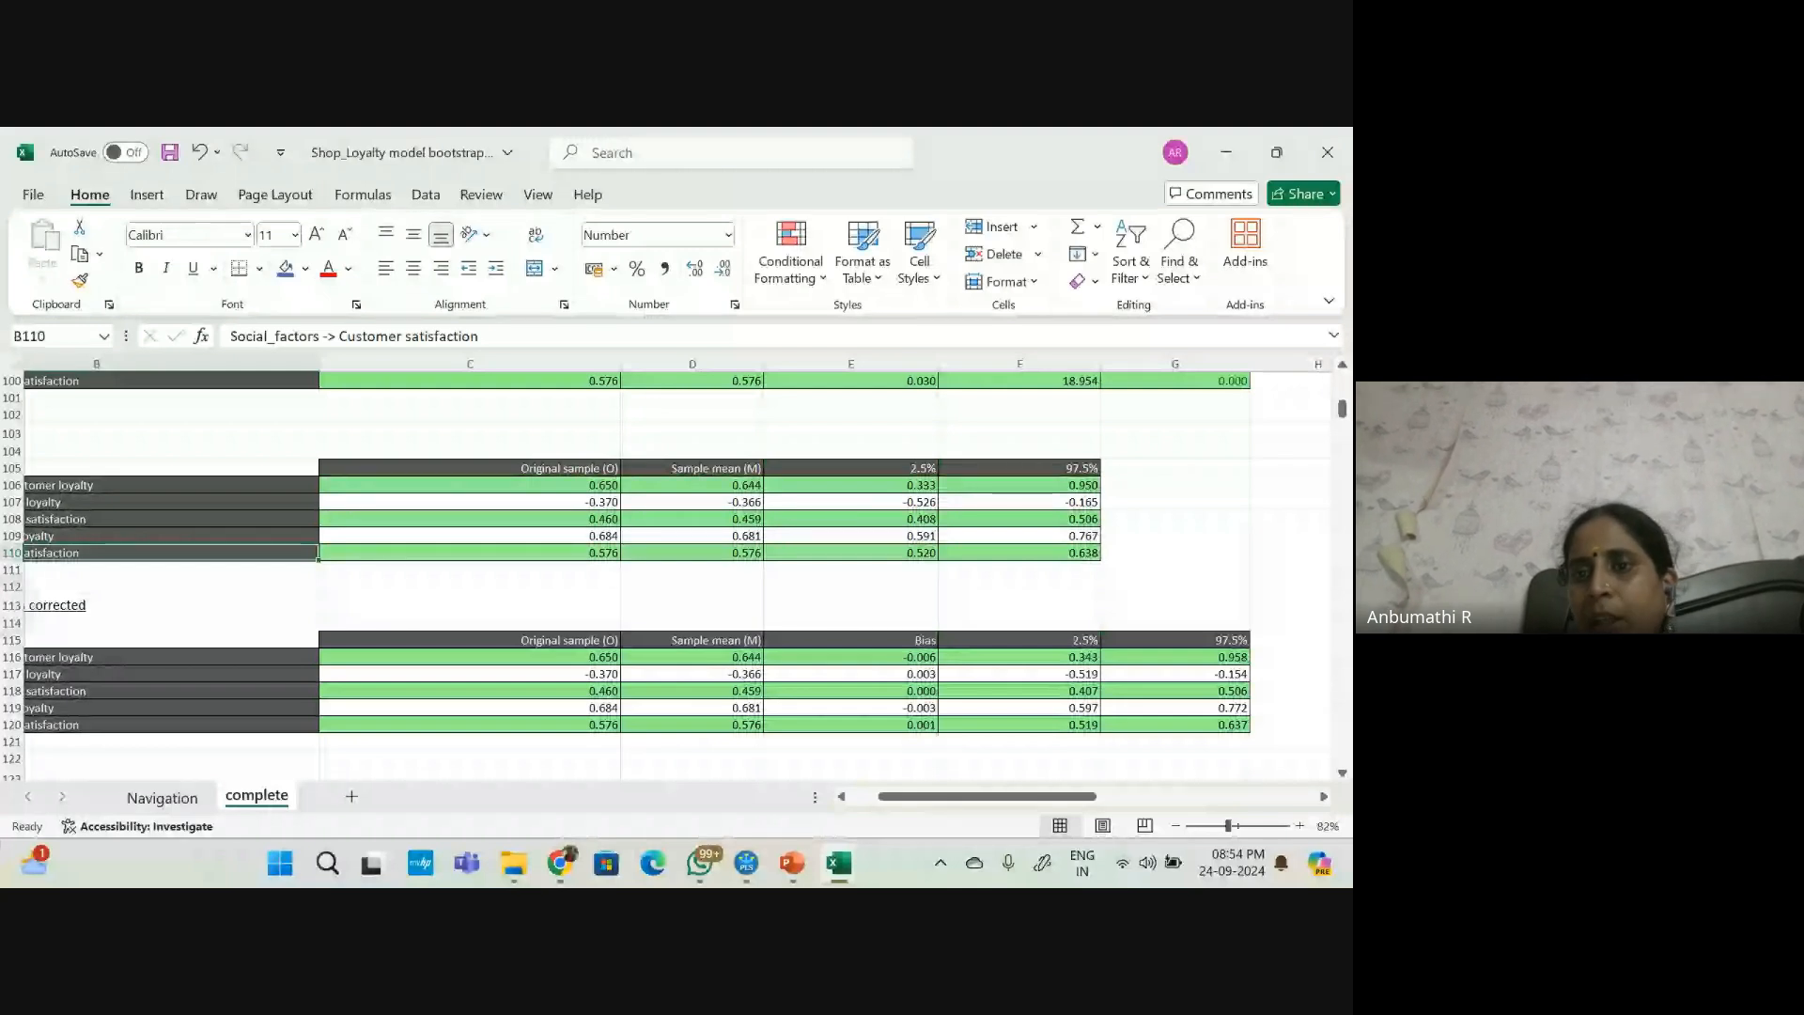
pyautogui.hscroll(-2, 1034, 517)
pyautogui.moveTo(1001, 467); pyautogui.dragTo(1201, 552)
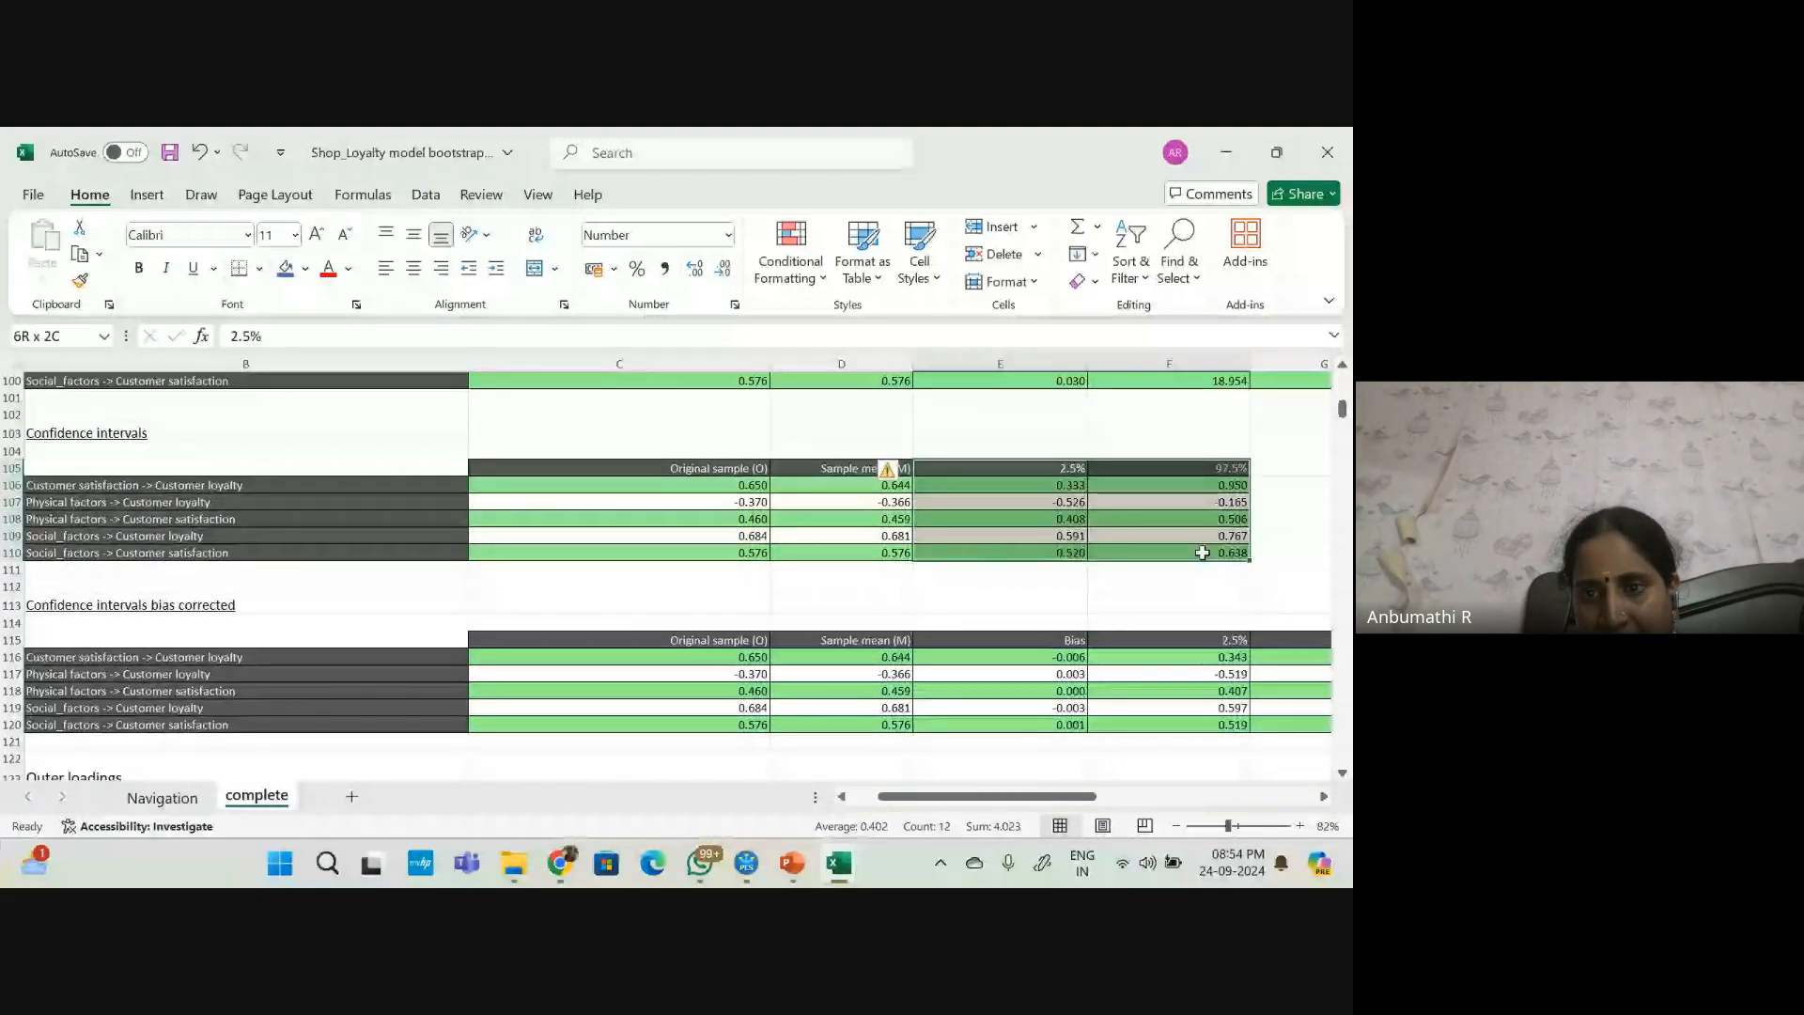
# Select the Bias values E116:E120 in the Confidence intervals bias corrected table, and narrow column B so all table columns fit
pyautogui.moveTo(1202, 552); pyautogui.dragTo(1202, 553)
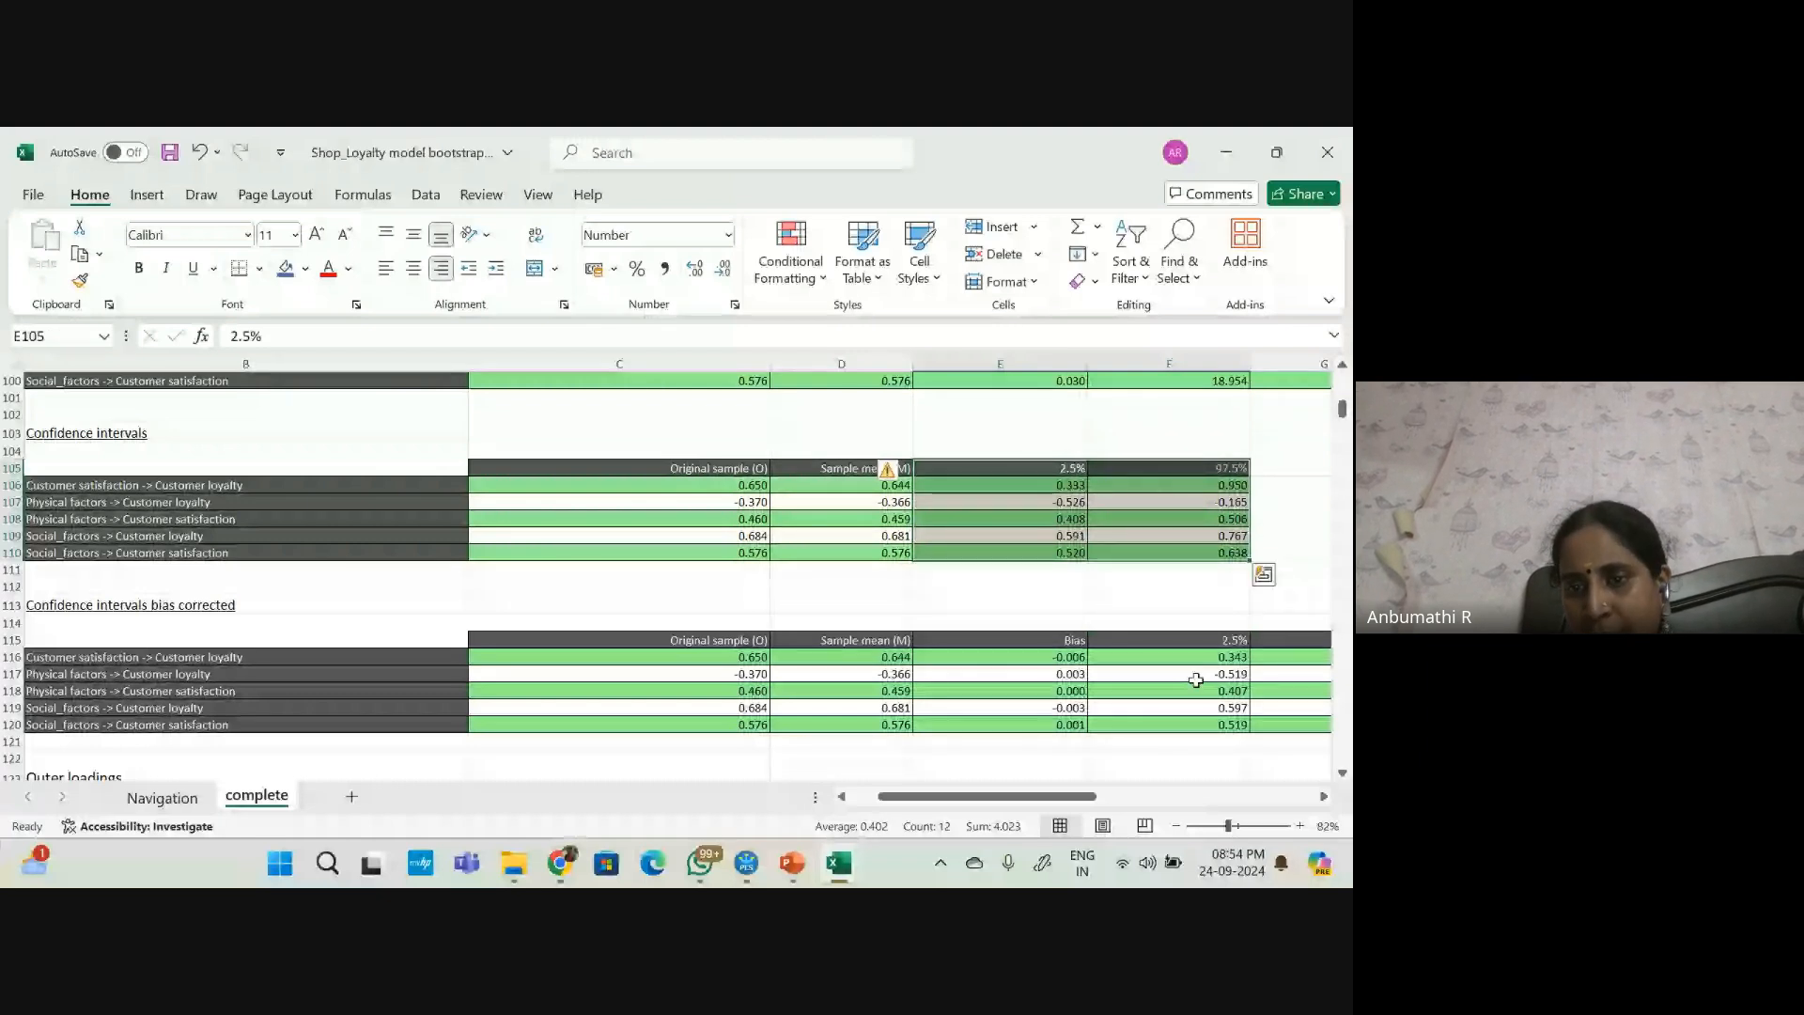
pyautogui.moveTo(1062, 656); pyautogui.dragTo(1067, 733)
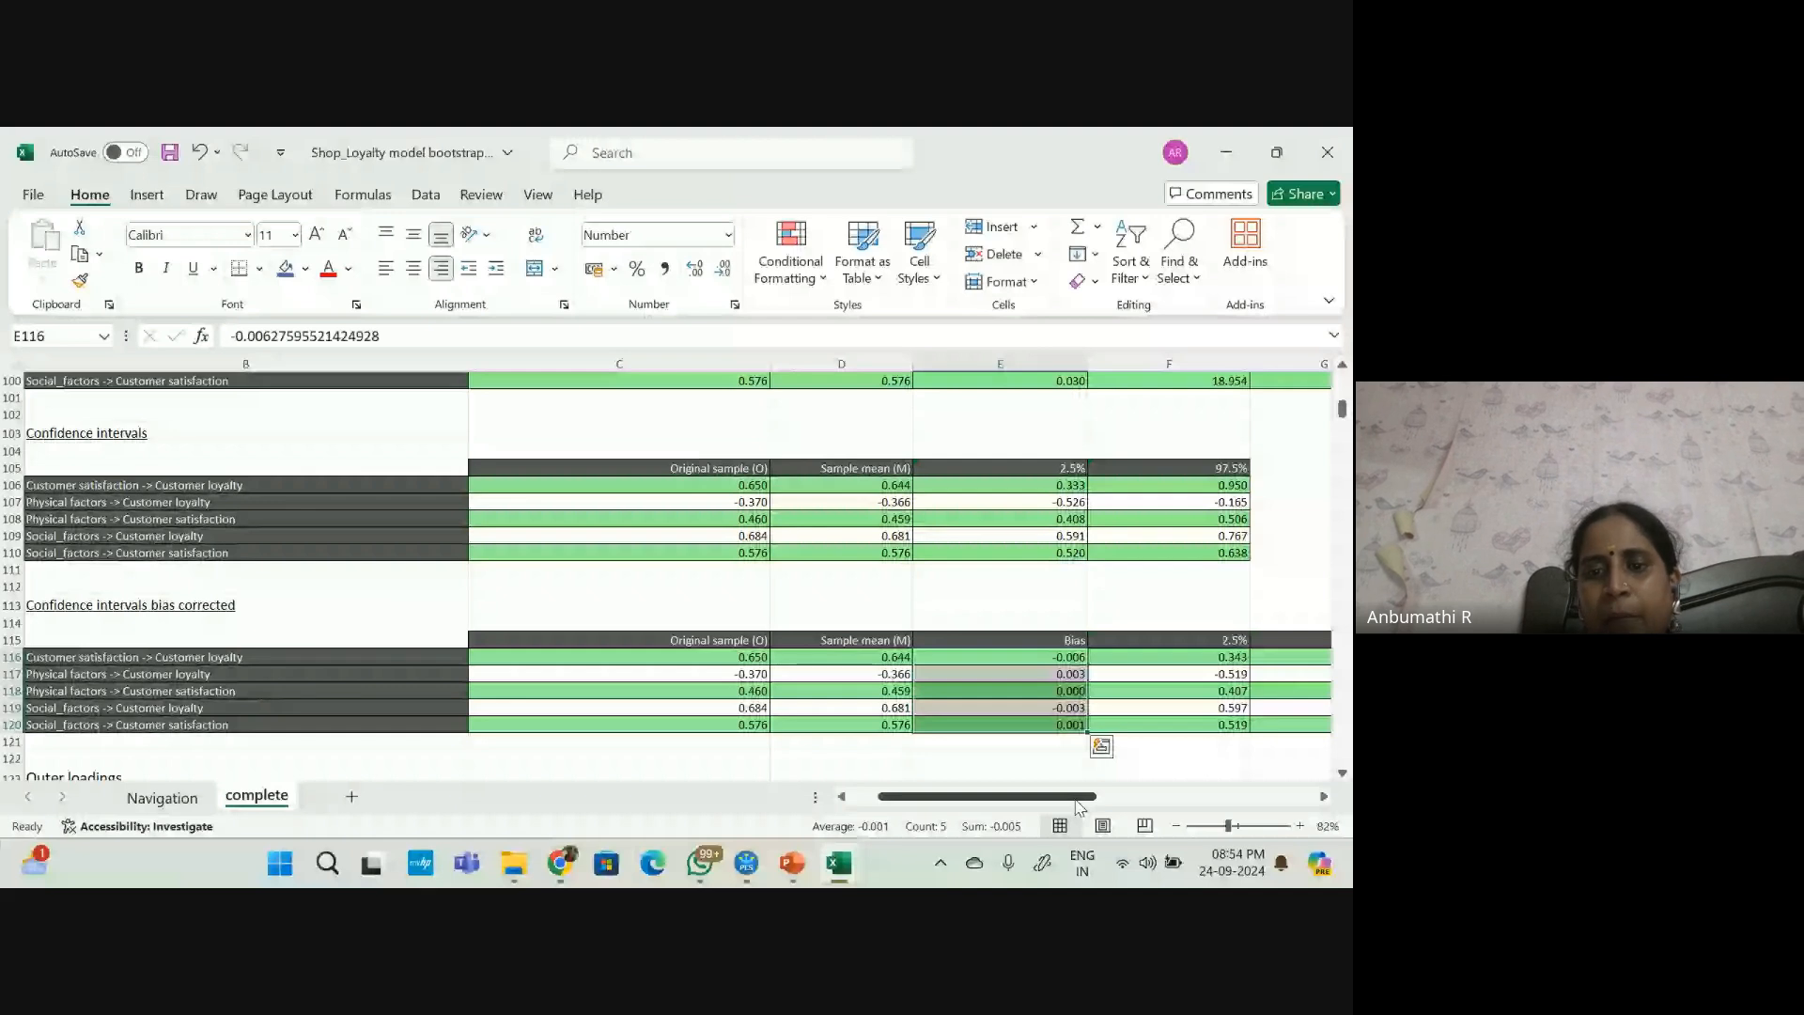
pyautogui.moveTo(1079, 807); pyautogui.dragTo(908, 807)
pyautogui.moveTo(527, 363); pyautogui.dragTo(322, 364)
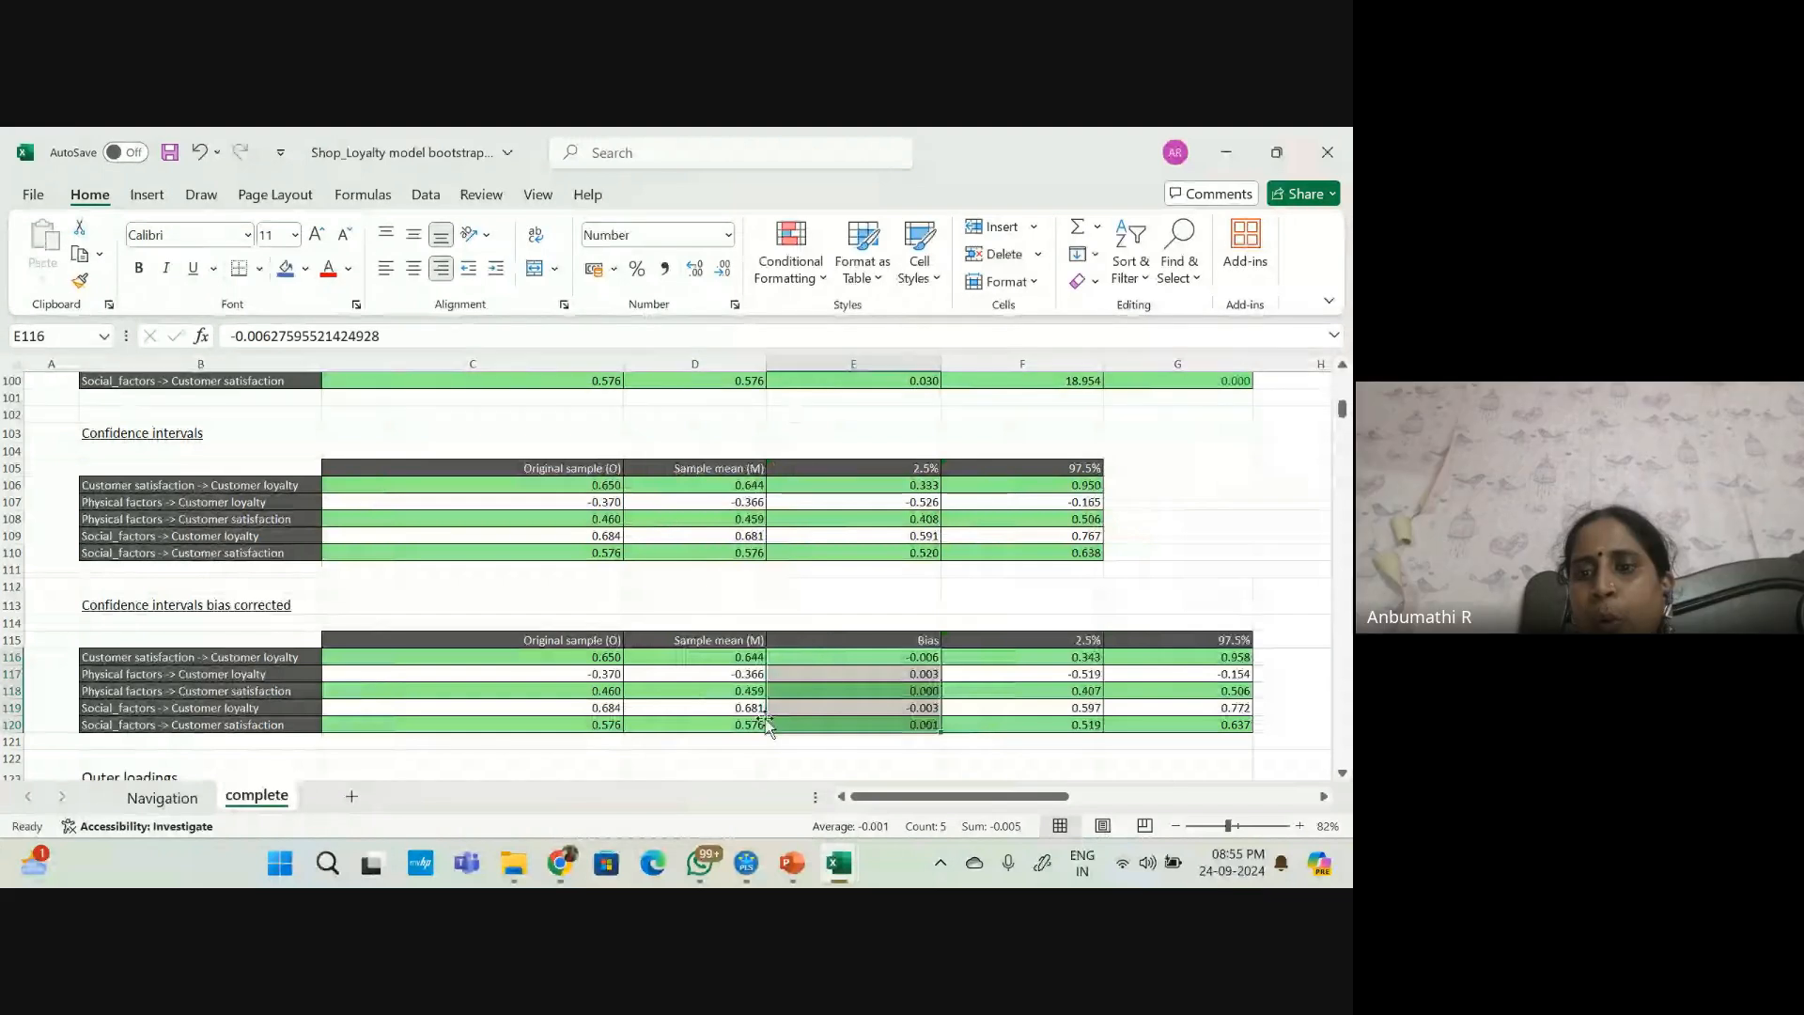
pyautogui.click(660, 739)
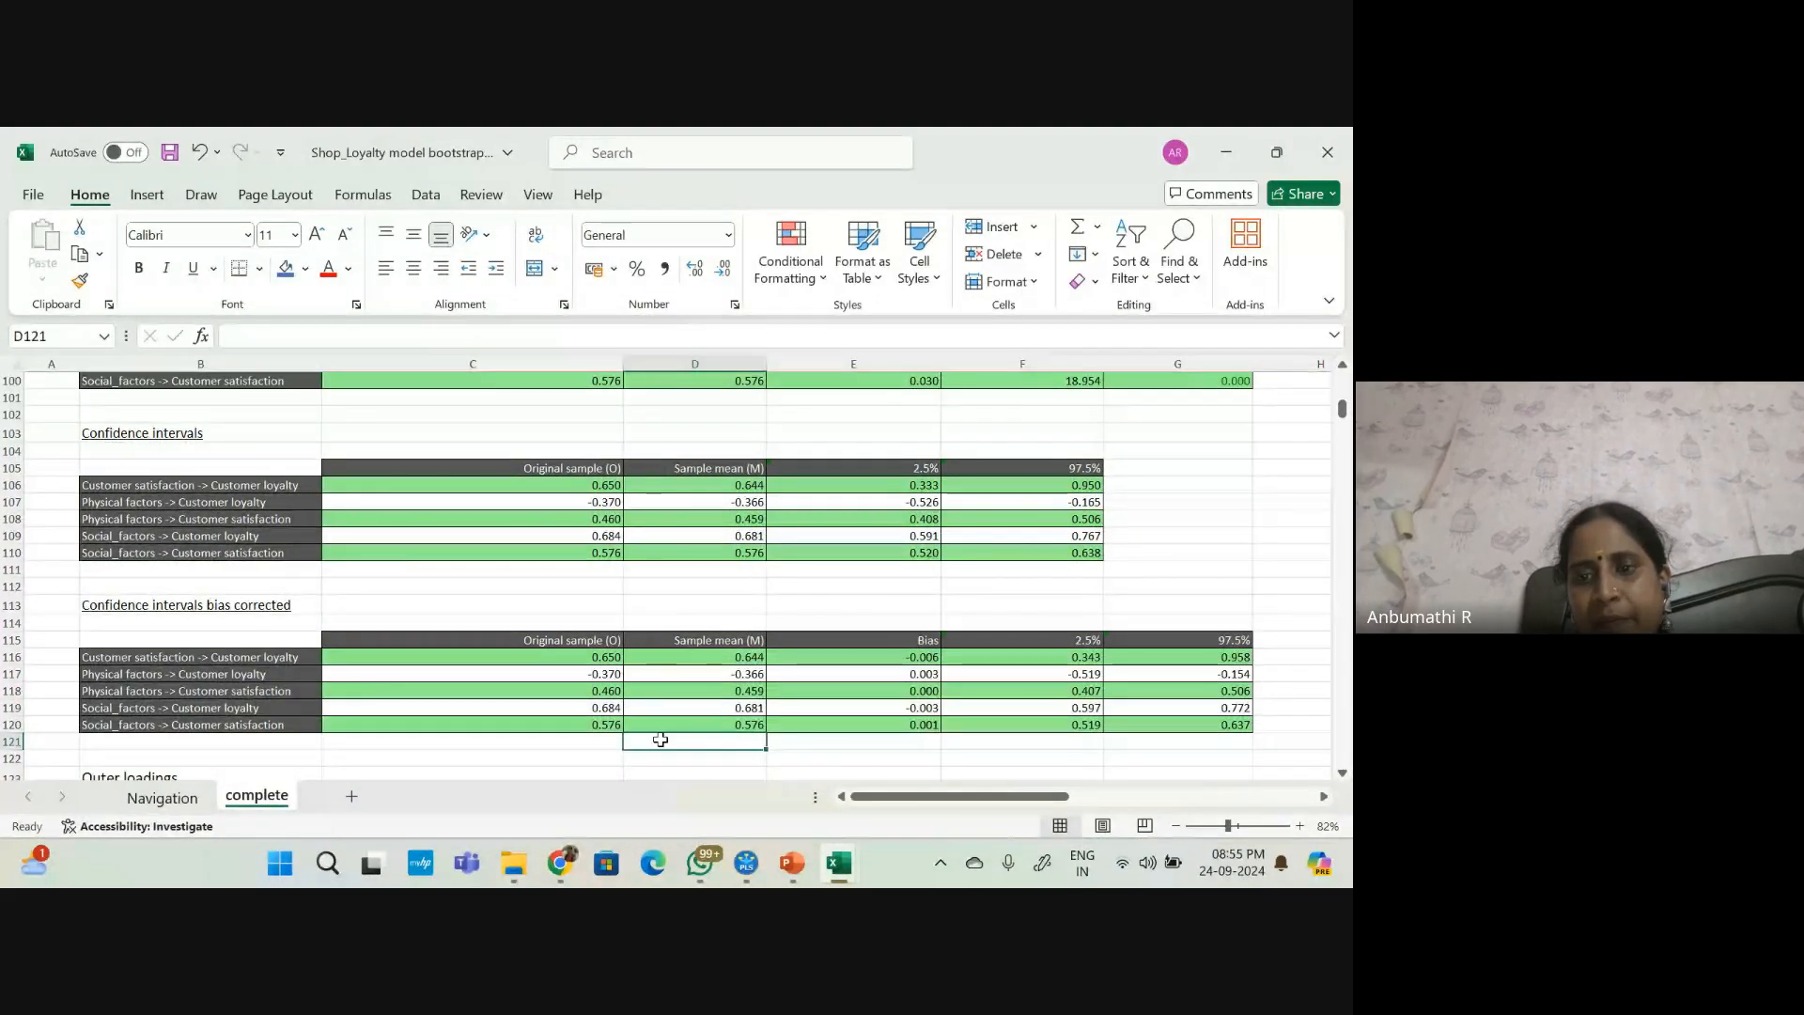
# Label the bias corrected table's 2.5% column LCL in F114 and its 97.5% column UCL in G114
pyautogui.click(1078, 655)
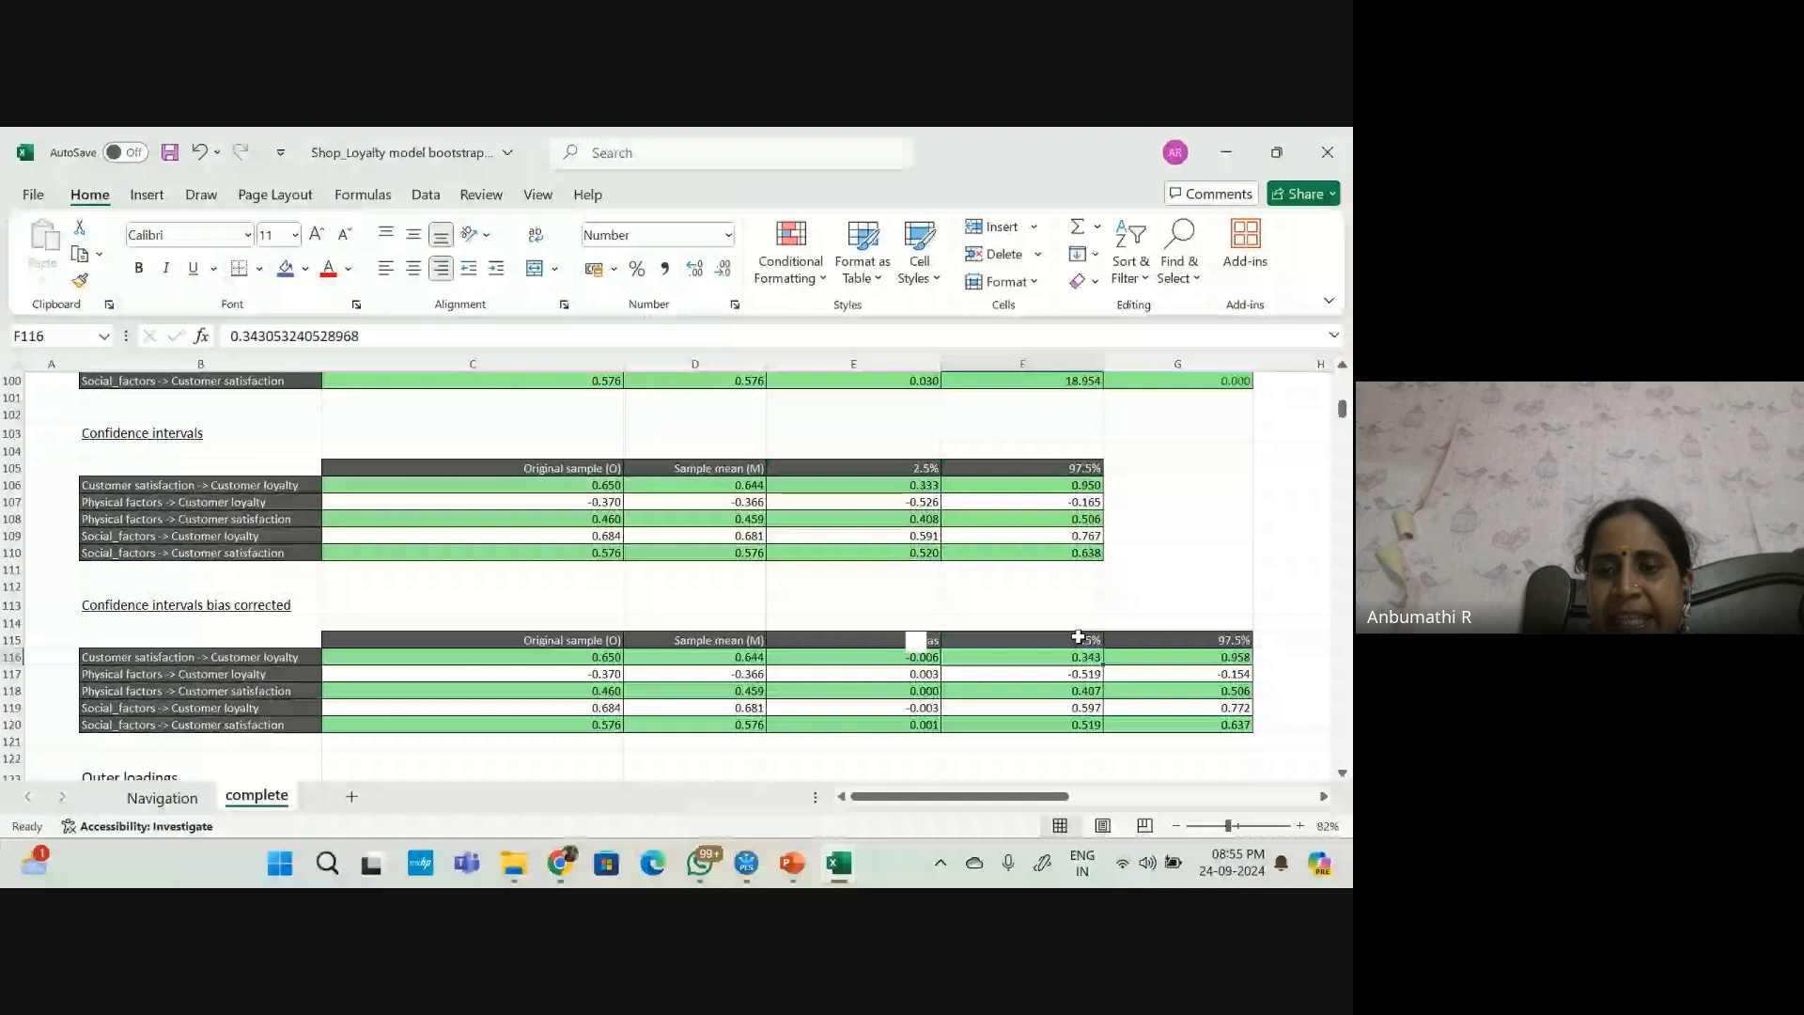
pyautogui.click(1079, 624)
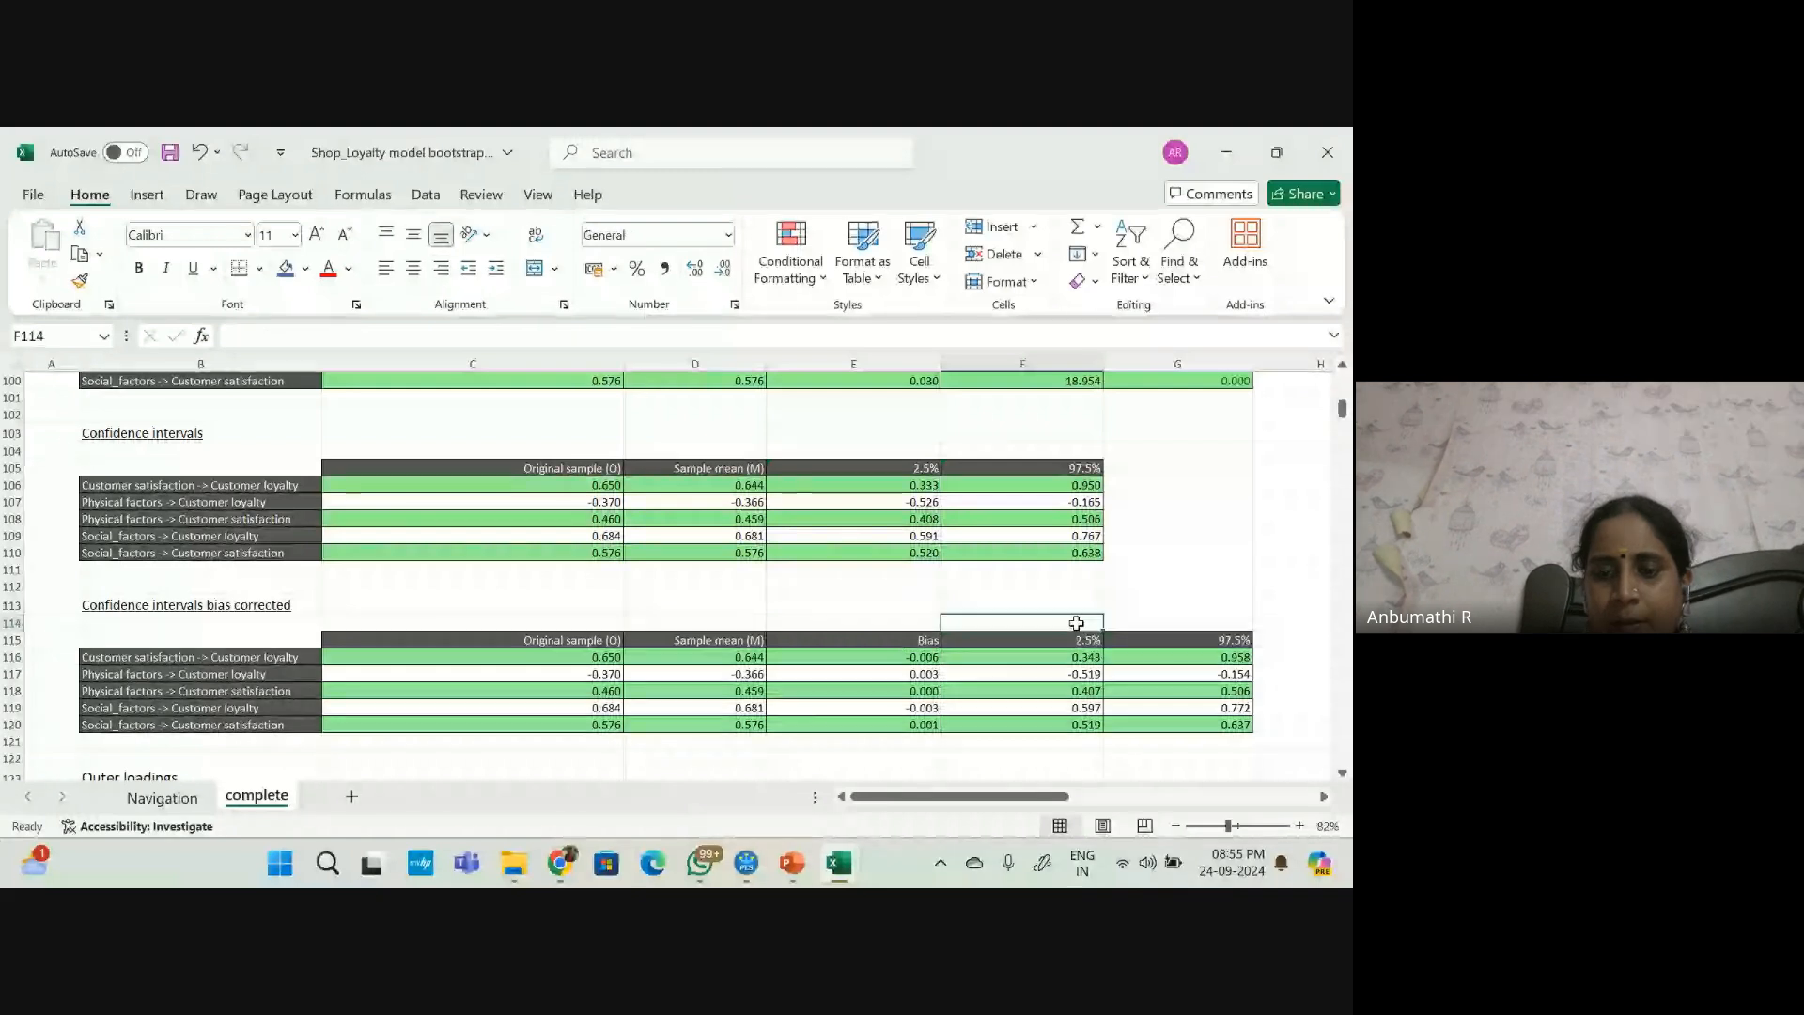
pyautogui.write('LCLLC')
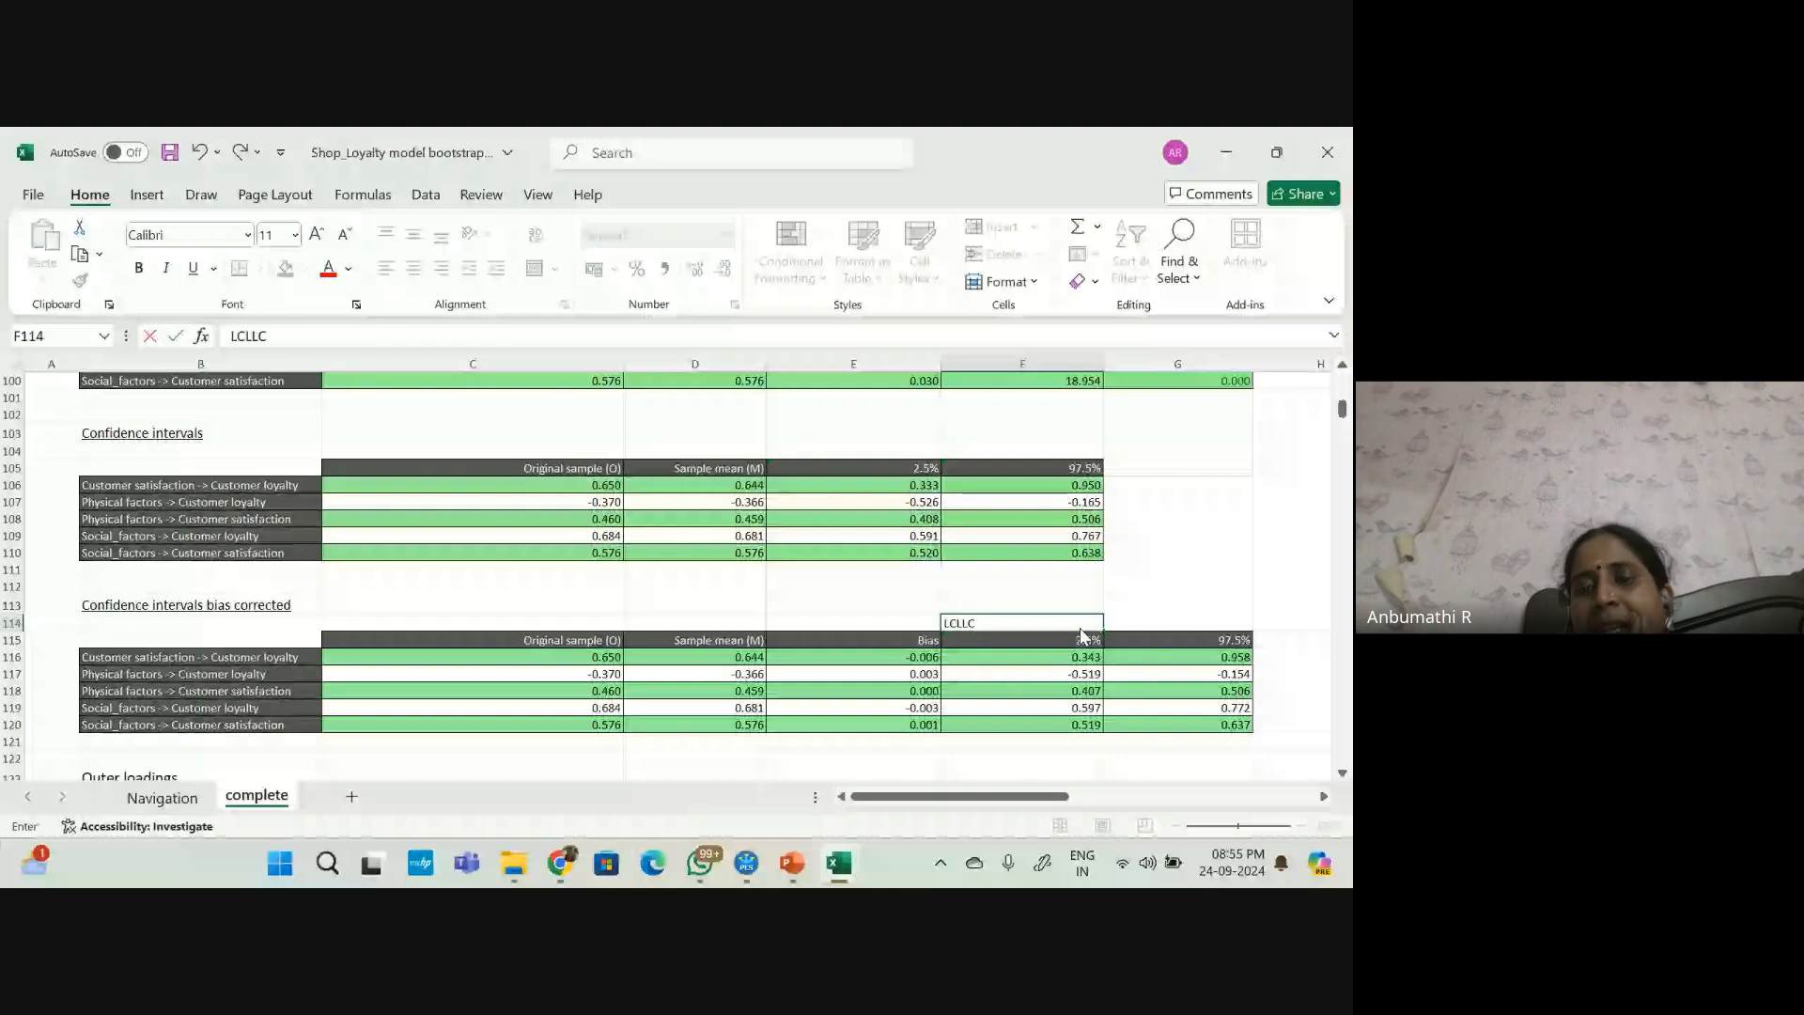
pyautogui.press('BackSpace')
pyautogui.press('BackSpace')
pyautogui.click(1159, 621)
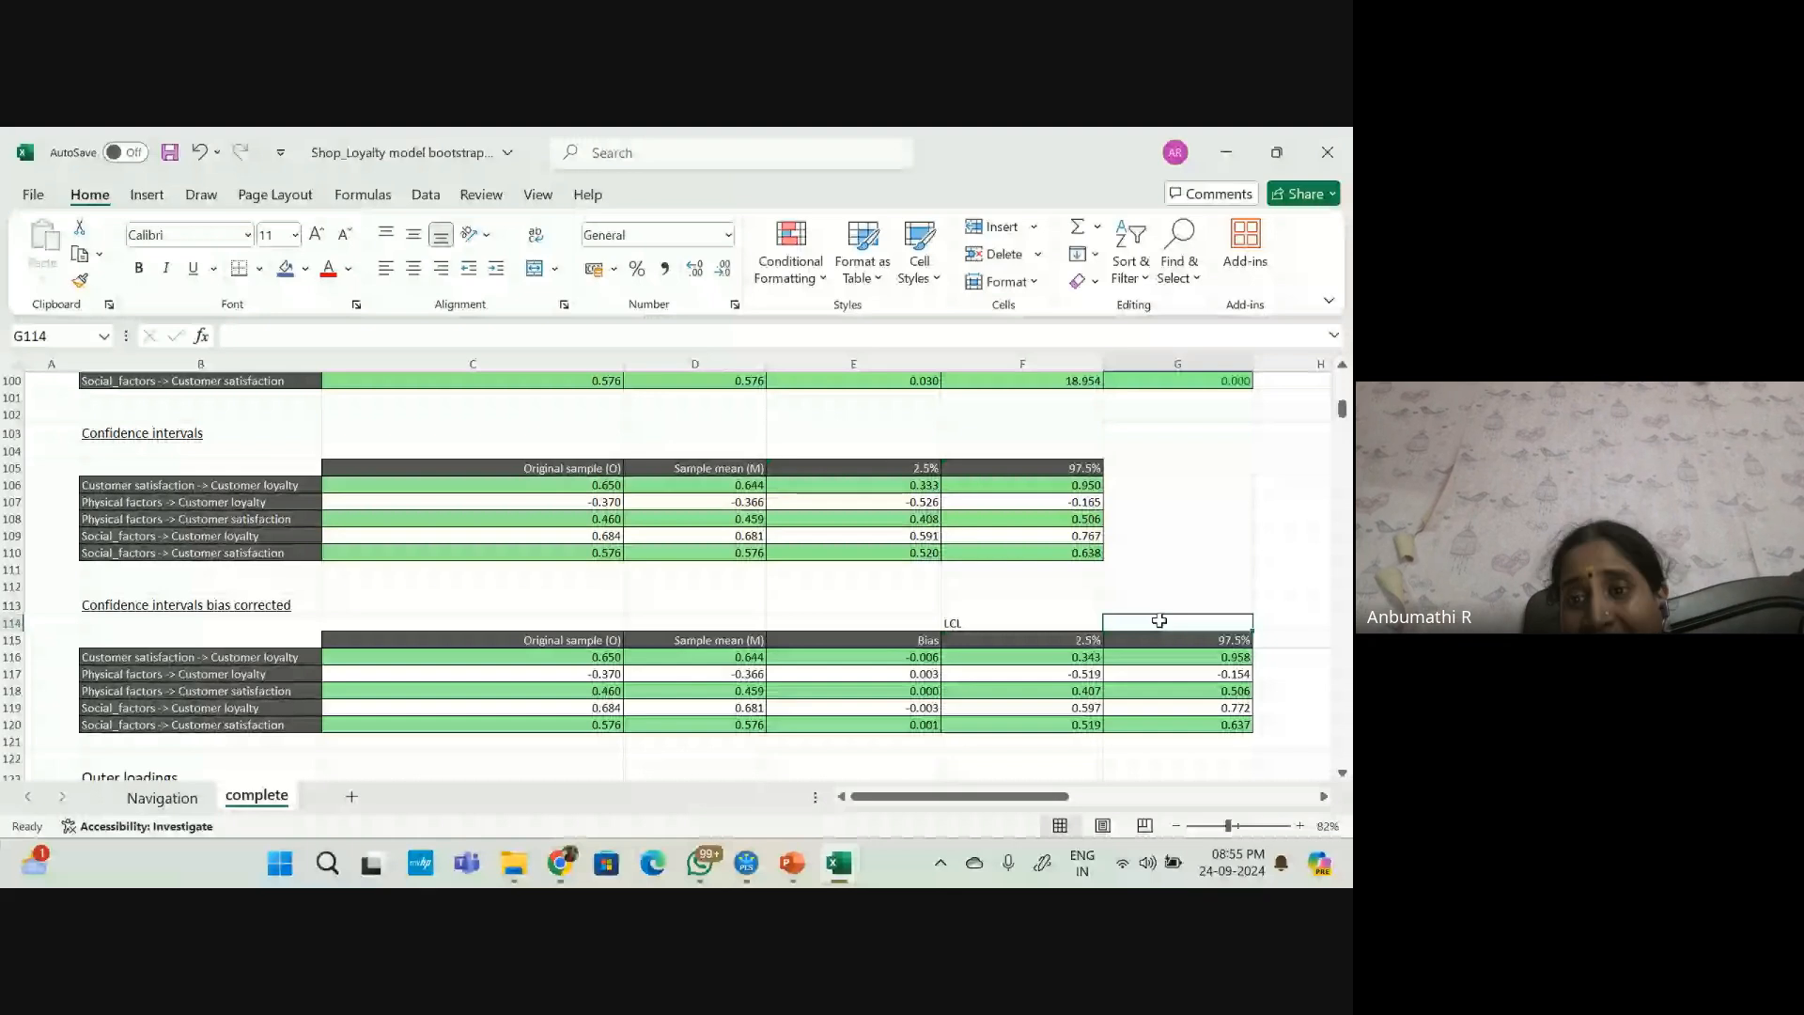
pyautogui.write('UCL')
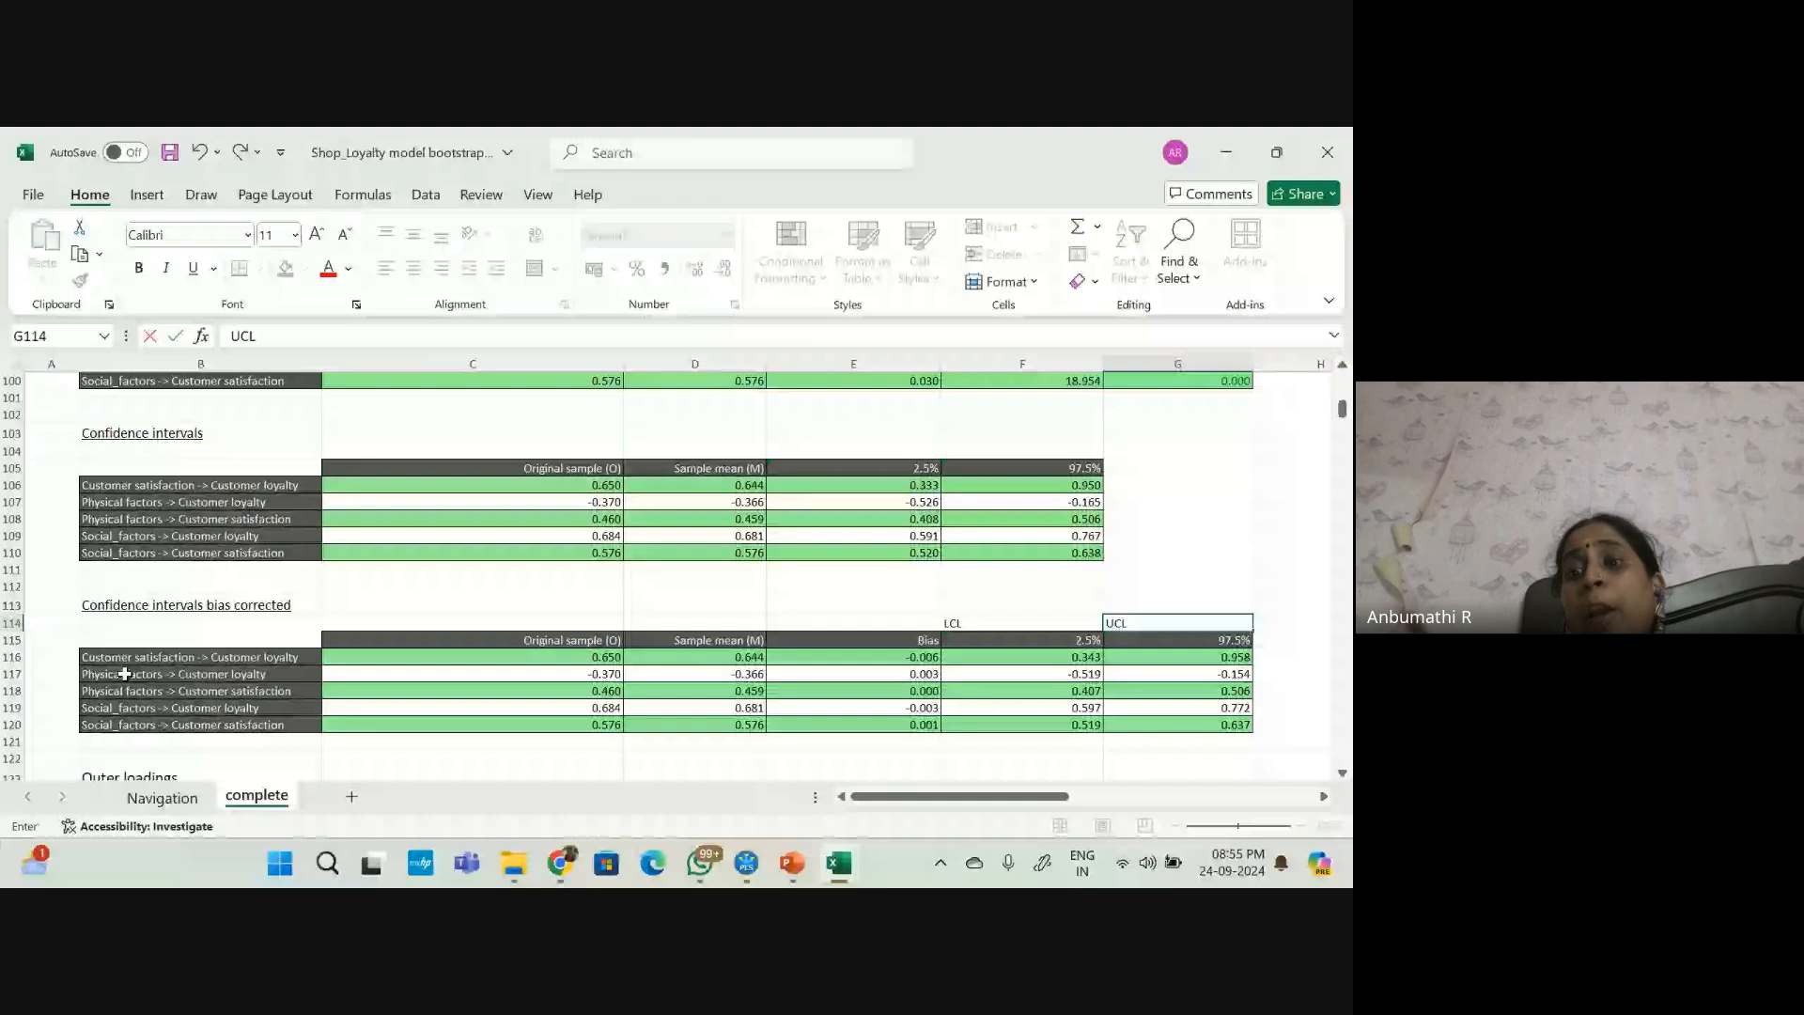
# Compare the lower and upper bounds of Customer satisfaction -> Customer loyalty and Physical factors -> Customer loyalty in F116:G117
pyautogui.click(1081, 654)
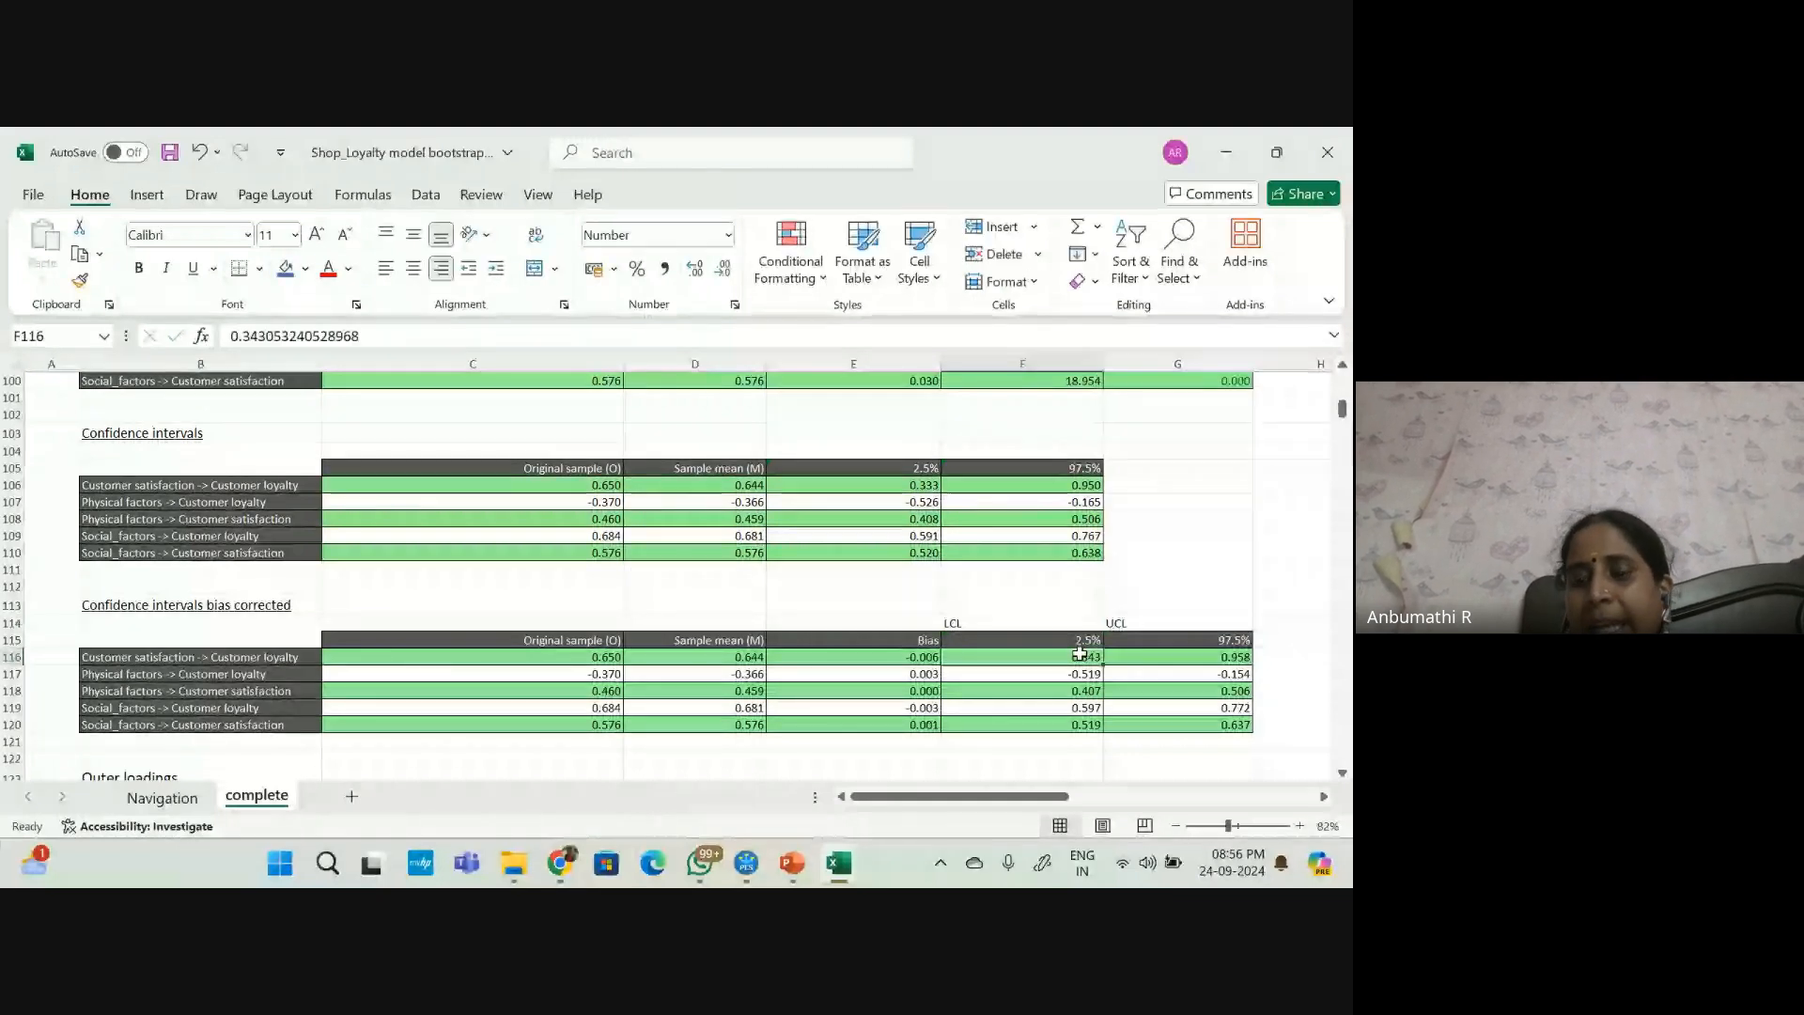
pyautogui.press('Right')
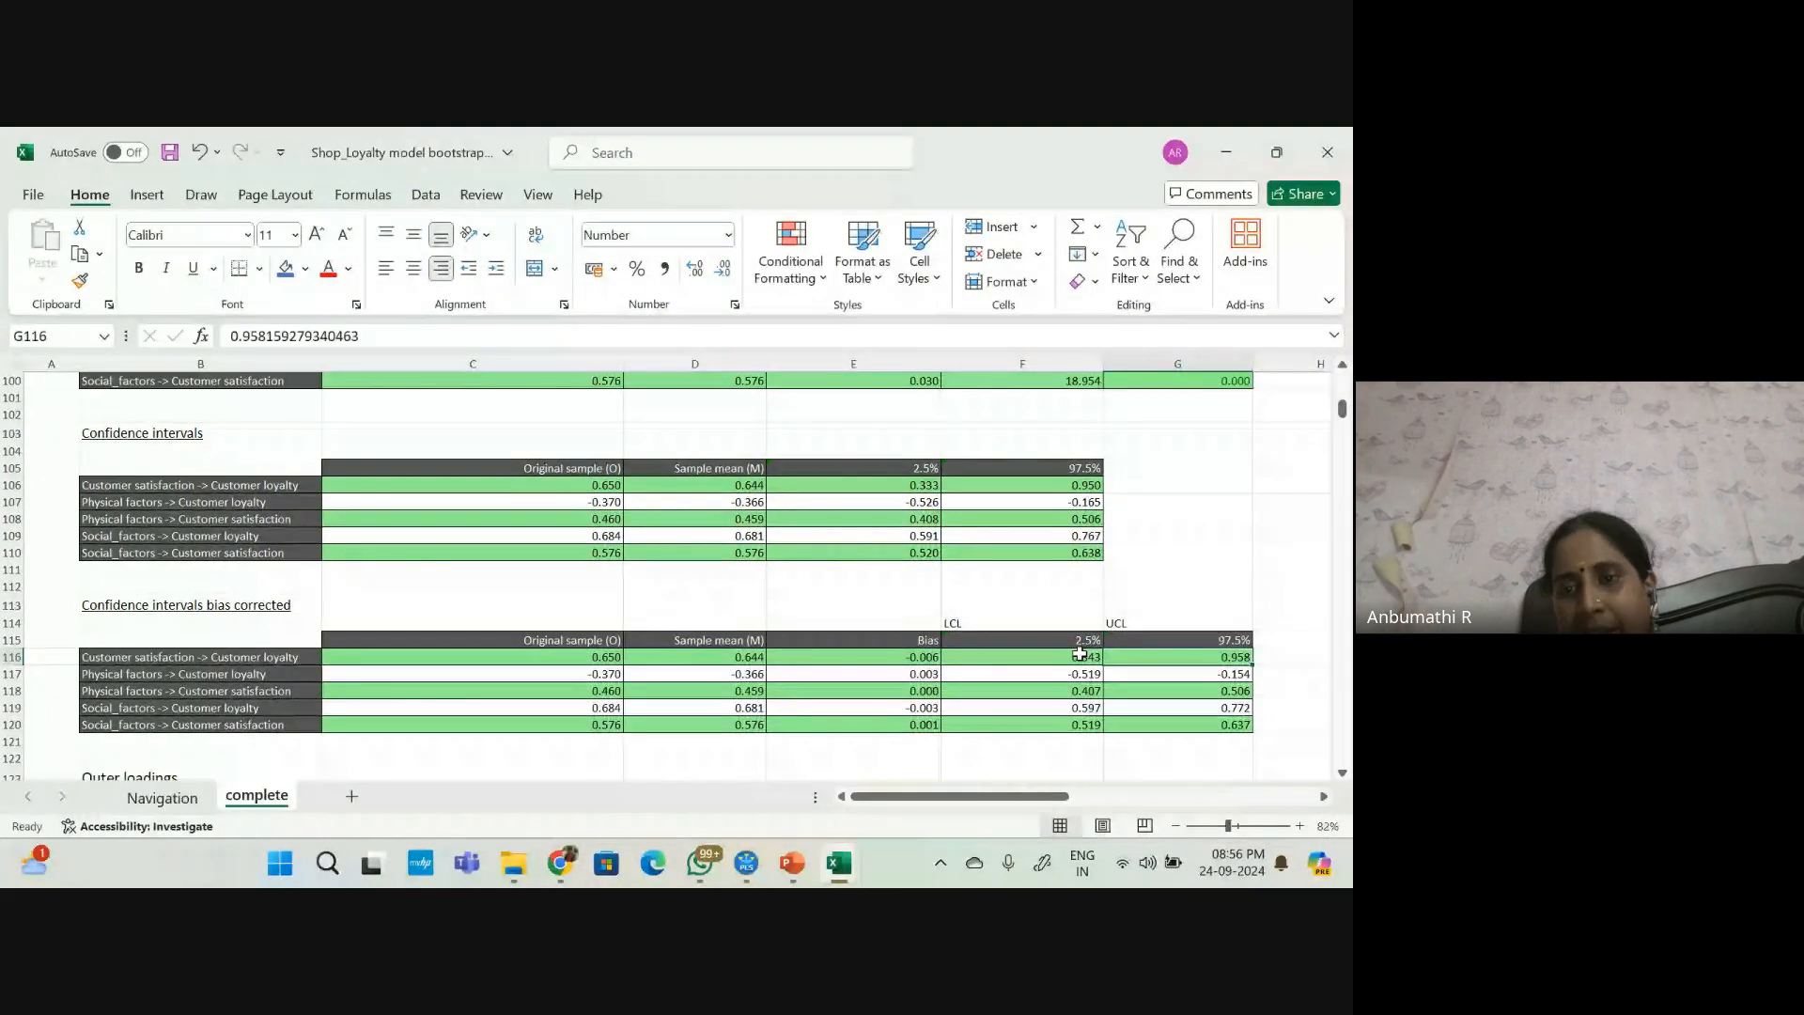
pyautogui.press('Down')
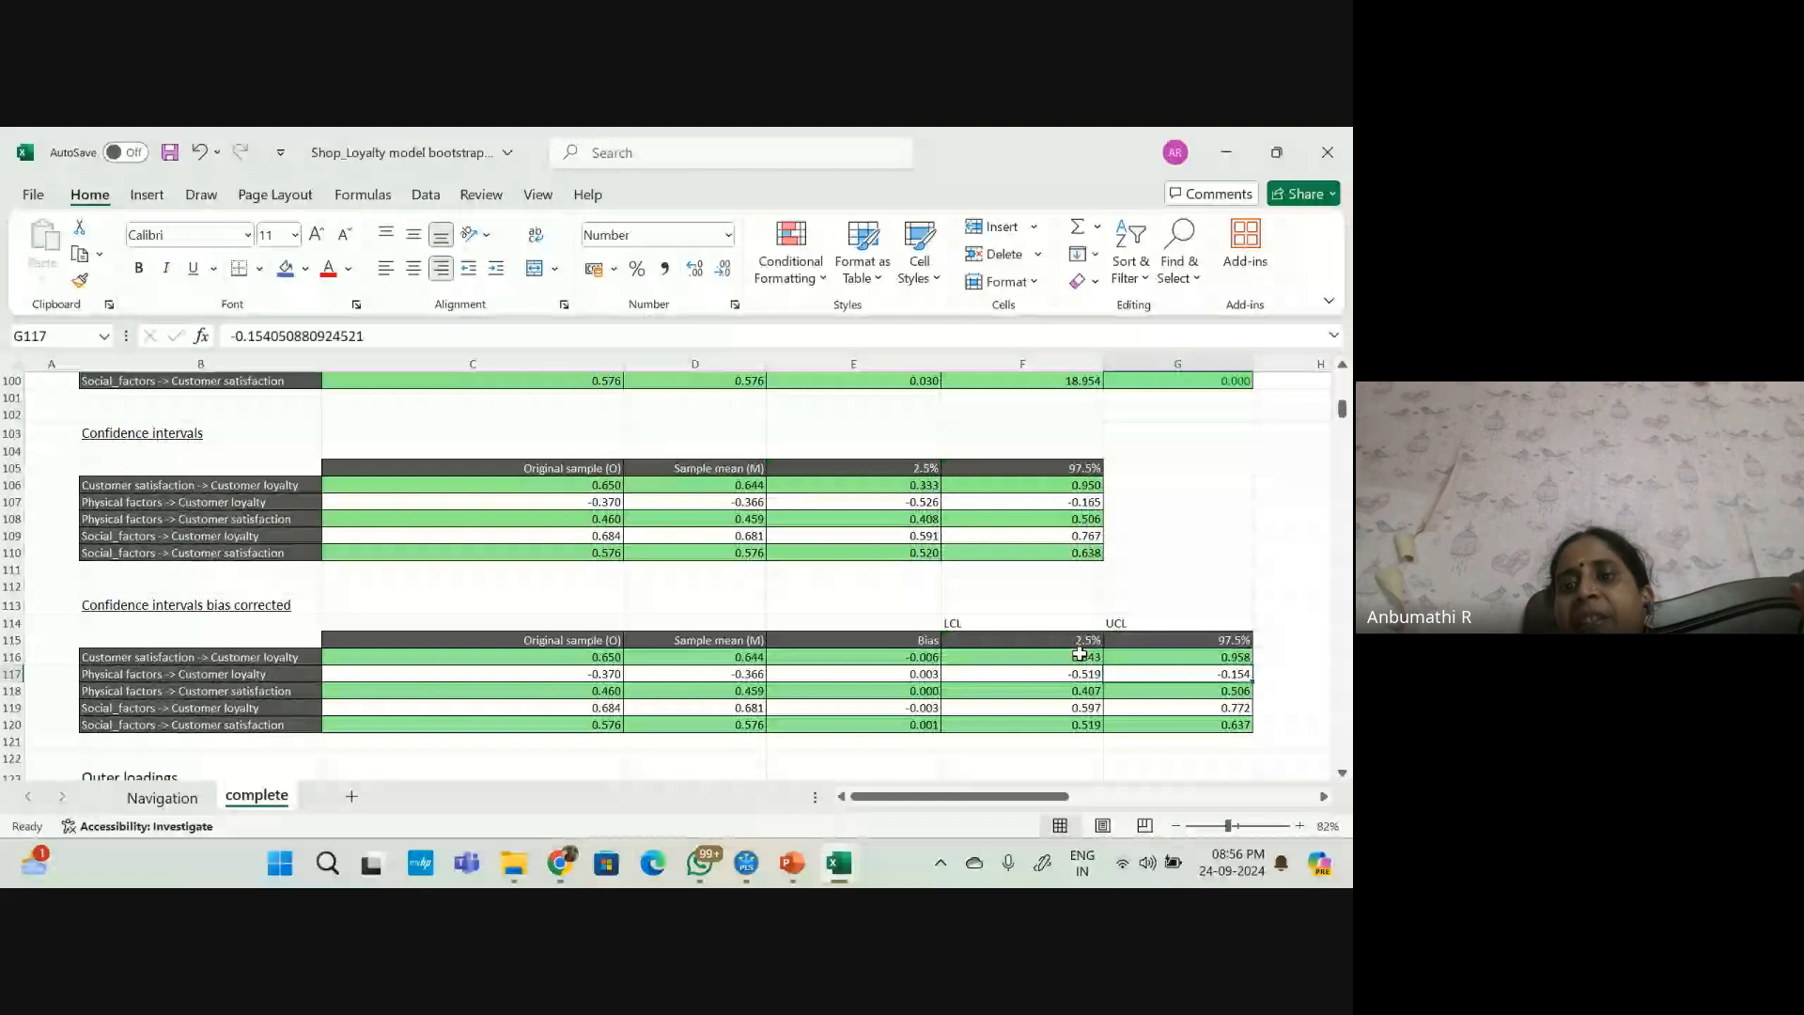
pyautogui.press('Left')
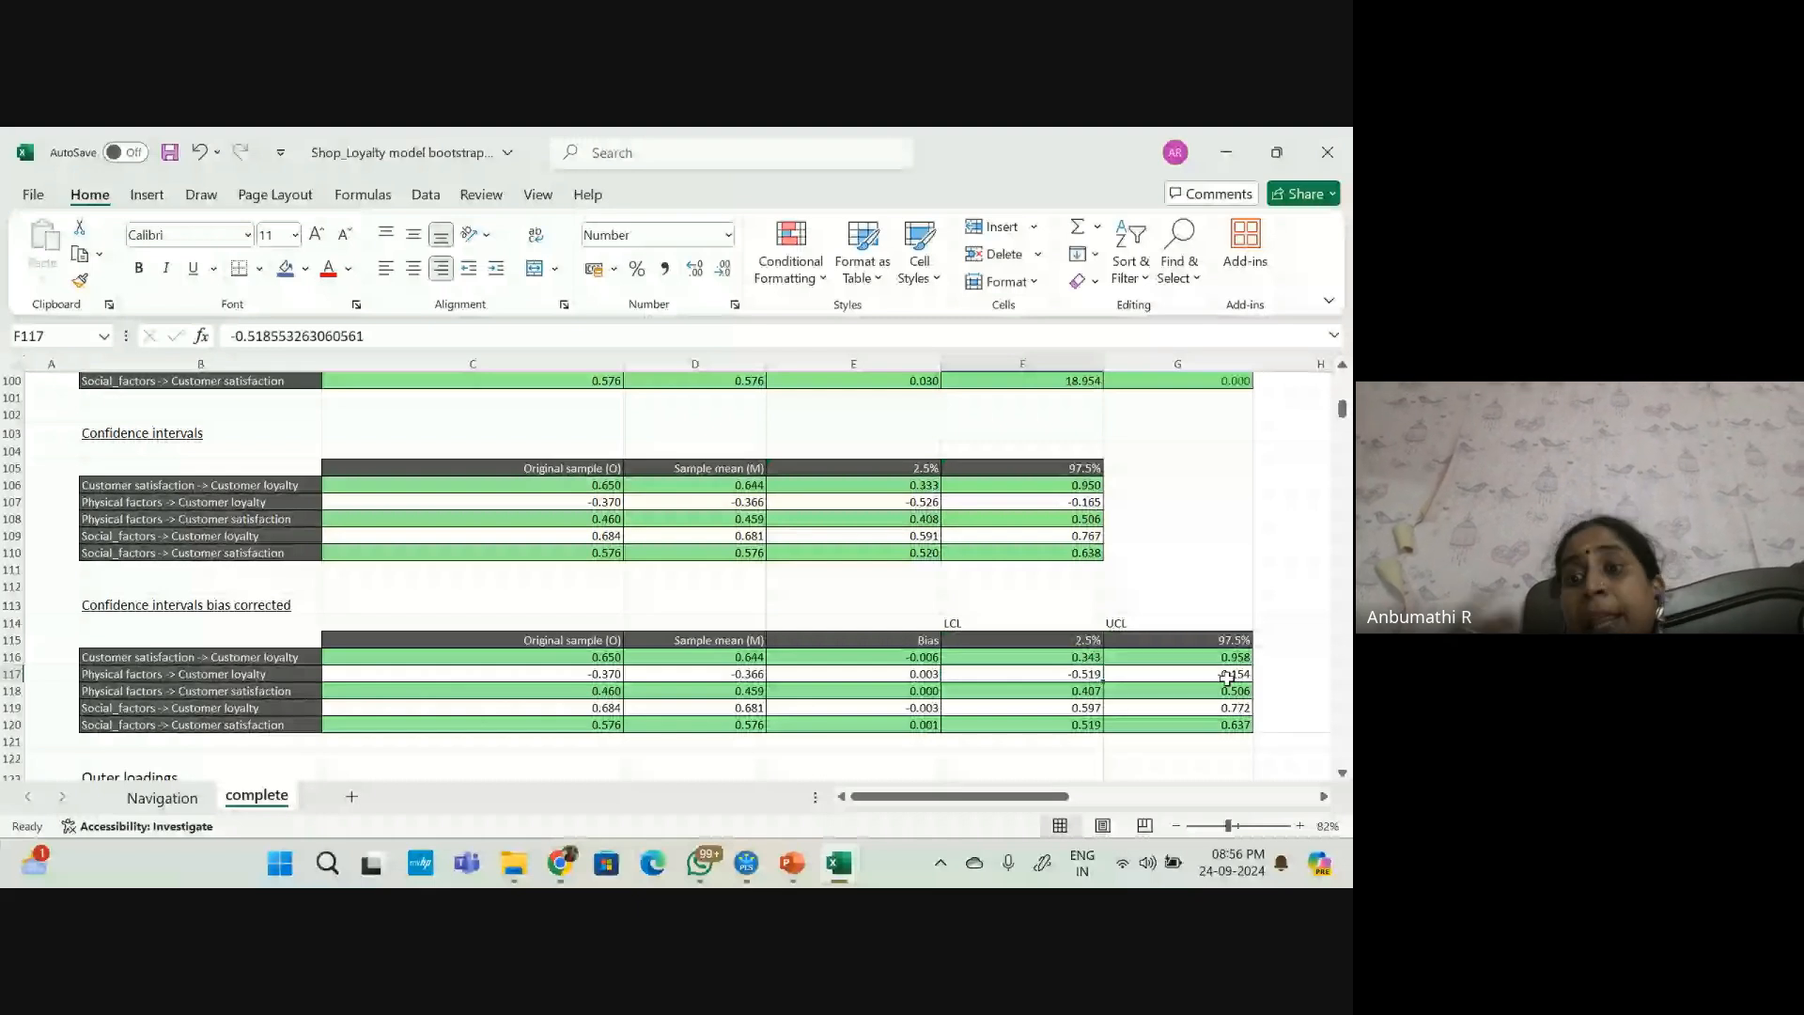
# Enter the example value 0.234 in H117 beside the Physical factors -> Customer loyalty bounds, and clear it again
pyautogui.click(1288, 672)
pyautogui.write('0.')
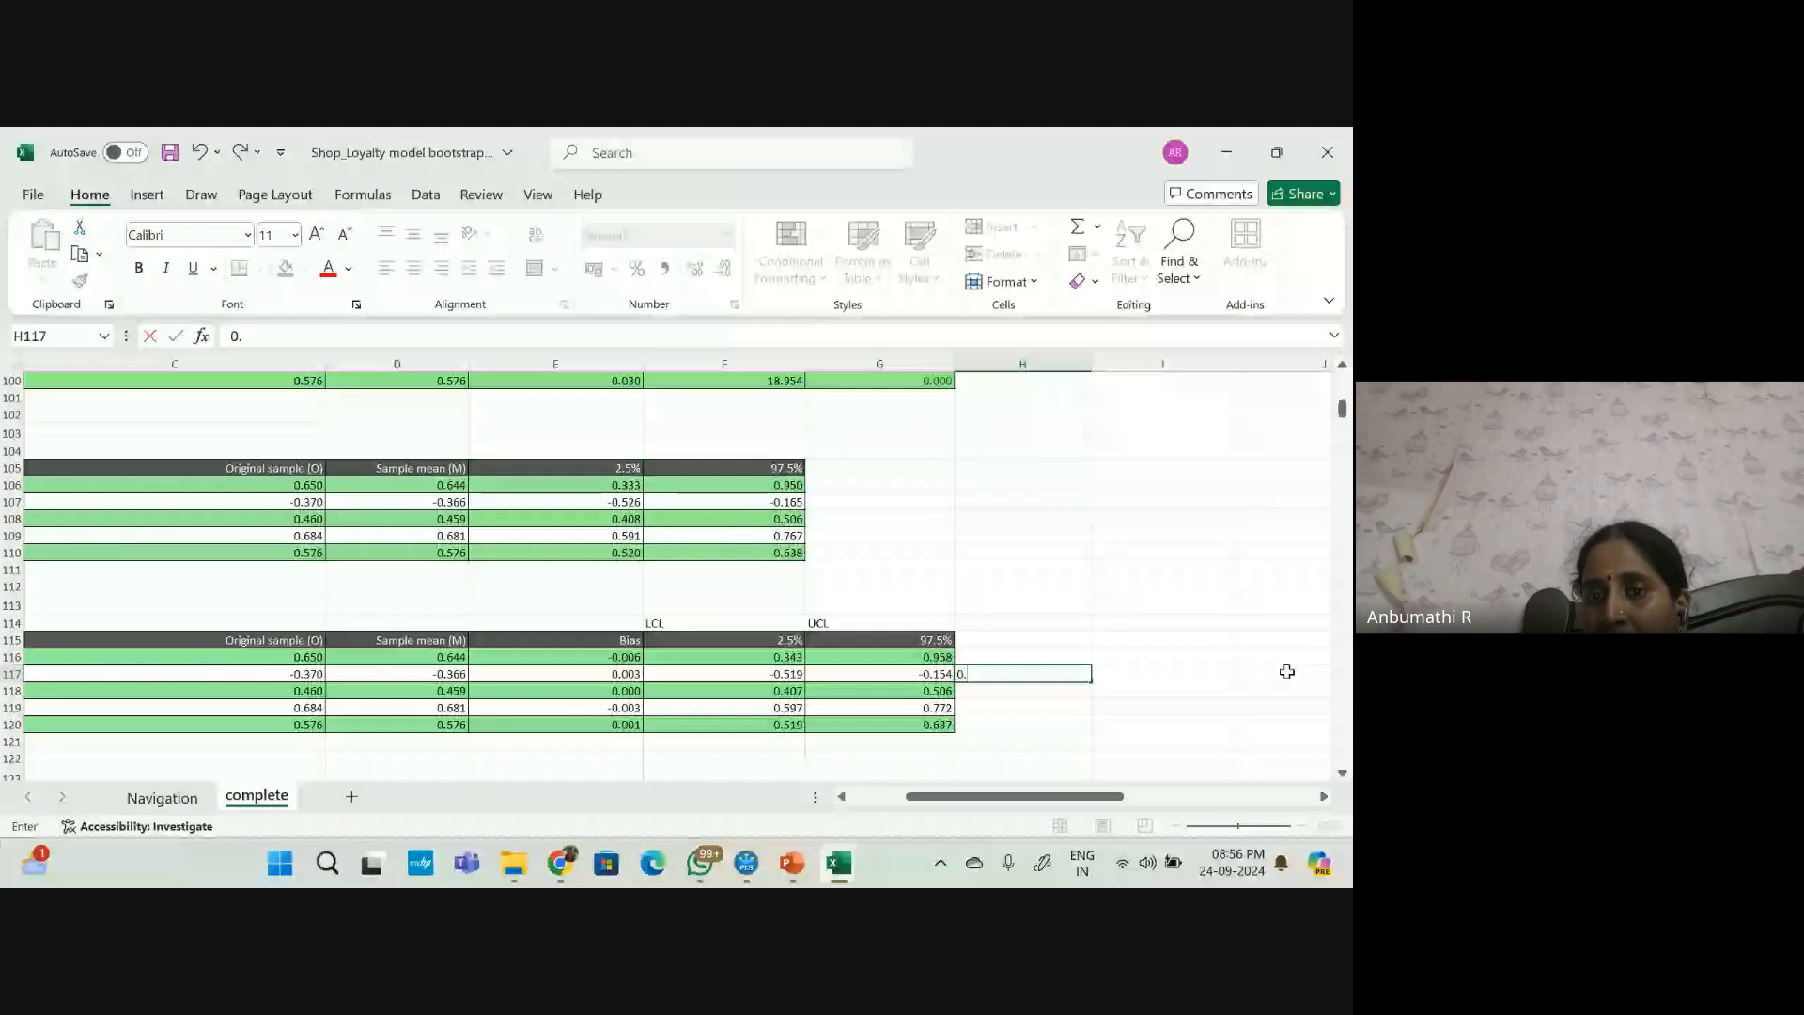
pyautogui.write('234')
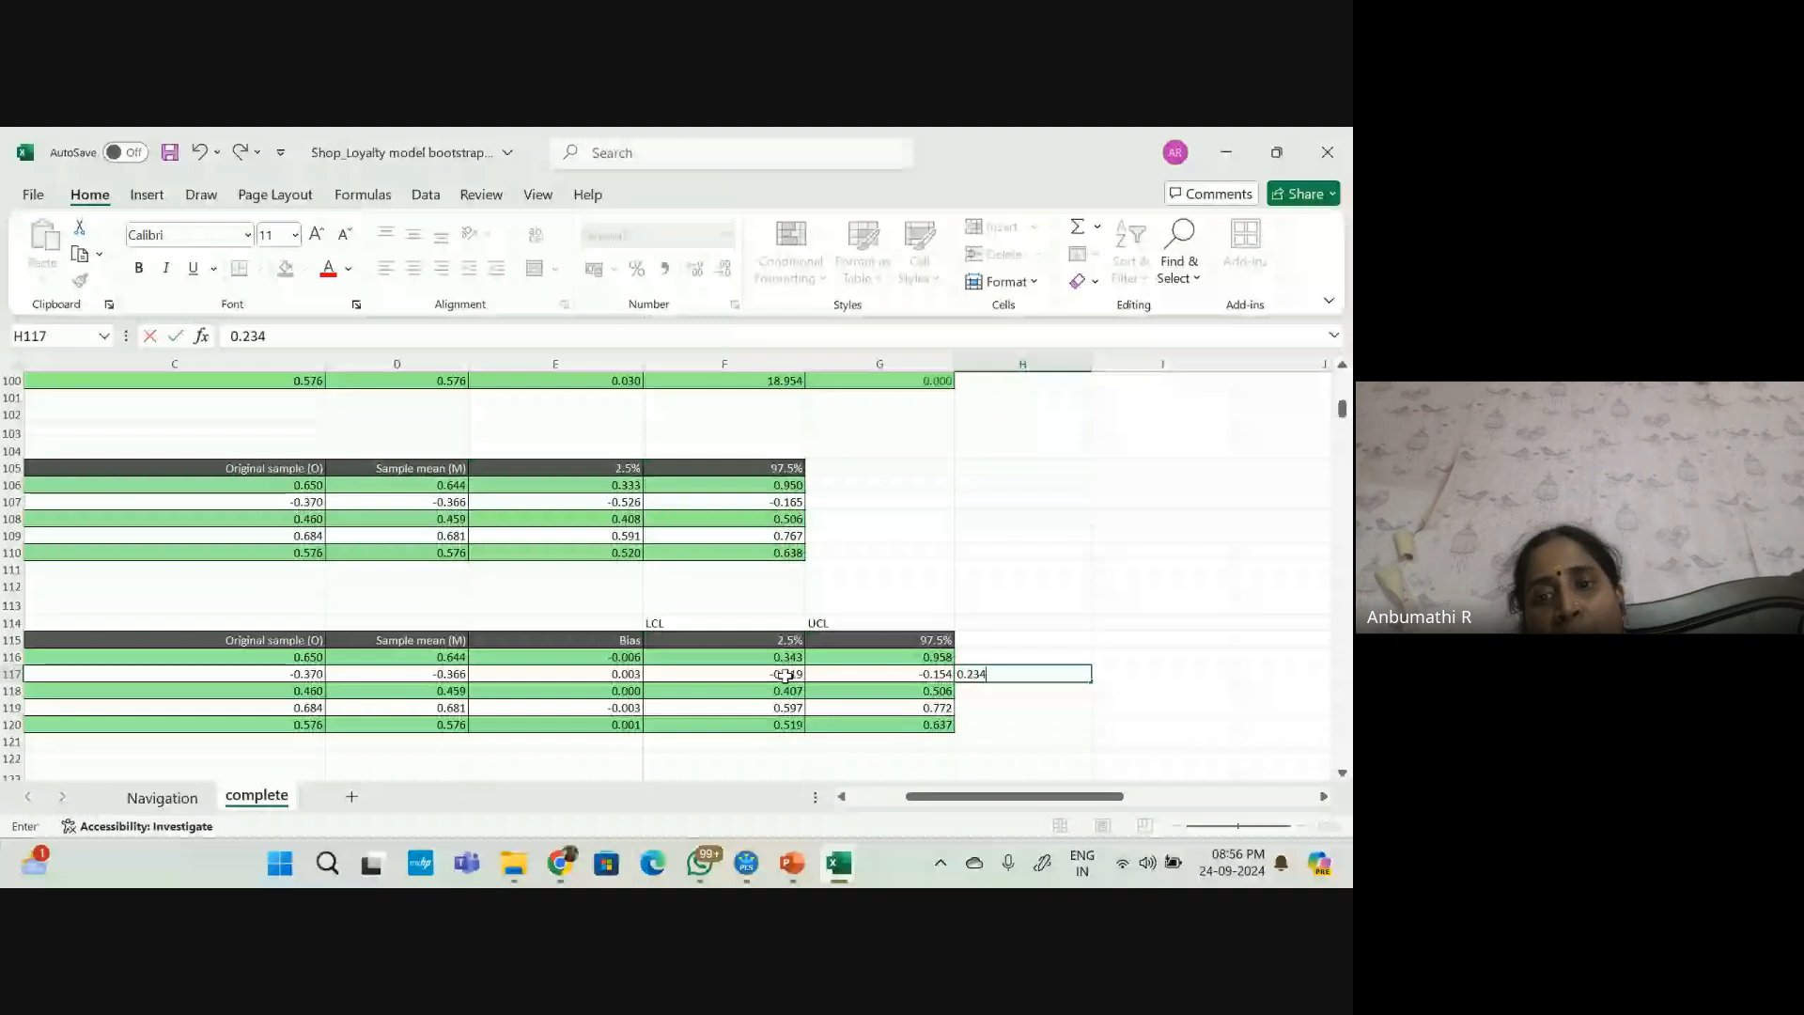
pyautogui.click(785, 675)
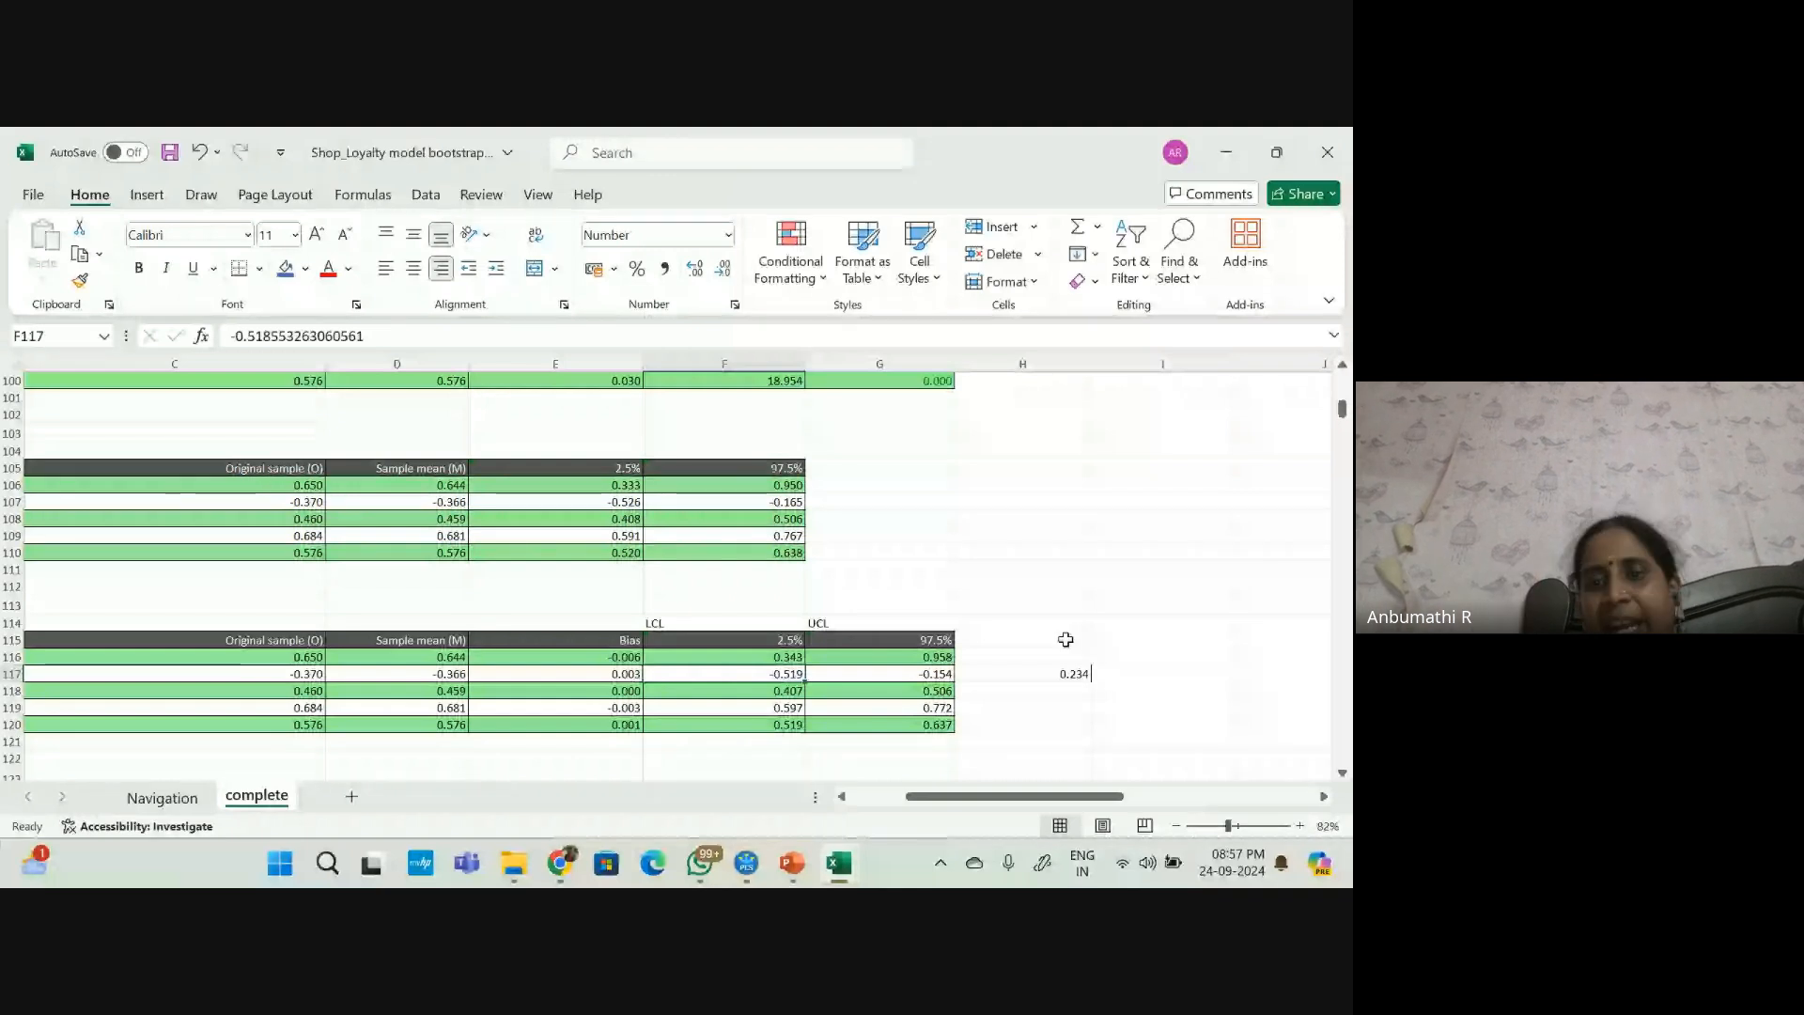
pyautogui.click(1052, 674)
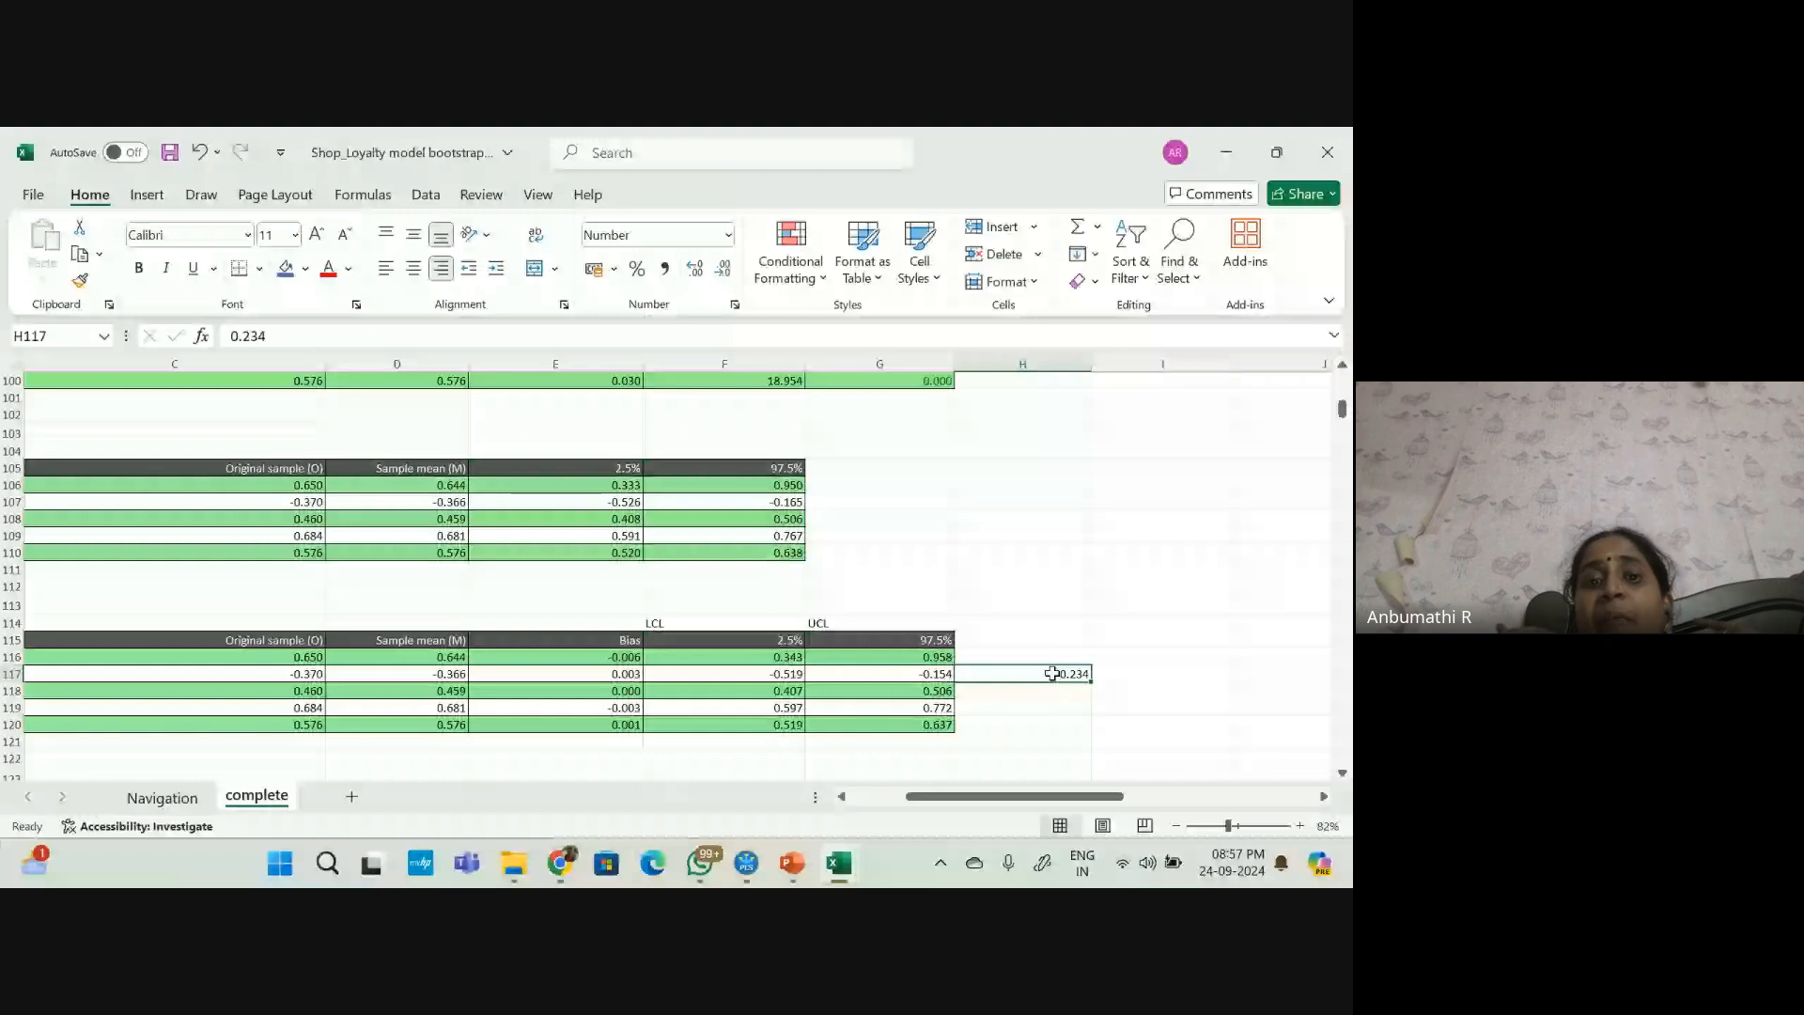
pyautogui.press('Delete')
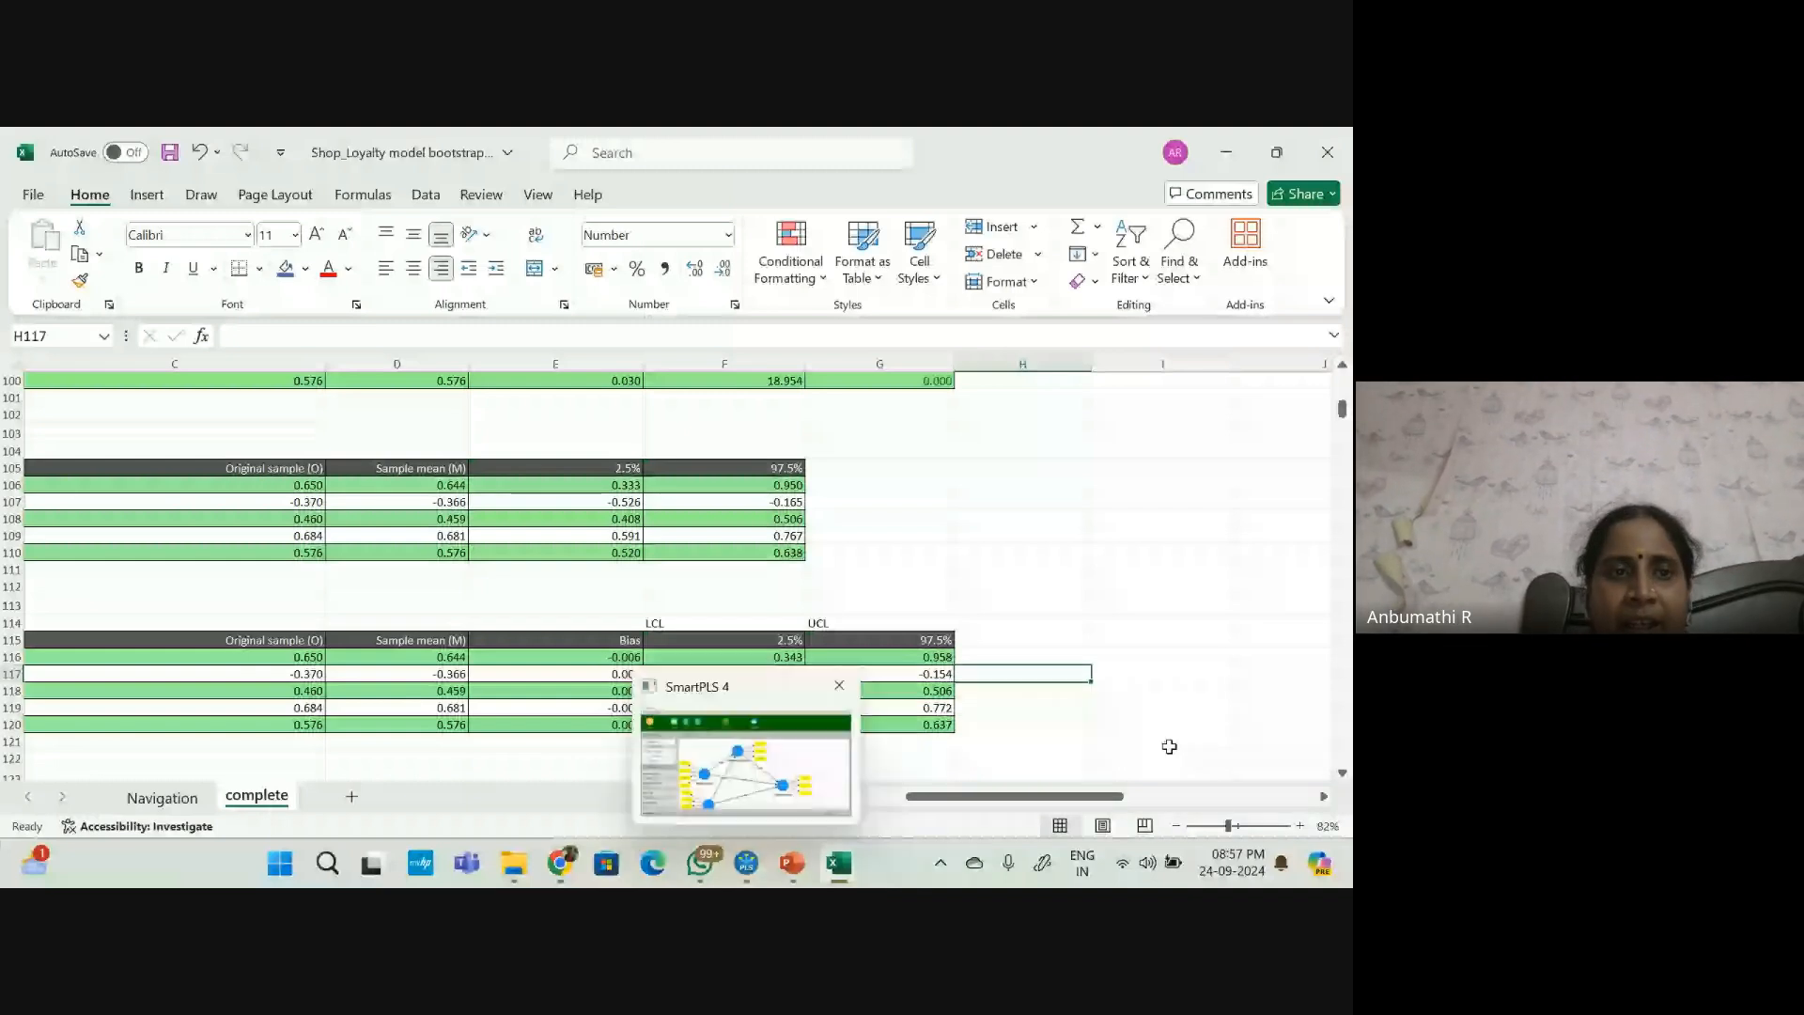
pyautogui.click(1119, 601)
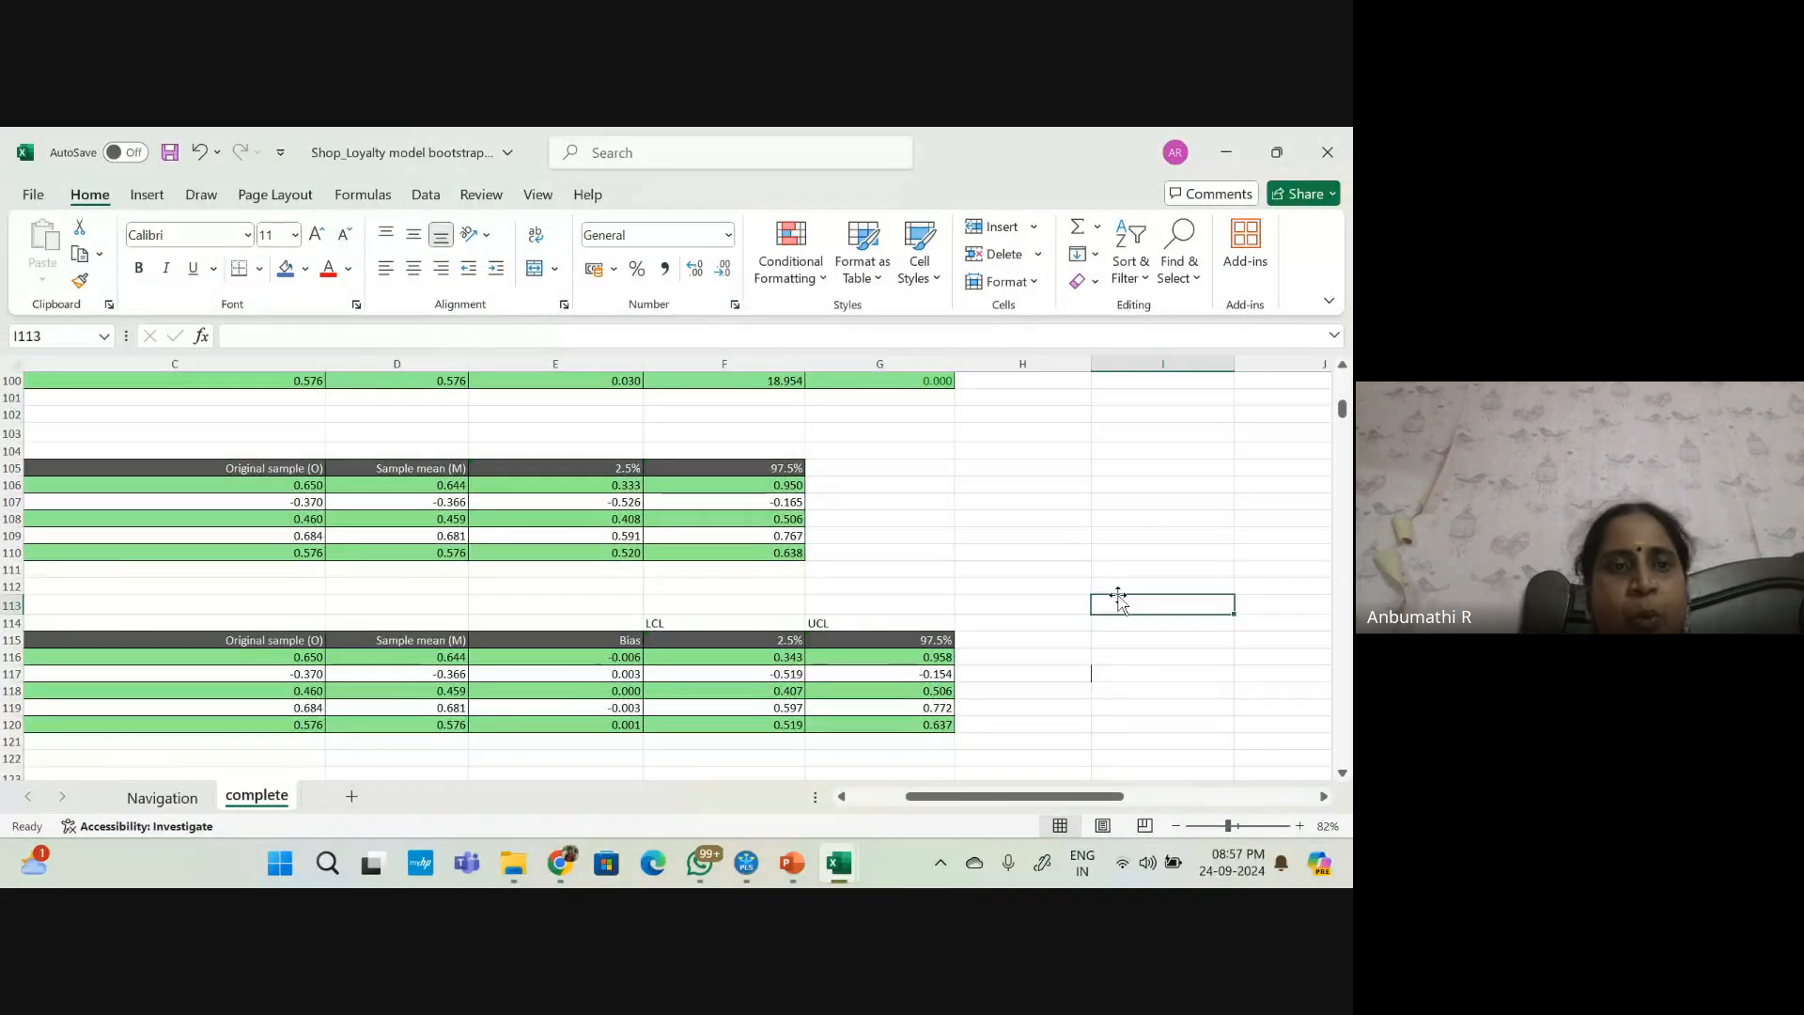
# Review the Total effects tables and fill the bias corrected 2.5% and 97.5% columns, F115:G120, with dark gray
pyautogui.hscroll(-3, 1119, 602)
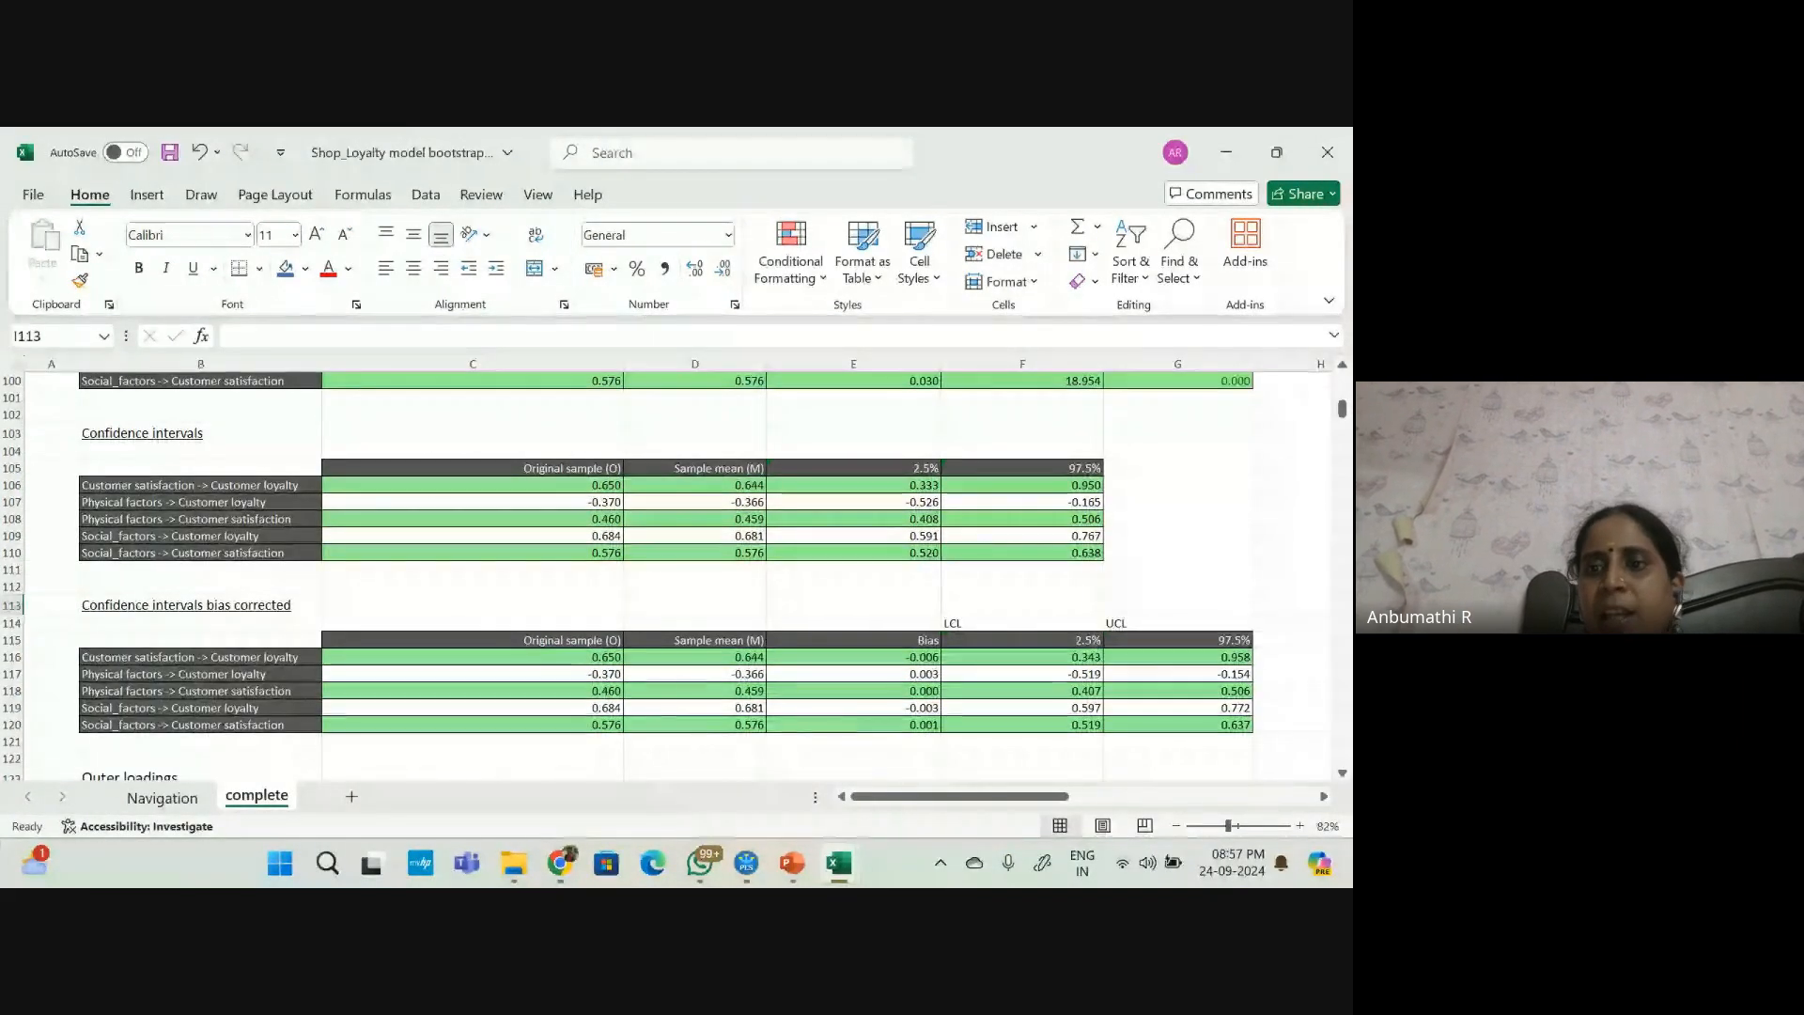
pyautogui.scroll(3, 672, 573)
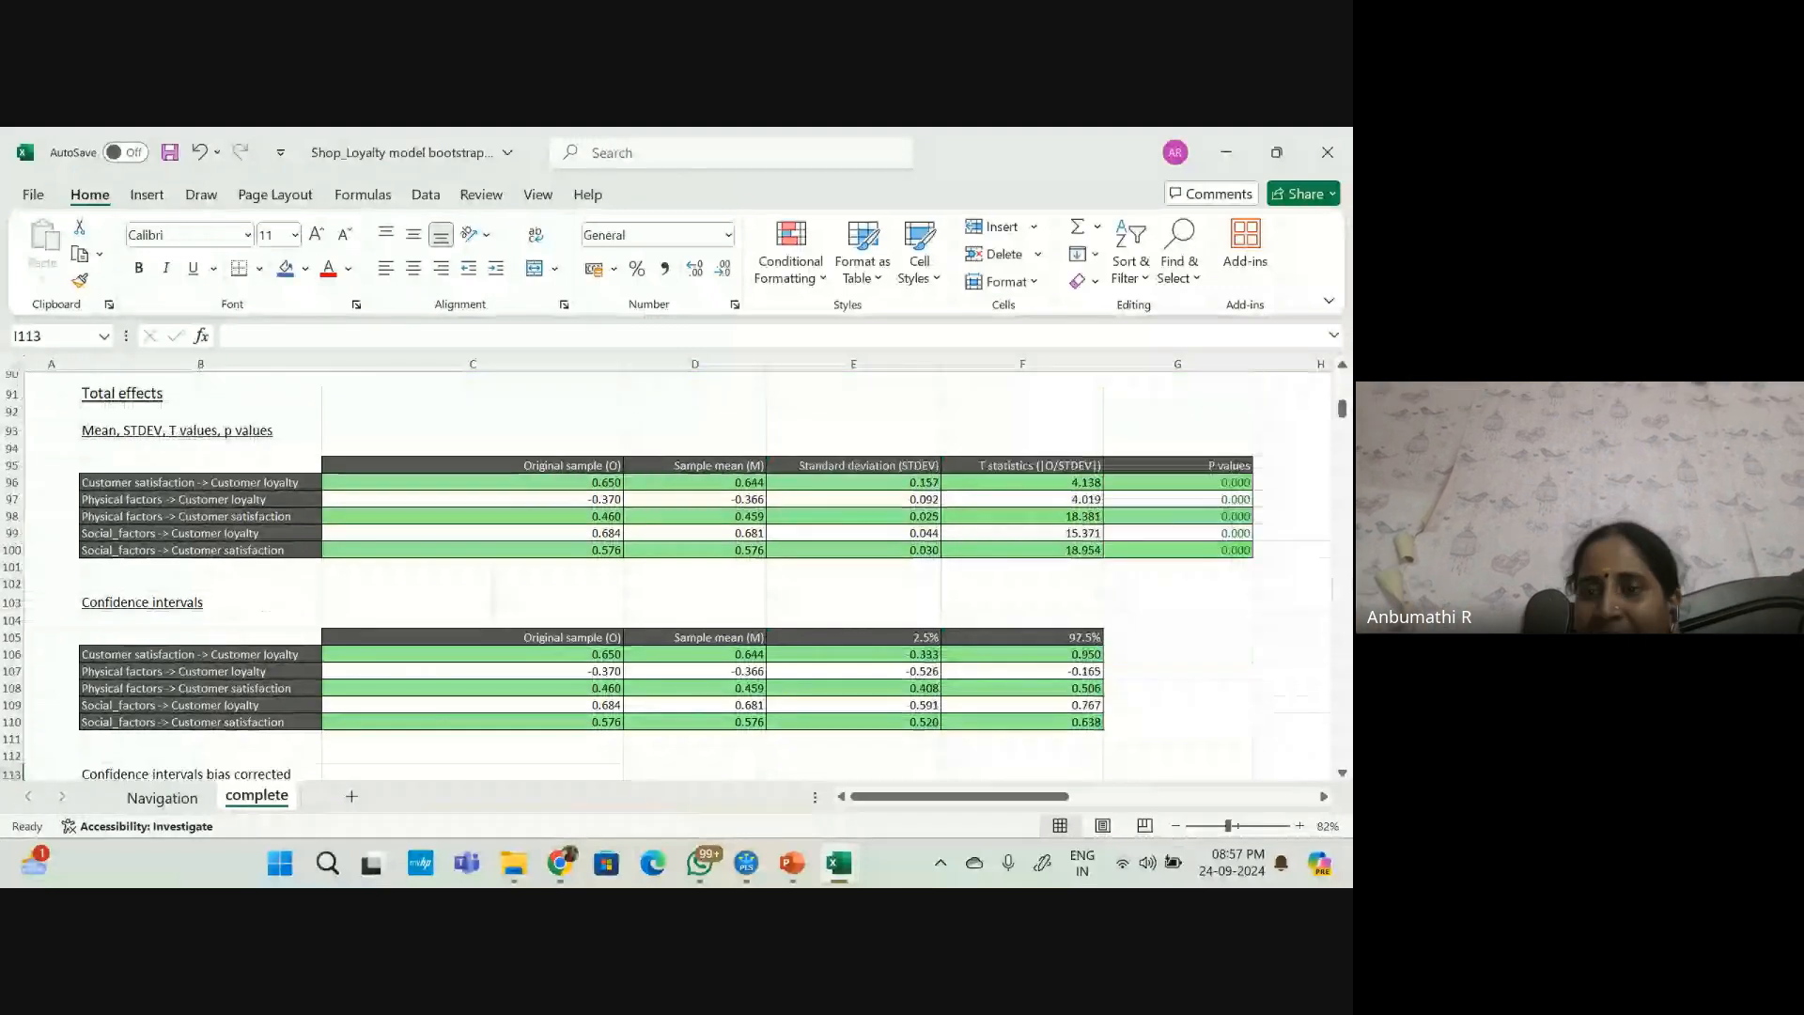
pyautogui.scroll(1, 672, 573)
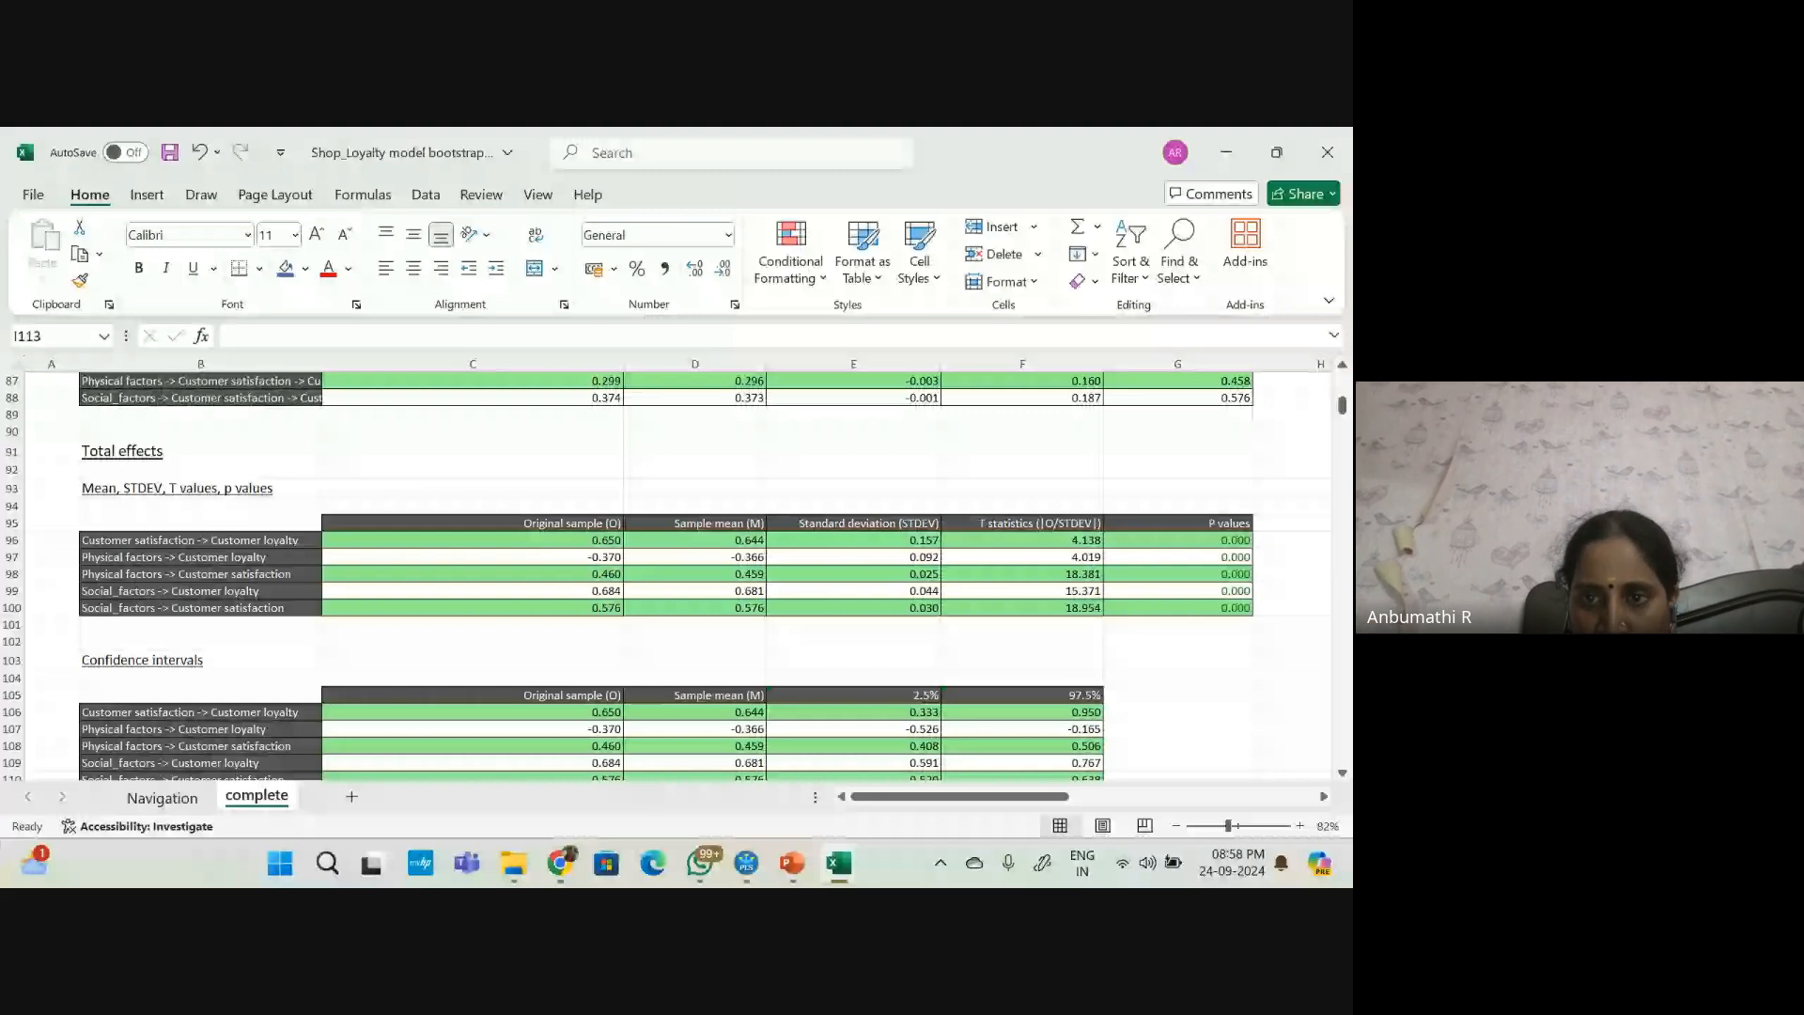
pyautogui.scroll(-6, 676, 573)
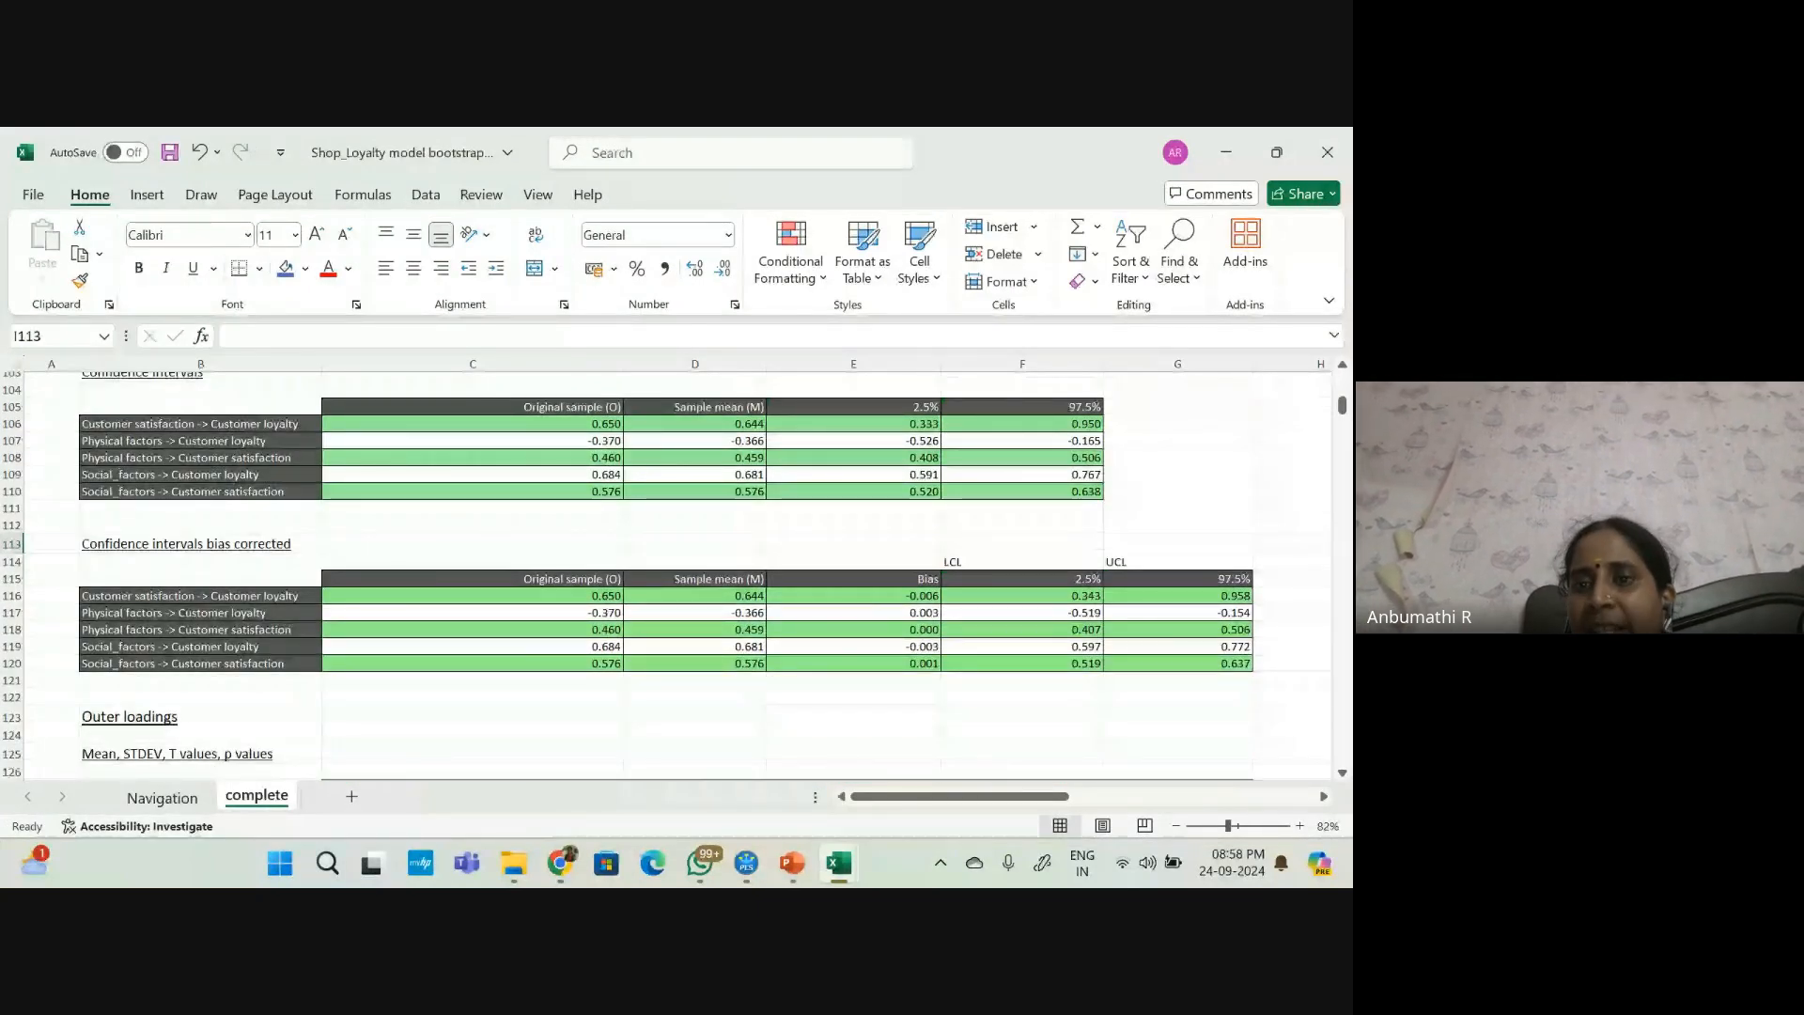
pyautogui.scroll(-2, 677, 573)
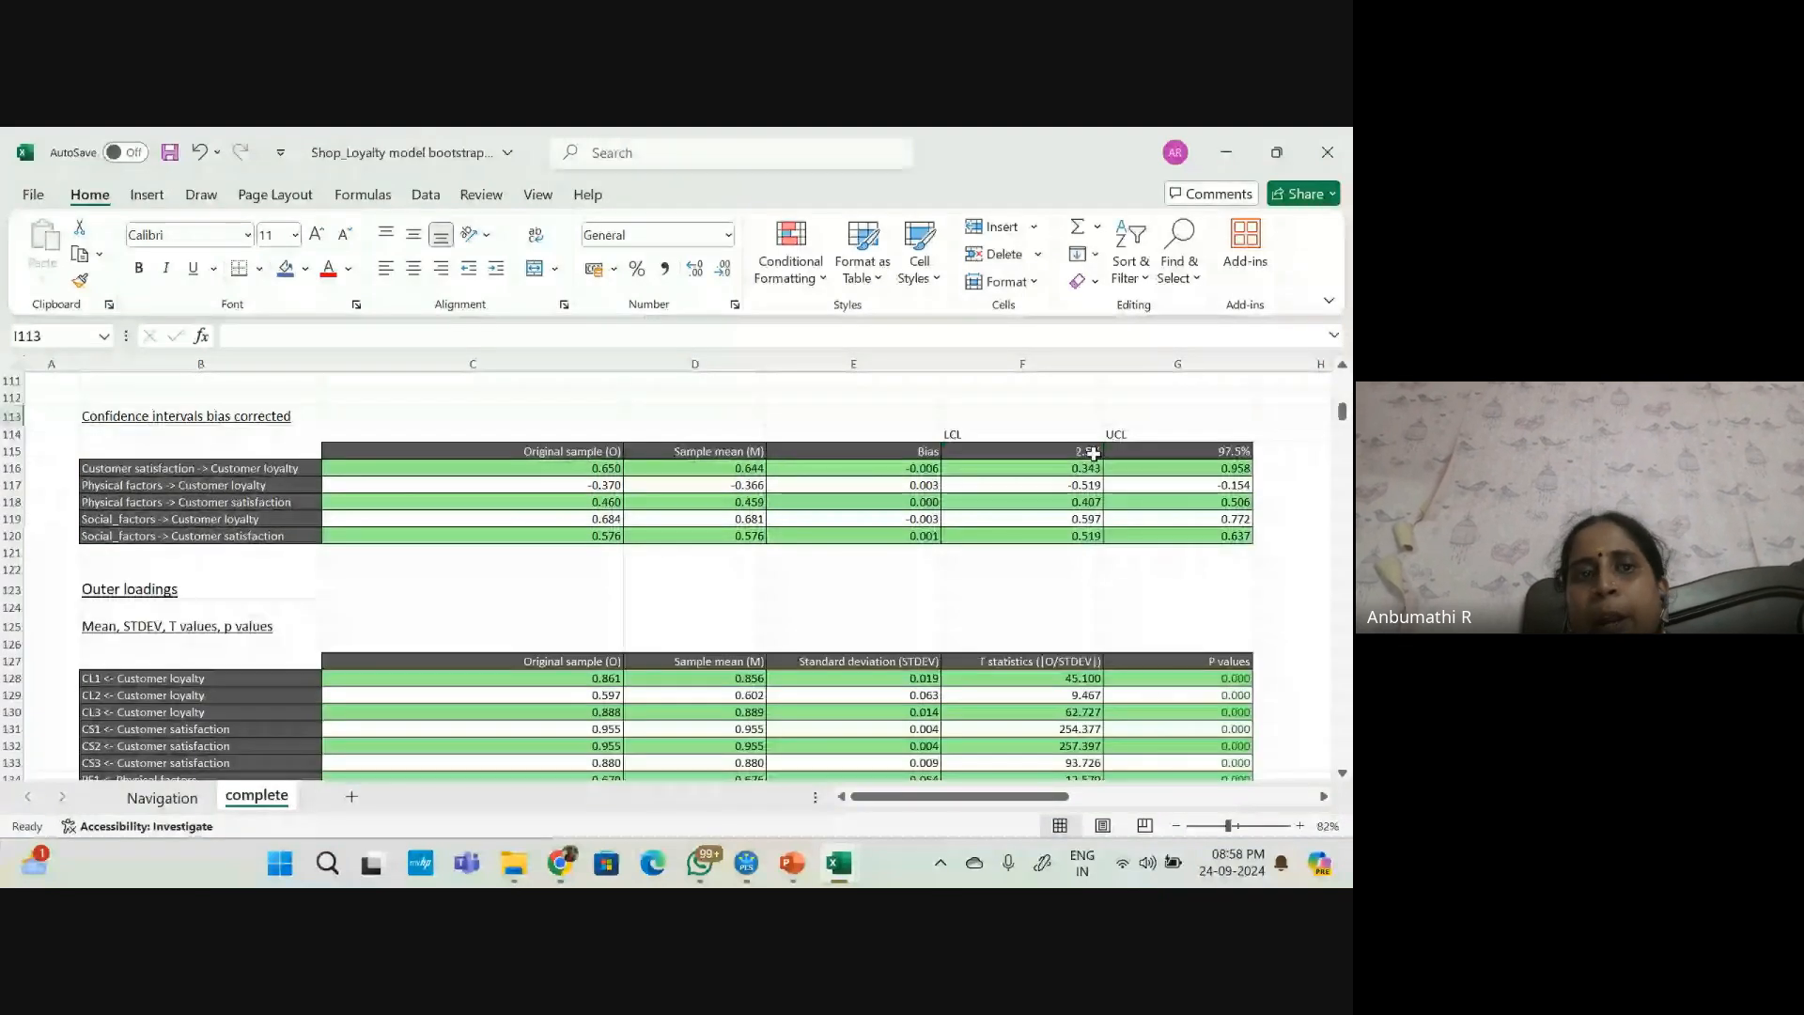
pyautogui.moveTo(1093, 454); pyautogui.dragTo(1250, 536)
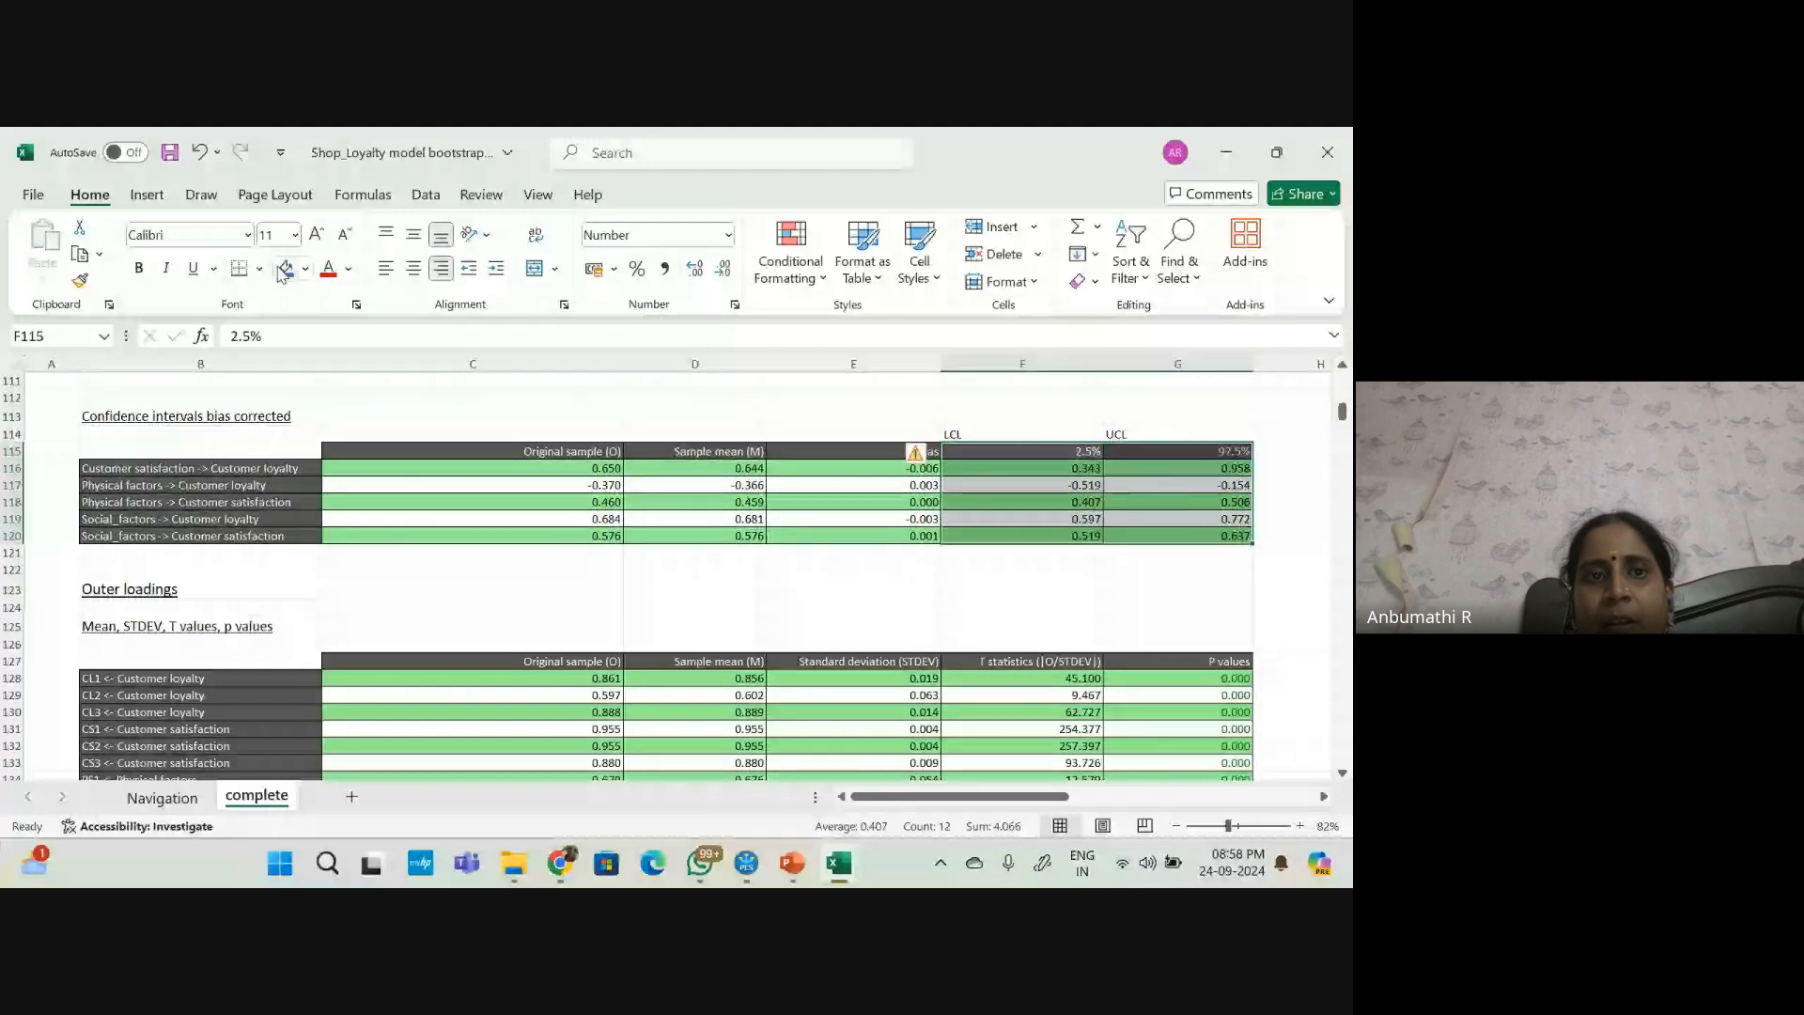
pyautogui.click(285, 271)
pyautogui.click(305, 269)
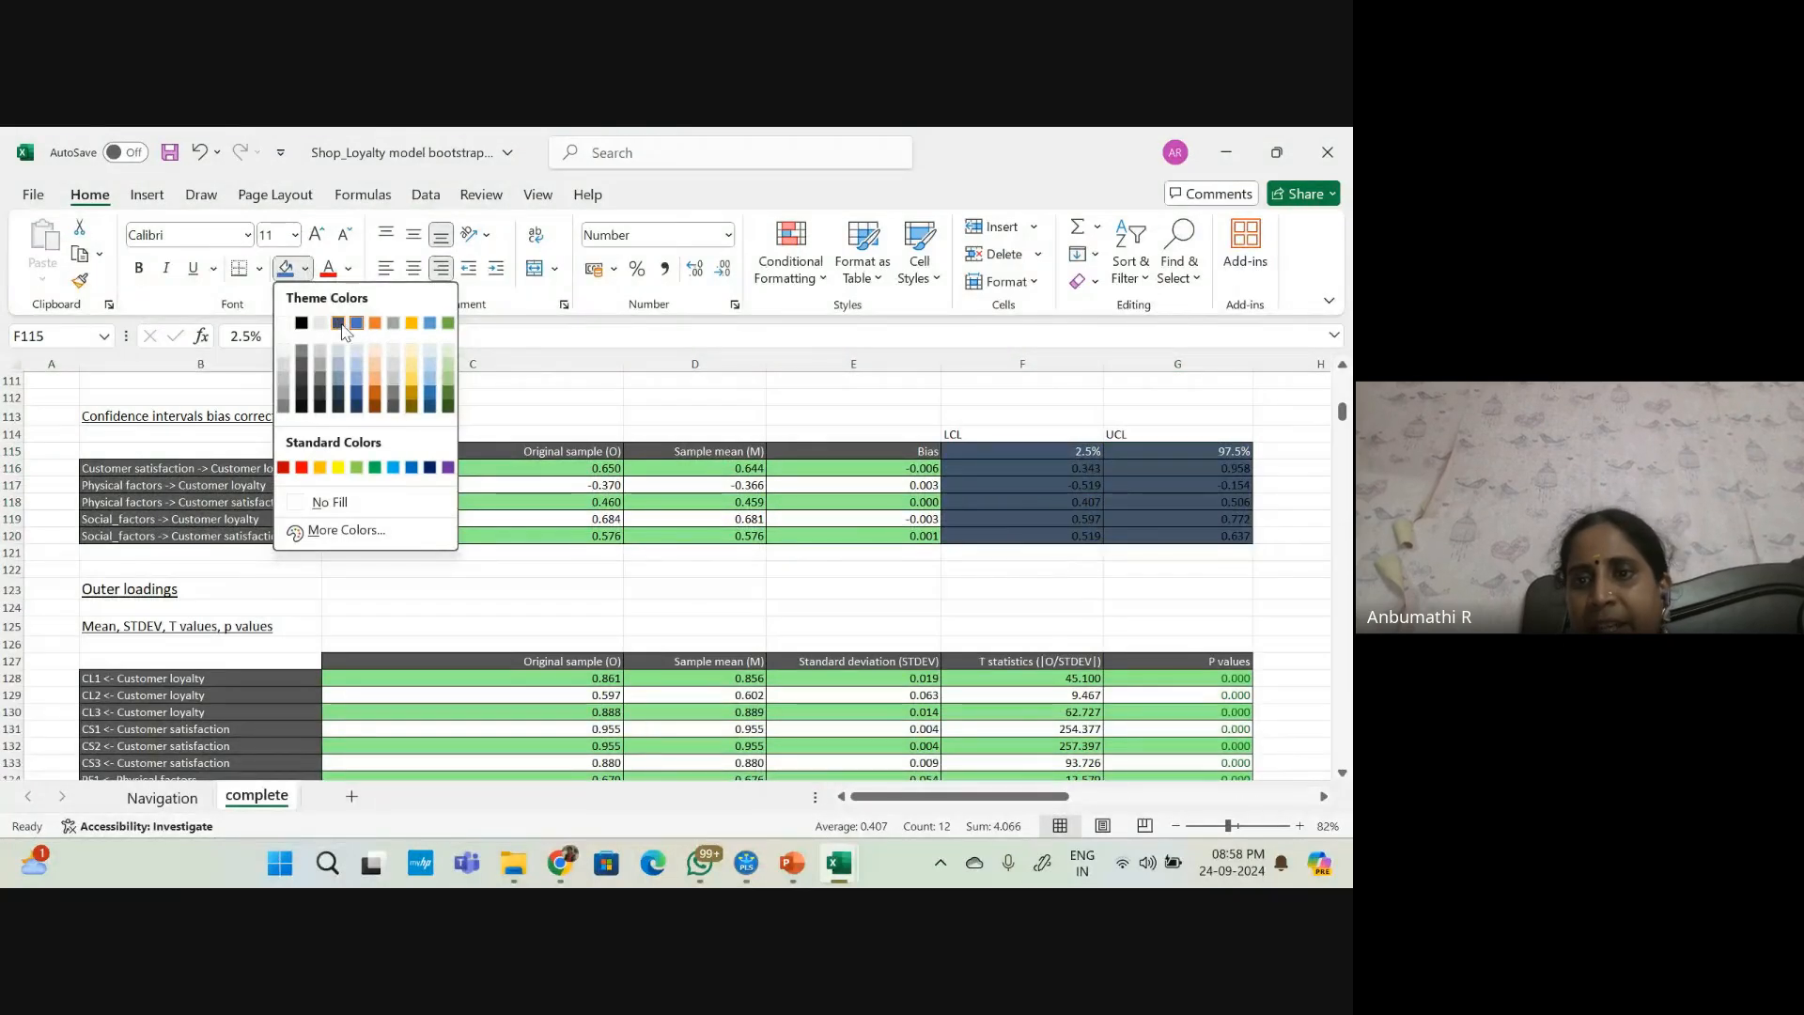
pyautogui.click(398, 396)
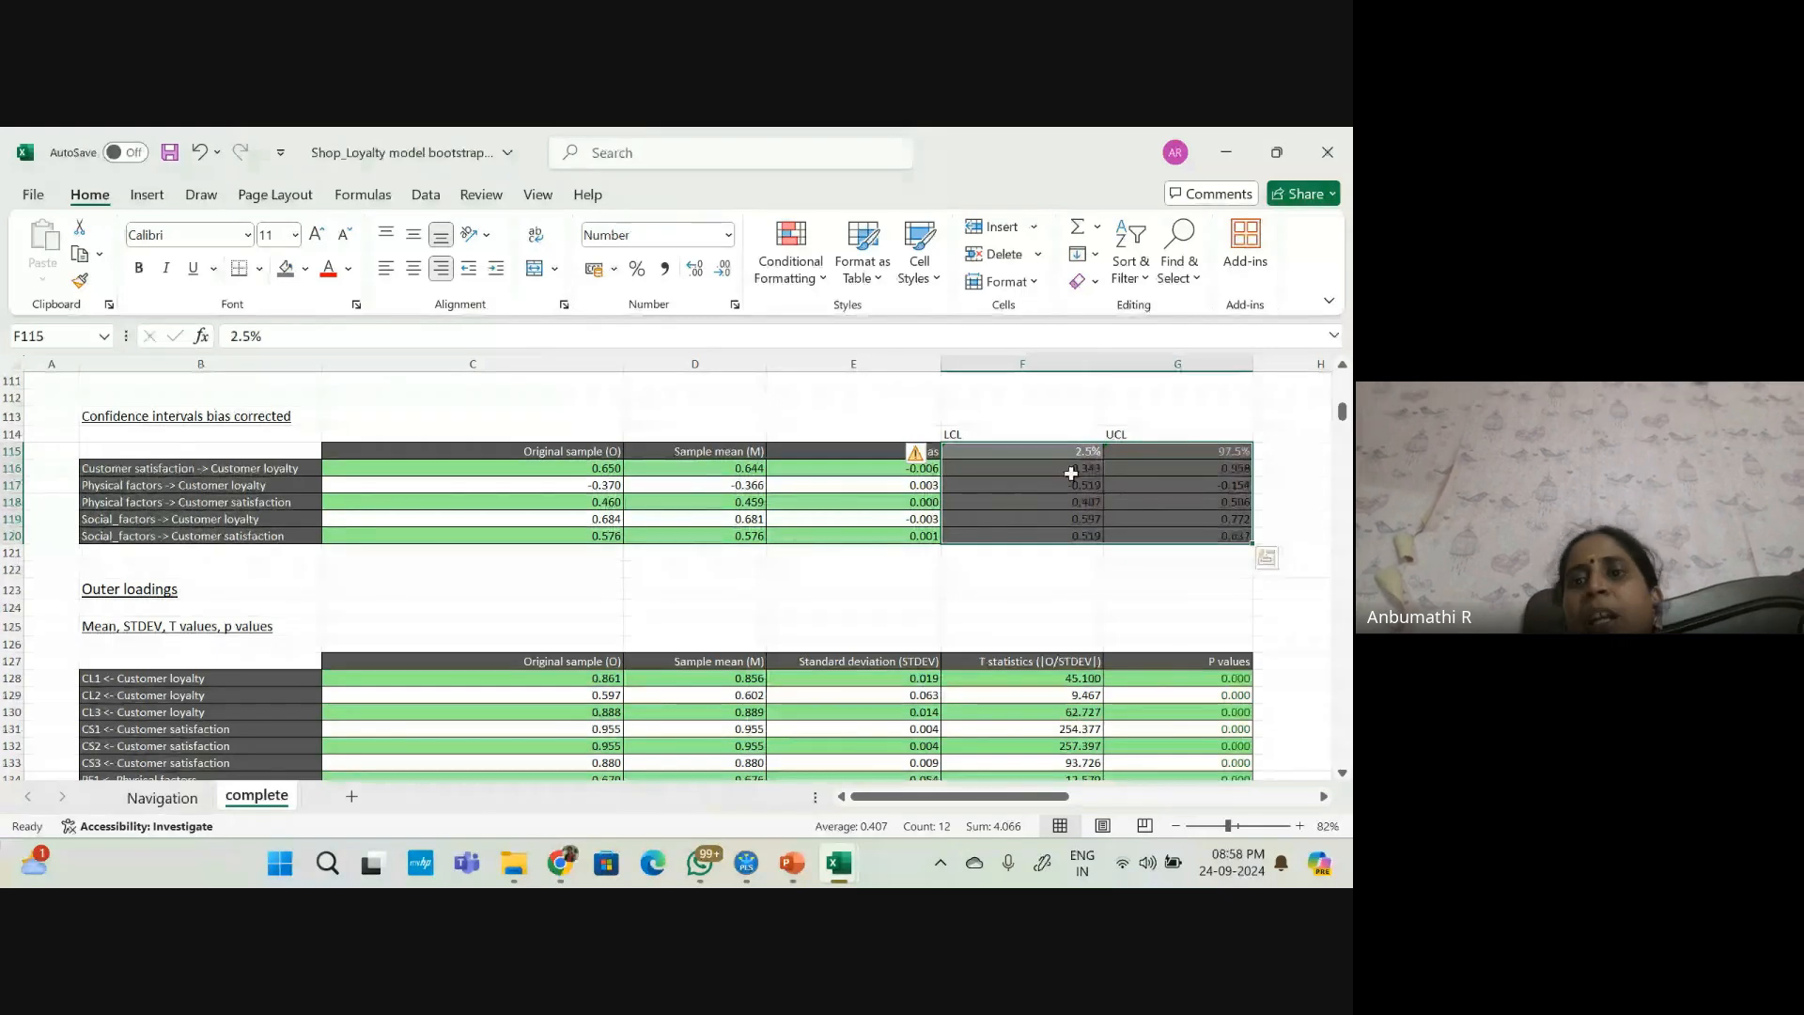
pyautogui.click(1210, 464)
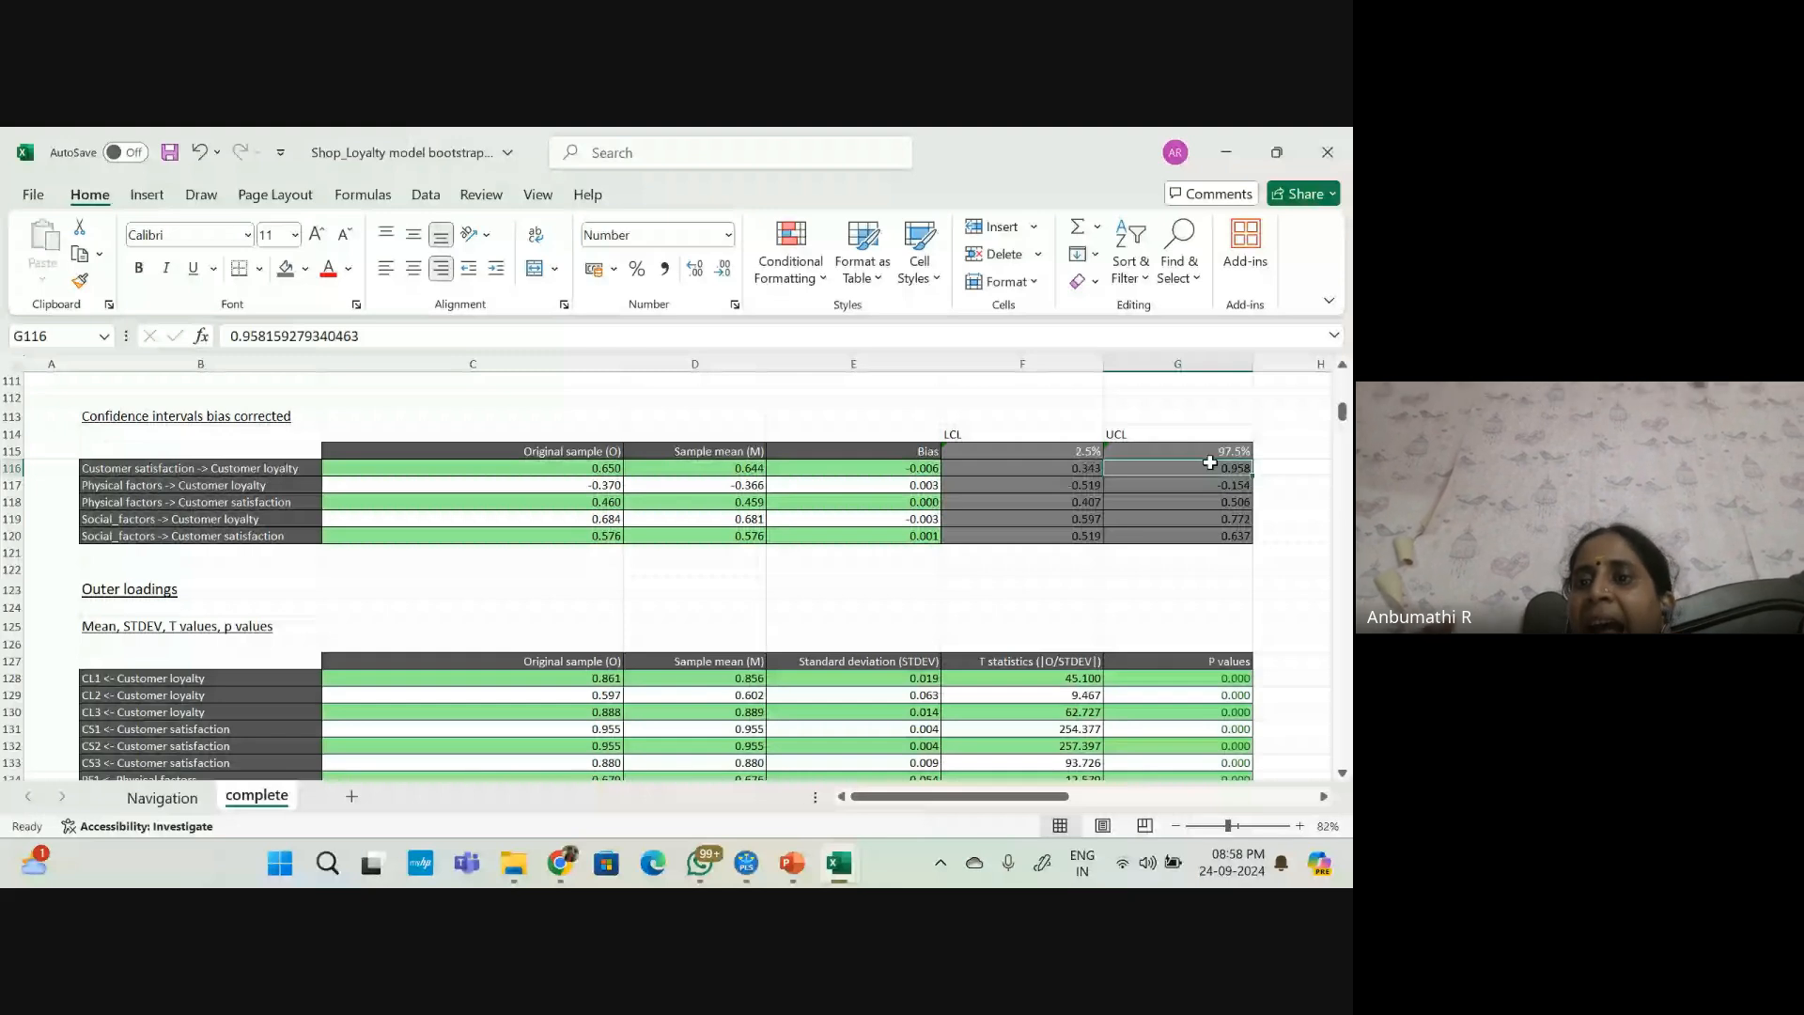
# Enter the label P value in F123 below the bias corrected confidence interval table
pyautogui.scroll(1, 1210, 464)
pyautogui.scroll(2, 1211, 464)
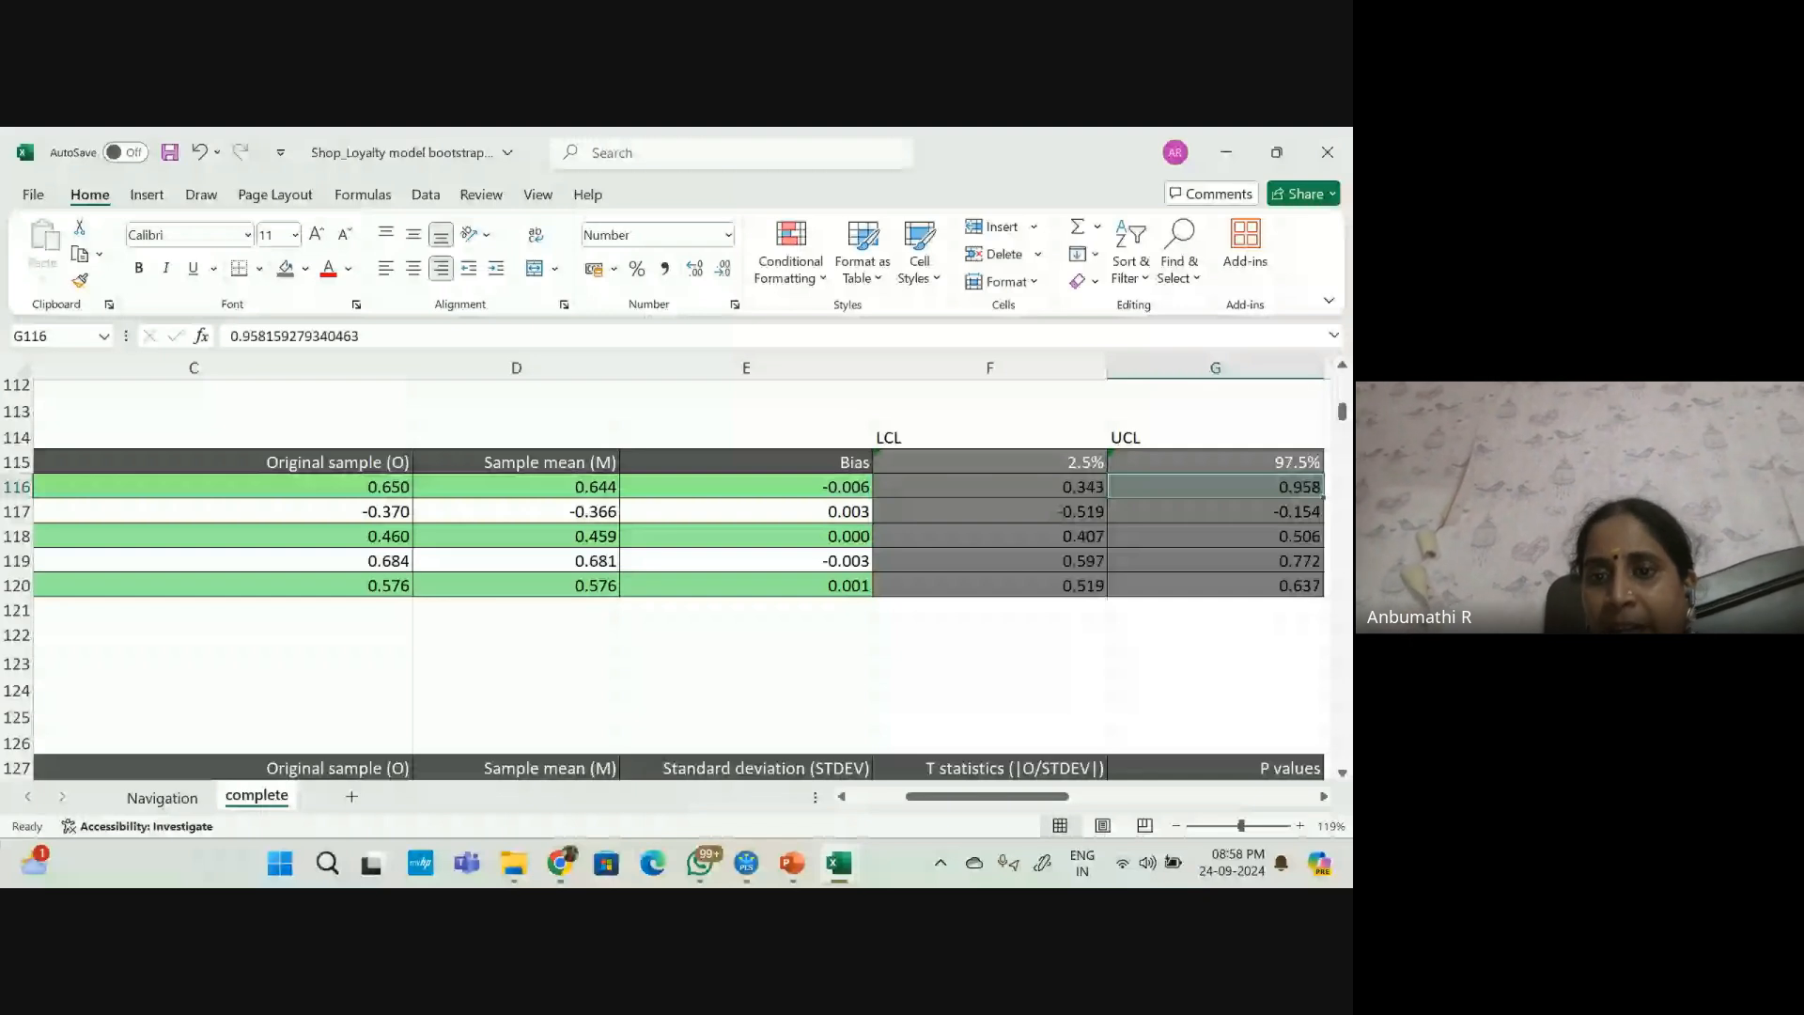
pyautogui.click(21, 636)
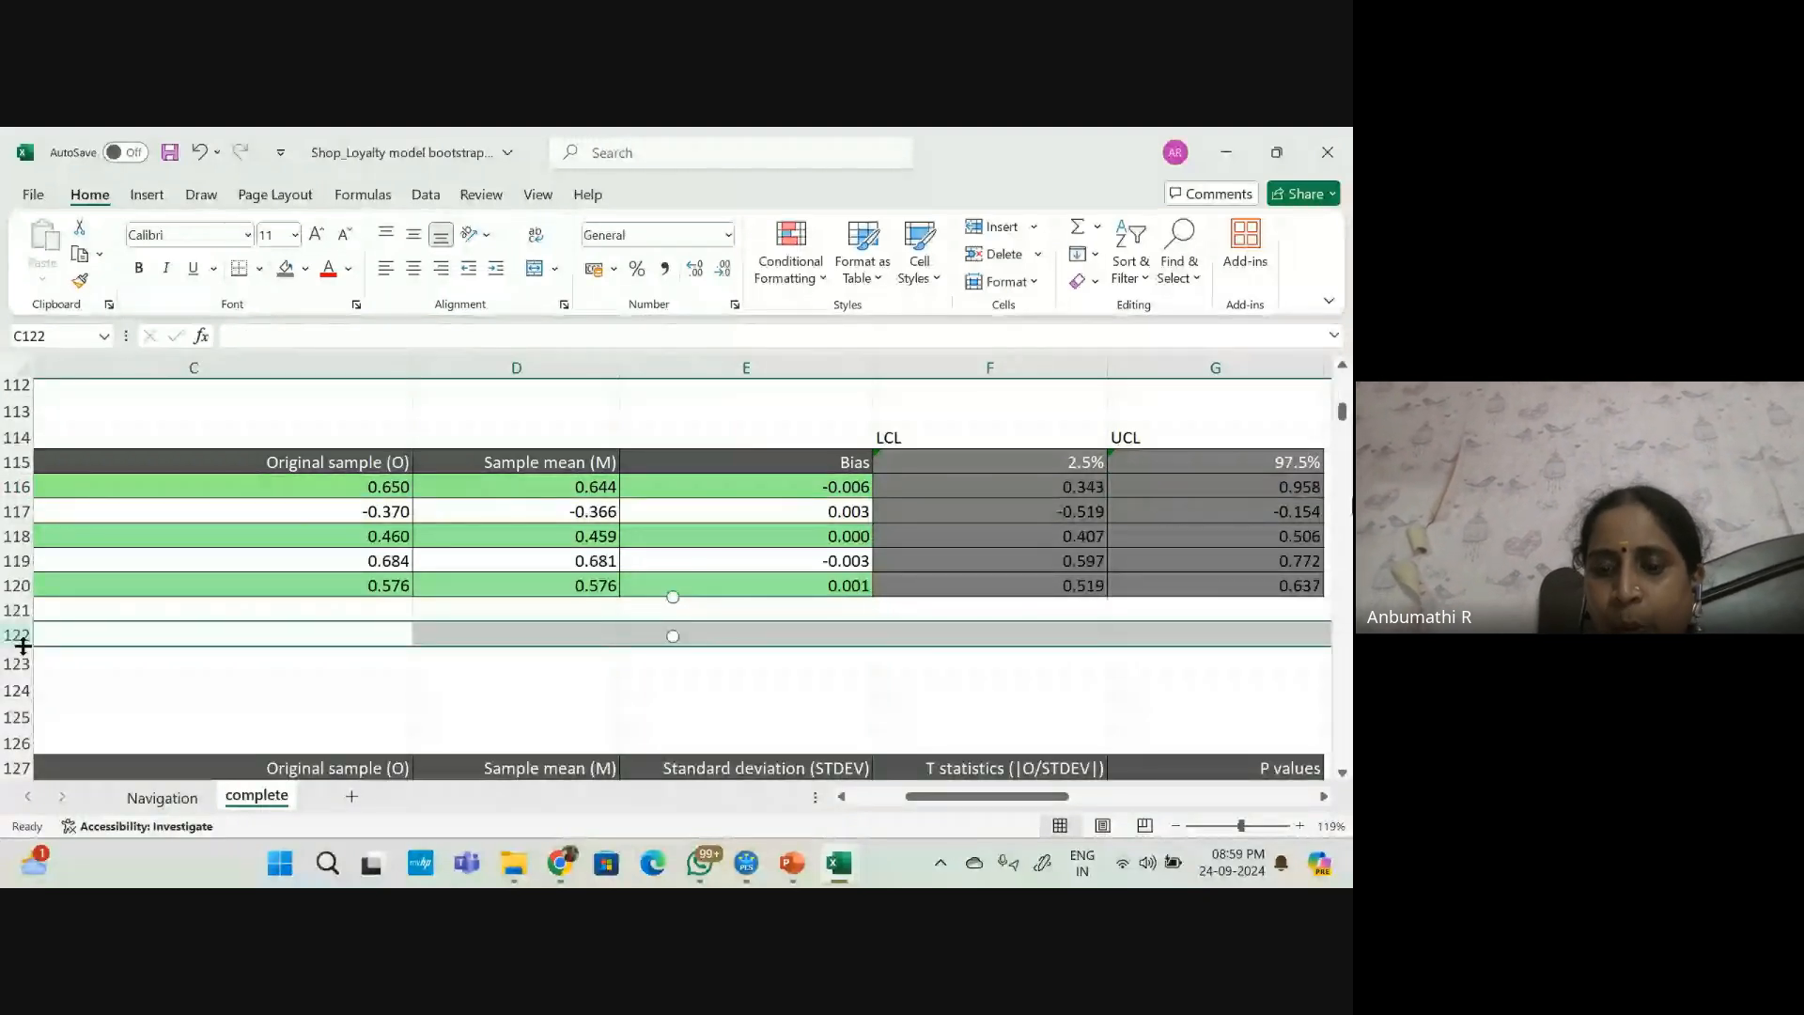
pyautogui.click(985, 650)
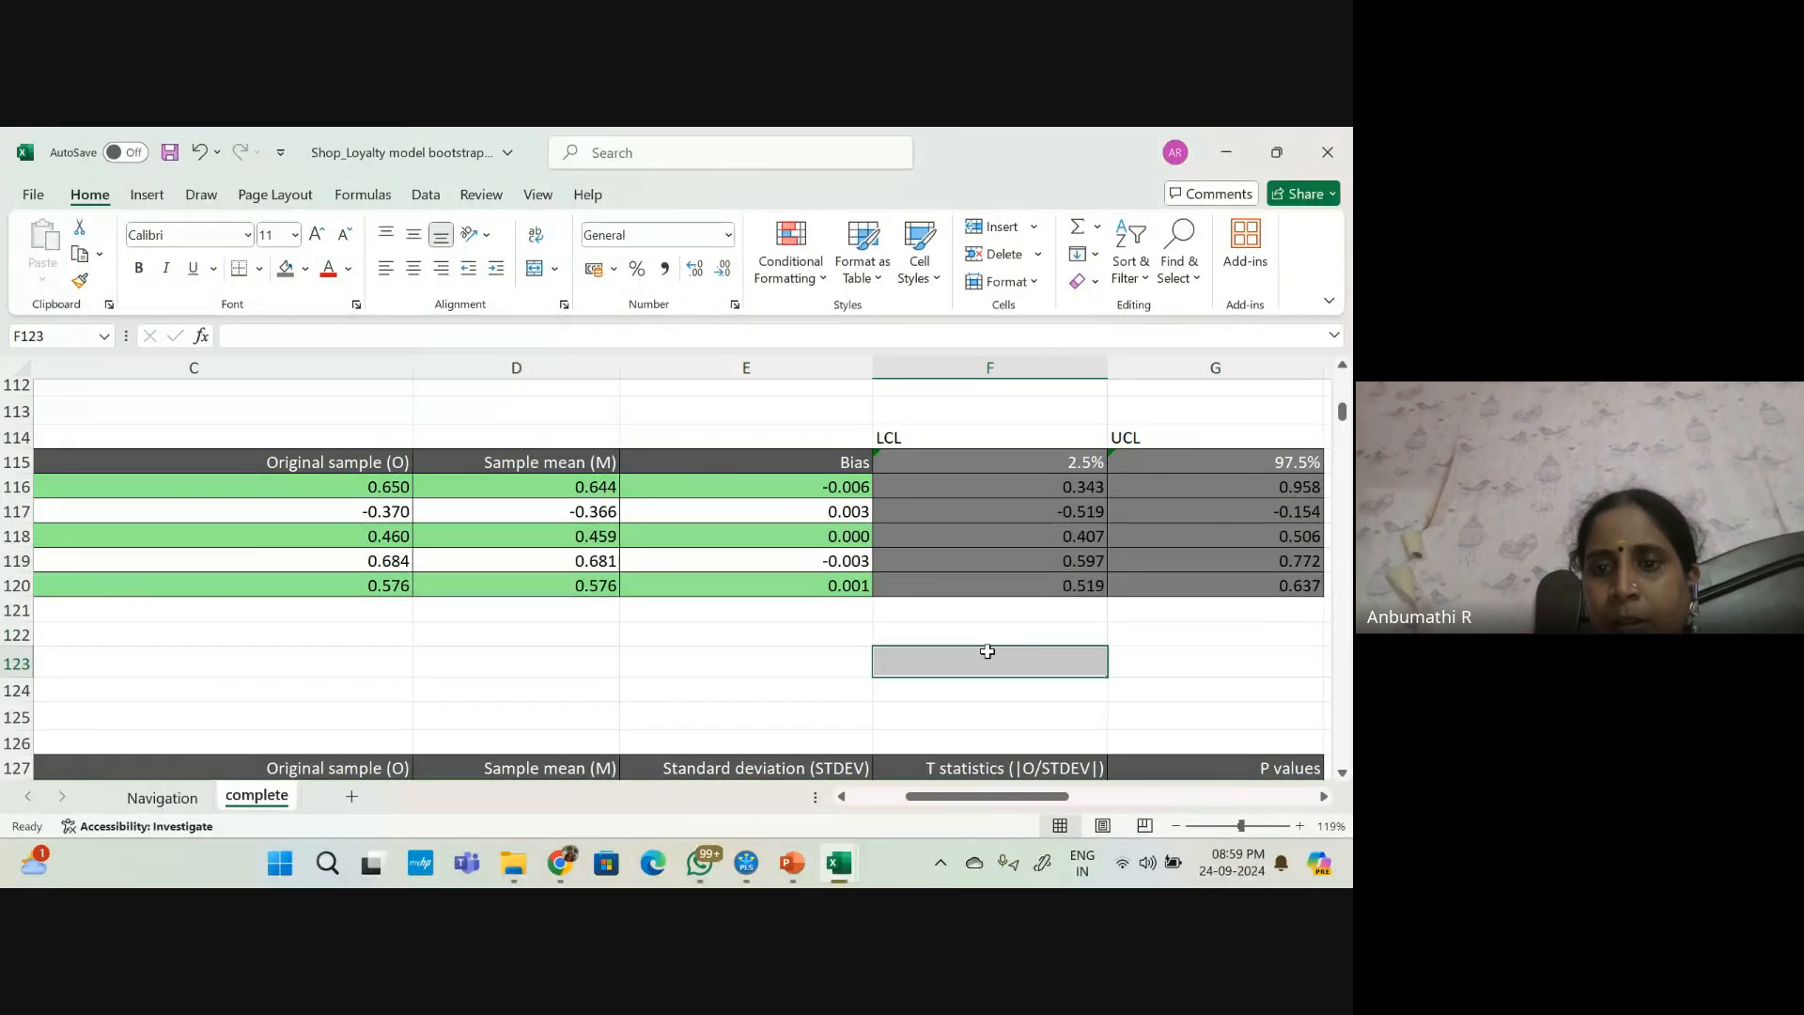
pyautogui.write('P')
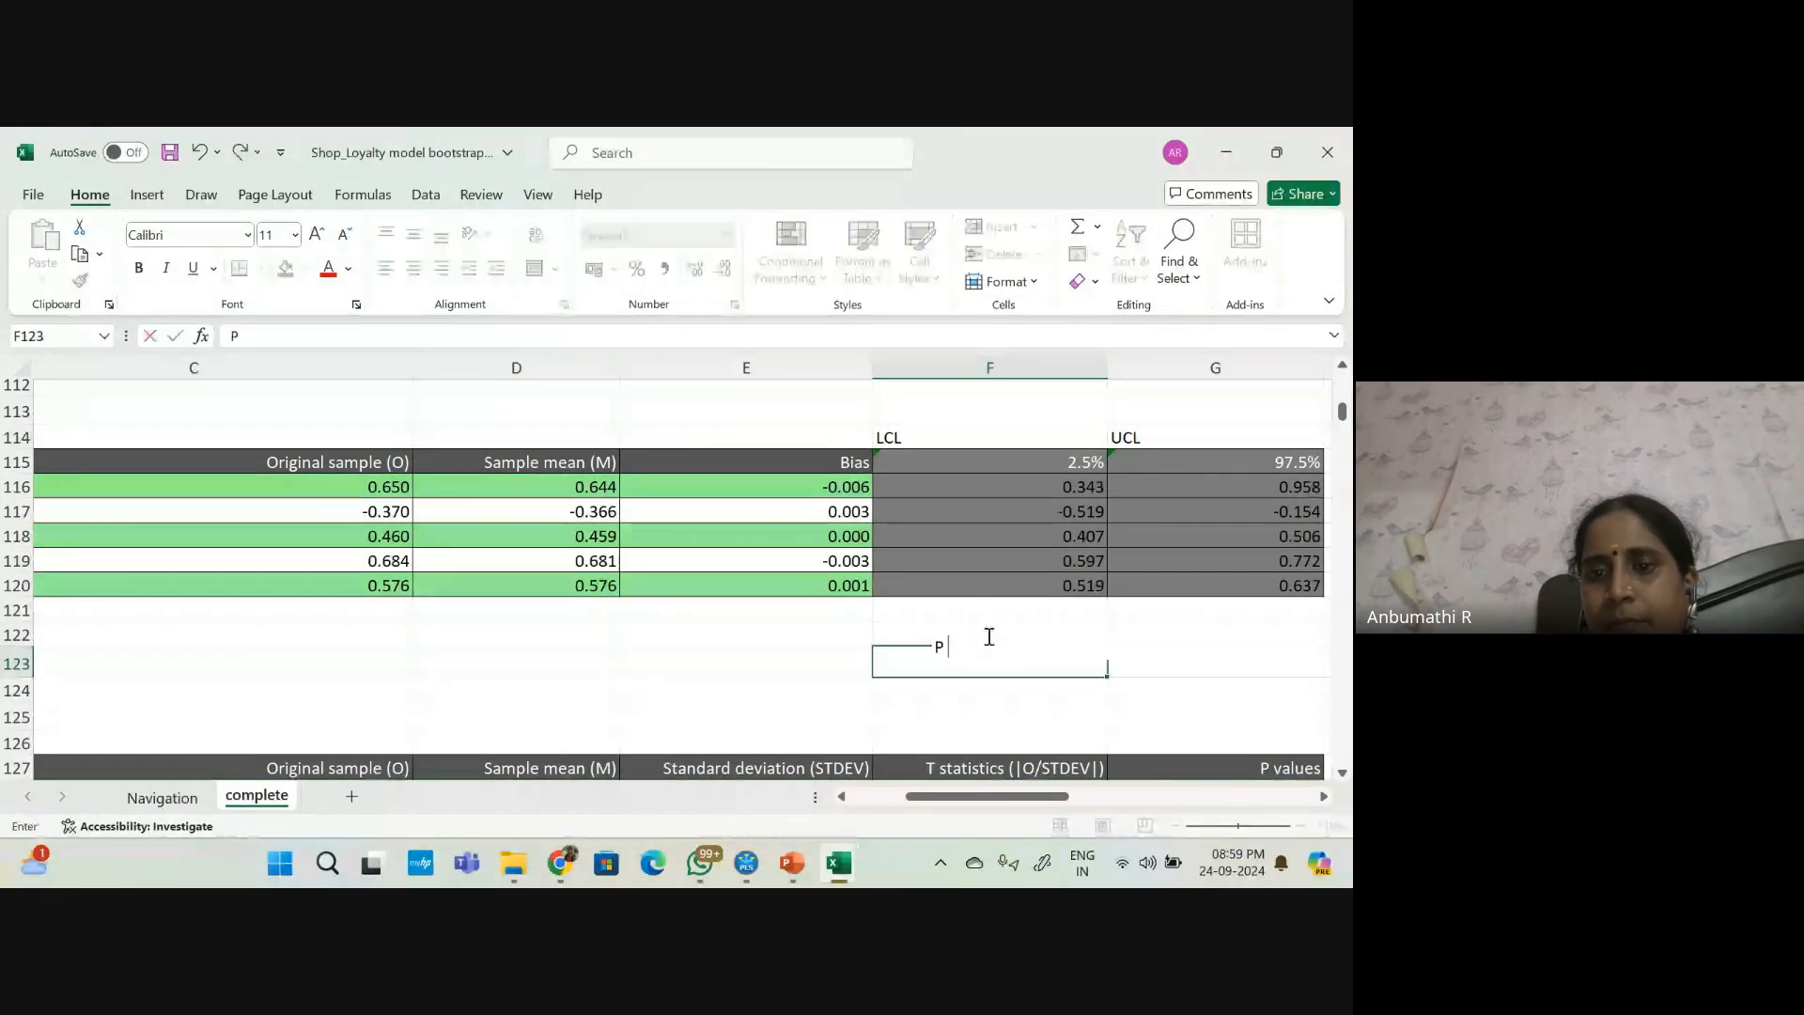
pyautogui.write(' valu')
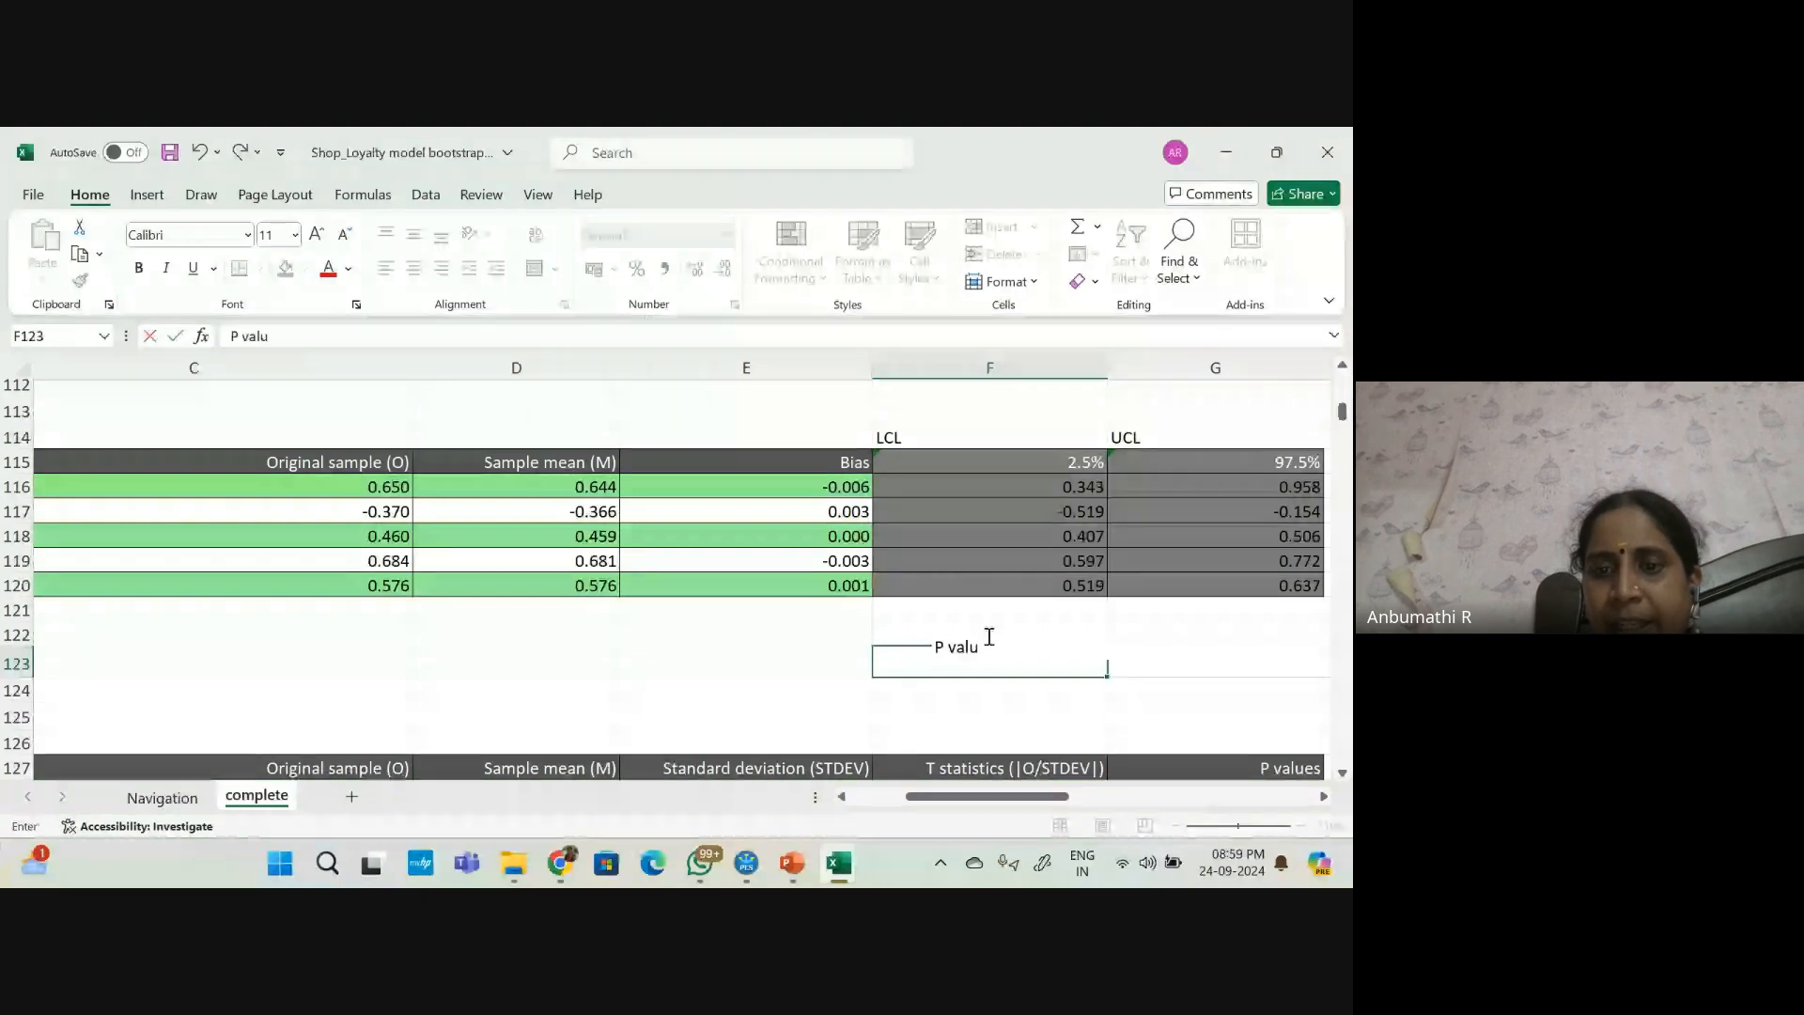
pyautogui.write('e')
pyautogui.press('Return')
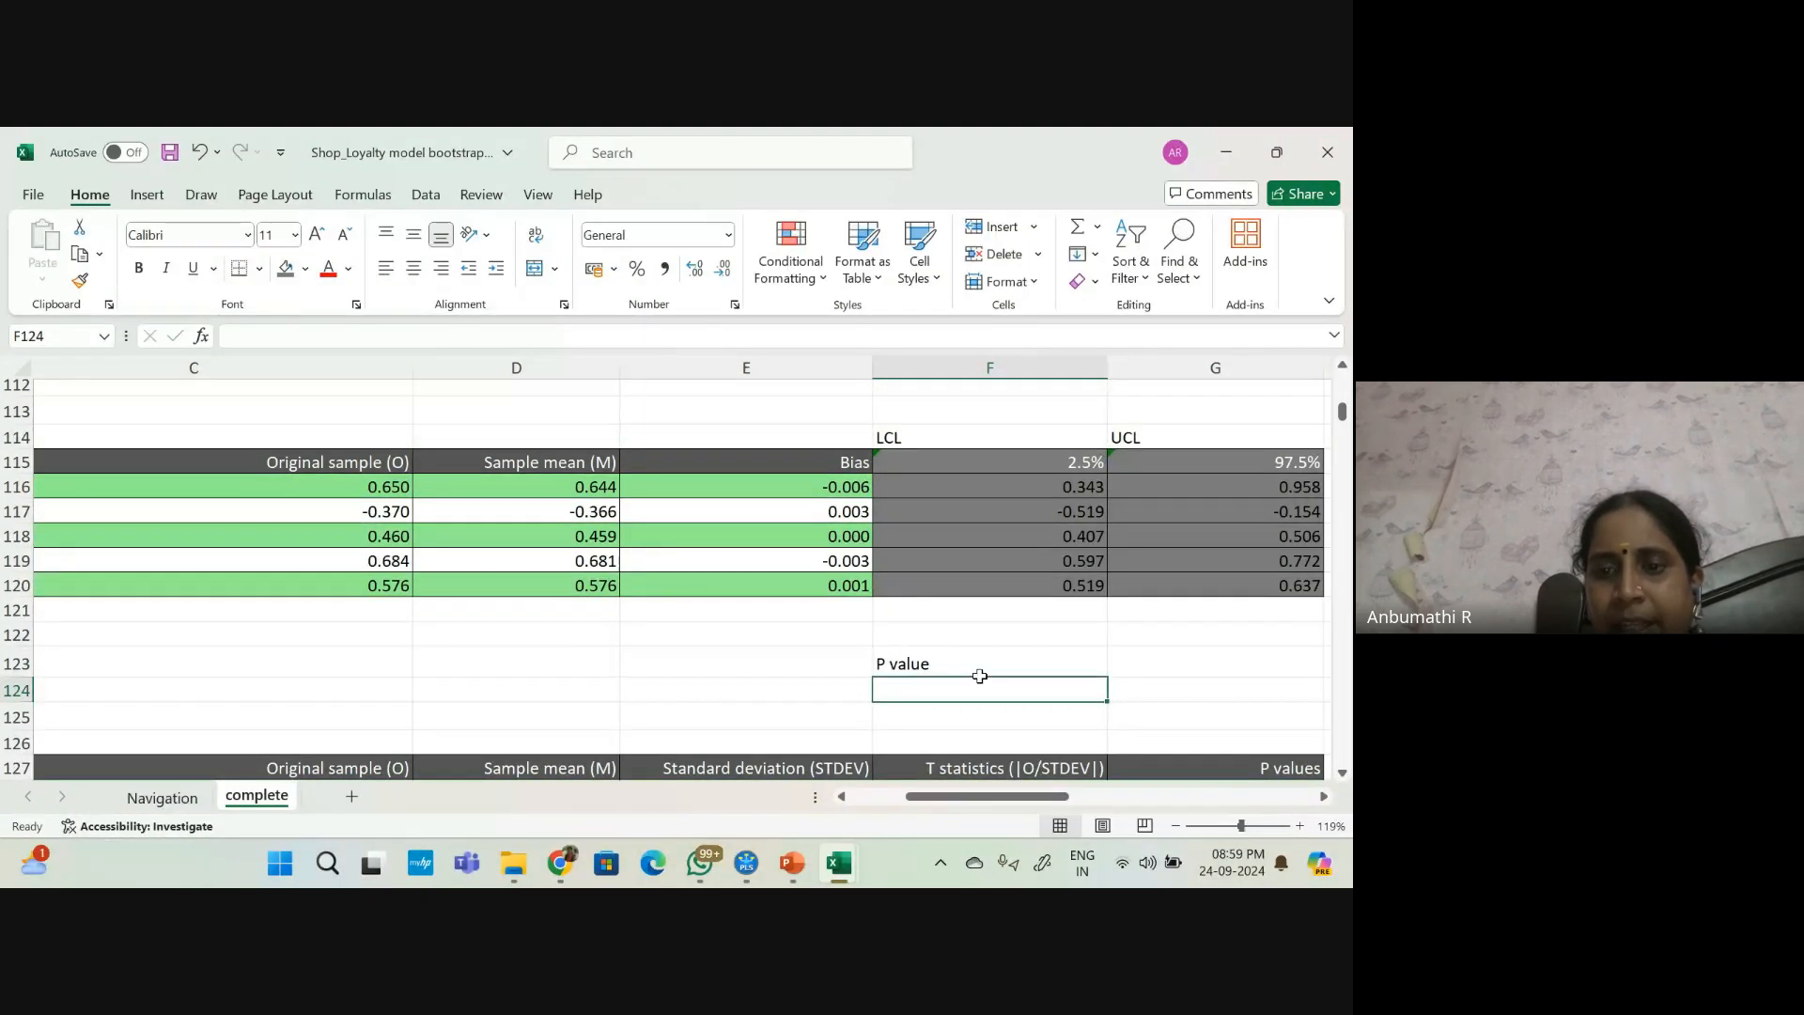
# Enter the example P value 0.0501 in F124 under the P value label
pyautogui.write('0')
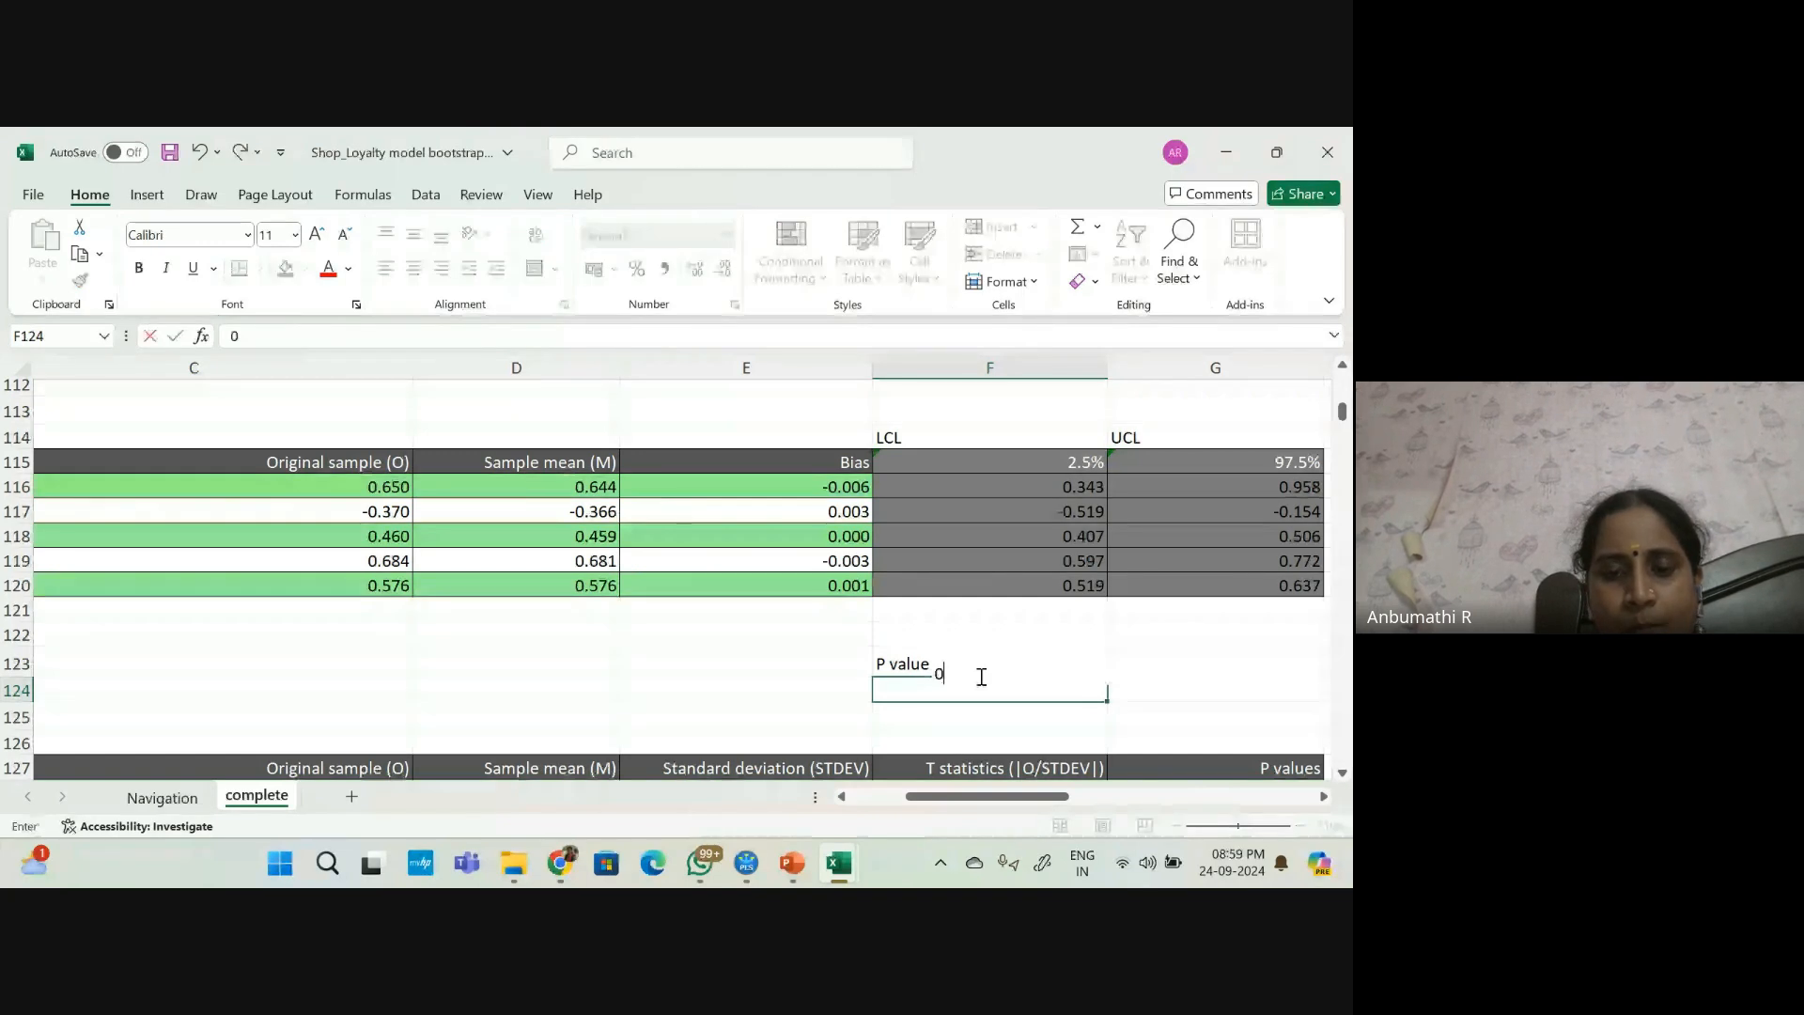
pyautogui.write('.0')
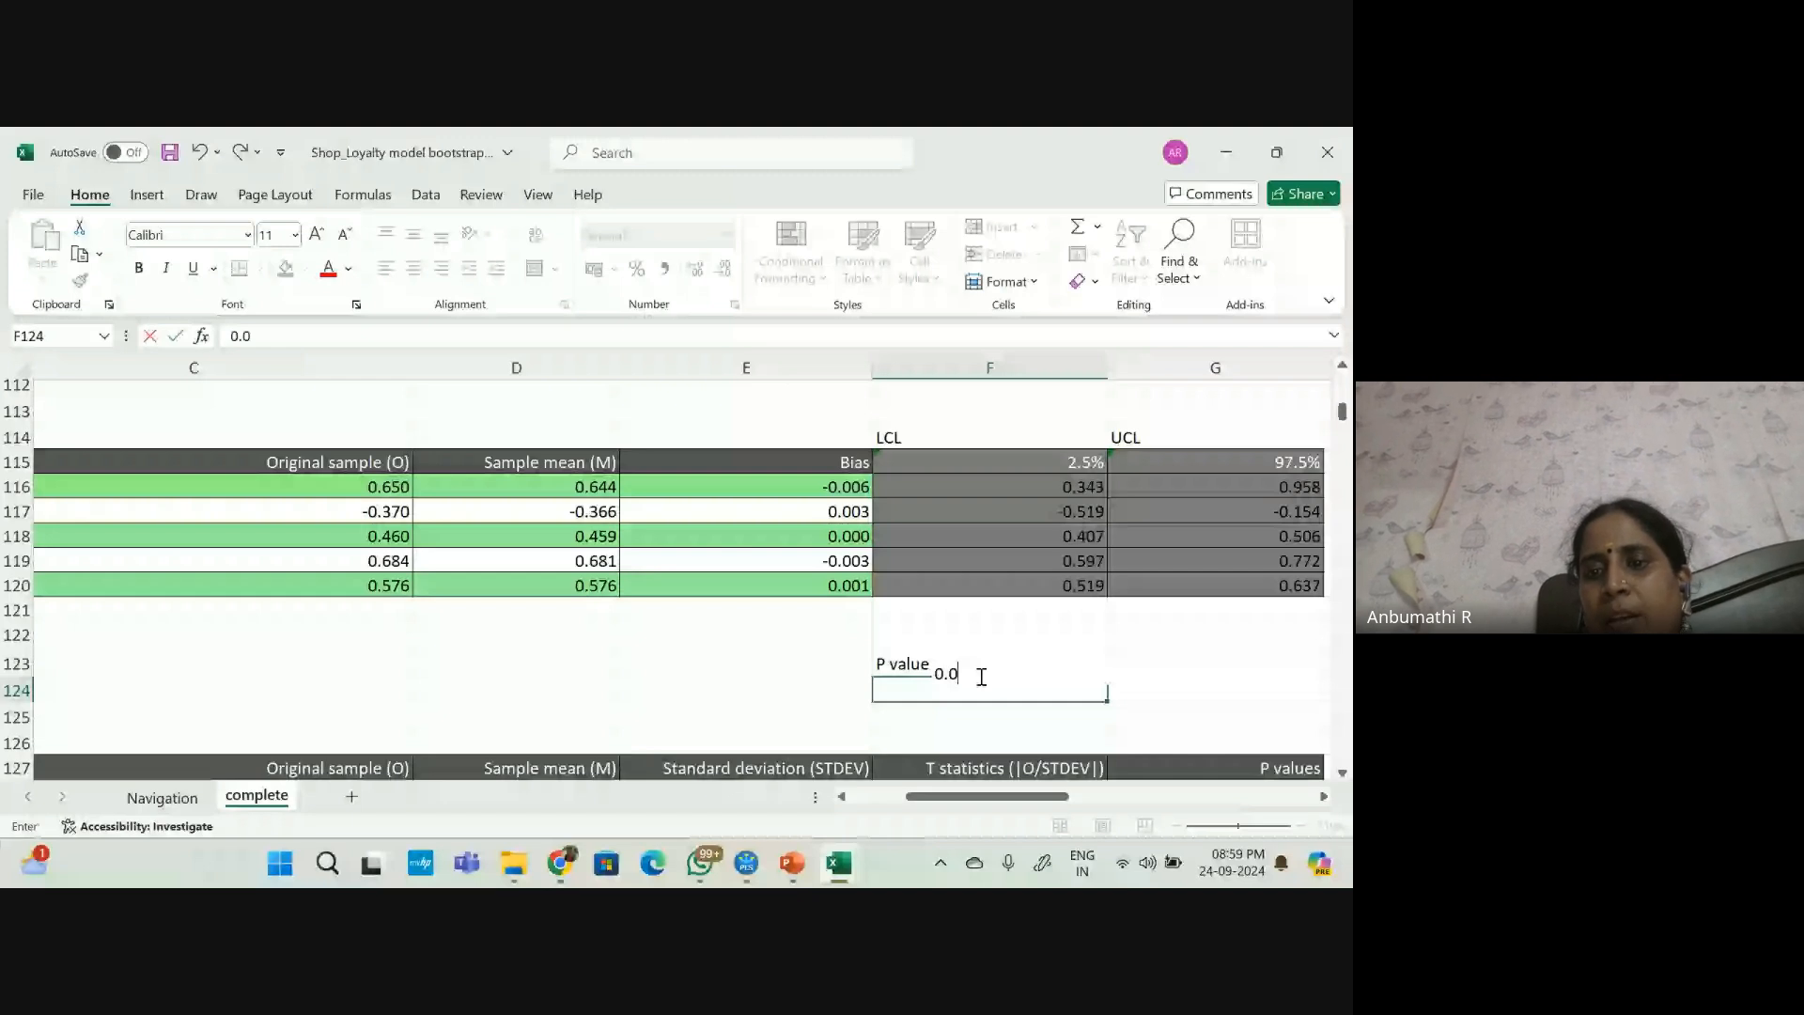
pyautogui.write('501')
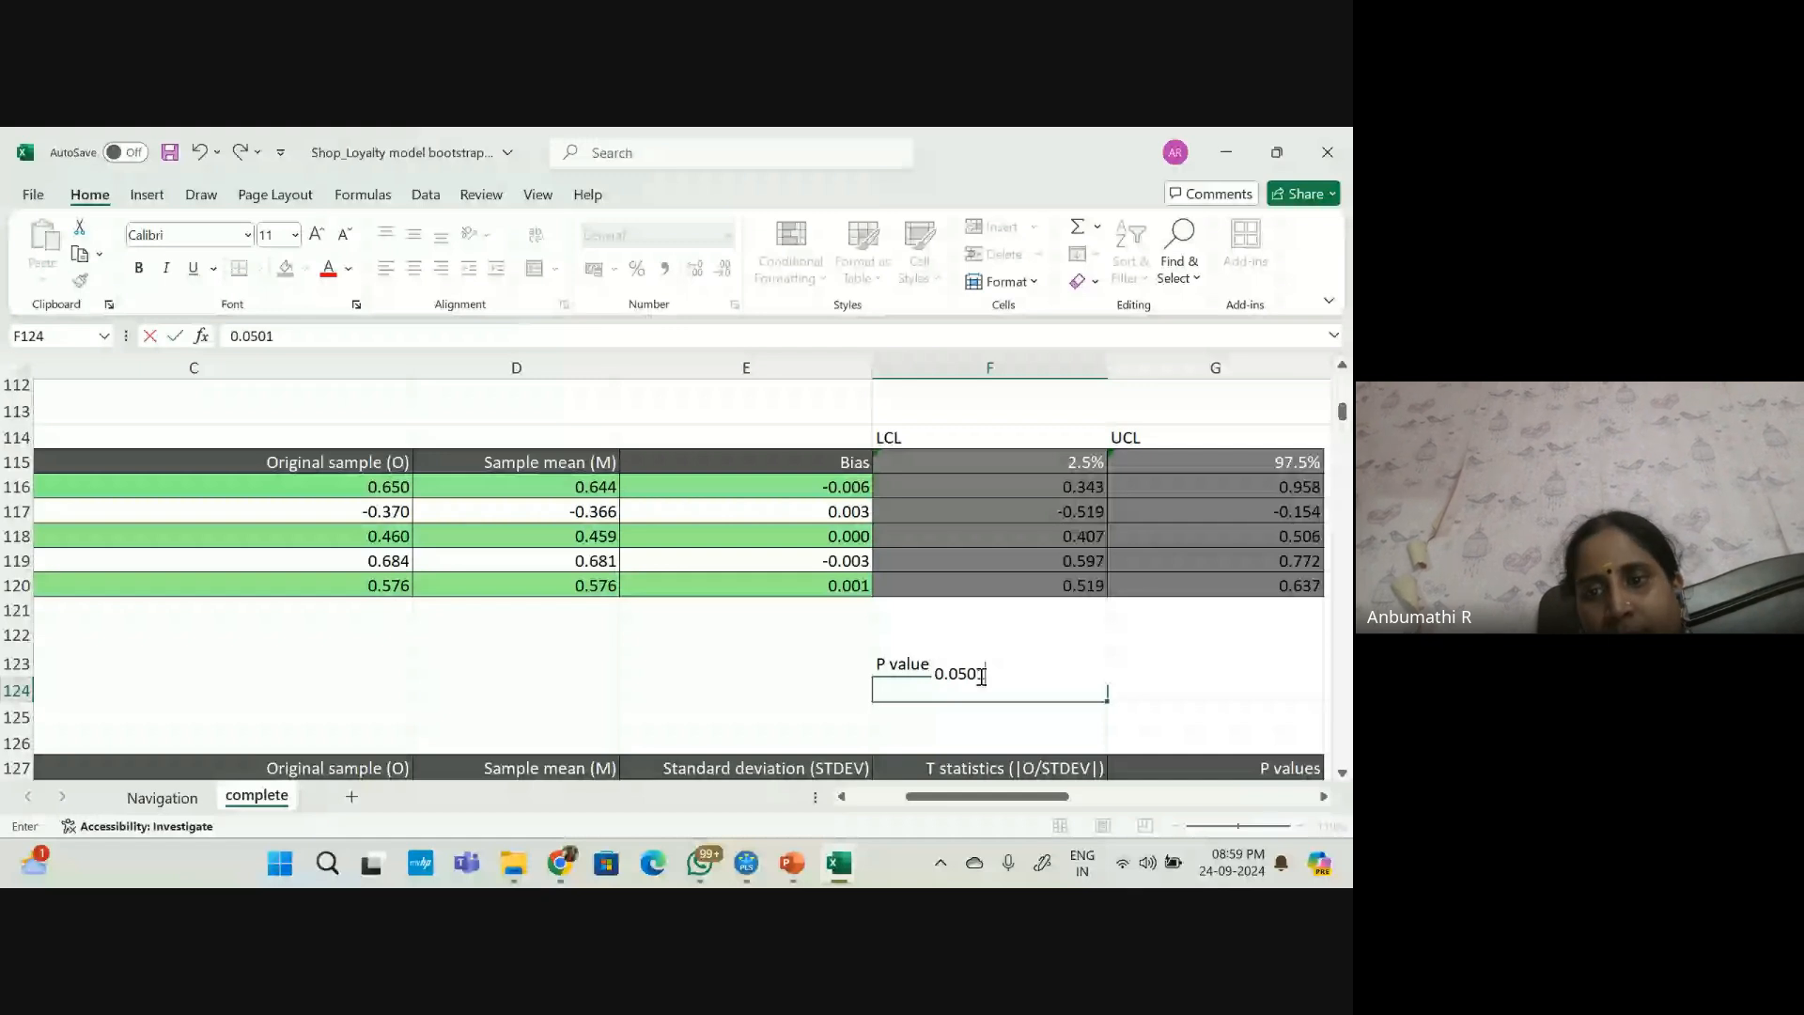
pyautogui.press('Return')
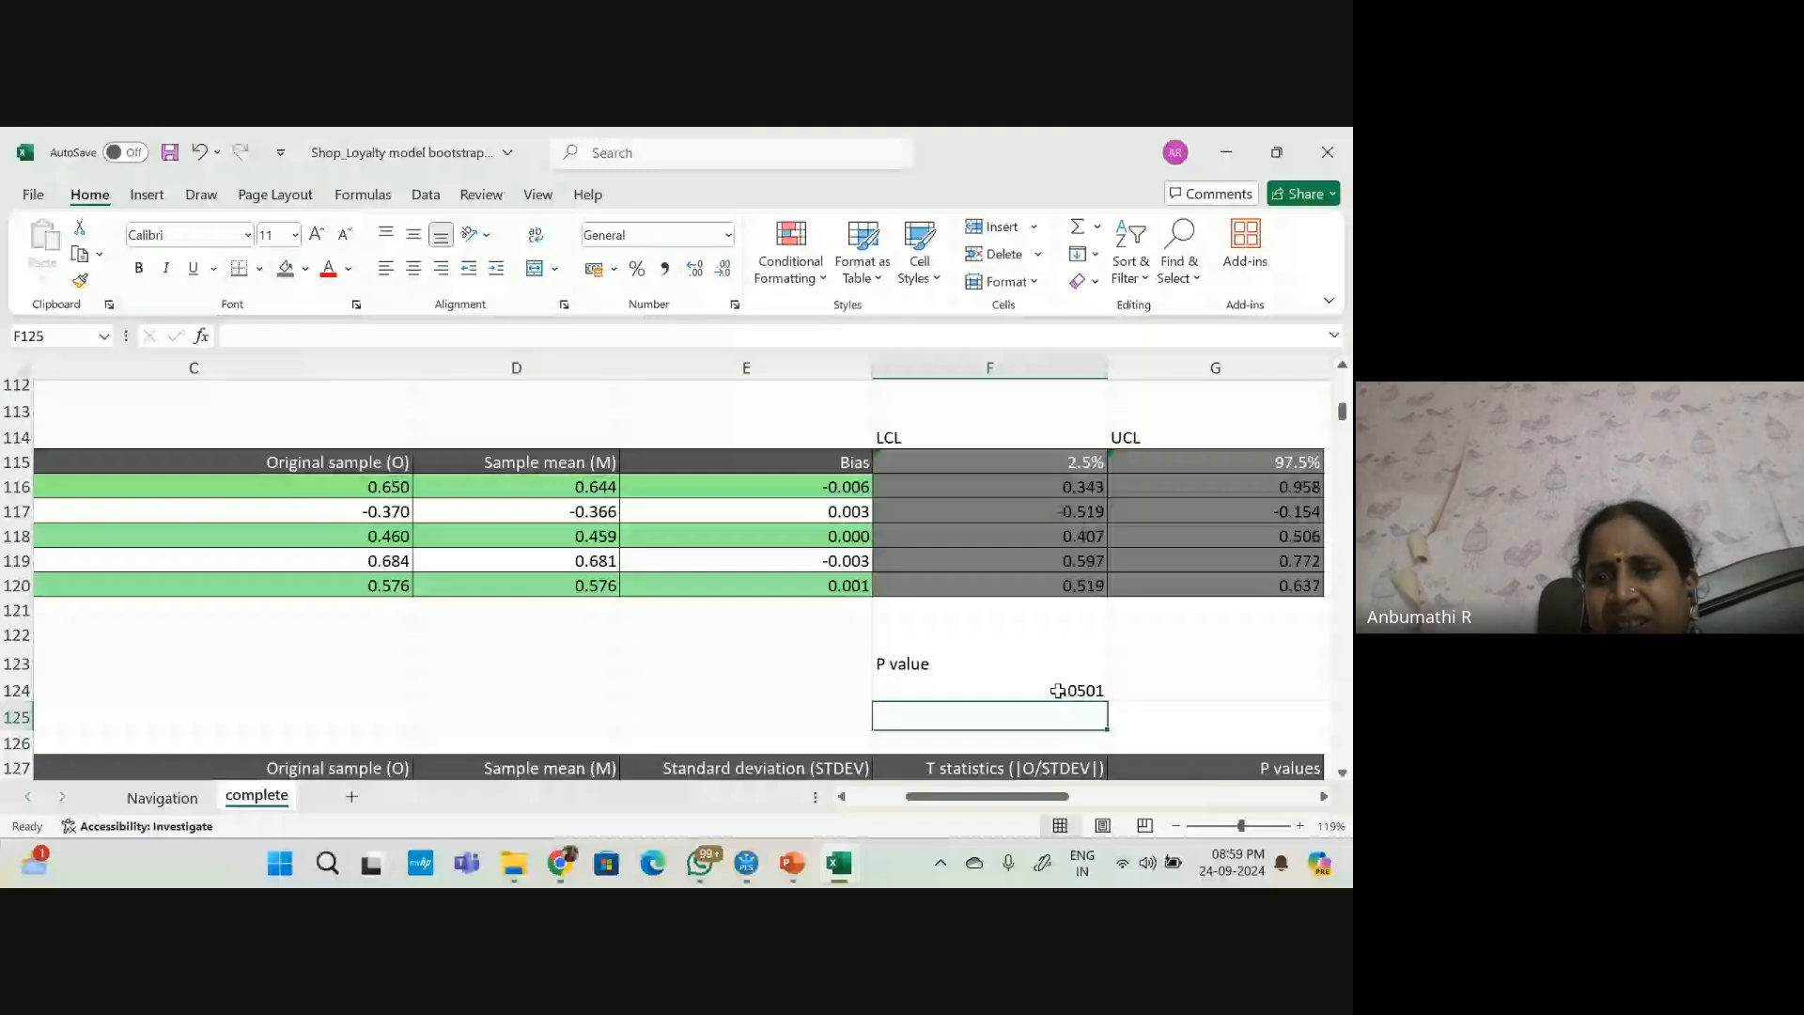
pyautogui.doubleClick(1090, 690)
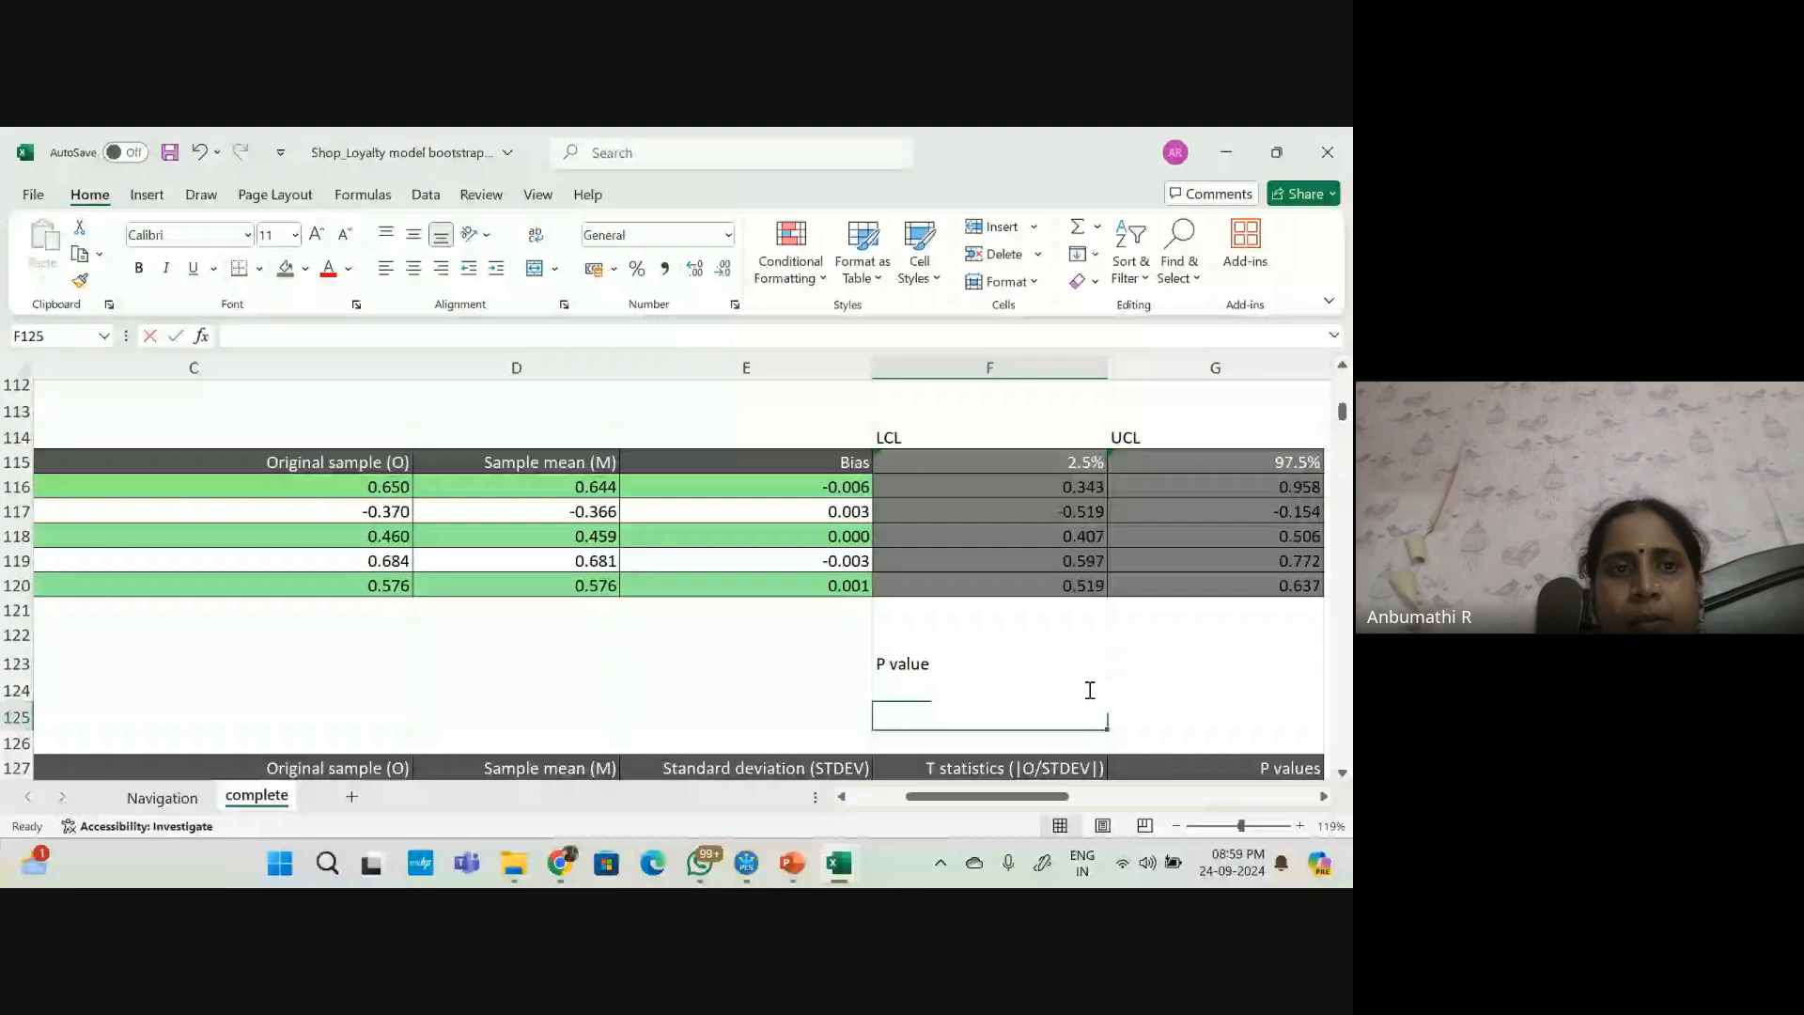
pyautogui.press('Escape')
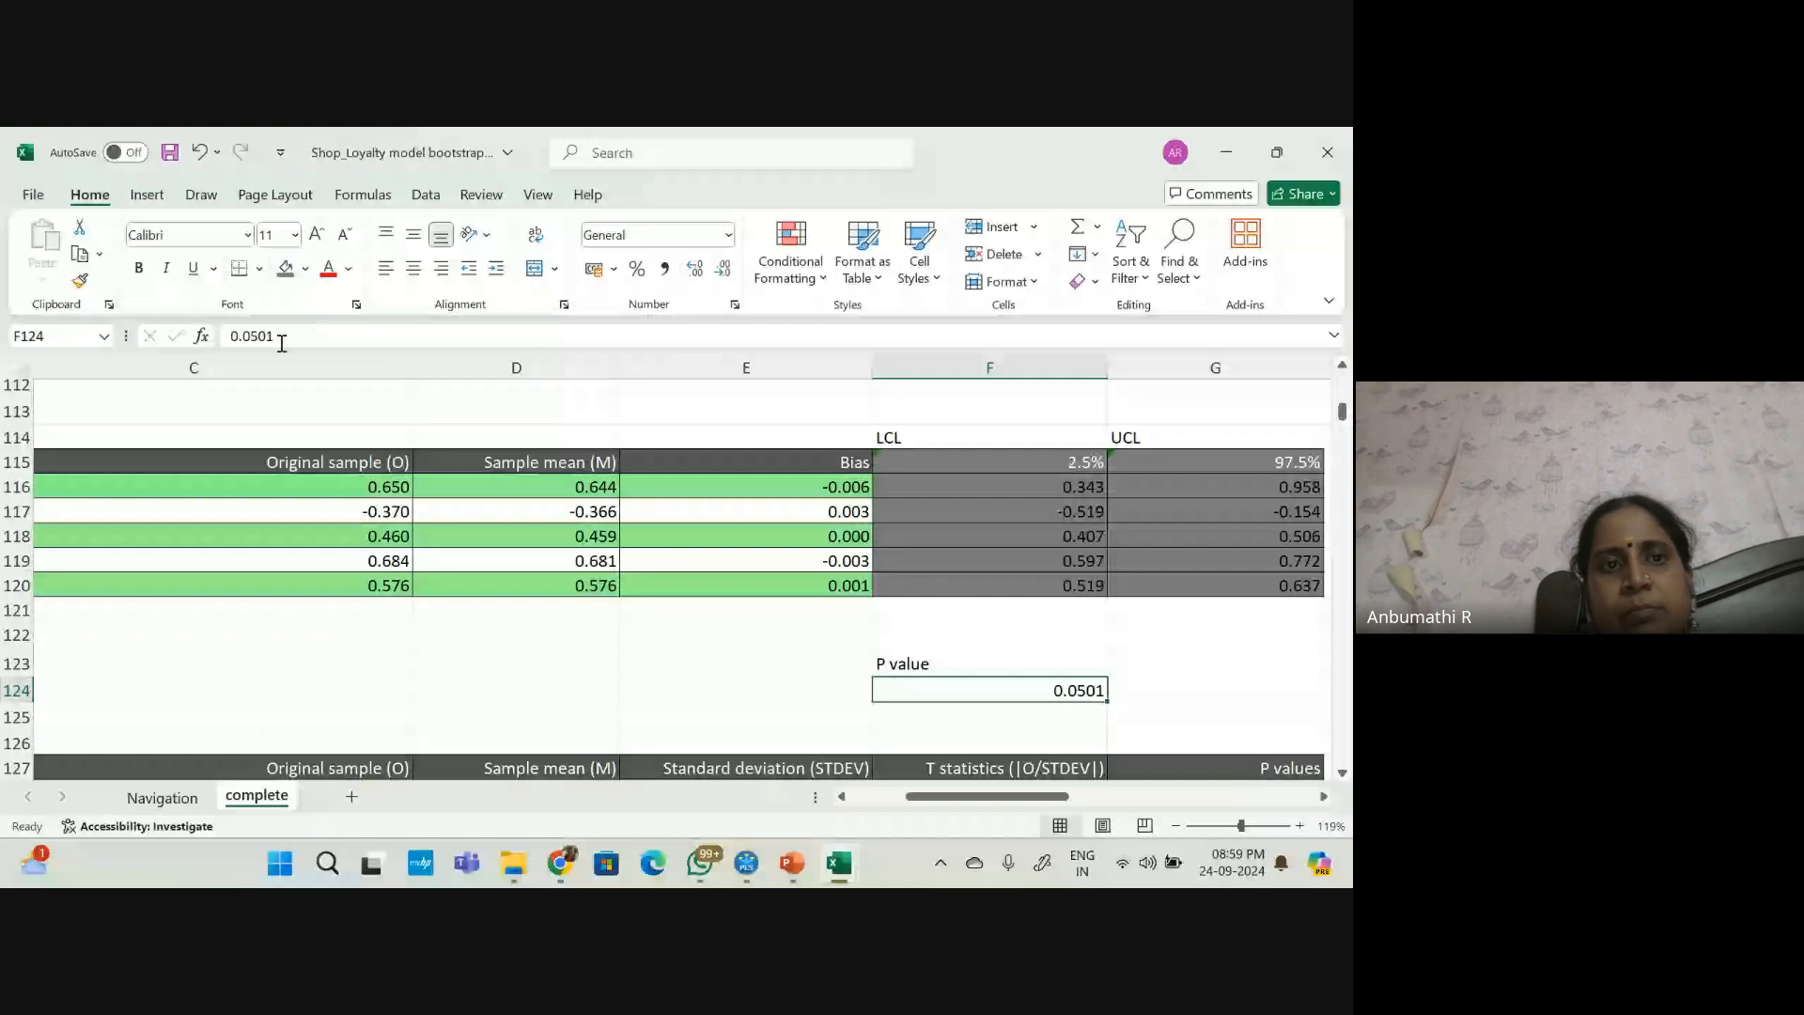
# Change the example P value in F124 to 0.0486
pyautogui.write('0.4')
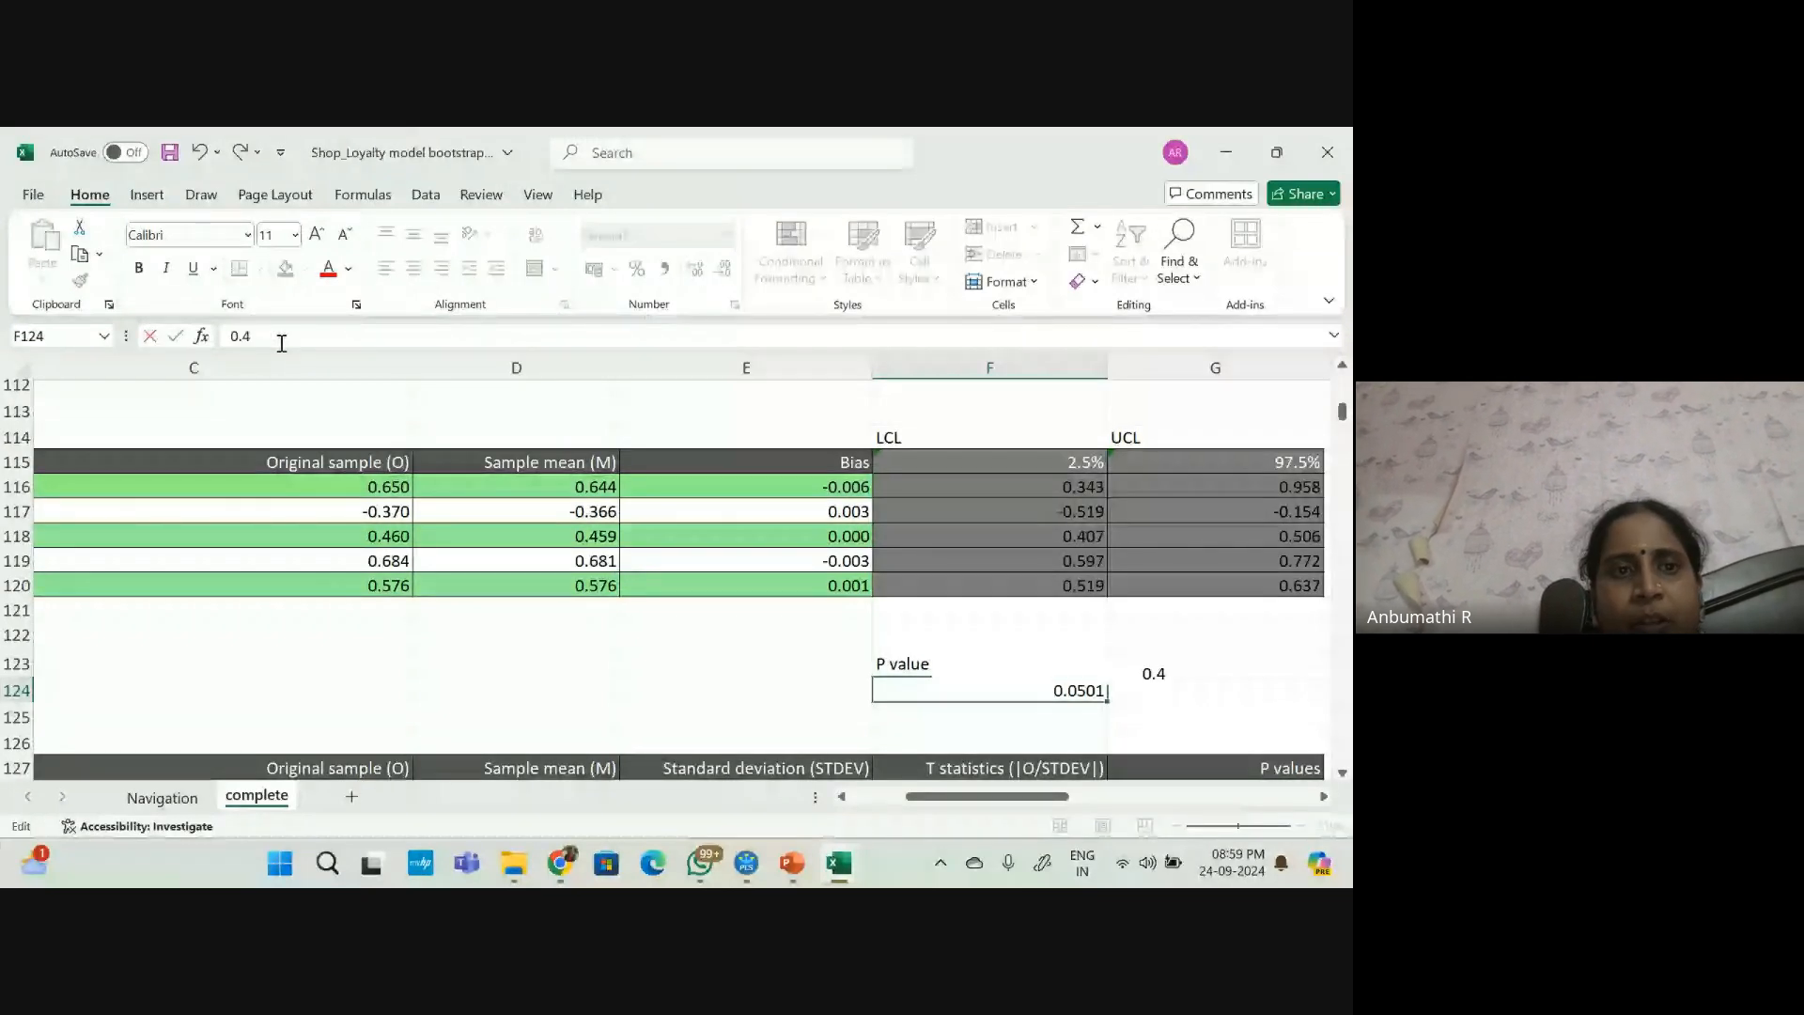
pyautogui.write('91')
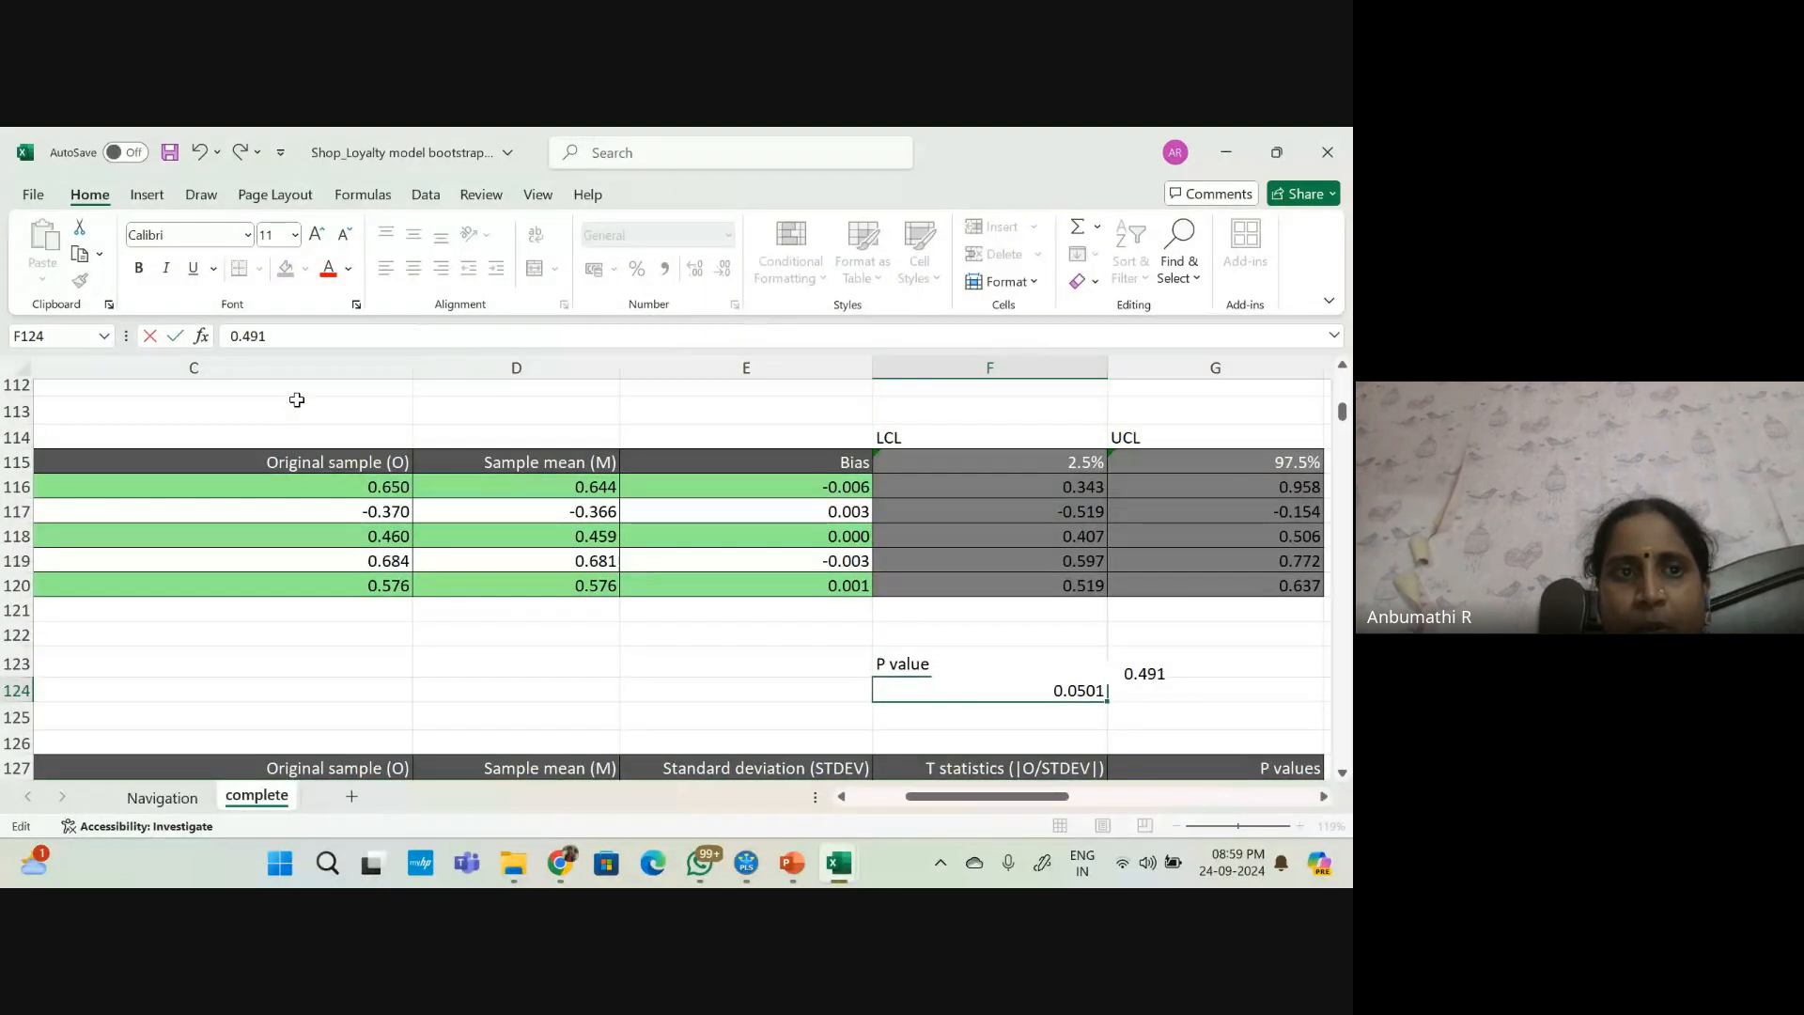
pyautogui.press('BackSpace')
pyautogui.press('BackSpace')
pyautogui.press('BackSpace')
pyautogui.press('BackSpace')
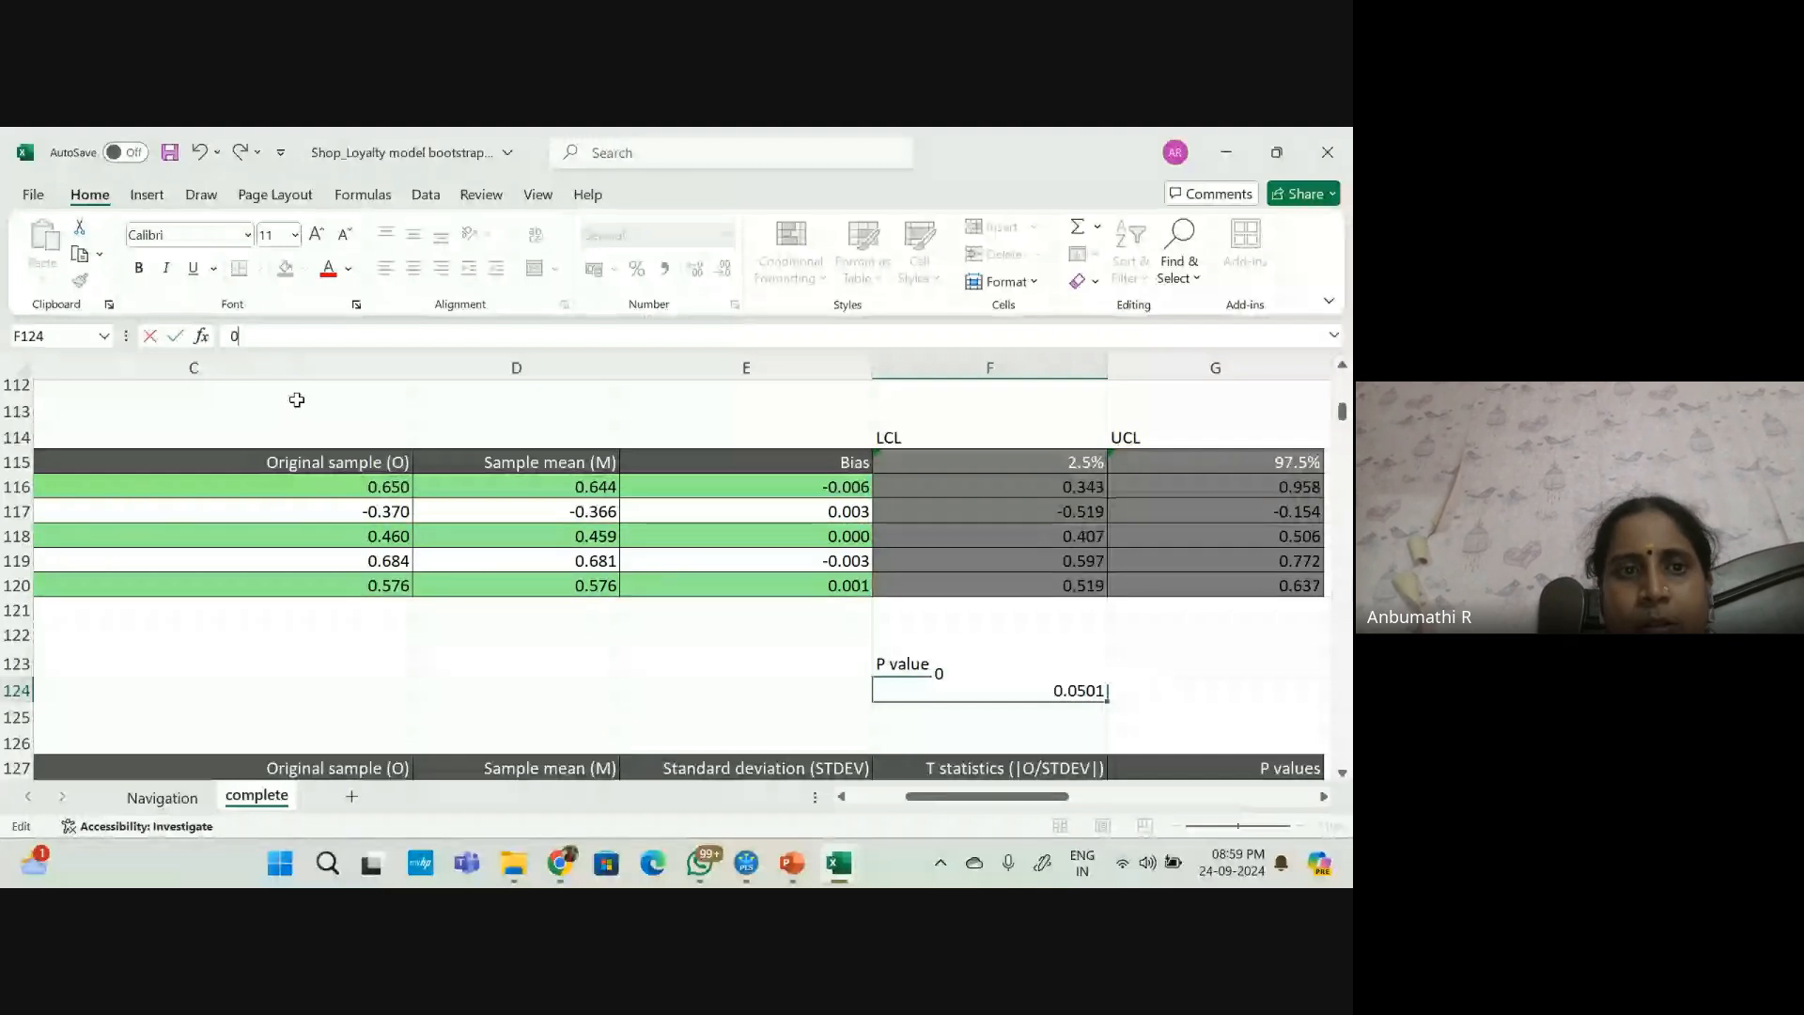
pyautogui.write('.0')
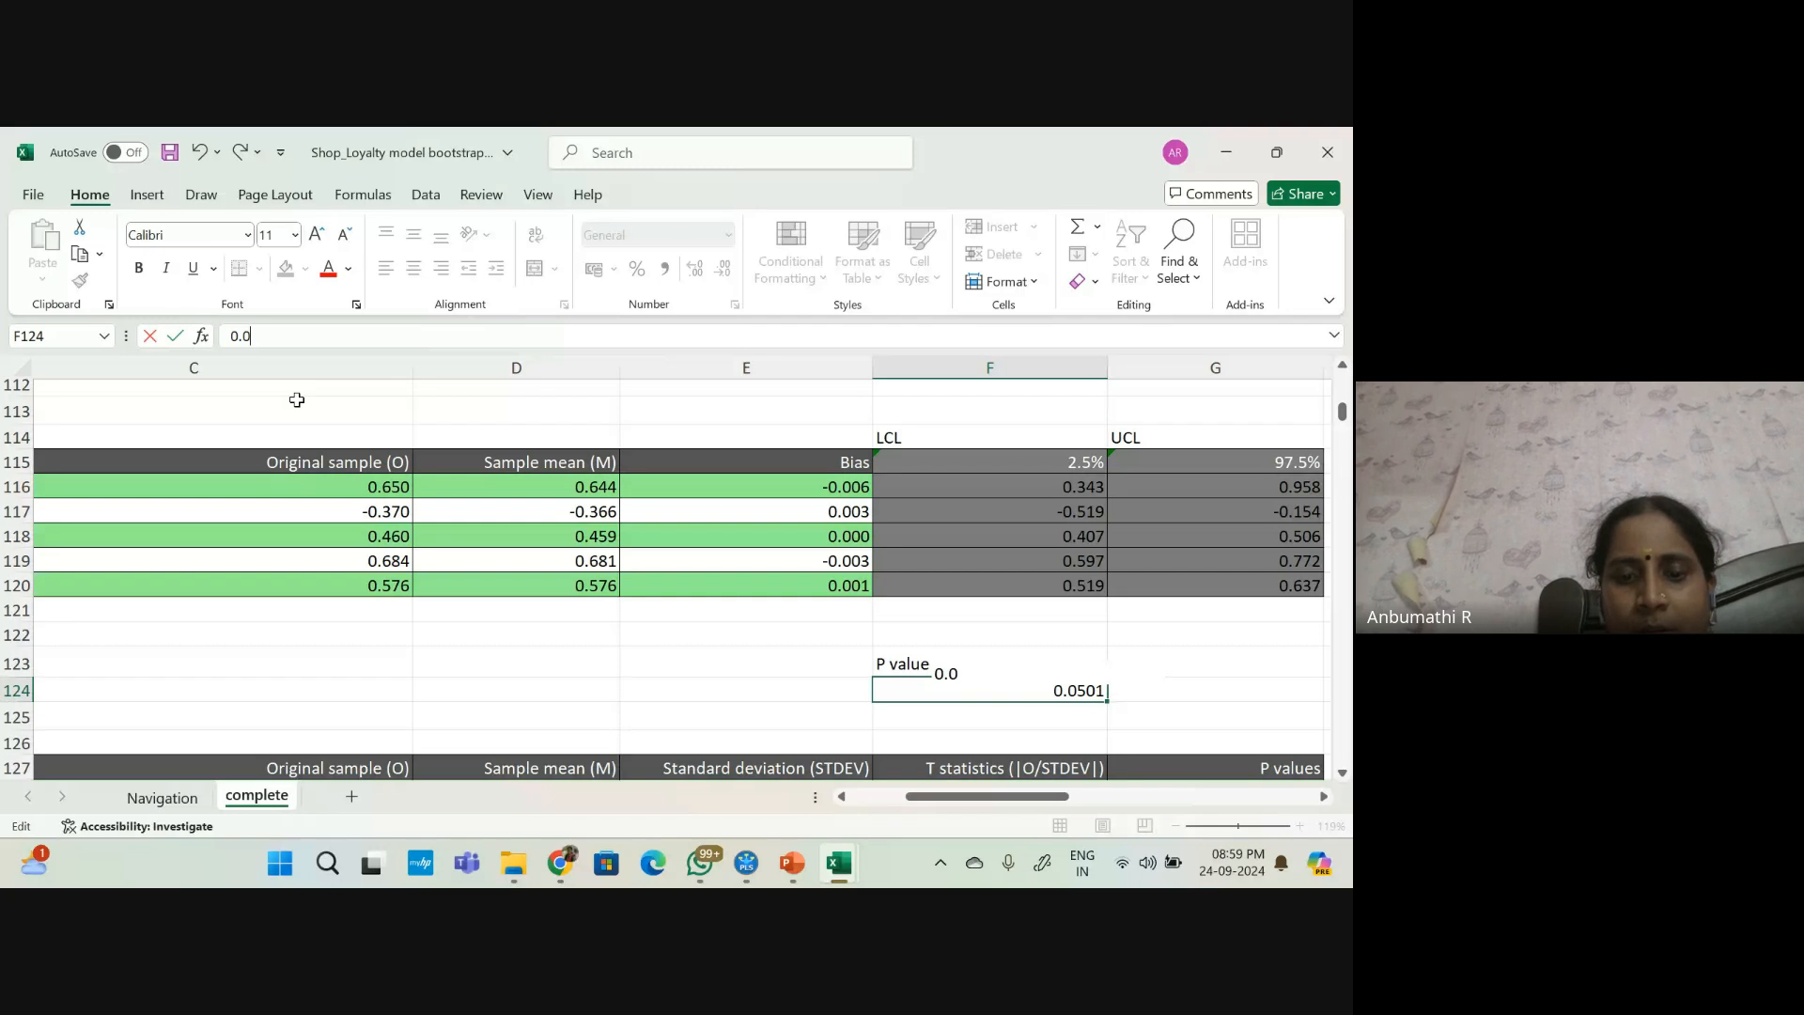
pyautogui.write('4')
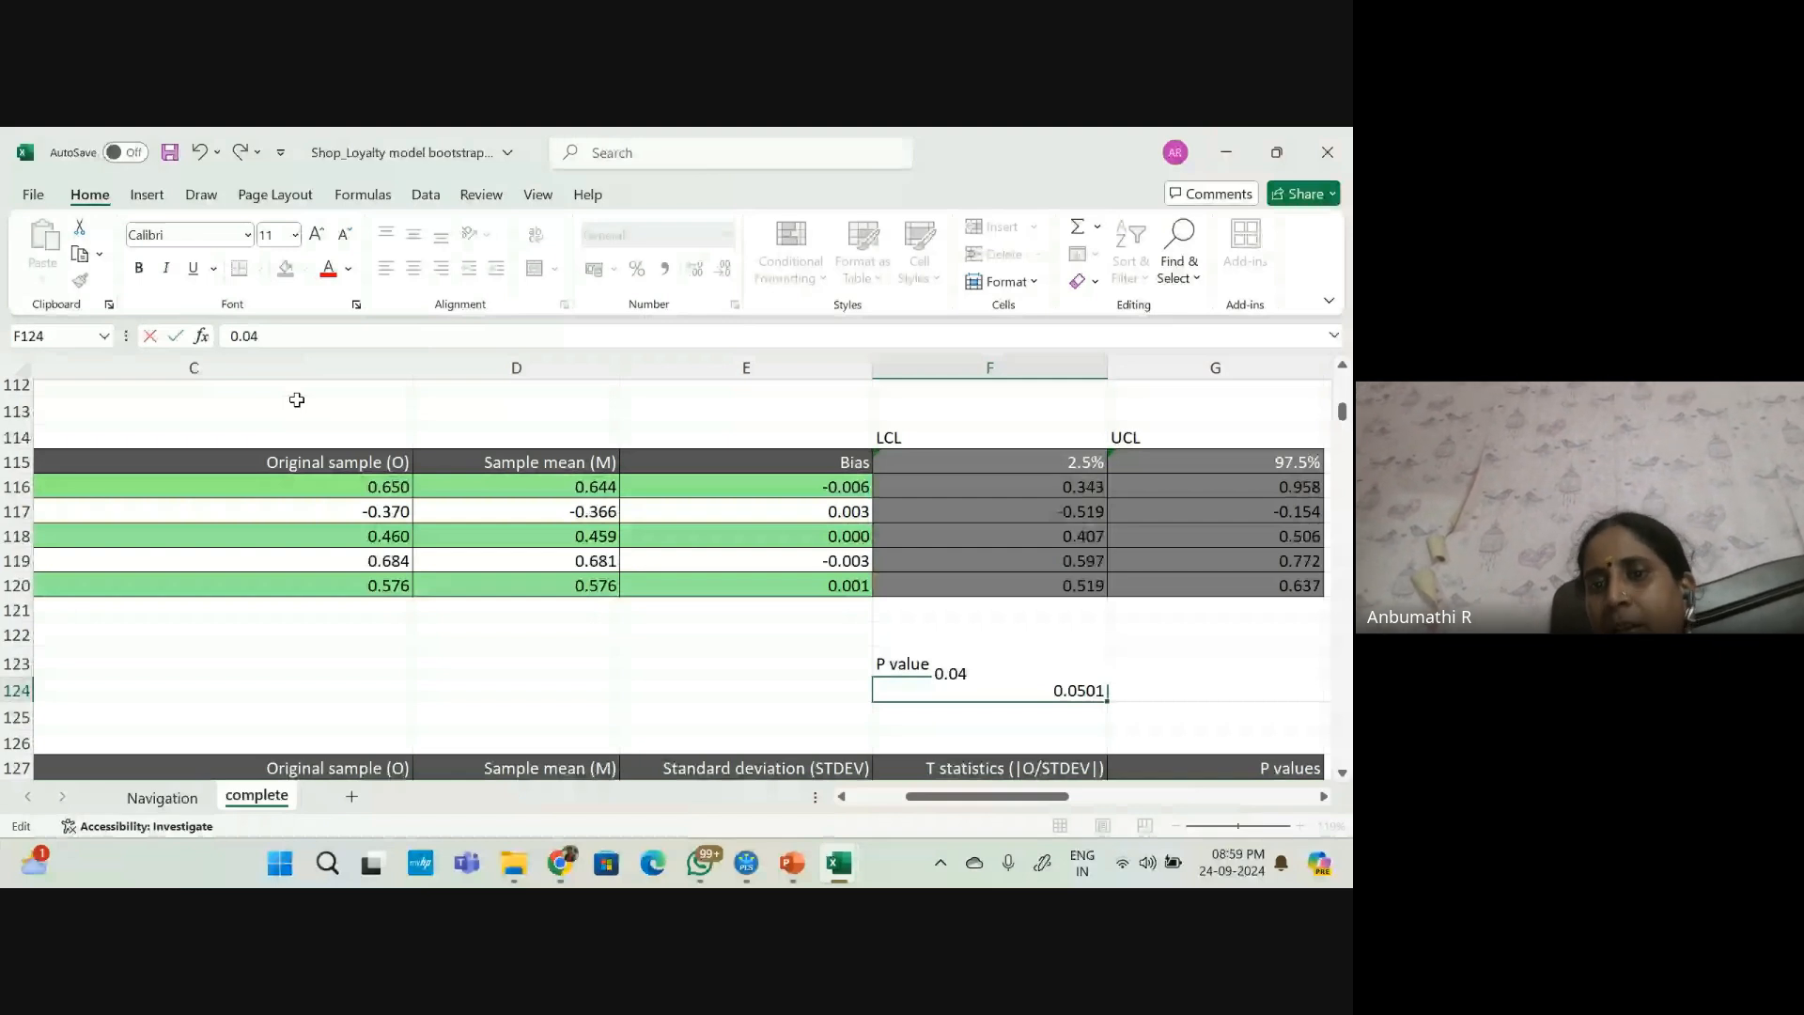
pyautogui.write('86')
pyautogui.click(297, 410)
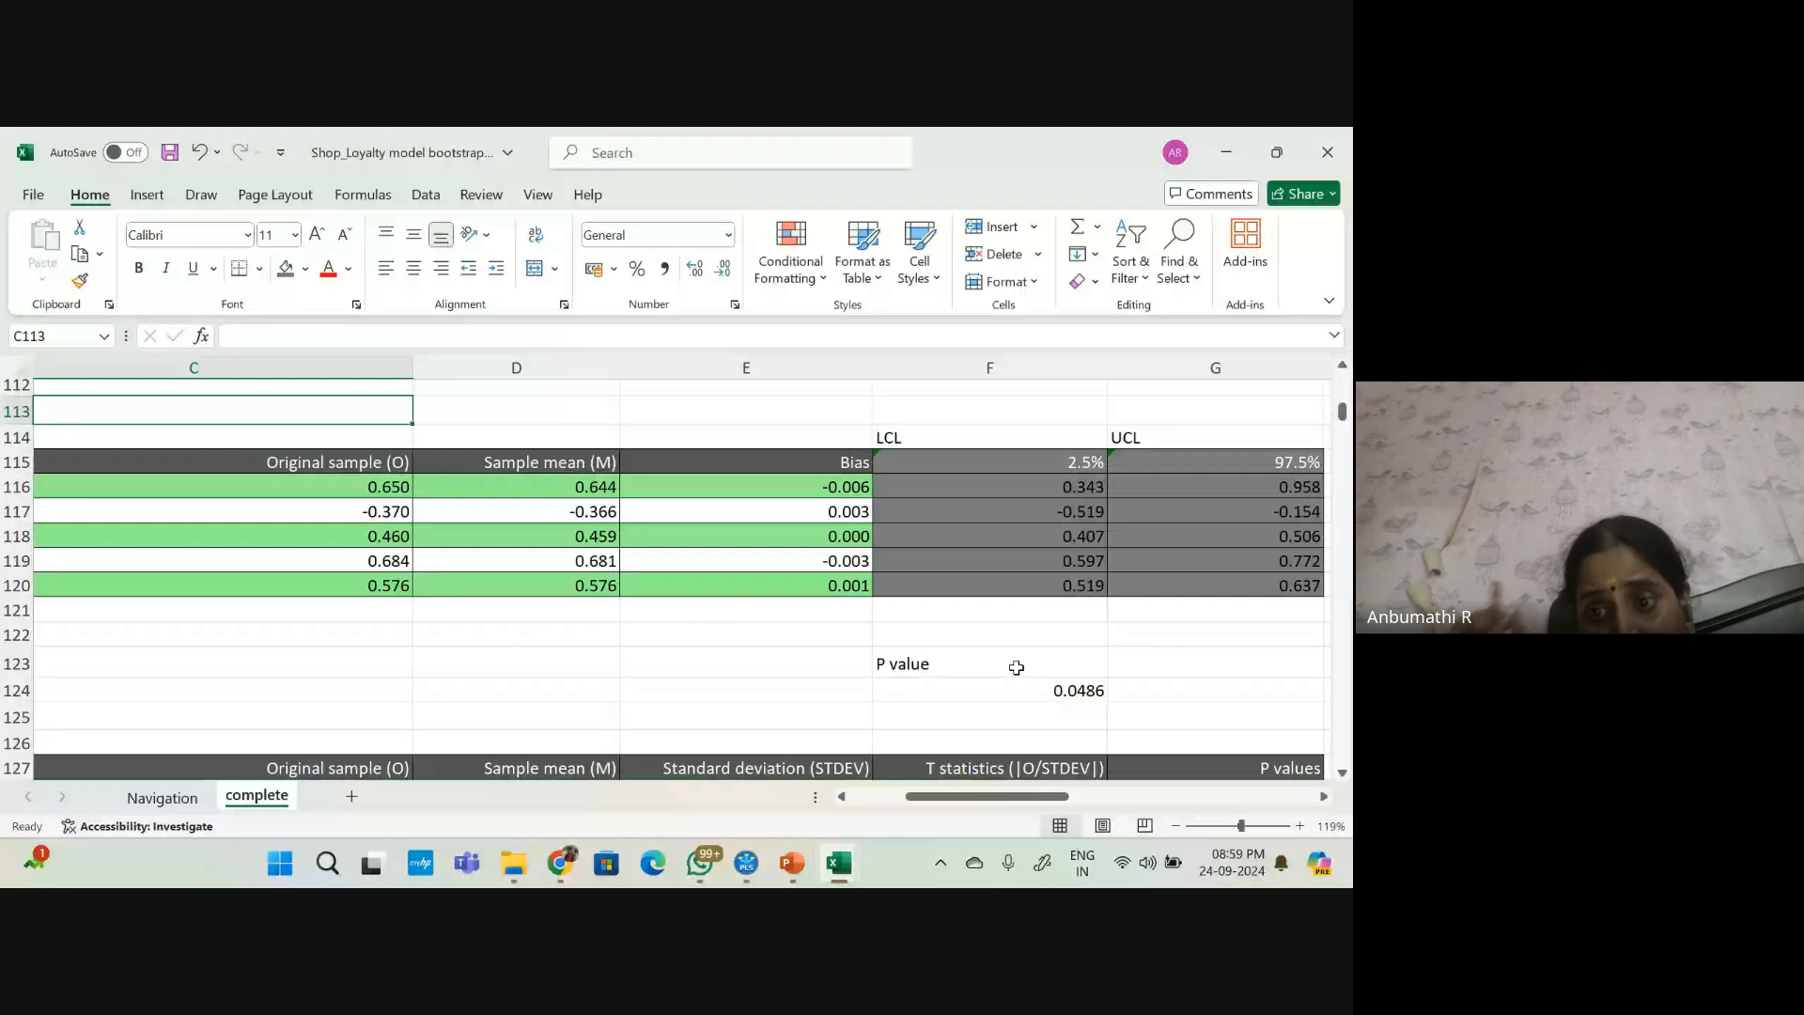
# Compare the example P value in F124 with the LCL and UCL bounds in F116:G117
pyautogui.click(1028, 707)
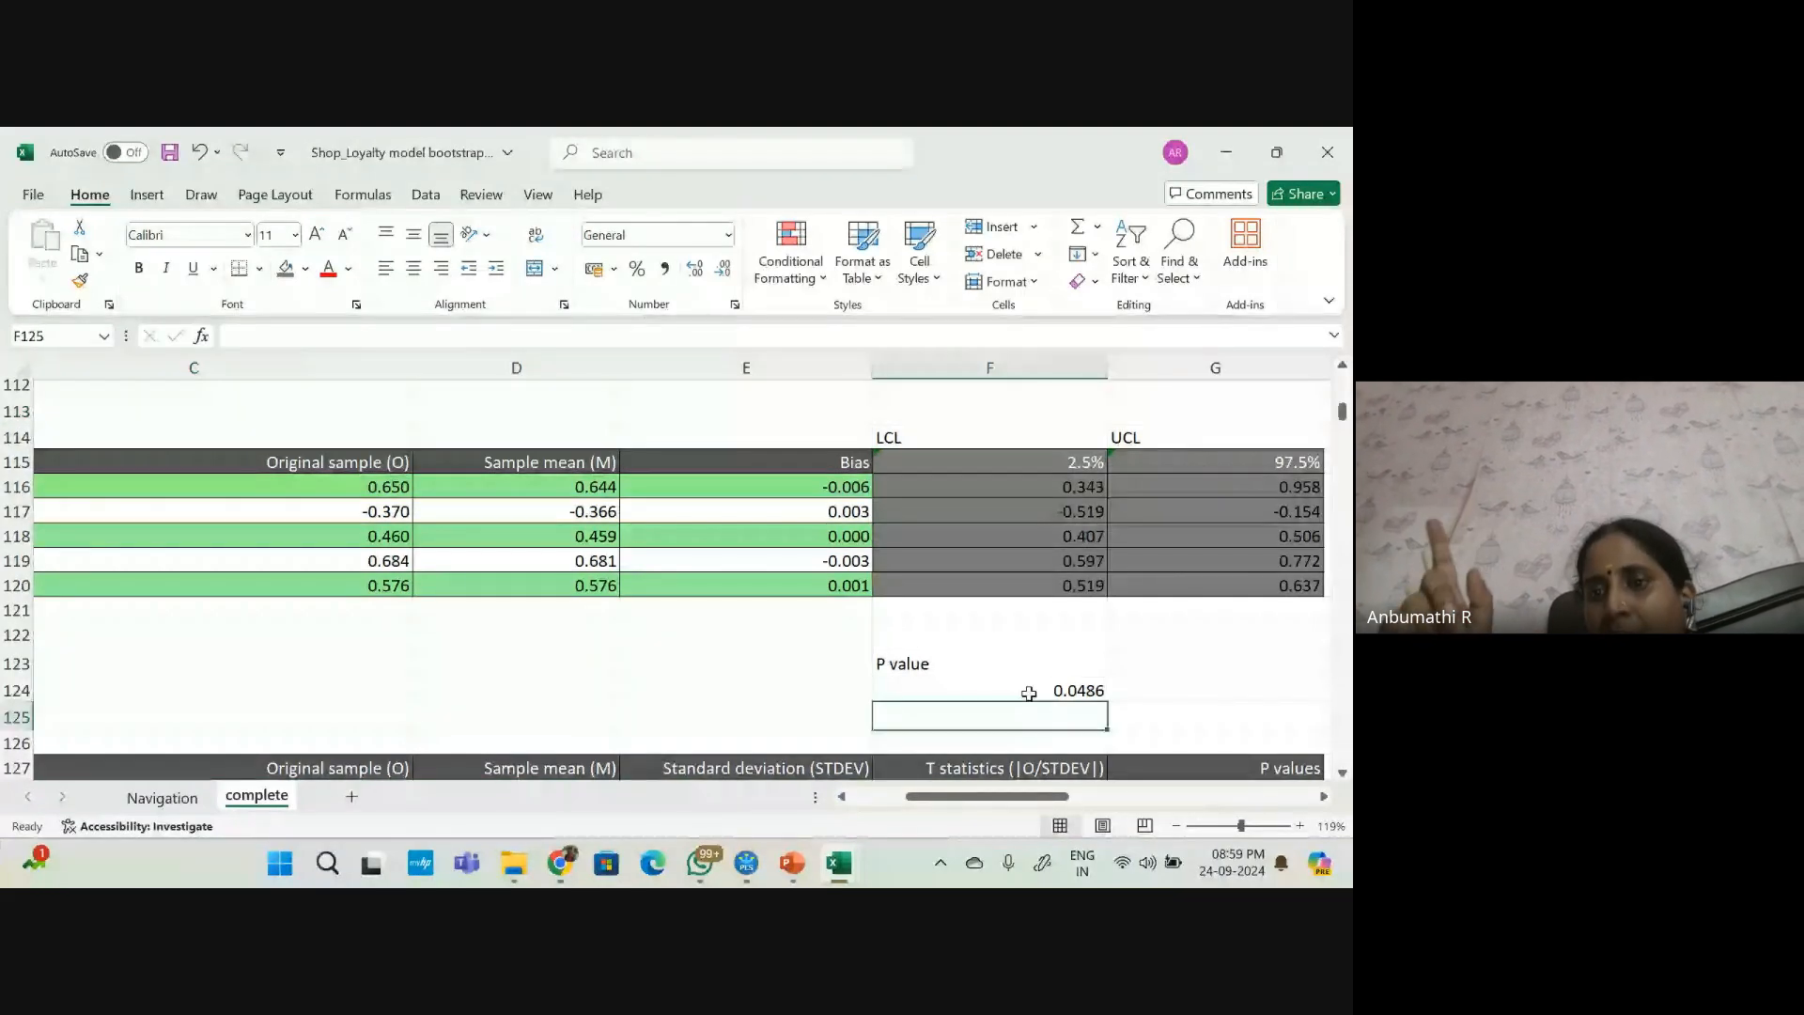
pyautogui.scroll(1, 1028, 693)
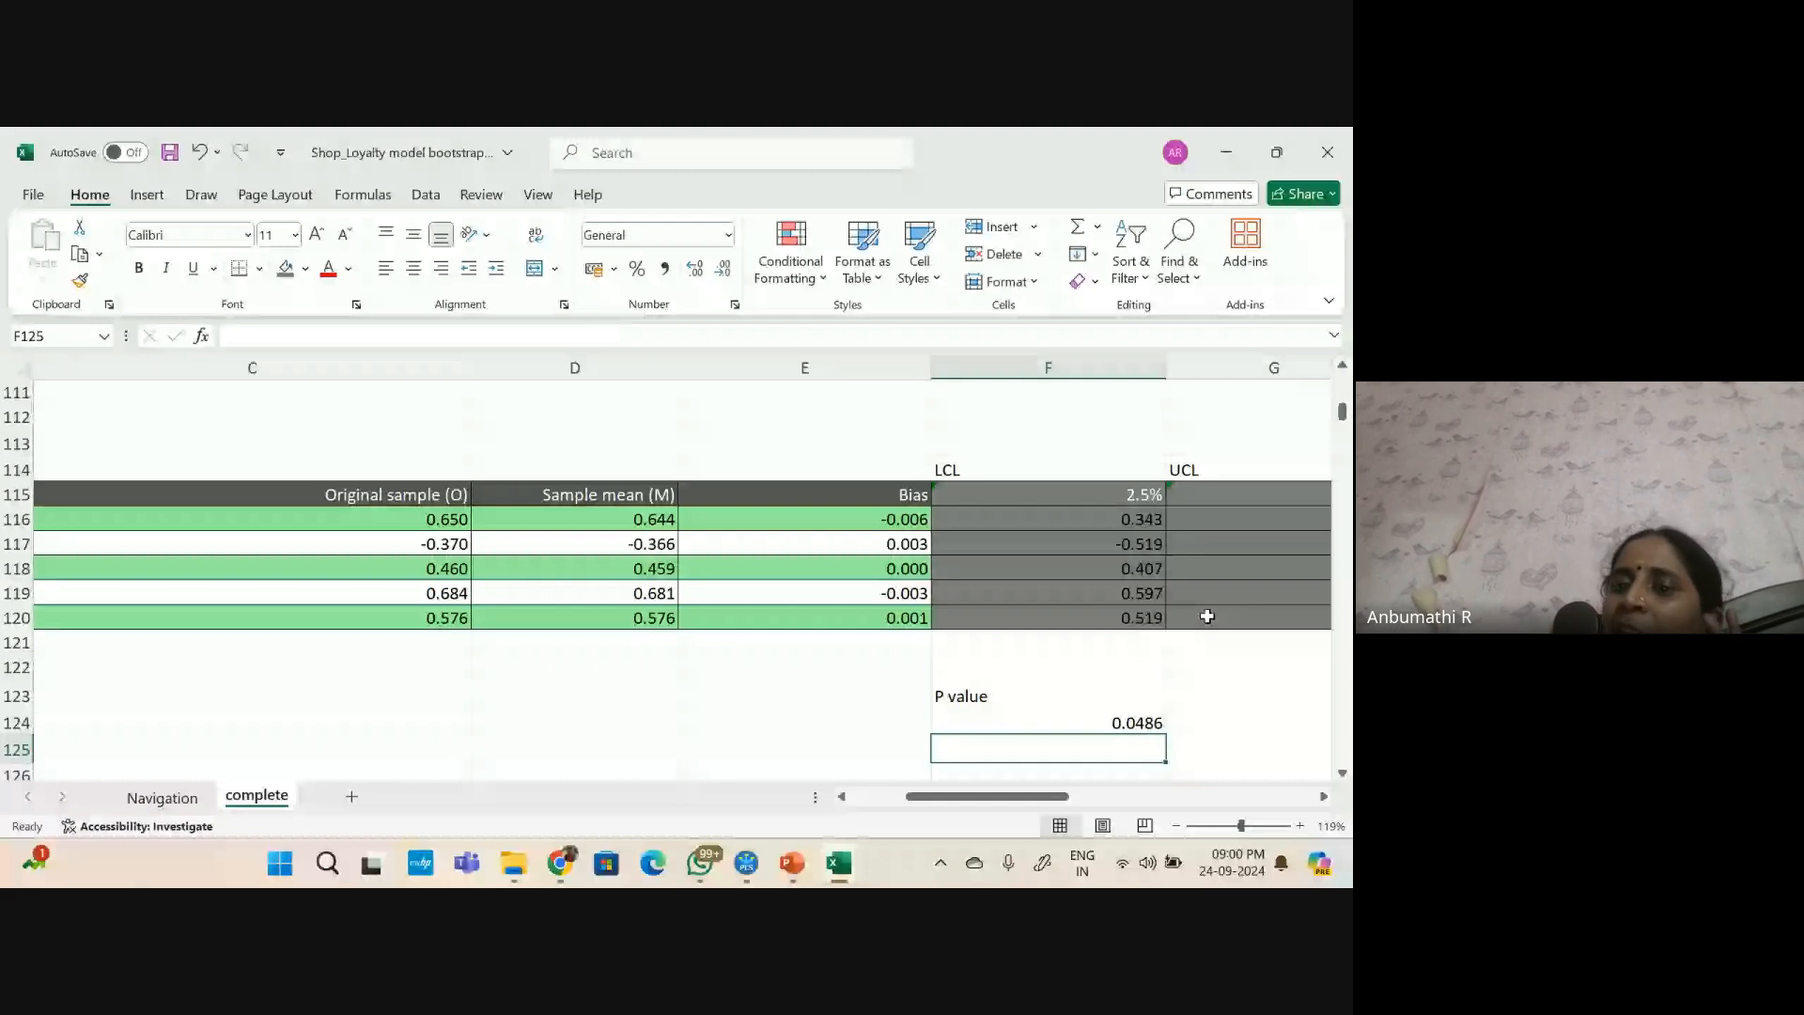
pyautogui.click(1152, 718)
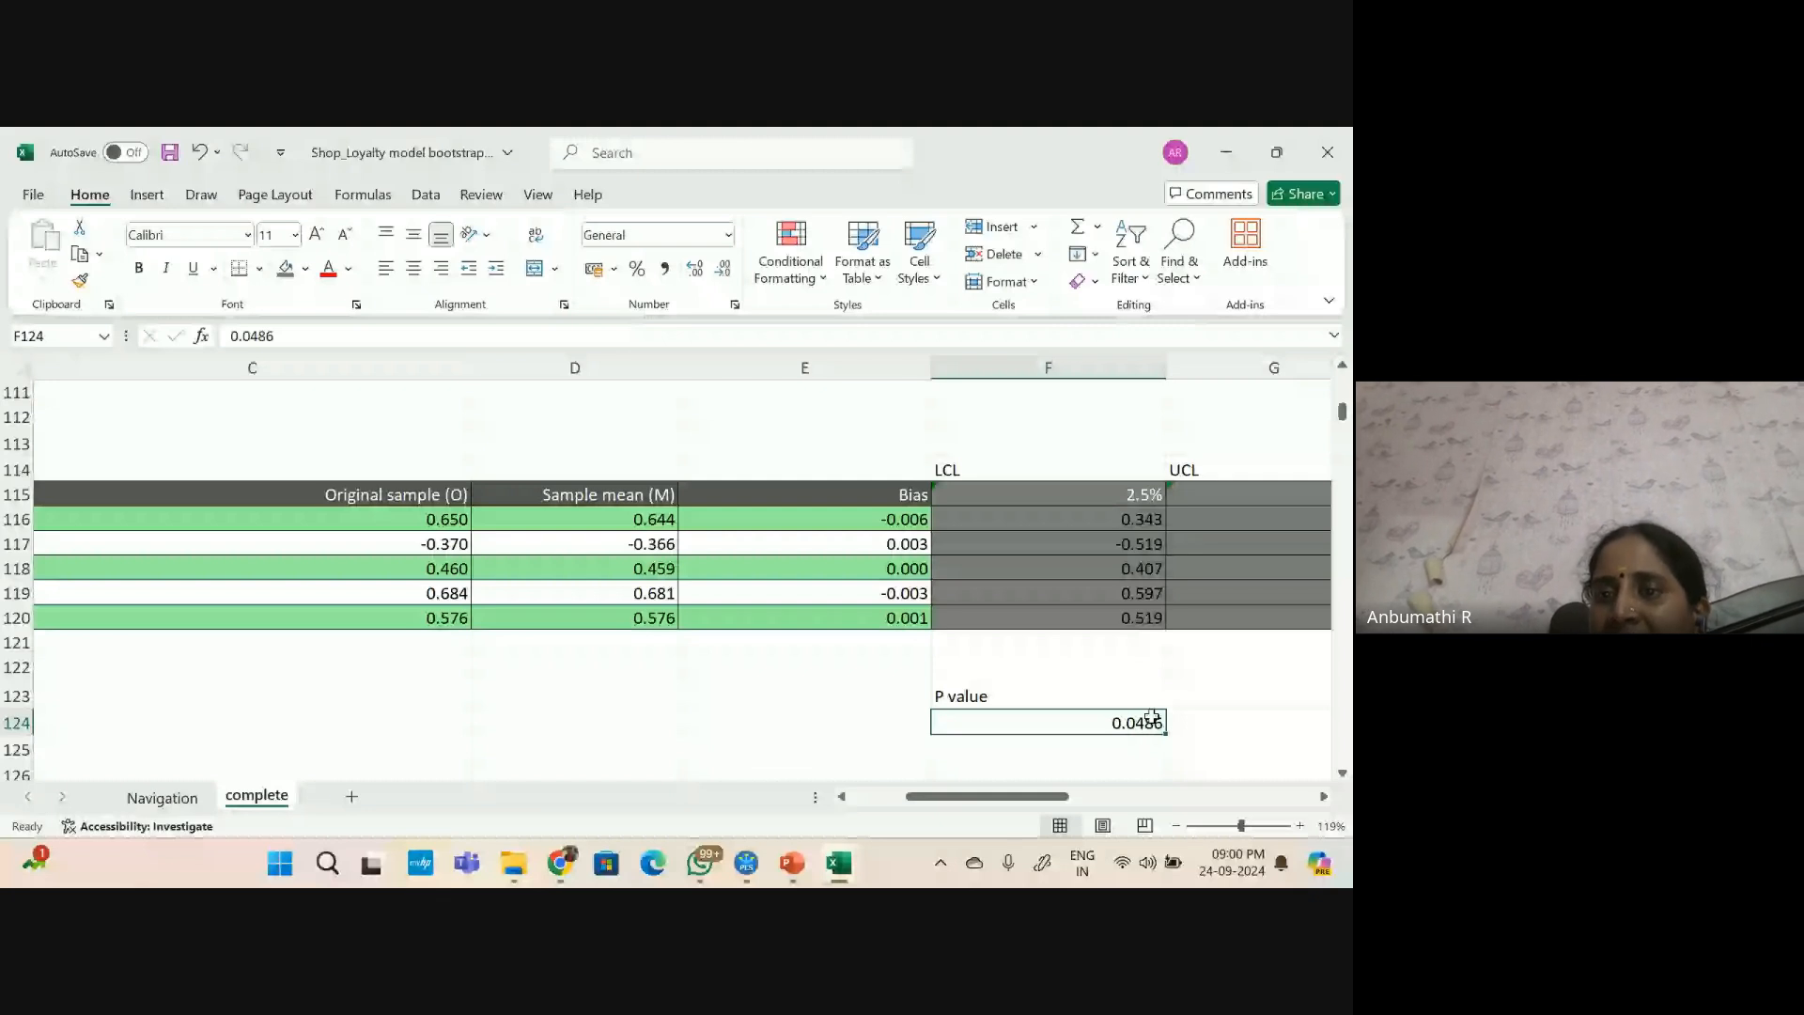
pyautogui.hscroll(2, 1152, 716)
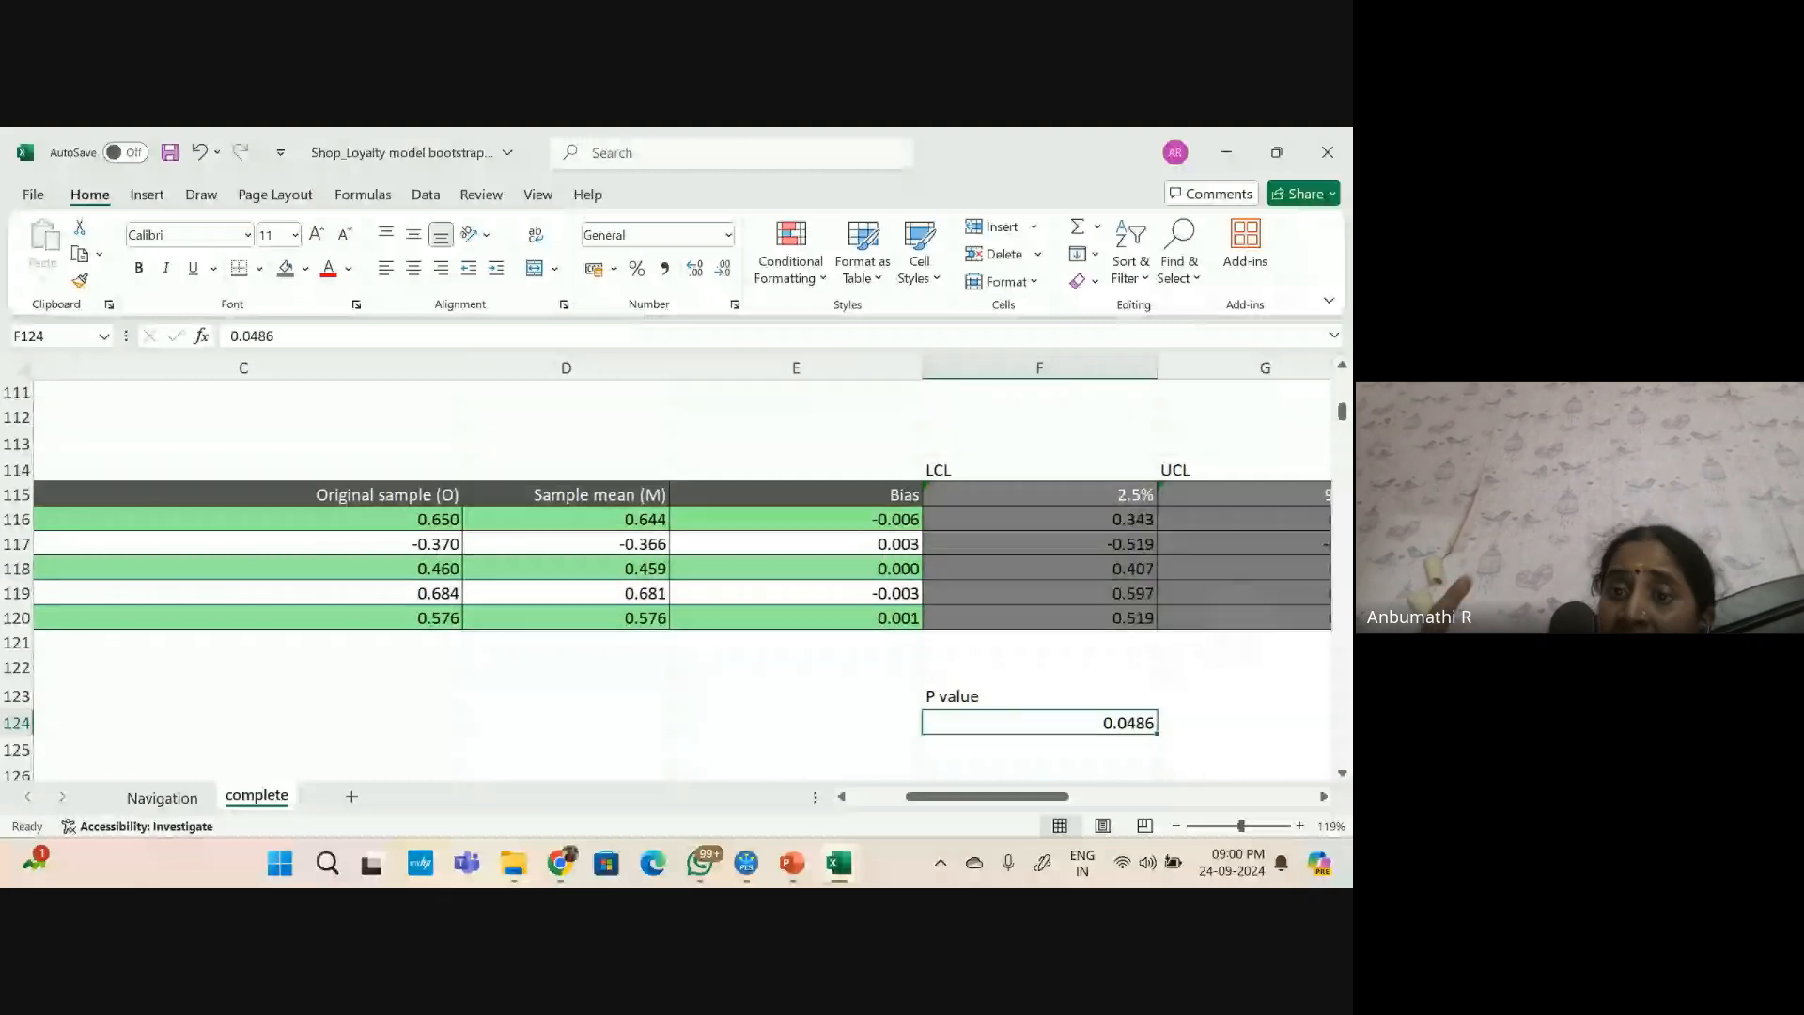
pyautogui.hscroll(-2, 1151, 567)
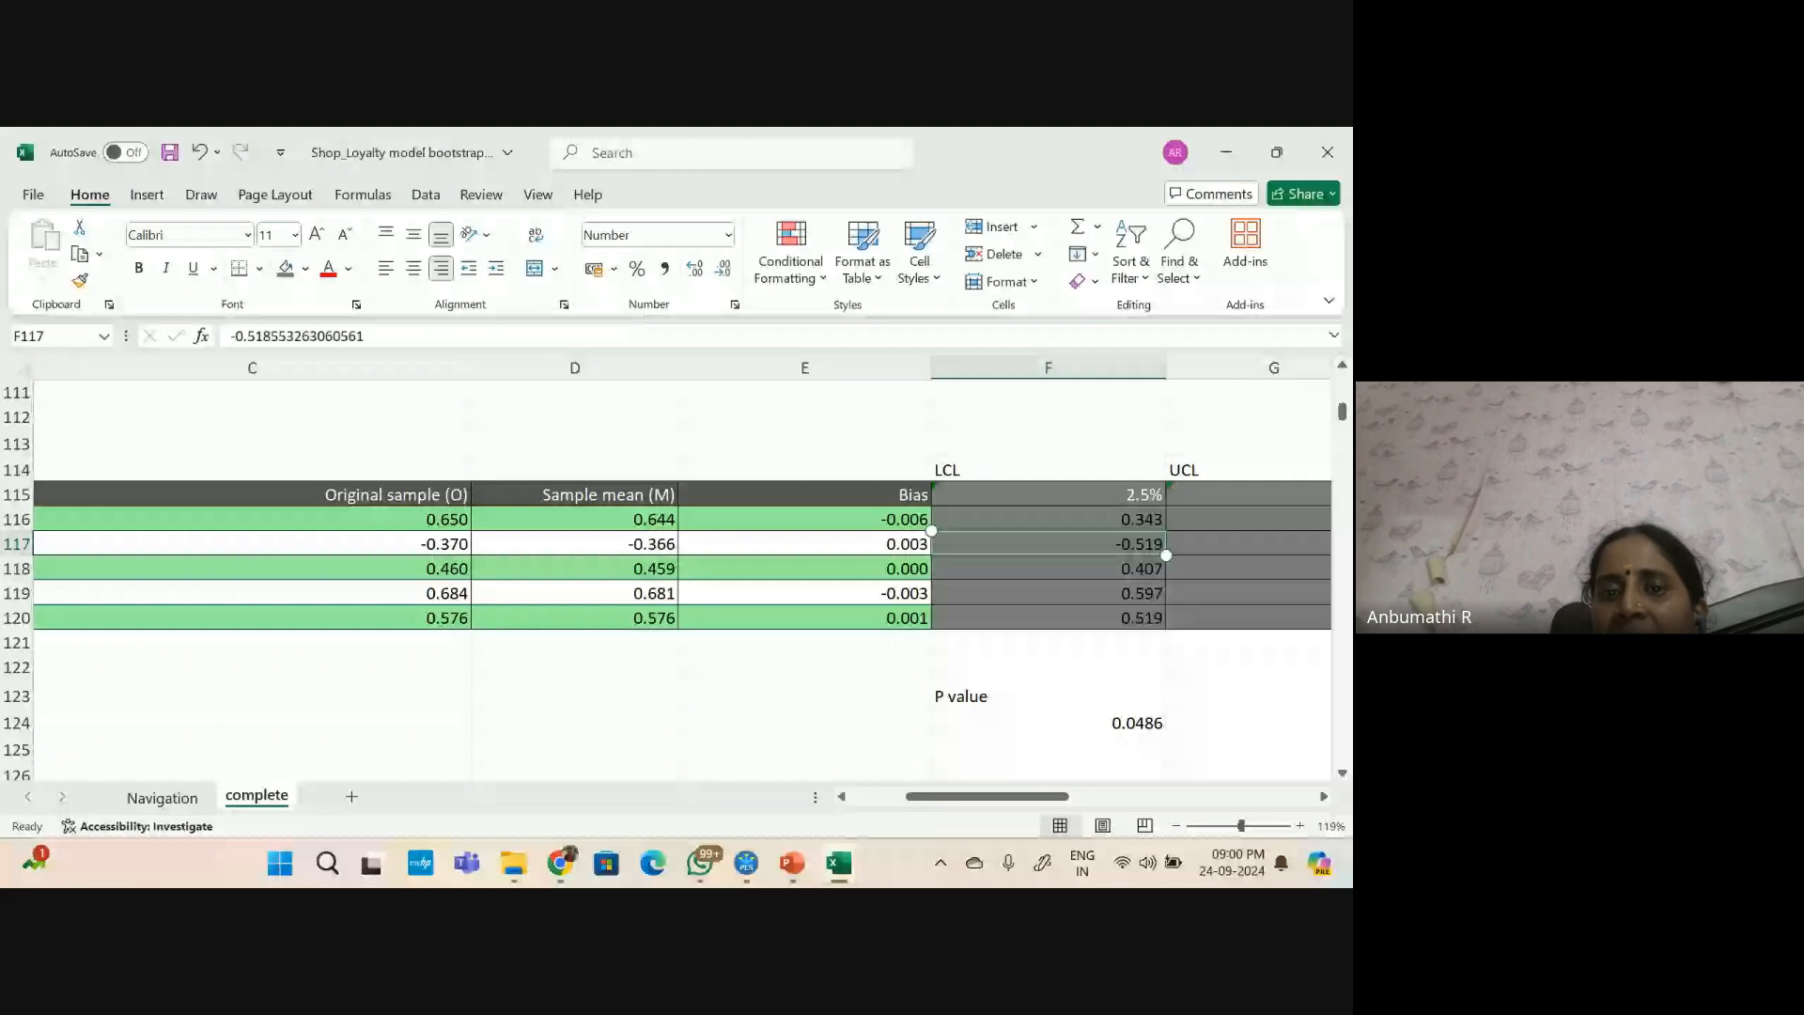
pyautogui.click(1248, 544)
pyautogui.hscroll(3, 683, 580)
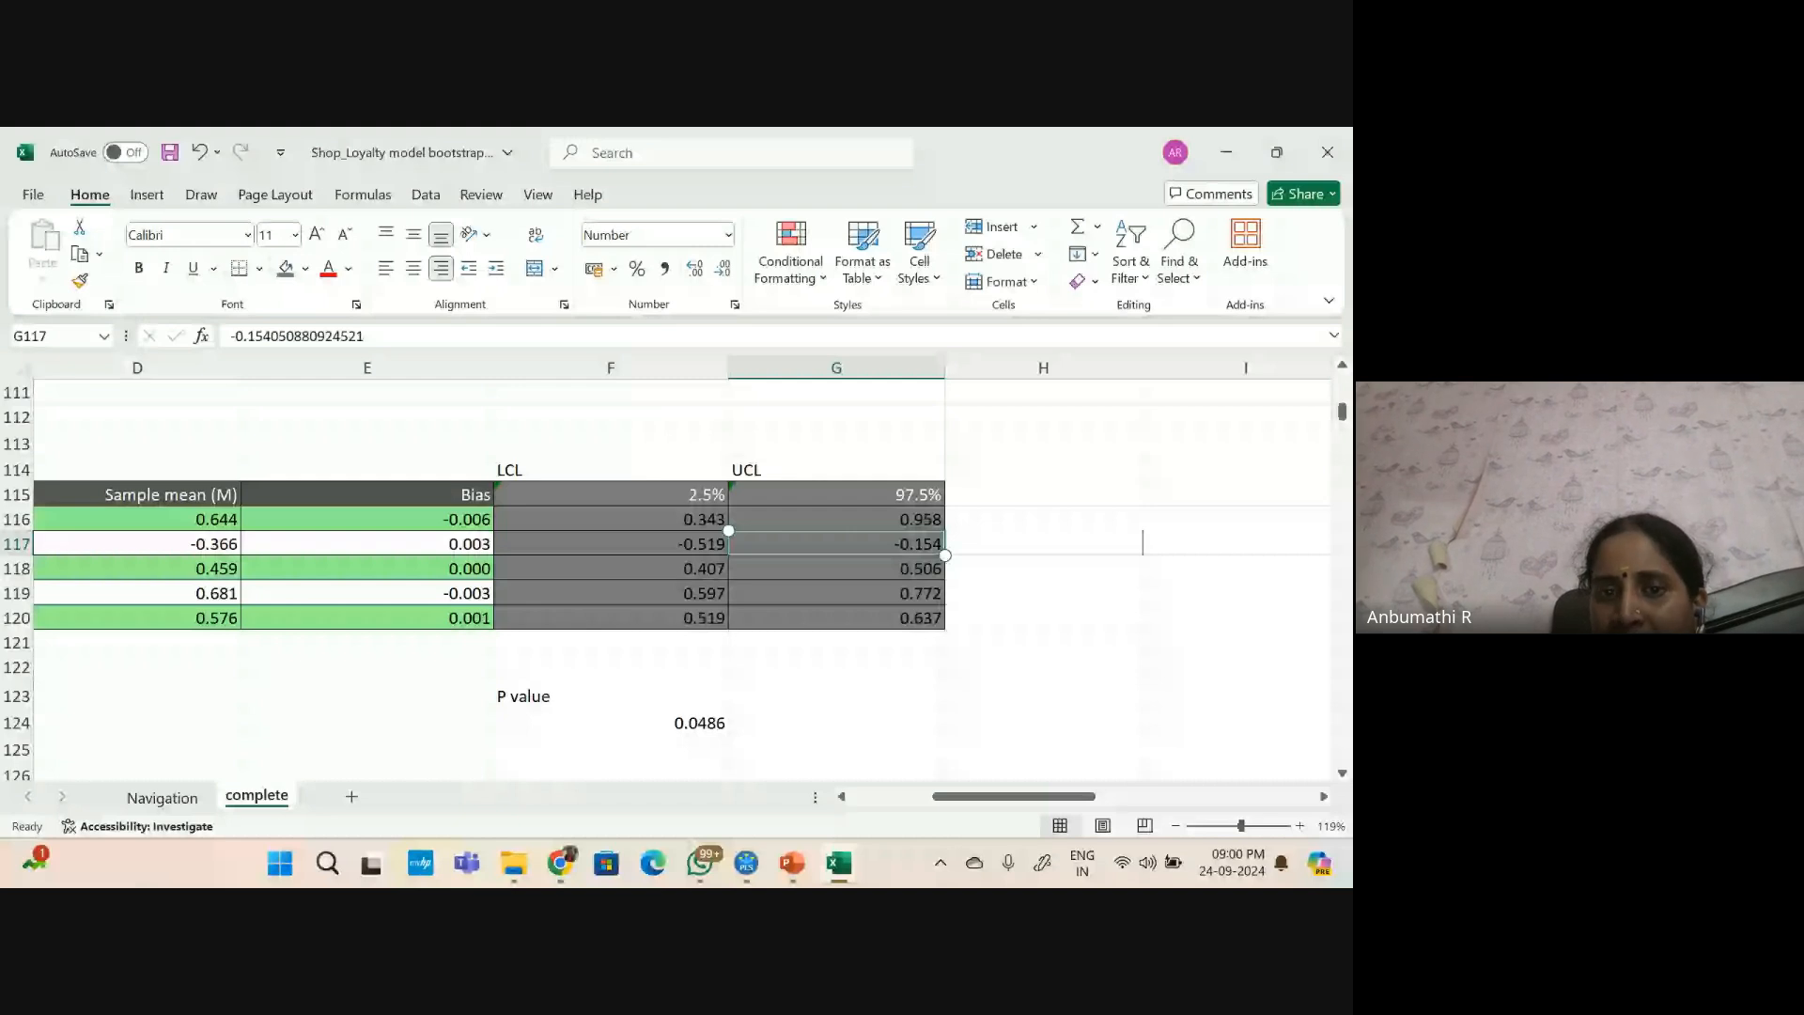
pyautogui.moveTo(676, 519); pyautogui.dragTo(765, 517)
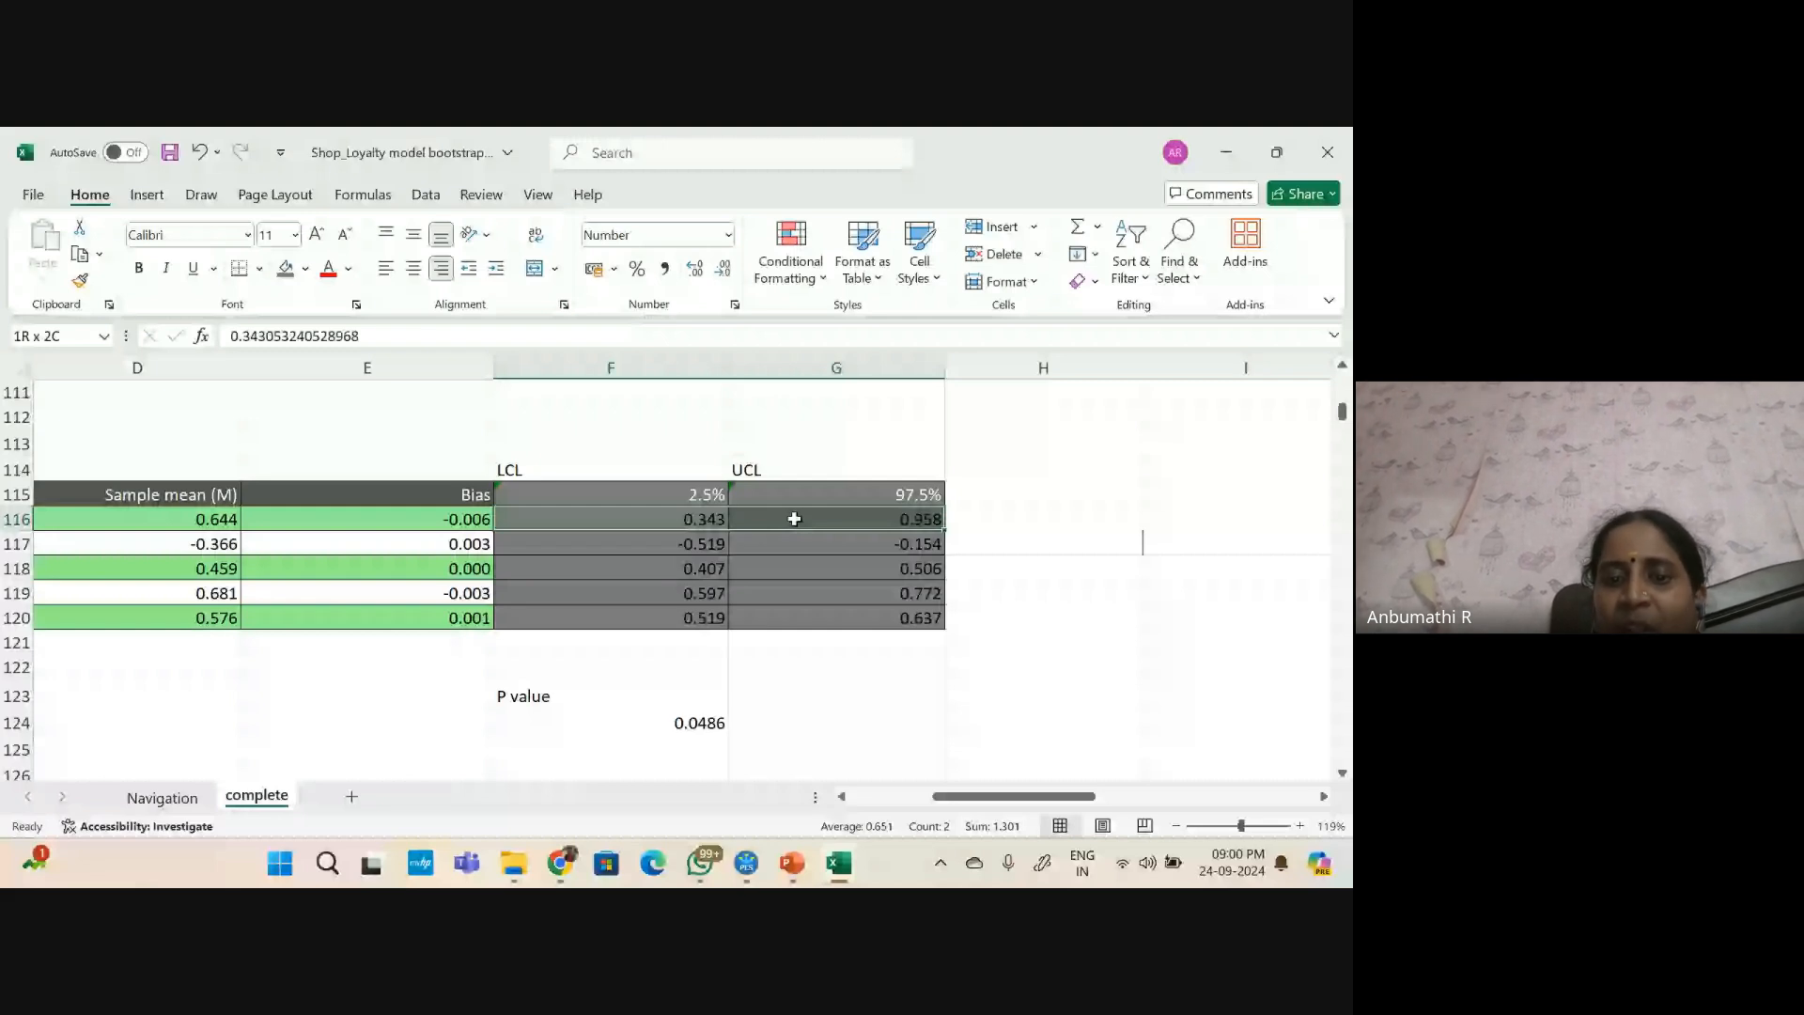
pyautogui.moveTo(658, 543); pyautogui.dragTo(794, 543)
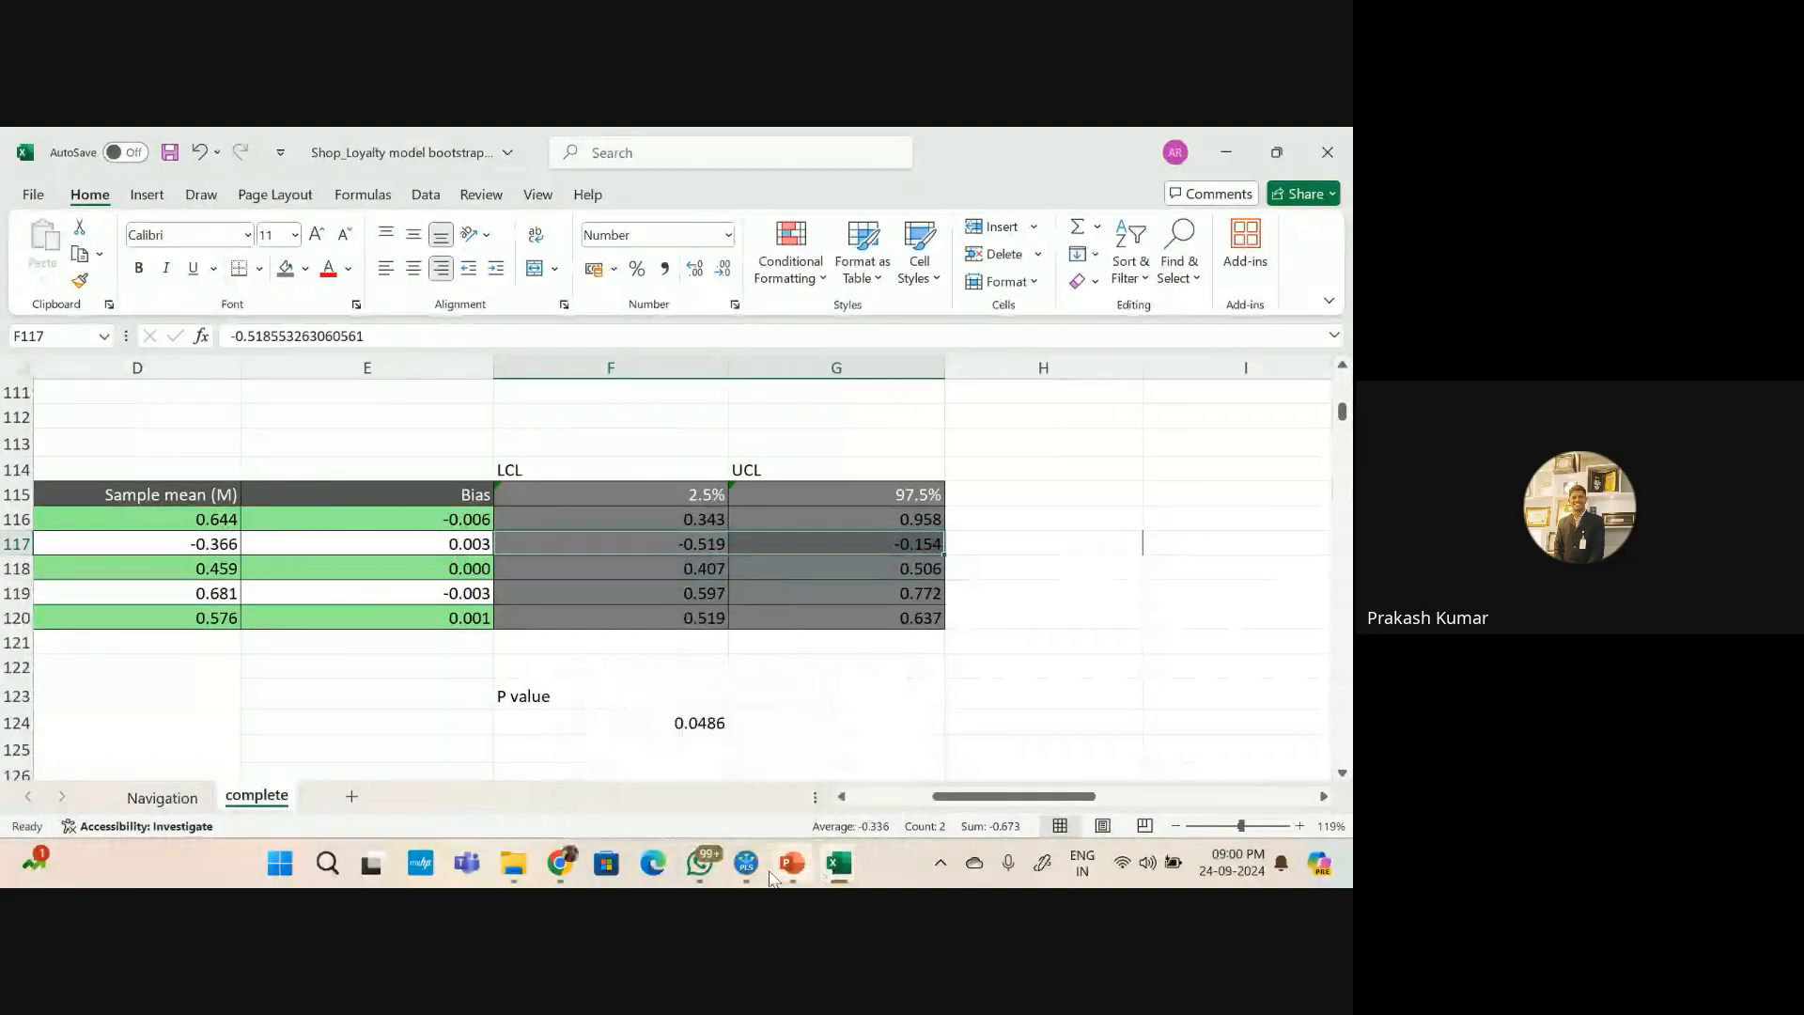
# Switch to the Google Meet call and change the presented window to the Structural Equation Modeling presentation
pyautogui.moveTo(581, 868)
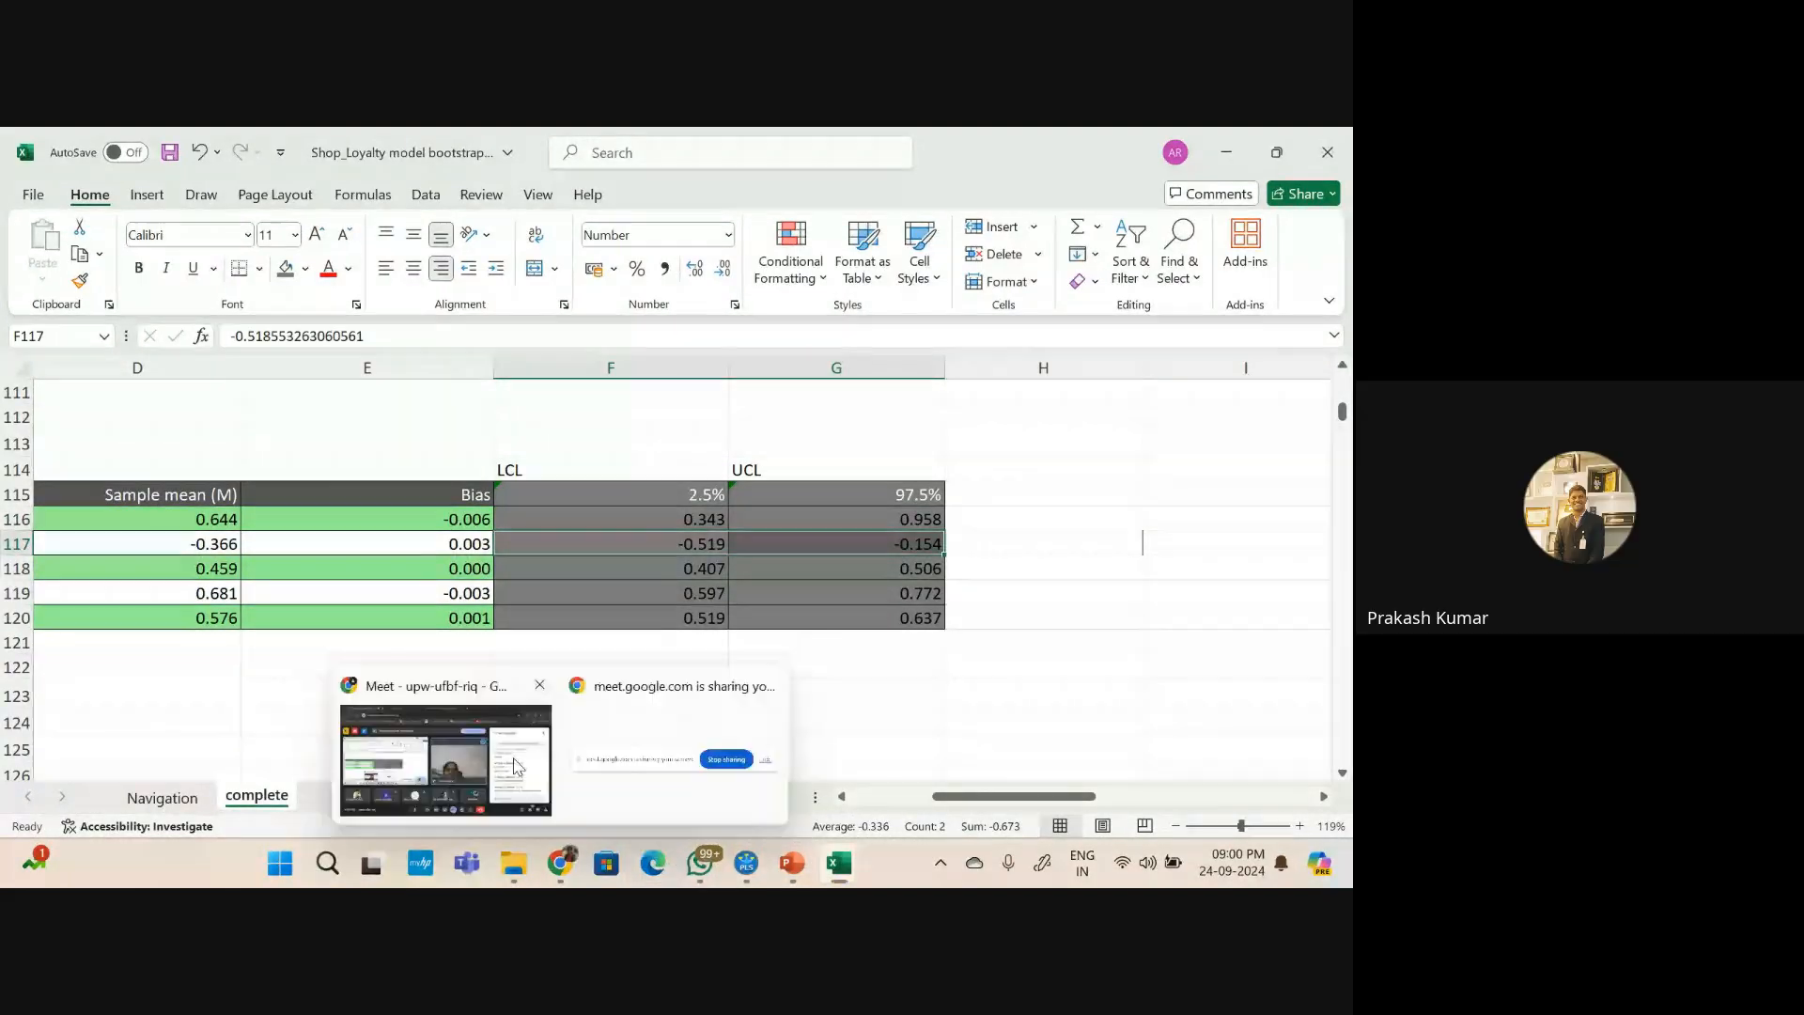
pyautogui.click(512, 761)
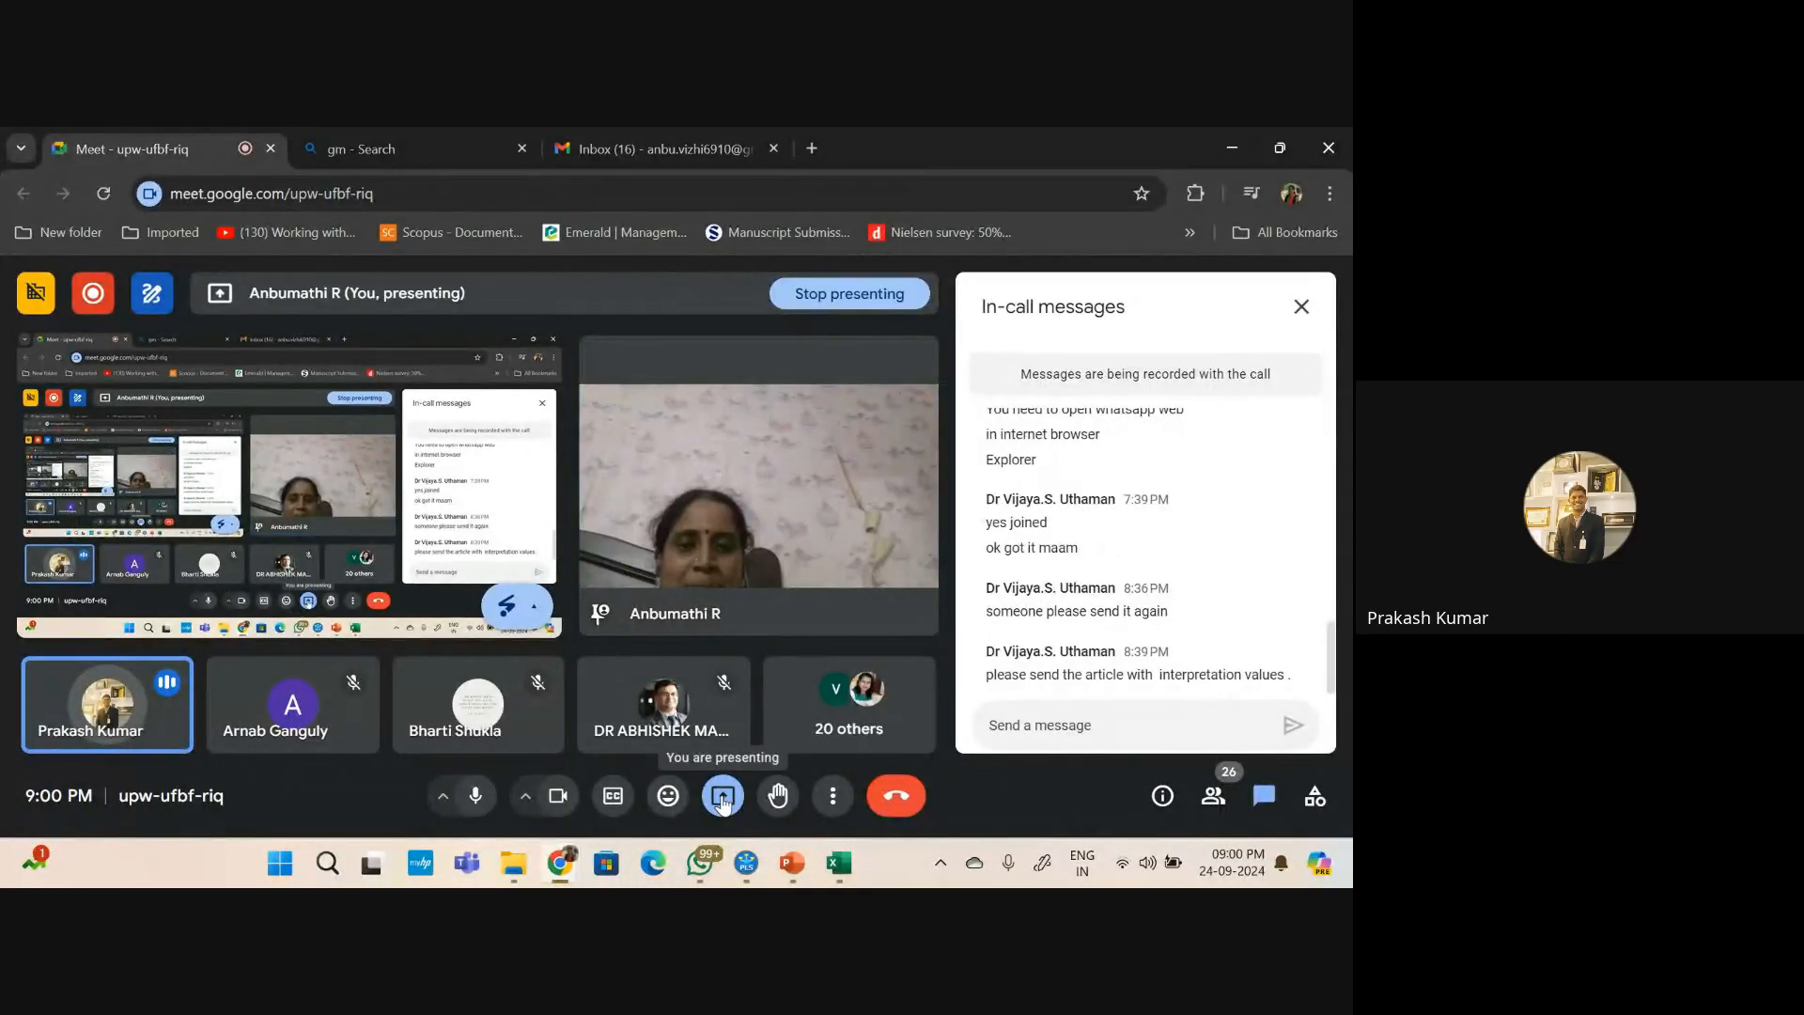
pyautogui.click(723, 800)
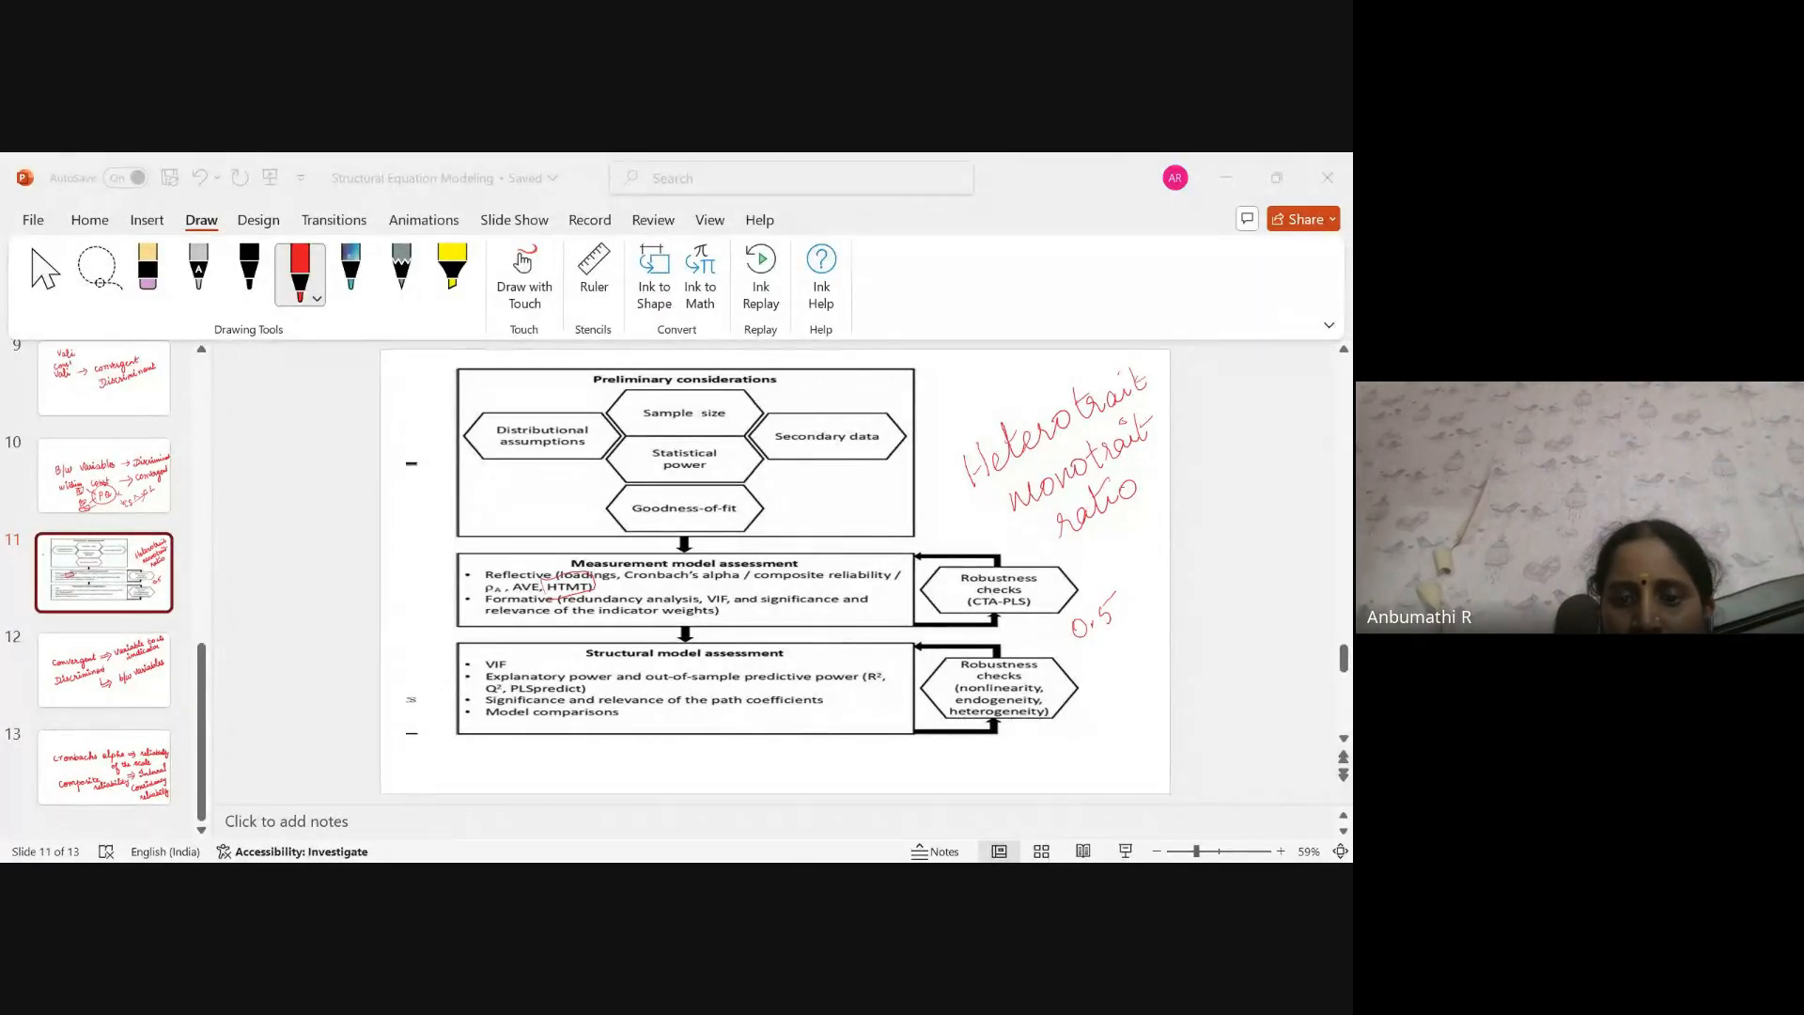
# Add a new slide after slide 13 and handwrite UCL with +ve and LCL with -ve in red ink
pyautogui.click(119, 797)
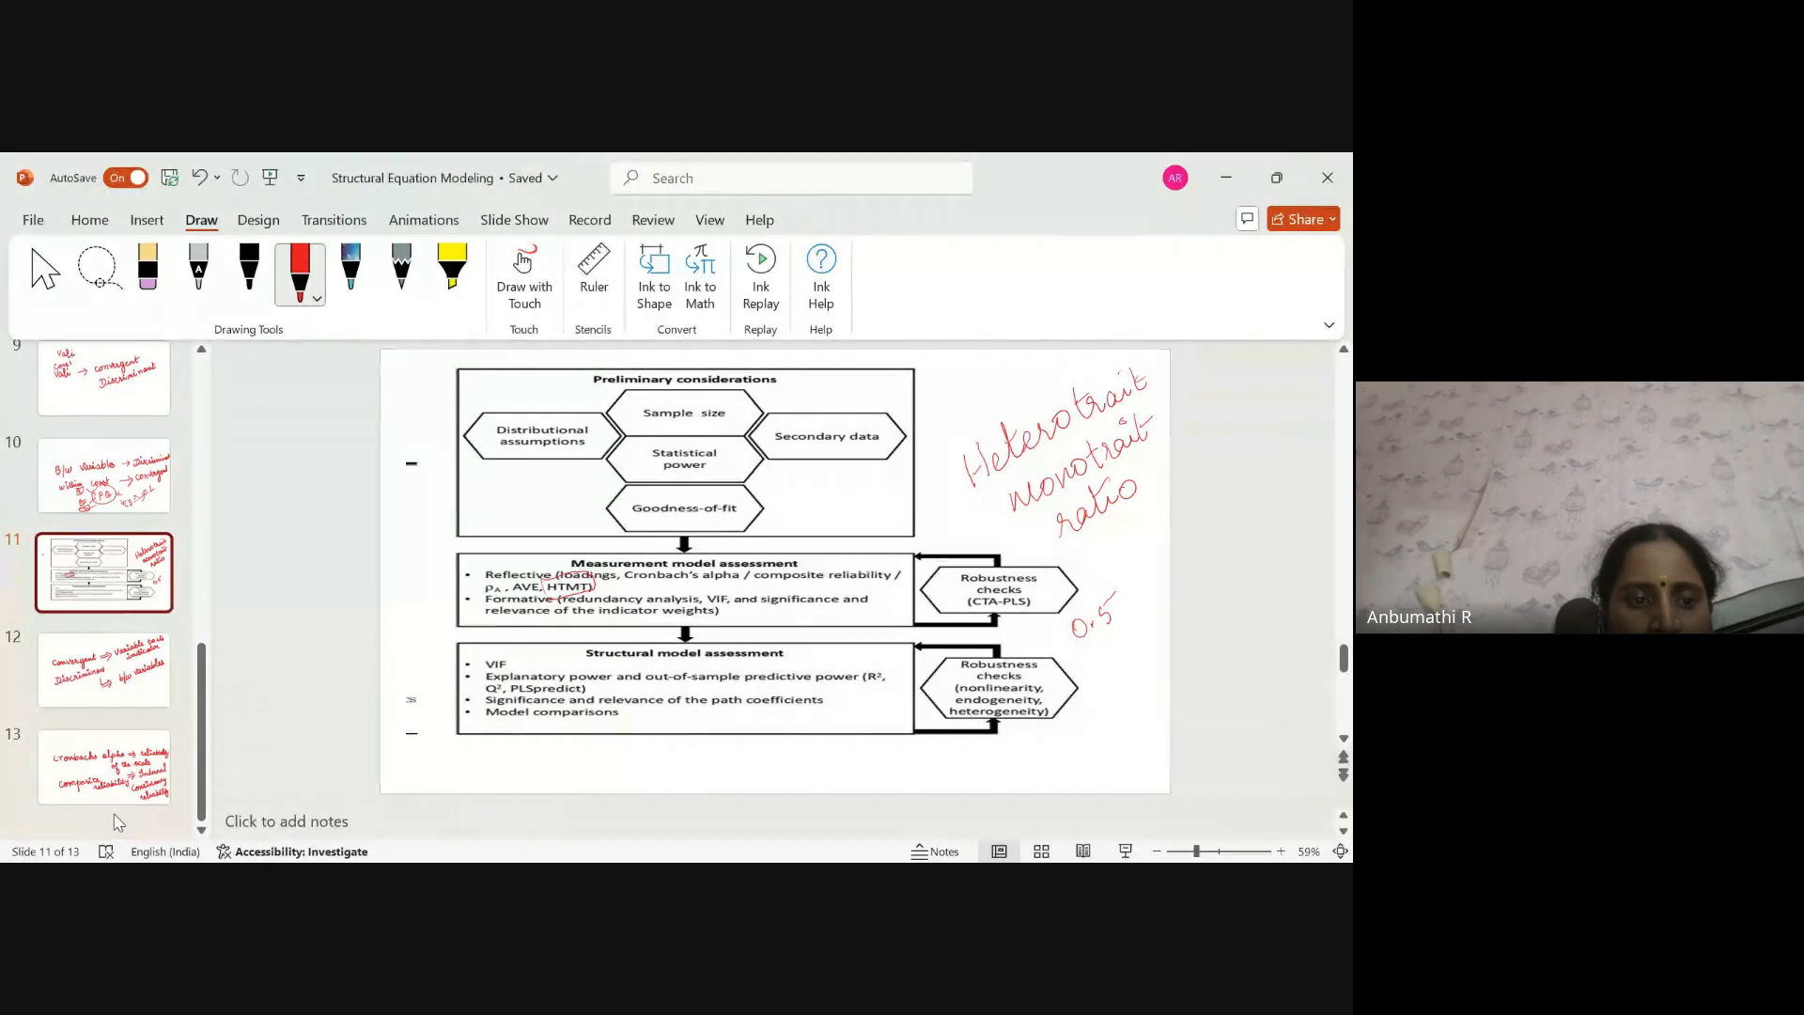
pyautogui.press('Return')
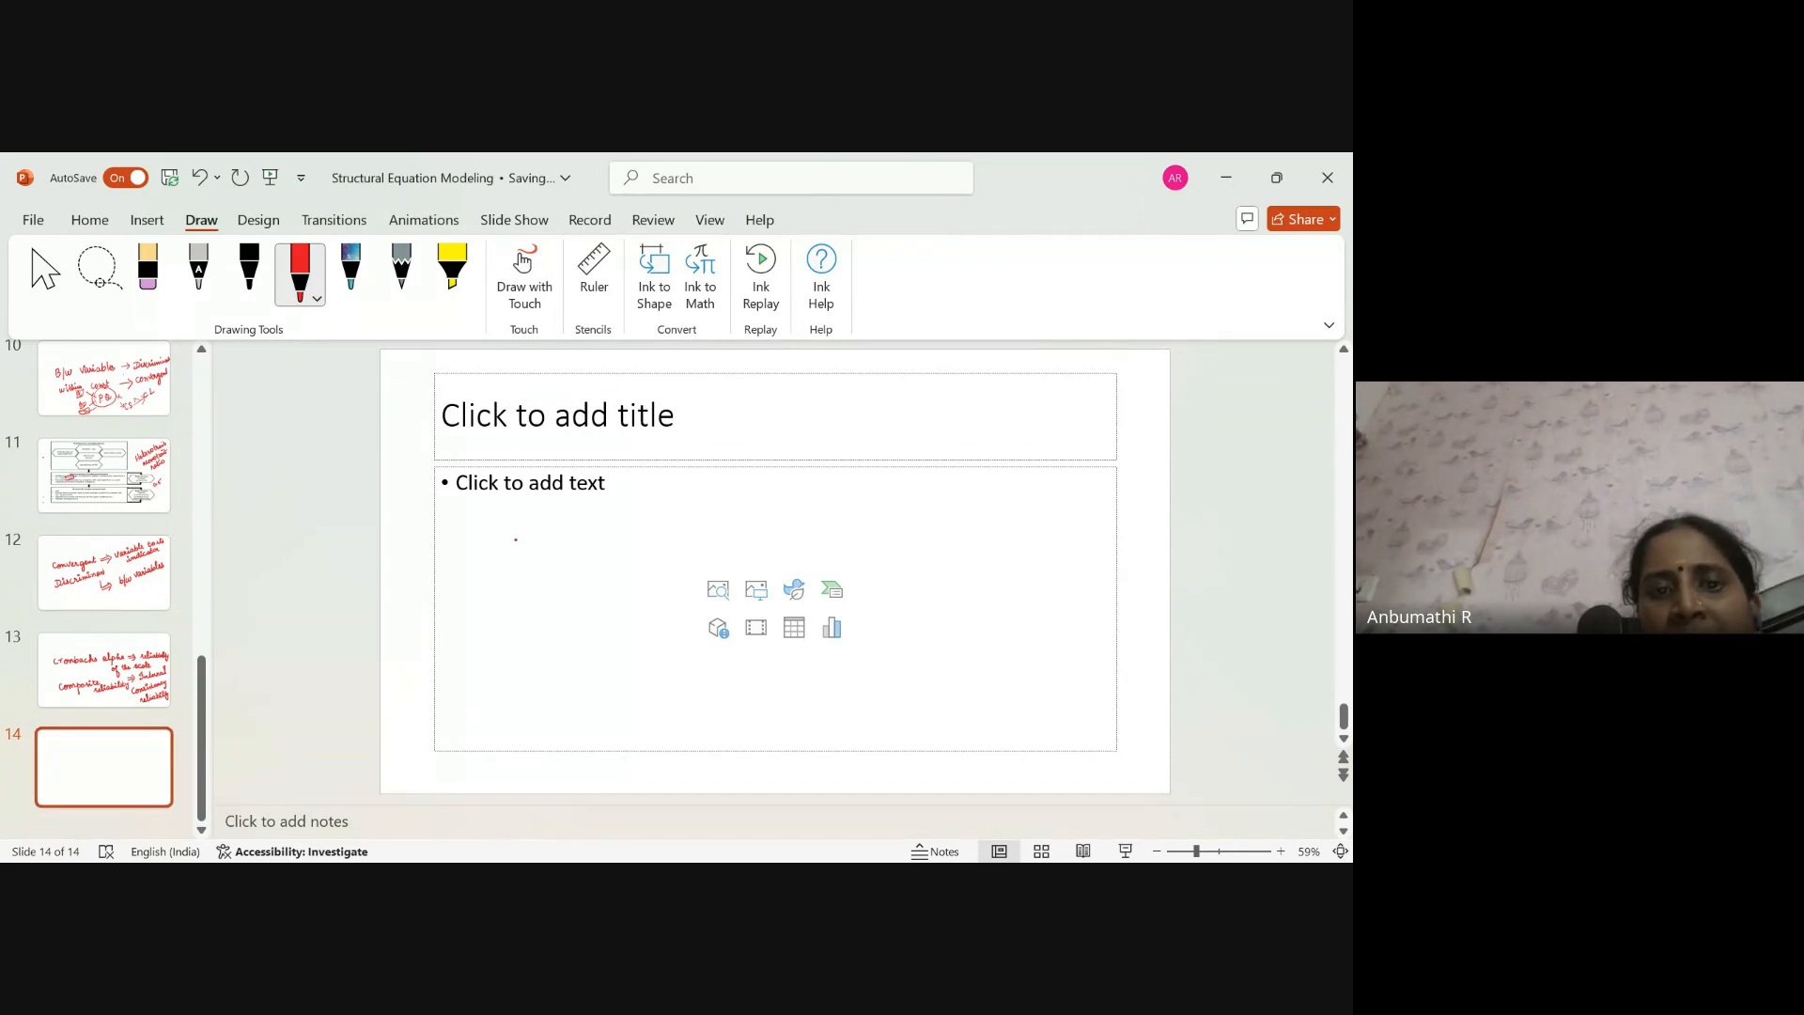
pyautogui.moveTo(510, 531)
pyautogui.mouseDown()
pyautogui.moveTo(549, 547)
pyautogui.moveTo(647, 529)
pyautogui.moveTo(684, 496)
pyautogui.moveTo(707, 506)
pyautogui.mouseUp()
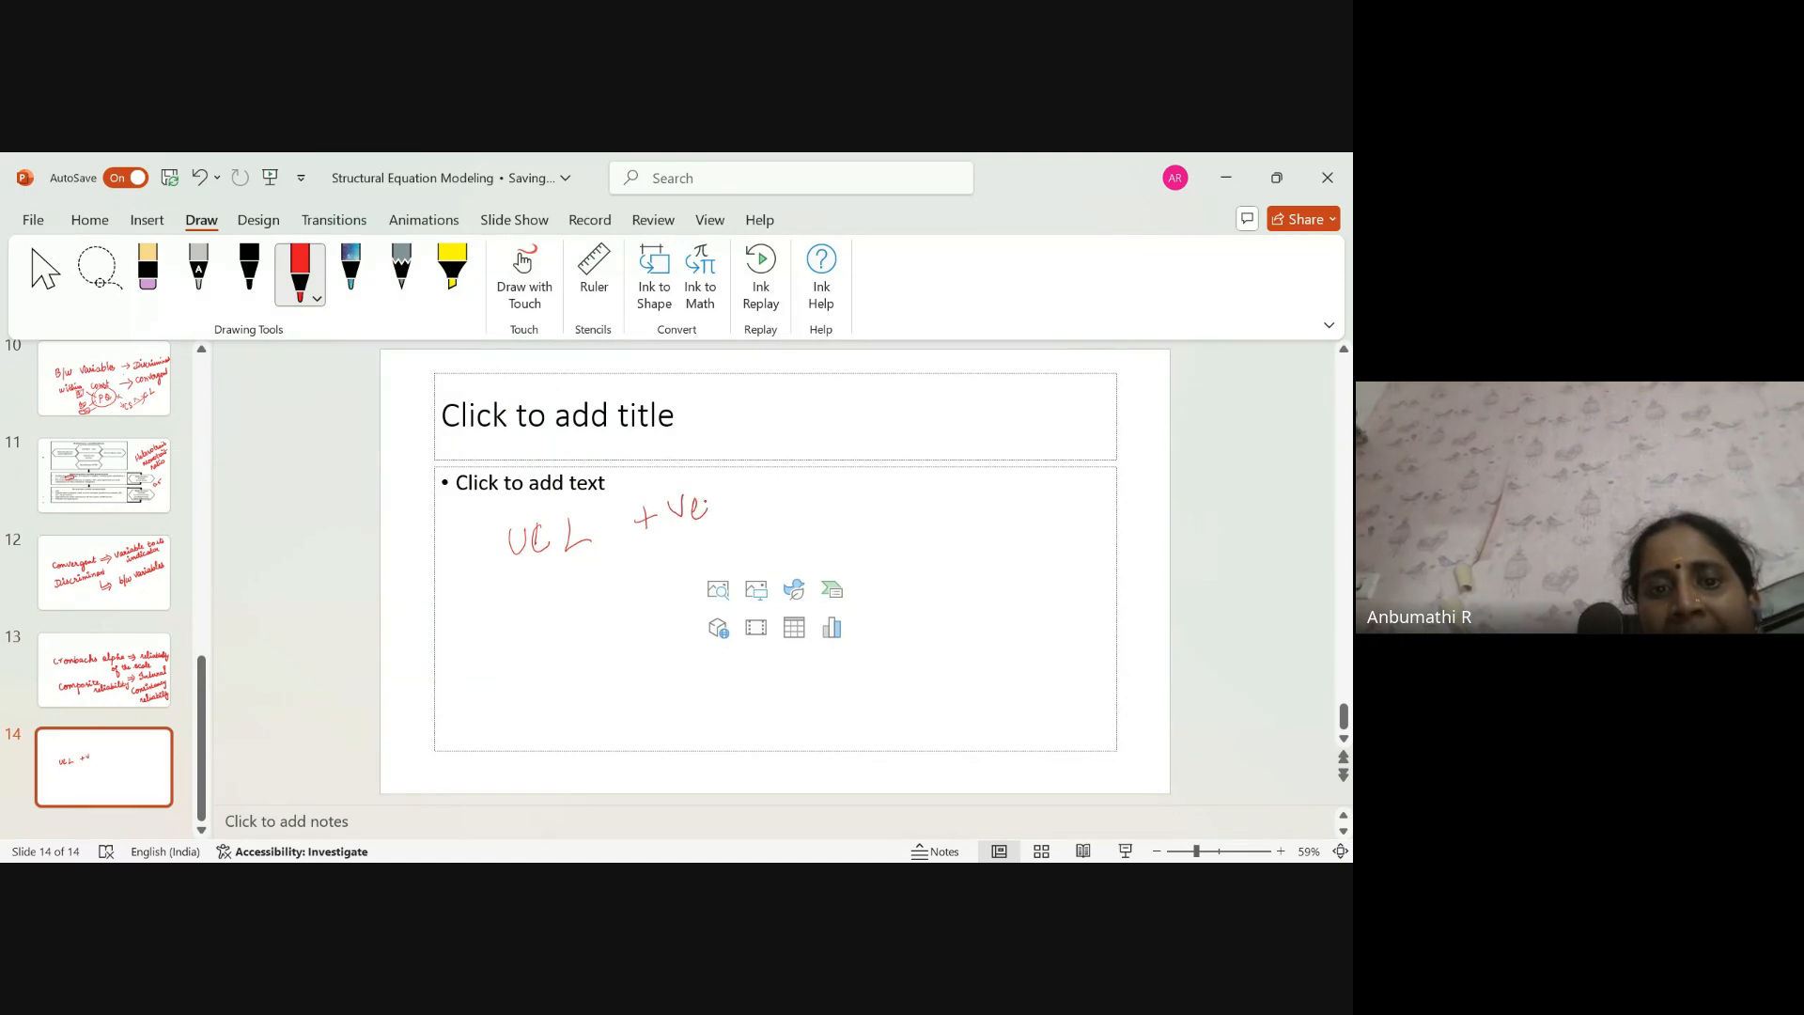
pyautogui.moveTo(536, 633)
pyautogui.mouseDown()
pyautogui.moveTo(575, 653)
pyautogui.moveTo(620, 625)
pyautogui.mouseUp()
pyautogui.moveTo(681, 592)
pyautogui.mouseDown()
pyautogui.moveTo(725, 563)
pyautogui.moveTo(740, 581)
pyautogui.mouseUp()
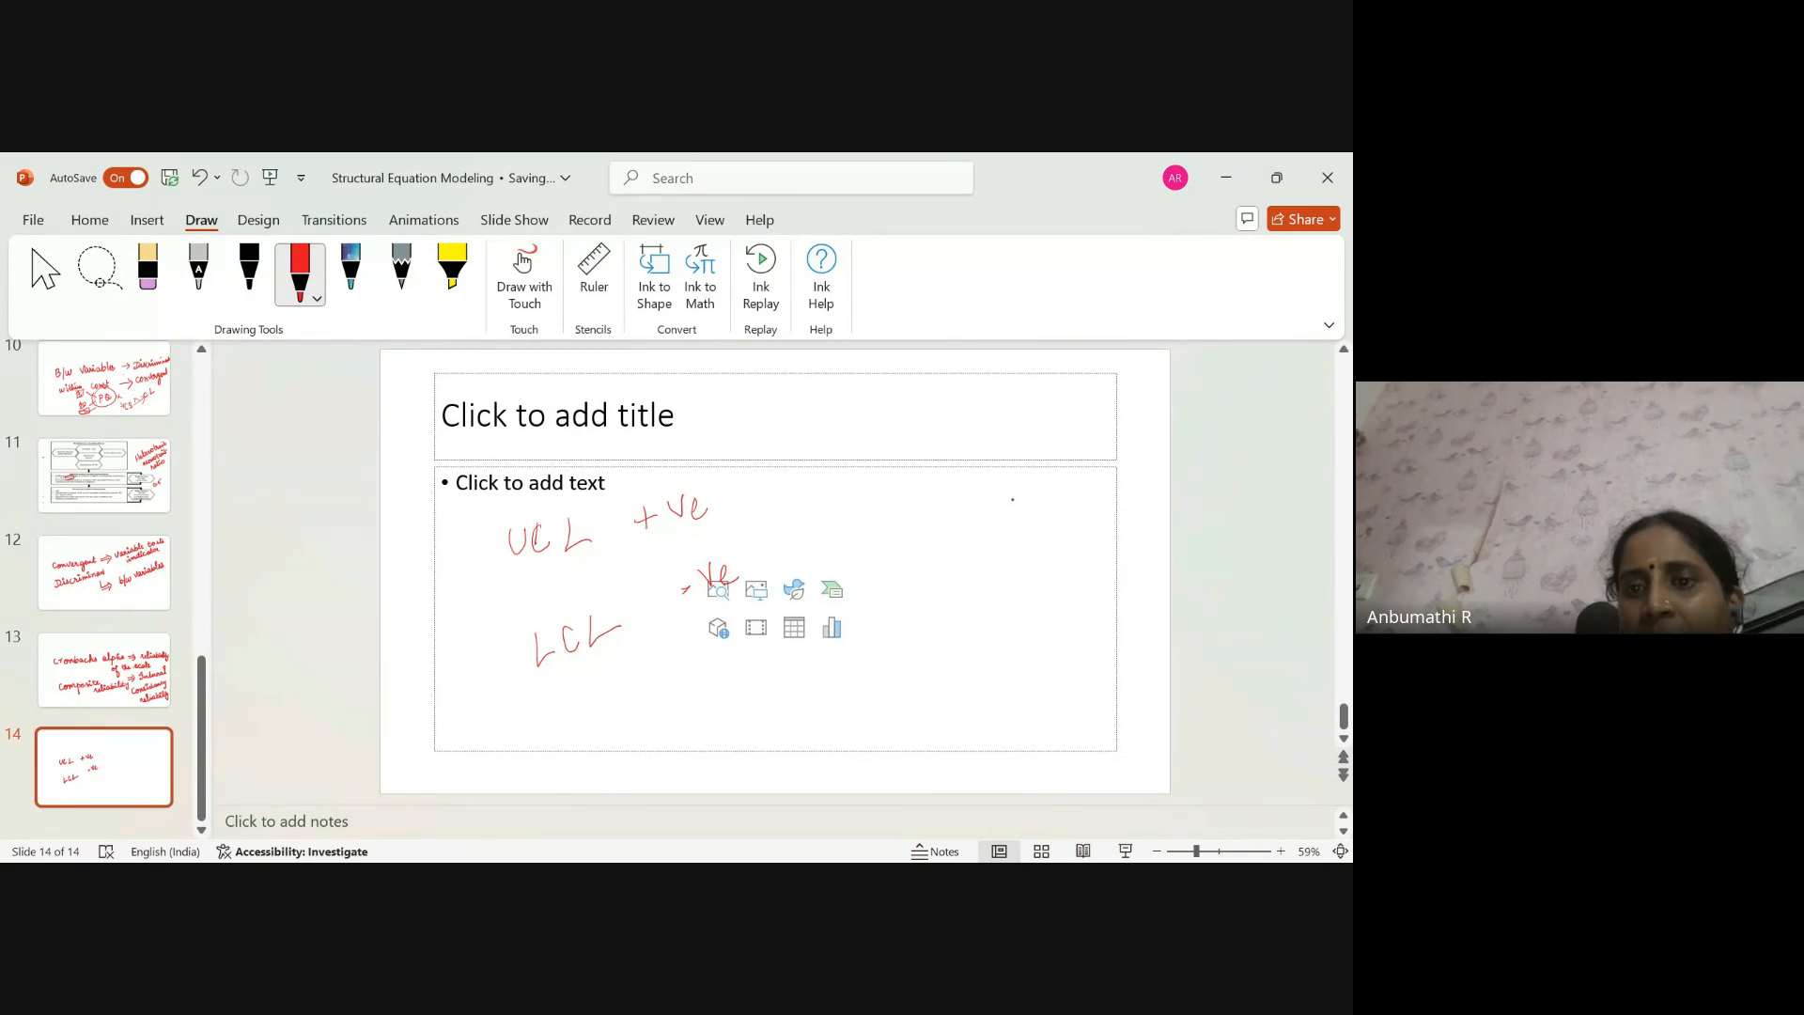
# Draw two crossing axes beside the UCL and LCL notes, marking +ve above the horizontal line and -ve below it
pyautogui.moveTo(934, 495); pyautogui.dragTo(904, 639)
pyautogui.moveTo(835, 559); pyautogui.dragTo(1090, 532)
pyautogui.click(941, 511)
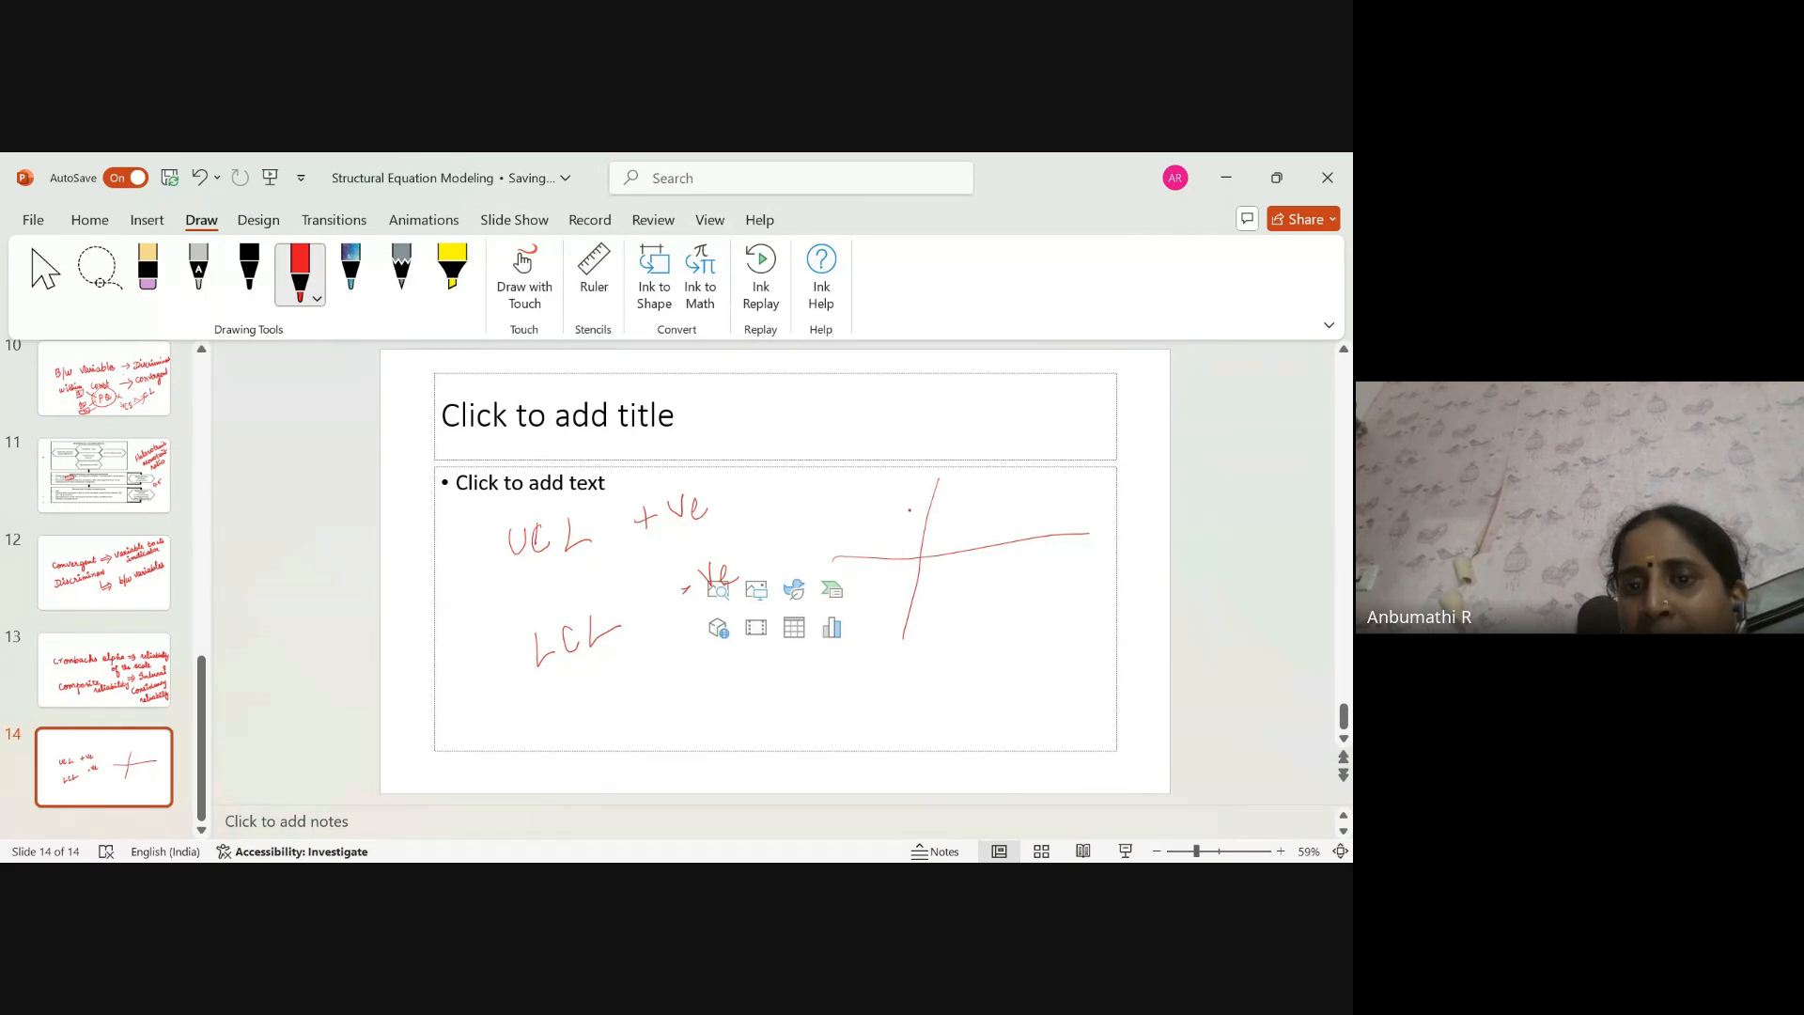
pyautogui.moveTo(893, 520); pyautogui.dragTo(917, 513)
pyautogui.moveTo(921, 493)
pyautogui.mouseDown()
pyautogui.moveTo(931, 505)
pyautogui.moveTo(938, 485)
pyautogui.mouseUp()
pyautogui.moveTo(940, 500); pyautogui.dragTo(963, 495)
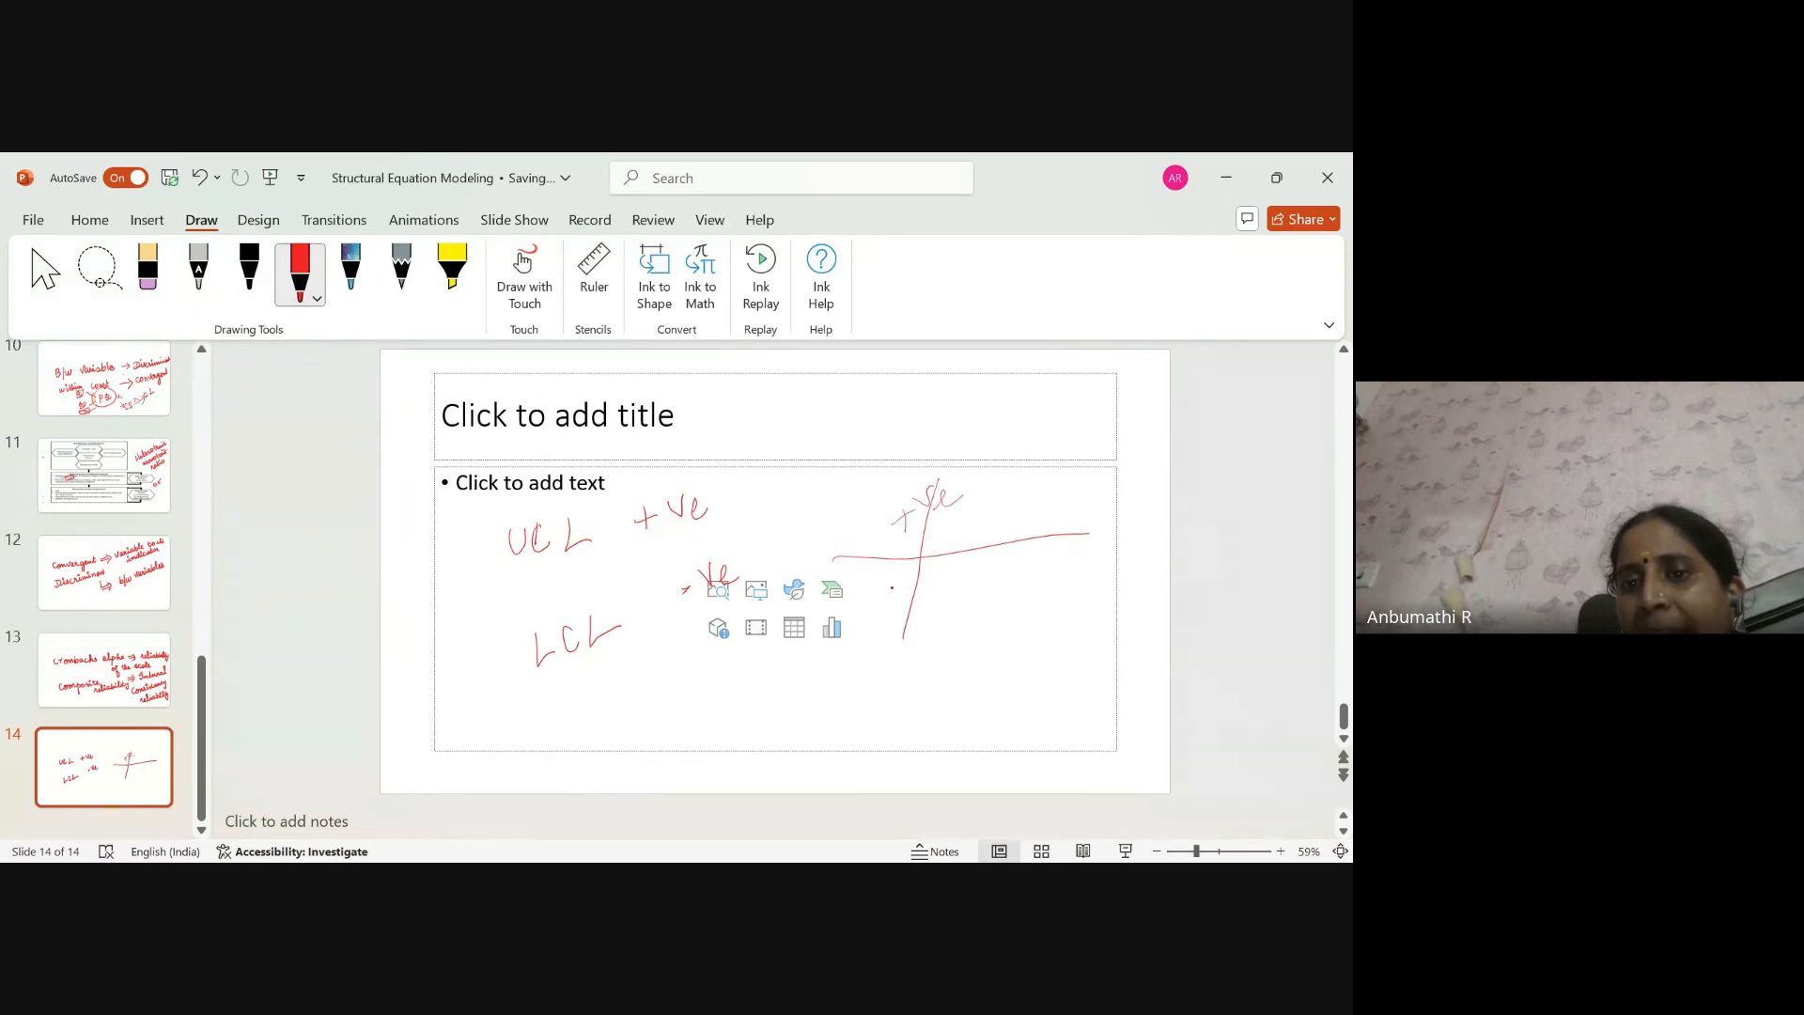
pyautogui.moveTo(906, 564); pyautogui.dragTo(935, 573)
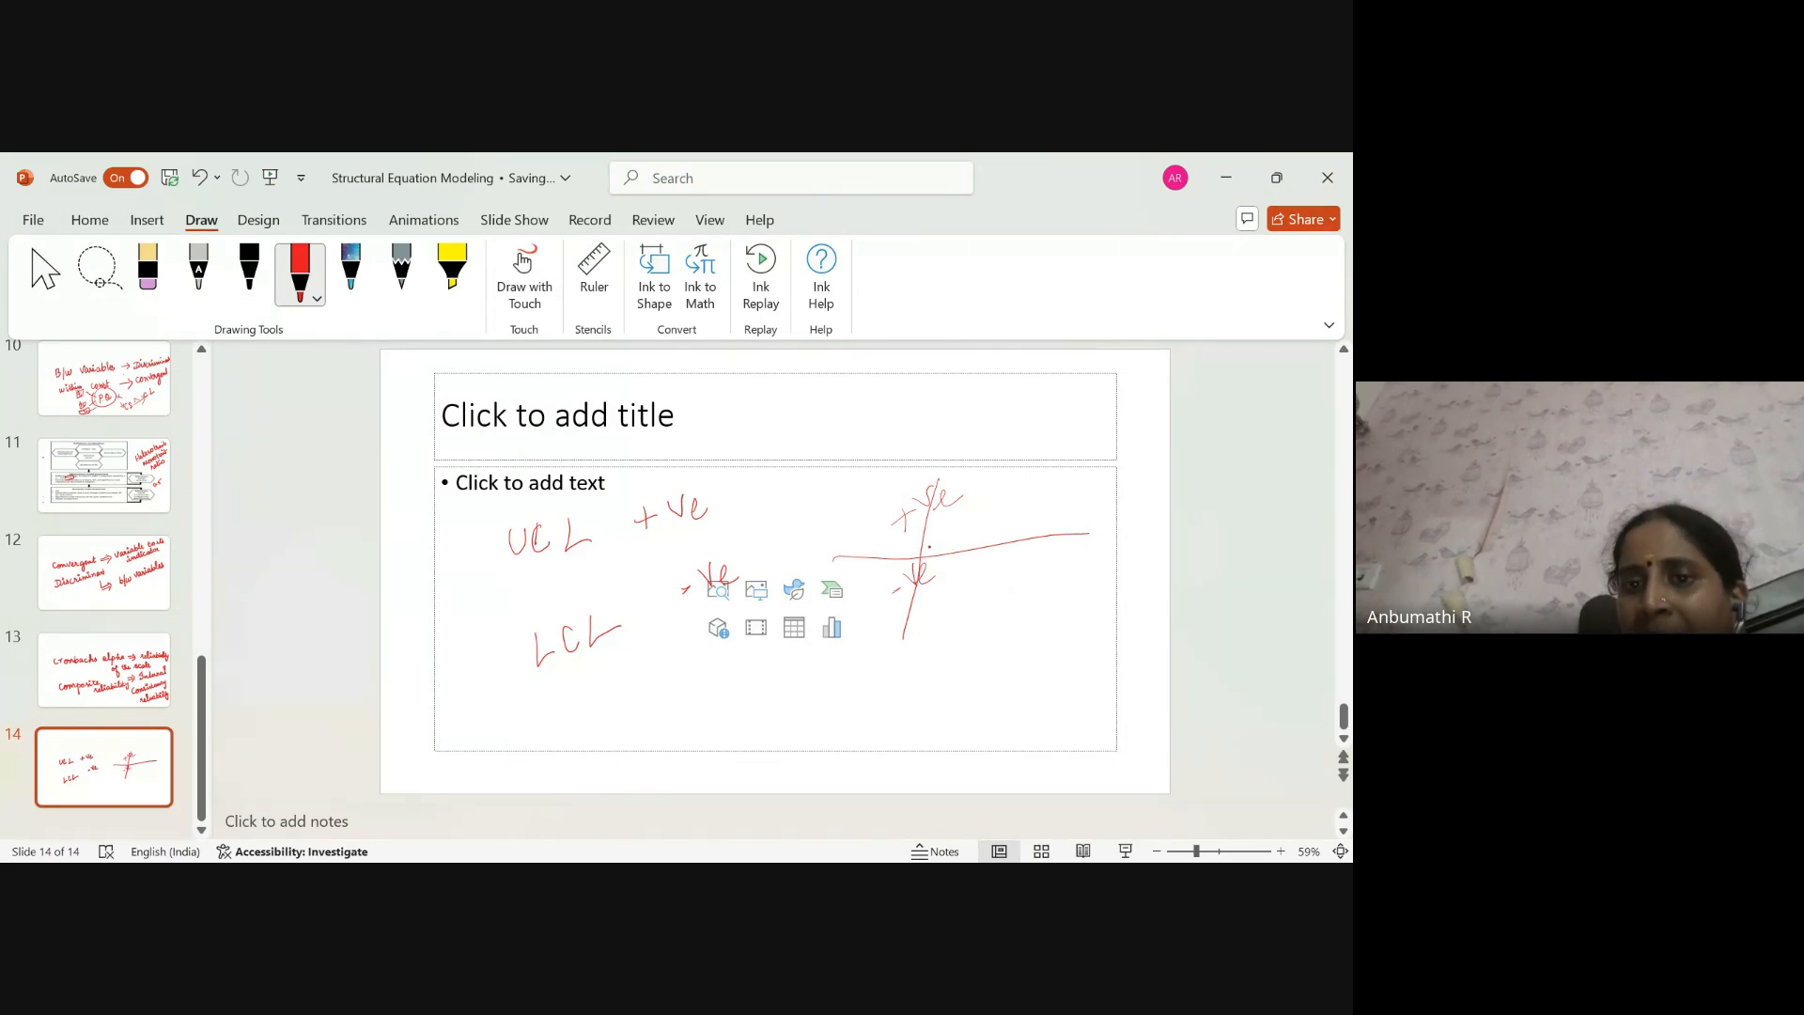
# Circle the point where the axes cross and handwrite P < 0.05 below the sketch
pyautogui.moveTo(939, 539)
pyautogui.mouseDown()
pyautogui.moveTo(925, 556)
pyautogui.moveTo(944, 545)
pyautogui.mouseUp()
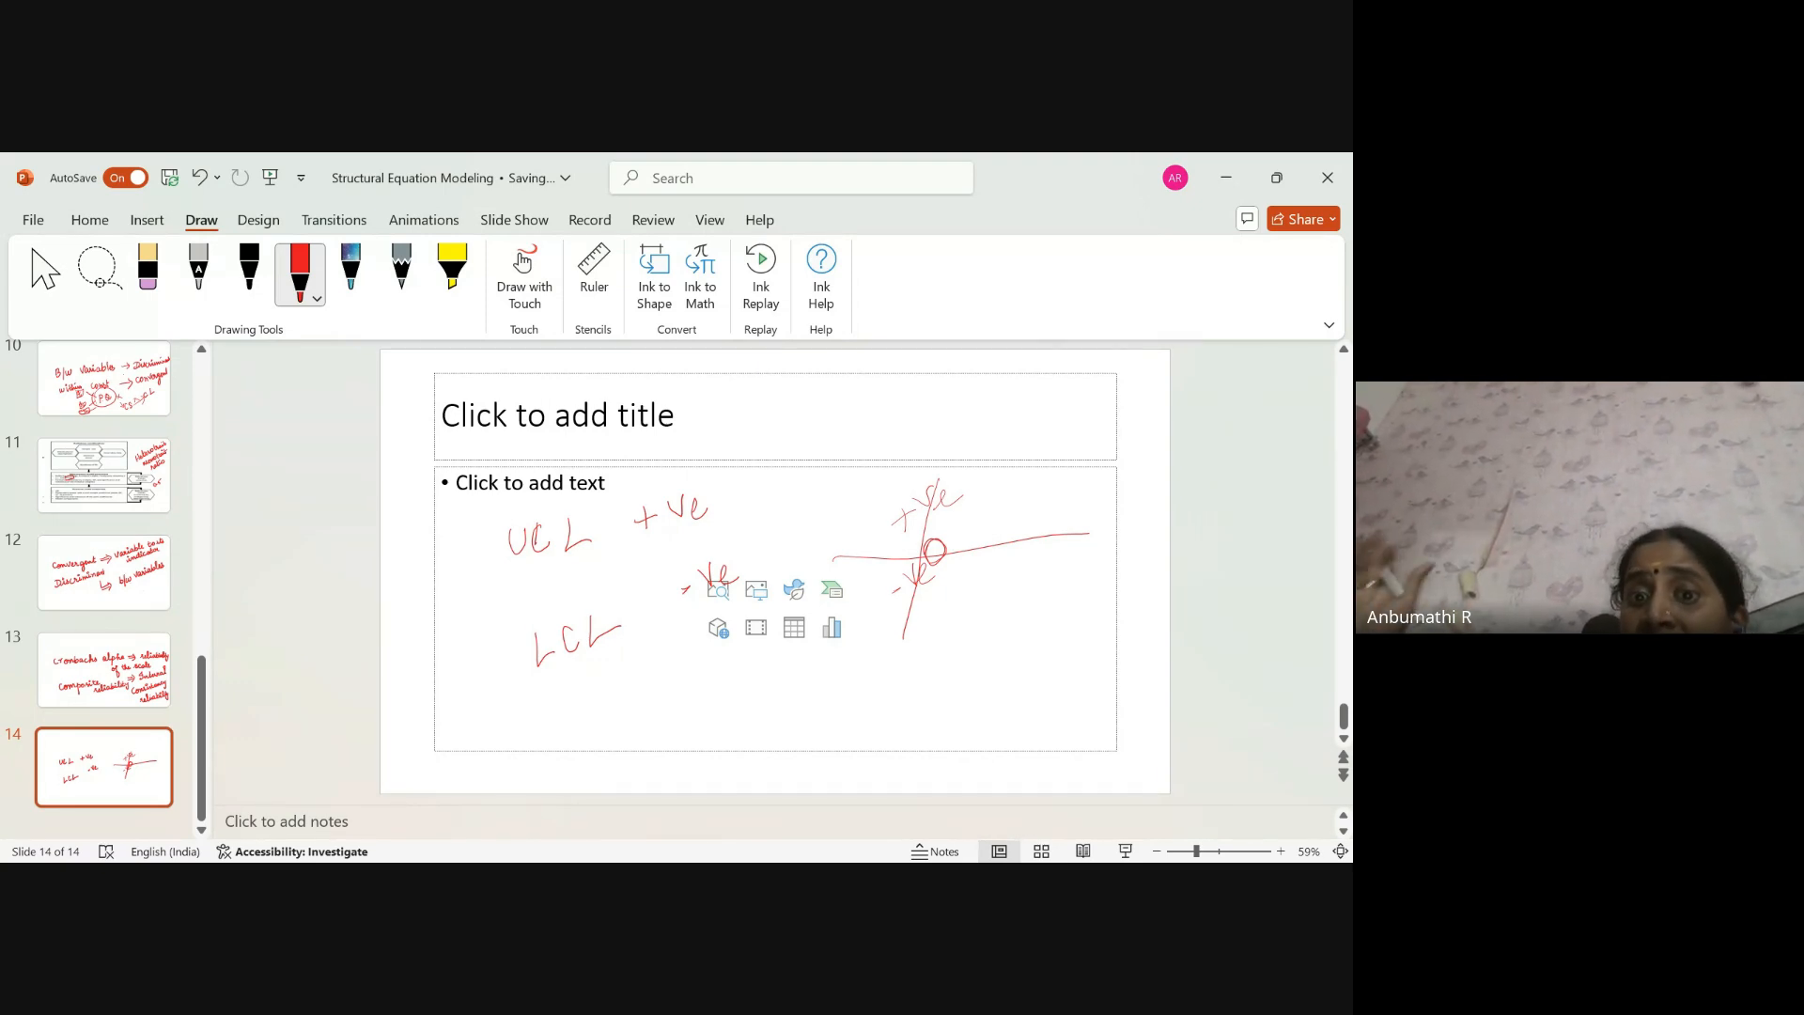
pyautogui.moveTo(925, 556)
pyautogui.mouseDown()
pyautogui.moveTo(942, 561)
pyautogui.moveTo(927, 567)
pyautogui.moveTo(942, 538)
pyautogui.mouseUp()
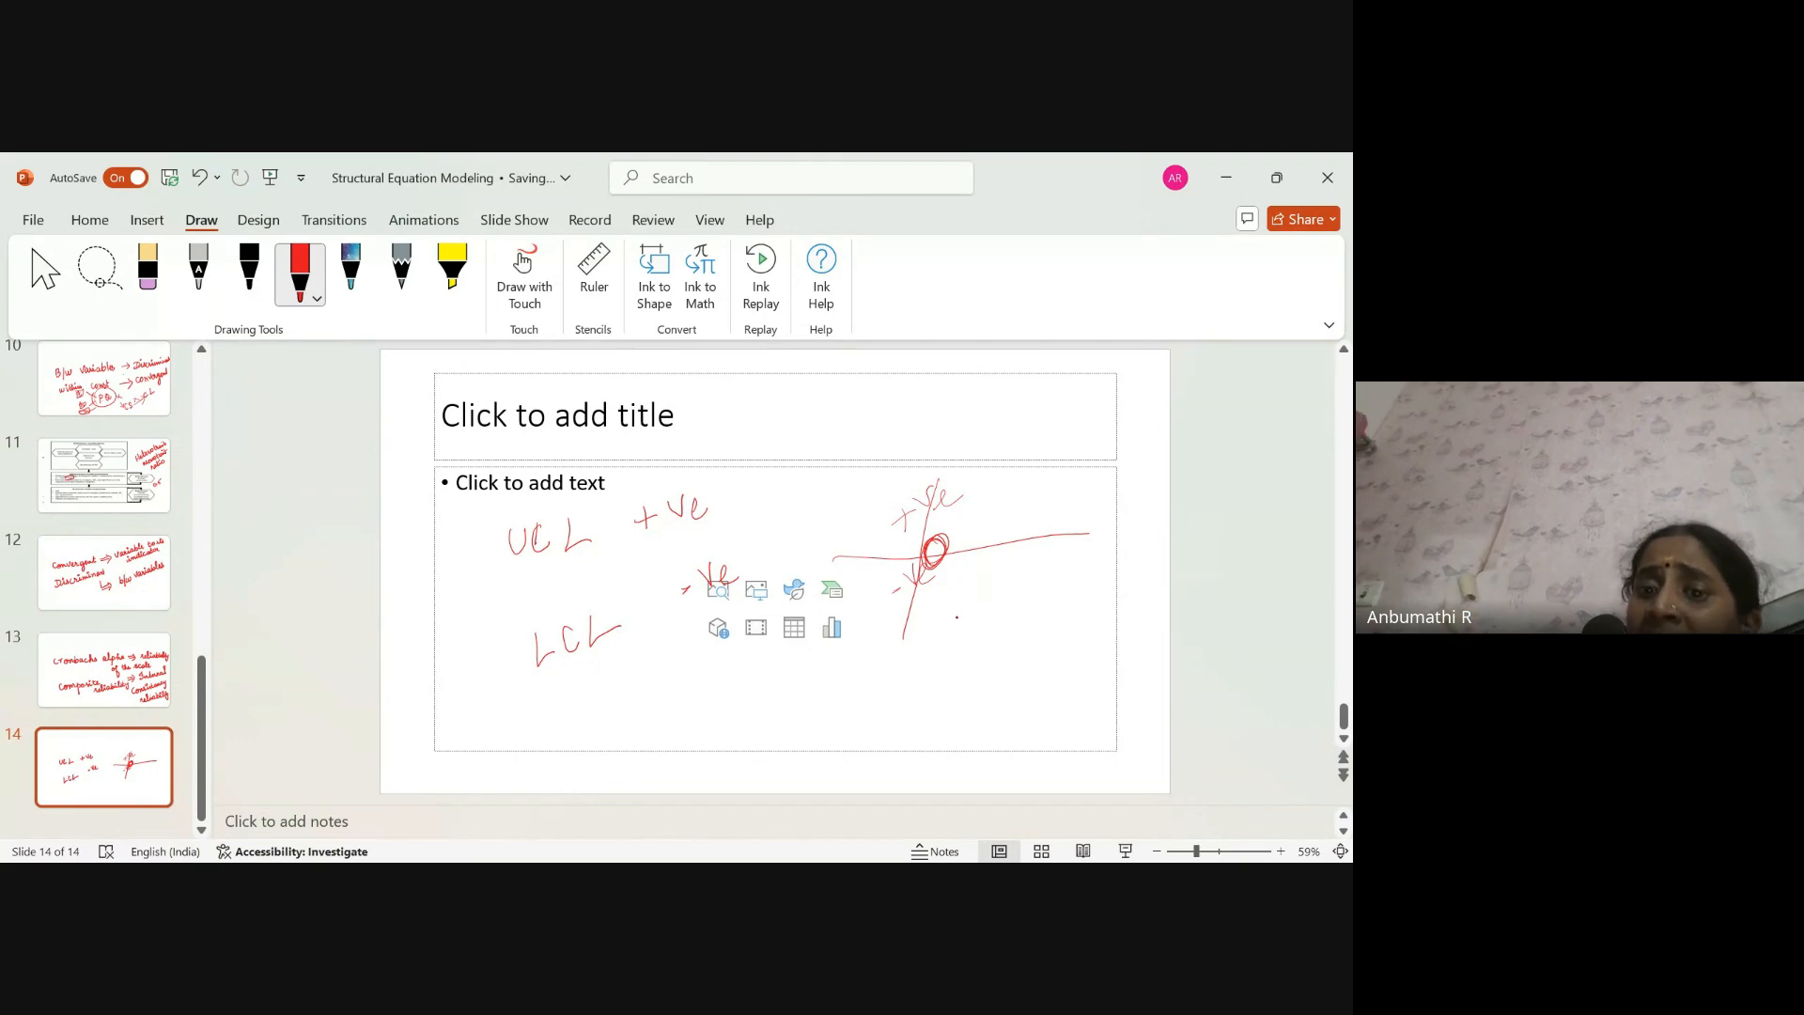
pyautogui.moveTo(957, 617); pyautogui.dragTo(957, 652)
pyautogui.moveTo(956, 618)
pyautogui.mouseDown()
pyautogui.moveTo(972, 624)
pyautogui.moveTo(959, 639)
pyautogui.moveTo(1013, 635)
pyautogui.moveTo(1079, 587)
pyautogui.moveTo(1090, 602)
pyautogui.moveTo(1109, 563)
pyautogui.mouseUp()
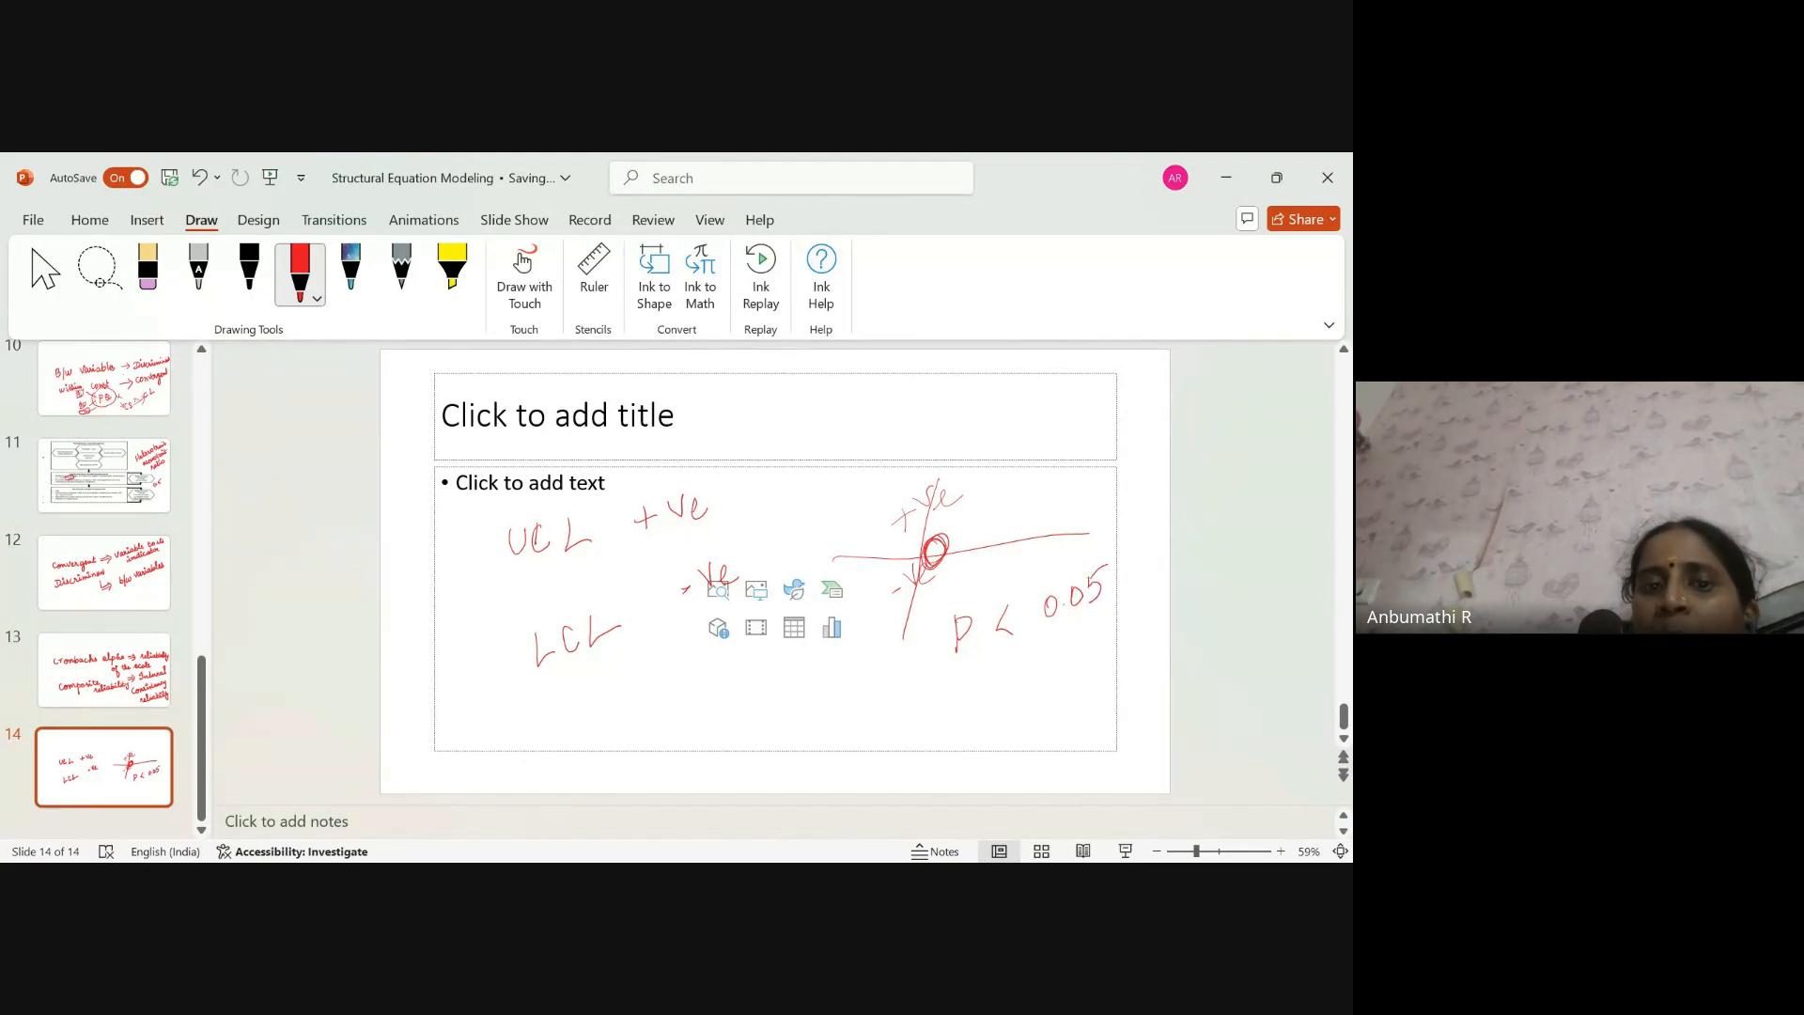